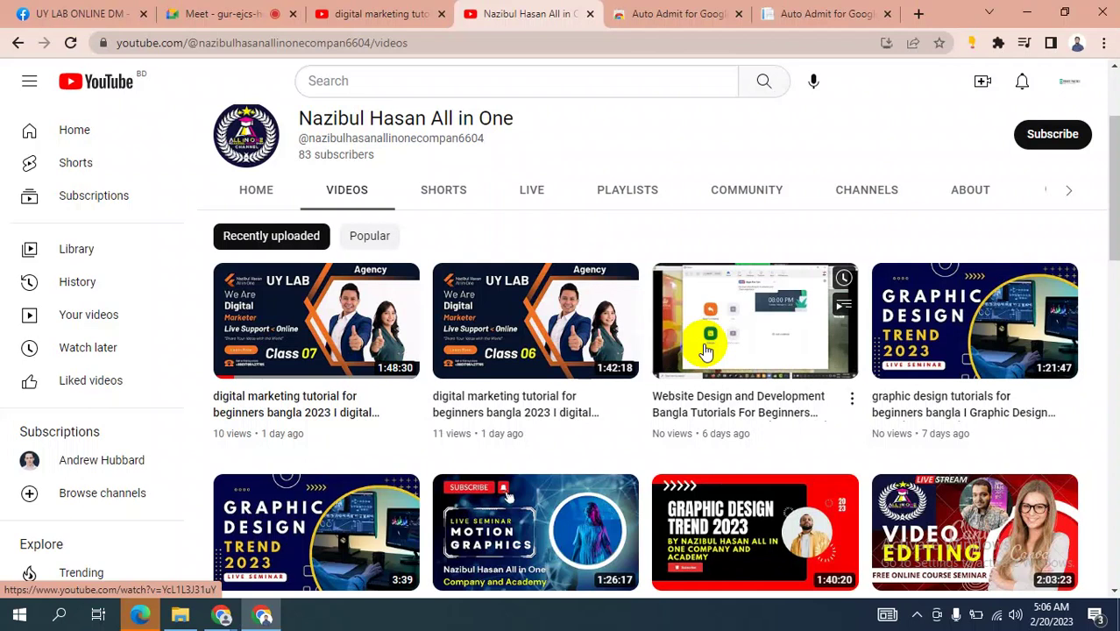
# - Browse the channel's uploaded videos from the most recent ones down to those from about three months ago
pyautogui.scroll(-3, 707, 351)
pyautogui.scroll(-2, 706, 350)
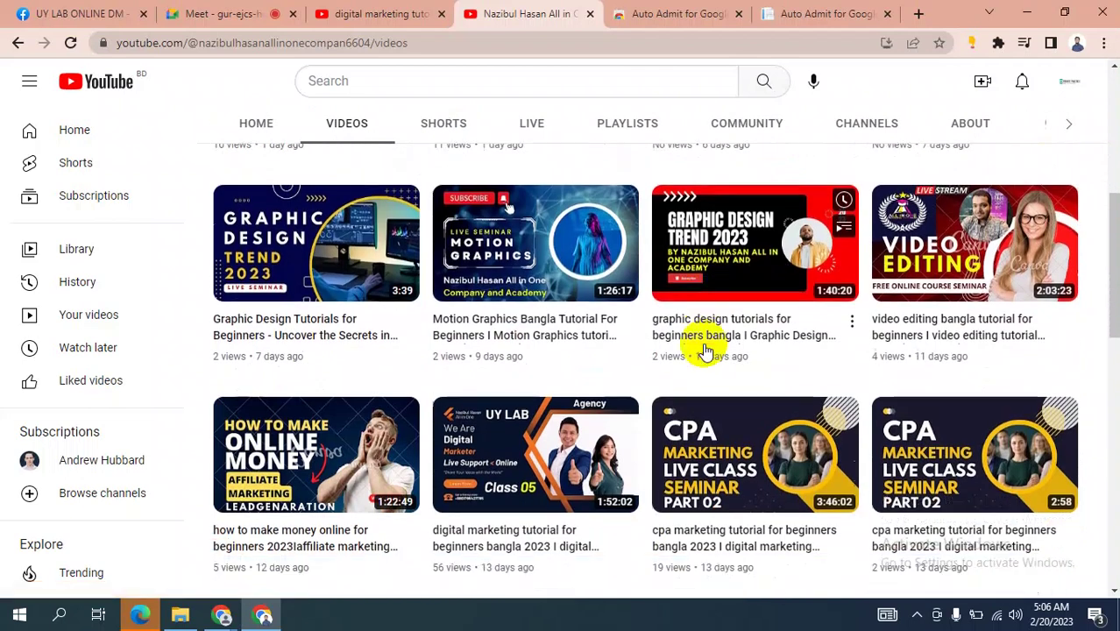
pyautogui.scroll(-1, 707, 351)
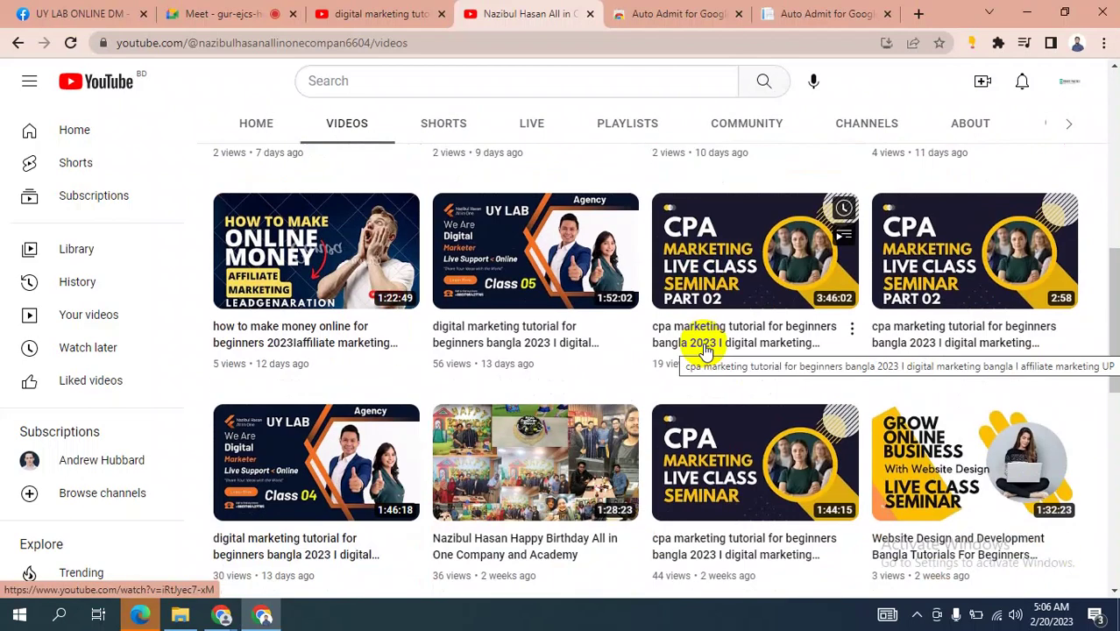
pyautogui.scroll(-3, 706, 348)
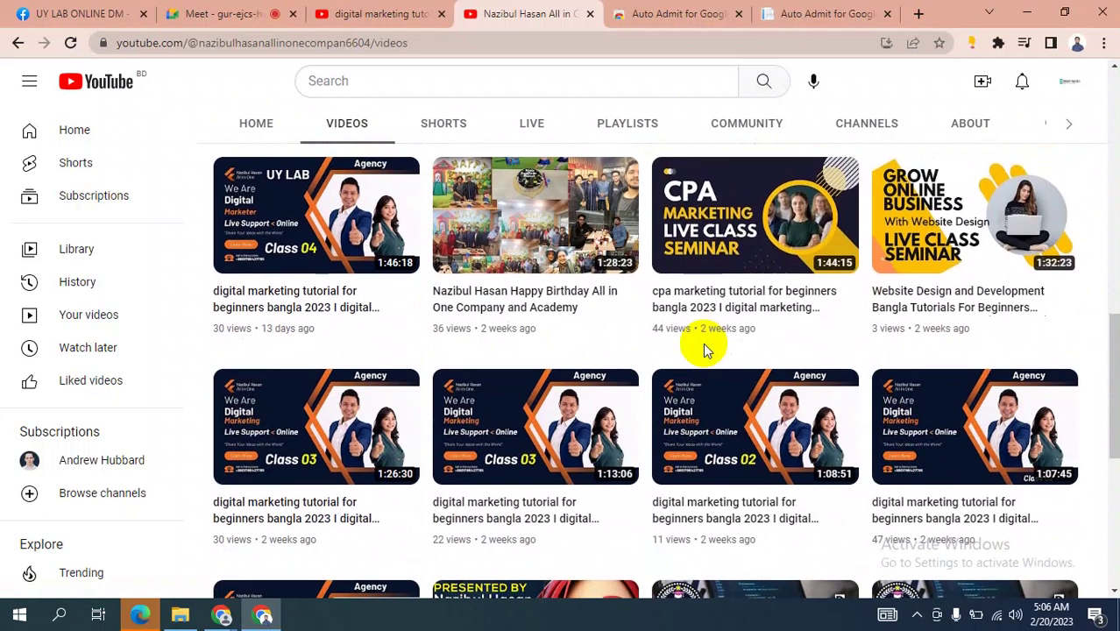
pyautogui.scroll(-1, 705, 349)
pyautogui.scroll(-5, 706, 349)
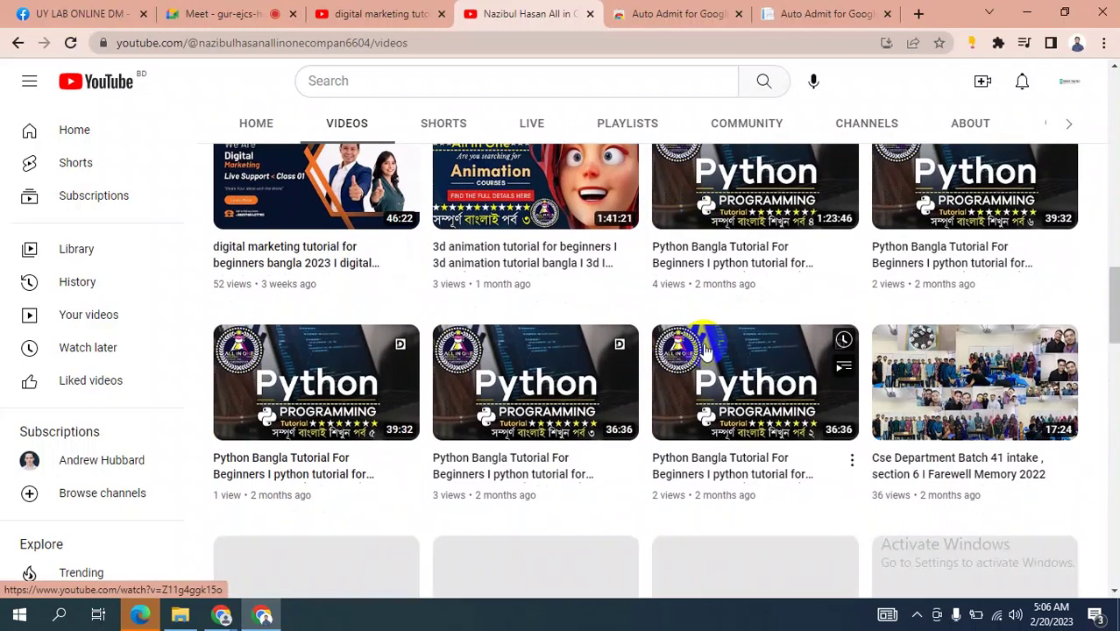
pyautogui.scroll(-2, 707, 349)
pyautogui.scroll(-2, 706, 349)
pyautogui.scroll(-3, 703, 349)
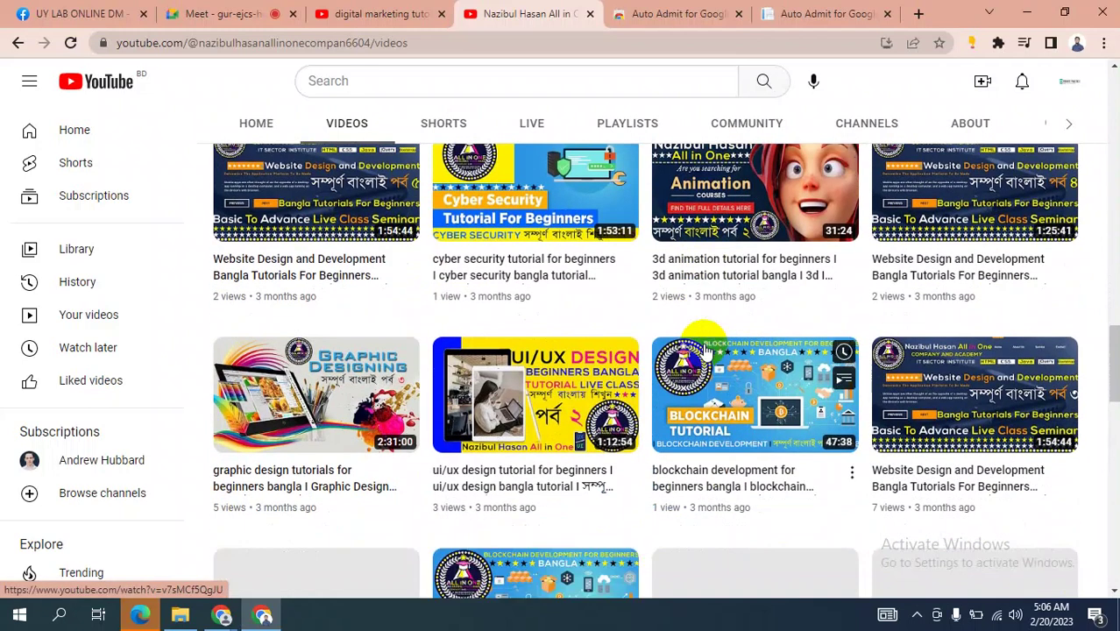
# - Switch to the Google Meet call and review the list of people in the meeting
pyautogui.click(215, 11)
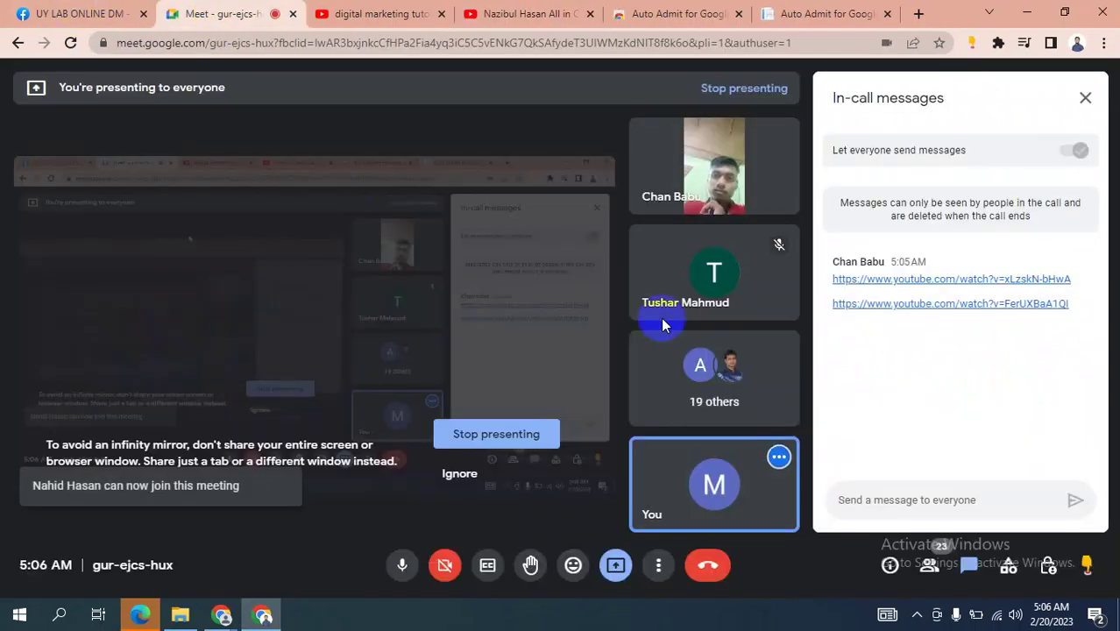
pyautogui.click(931, 568)
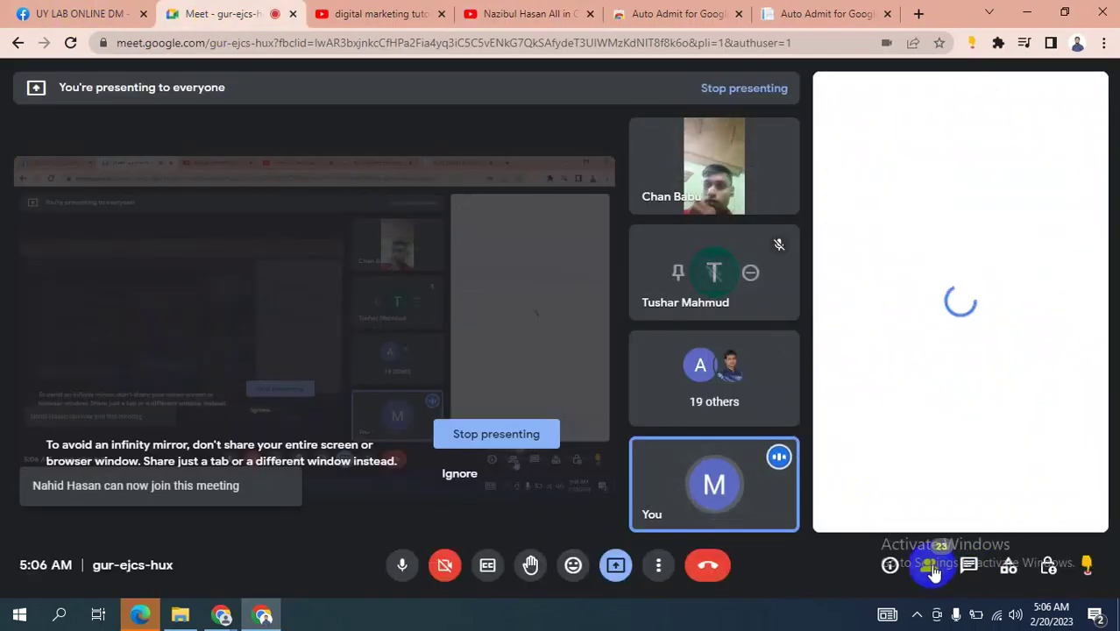
pyautogui.scroll(-1, 943, 438)
pyautogui.scroll(-3, 941, 406)
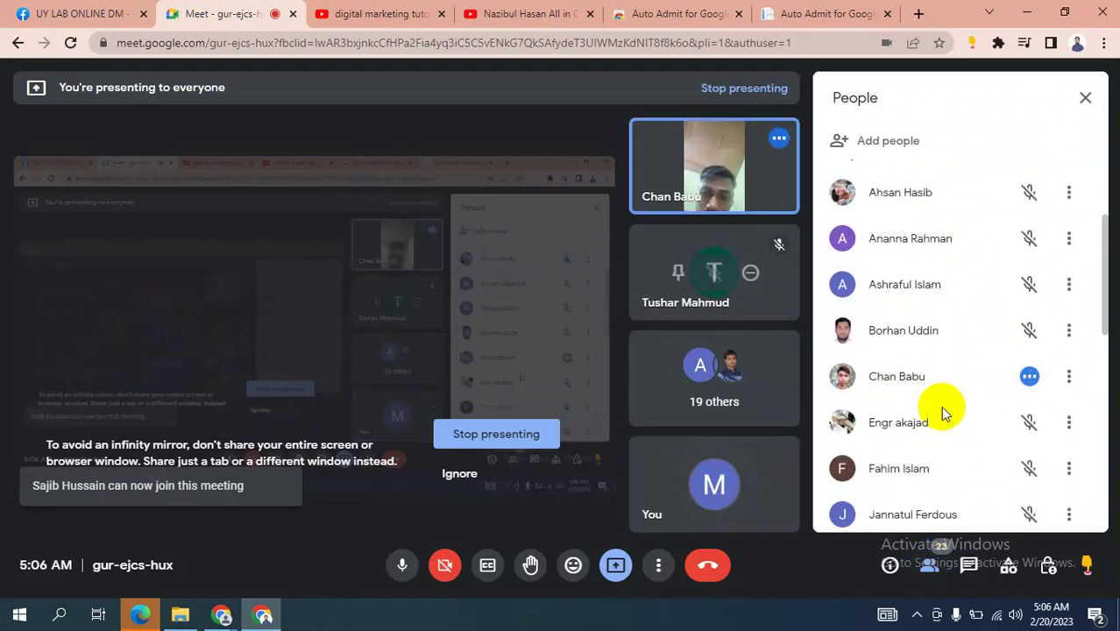
pyautogui.scroll(-3, 942, 408)
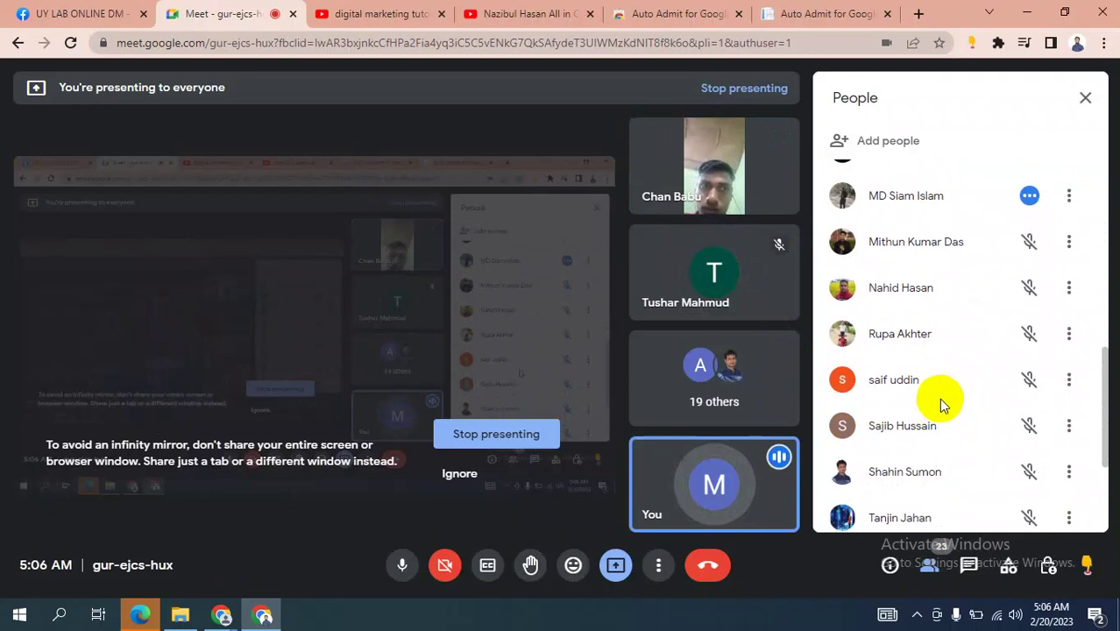
pyautogui.moveTo(761, 230)
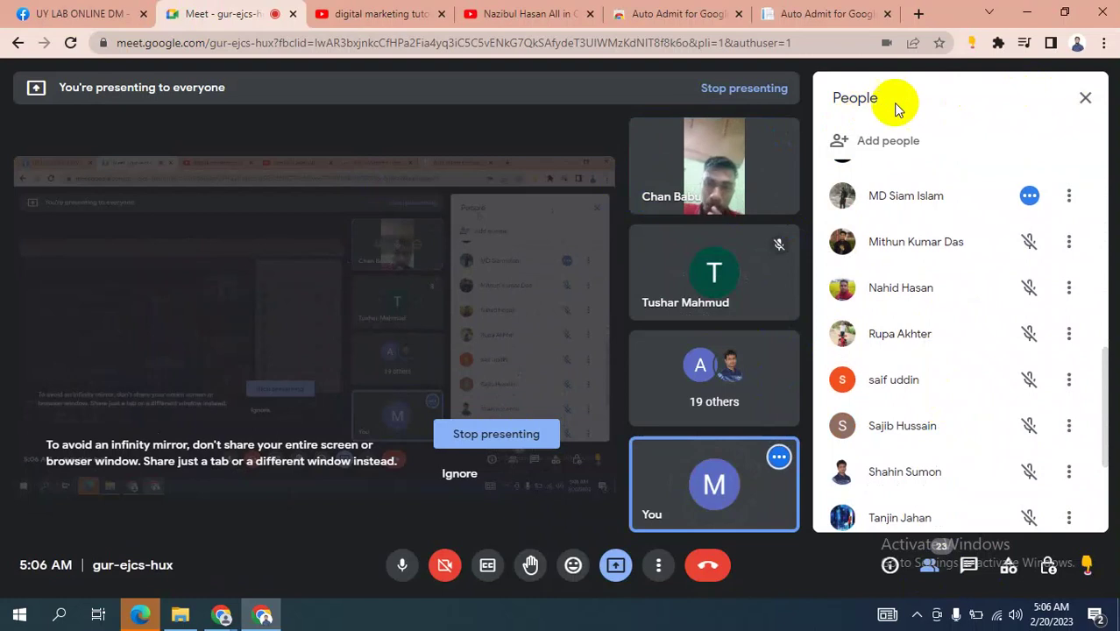
# - Switch to the Facebook Ads Manager page with the draft Test campaign and dismiss the screen-presenting notification
pyautogui.moveTo(230, 618)
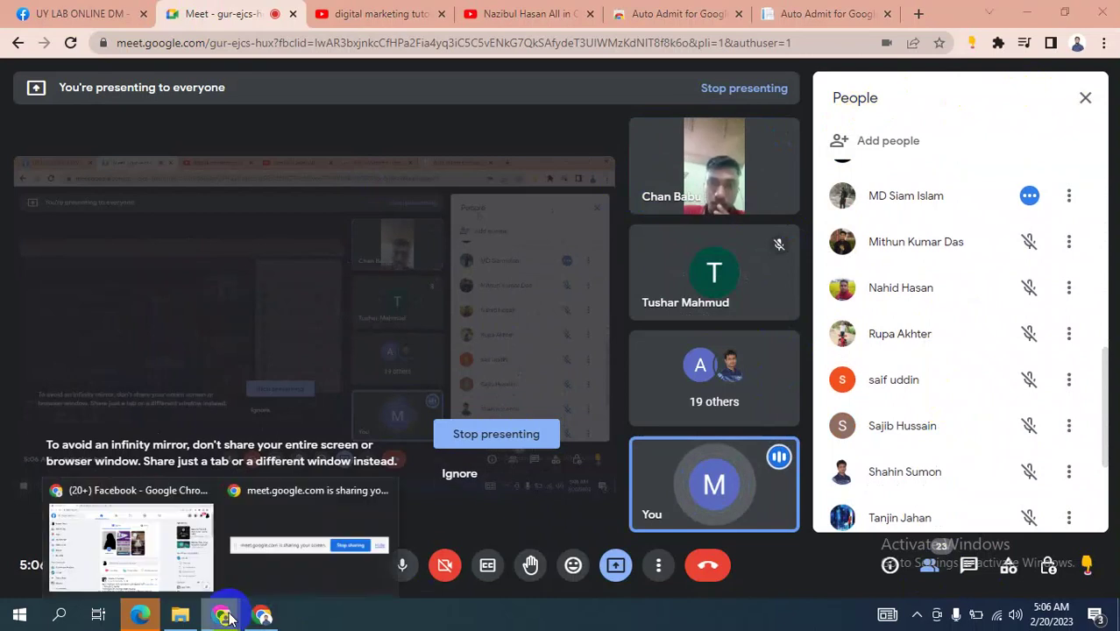
pyautogui.click(147, 551)
pyautogui.click(262, 12)
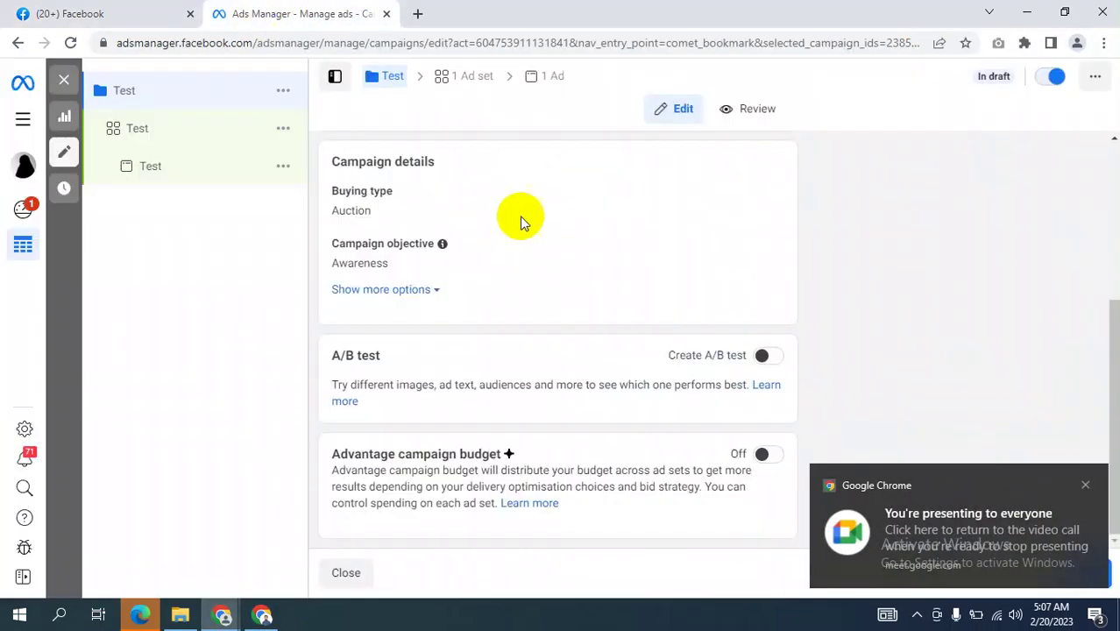
pyautogui.click(1085, 487)
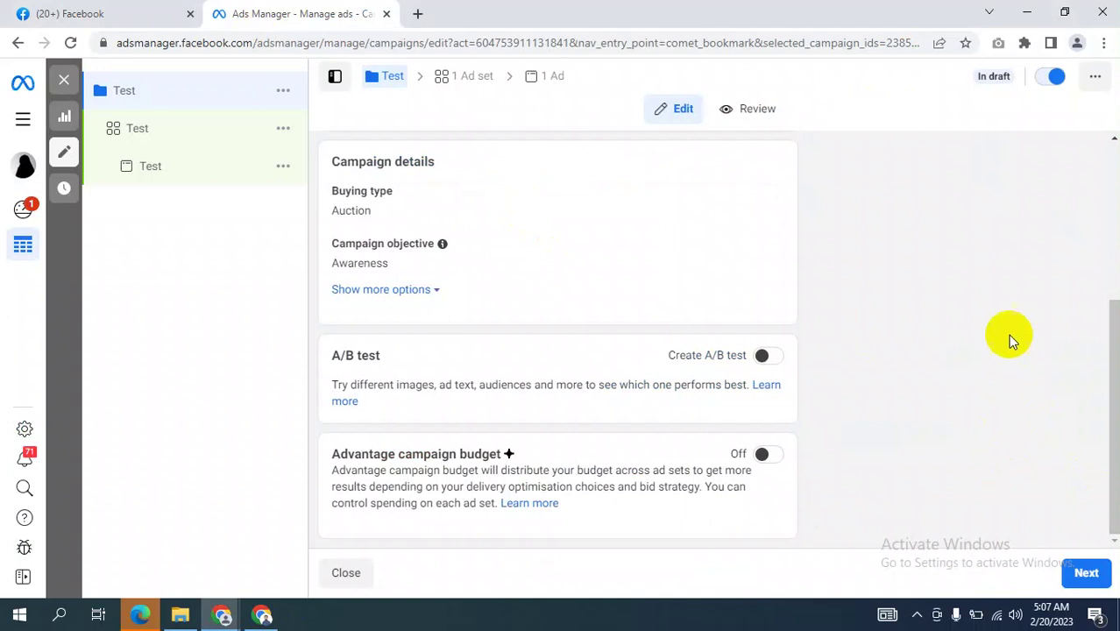
# - Reduce the page zoom, turn on Advantage campaign budget for the Test campaign, and continue to its ad set
pyautogui.scroll(3, 430, 303)
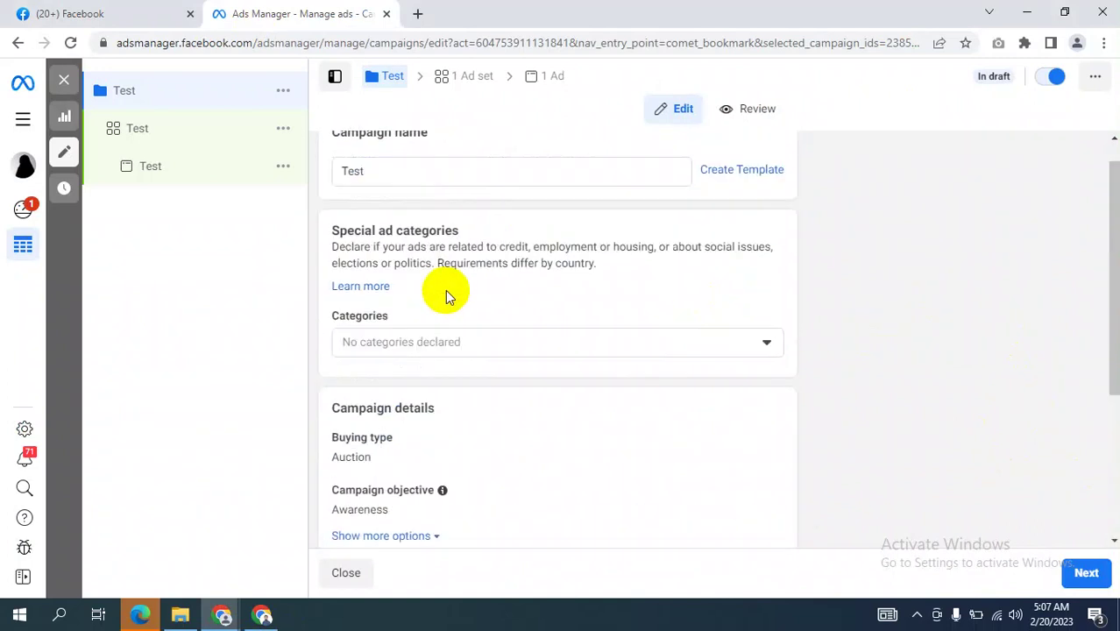
pyautogui.hotkey('ctrl', '-')
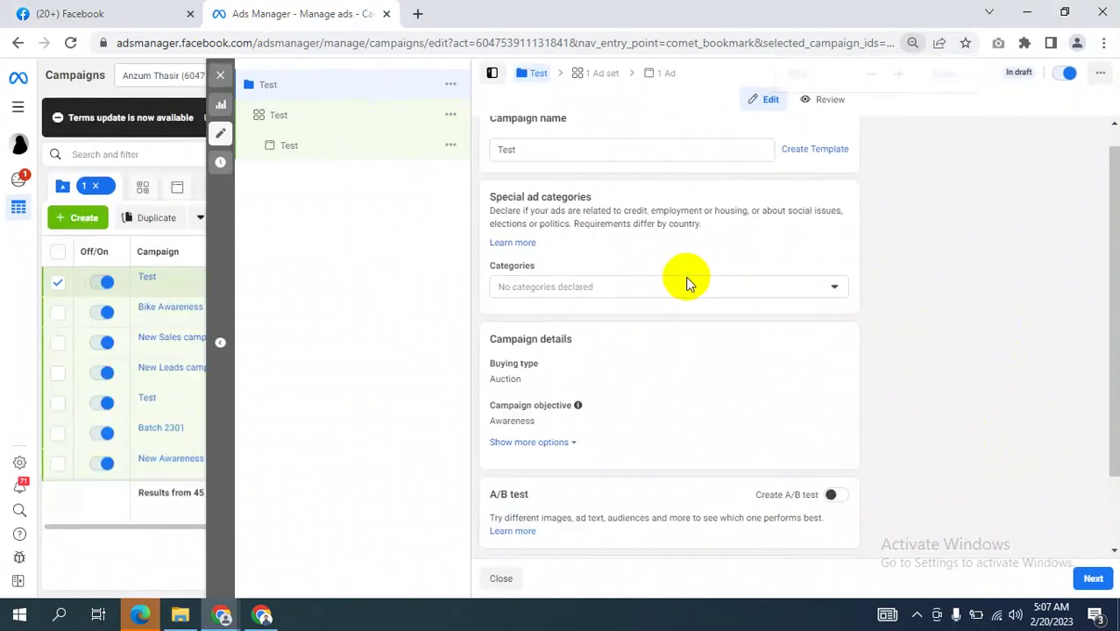
pyautogui.scroll(-1, 687, 282)
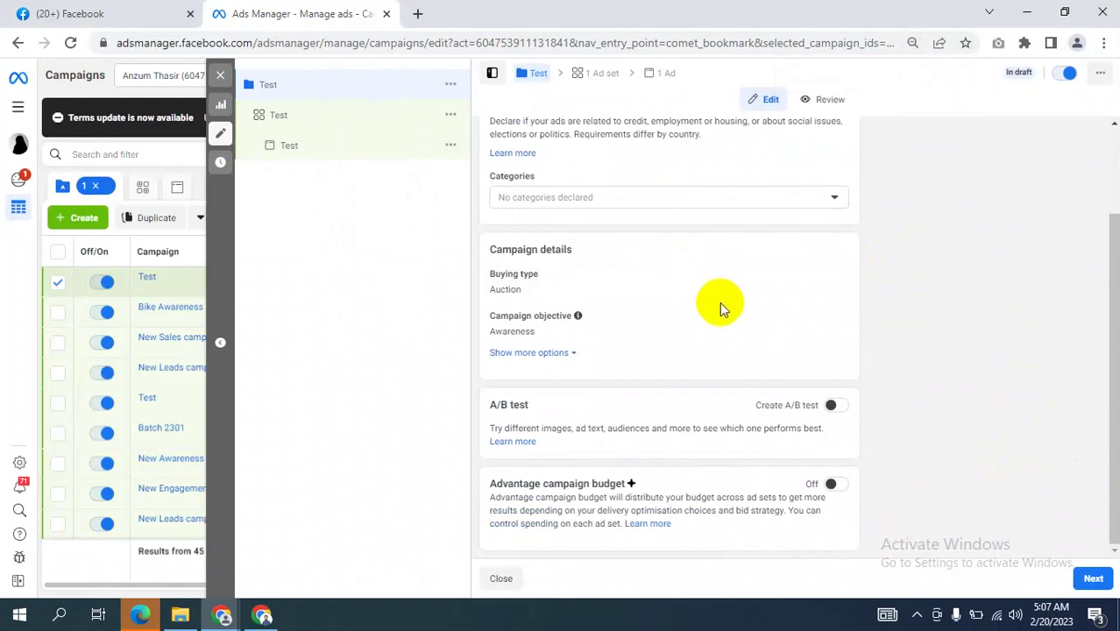
pyautogui.click(834, 486)
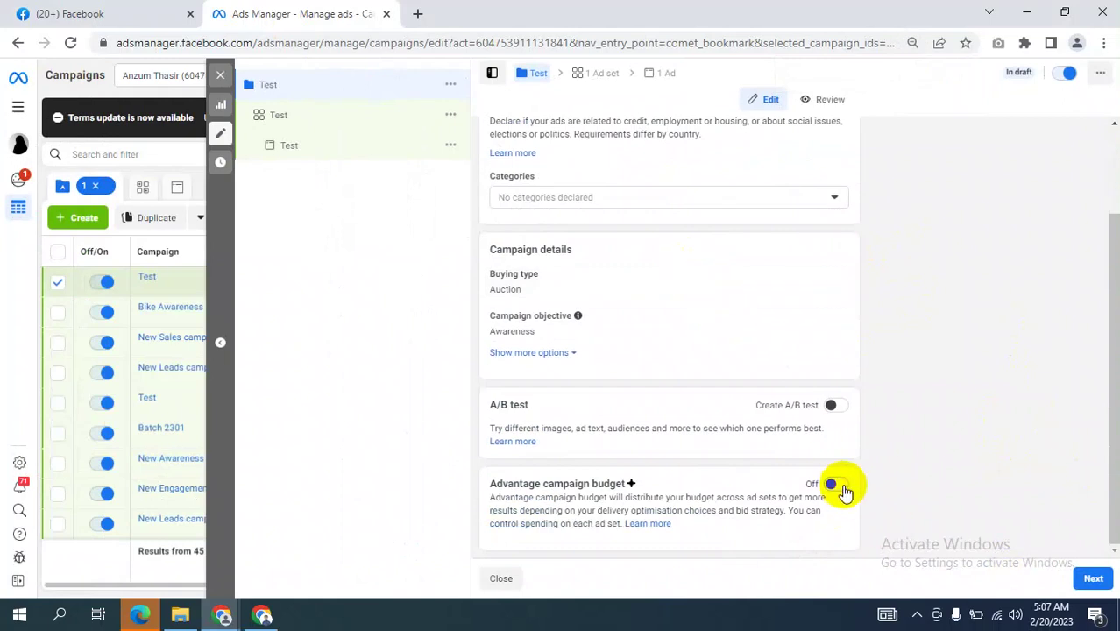
pyautogui.click(1093, 579)
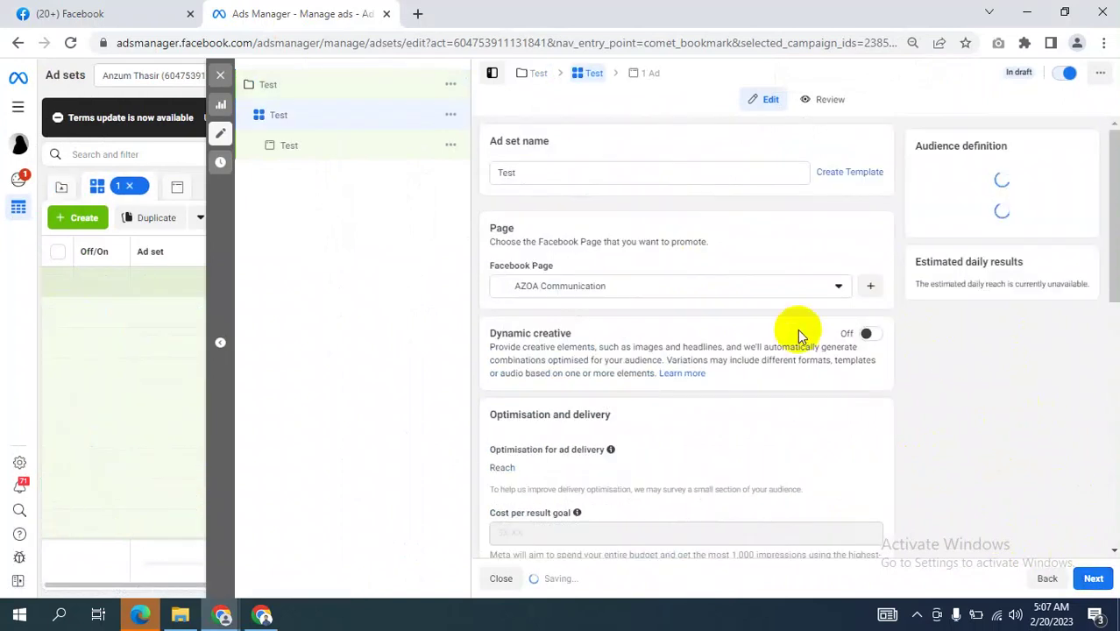
# - Review the Test ad set's optimisation and delivery, budget and schedule, audience and placement settings
pyautogui.scroll(-2, 707, 337)
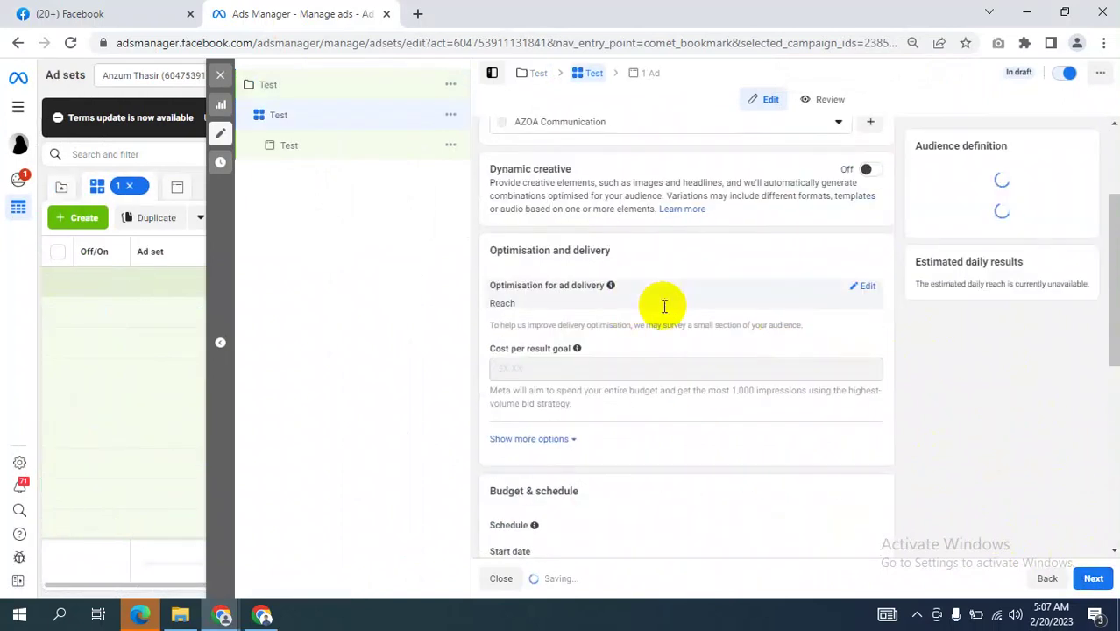
pyautogui.scroll(-3, 662, 305)
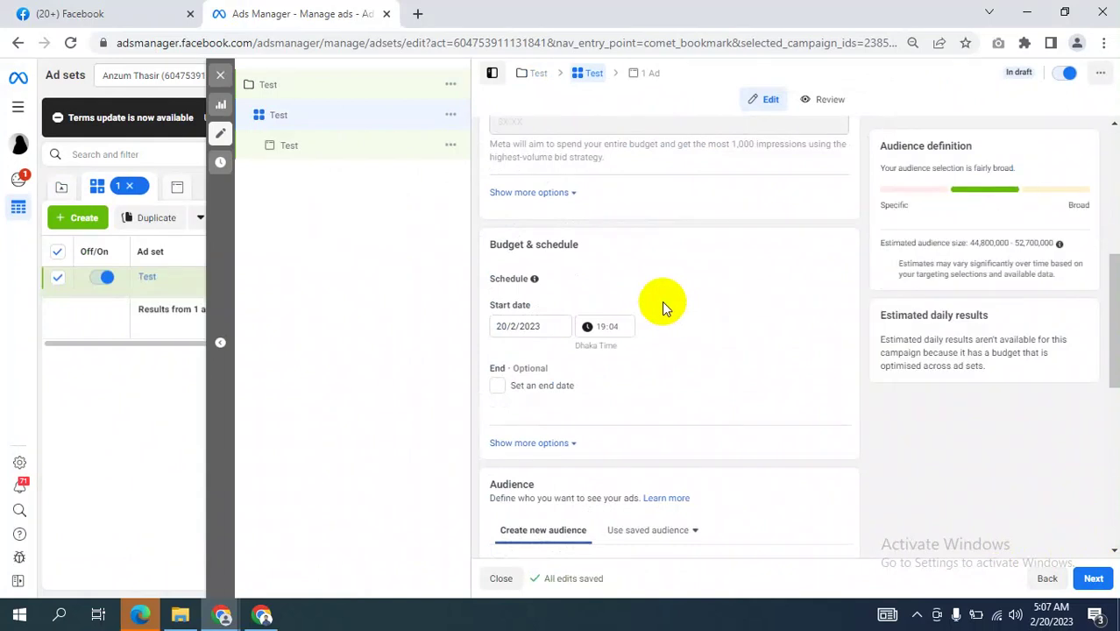
pyautogui.scroll(-4, 662, 300)
pyautogui.scroll(-2, 661, 300)
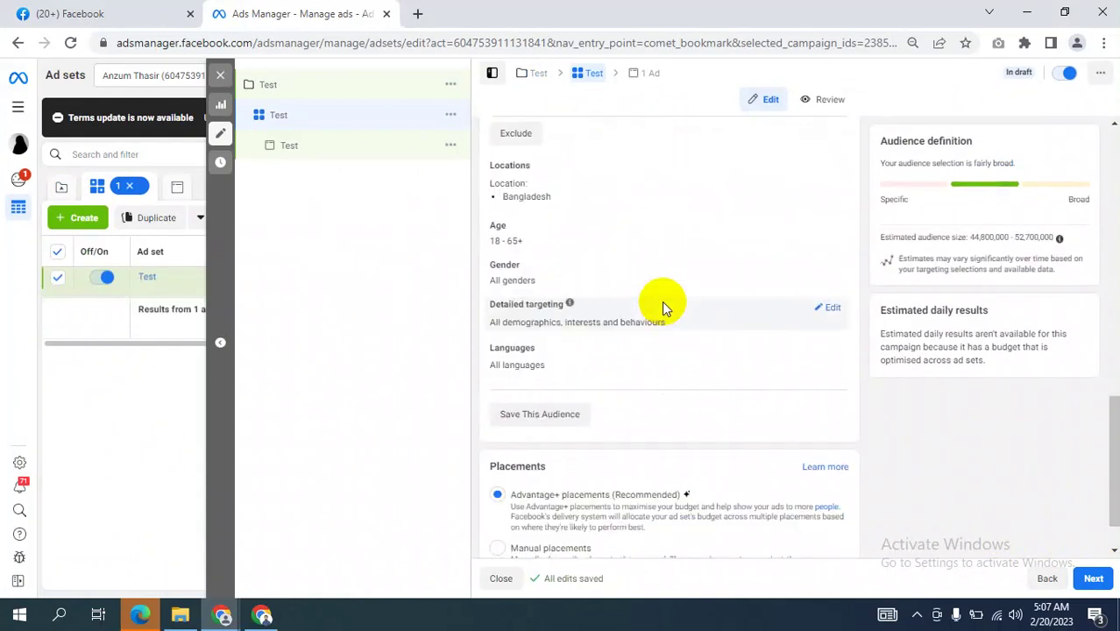
pyautogui.scroll(4, 662, 301)
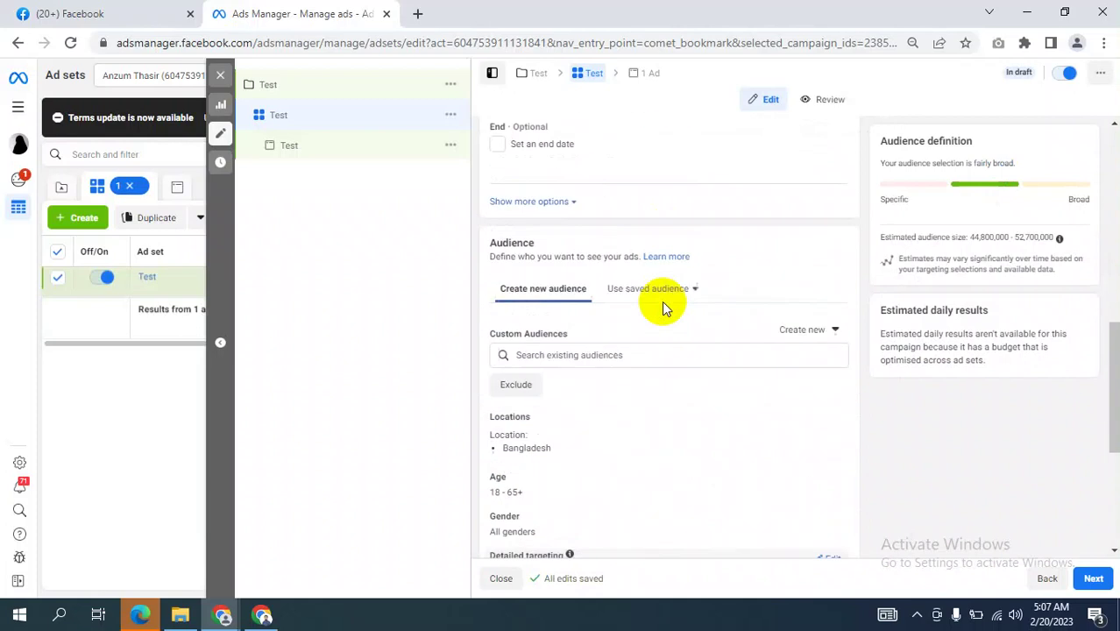
pyautogui.scroll(-2, 662, 301)
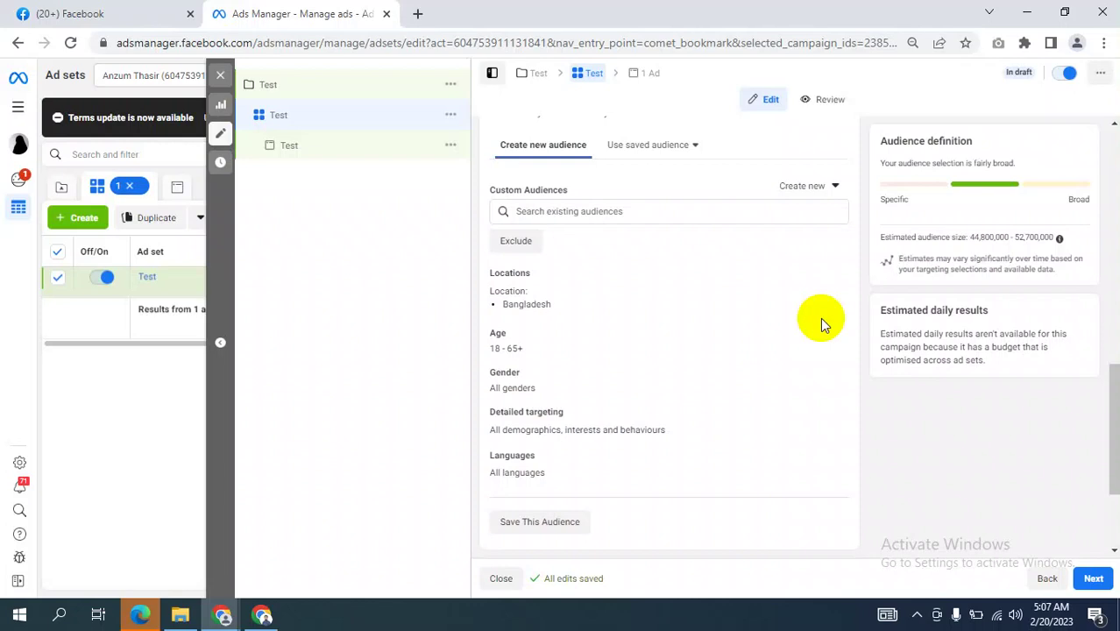
# - Check the Google Meet call briefly, return to the ad set's audience settings in Ads Manager, and dismiss the presenting notification
pyautogui.hotkey('alt', 'Tab')
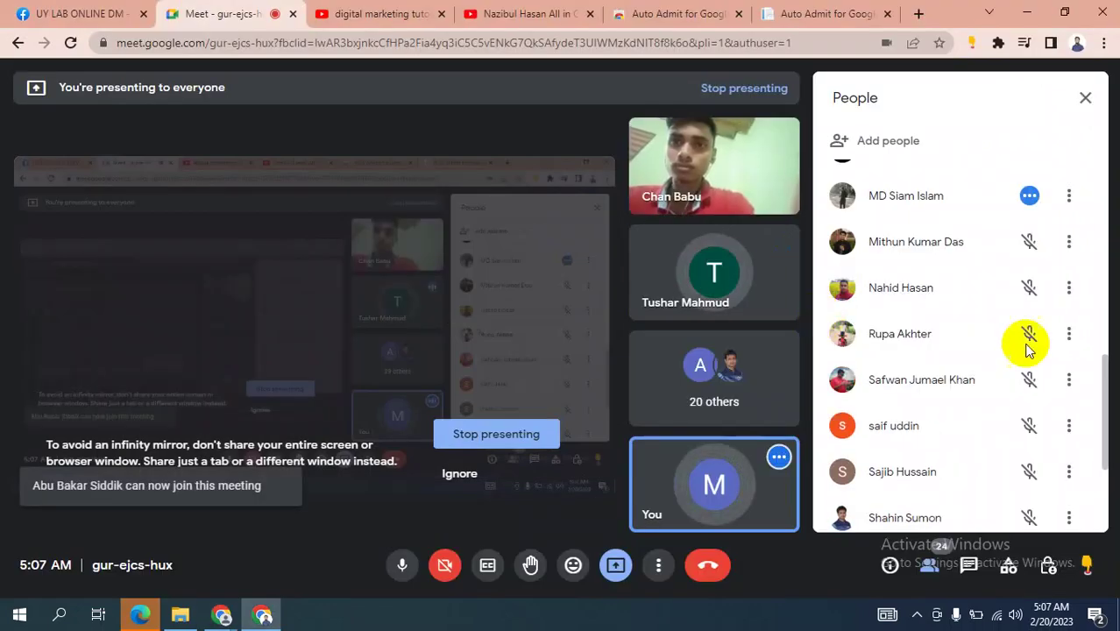
pyautogui.hotkey('alt', 'Tab')
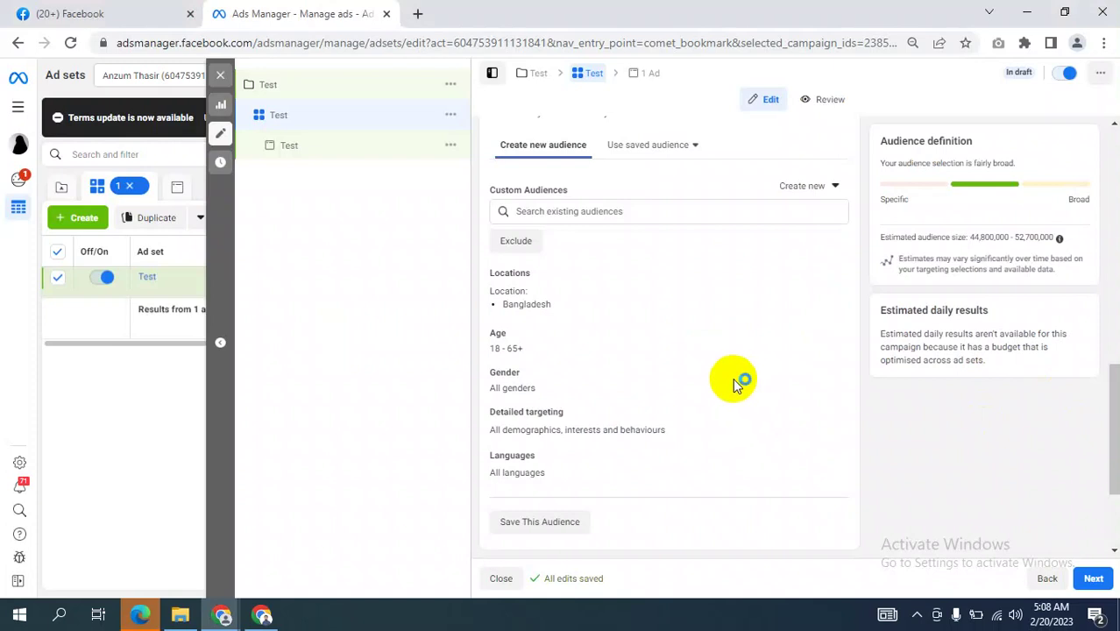
pyautogui.scroll(-1, 729, 378)
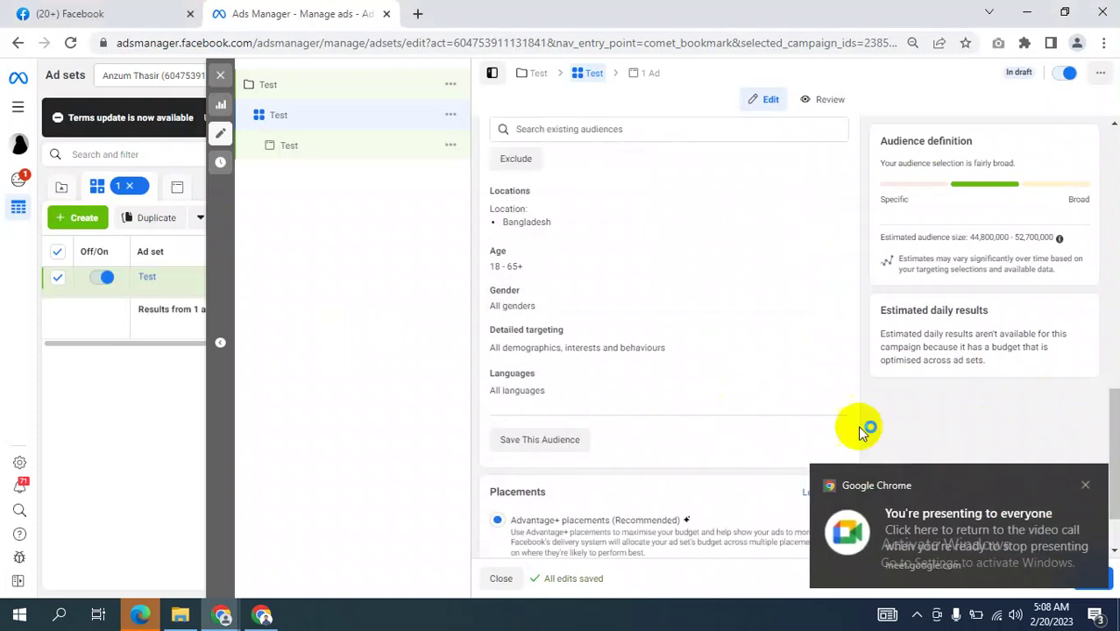
pyautogui.click(1087, 487)
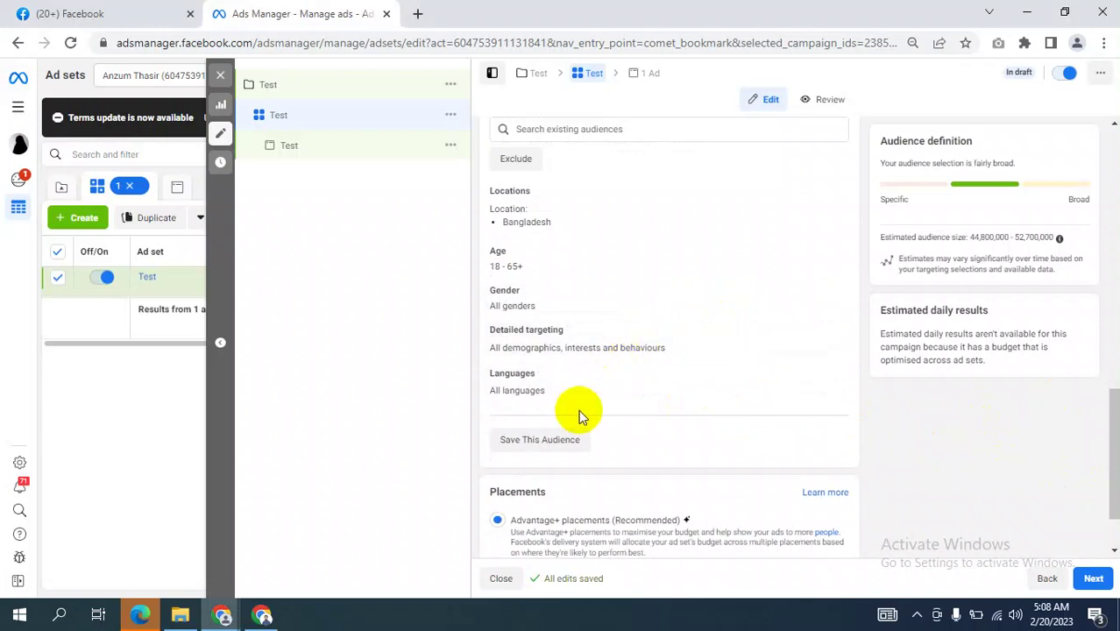
# - Open the Languages setting of the ad set's audience for editing, ready to search for a language
pyautogui.moveTo(540, 374)
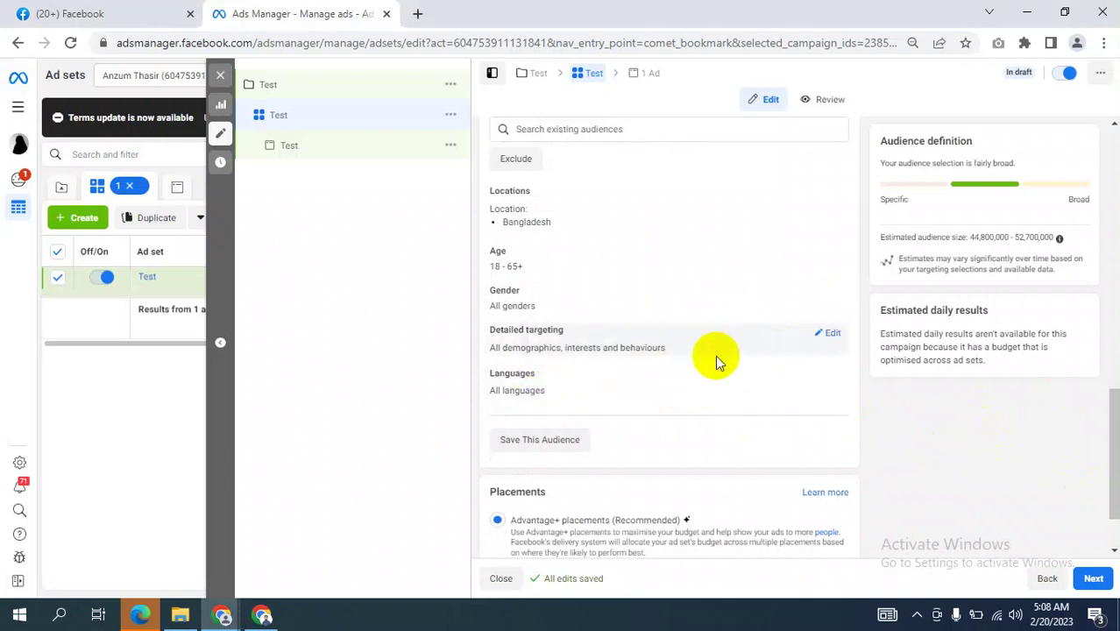
pyautogui.click(830, 378)
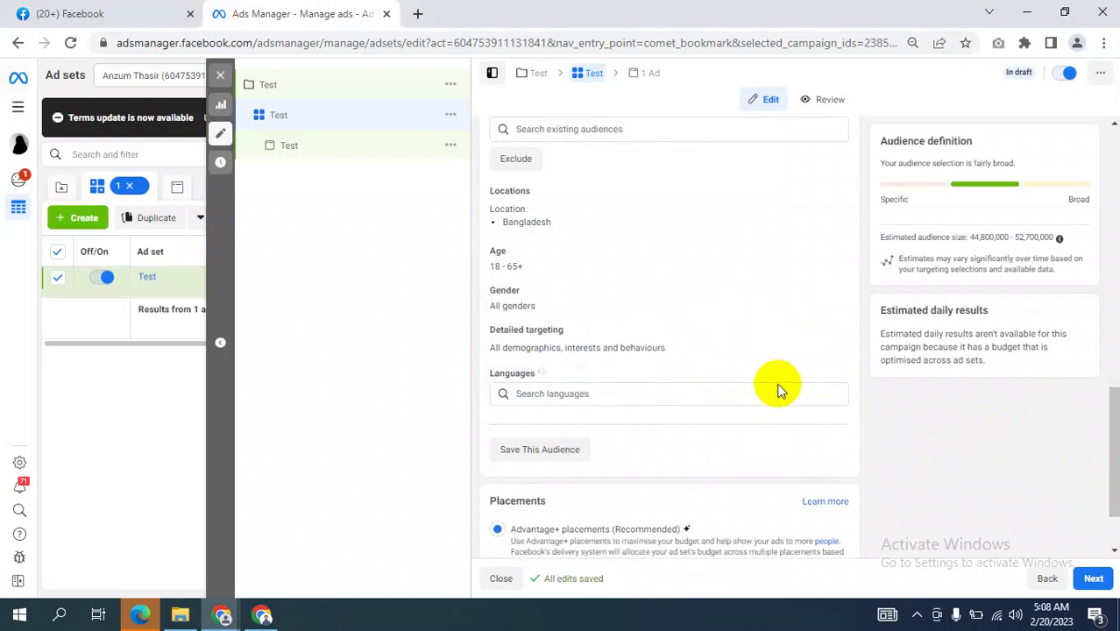
pyautogui.click(601, 393)
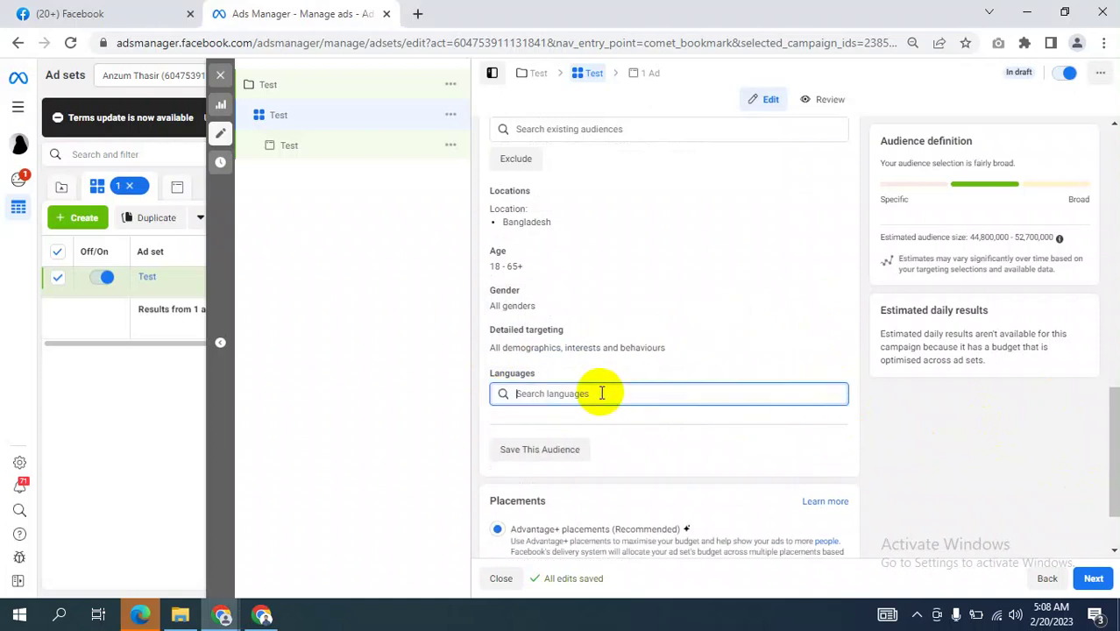
pyautogui.click(400, 389)
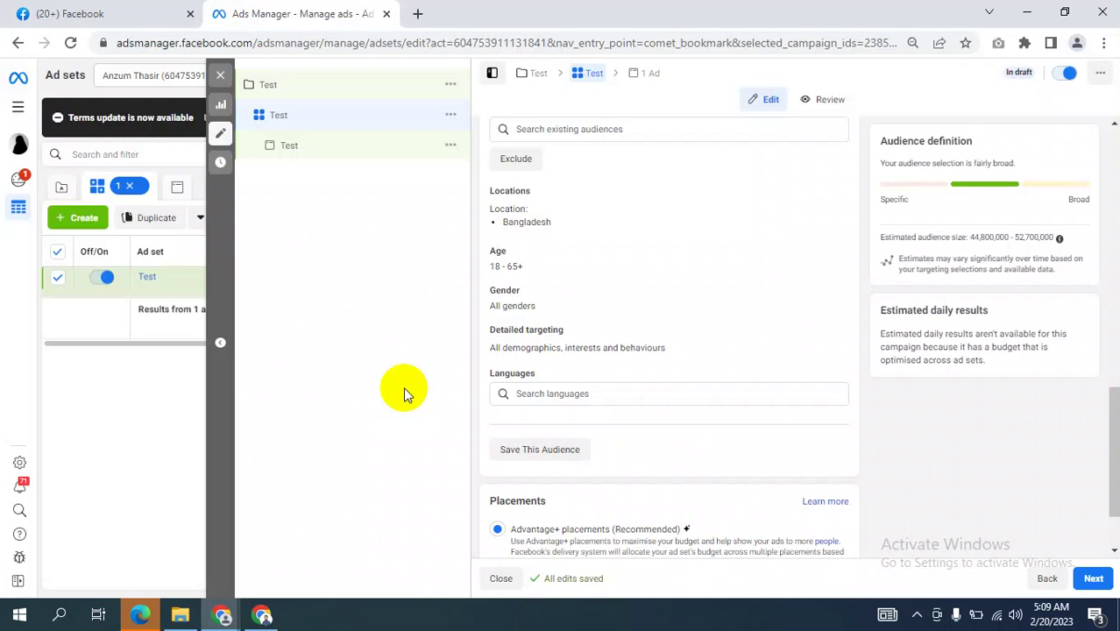
pyautogui.click(566, 394)
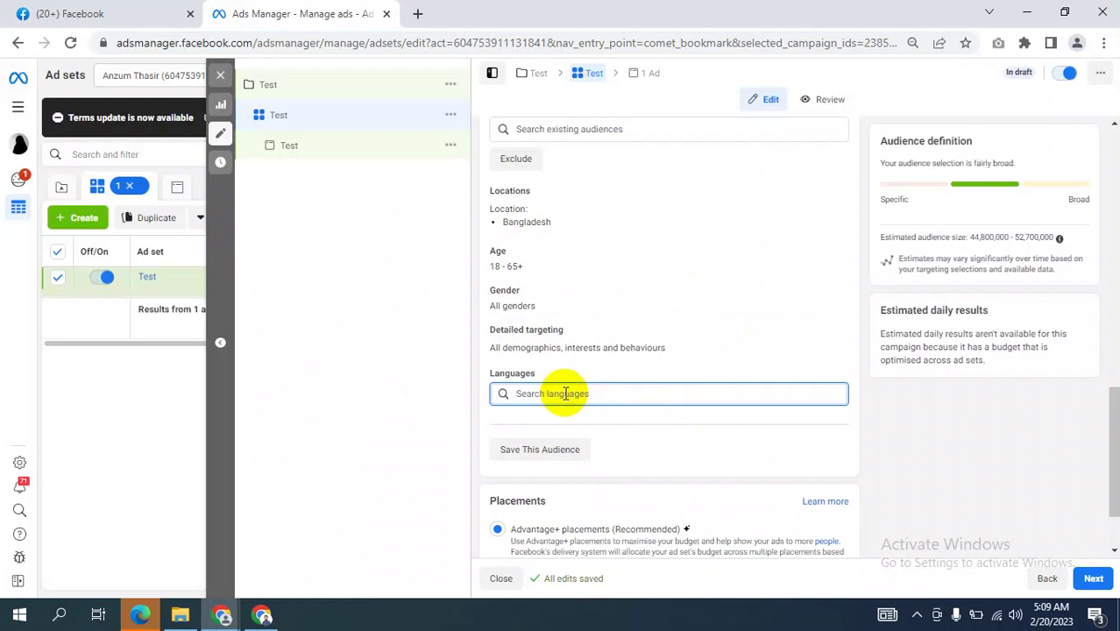
pyautogui.click(927, 438)
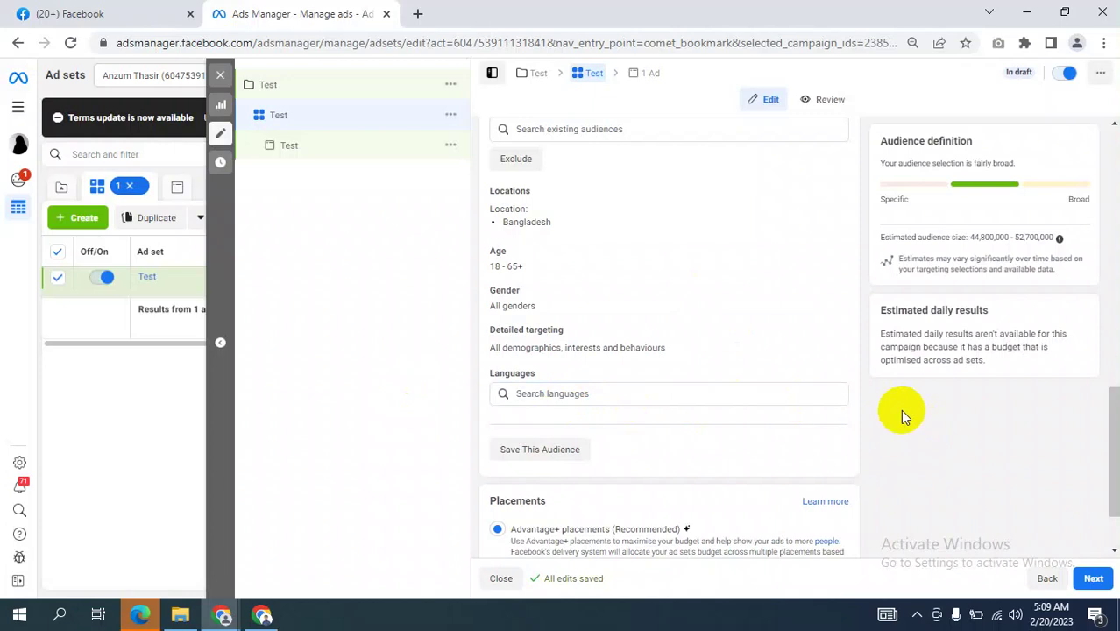
pyautogui.click(584, 394)
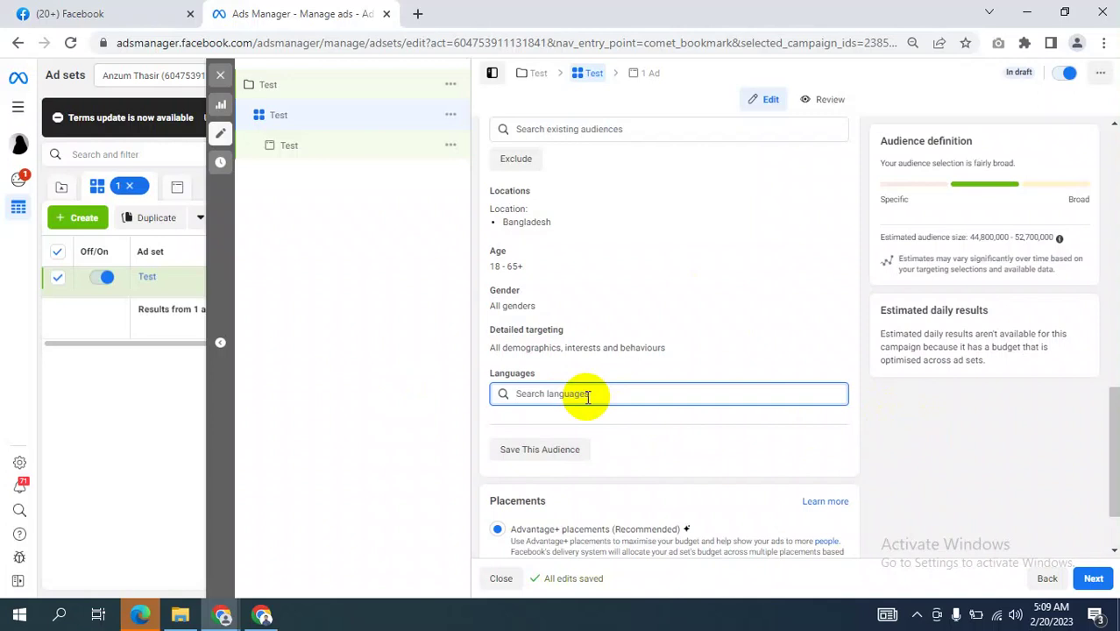
pyautogui.click(921, 431)
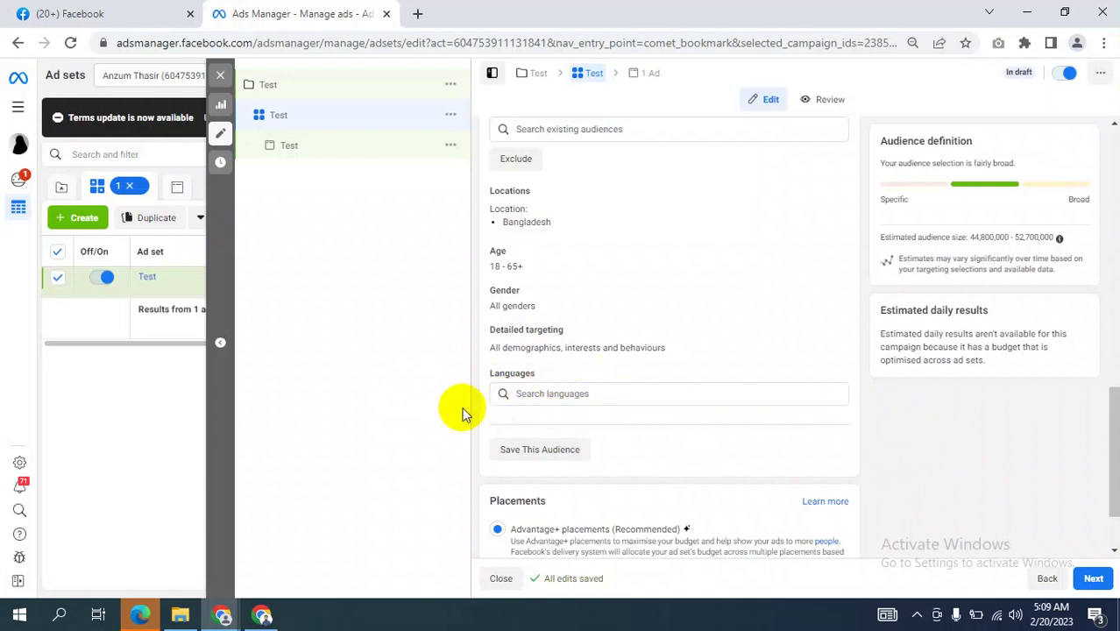
pyautogui.click(539, 393)
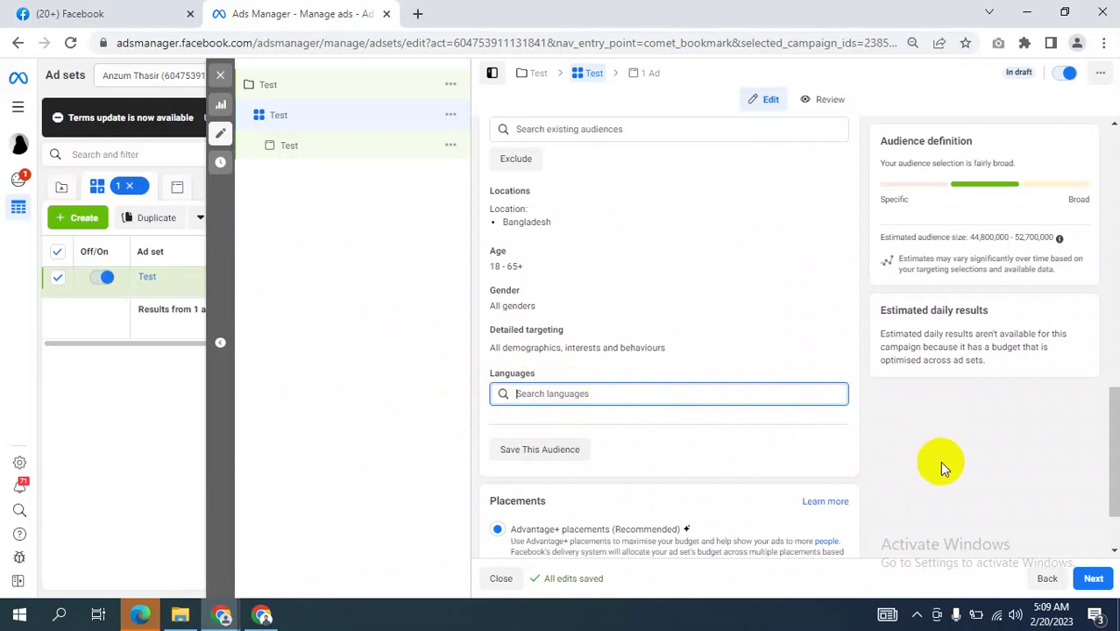
pyautogui.click(158, 13)
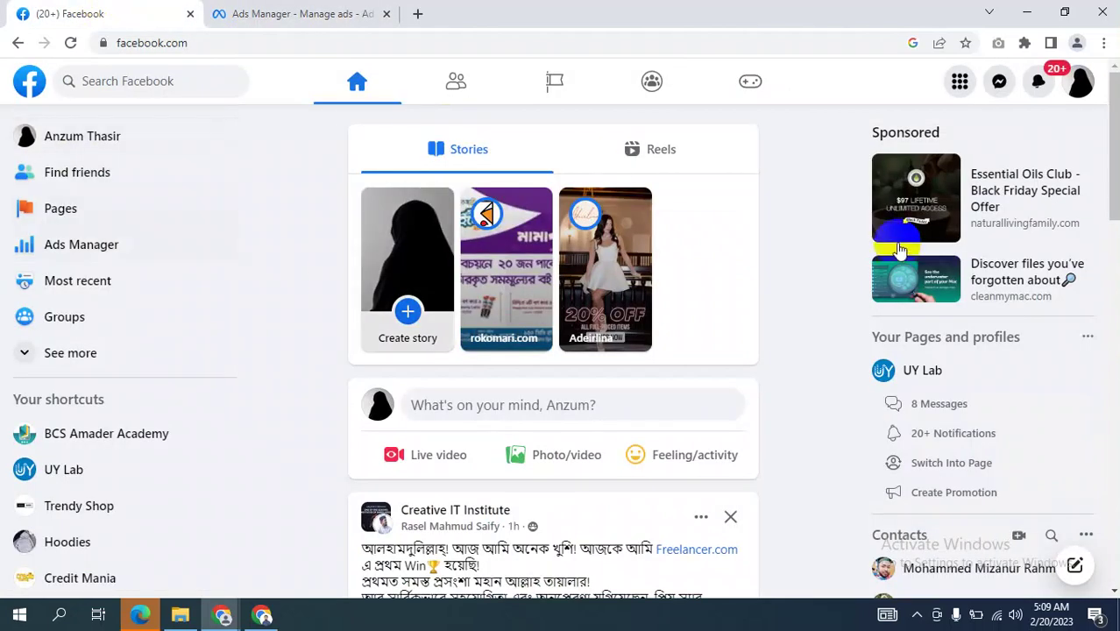
pyautogui.click(297, 11)
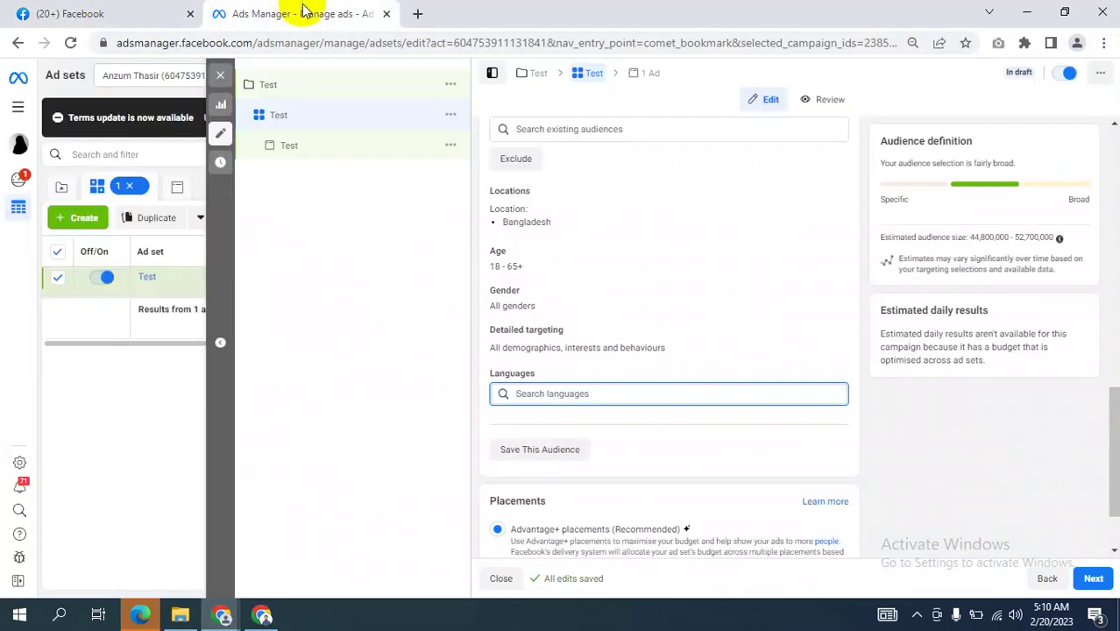
pyautogui.click(536, 394)
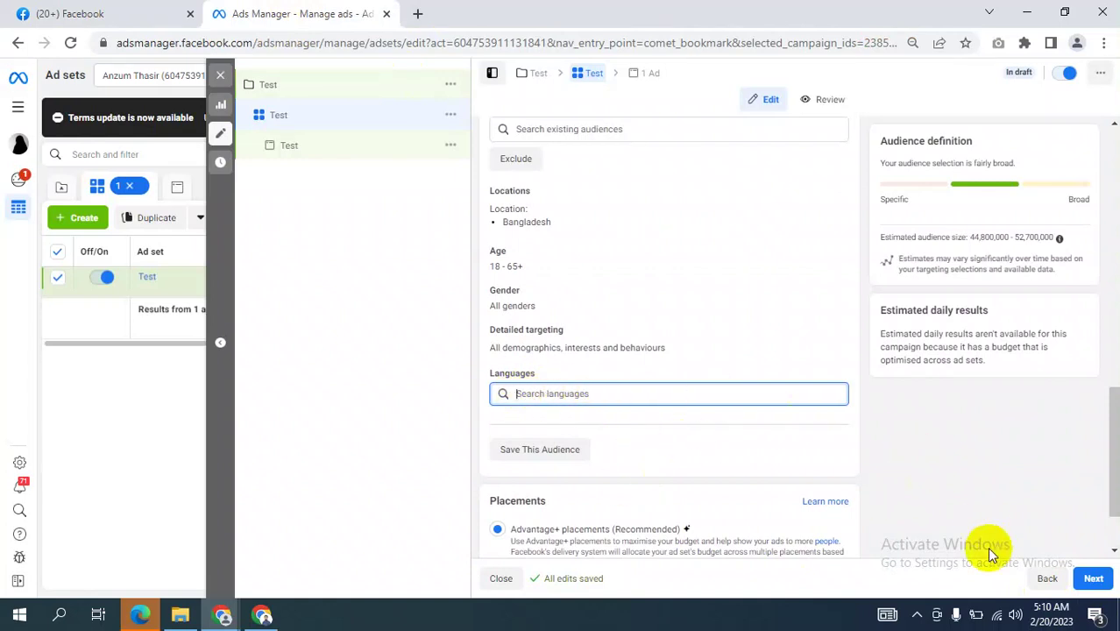
pyautogui.click(1061, 506)
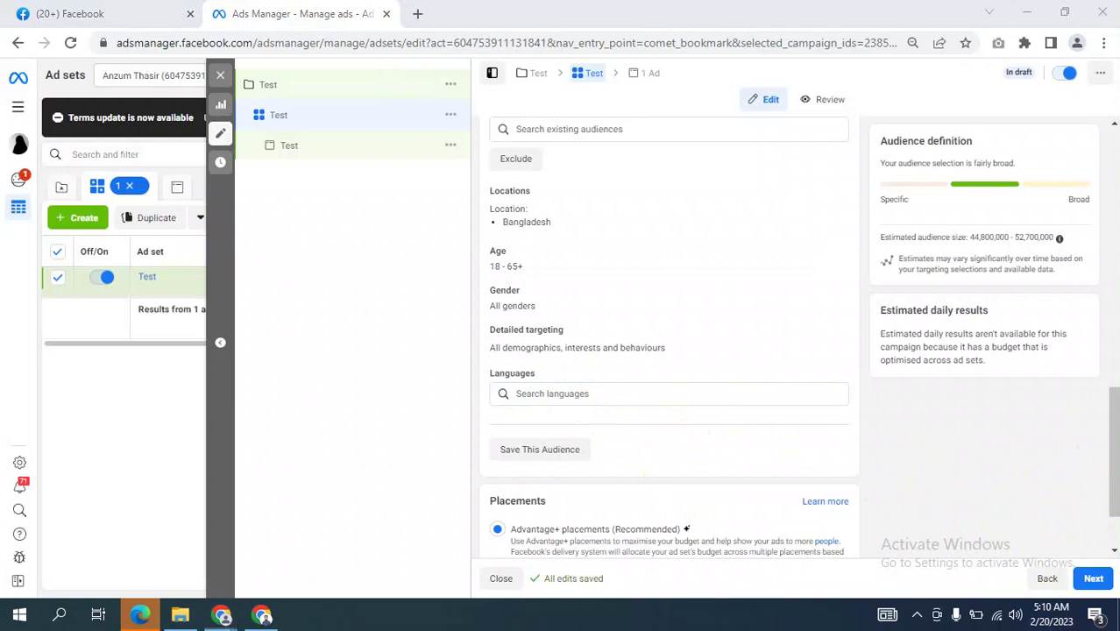
# - Expand the additional placement options and review the brand safety, inventory filter, block list and content type exclusion settings
pyautogui.scroll(2, 1103, 406)
pyautogui.scroll(-2, 1100, 412)
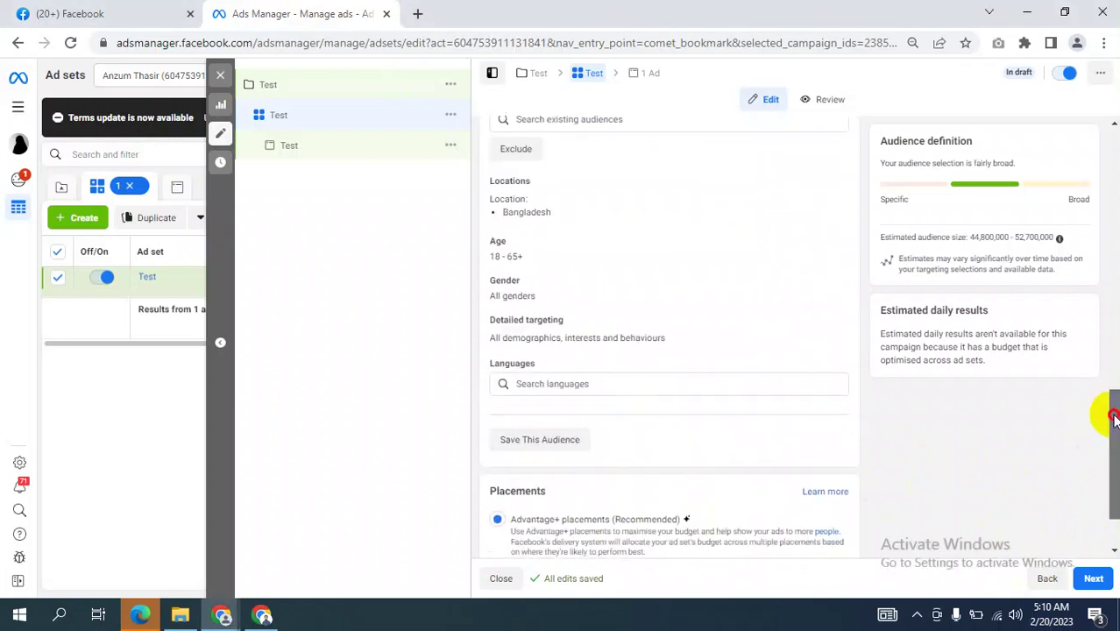
pyautogui.scroll(-1, 917, 455)
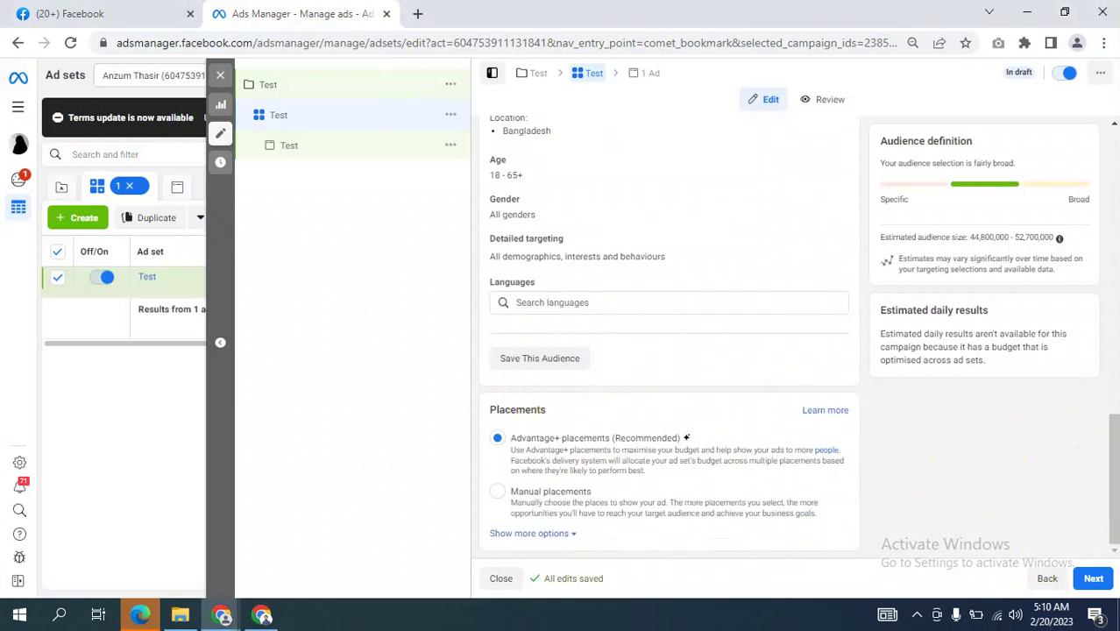
pyautogui.click(561, 534)
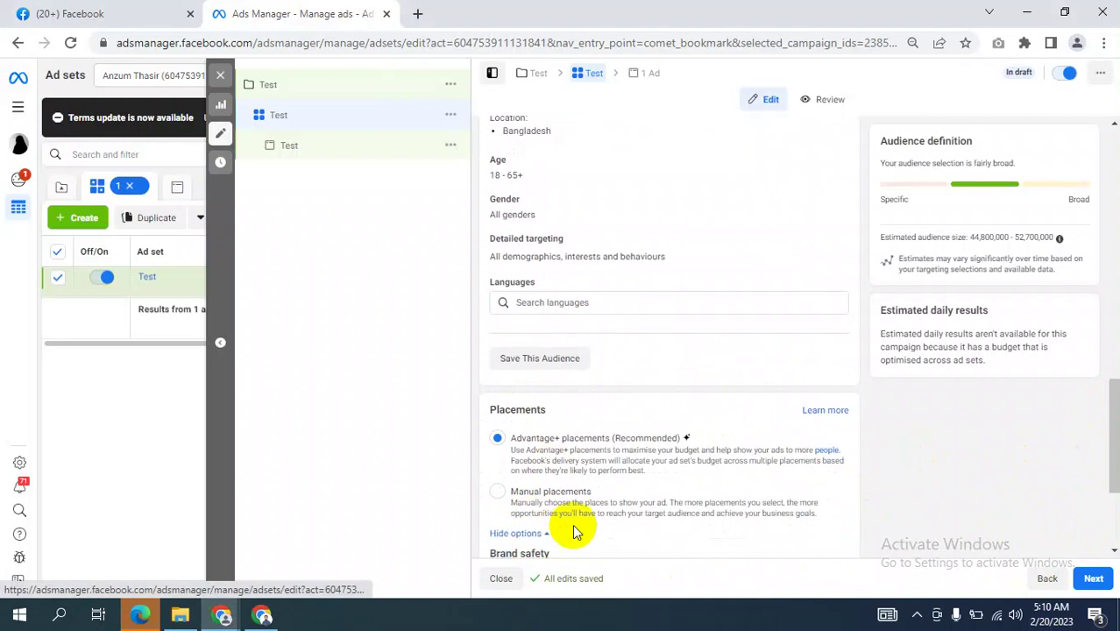
pyautogui.scroll(-2, 606, 510)
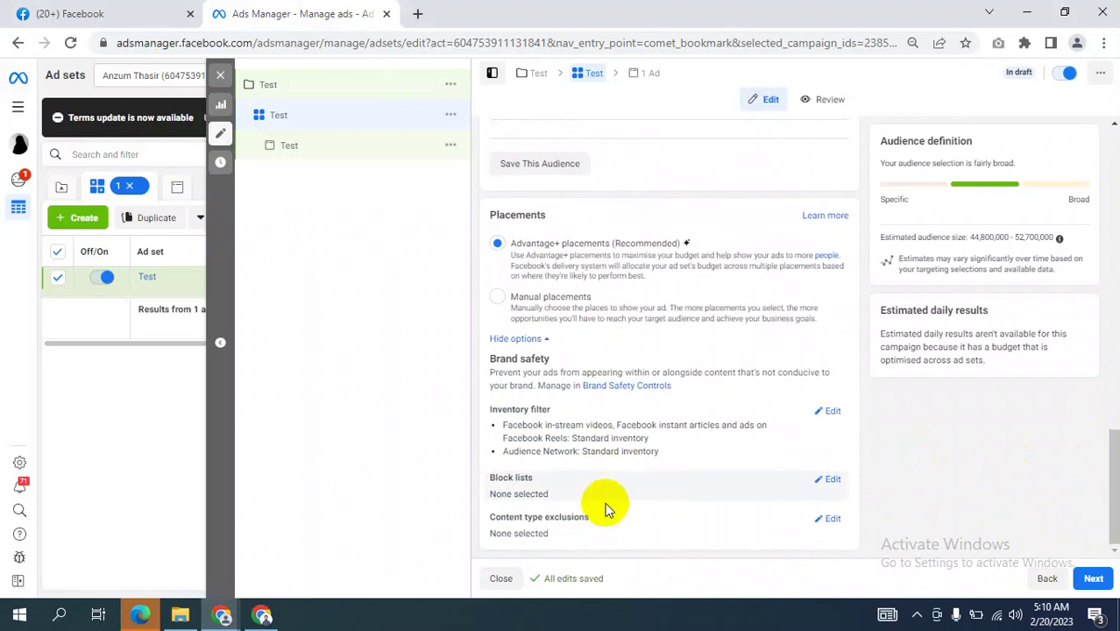
pyautogui.scroll(2, 561, 473)
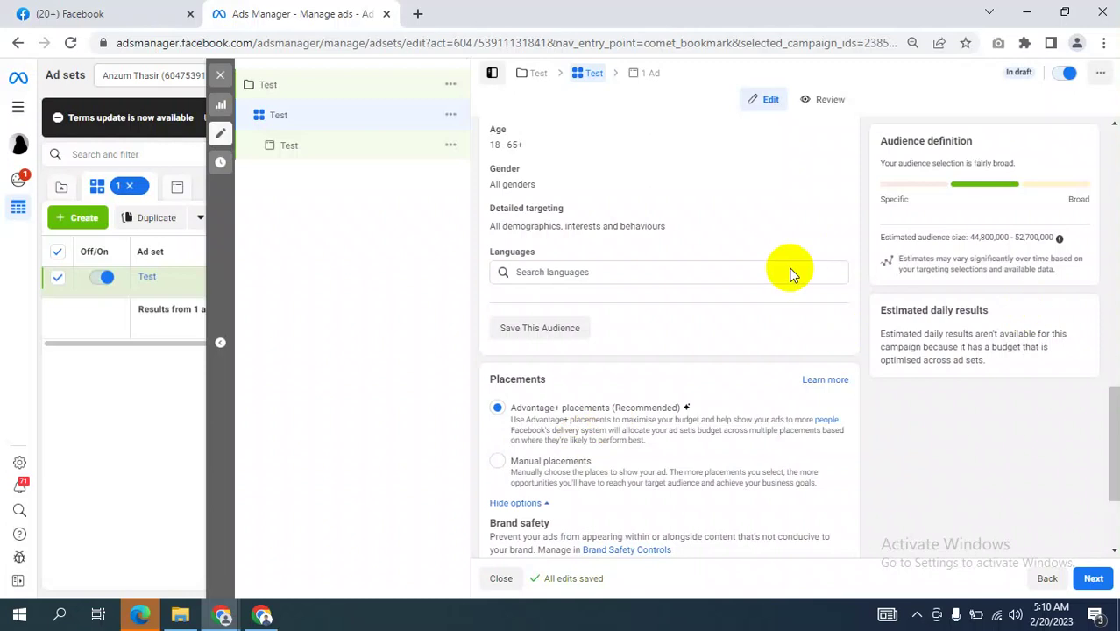
pyautogui.scroll(-2, 790, 270)
# - Switch to the Facebook home feed and examine the Animal of Love ad preview and the sponsored sidebar ads as placement examples
pyautogui.click(97, 13)
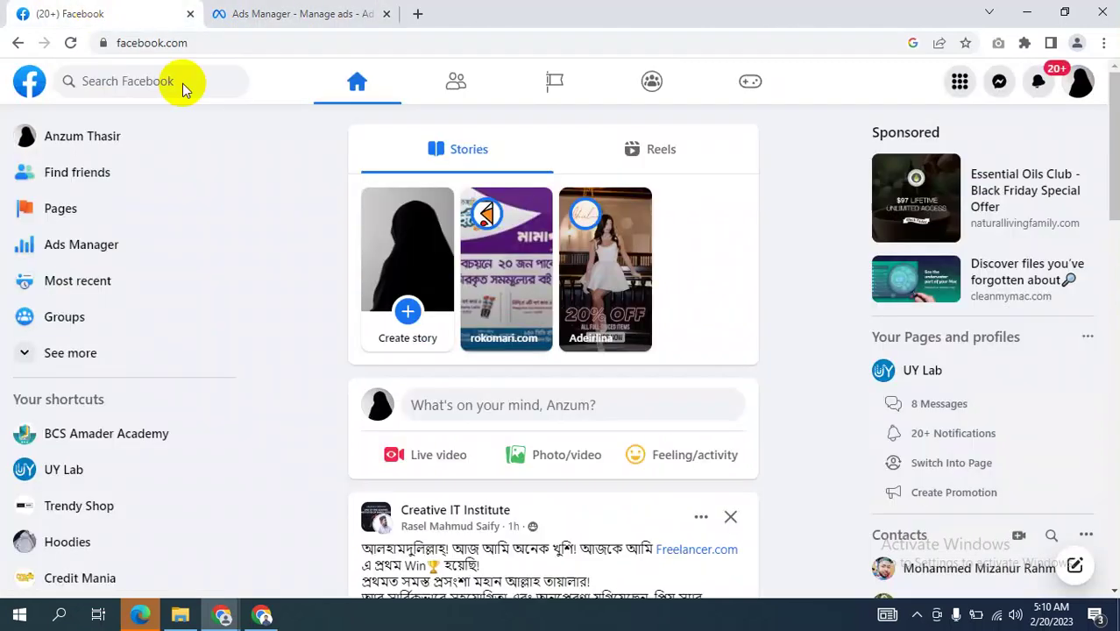
pyautogui.scroll(-3, 738, 312)
pyautogui.scroll(-8, 738, 311)
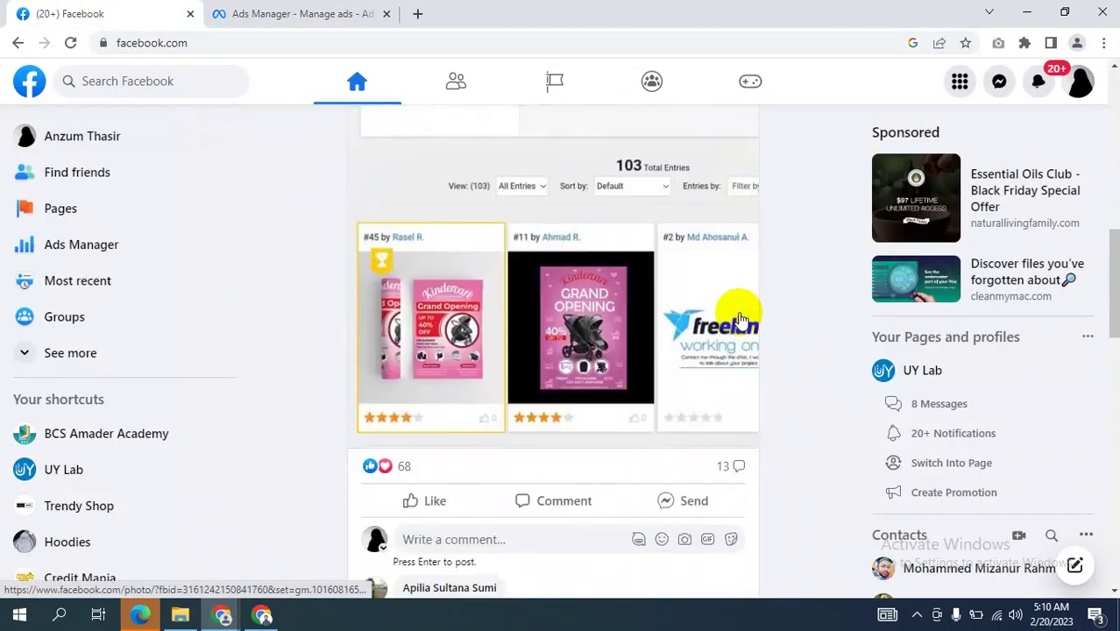
pyautogui.scroll(-2, 631, 386)
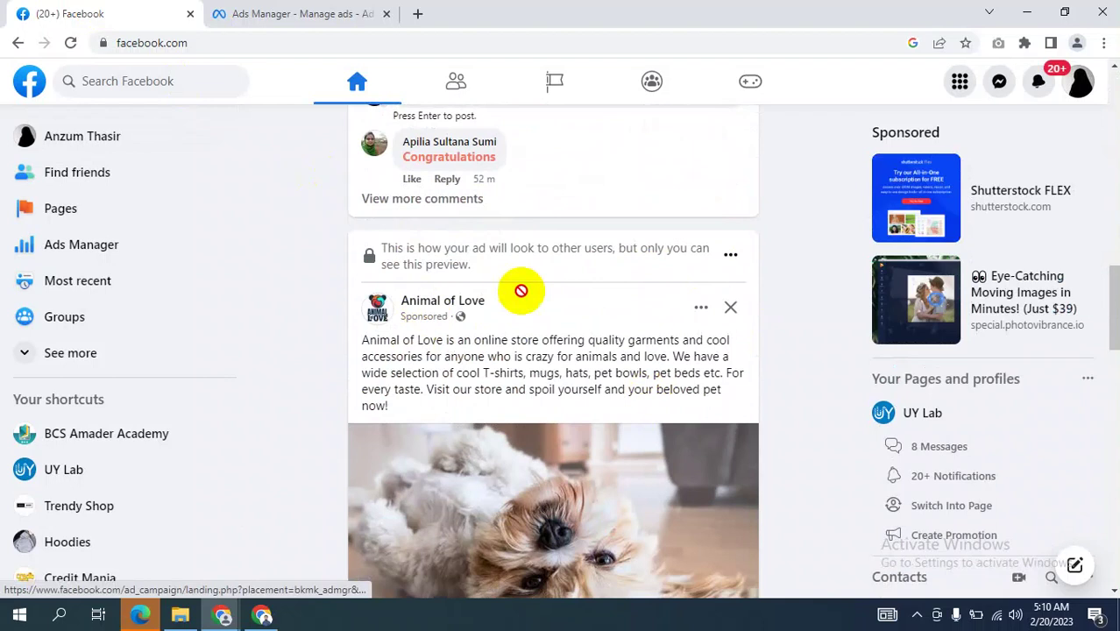
pyautogui.scroll(-2, 579, 403)
pyautogui.scroll(-2, 625, 392)
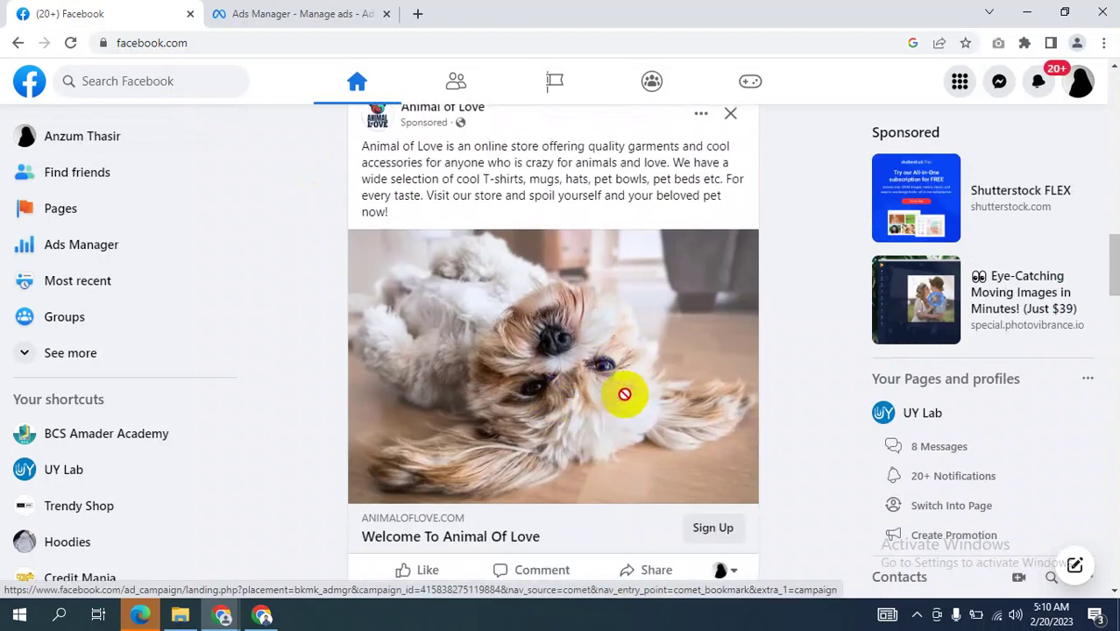
pyautogui.scroll(4, 625, 393)
pyautogui.scroll(10, 625, 393)
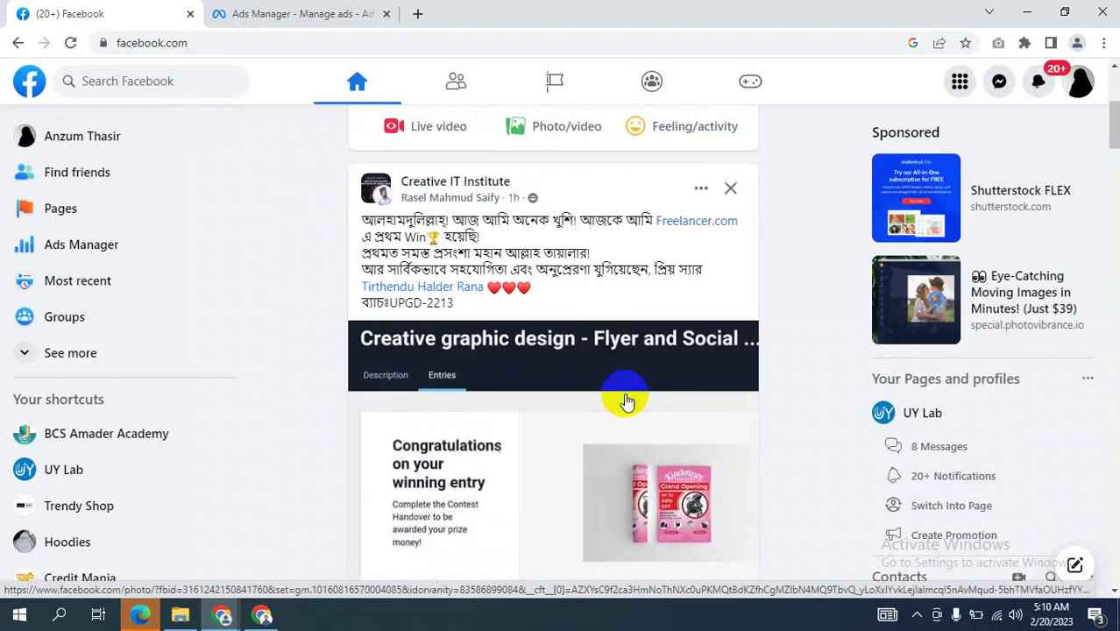
pyautogui.scroll(-8, 625, 400)
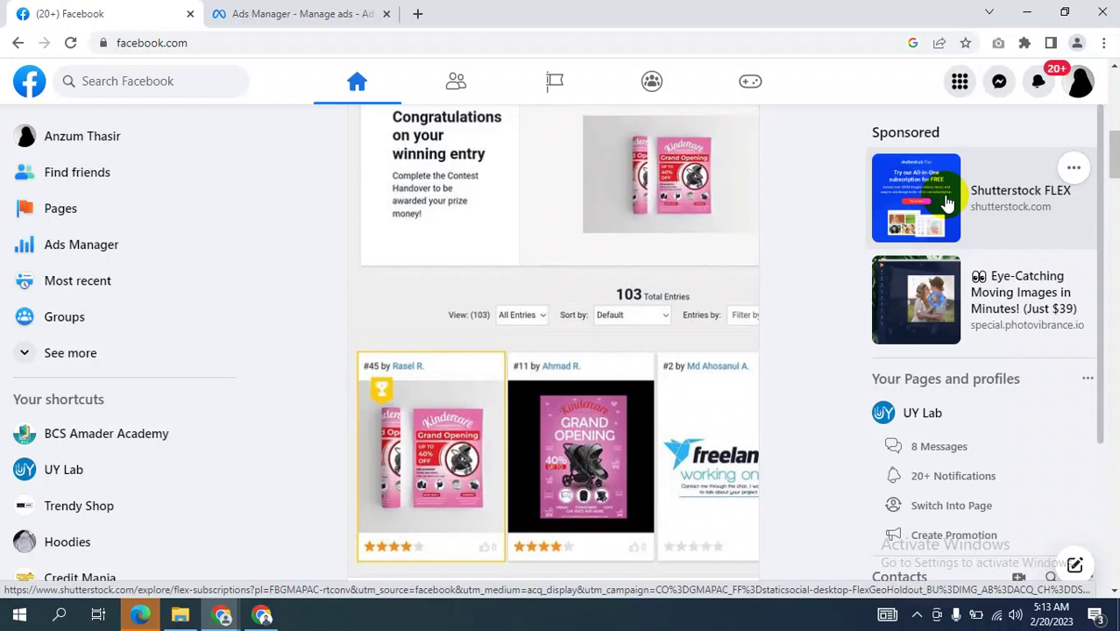
# - Glance at the placement settings in Ads Manager and return to the Facebook feed to examine more ads, including the rokomari.com video post
pyautogui.click(290, 13)
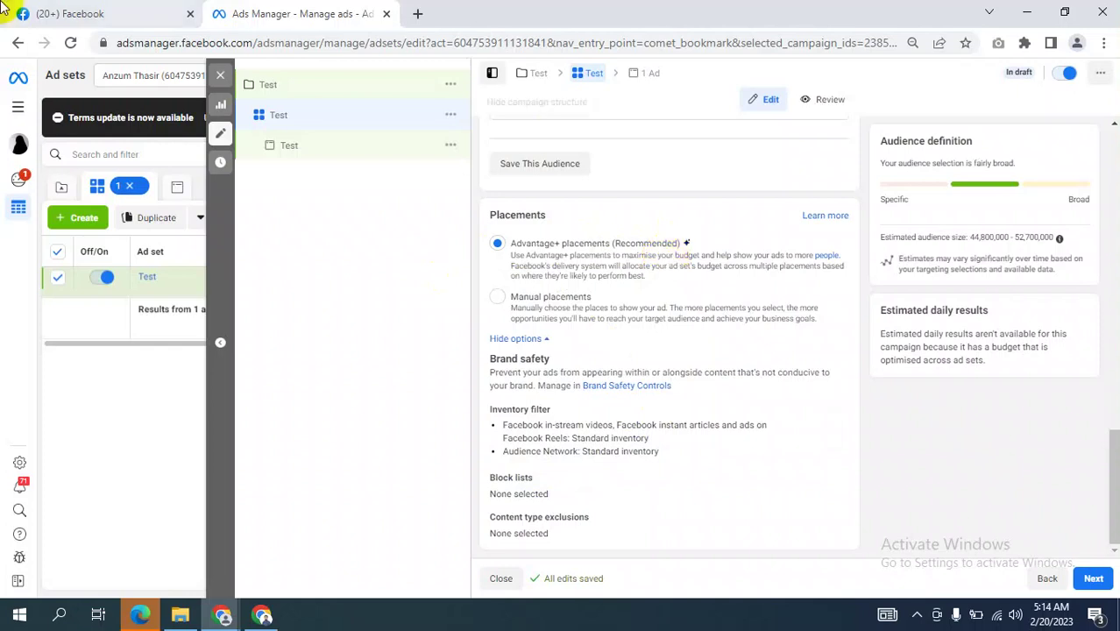
pyautogui.click(79, 14)
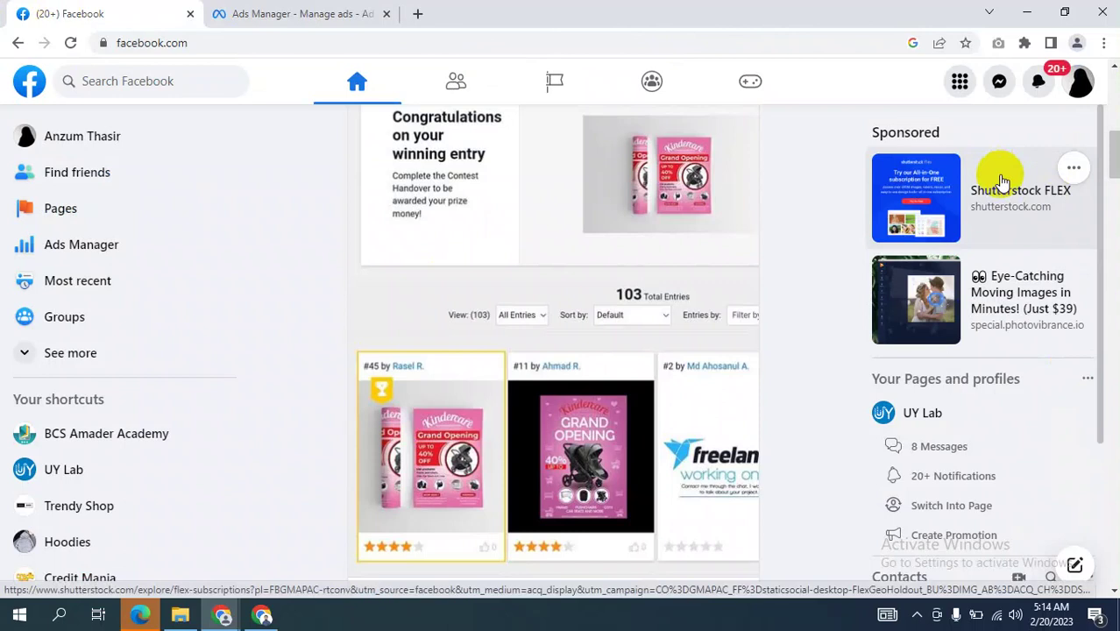
pyautogui.scroll(-10, 615, 246)
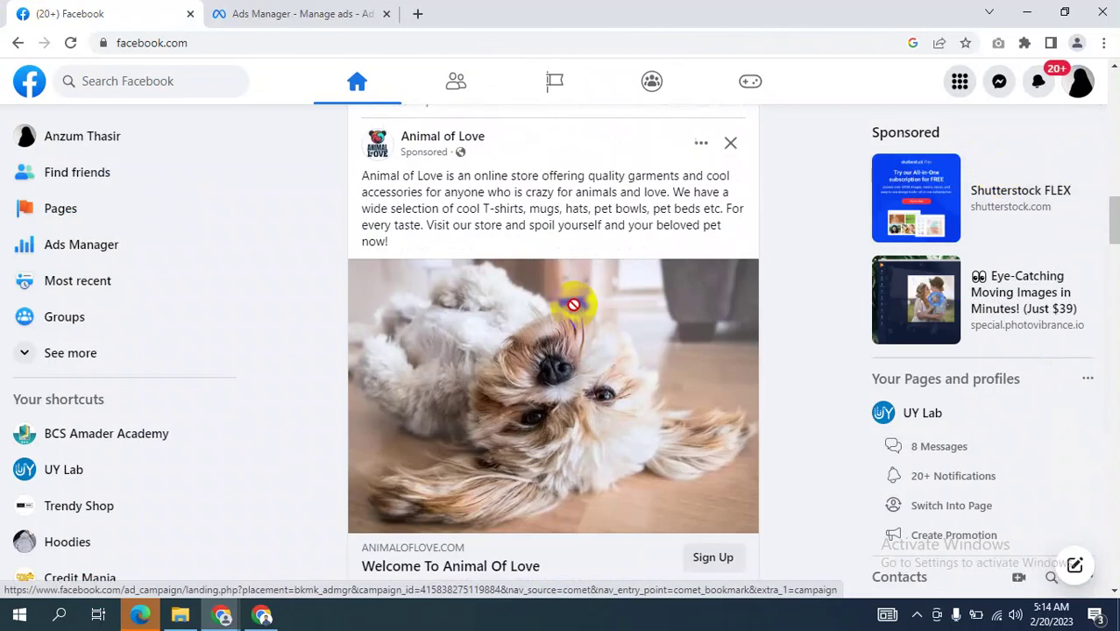
pyautogui.scroll(-3, 574, 304)
pyautogui.scroll(2, 572, 305)
pyautogui.scroll(-1, 707, 422)
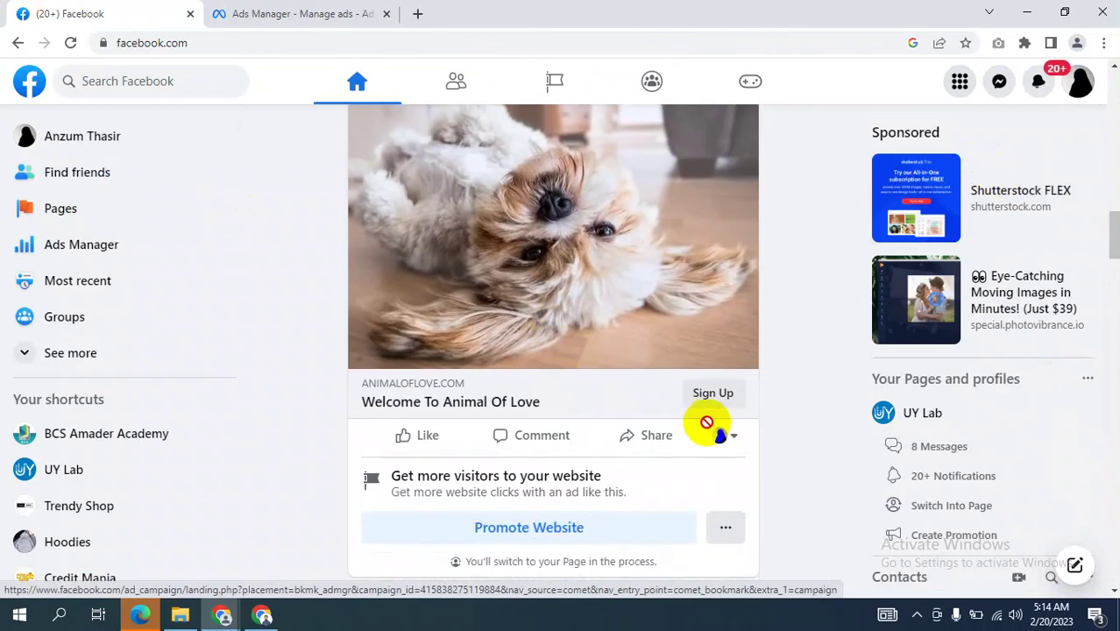
pyautogui.scroll(-7, 704, 404)
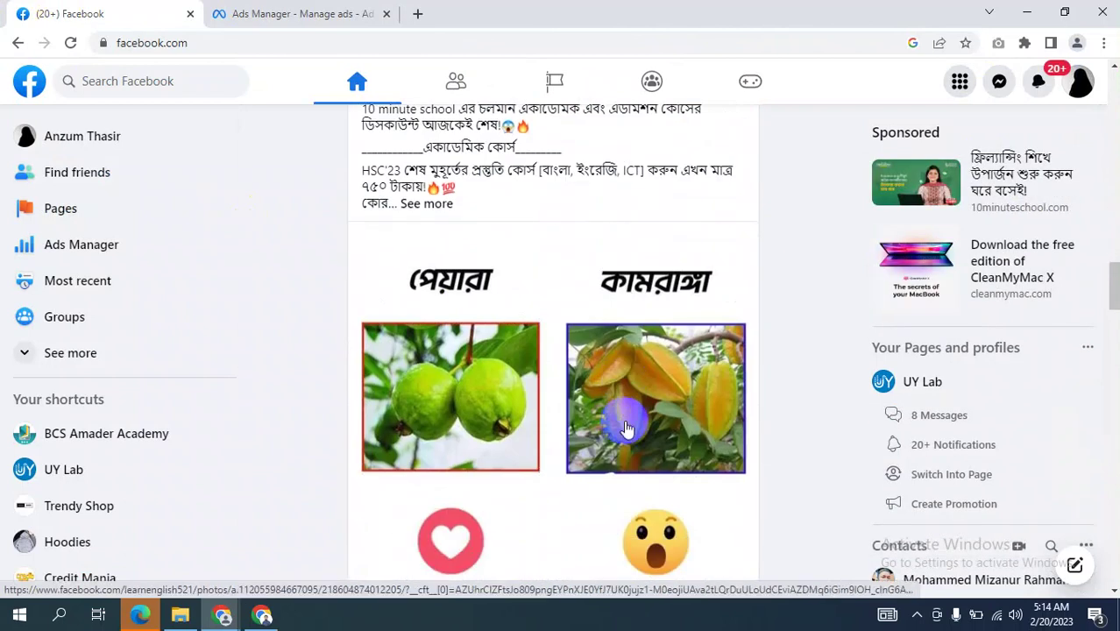
pyautogui.scroll(-3, 631, 428)
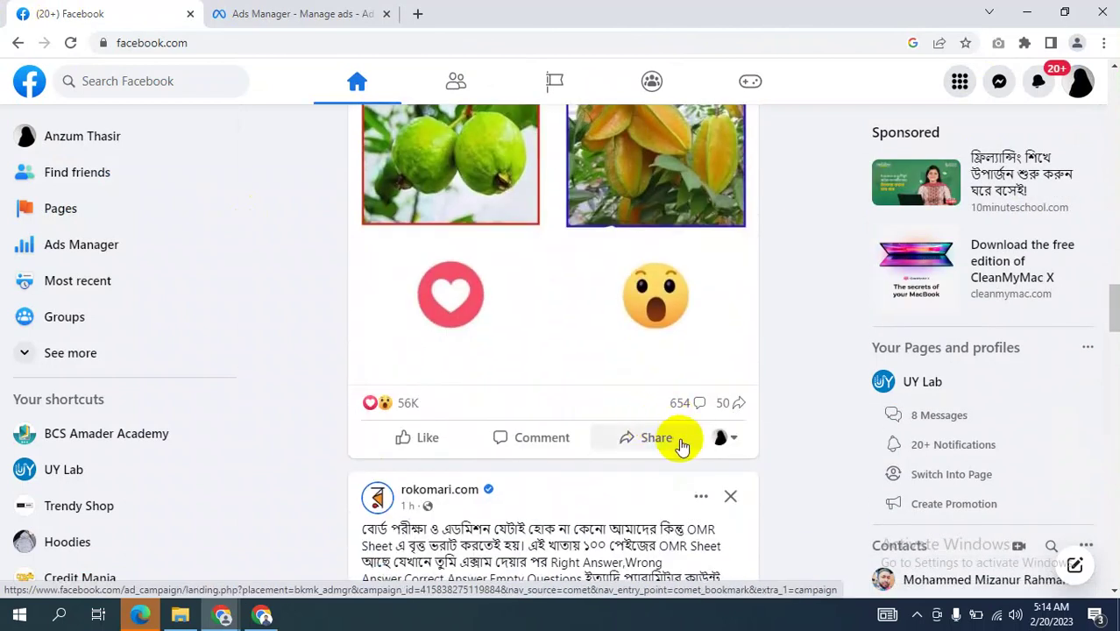
pyautogui.scroll(-5, 680, 434)
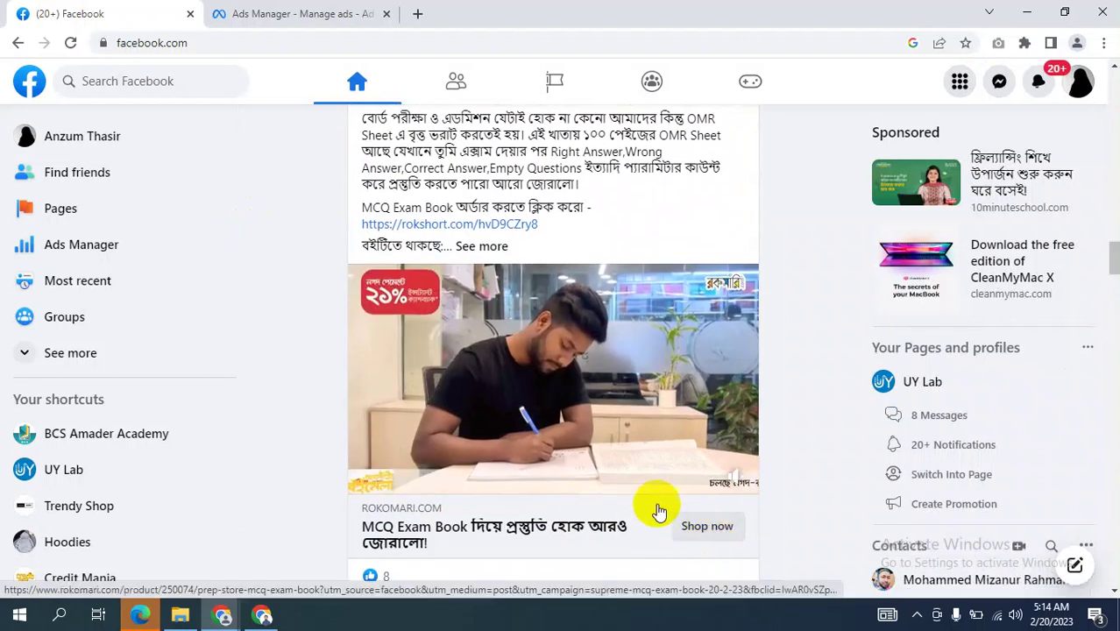
pyautogui.scroll(2, 544, 193)
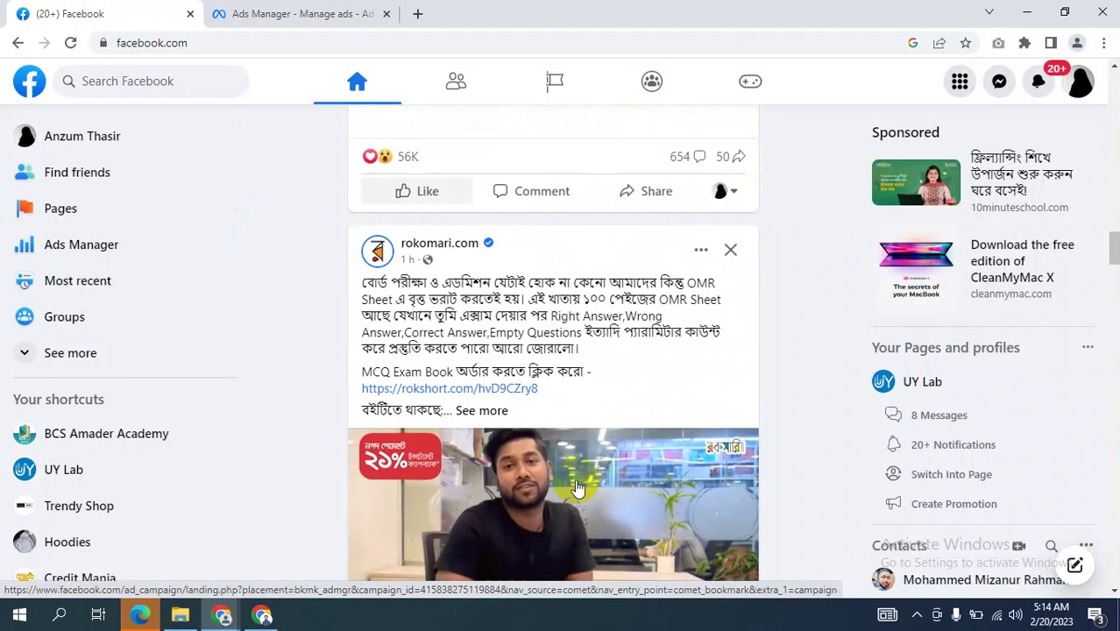
pyautogui.scroll(-2, 578, 488)
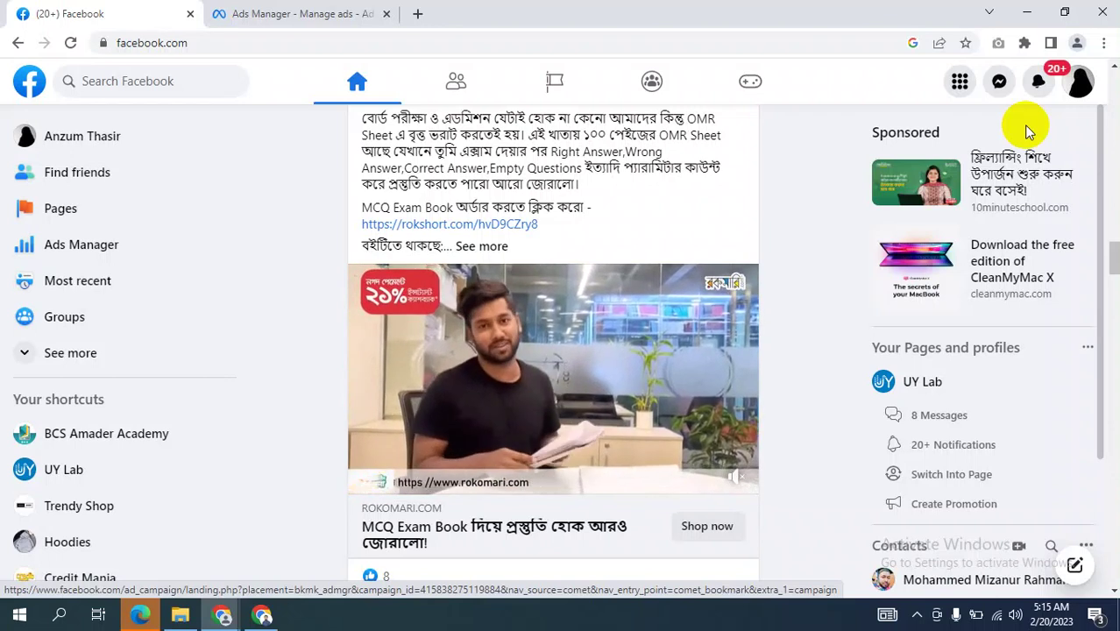
pyautogui.moveTo(1093, 168)
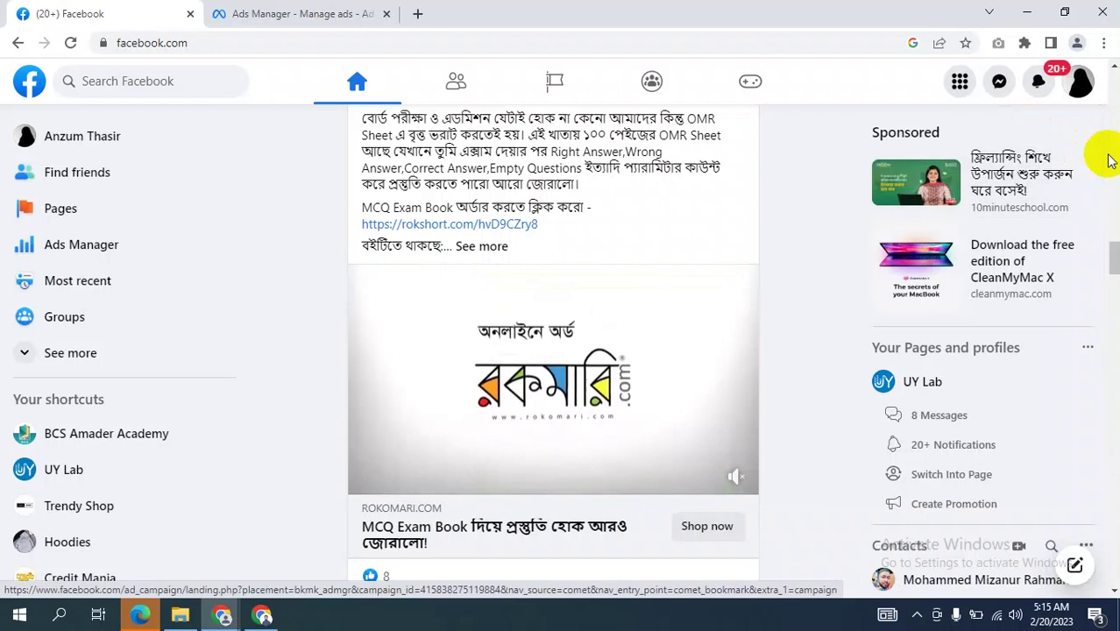
# - Check the Google Meet call briefly and return to the ad set's placement settings in Ads Manager
pyautogui.click(226, 615)
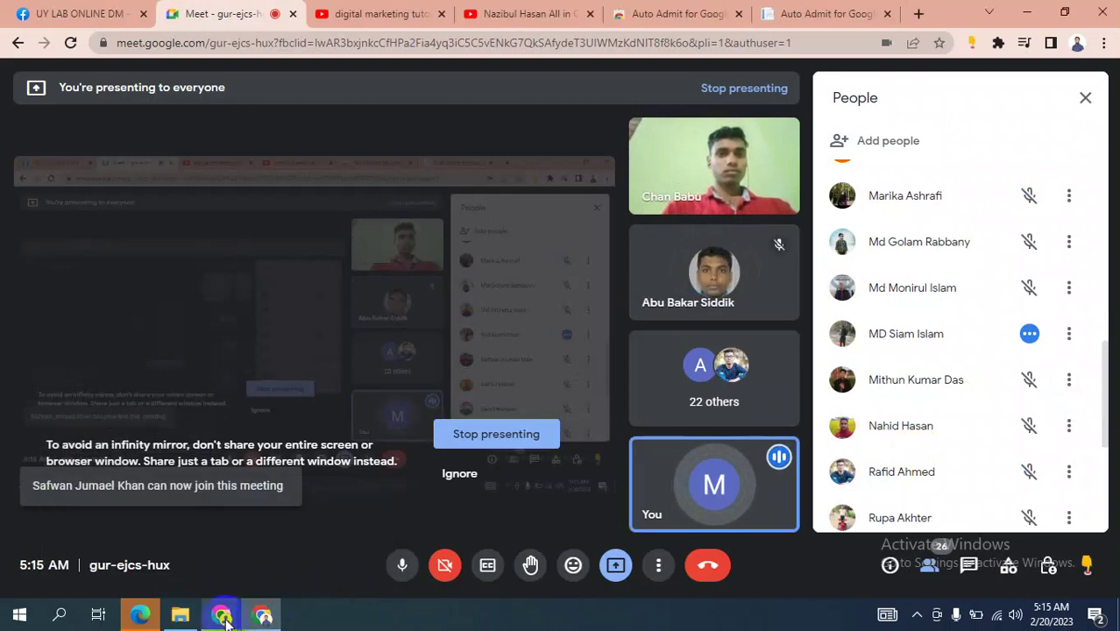
pyautogui.moveTo(226, 618)
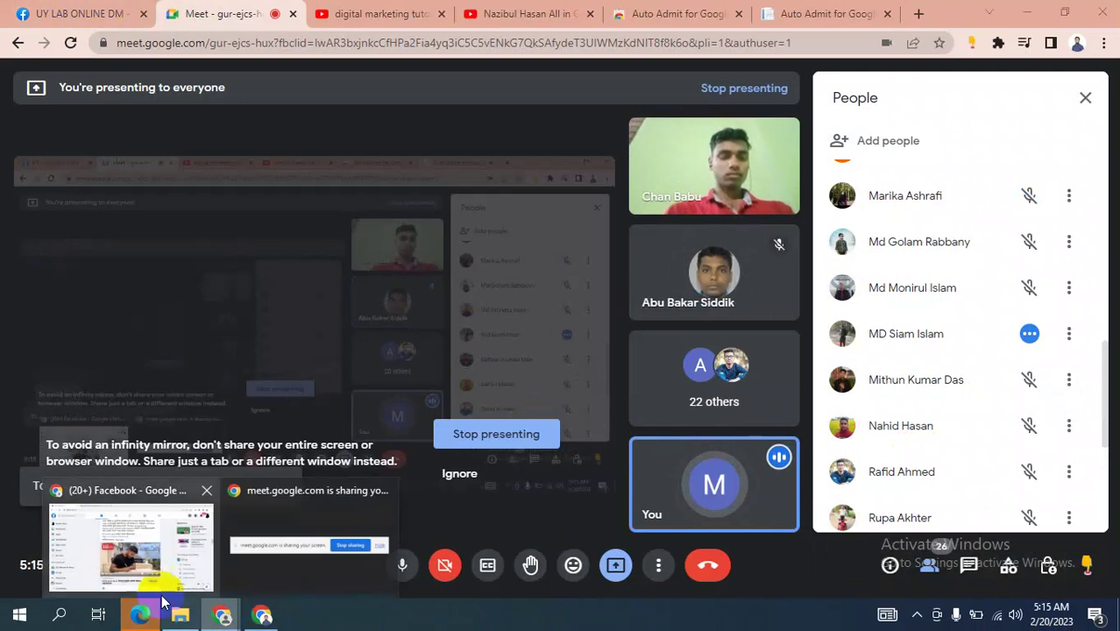
pyautogui.click(162, 595)
pyautogui.click(300, 13)
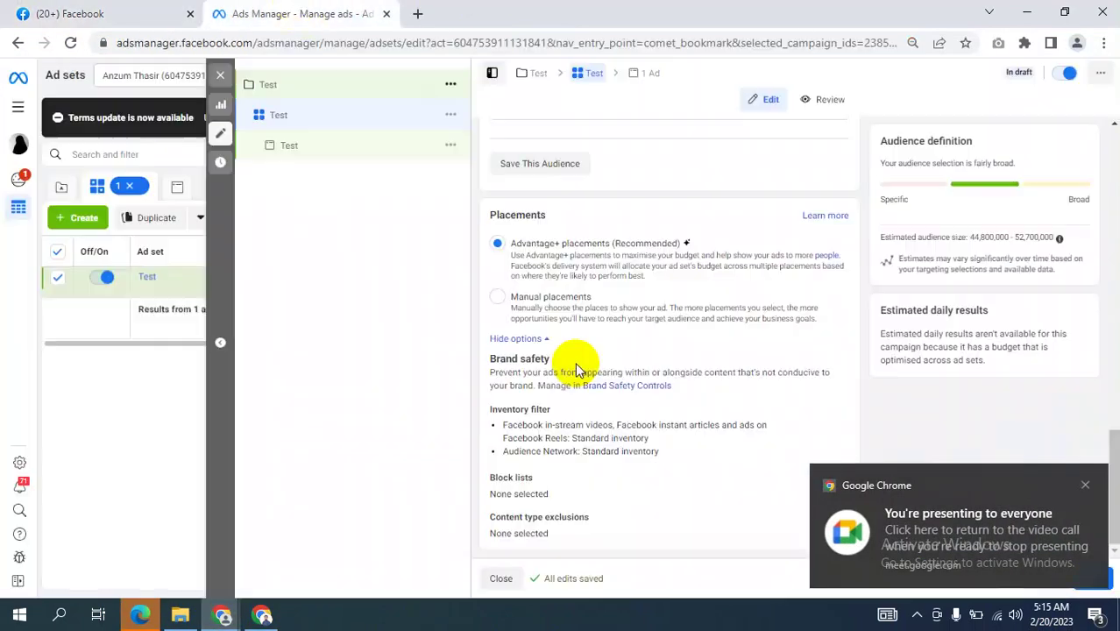
# - Switch the ad set to manual placements, dismissing the presenting notification, and include Messenger among the platforms
pyautogui.click(497, 299)
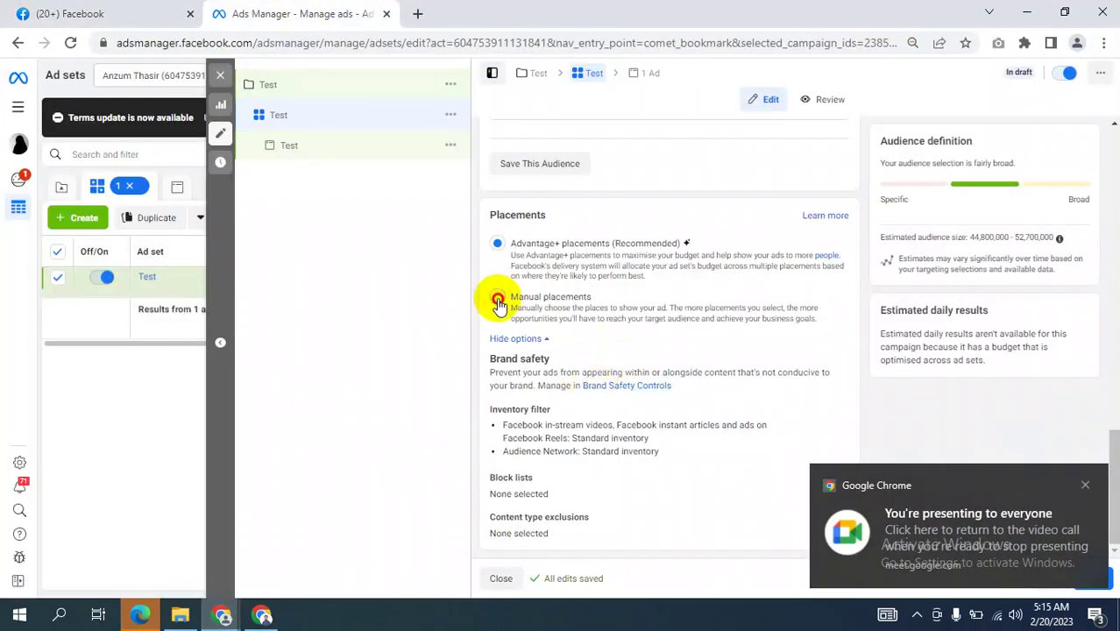
pyautogui.click(1085, 485)
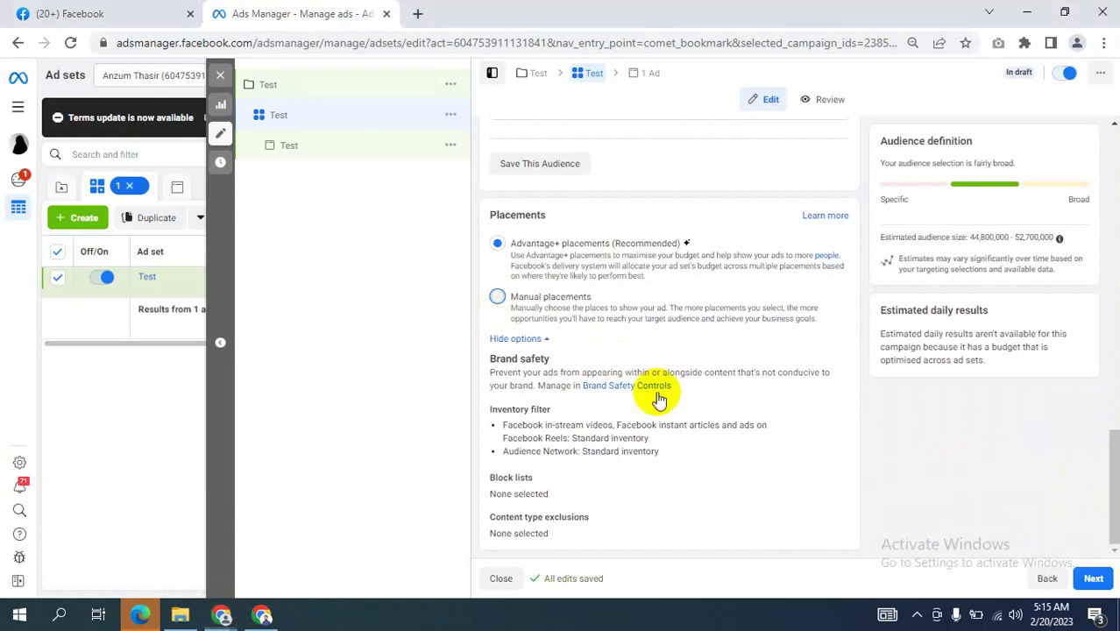
pyautogui.click(497, 297)
pyautogui.scroll(-2, 517, 296)
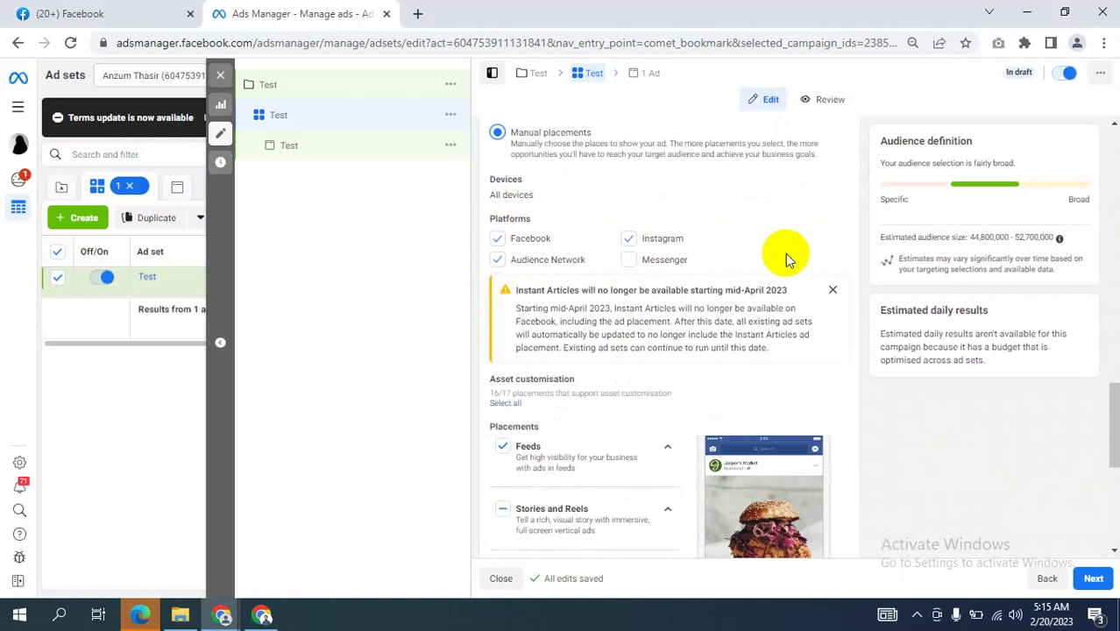
pyautogui.click(629, 260)
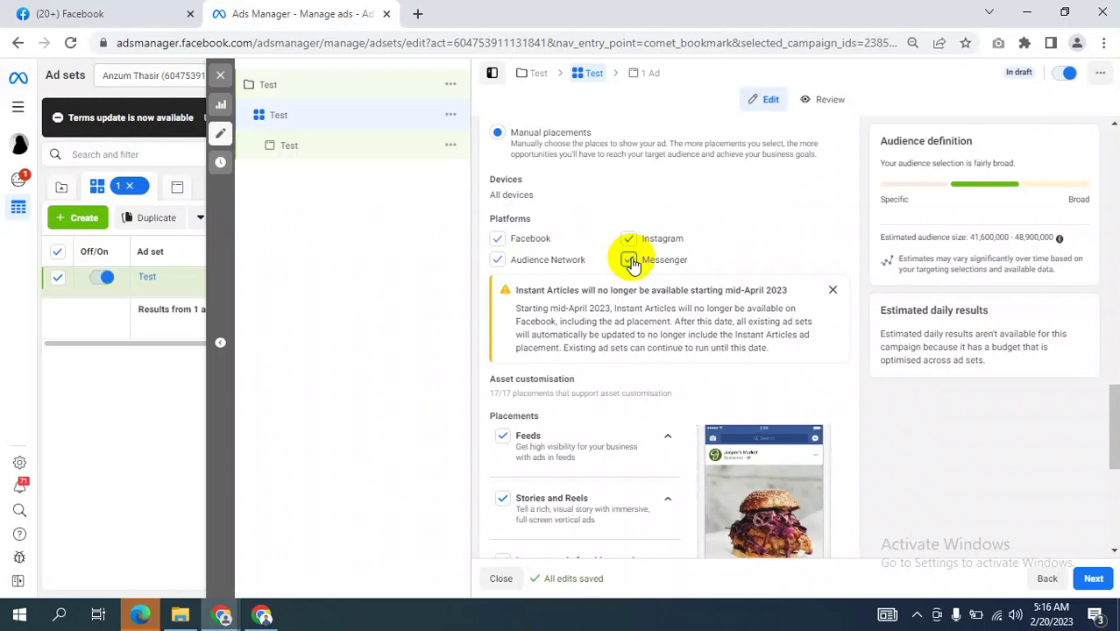
pyautogui.click(630, 261)
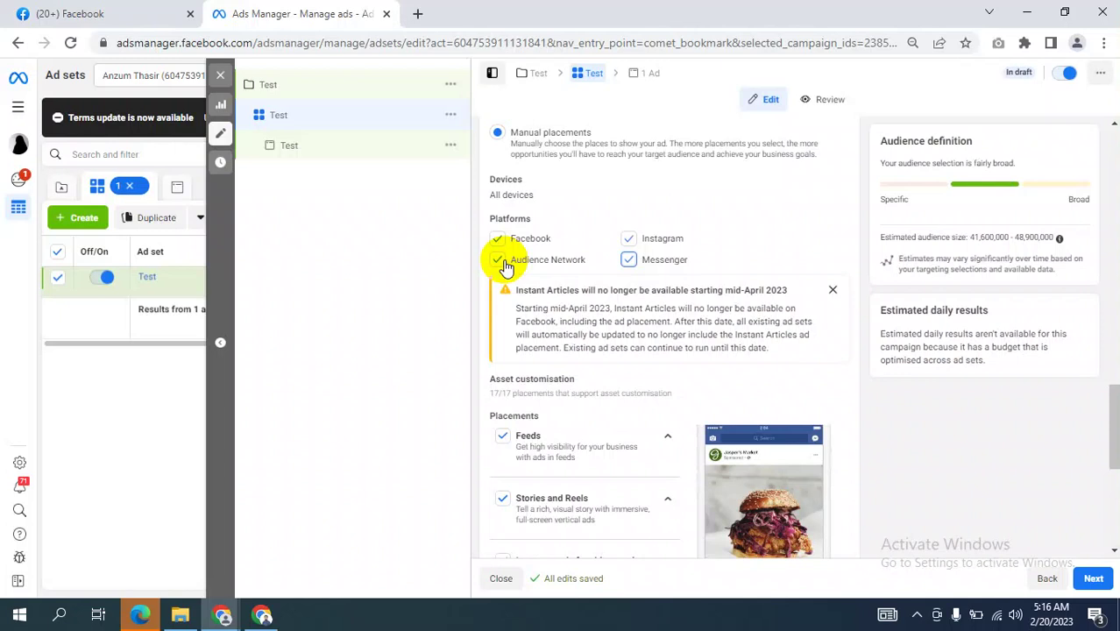
# - Check the Google Meet call twice, dismissing the presenting notification and returning to the ad set's placement settings in Ads Manager
pyautogui.click(261, 616)
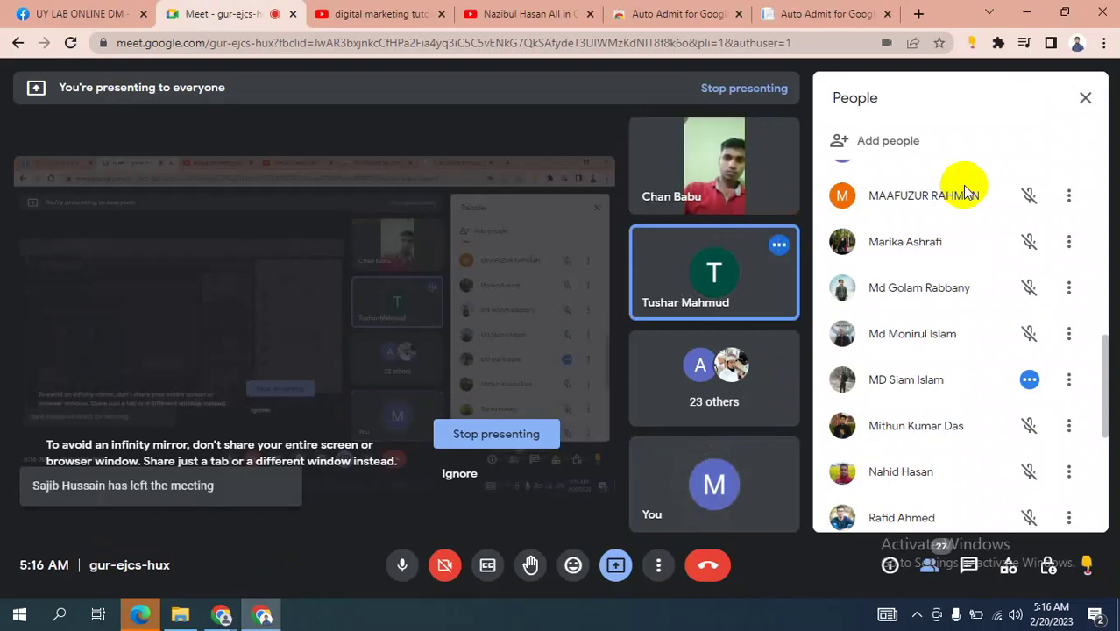
pyautogui.hotkey('alt', 'Tab')
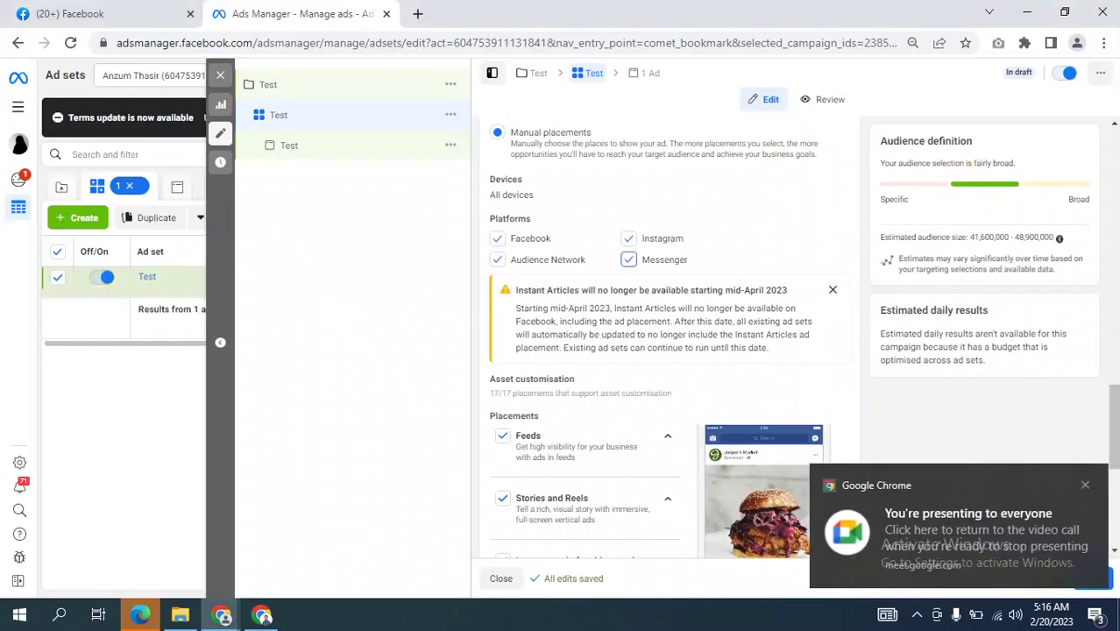
pyautogui.click(1081, 483)
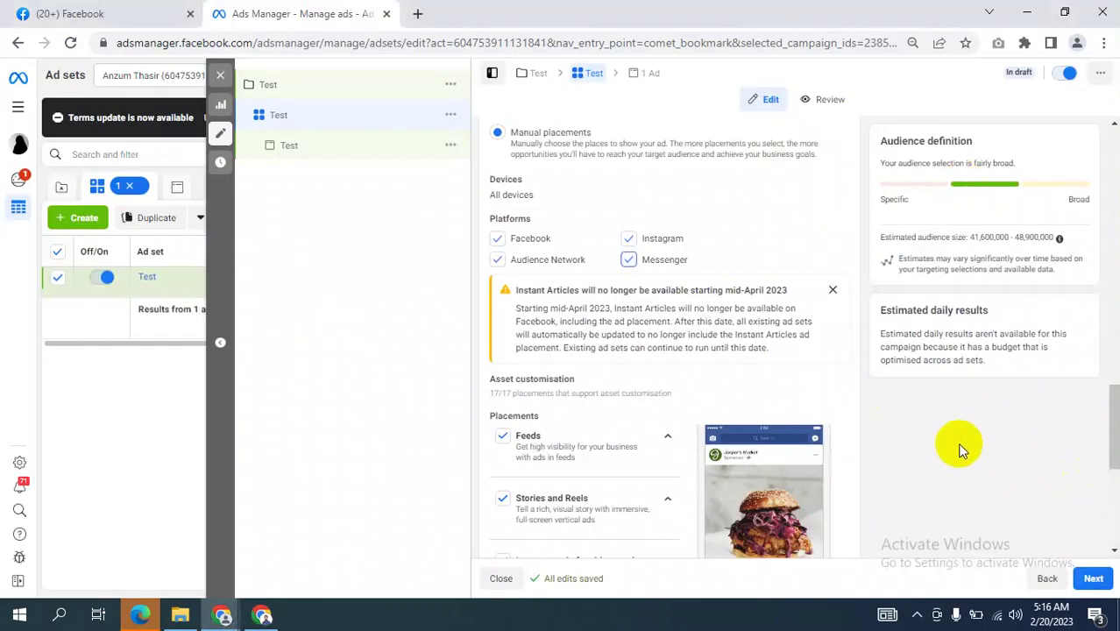
pyautogui.hotkey('alt', 'Tab')
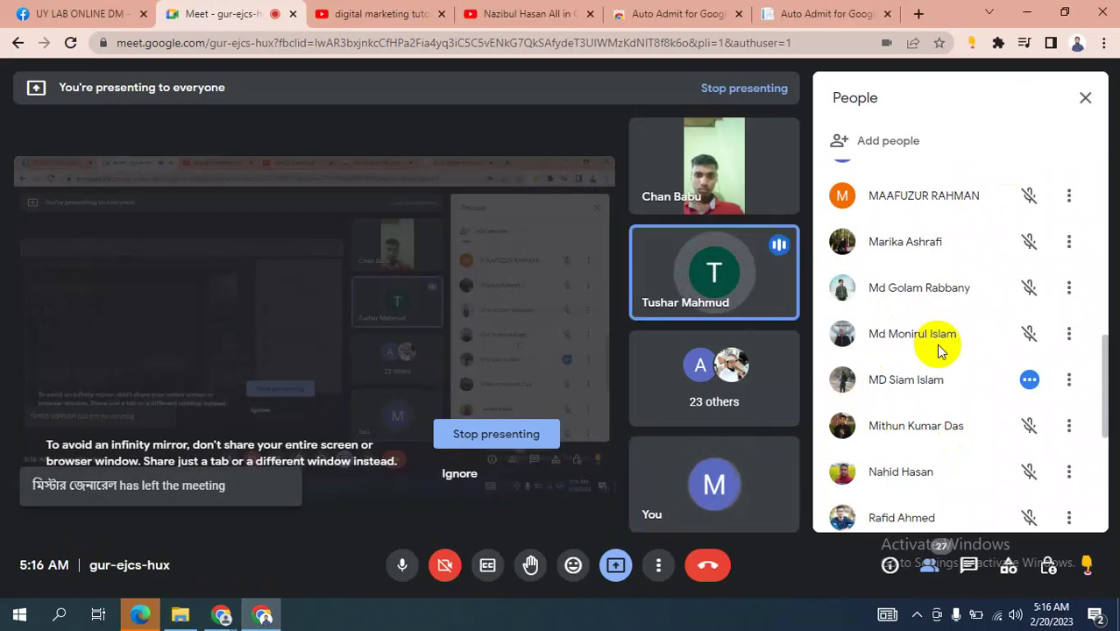
pyautogui.hotkey('alt', 'Tab')
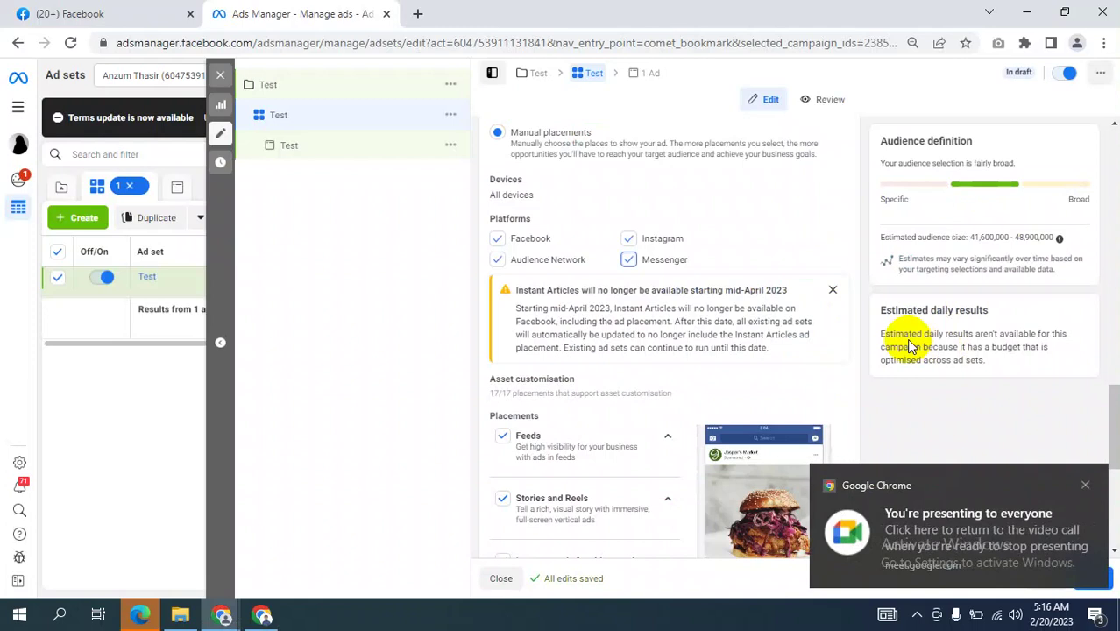
# - Search Google for cricinfo in a new tab and open the ESPNcricinfo website
pyautogui.click(418, 14)
pyautogui.click(394, 46)
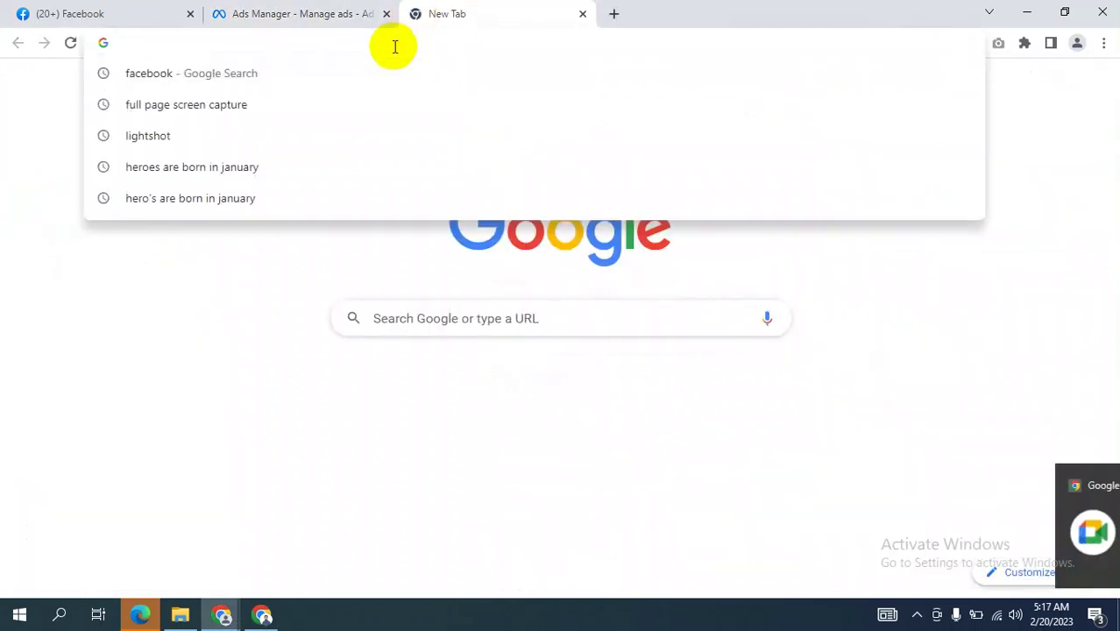
pyautogui.write('o')
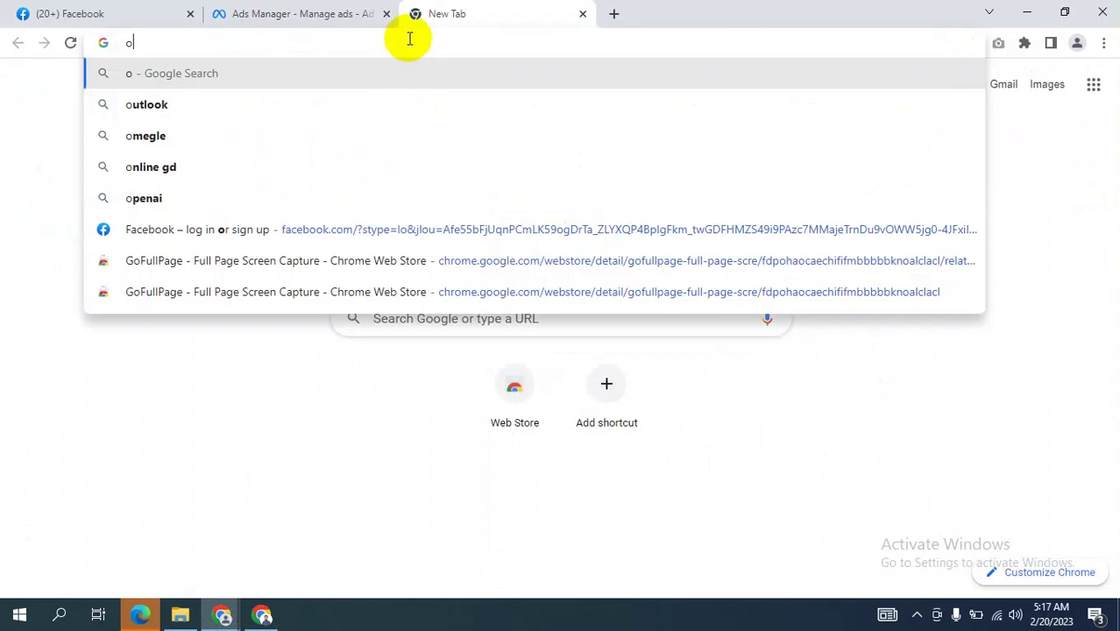
pyautogui.press('BackSpace')
pyautogui.write('cr')
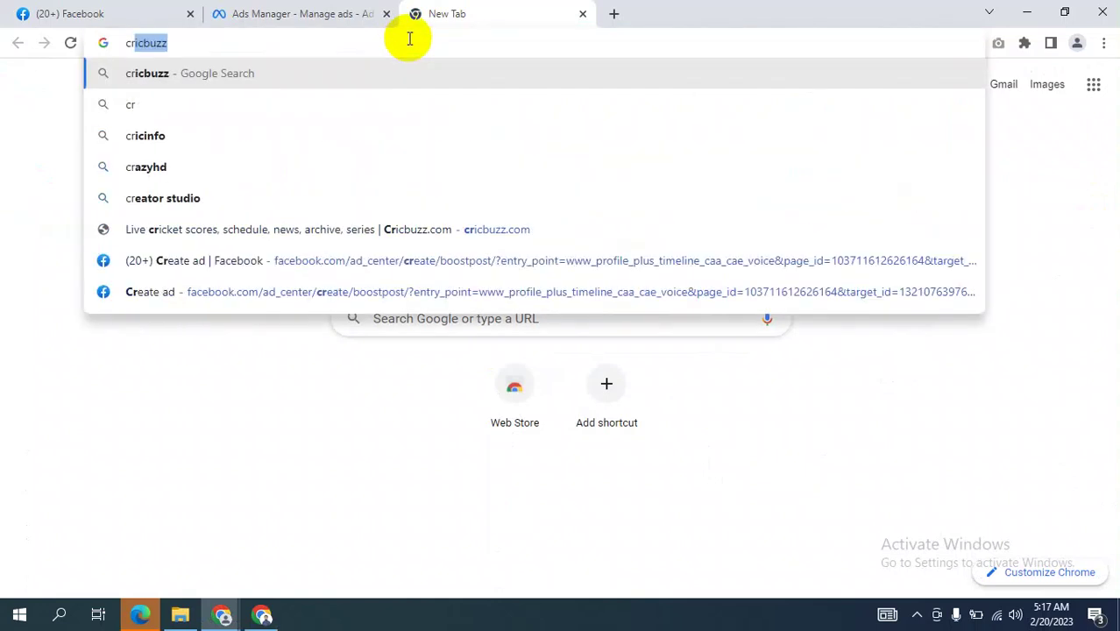
pyautogui.write('icin')
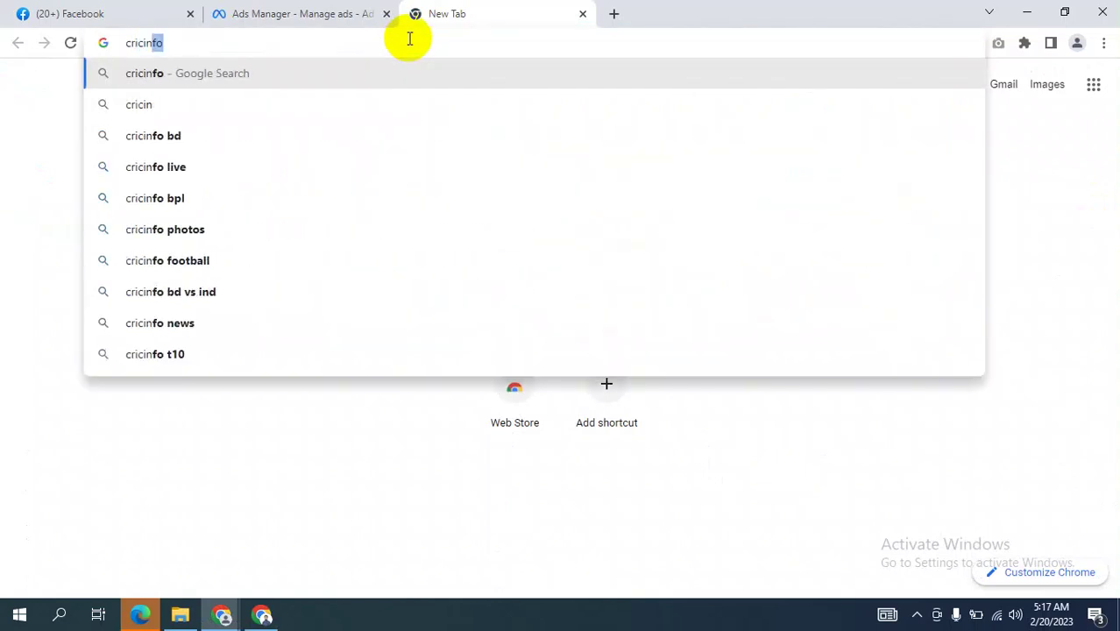
pyautogui.press('Return')
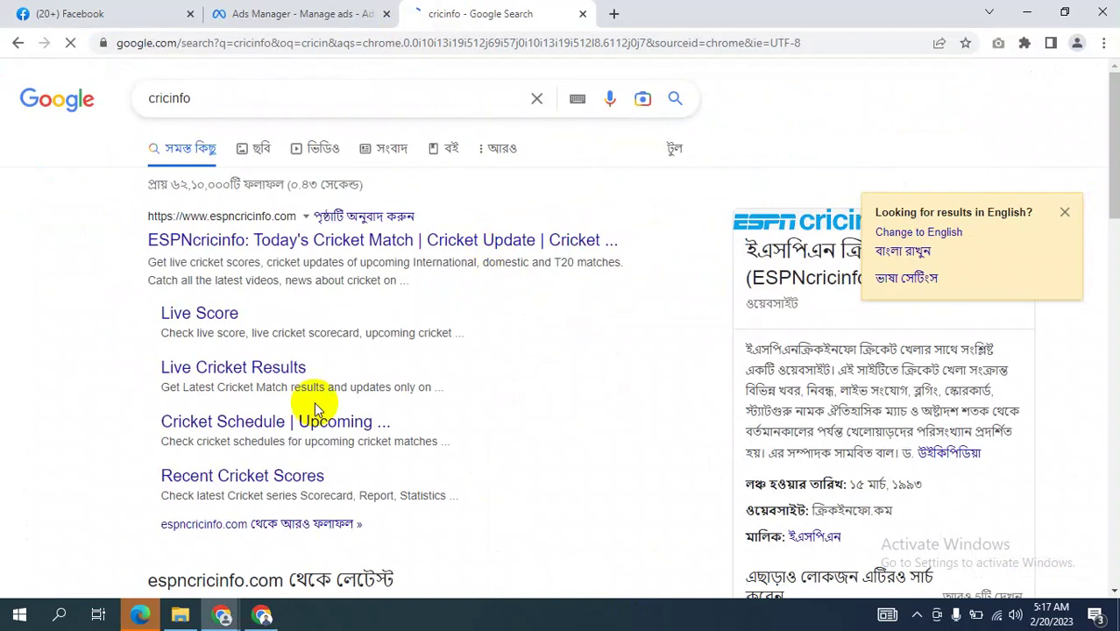
pyautogui.click(249, 245)
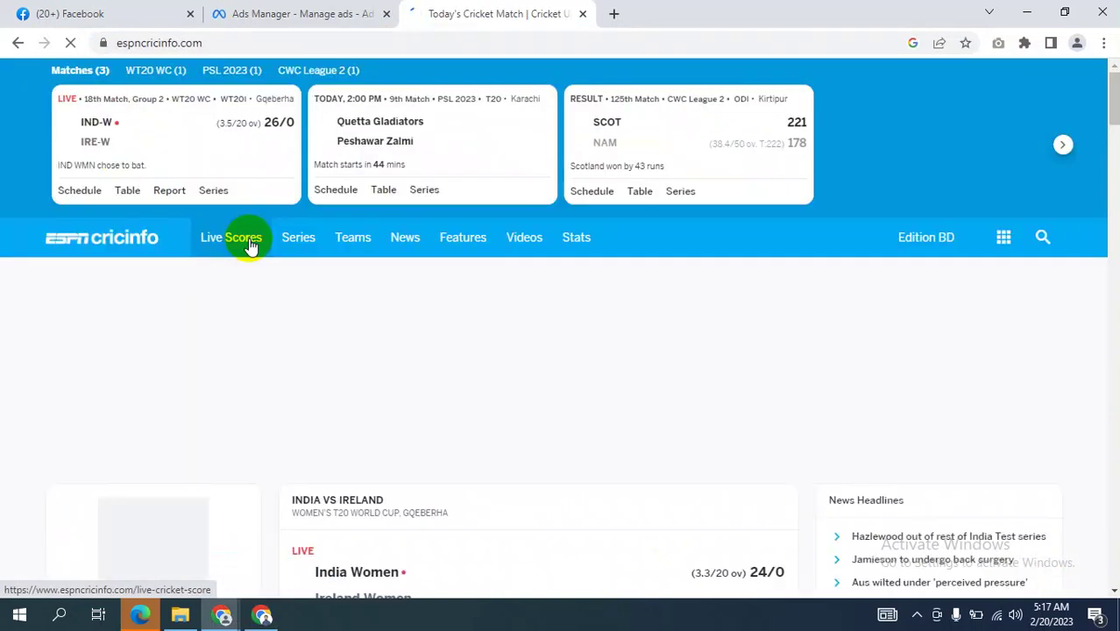
# - Search Google for cricbuzz in another new tab and open the Cricbuzz website
pyautogui.click(614, 13)
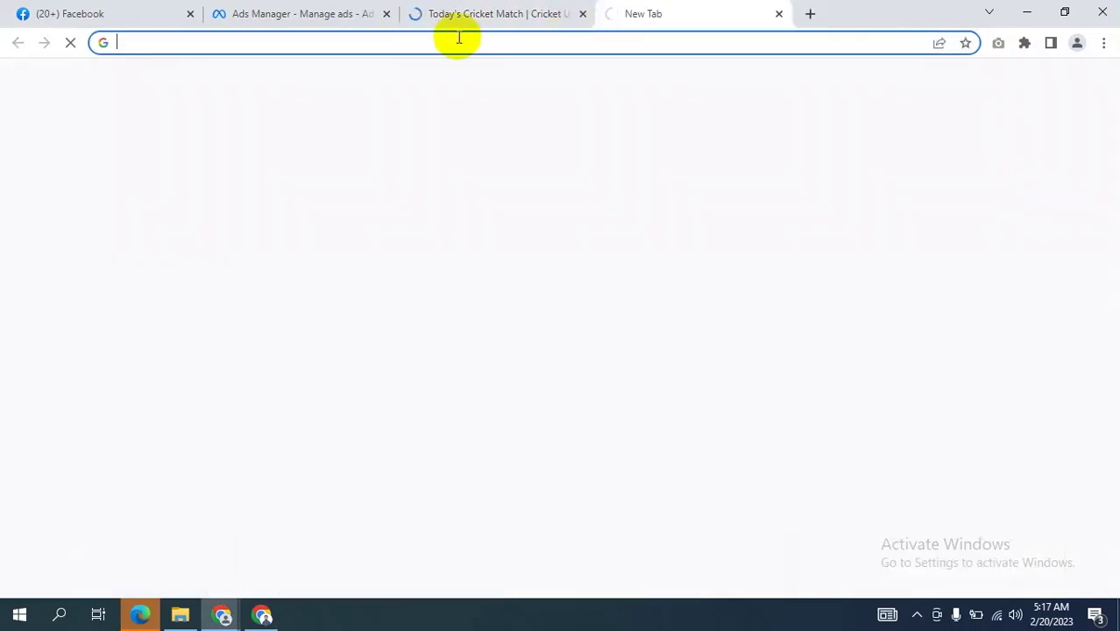
pyautogui.click(454, 40)
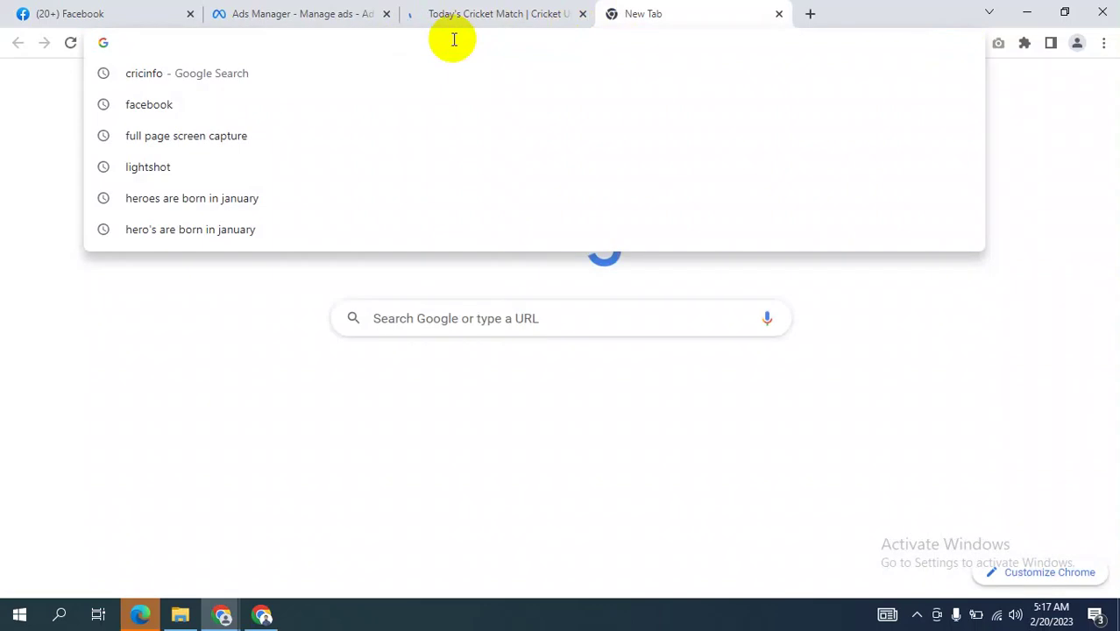
pyautogui.write('cruc')
pyautogui.press('BackSpace')
pyautogui.press('BackSpace')
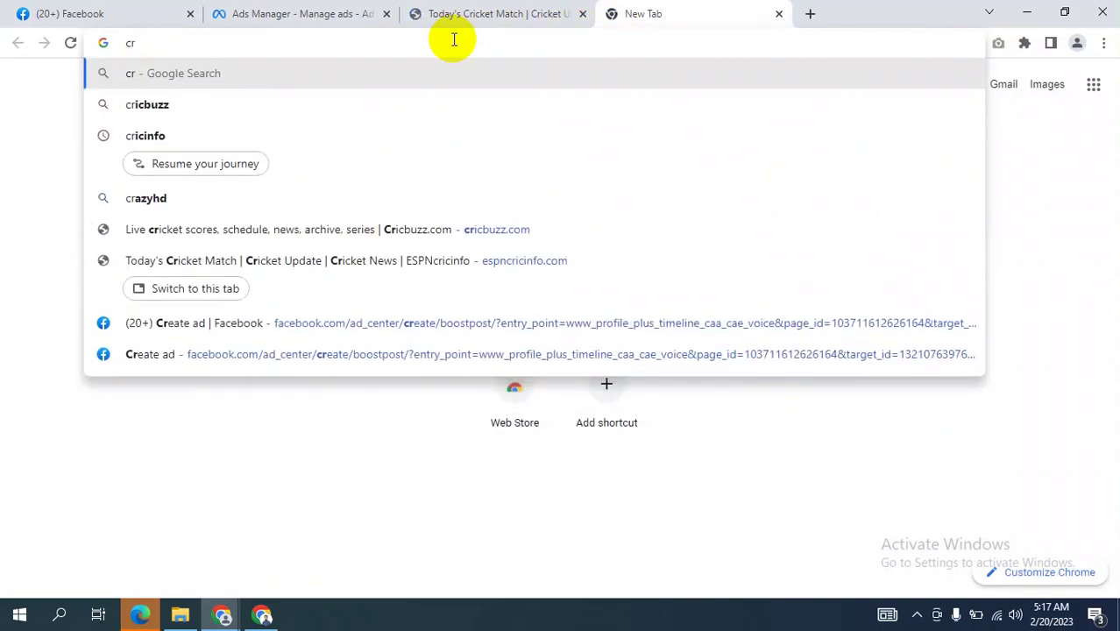
pyautogui.write('ic')
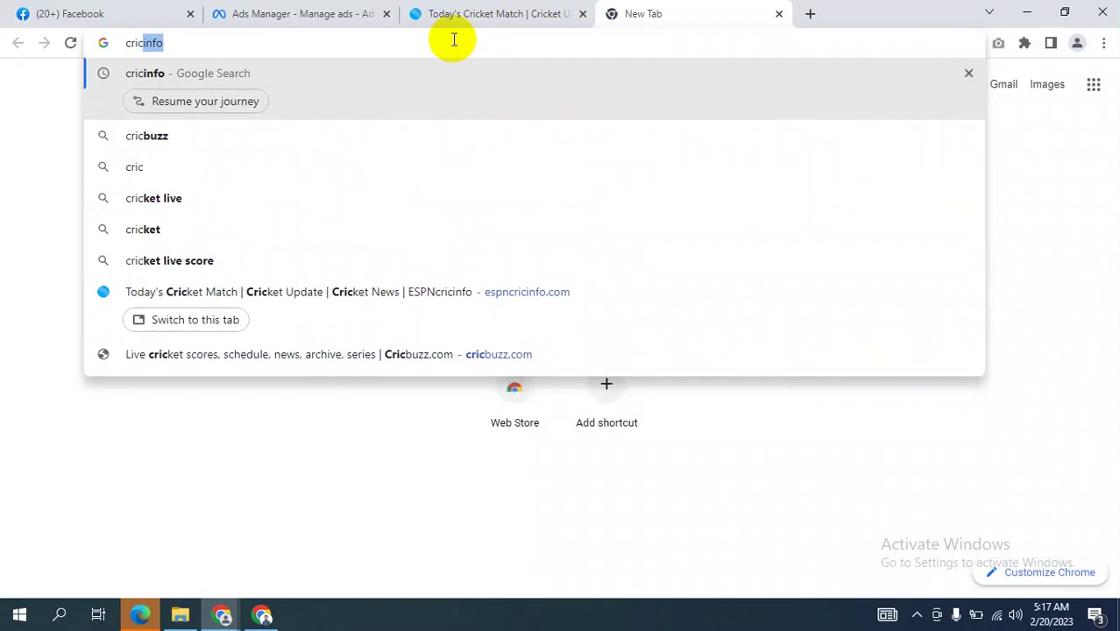
pyautogui.write('buzz')
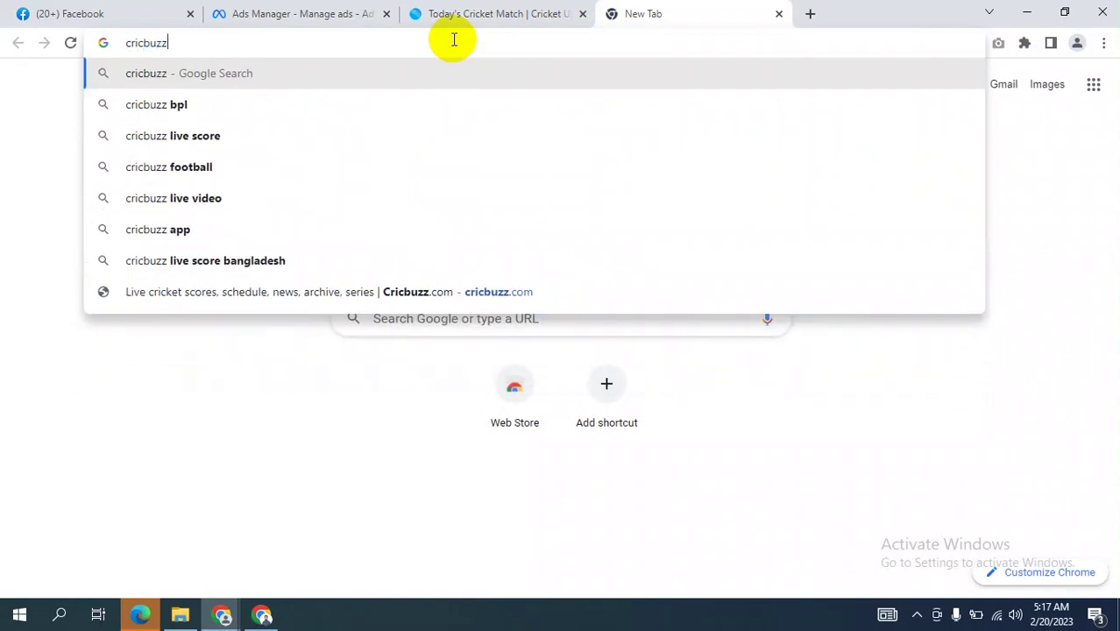
pyautogui.press('Return')
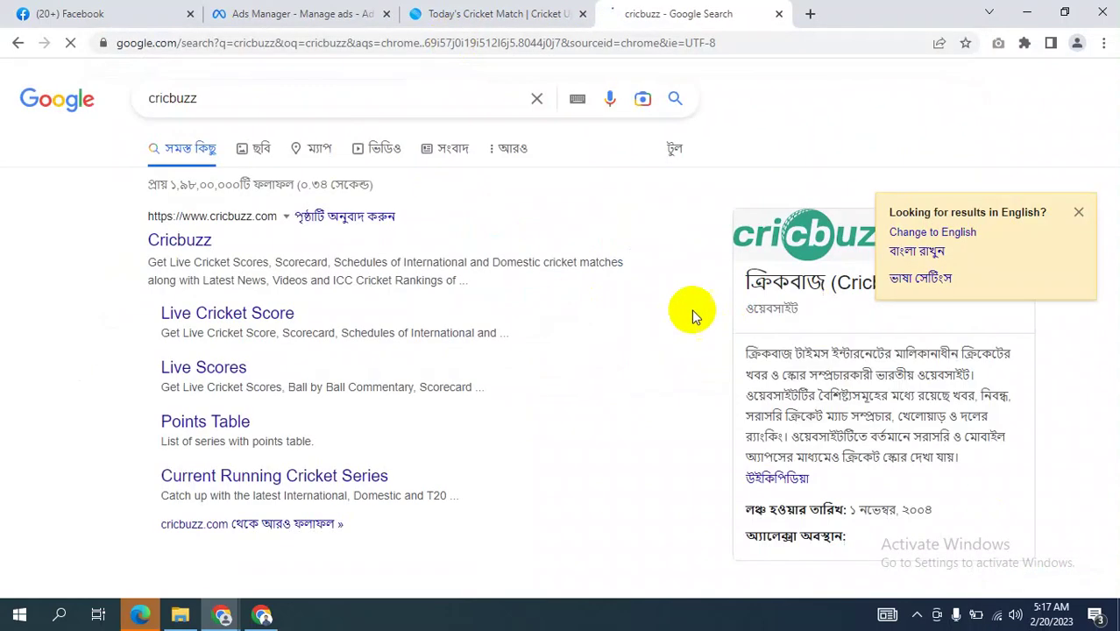
pyautogui.click(175, 245)
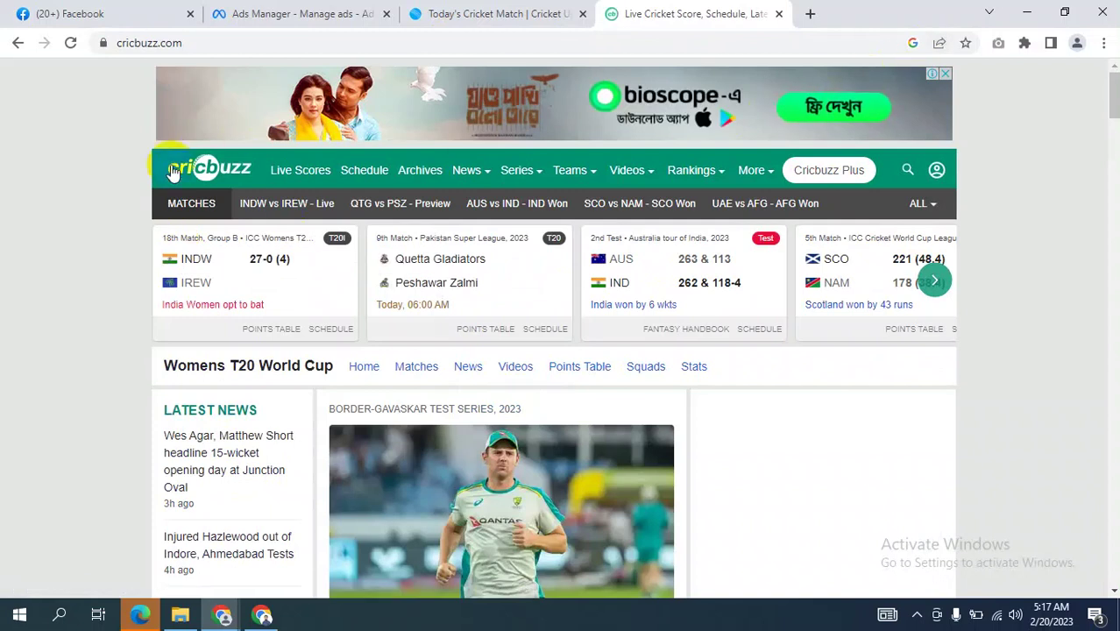
# - Look through the Cricbuzz home page and examine its bioscope banner ad and ad-information marker as an Audience Network example
pyautogui.scroll(-6, 460, 296)
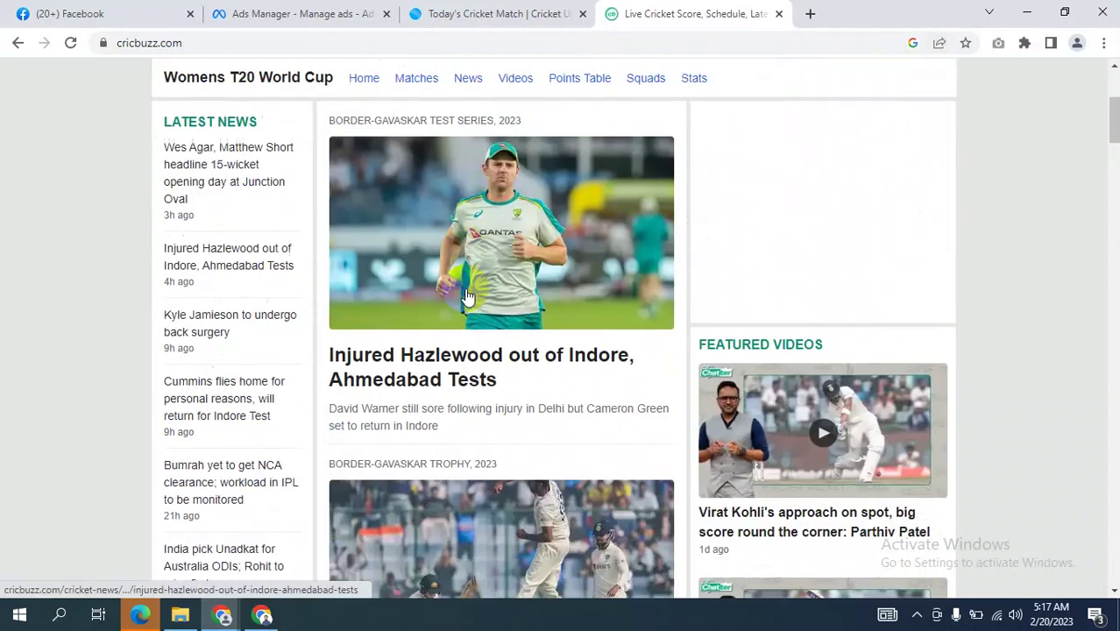
pyautogui.scroll(-1, 471, 286)
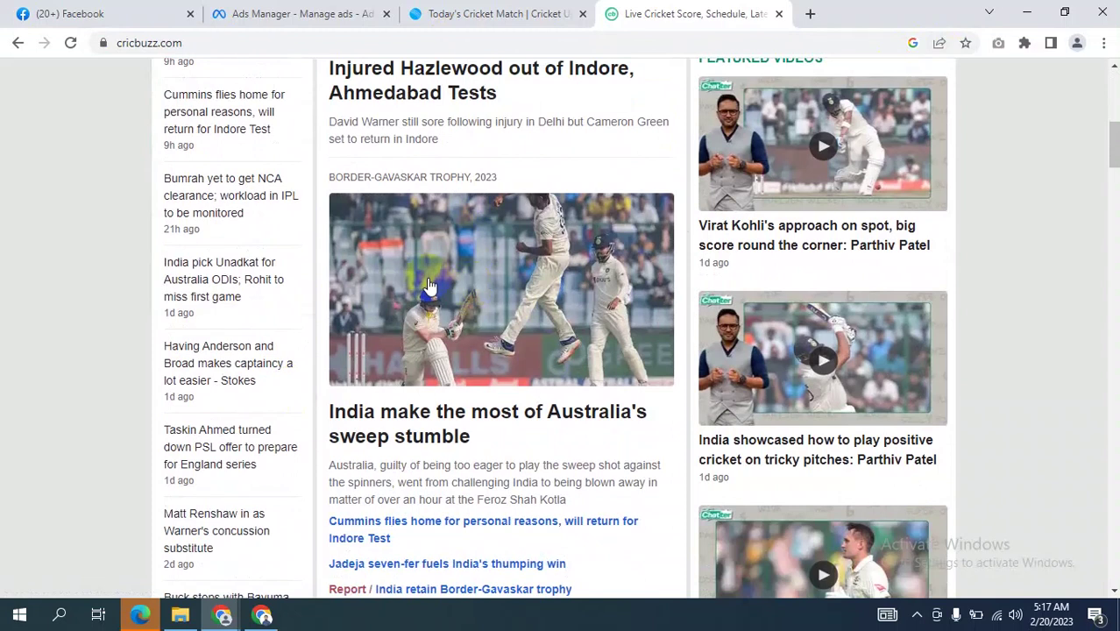
pyautogui.scroll(1, 497, 296)
pyautogui.scroll(6, 497, 296)
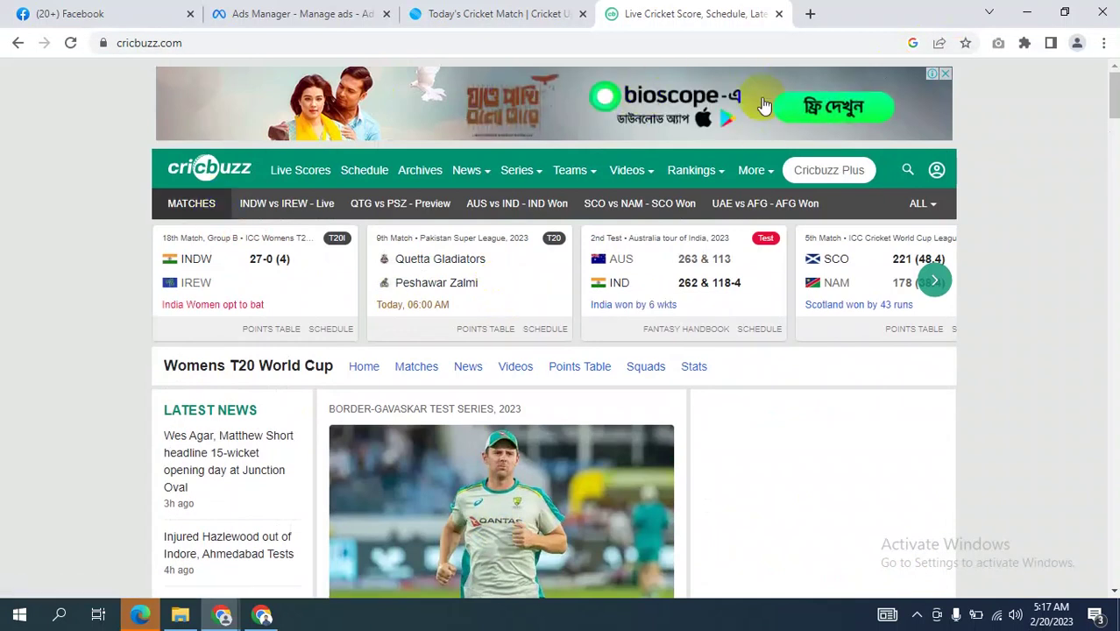
pyautogui.click(931, 73)
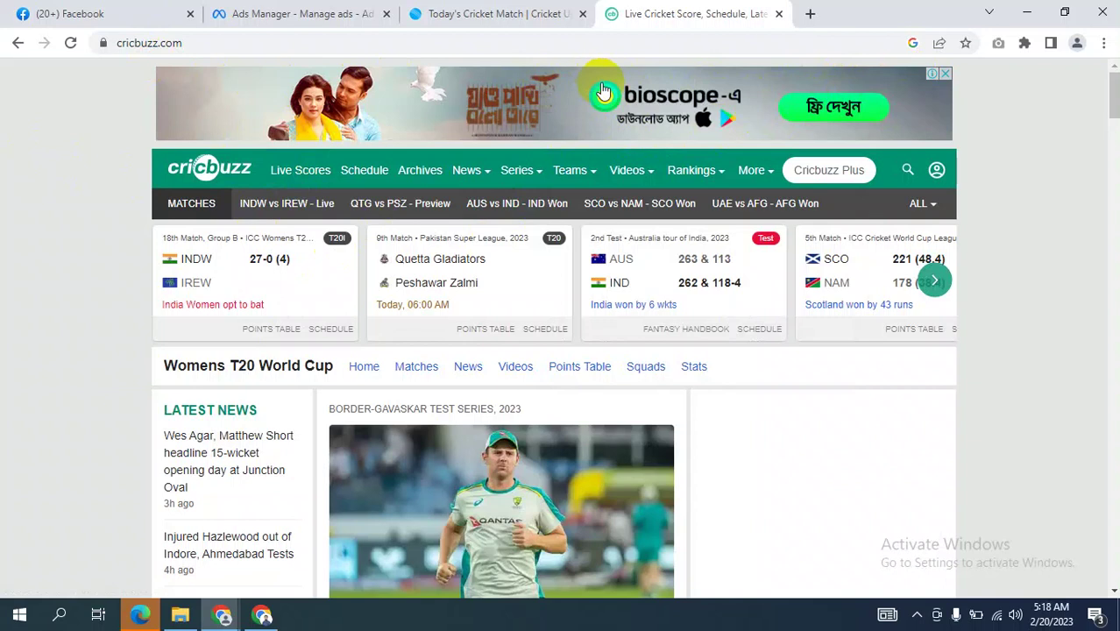
# - Check the Google Meet call, return to the Cricbuzz page and dismiss the presenting notification
pyautogui.click(263, 617)
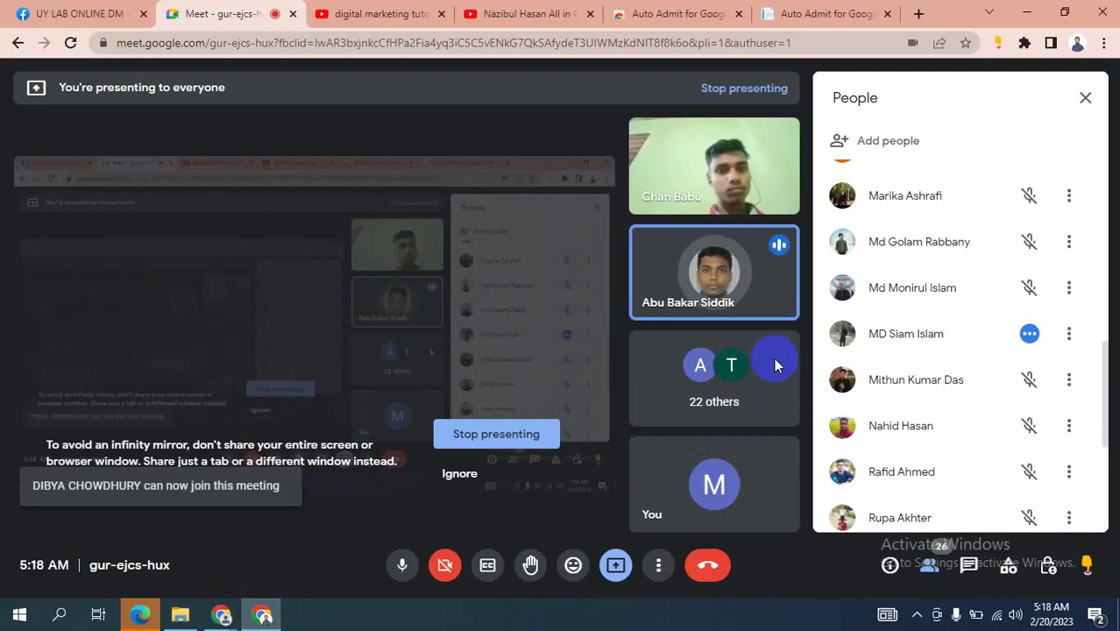
pyautogui.hotkey('alt', 'Tab')
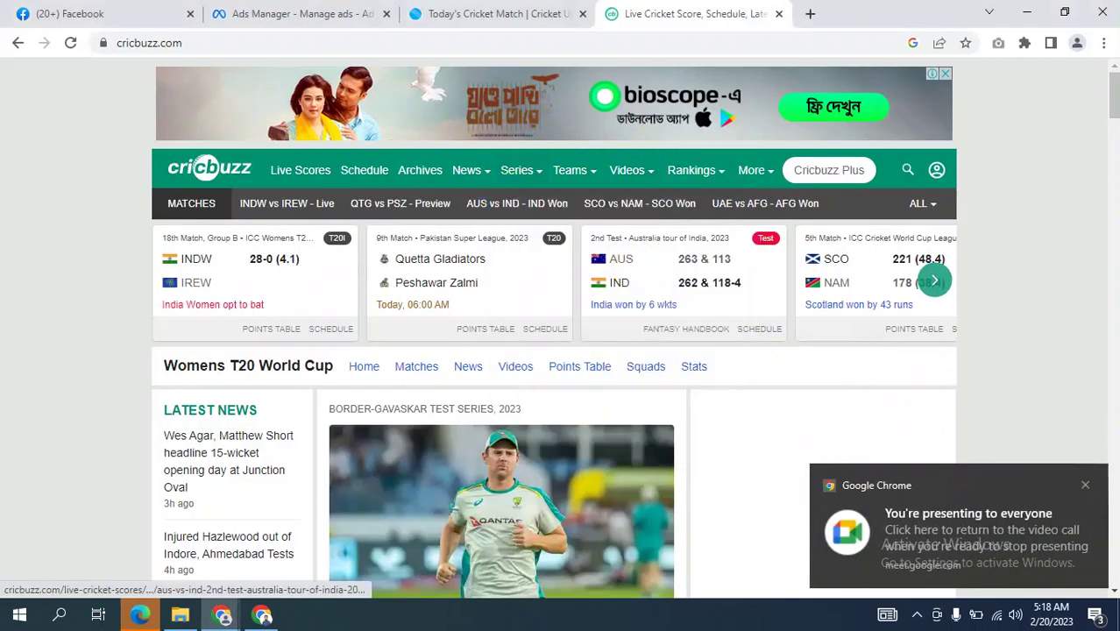
pyautogui.click(1085, 484)
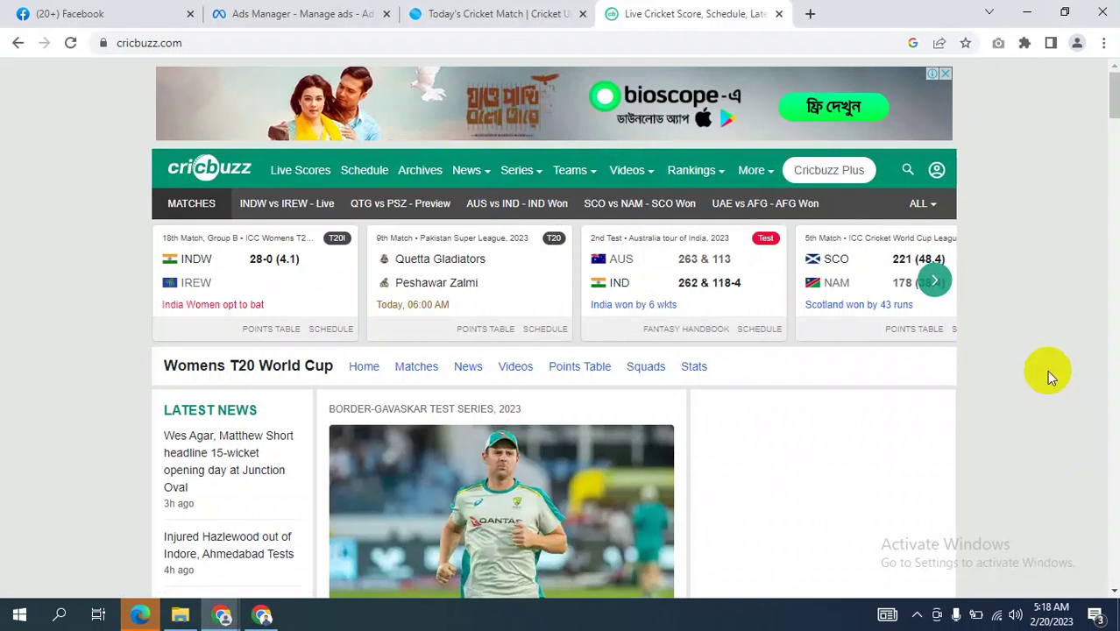
# - Inspect the bioscope banner's Google ad options, restore the banner, and highlight the full Cricbuzz address
pyautogui.click(941, 73)
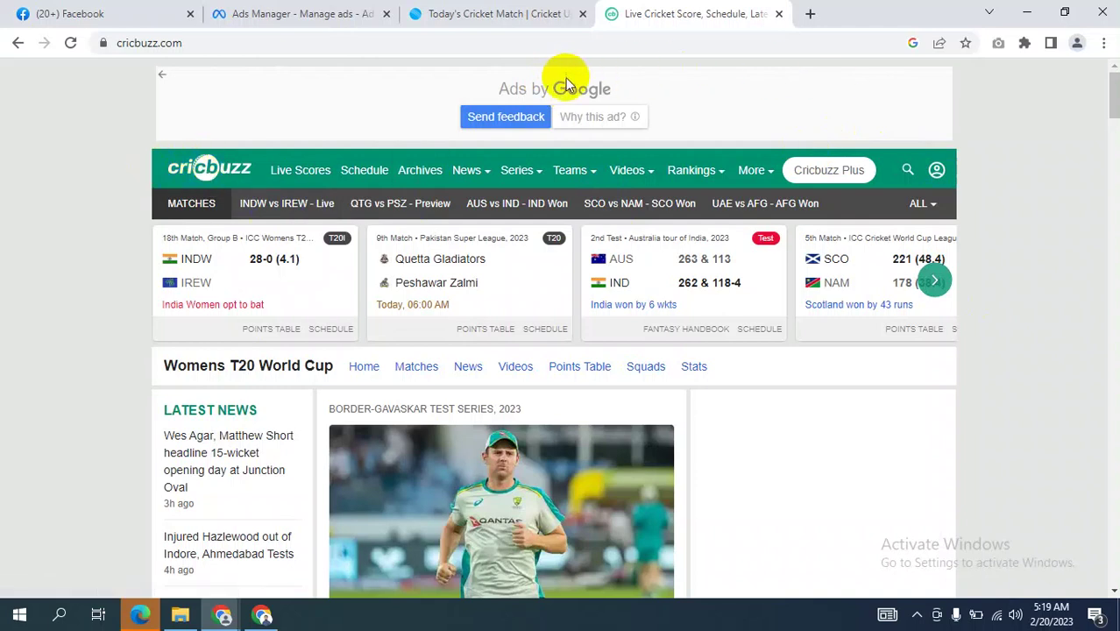
pyautogui.click(162, 75)
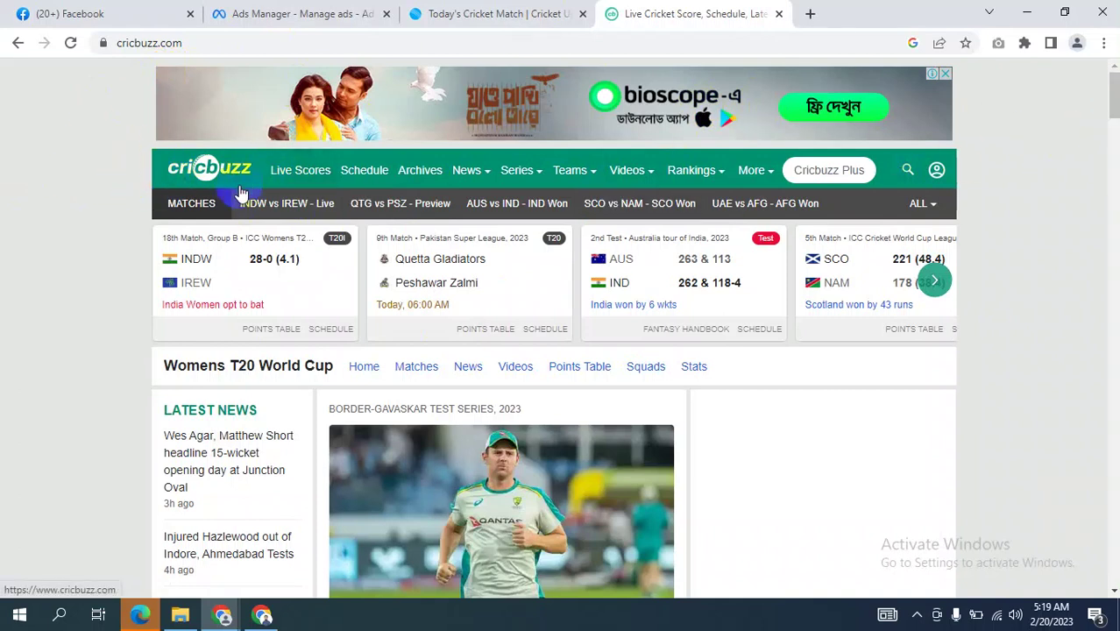
pyautogui.click(202, 44)
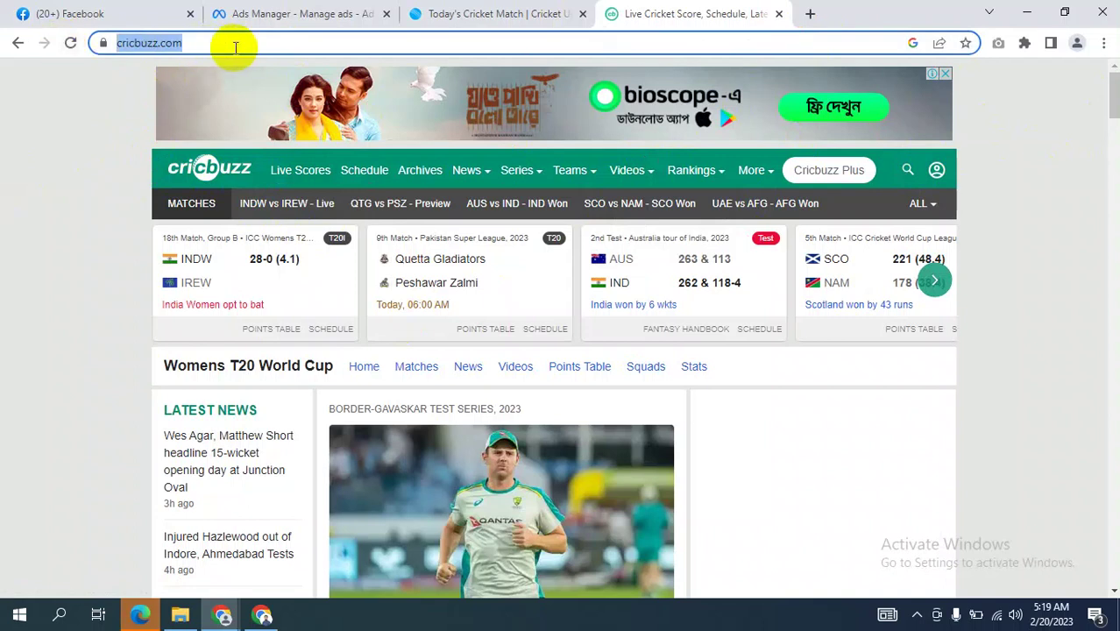
pyautogui.moveTo(286, 39); pyautogui.dragTo(57, 35)
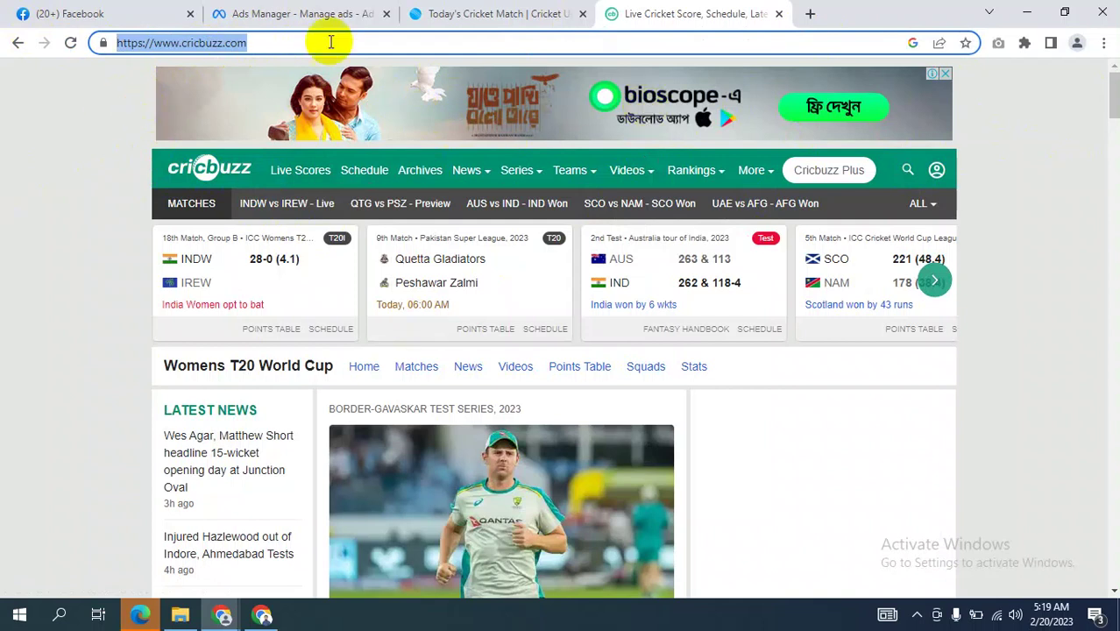
pyautogui.click(53, 40)
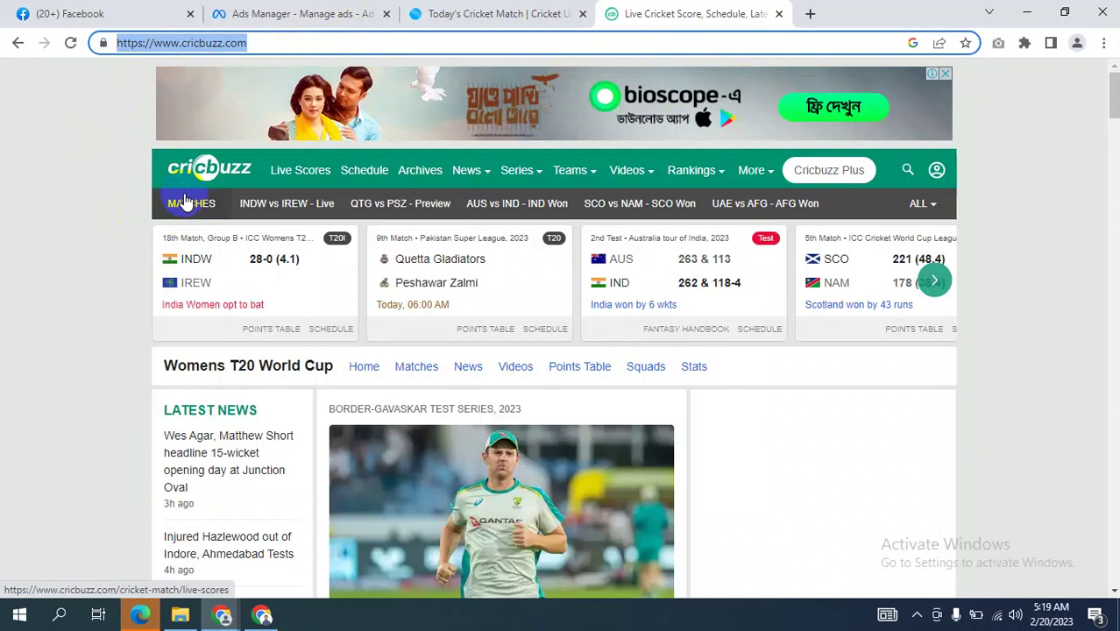
pyautogui.scroll(-2, 526, 223)
pyautogui.scroll(2, 590, 235)
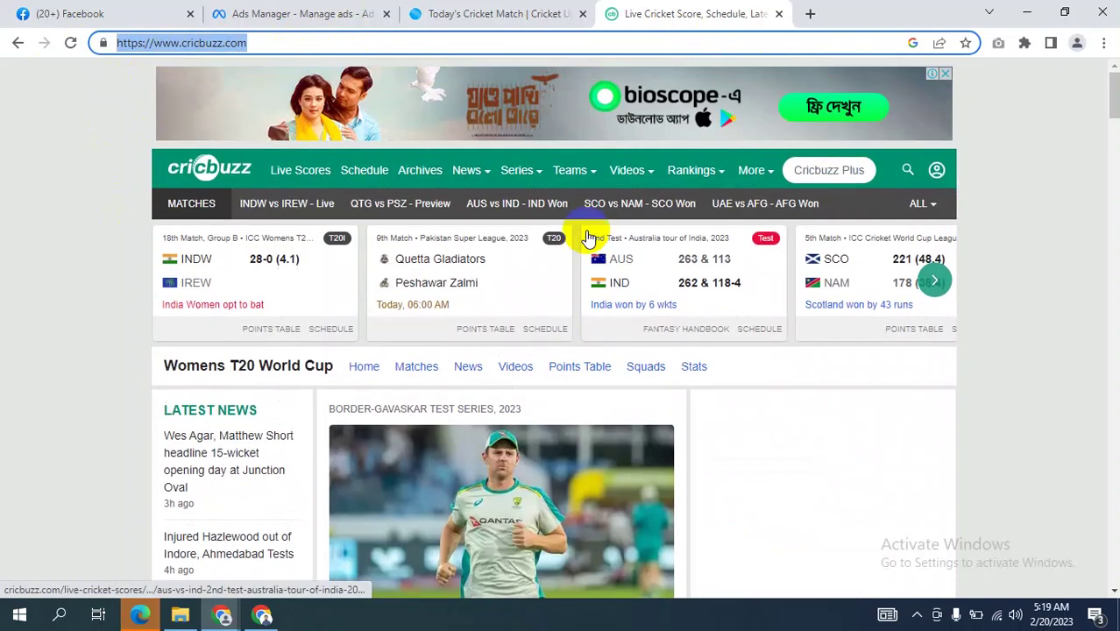
pyautogui.click(81, 170)
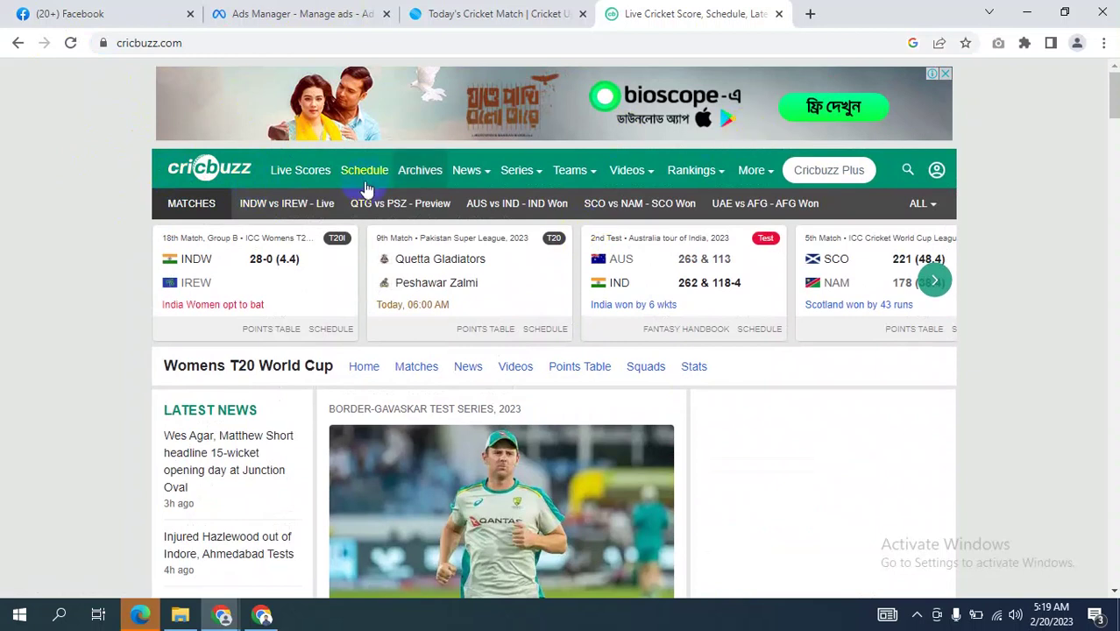
# - Look over the Cricbuzz home page again and bring up the banner ad's Google feedback options
pyautogui.scroll(-2, 162, 180)
pyautogui.scroll(1, 161, 184)
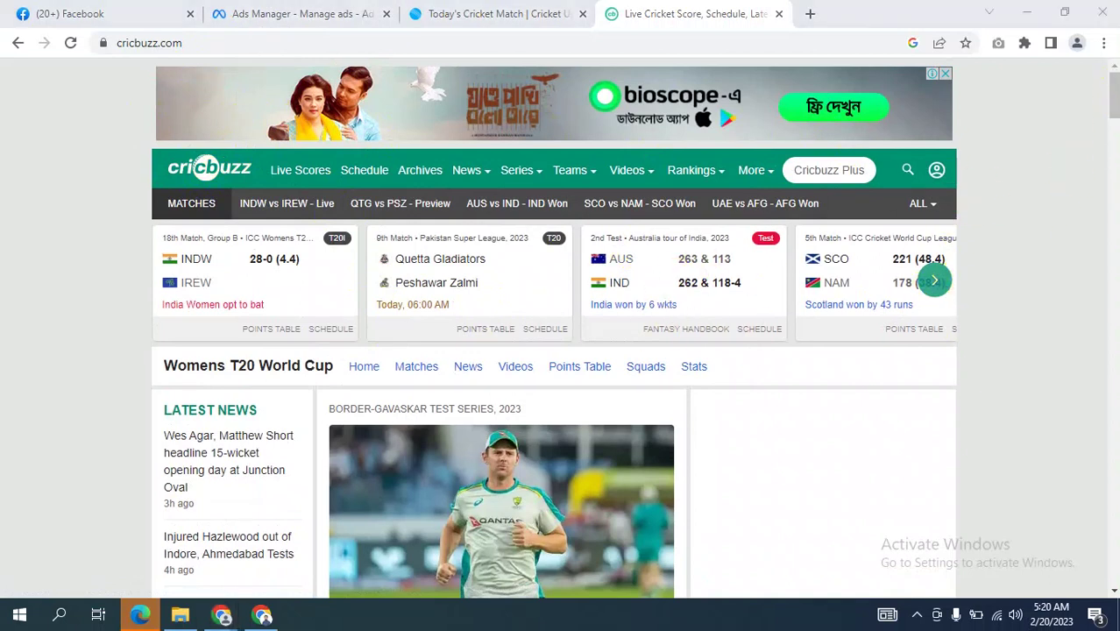
pyautogui.click(1103, 97)
pyautogui.scroll(-4, 1104, 114)
pyautogui.scroll(4, 1104, 114)
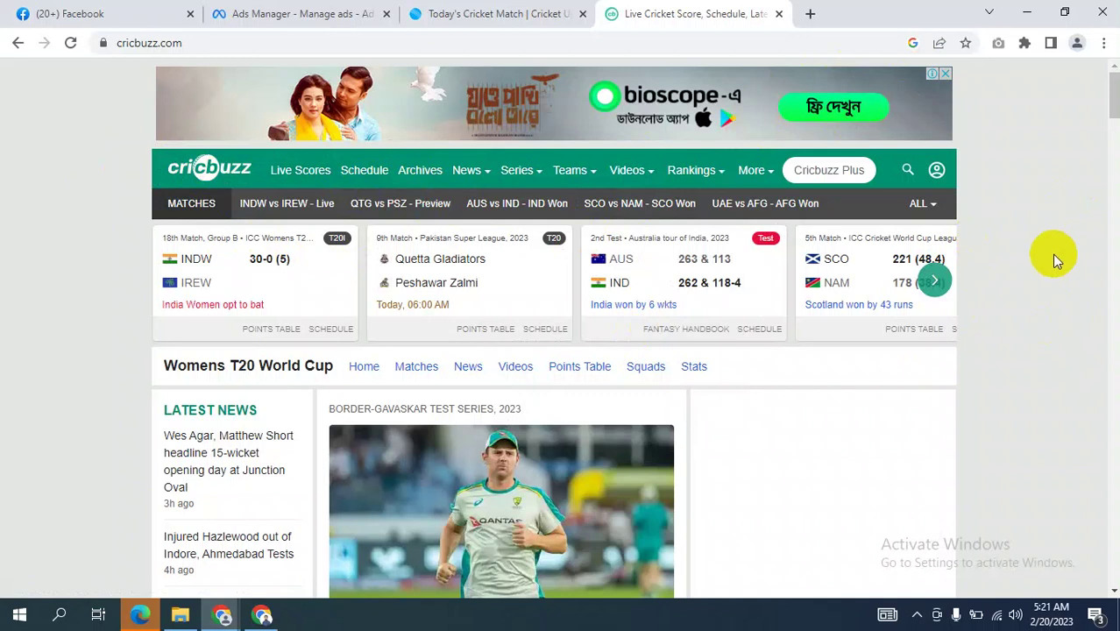
pyautogui.click(945, 74)
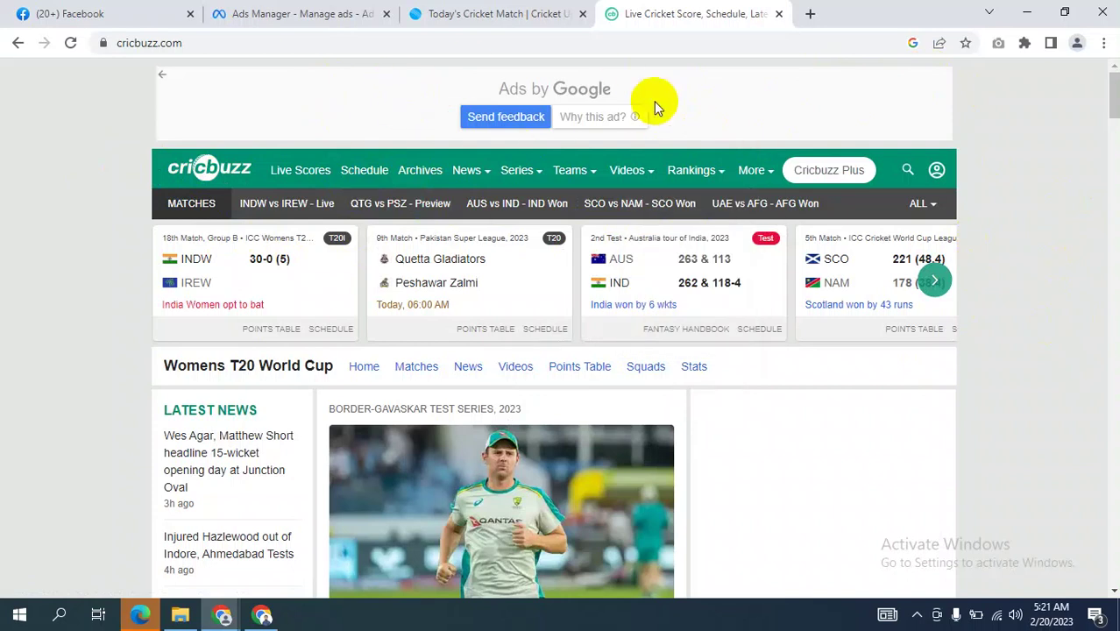
# - Restore the Cricbuzz banner ad, then return to Ads Manager and expand the Feeds placements of the Test ad set
pyautogui.click(169, 171)
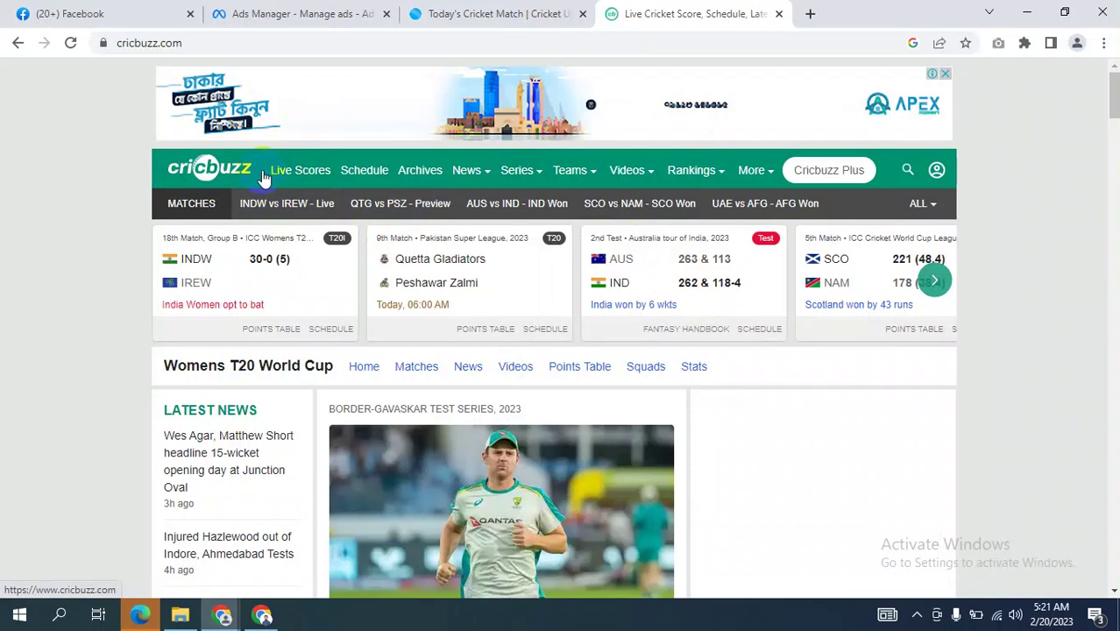
pyautogui.click(276, 13)
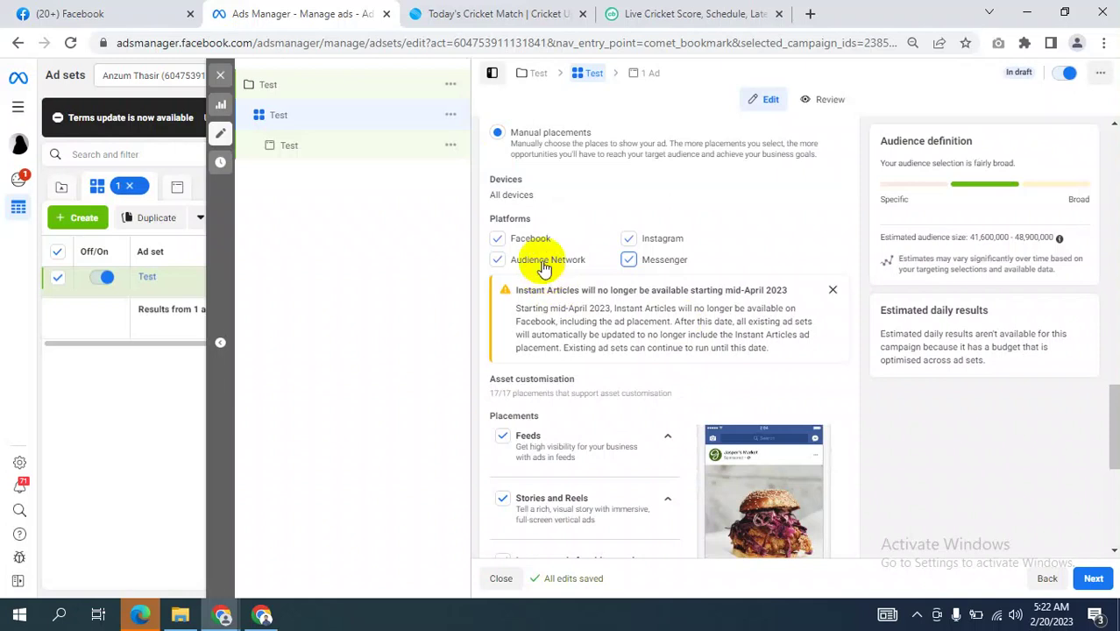
pyautogui.scroll(-2, 625, 328)
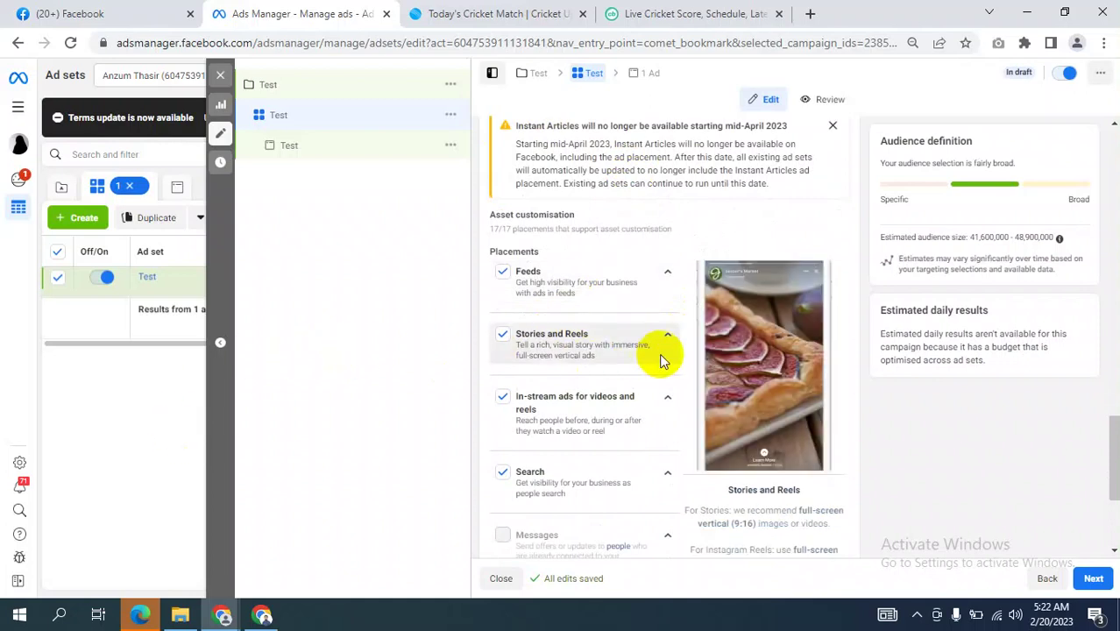
pyautogui.scroll(-1, 585, 293)
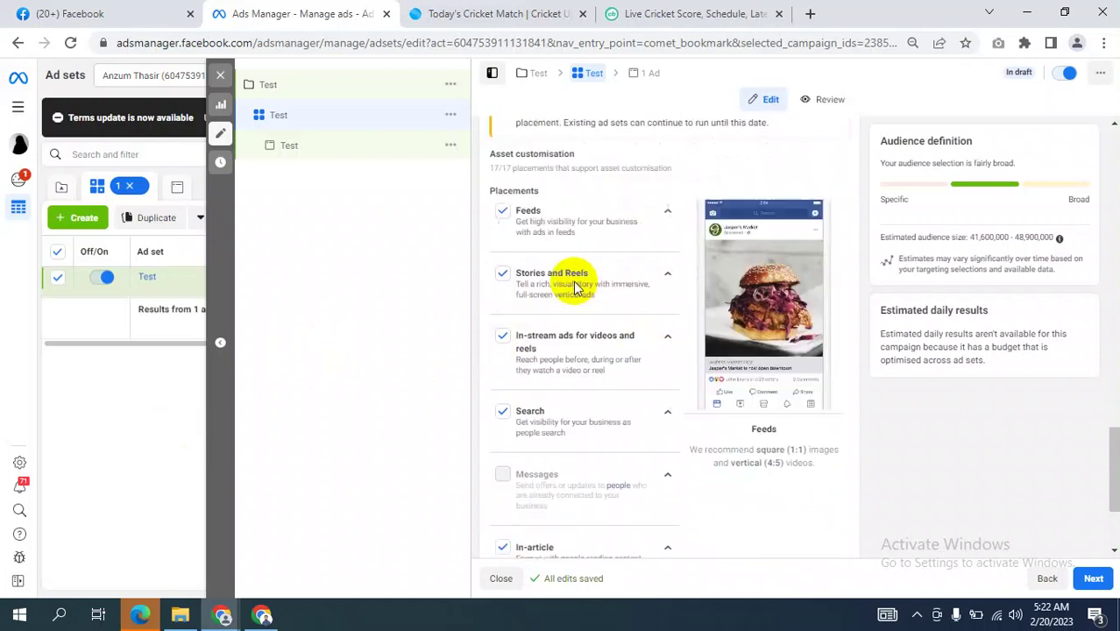
pyautogui.scroll(1, 570, 282)
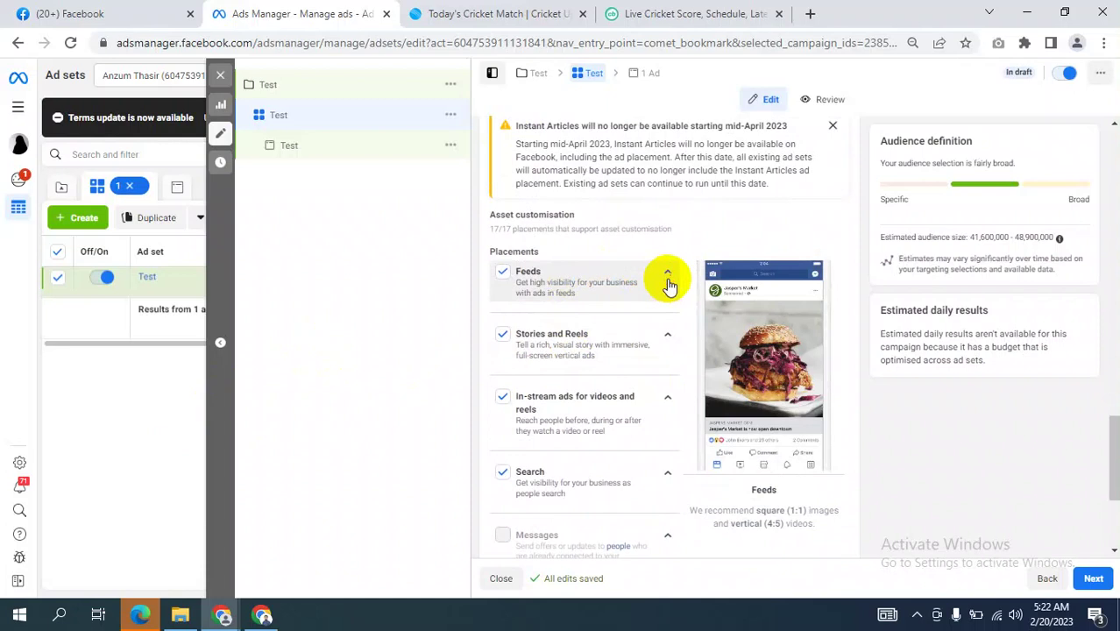
pyautogui.click(666, 279)
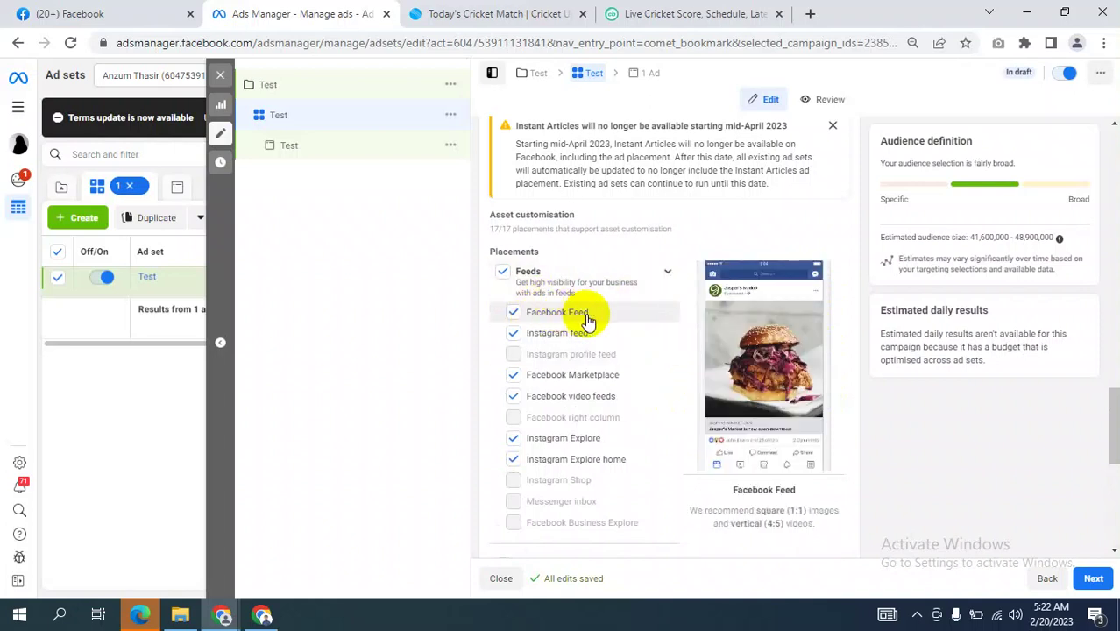
# - Expand and examine the Stories and Reels placements and the In-stream ads for videos and reels placements
pyautogui.scroll(-1, 613, 331)
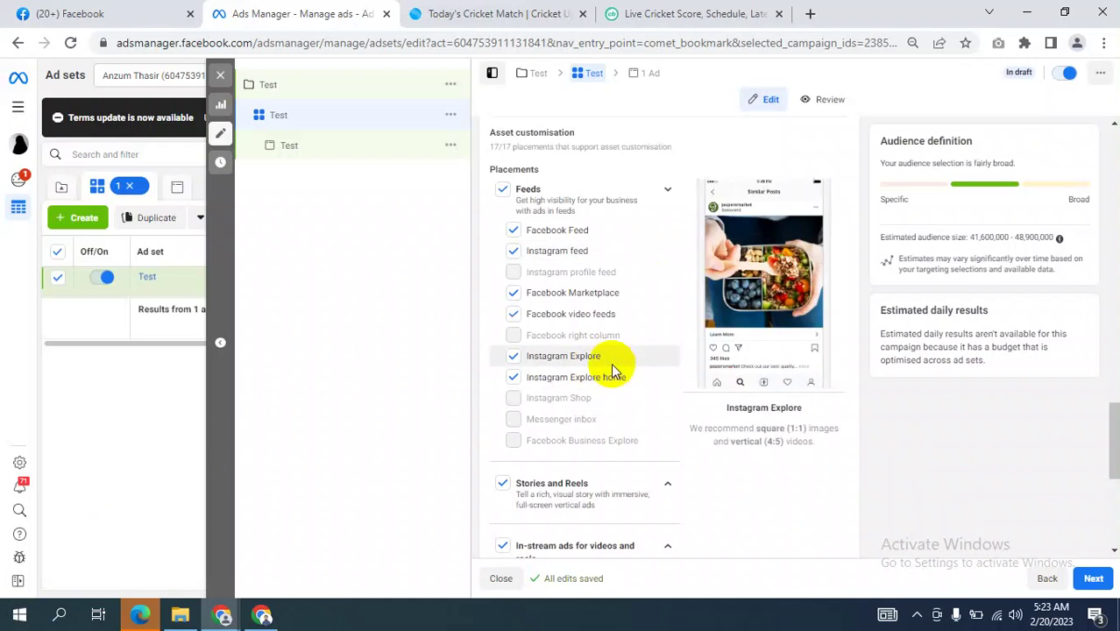
pyautogui.scroll(-1, 609, 361)
pyautogui.scroll(-1, 607, 358)
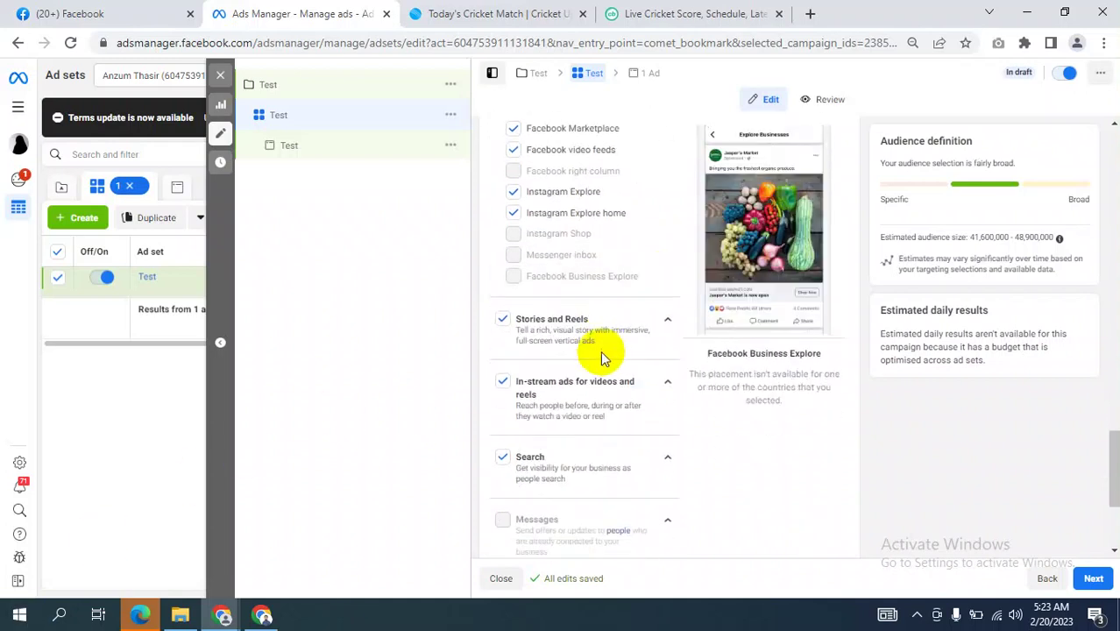
pyautogui.click(669, 328)
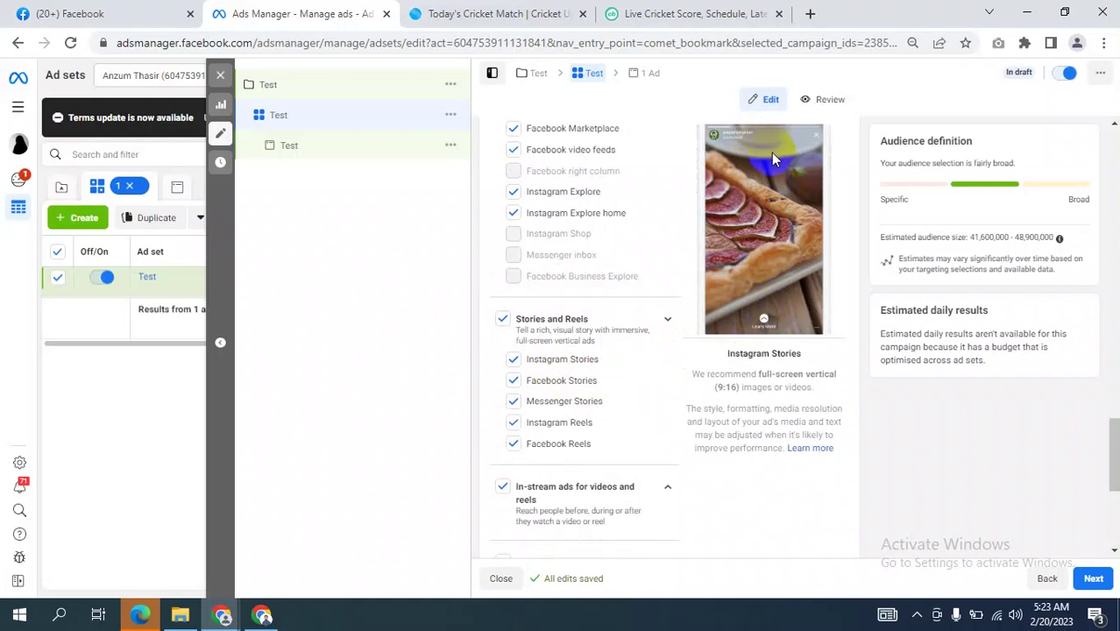
pyautogui.scroll(-2, 572, 393)
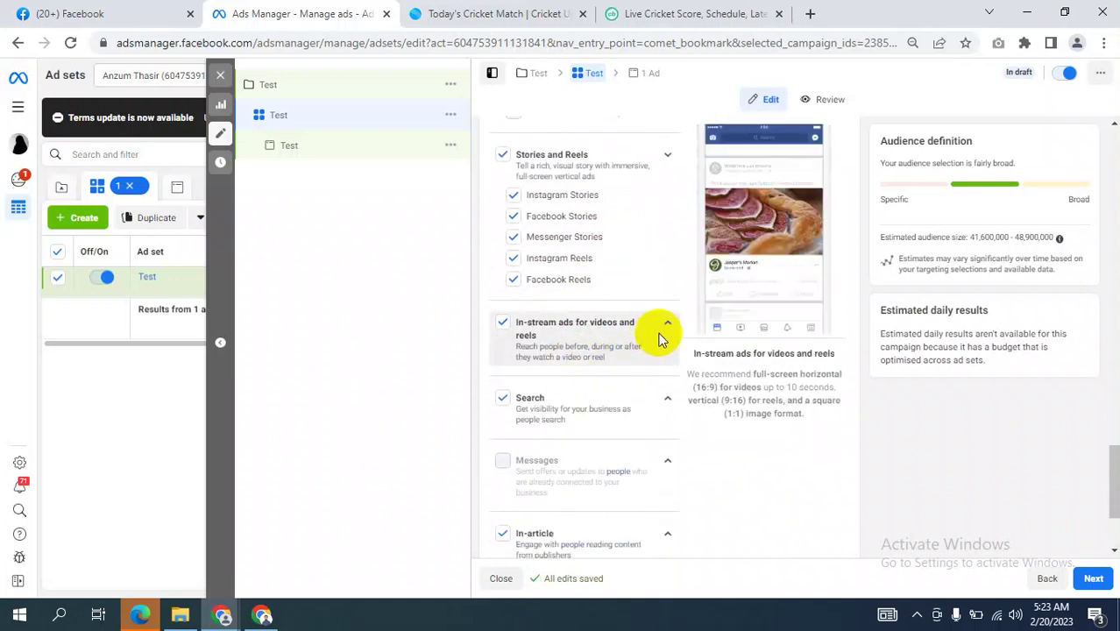
pyautogui.click(668, 326)
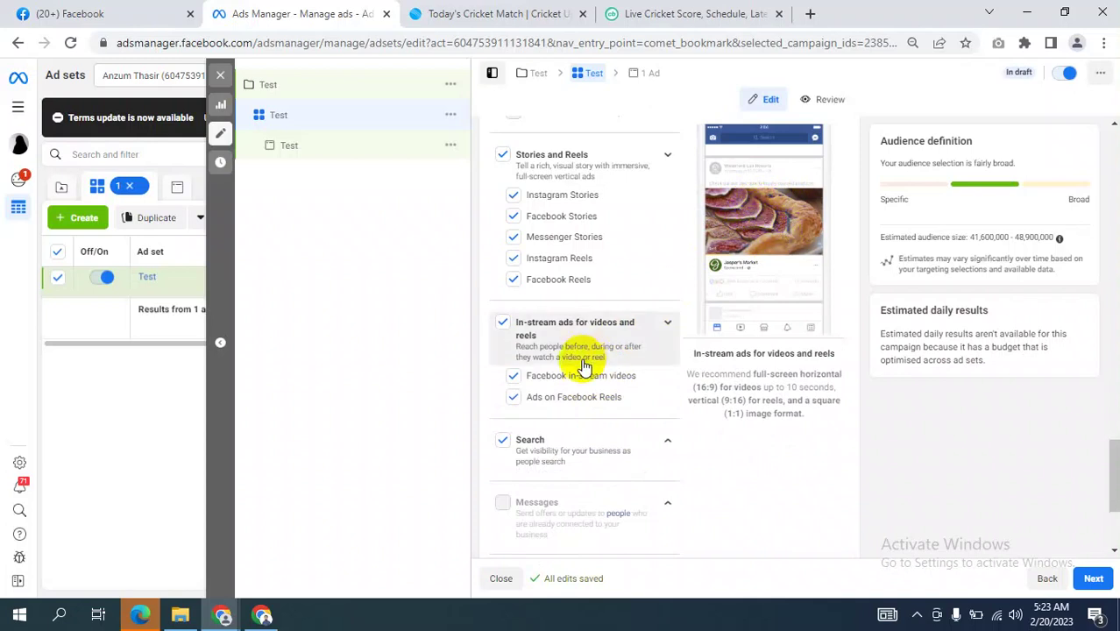
# - Clear the Search placement, select it again, and expand its list of placements
pyautogui.scroll(-2, 645, 338)
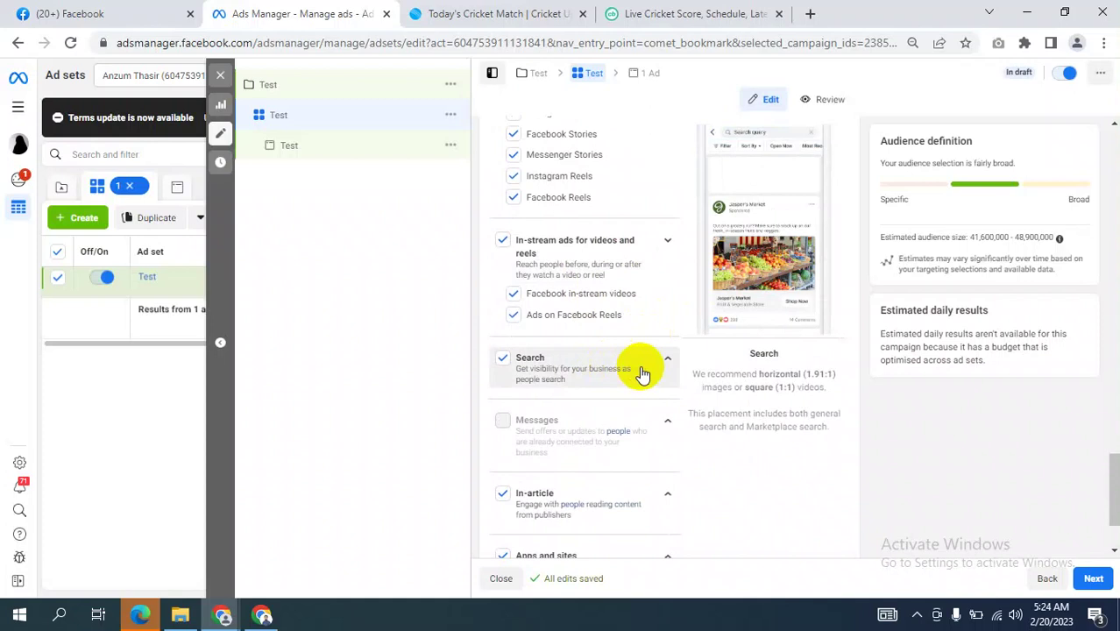
pyautogui.click(642, 372)
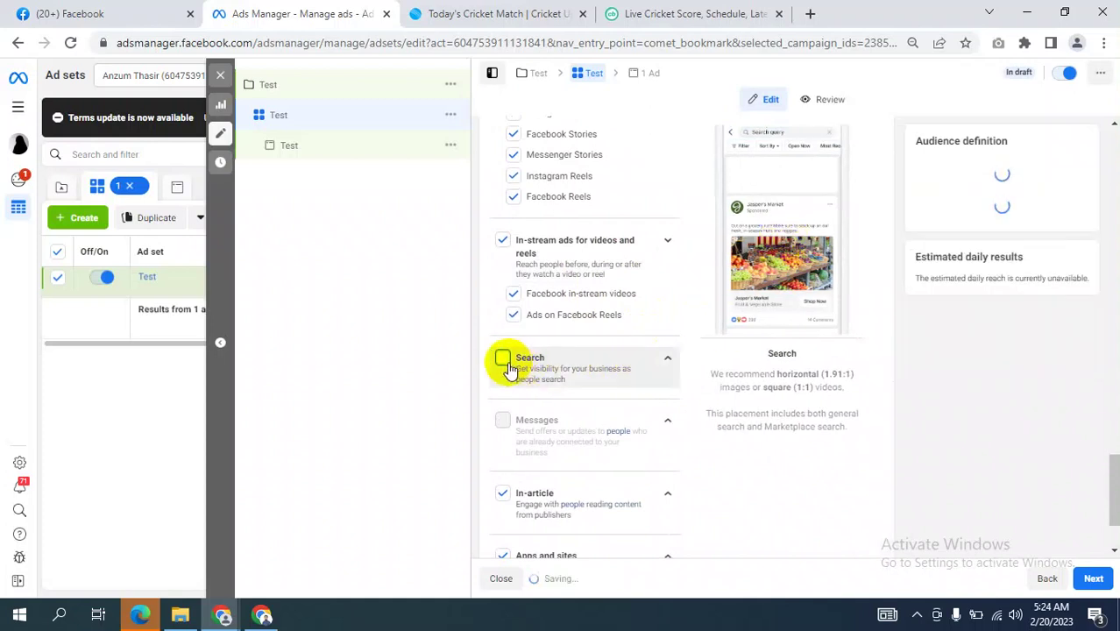
pyautogui.click(510, 368)
pyautogui.click(664, 366)
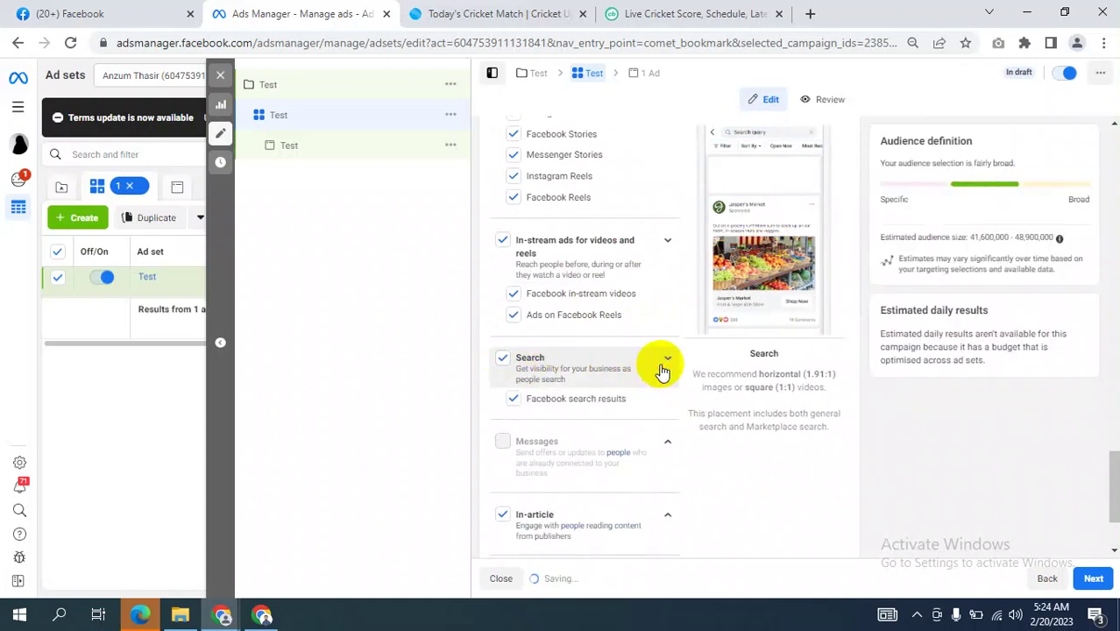
# - Look back over the expanded placements, then expand the In-article and Apps and sites groups to view their options
pyautogui.scroll(4, 780, 263)
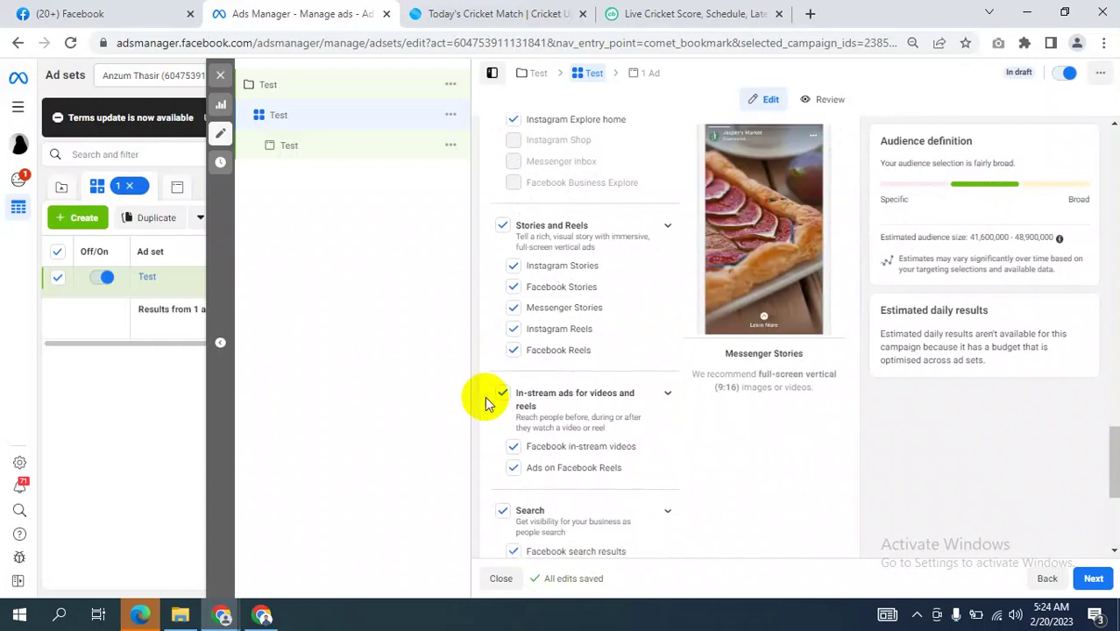
pyautogui.scroll(-4, 596, 377)
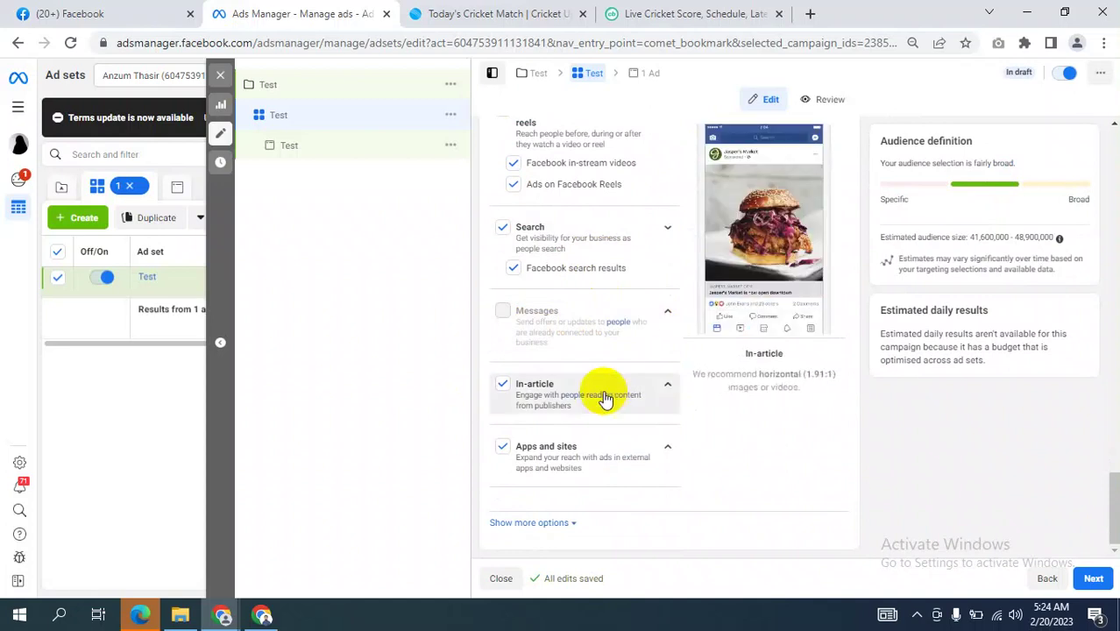
pyautogui.click(666, 395)
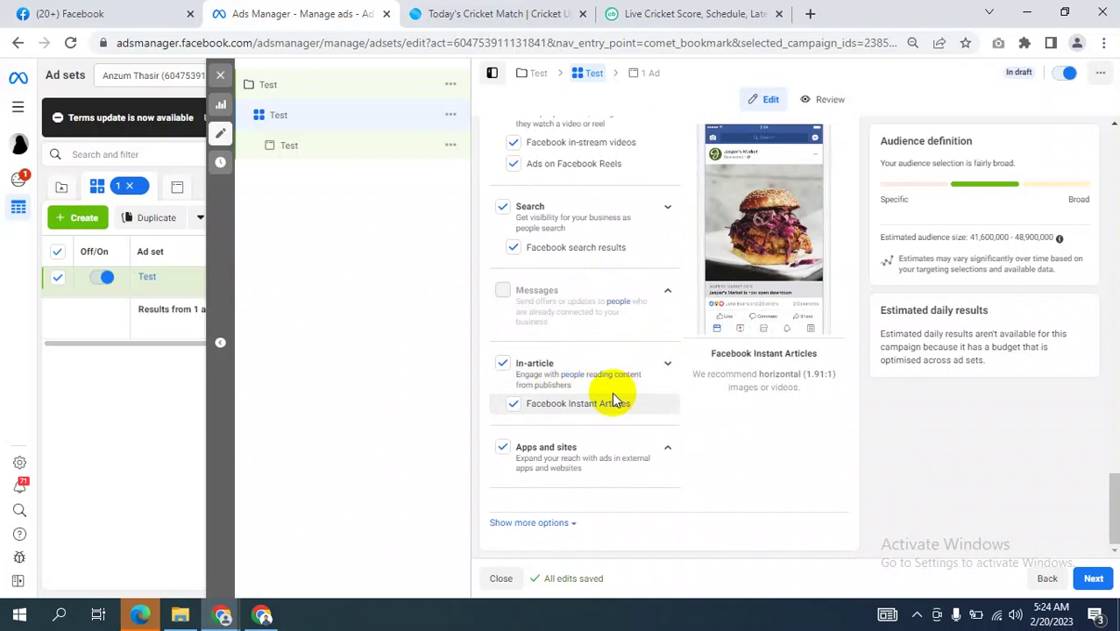
pyautogui.click(729, 244)
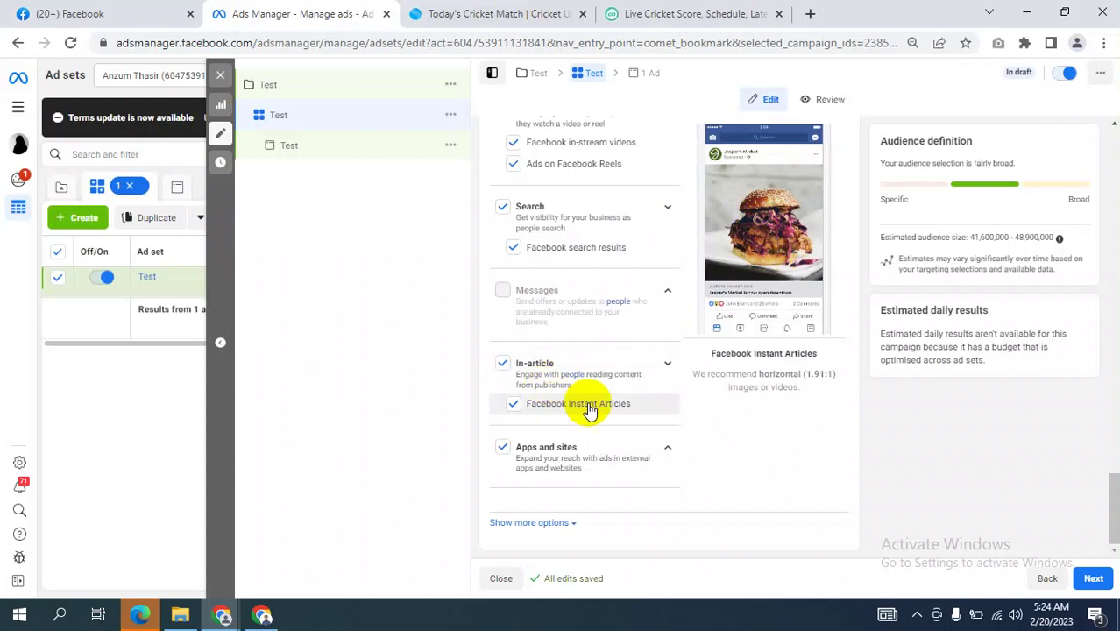
pyautogui.click(661, 460)
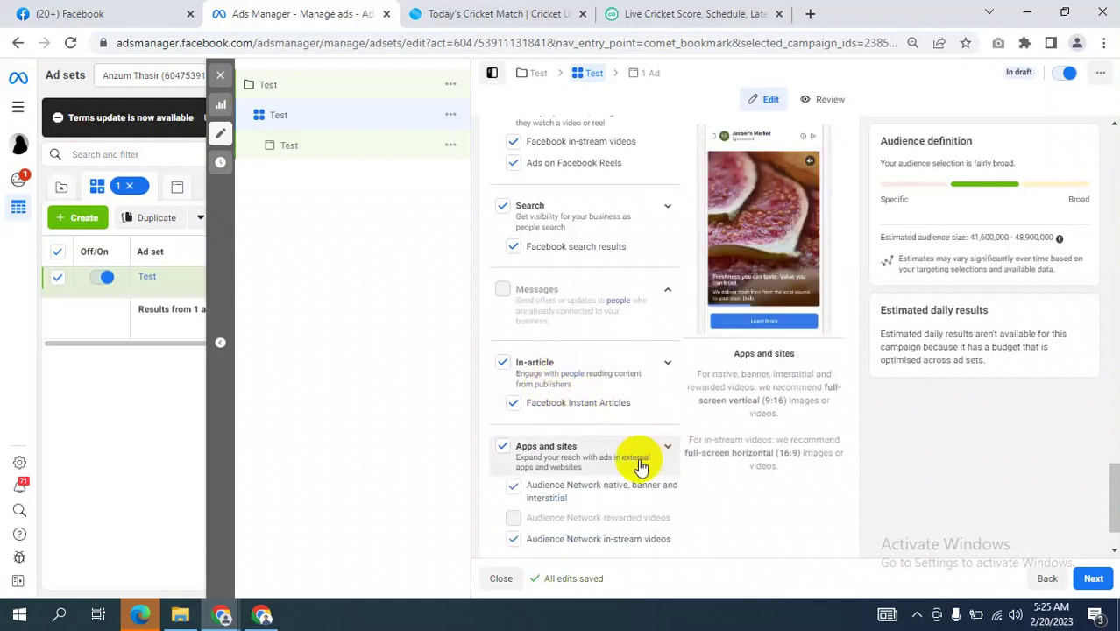
pyautogui.scroll(-1, 636, 462)
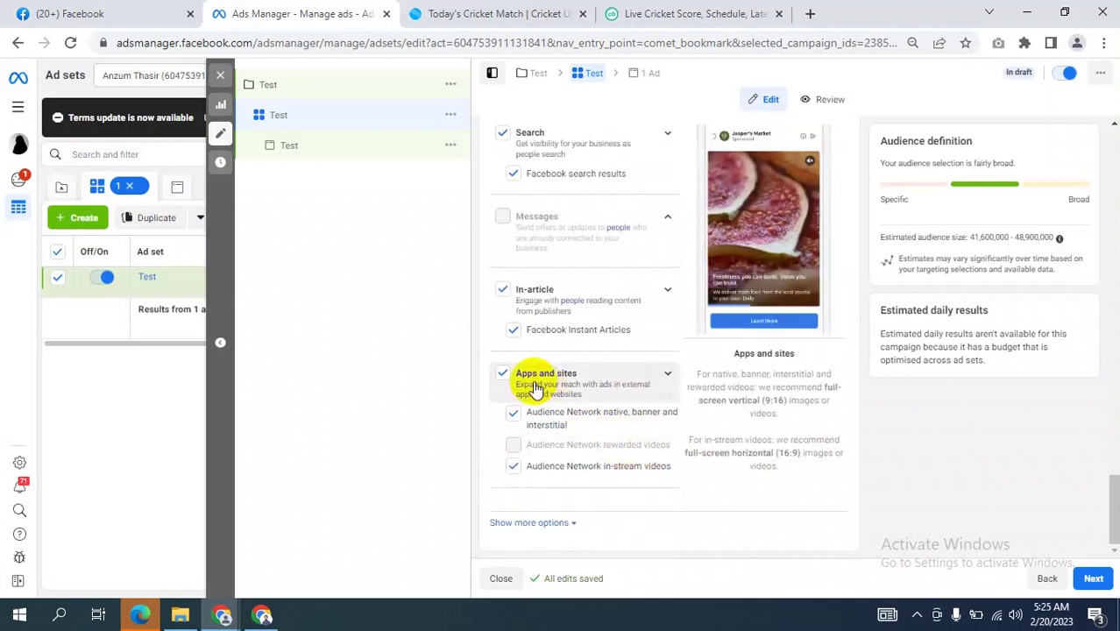
# - Review the selected platforms, including Audience Network, and the expanded placement groups below them
pyautogui.scroll(10, 585, 397)
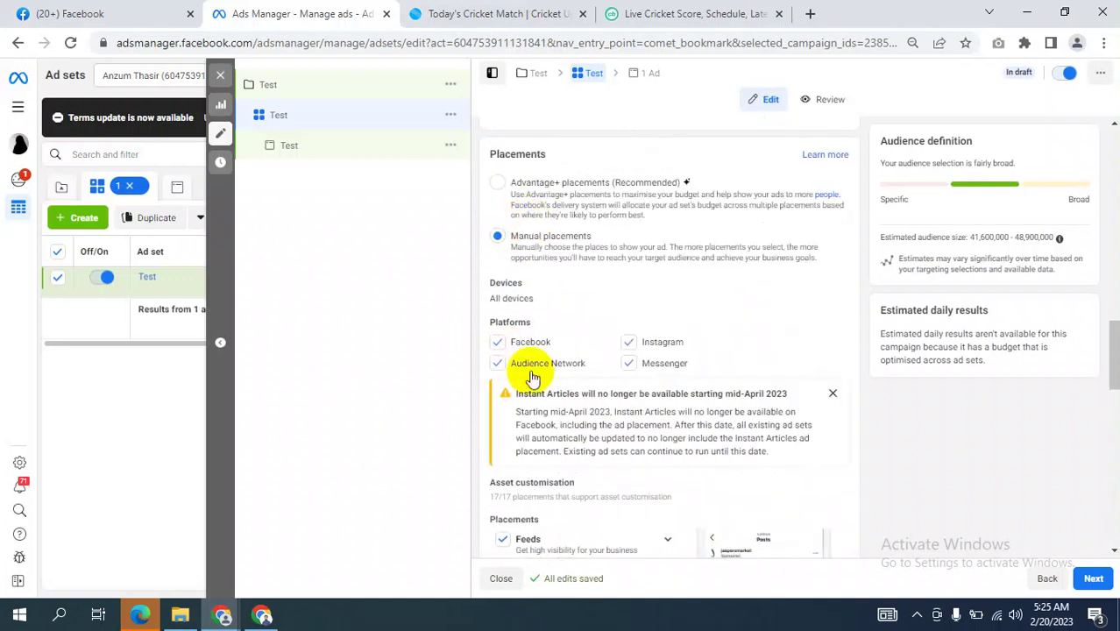
pyautogui.scroll(-1, 596, 351)
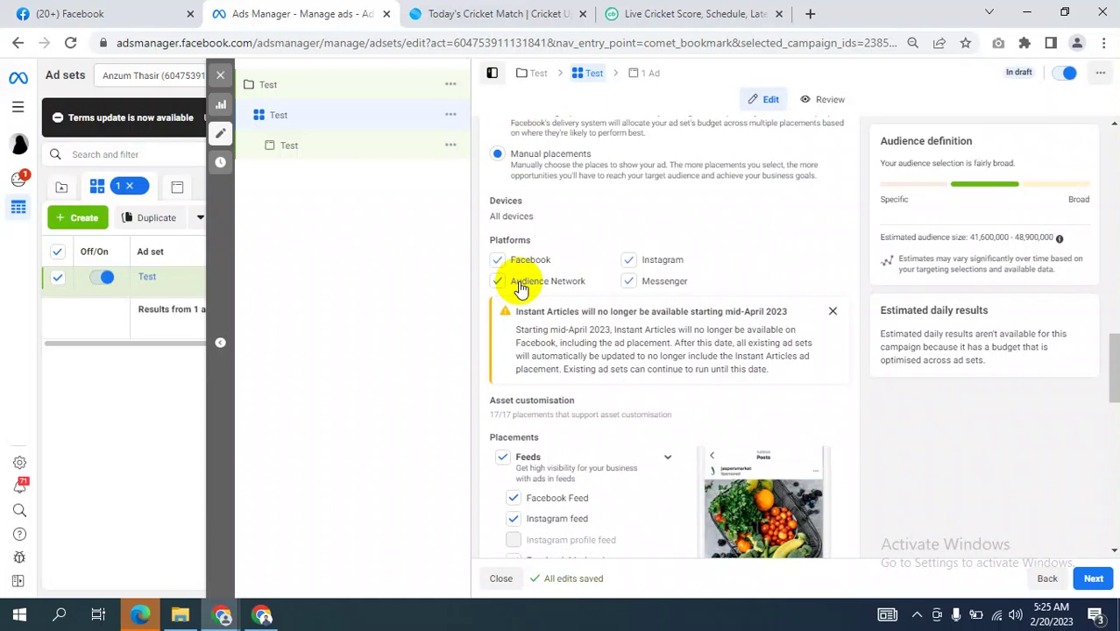
pyautogui.scroll(-2, 520, 289)
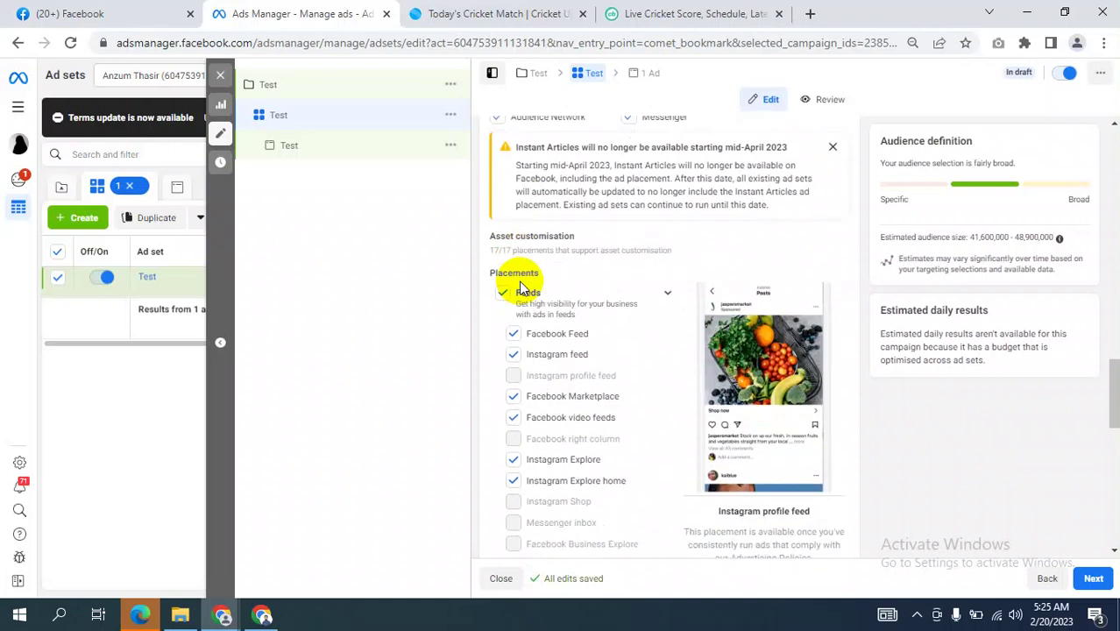
pyautogui.scroll(-3, 651, 344)
pyautogui.scroll(-2, 641, 368)
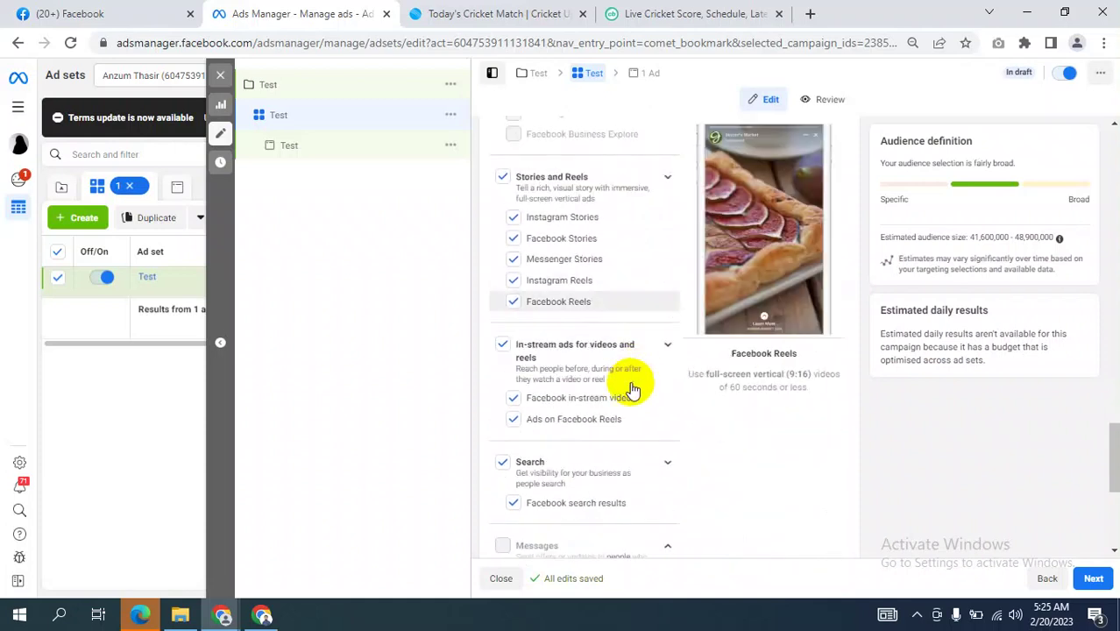
# - View the Cricbuzz home page with its banner ad again, then switch to the Facebook page
pyautogui.click(701, 14)
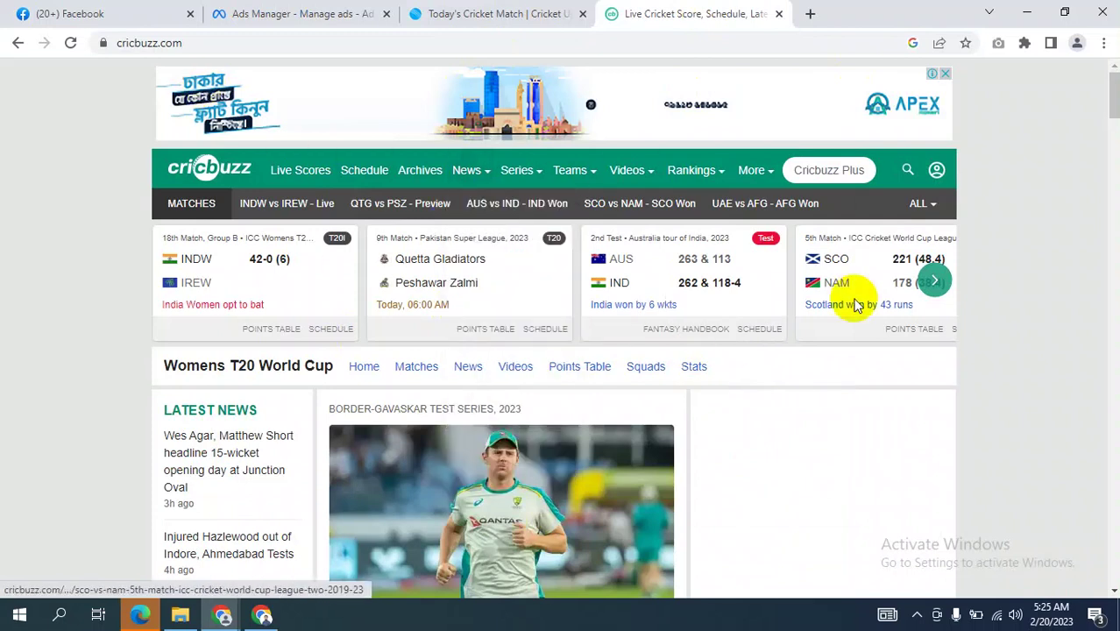
pyautogui.moveTo(772, 197)
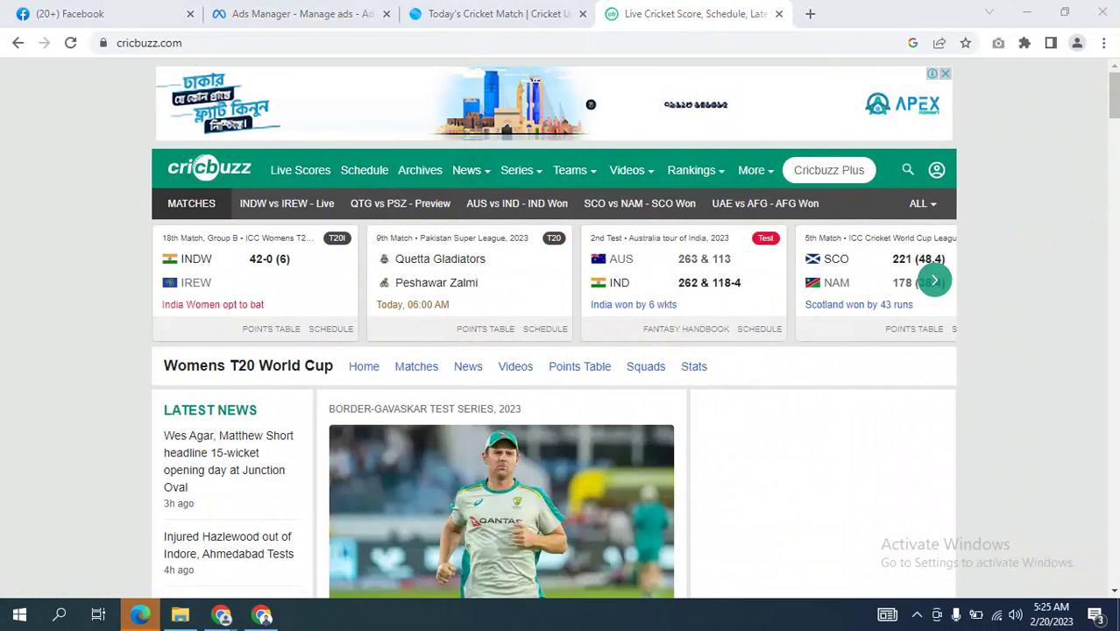
pyautogui.moveTo(1106, 92)
pyautogui.mouseDown()
pyautogui.moveTo(1115, 114)
pyautogui.moveTo(1113, 84)
pyautogui.mouseUp()
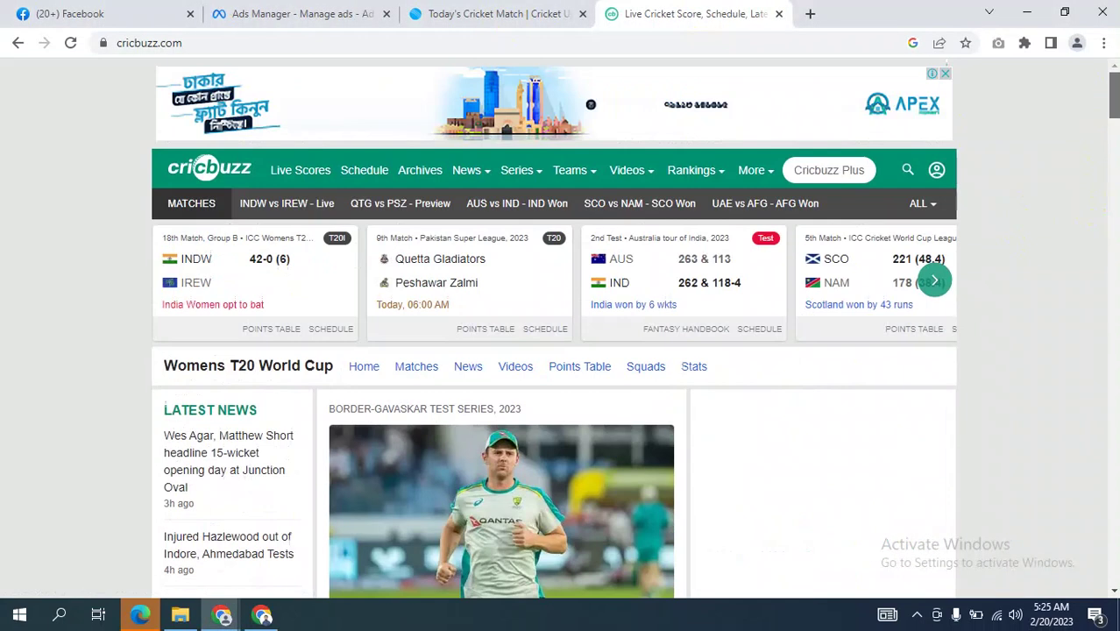
pyautogui.click(92, 10)
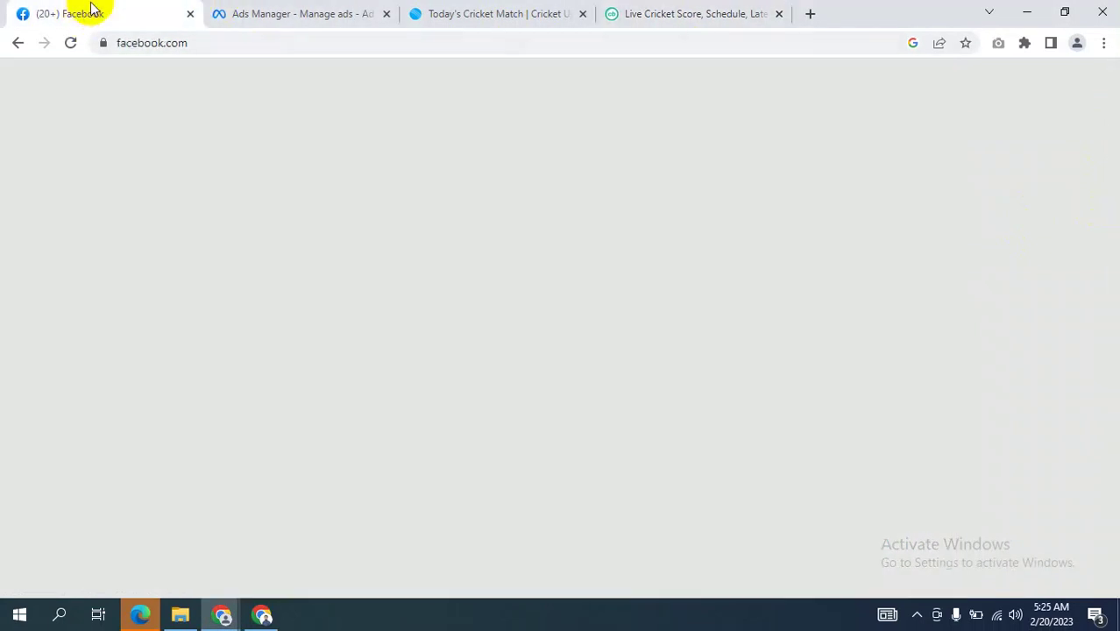
# - Return to Ads Manager, reveal the additional placement options and examine them, then go back to the platform selection
pyautogui.click(295, 18)
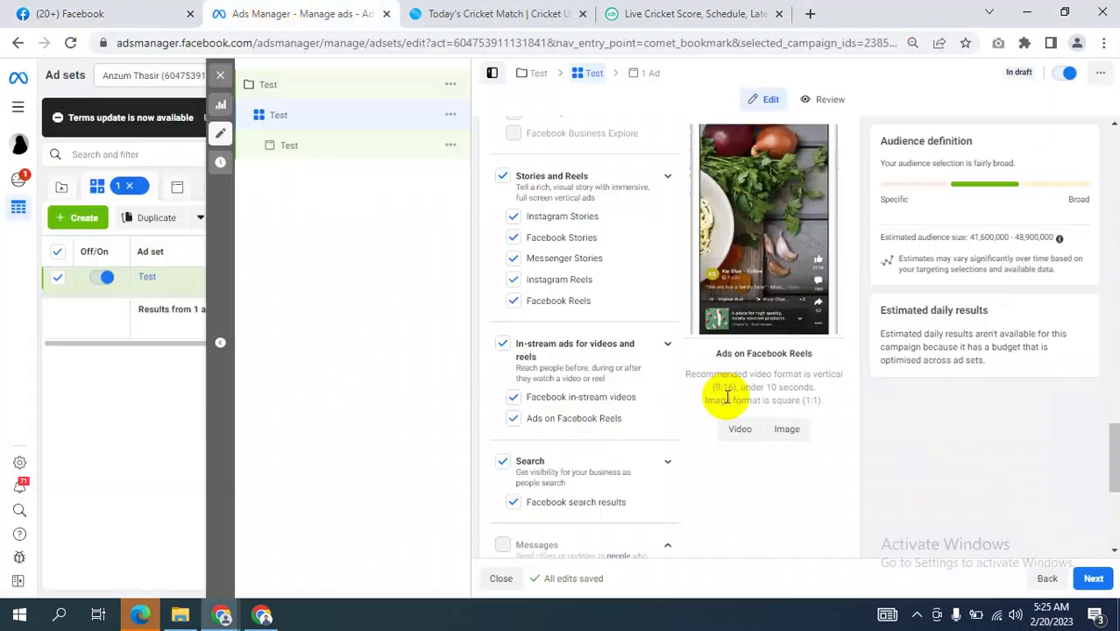
pyautogui.scroll(-4, 600, 361)
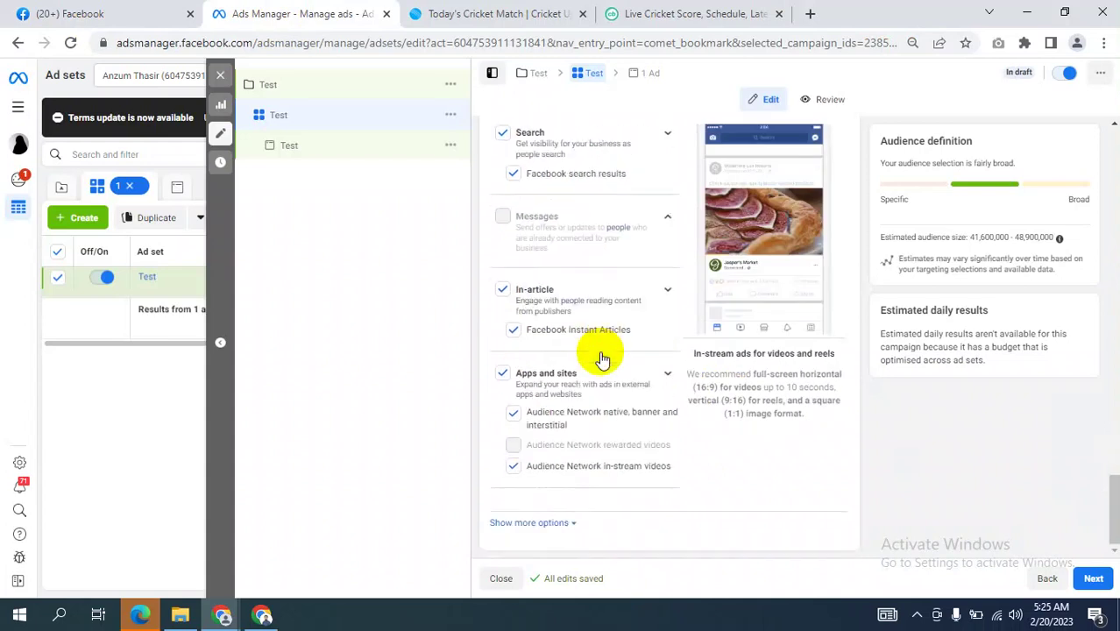
pyautogui.click(556, 524)
pyautogui.scroll(-2, 628, 480)
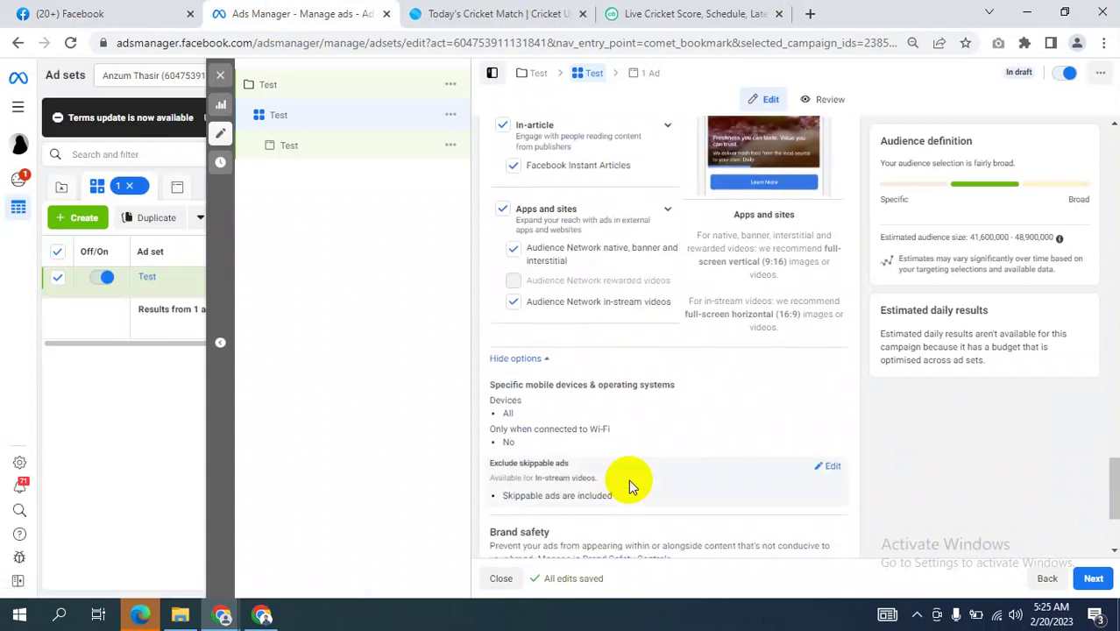
pyautogui.scroll(5, 628, 480)
pyautogui.scroll(10, 628, 482)
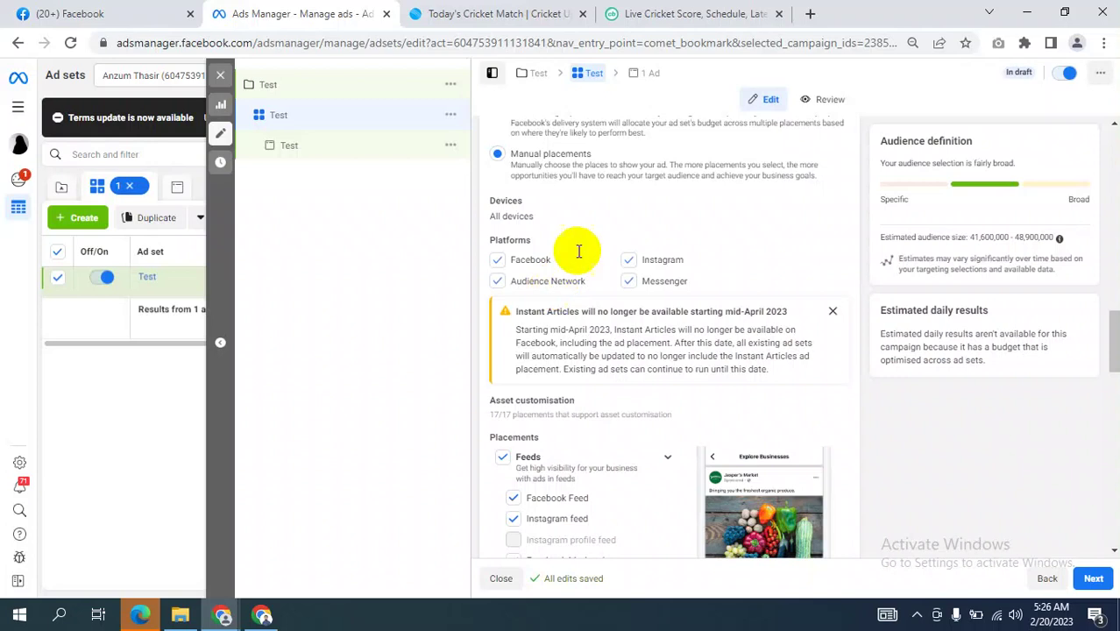
# - Show the Cricbuzz home page, check the Google Meet call, and return to the Cricbuzz page
pyautogui.click(711, 9)
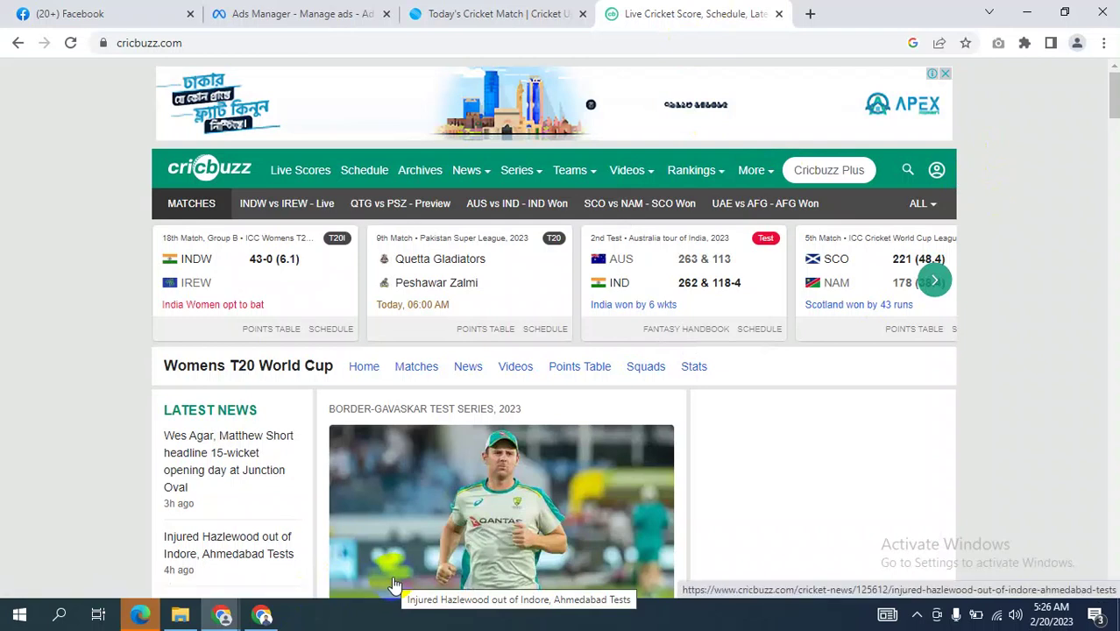
pyautogui.hotkey('alt', 'Tab')
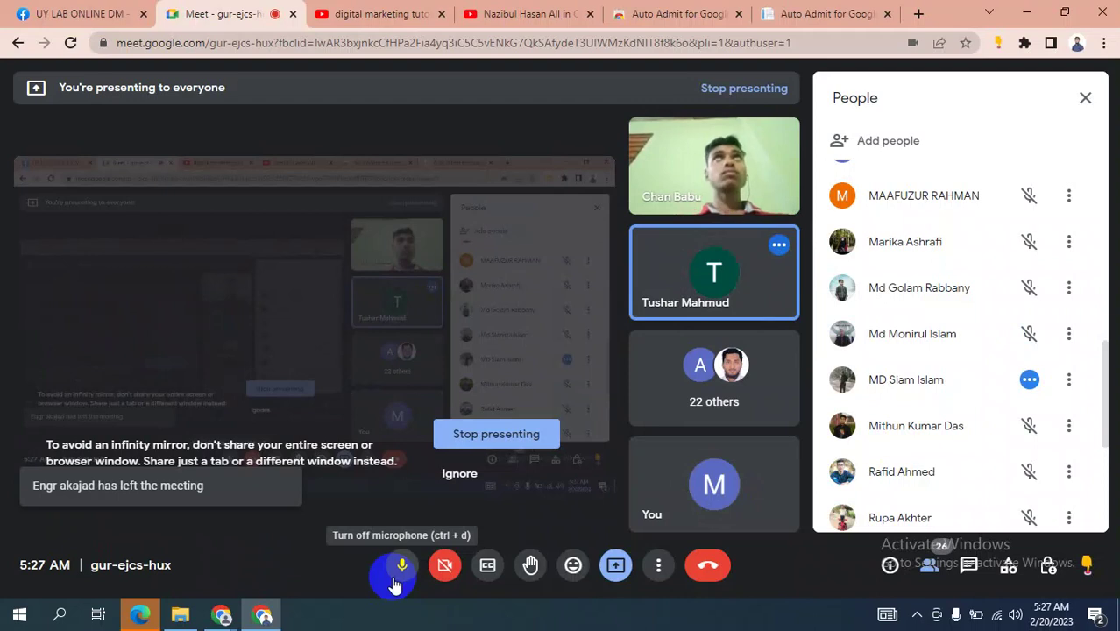
pyautogui.hotkey('alt', 'Tab')
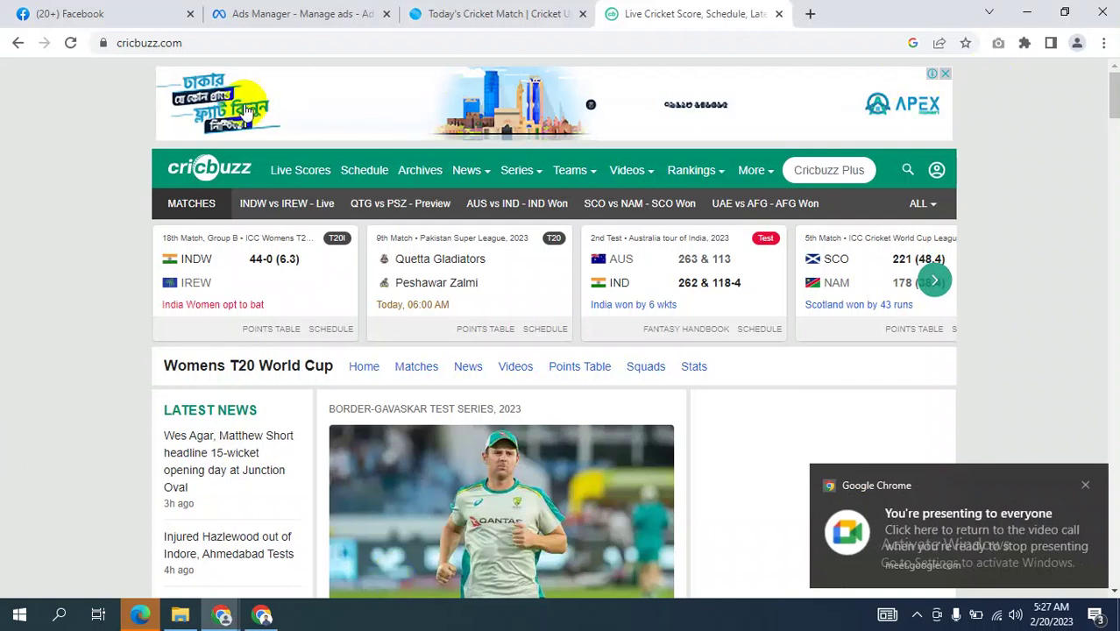
# - Look over the Cricbuzz home page, open the ad information for its Apex banner, and return to Cricbuzz
pyautogui.scroll(-5, 969, 171)
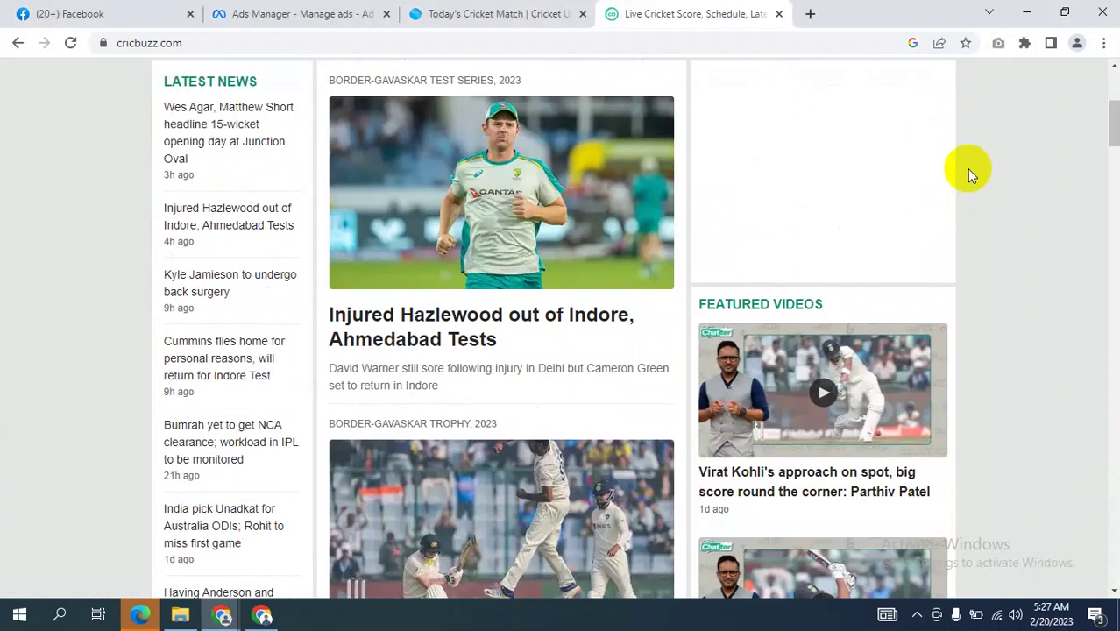
pyautogui.scroll(5, 969, 171)
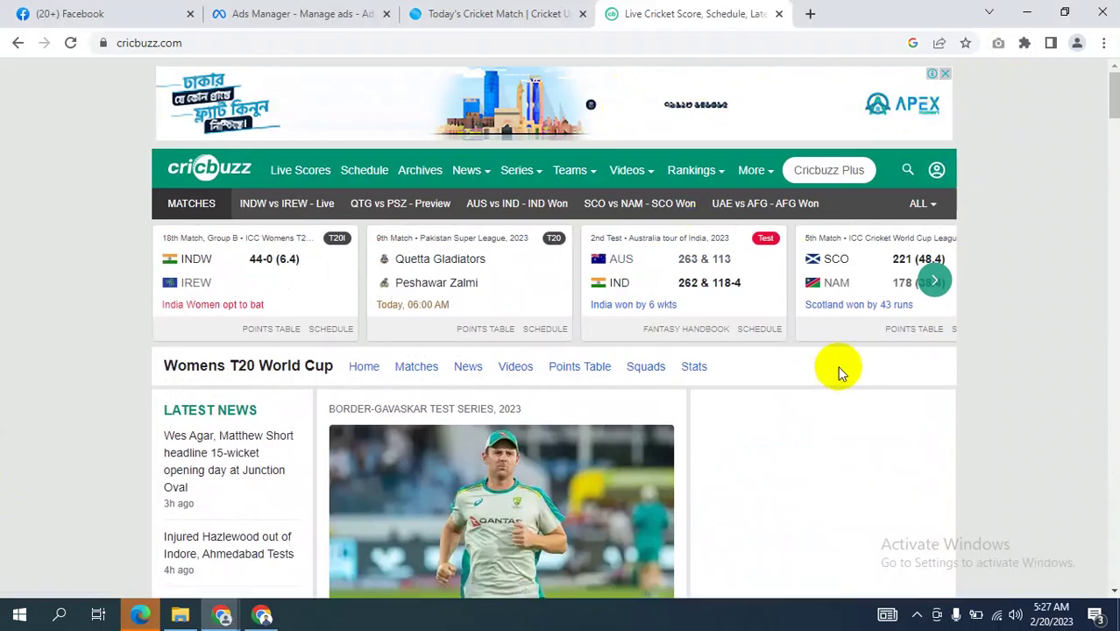
pyautogui.click(907, 75)
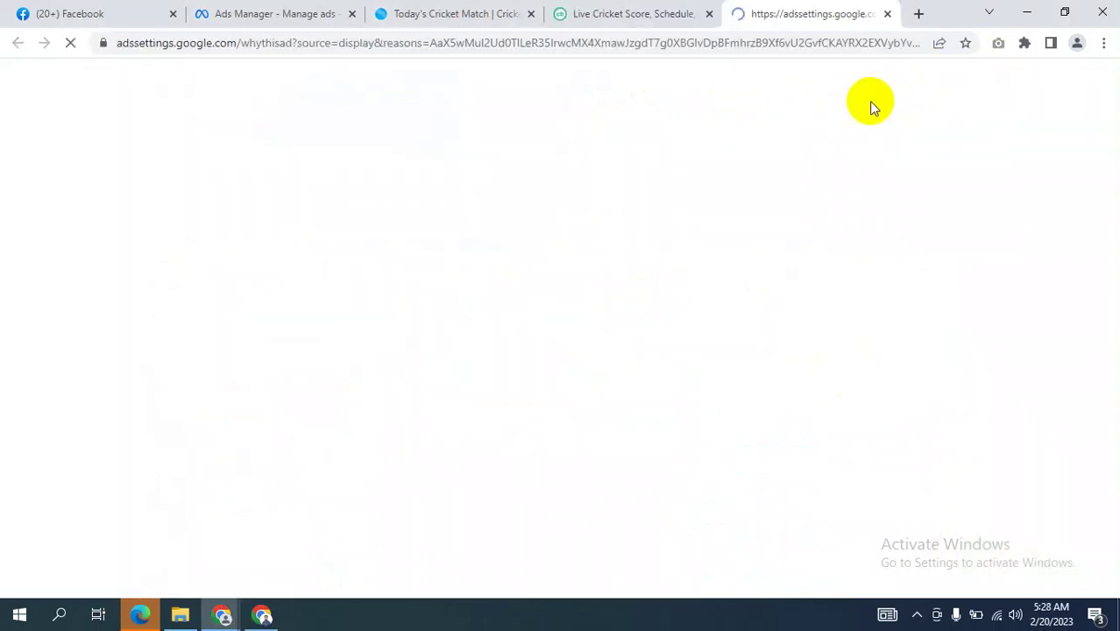
pyautogui.click(633, 13)
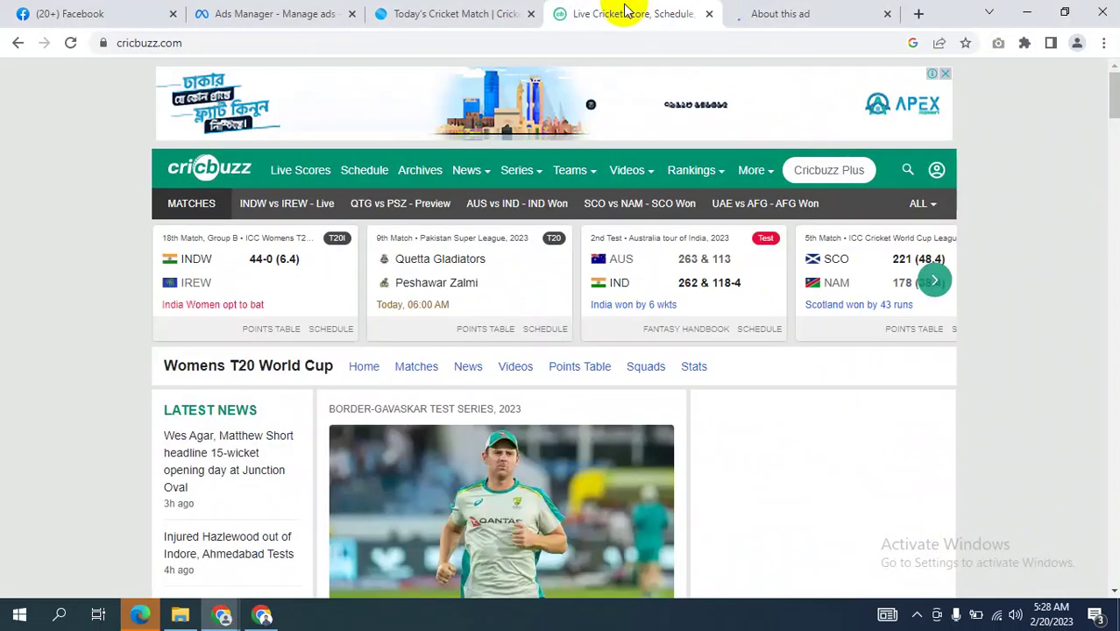
# - Open the website behind the Apex banner ad, and check the Google Meet call before returning to Cricbuzz
pyautogui.click(518, 123)
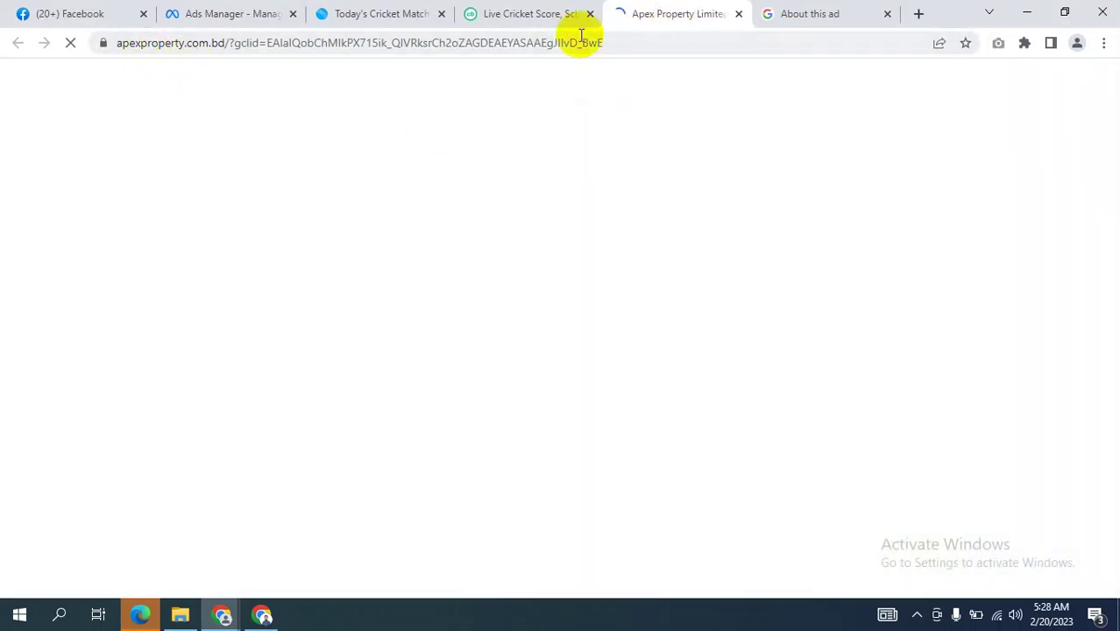
pyautogui.click(539, 11)
pyautogui.click(666, 17)
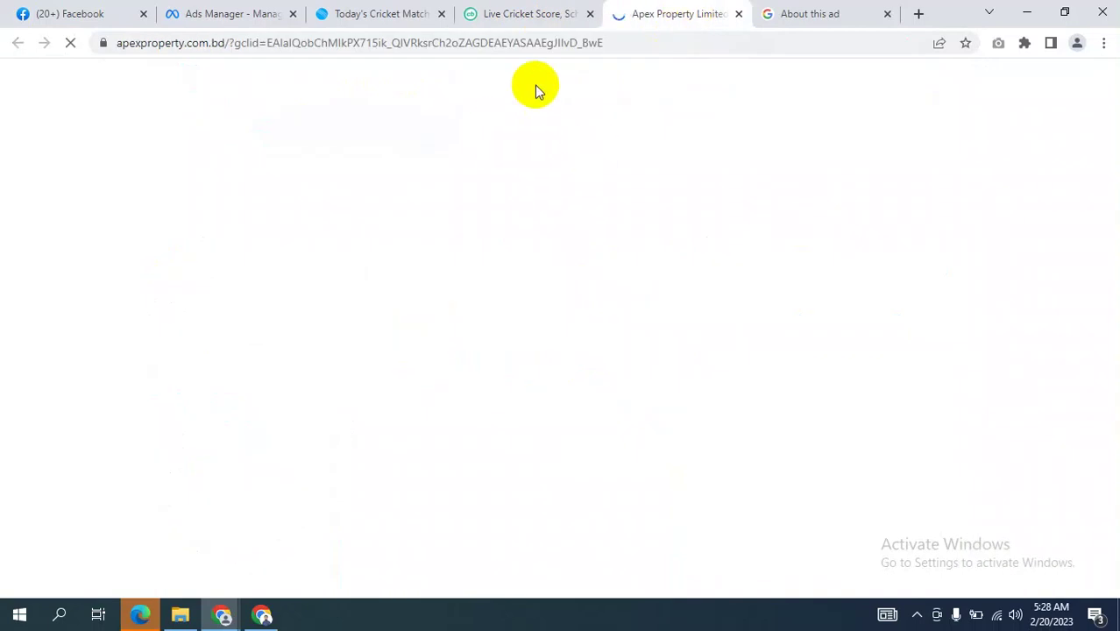
pyautogui.click(549, 7)
pyautogui.hotkey('alt', 'Tab')
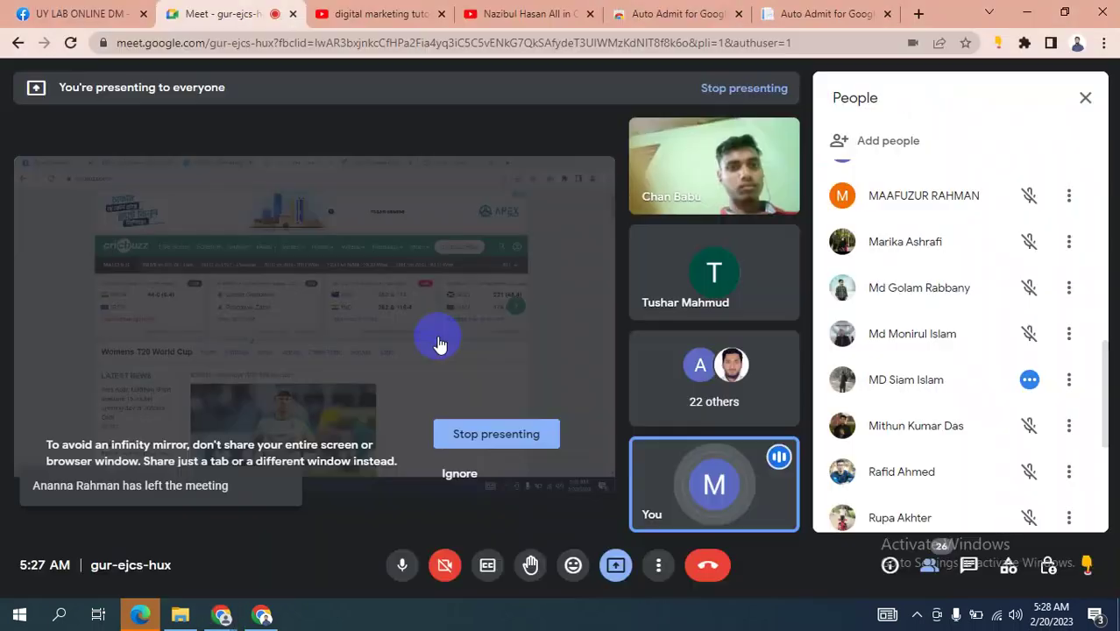
pyautogui.hotkey('alt', 'Tab')
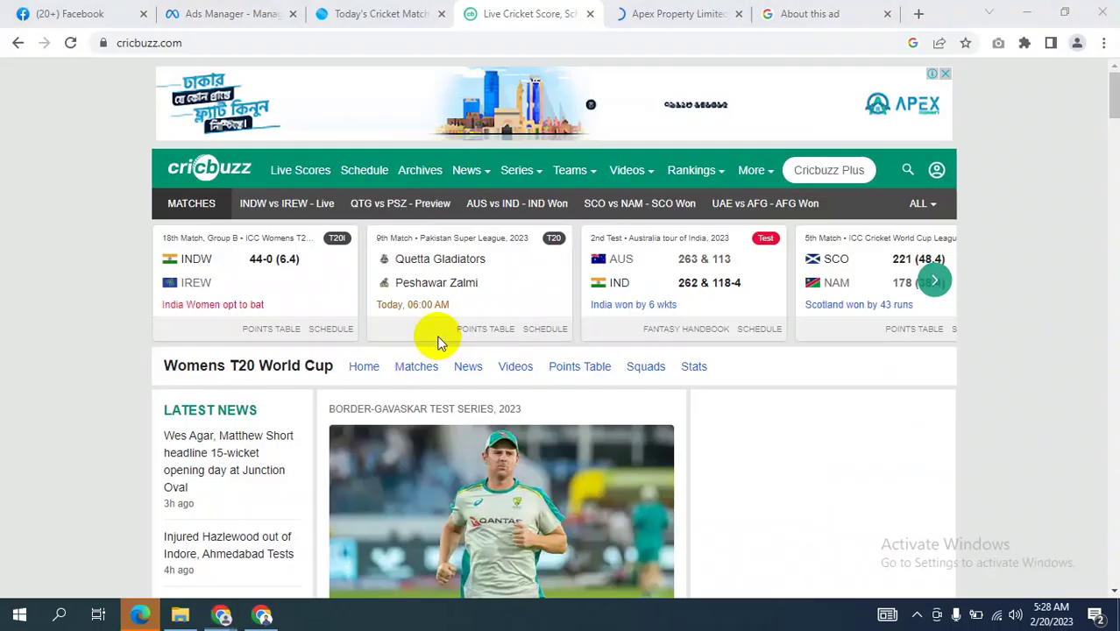
# - Return to Ads Manager, dismiss the presenting notification, and exclude Audience Network from the ad set's platforms
pyautogui.click(228, 14)
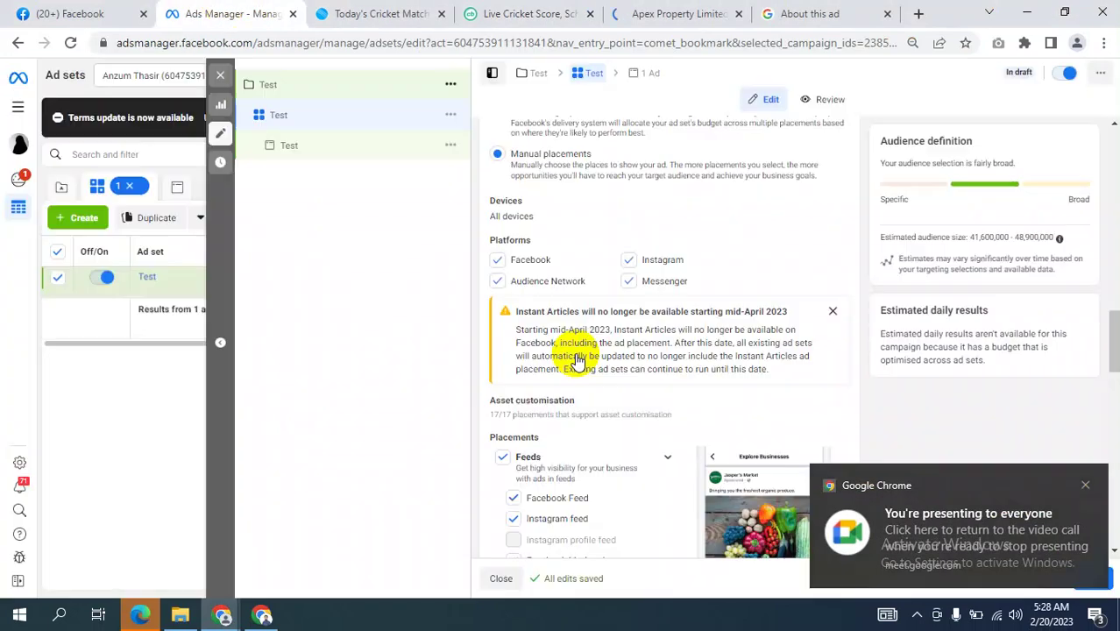
pyautogui.click(1085, 484)
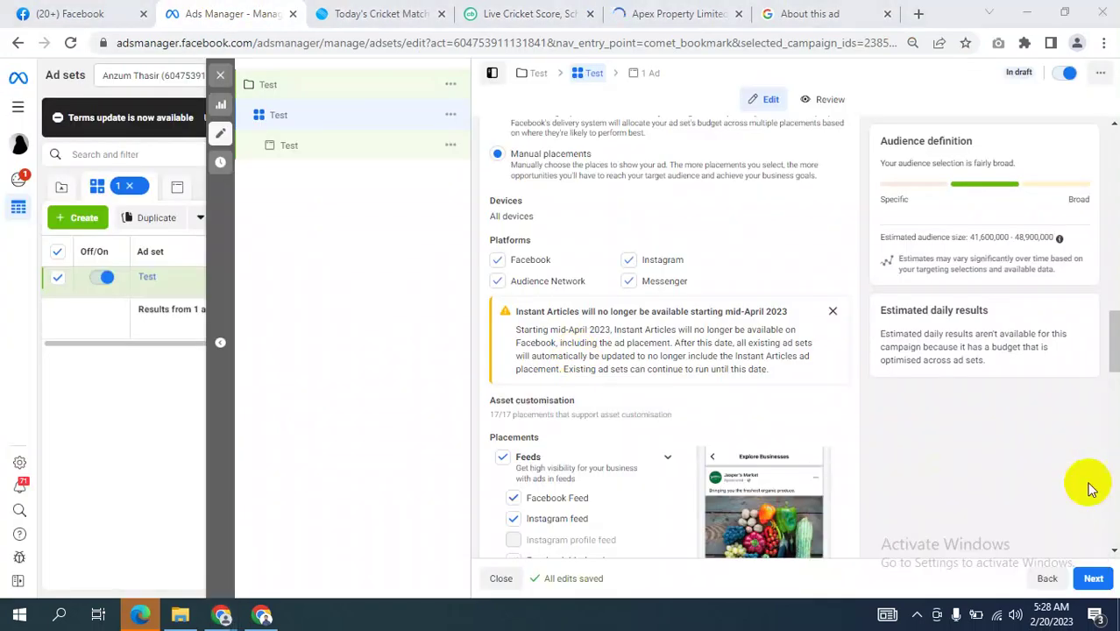
pyautogui.scroll(-2, 611, 385)
pyautogui.scroll(2, 611, 385)
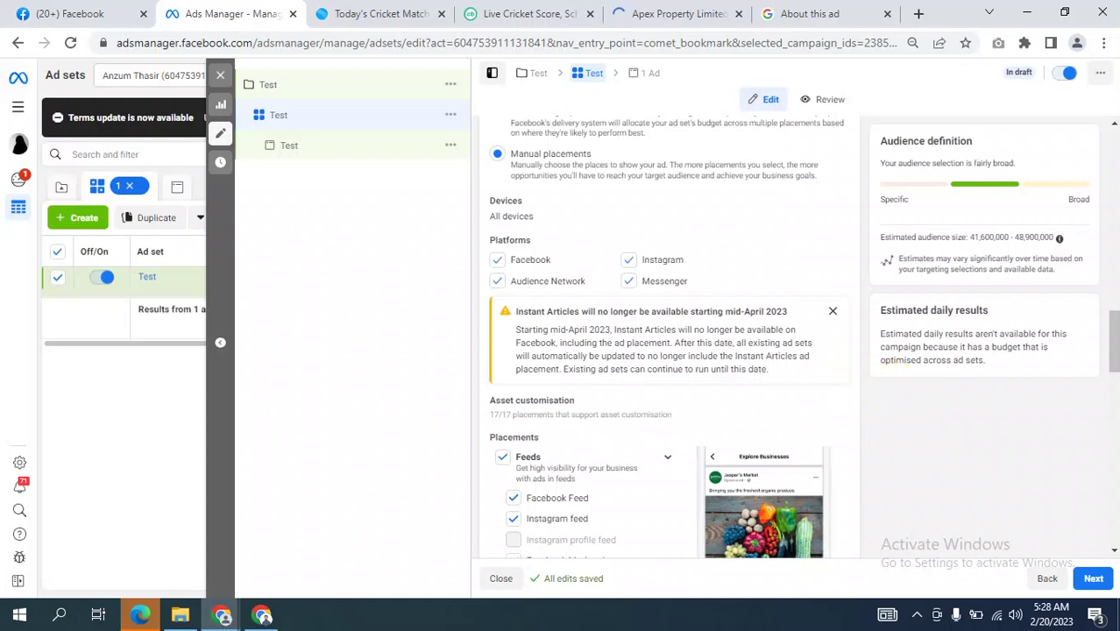
pyautogui.click(497, 280)
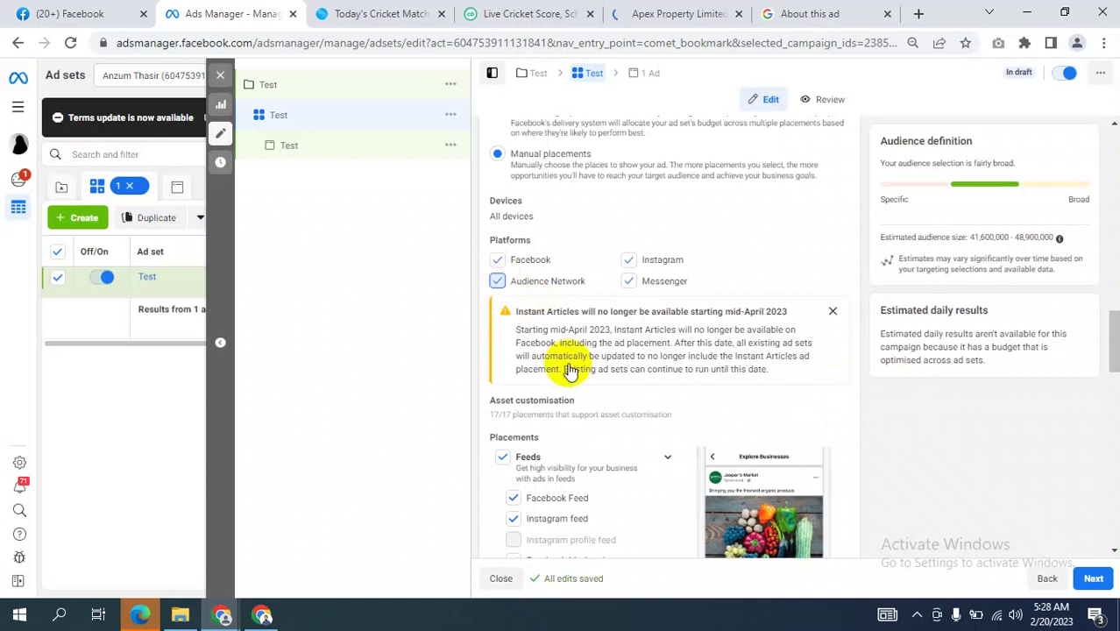
# - Deselect the whole In-stream ads for videos and reels placement group
pyautogui.scroll(-3, 570, 370)
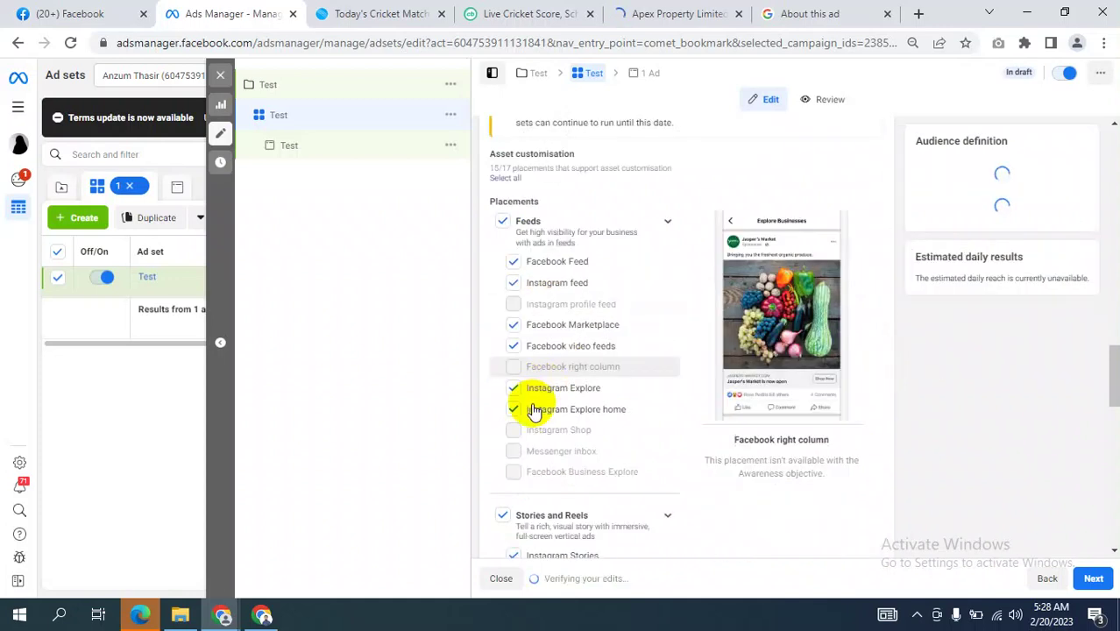
pyautogui.scroll(-4, 534, 412)
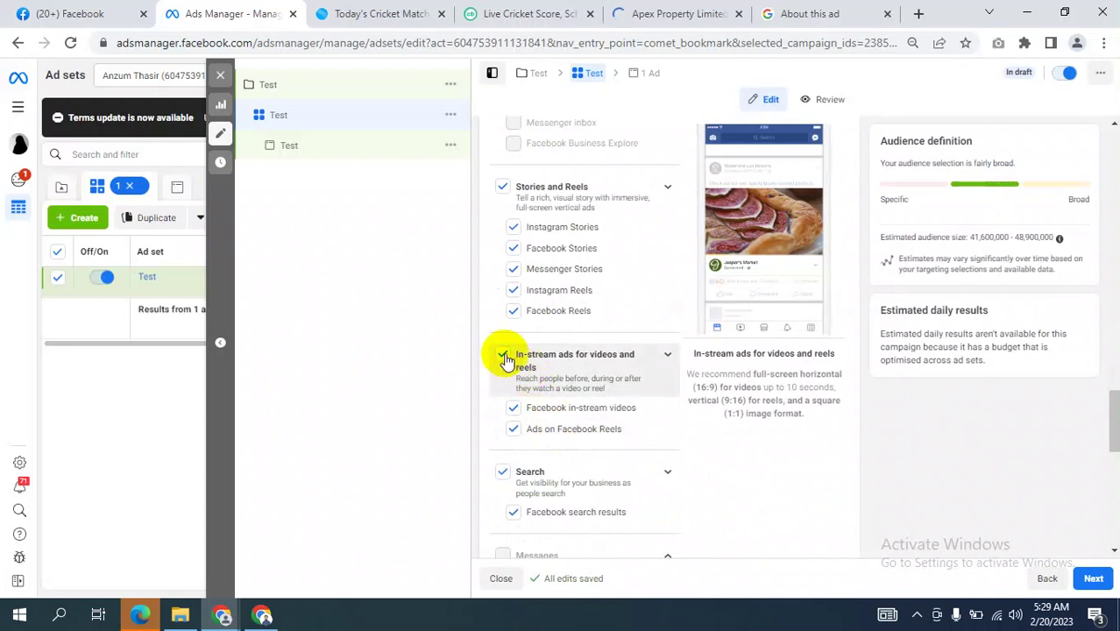
pyautogui.click(503, 356)
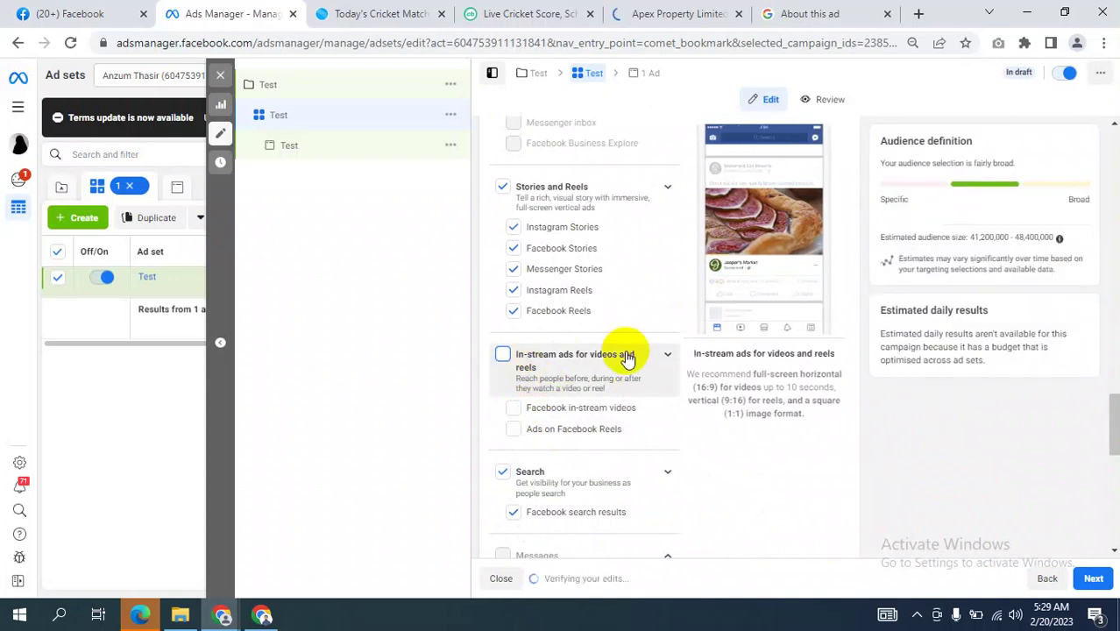
# - Deselect the Search and In-article placement groups, including Facebook search results and Facebook Instant Articles
pyautogui.scroll(1, 625, 355)
pyautogui.scroll(3, 625, 355)
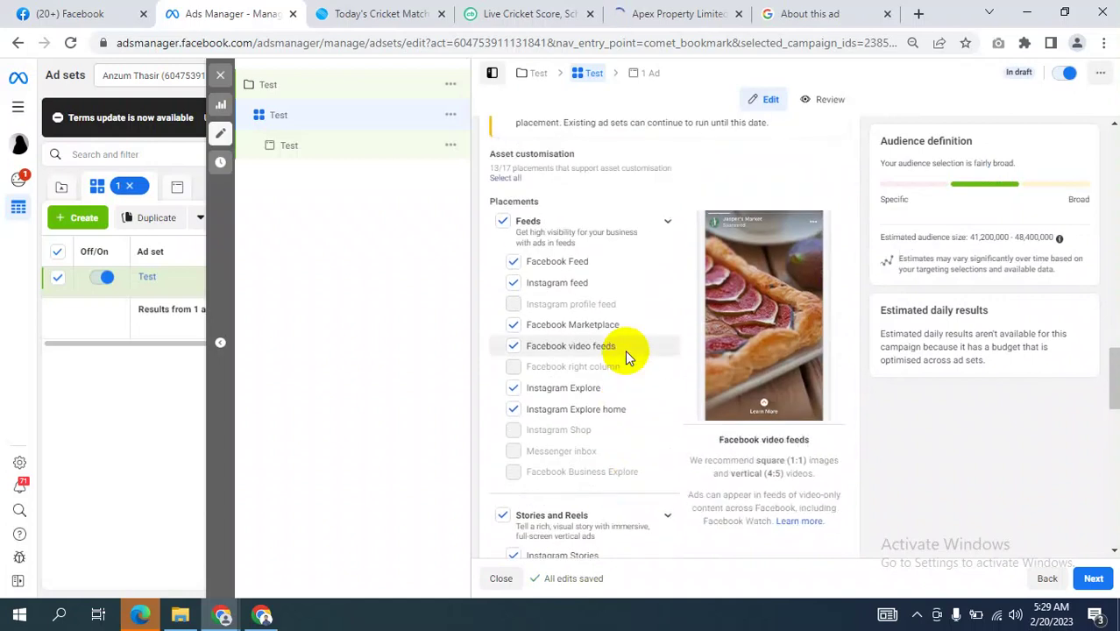
pyautogui.scroll(-5, 624, 355)
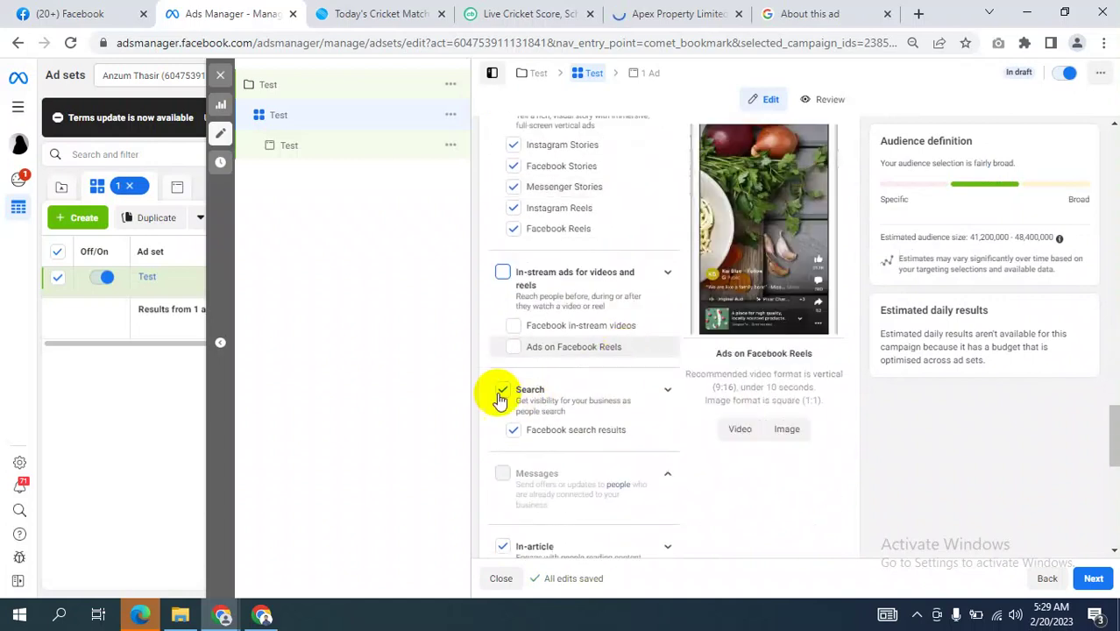
pyautogui.click(503, 389)
pyautogui.scroll(-2, 526, 403)
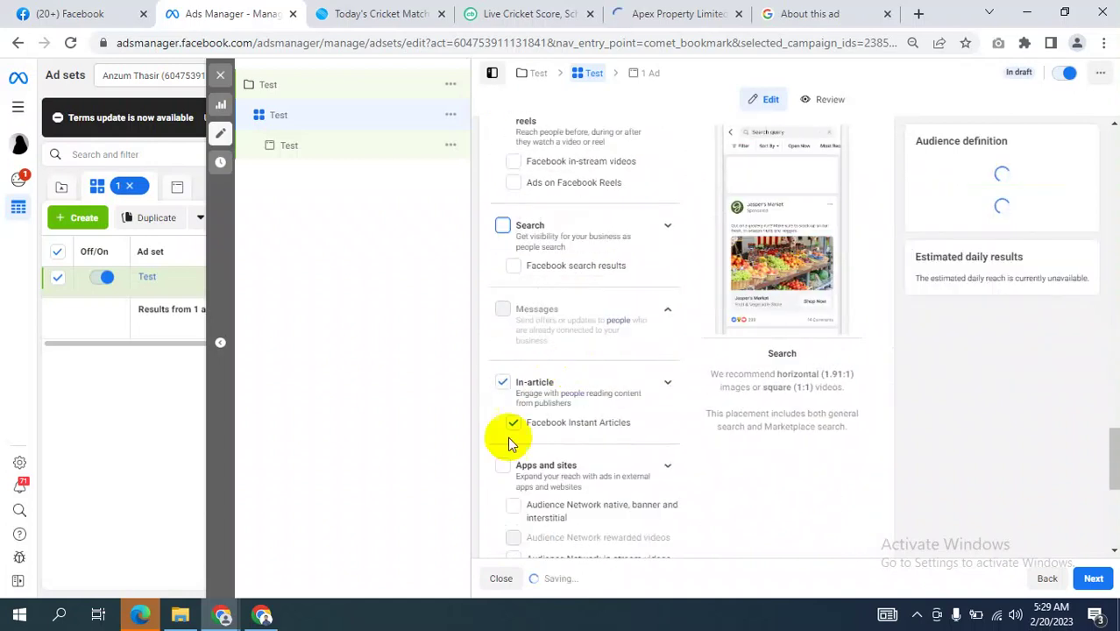
pyautogui.click(505, 383)
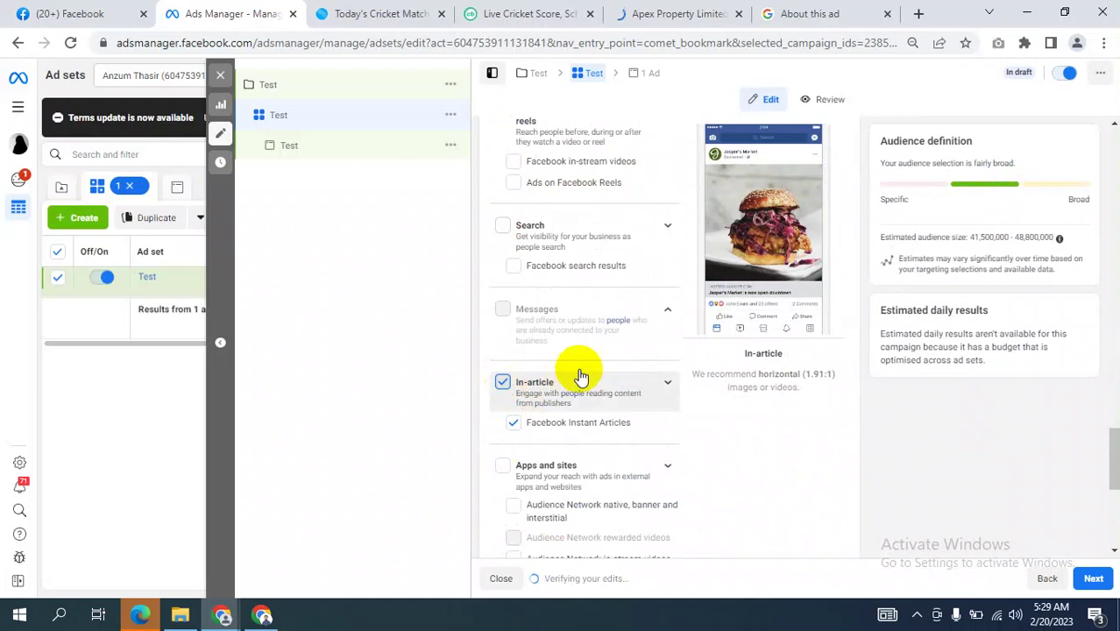
# - Review the platform selection and the placements still chosen under Feeds and Stories and Reels
pyautogui.scroll(10, 575, 371)
pyautogui.scroll(2, 579, 370)
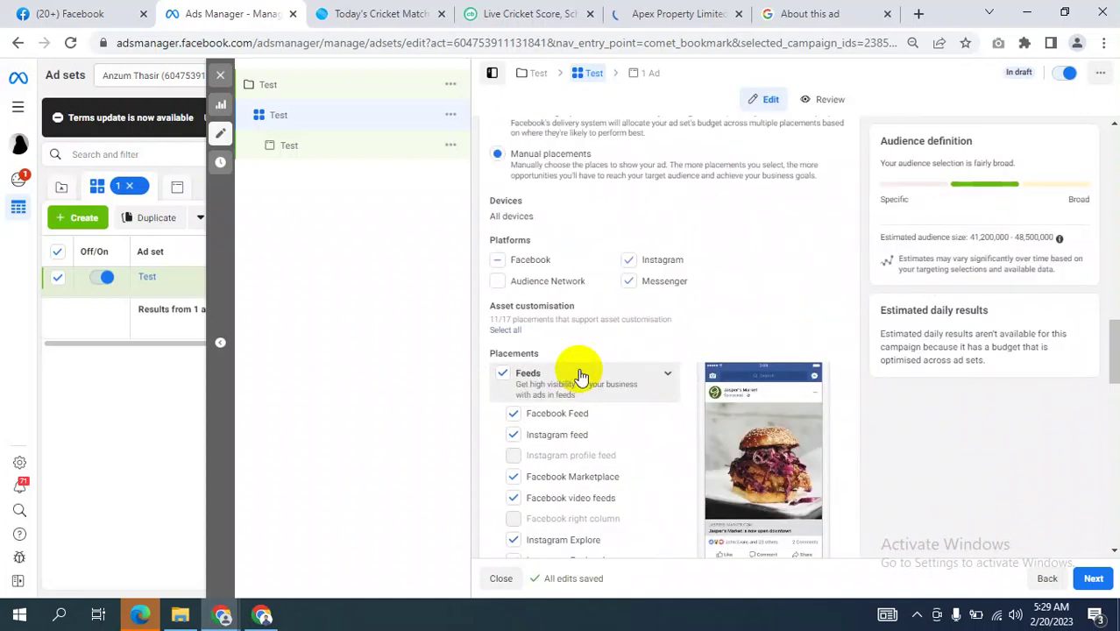
pyautogui.scroll(-3, 580, 372)
pyautogui.scroll(-1, 580, 375)
pyautogui.scroll(3, 581, 372)
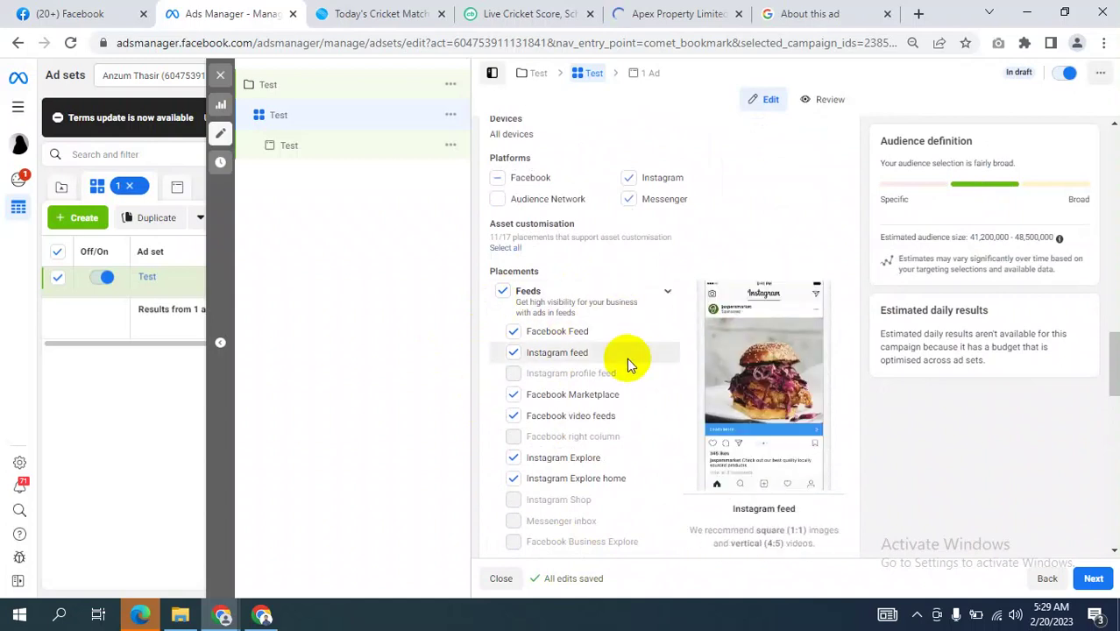
pyautogui.scroll(-5, 626, 359)
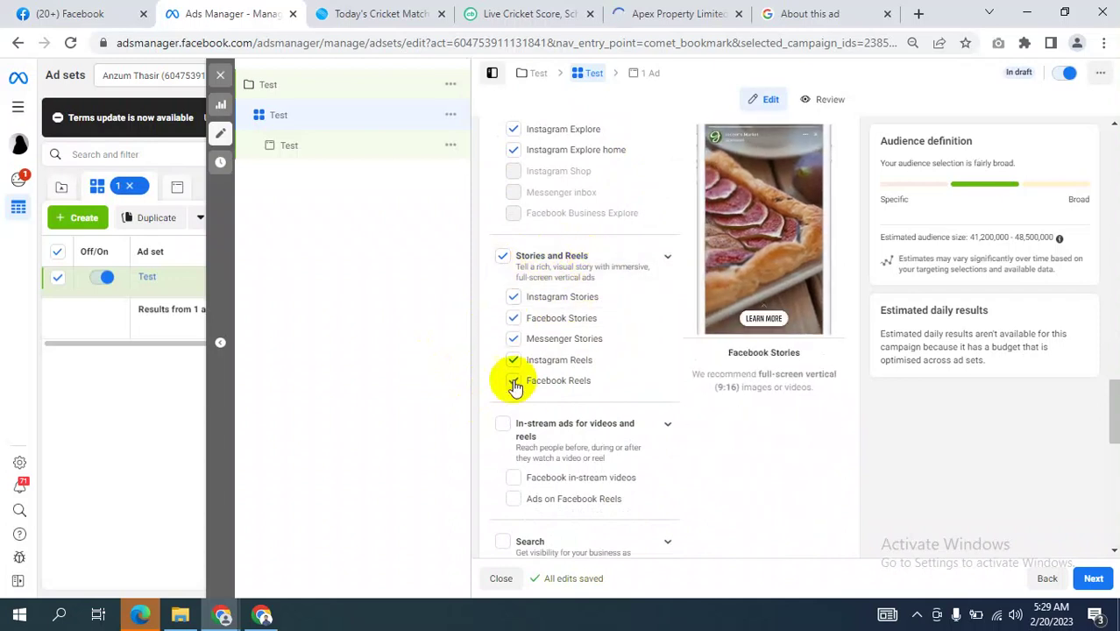
pyautogui.scroll(5, 579, 363)
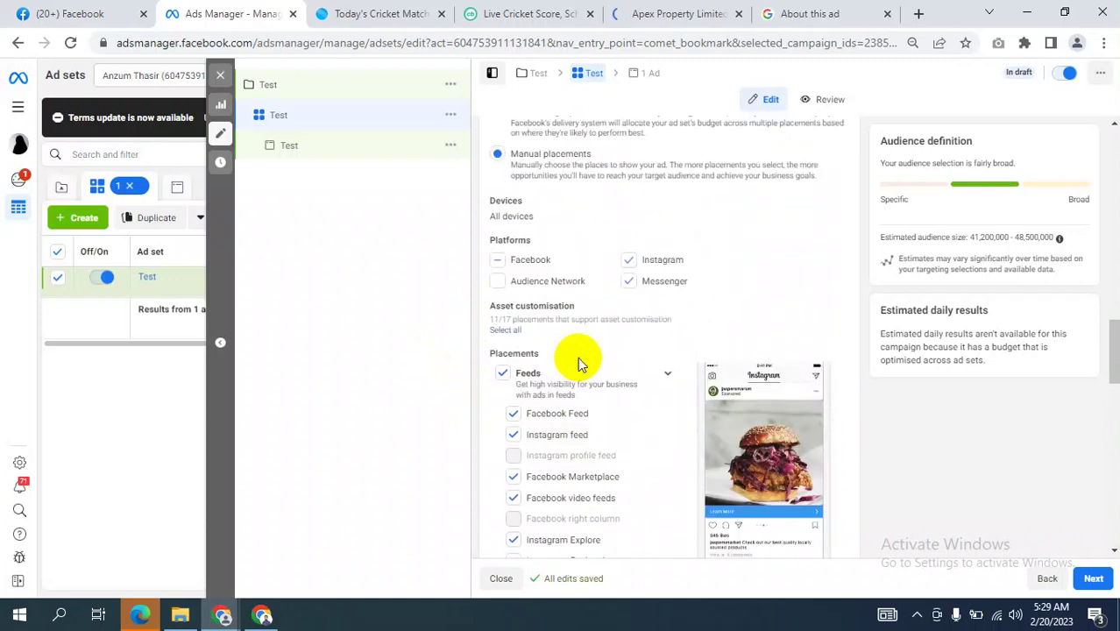
# - Check the participant list in the Google Meet call and return to Ads Manager
pyautogui.hotkey('alt', 'Tab')
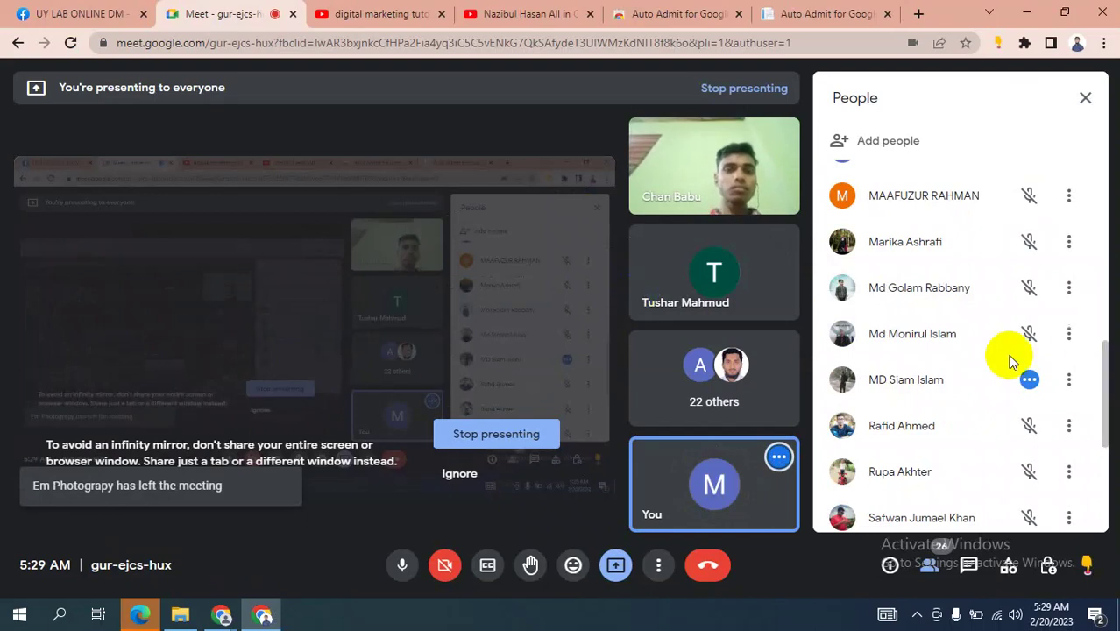
pyautogui.scroll(-3, 990, 368)
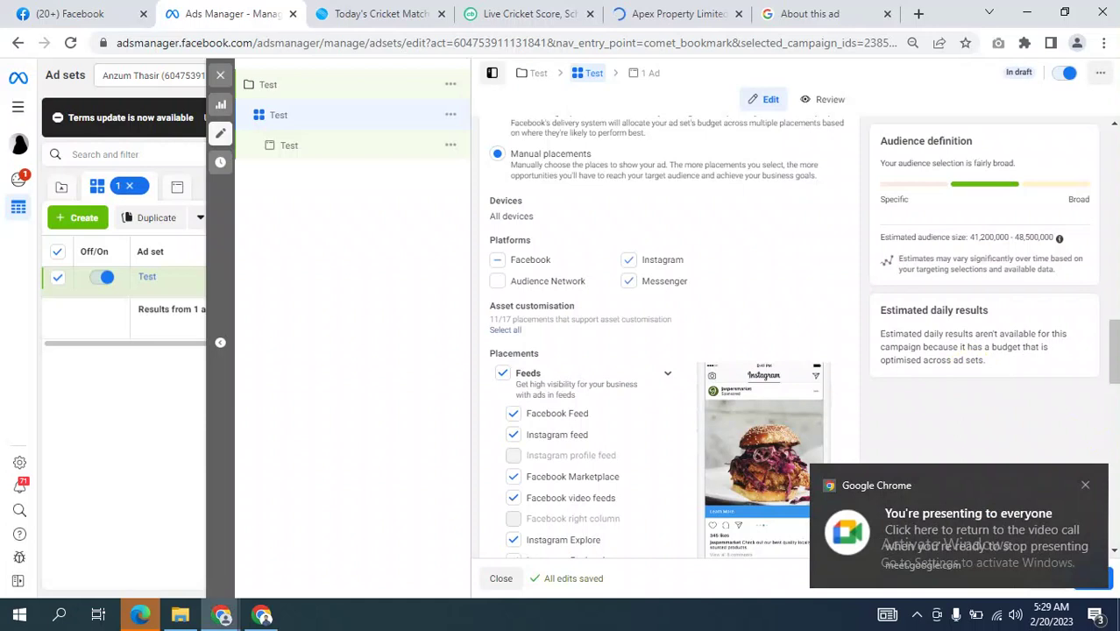
pyautogui.click(1075, 500)
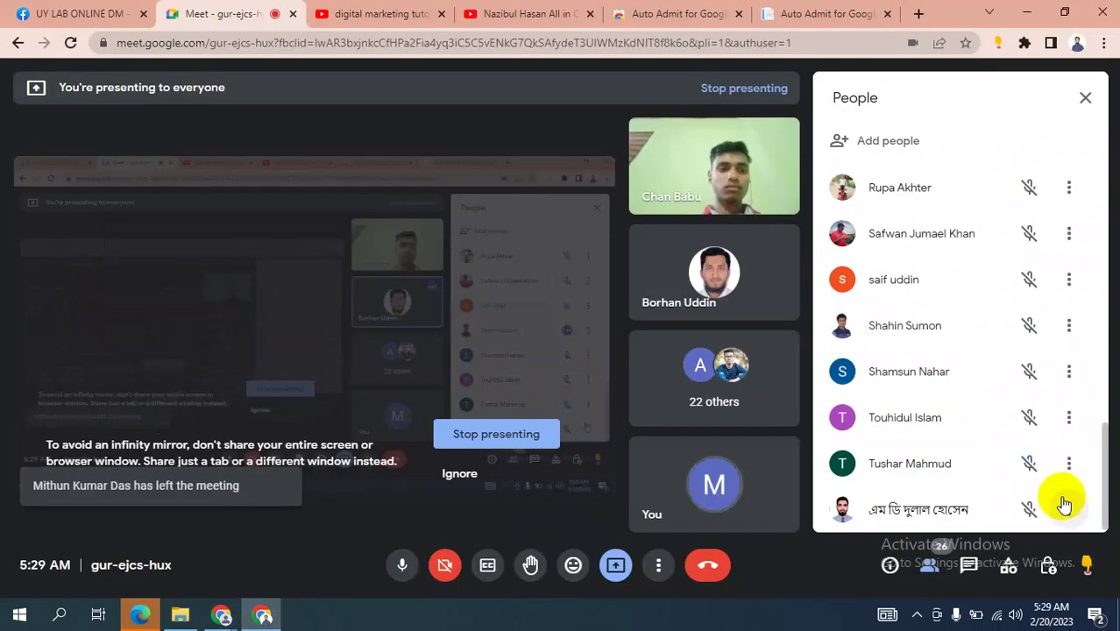
pyautogui.hotkey('alt', 'Tab')
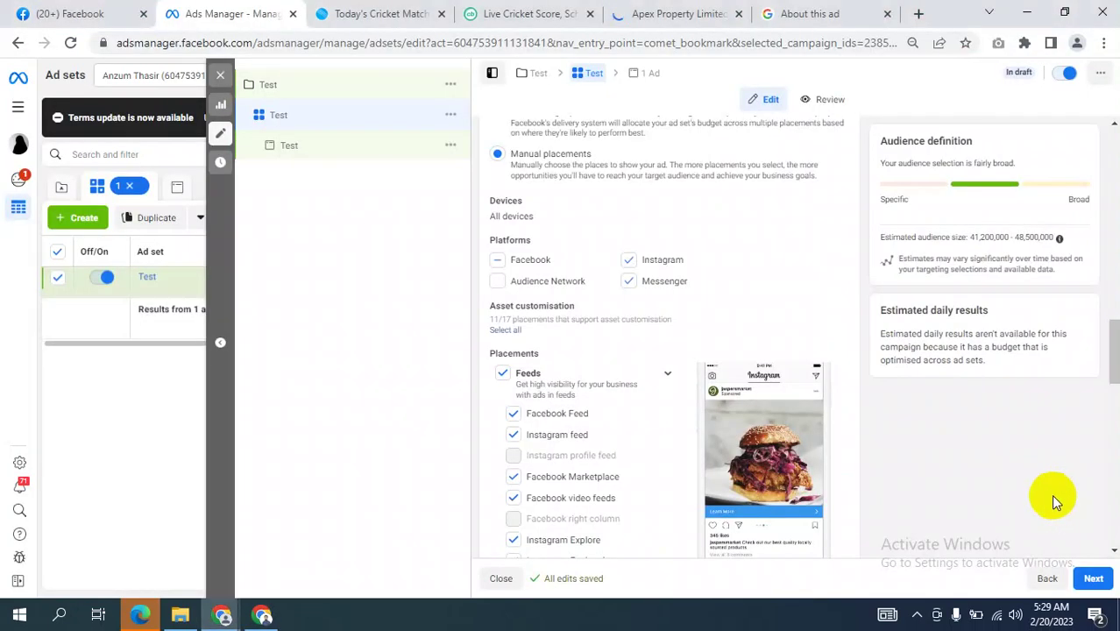
# - Examine the Stories and Reels placements with the Facebook Stories preview, and go back to the platform selection
pyautogui.scroll(-3, 590, 442)
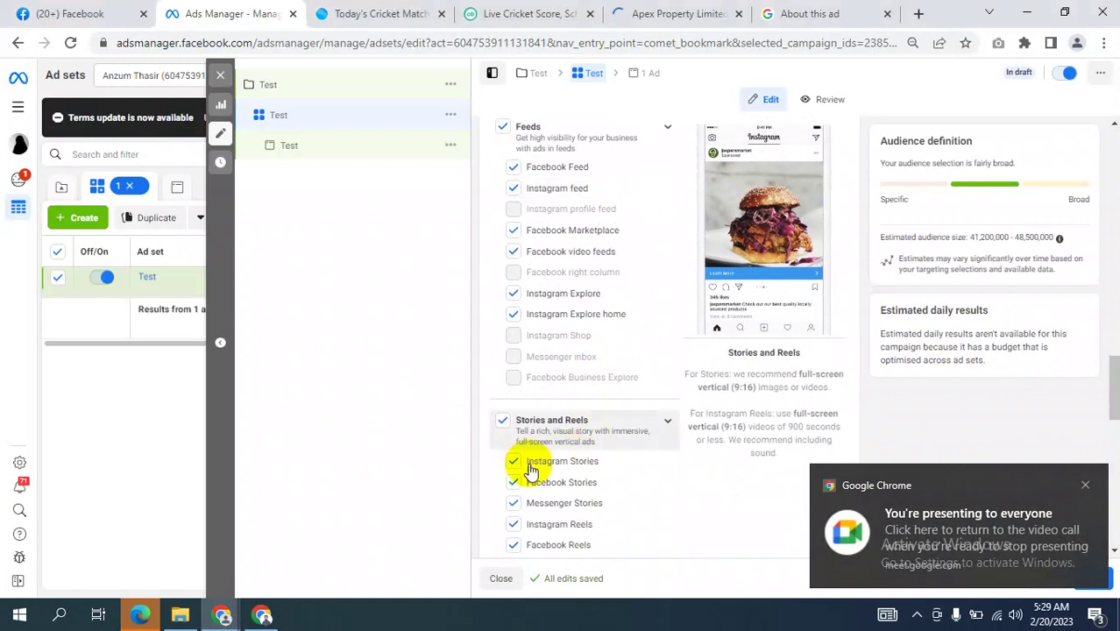
pyautogui.scroll(-2, 570, 438)
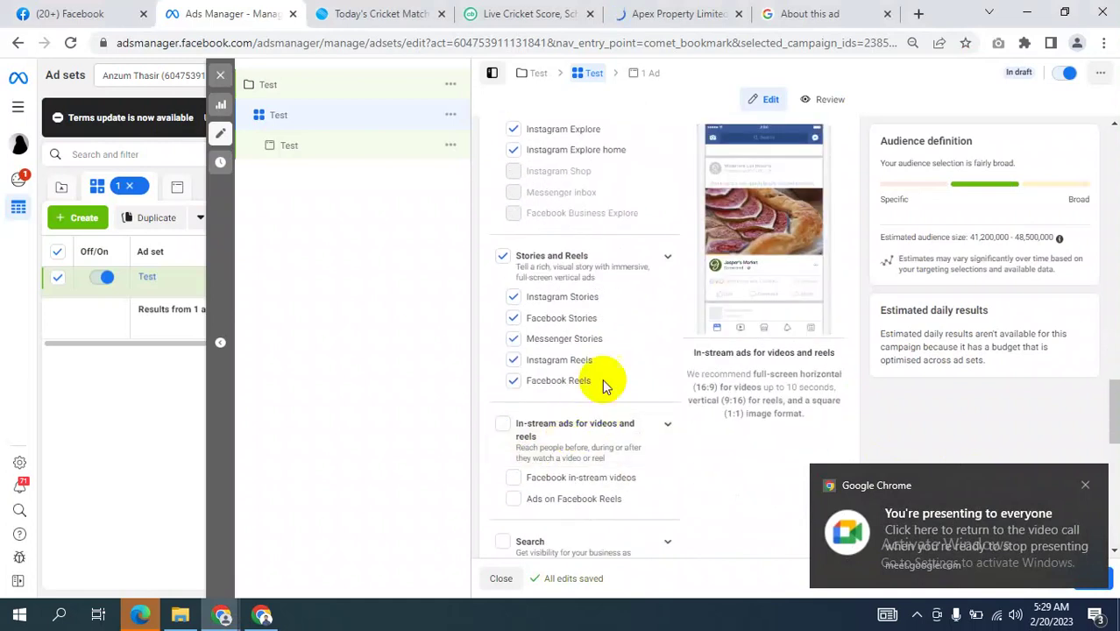
pyautogui.click(760, 283)
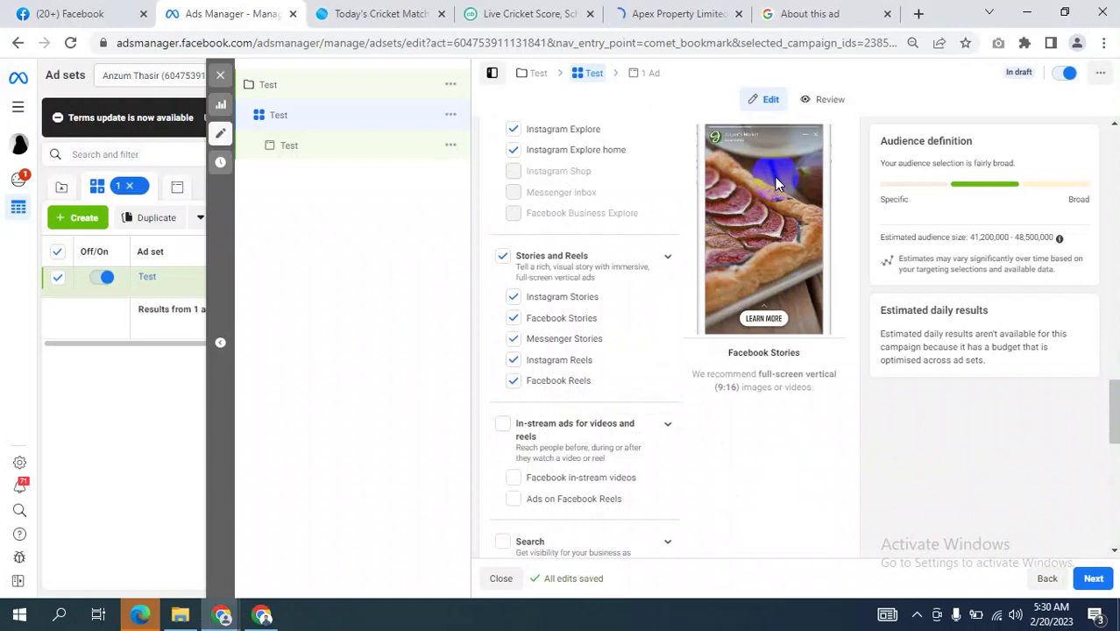
pyautogui.scroll(5, 578, 153)
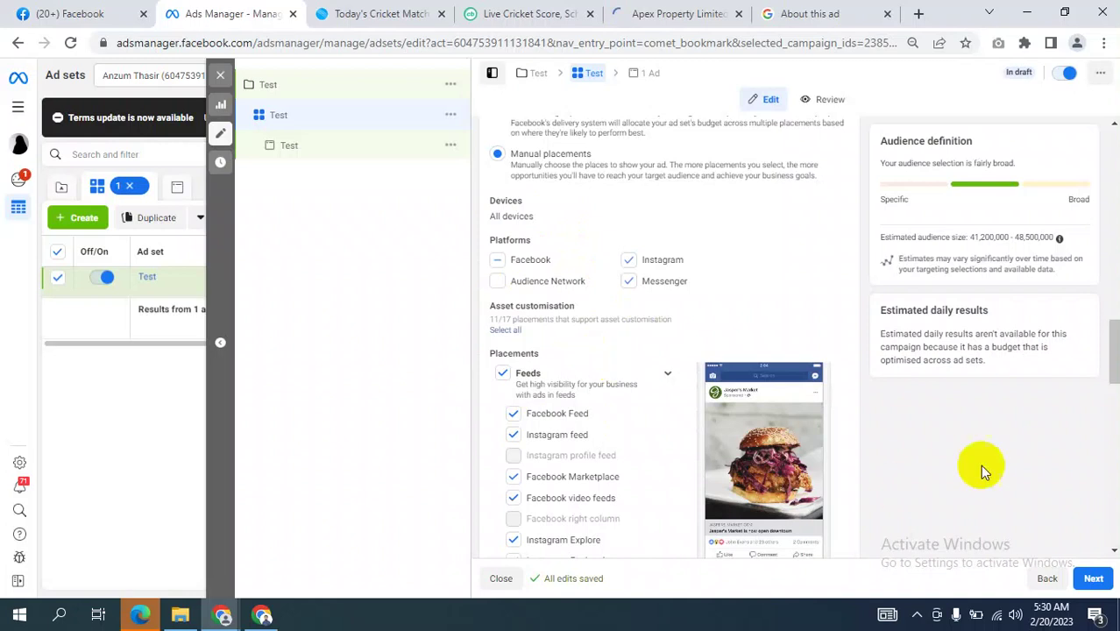
# - Show the banner and sidebar ads on the Cricbuzz home page and return to the placements in Ads Manager
pyautogui.click(487, 13)
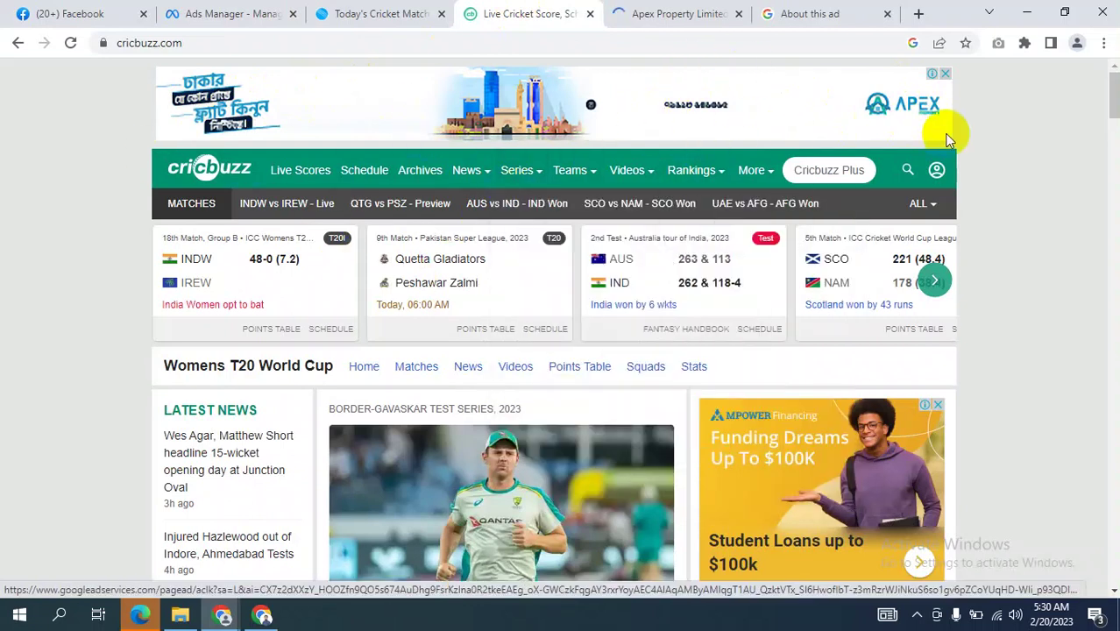
pyautogui.scroll(-2, 952, 263)
pyautogui.scroll(2, 880, 320)
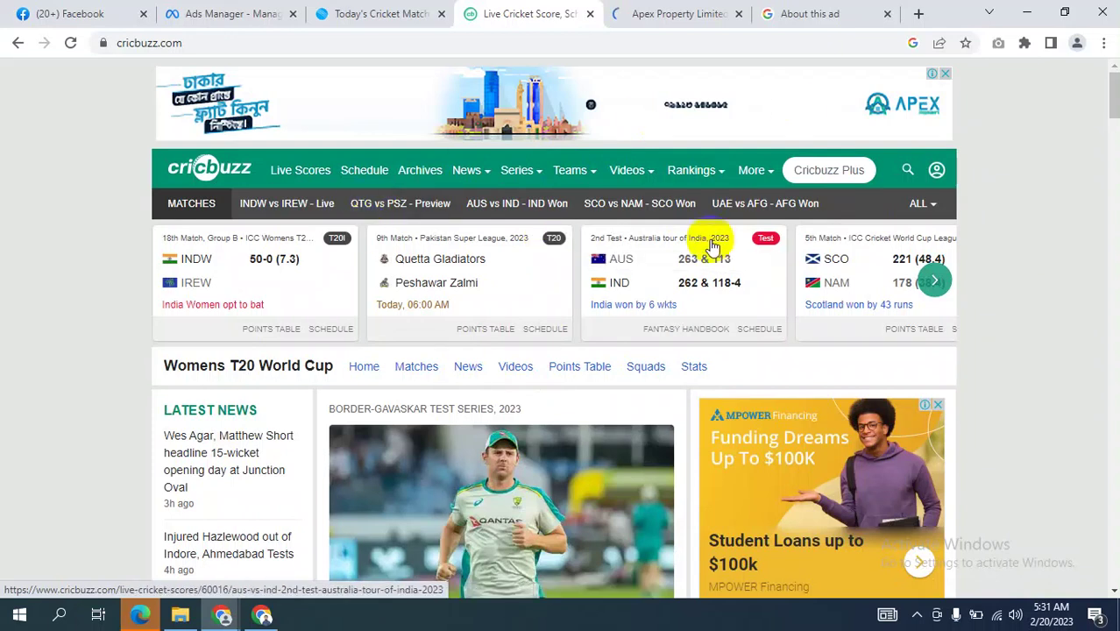
pyautogui.click(219, 11)
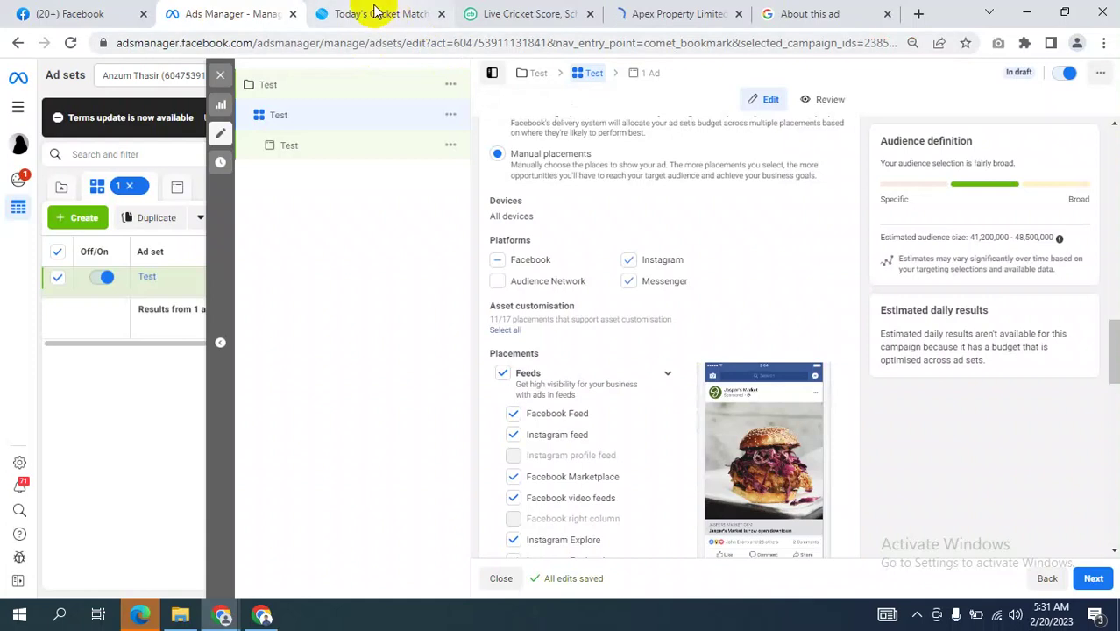
pyautogui.click(363, 12)
pyautogui.click(241, 7)
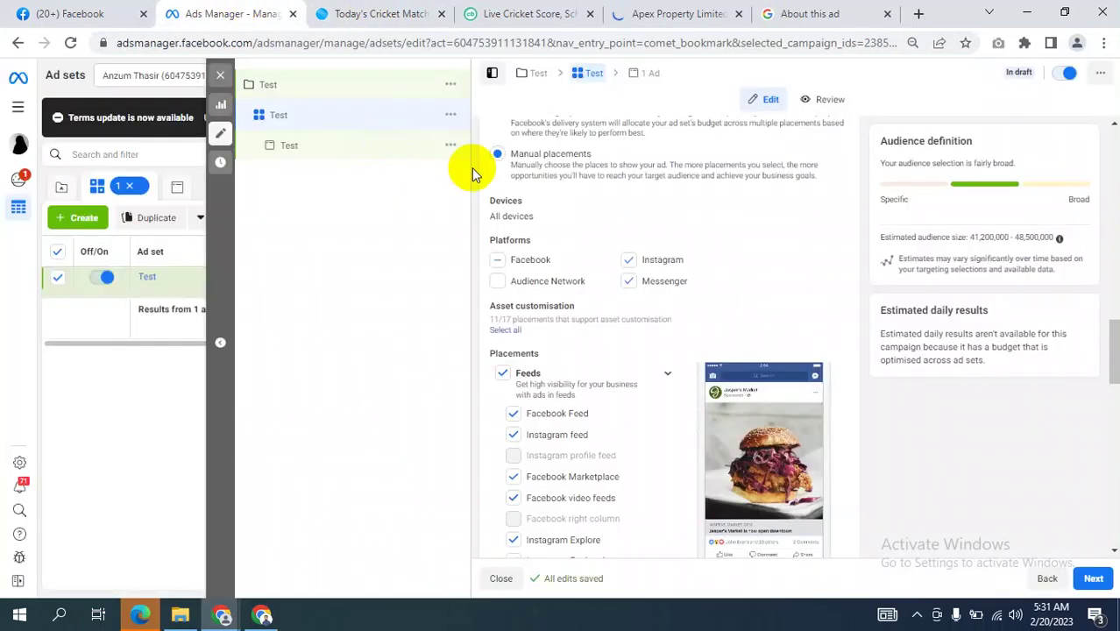
# - Review the ad set's manual placement settings, from the selected platforms and feeds down to the brand safety options
pyautogui.scroll(3, 884, 309)
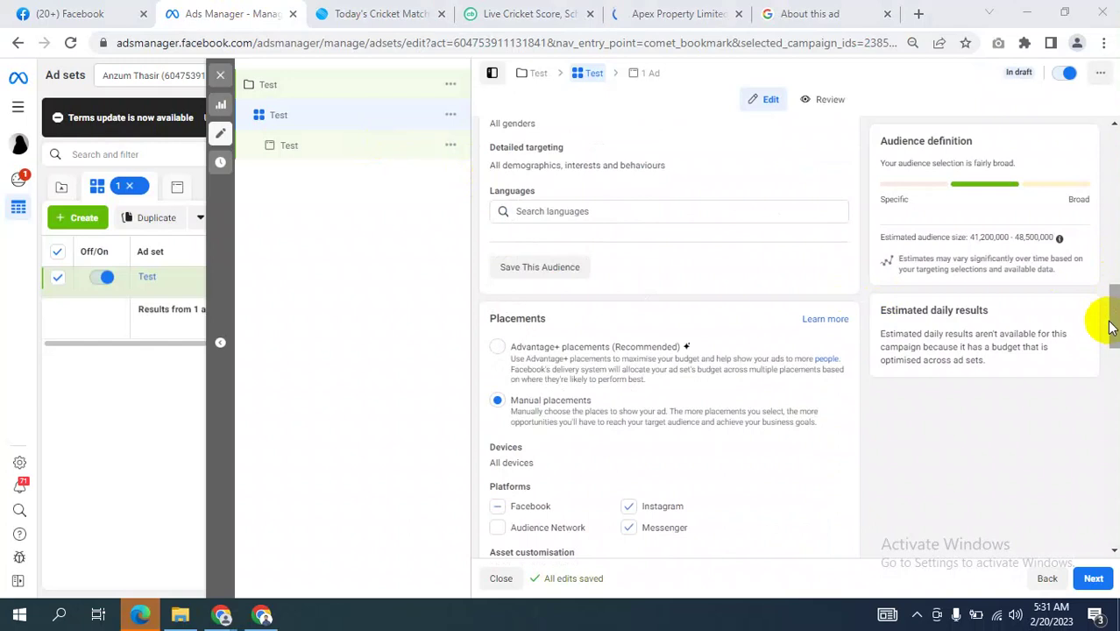
pyautogui.scroll(-2, 613, 377)
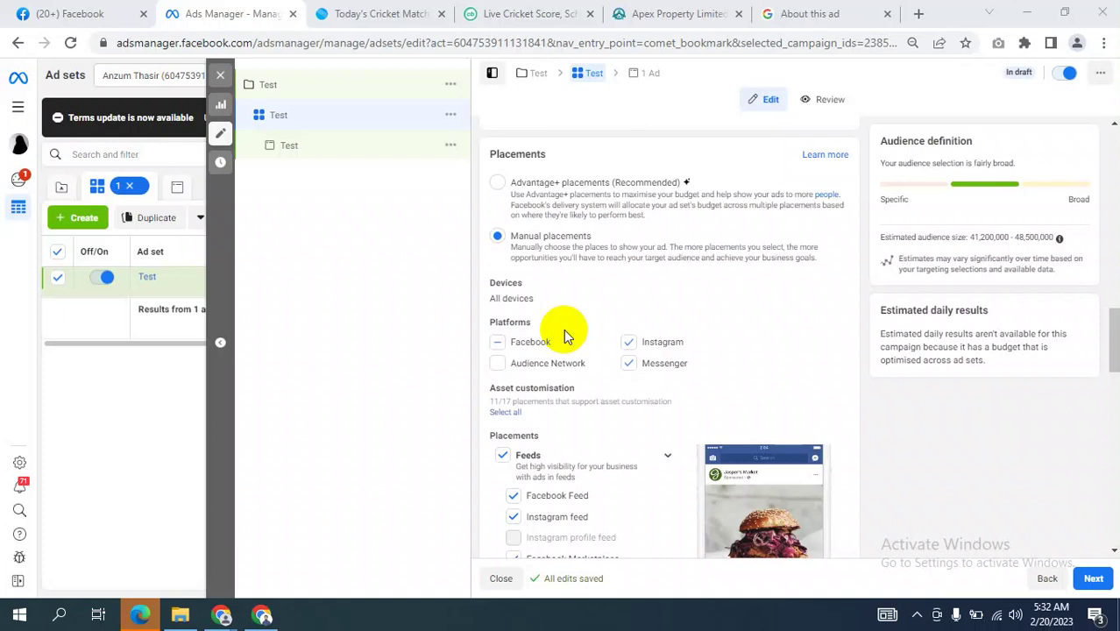
pyautogui.scroll(-4, 670, 370)
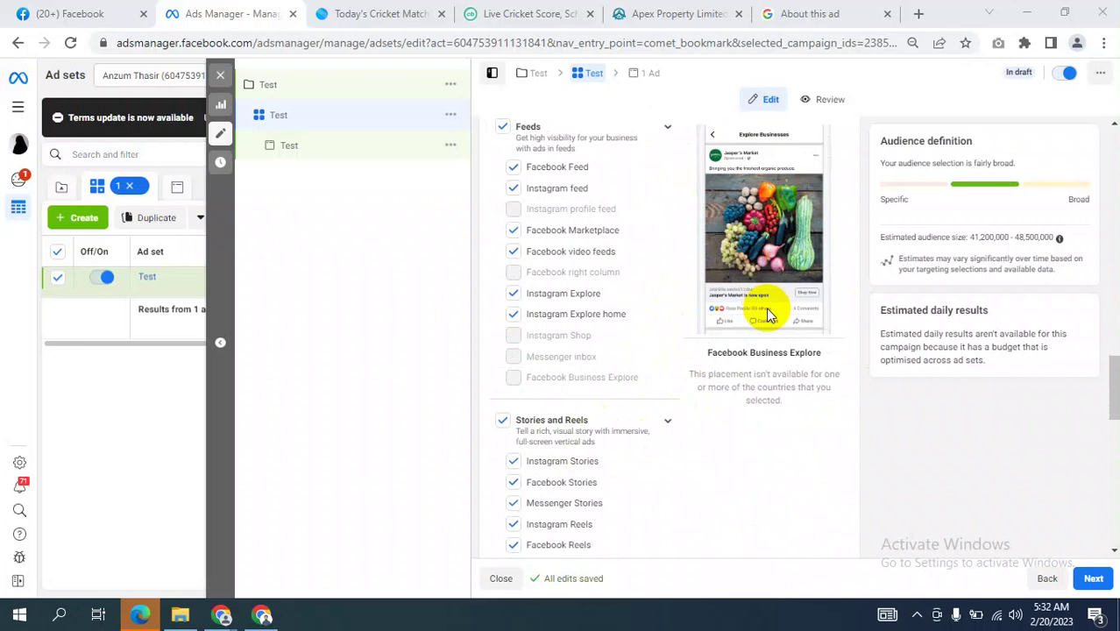
pyautogui.scroll(2, 751, 387)
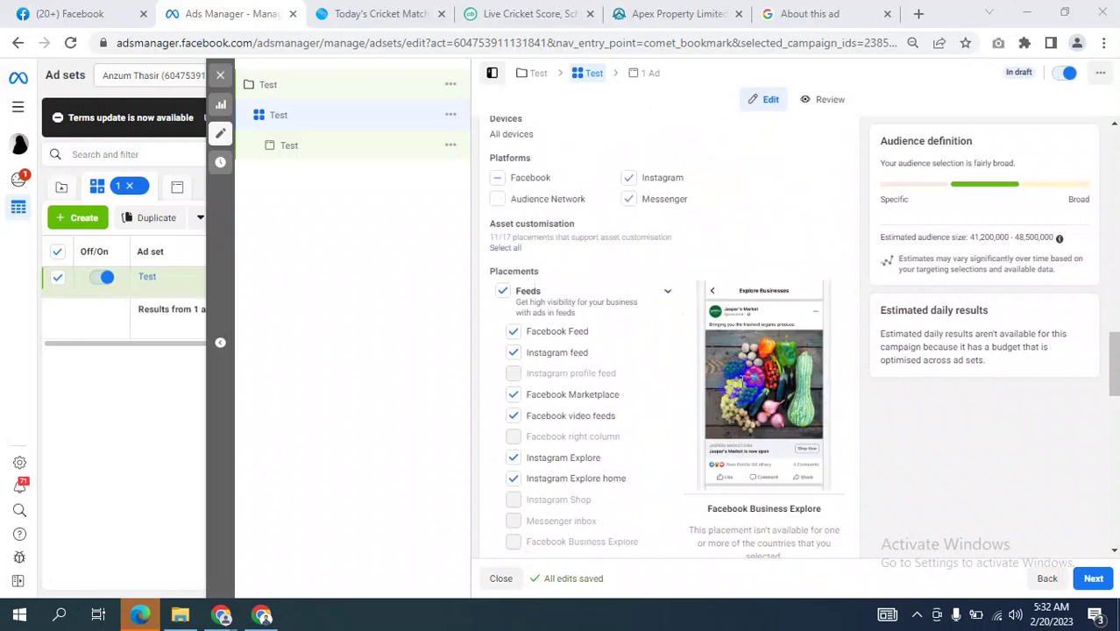
pyautogui.scroll(1, 771, 223)
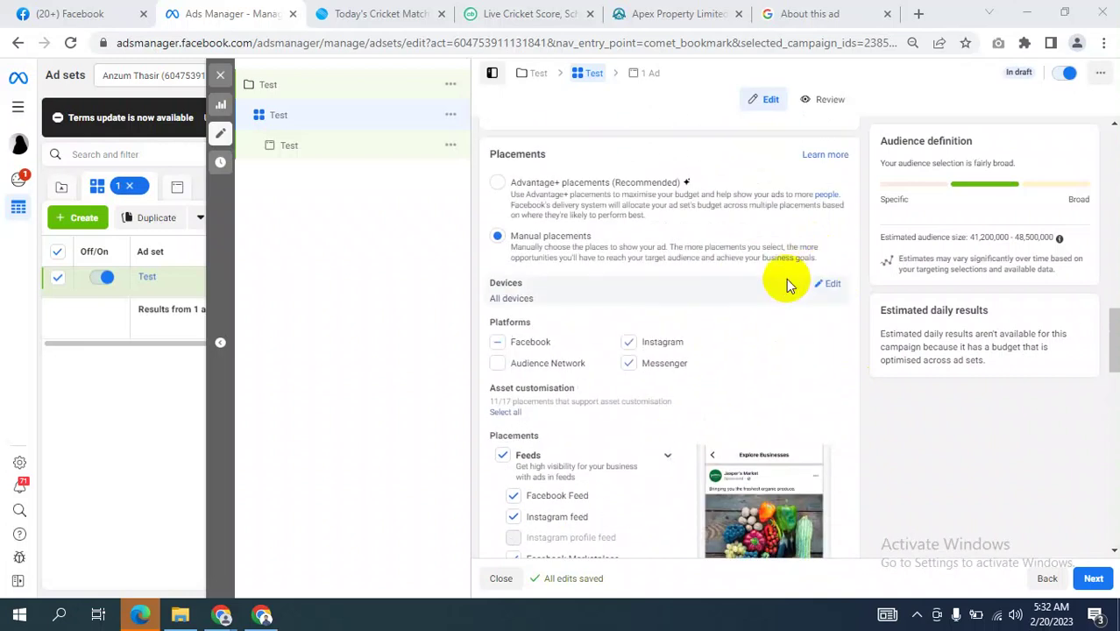
pyautogui.scroll(-1, 835, 258)
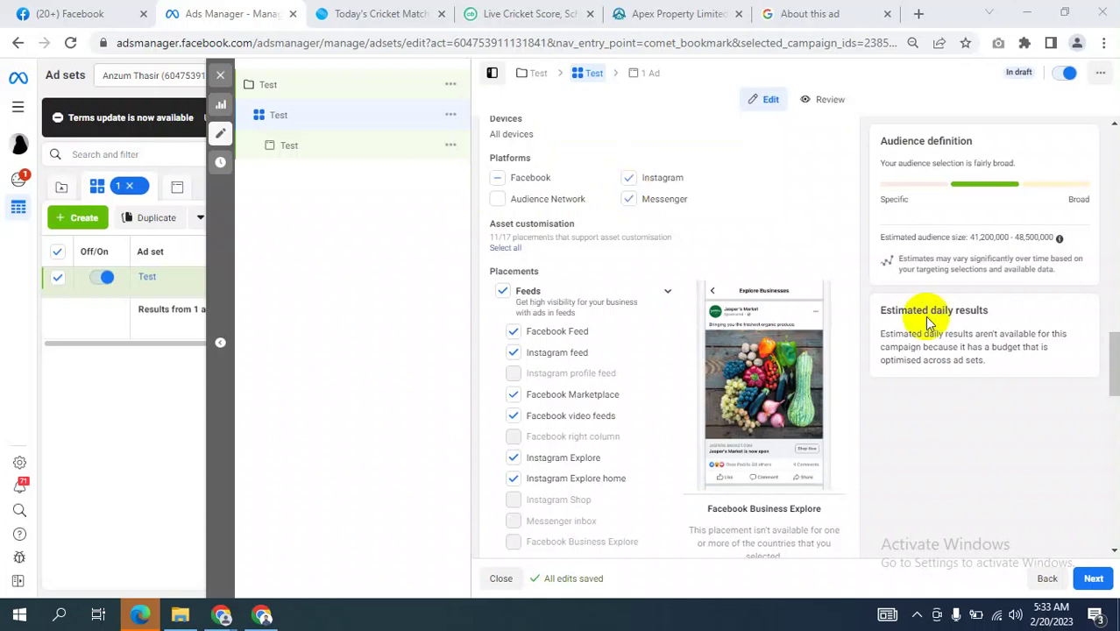
pyautogui.scroll(-2, 887, 388)
pyautogui.scroll(-2, 887, 390)
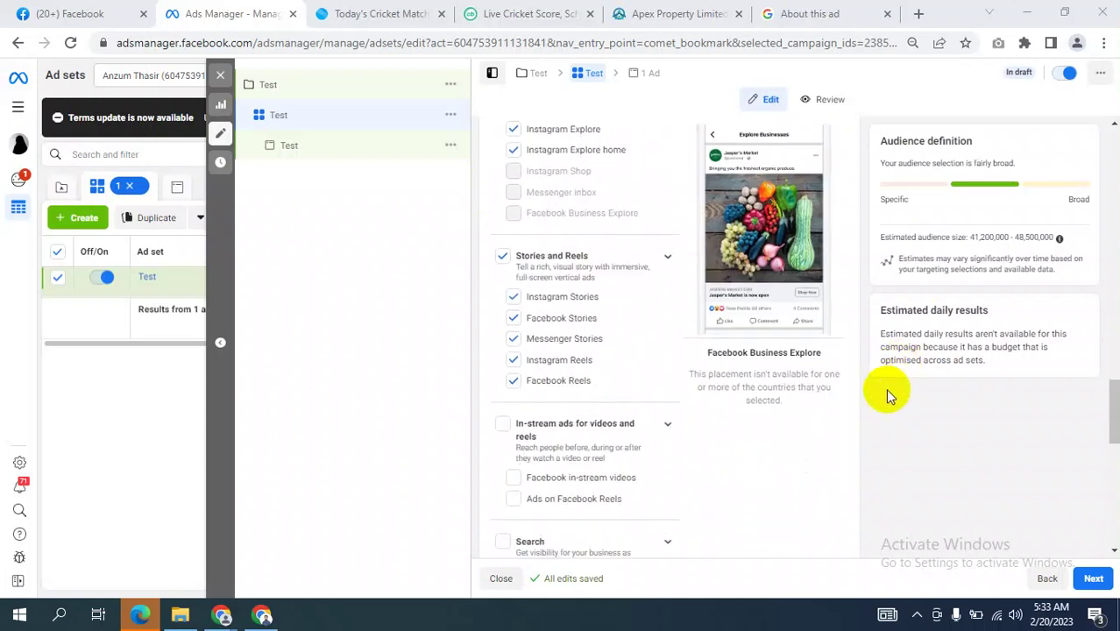
pyautogui.scroll(3, 554, 272)
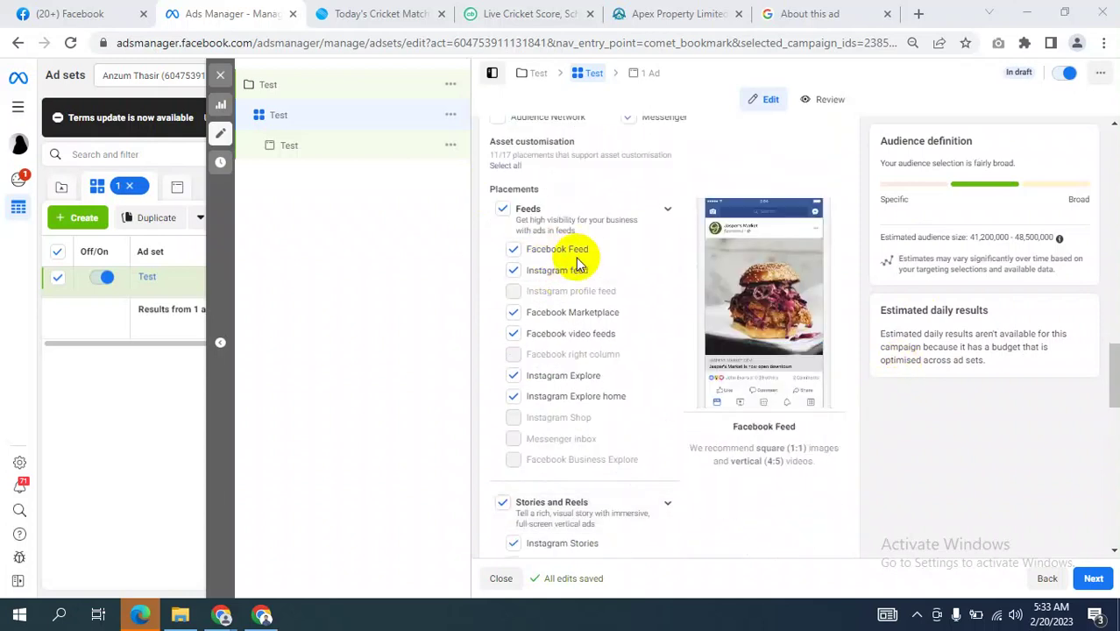
pyautogui.scroll(-10, 935, 413)
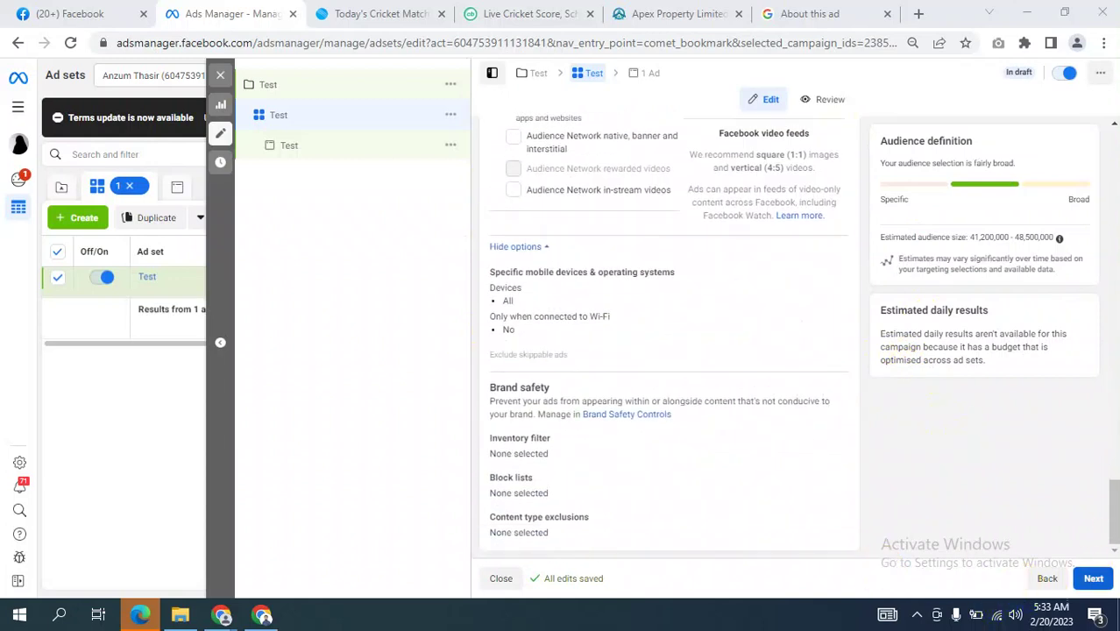
# - Continue to the ad level and check the Instagram account choice under the ad's identity settings
pyautogui.click(1093, 580)
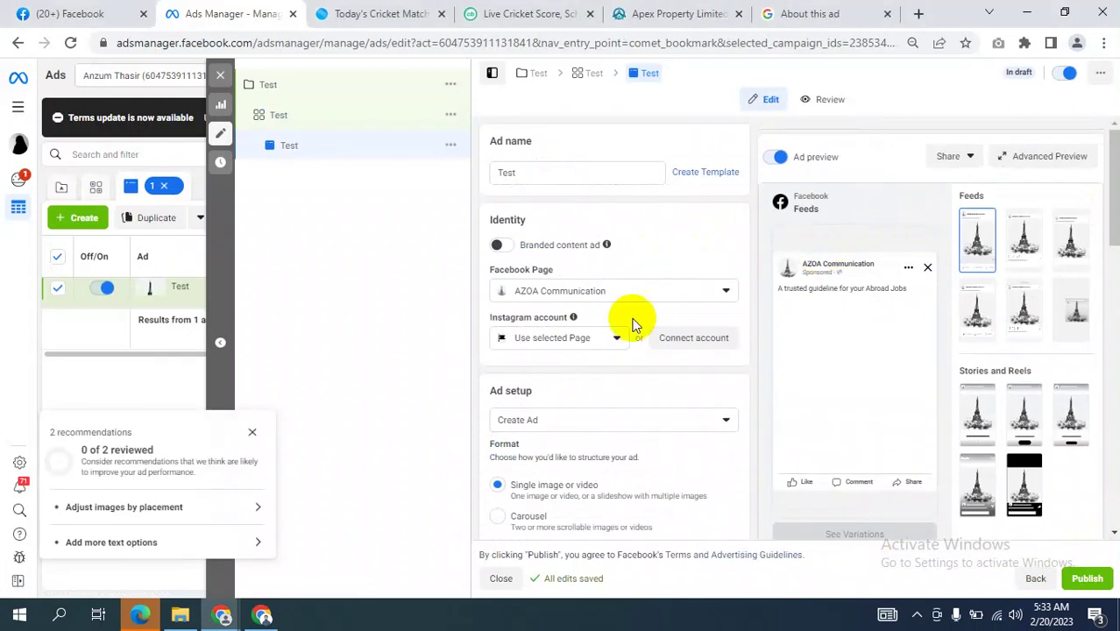
pyautogui.click(589, 338)
pyautogui.click(591, 342)
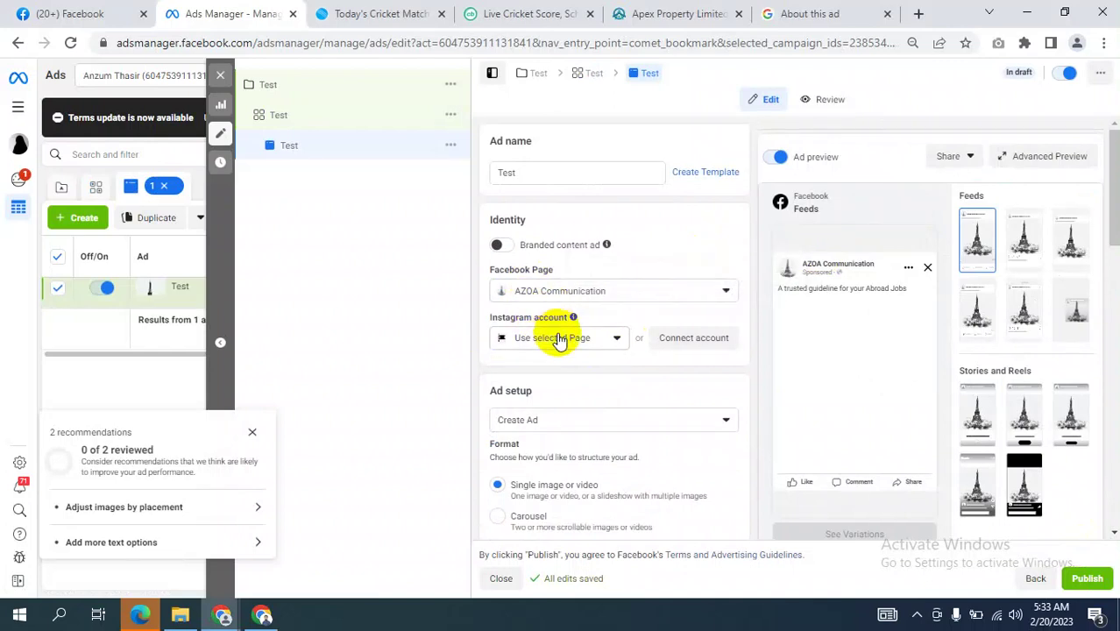
pyautogui.click(586, 343)
# - Return to the Test ad set and remove Instagram from its manual placement platforms
pyautogui.click(278, 116)
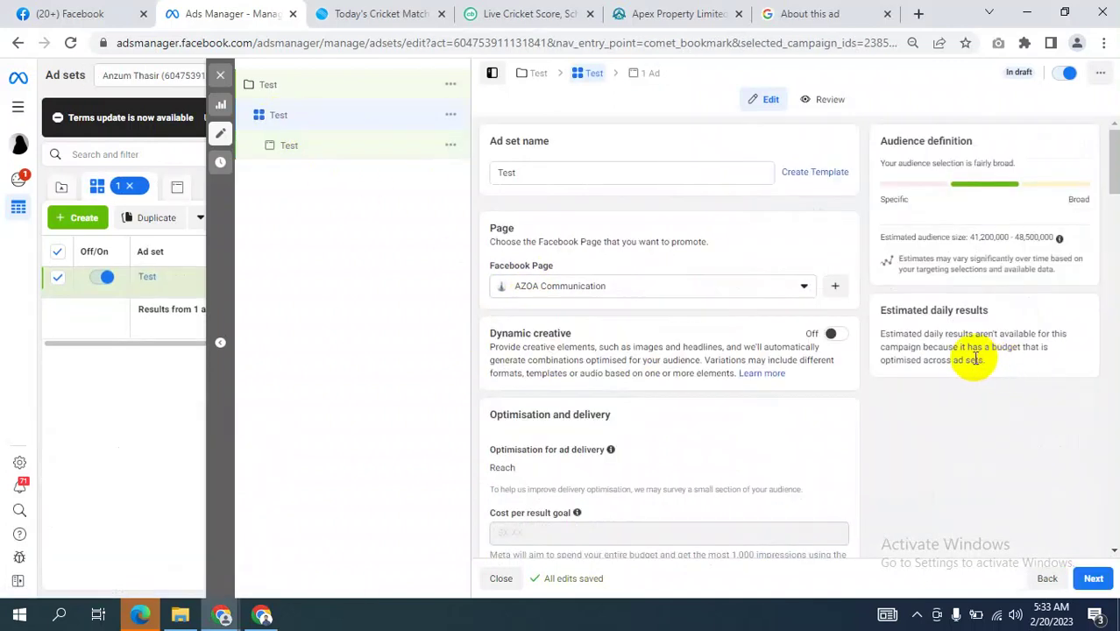
pyautogui.scroll(-5, 975, 359)
pyautogui.scroll(-10, 975, 360)
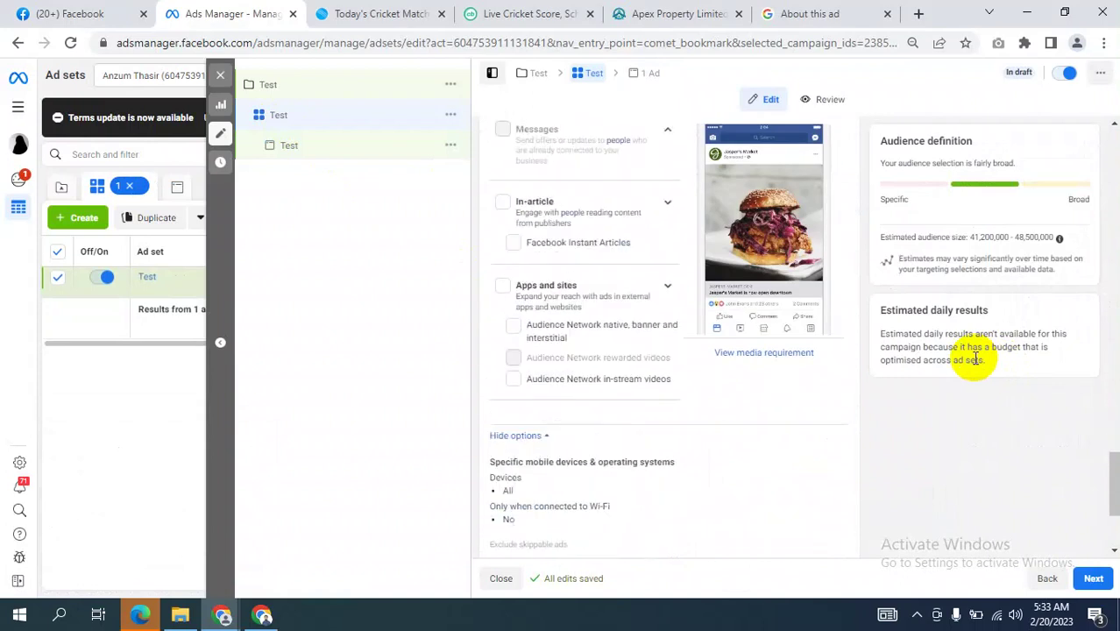
pyautogui.scroll(10, 917, 359)
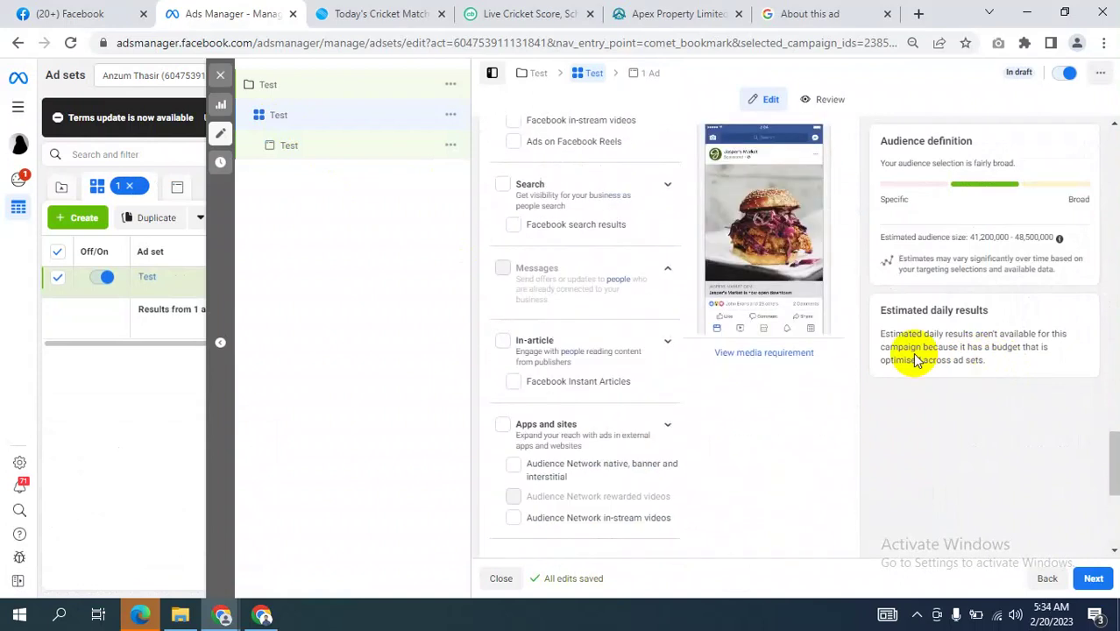
pyautogui.scroll(1, 736, 346)
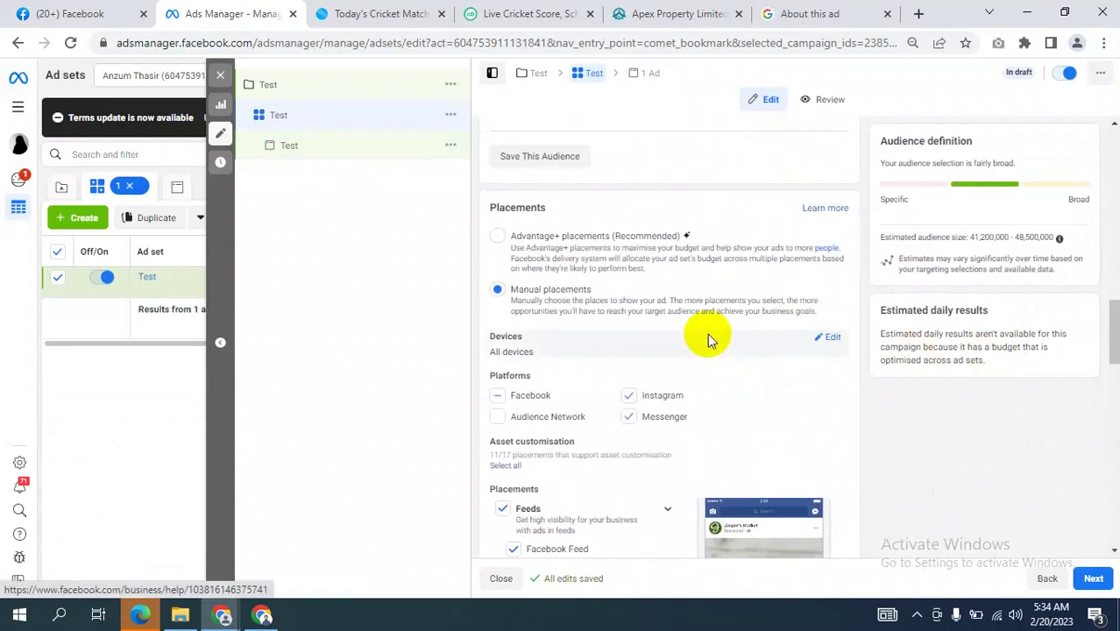
pyautogui.click(631, 397)
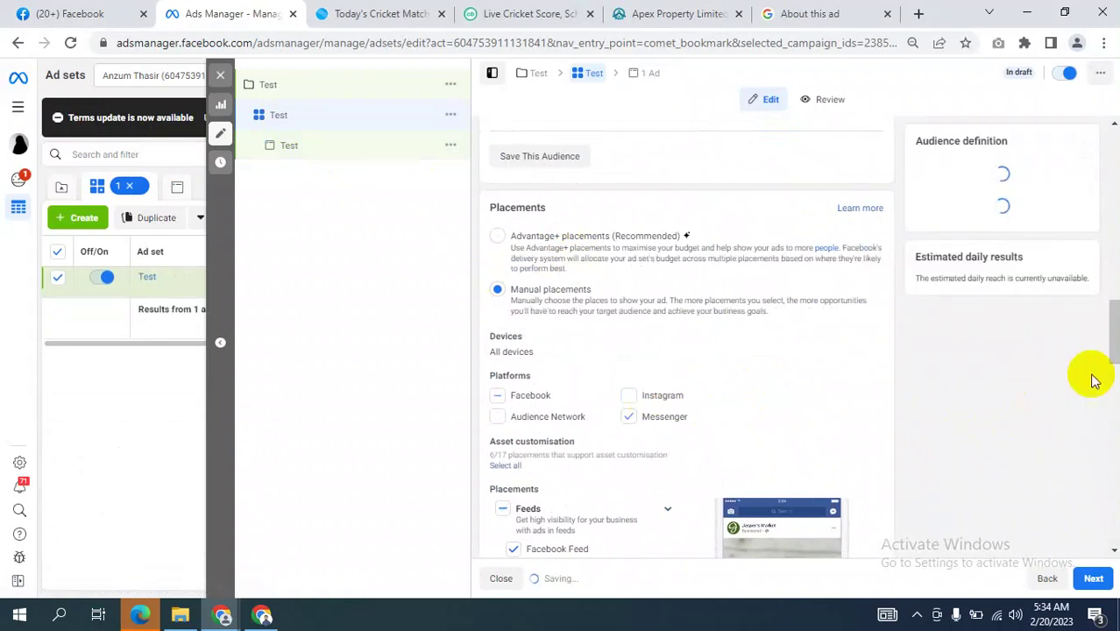
# - Continue to the ad level and show the available Ad setup options
pyautogui.moveTo(1110, 329); pyautogui.dragTo(1109, 511)
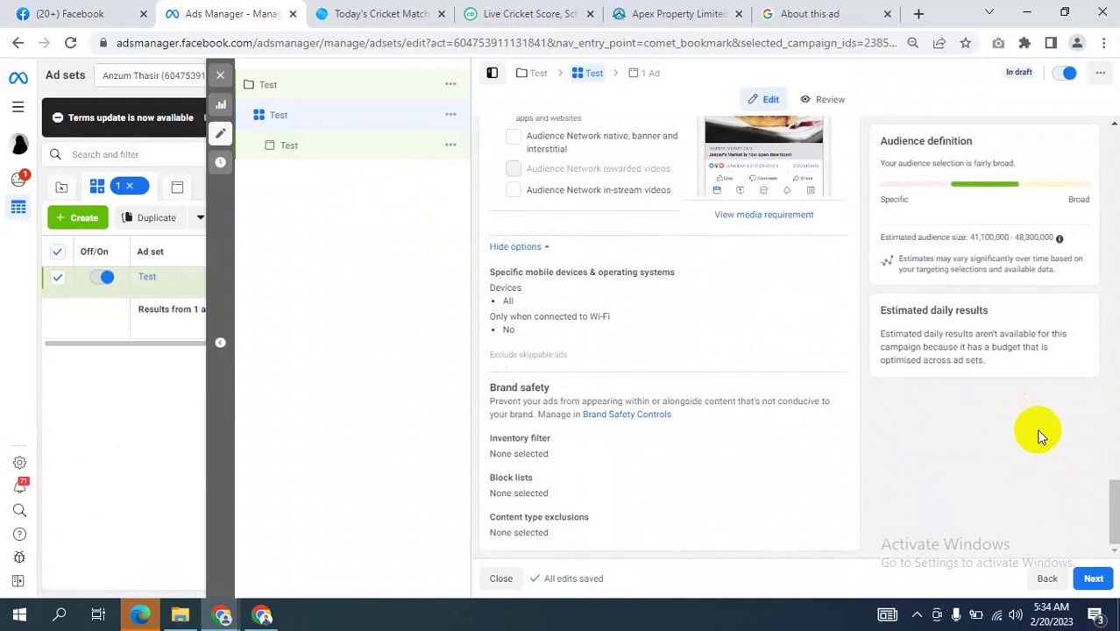
pyautogui.click(1098, 578)
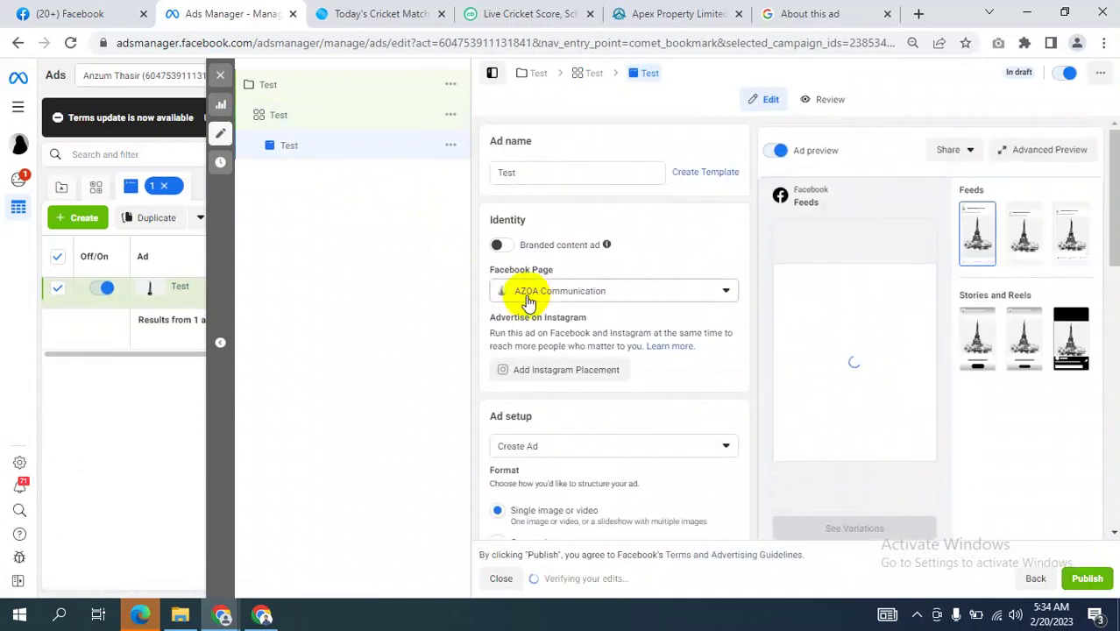
pyautogui.scroll(-3, 719, 264)
pyautogui.scroll(2, 718, 265)
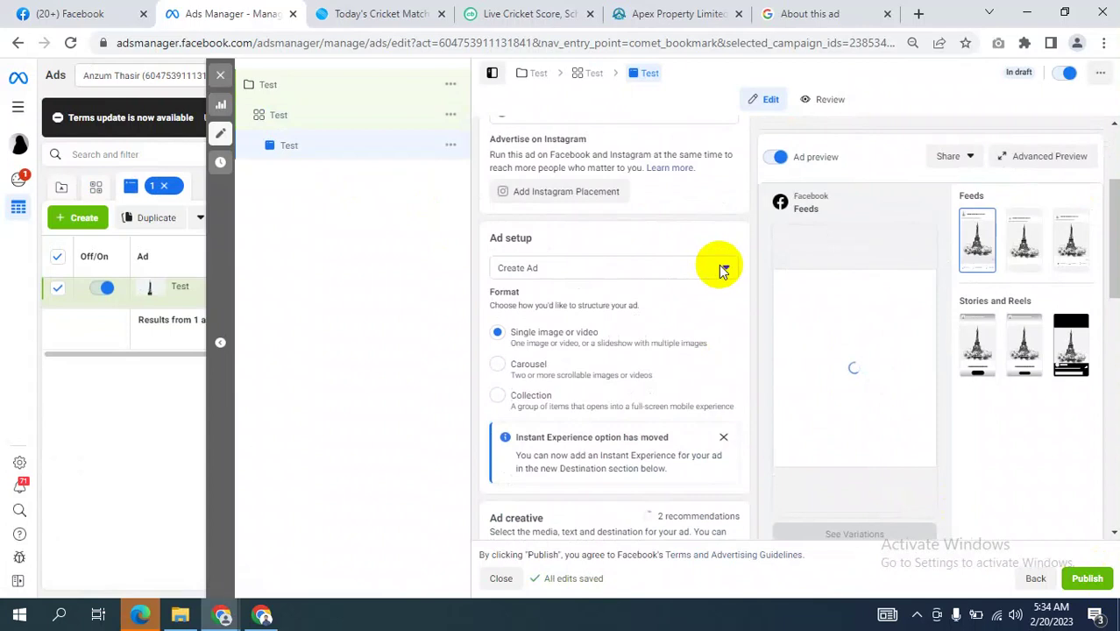
pyautogui.click(533, 368)
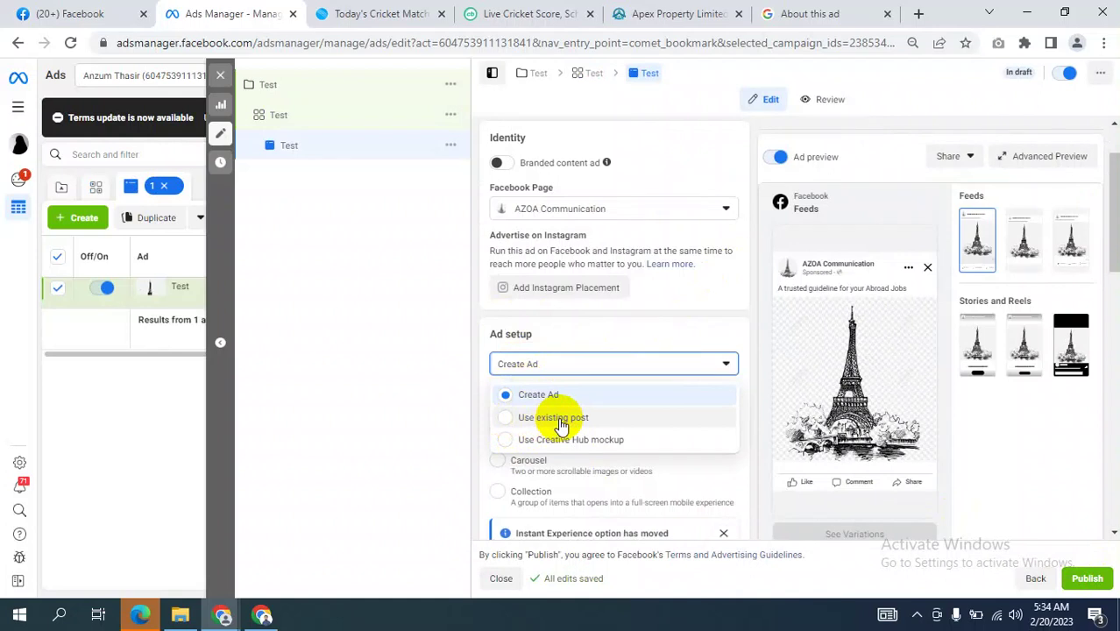
# - Mute and unmute the microphone in the Google Meet call, and return to Ads Manager, dismissing the presenting notification
pyautogui.moveTo(222, 616)
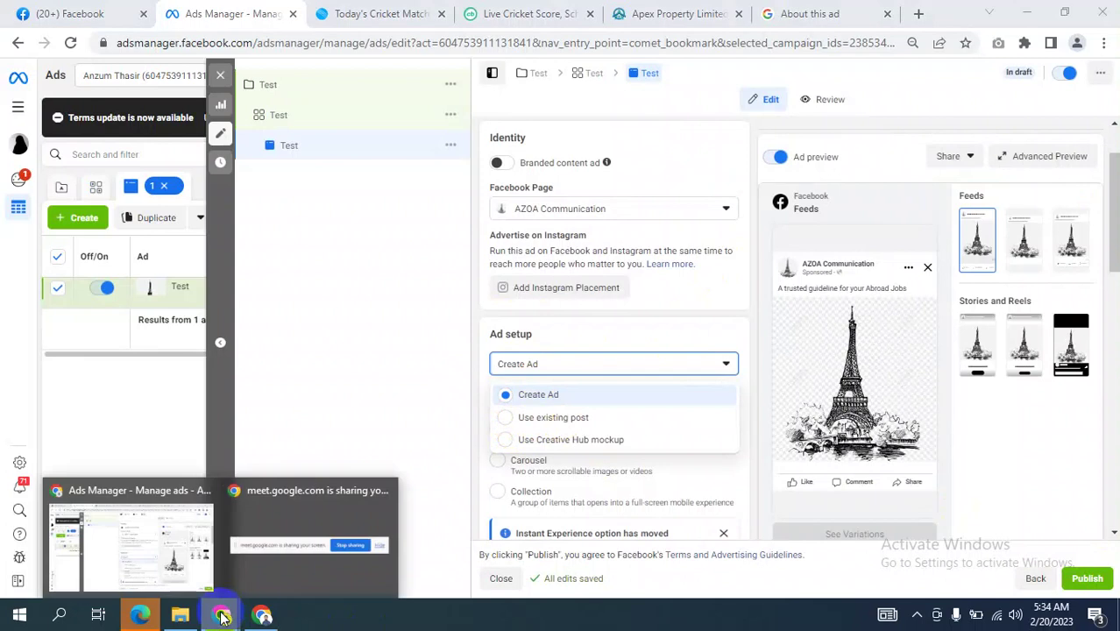
pyautogui.click(308, 539)
pyautogui.click(399, 565)
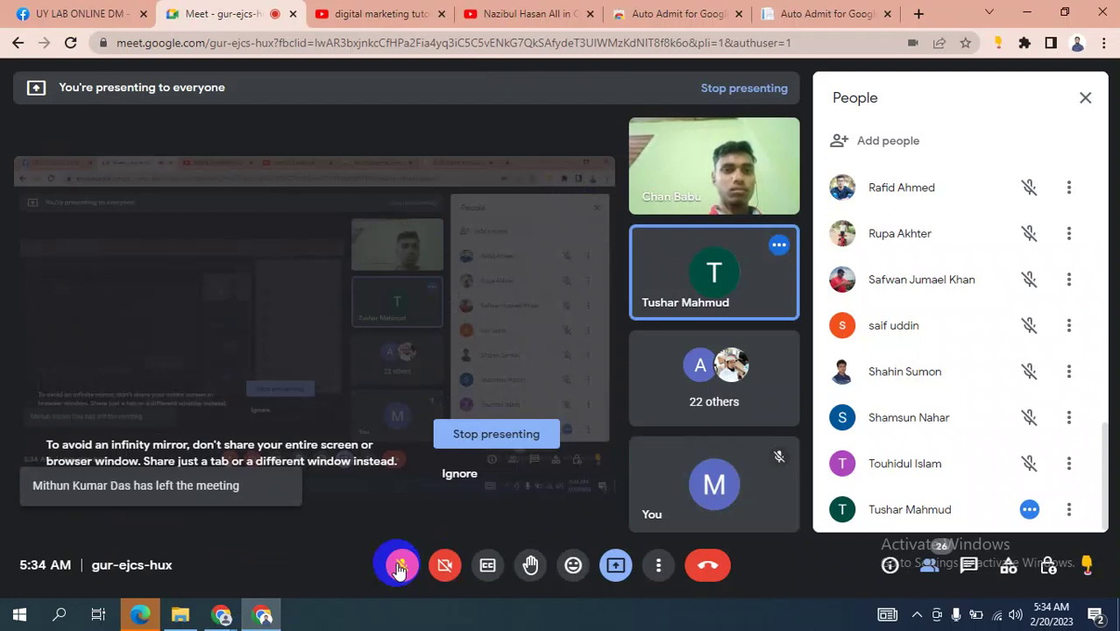
pyautogui.click(399, 568)
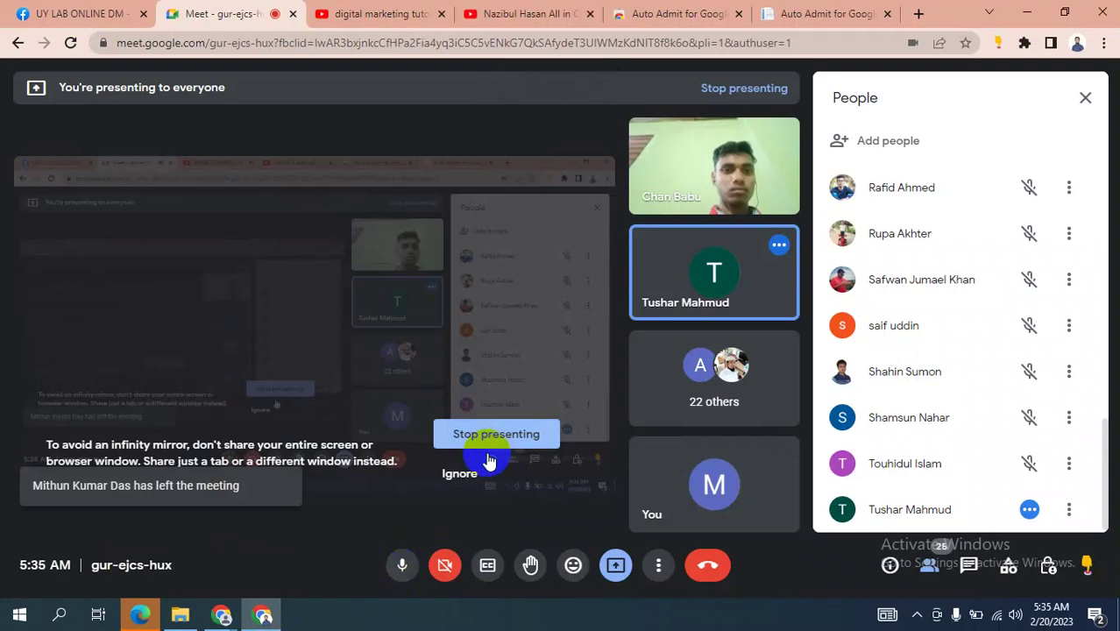
pyautogui.hotkey('alt', 'Tab')
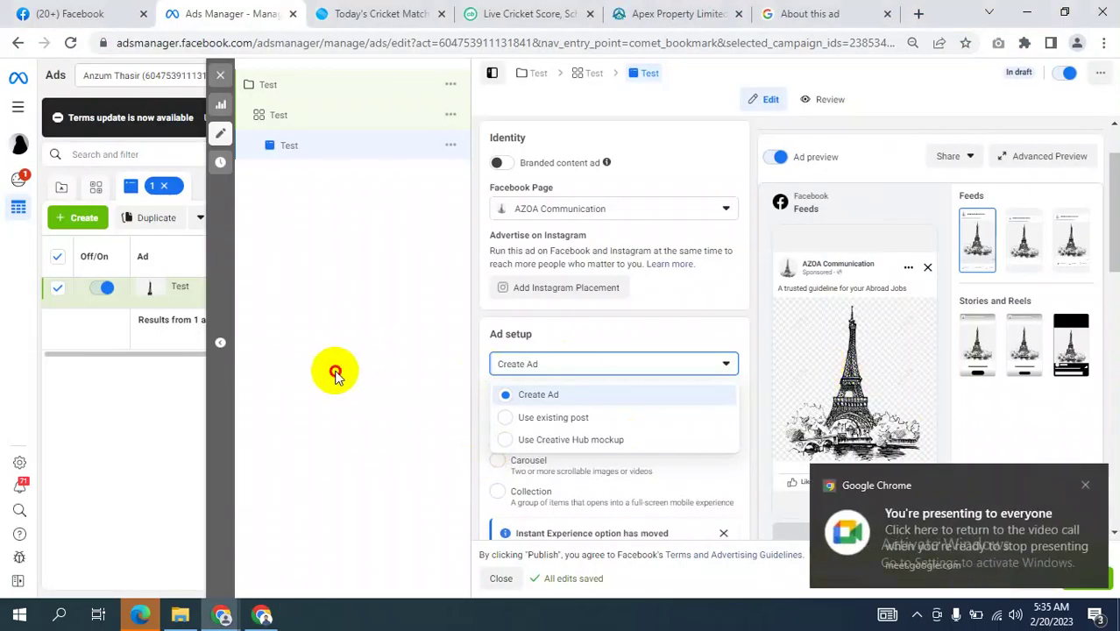
pyautogui.click(334, 370)
pyautogui.click(1087, 486)
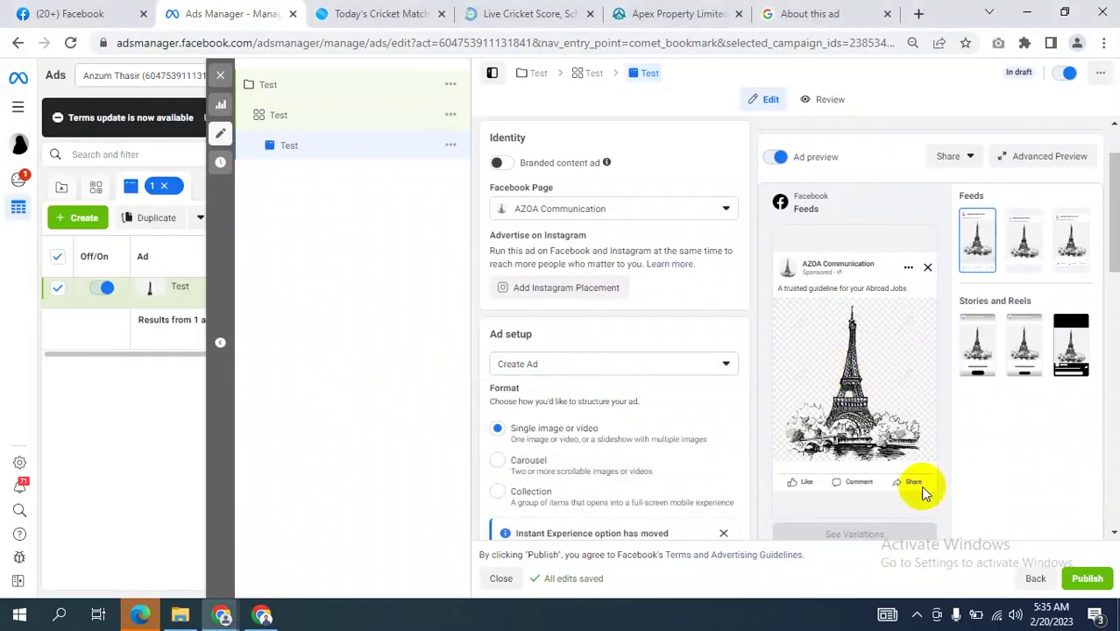
# - Set the ad setup to Use existing post
pyautogui.scroll(-2, 686, 401)
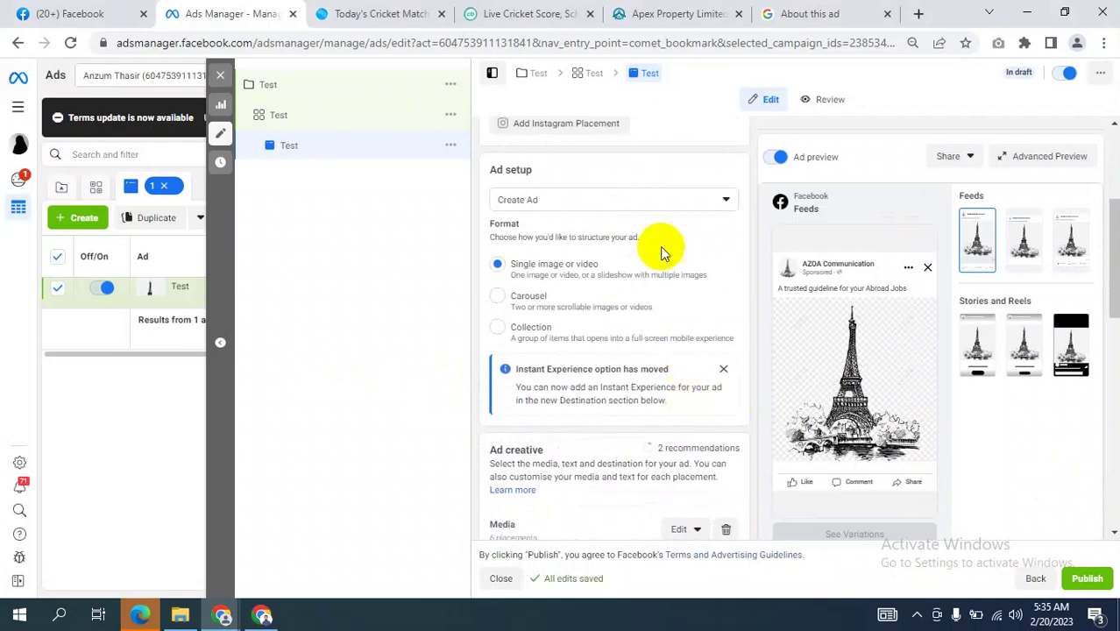
pyautogui.click(633, 200)
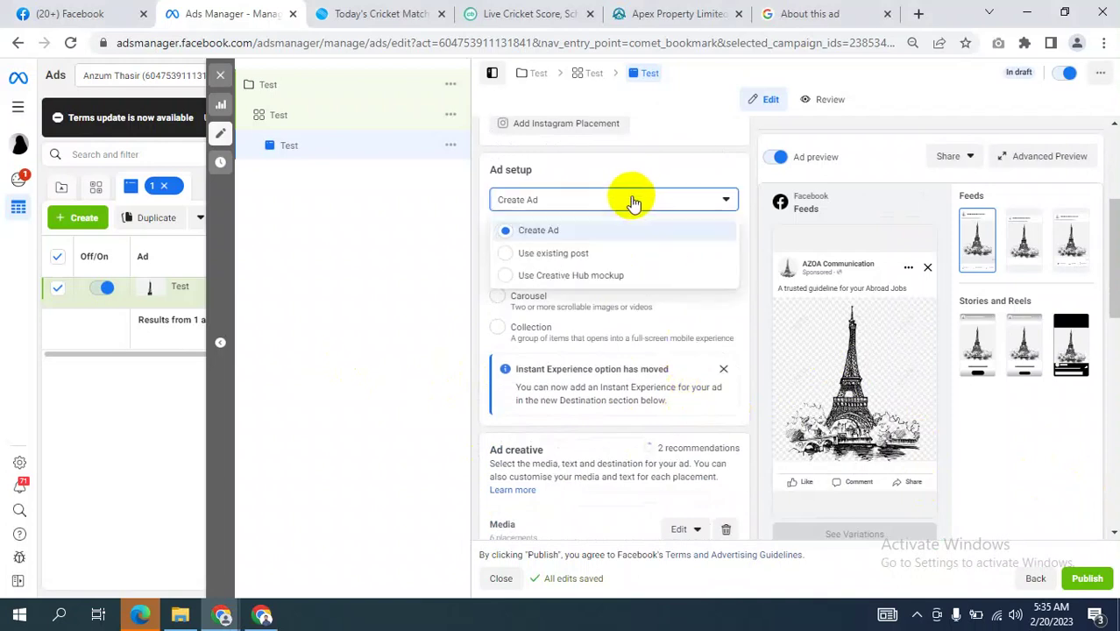
pyautogui.click(549, 256)
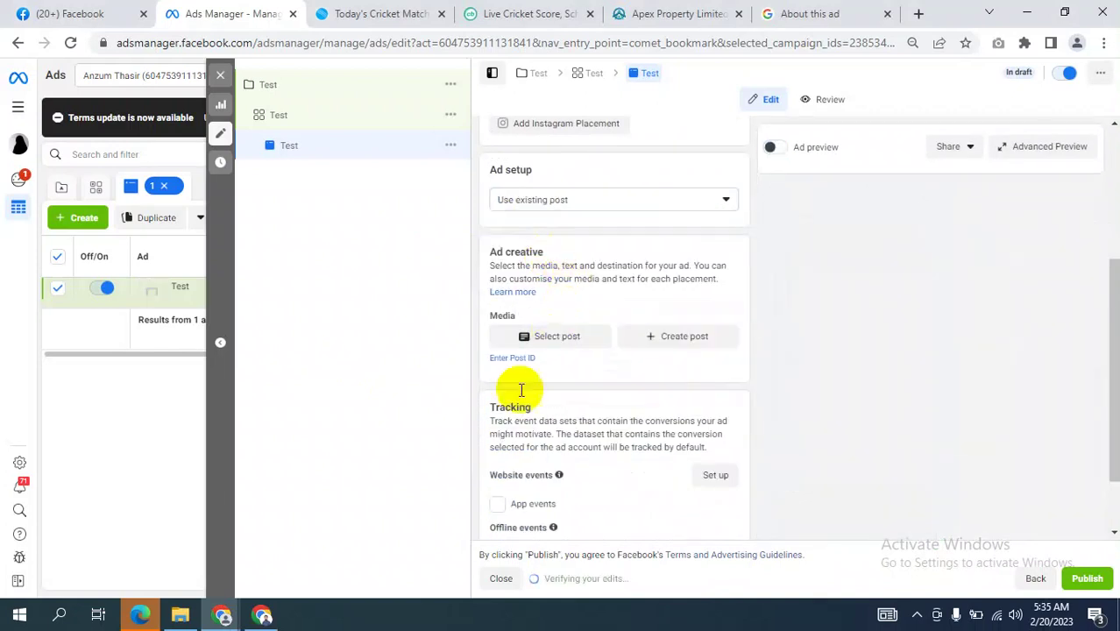
# - Switch to the Google Meet call, turn the microphone off and on again, and go back to the ad's creative settings
pyautogui.moveTo(222, 618)
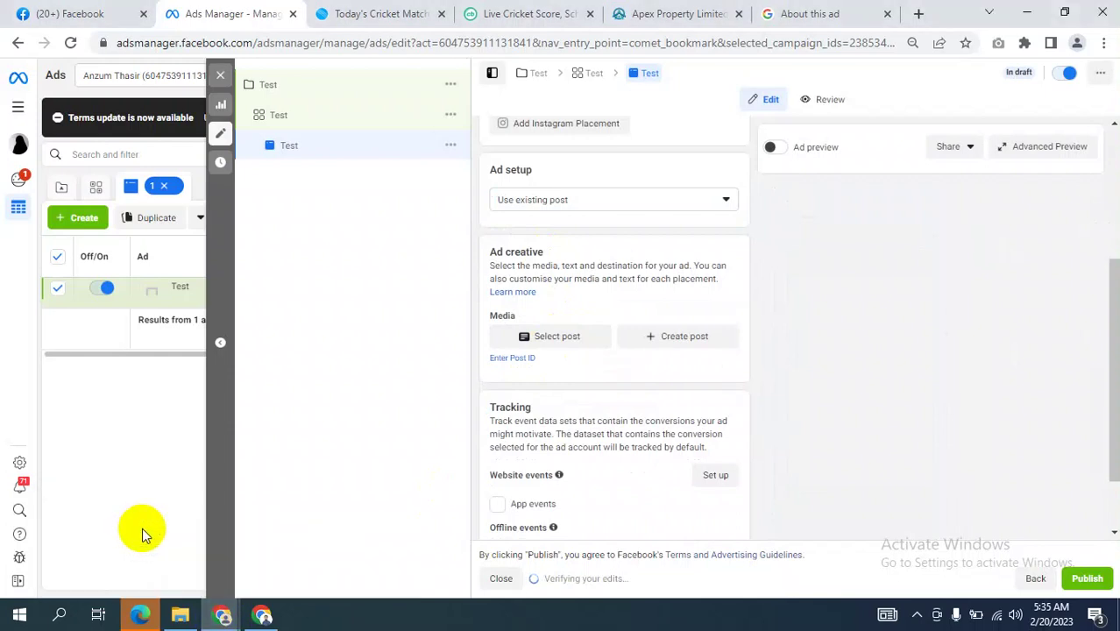
pyautogui.click(262, 618)
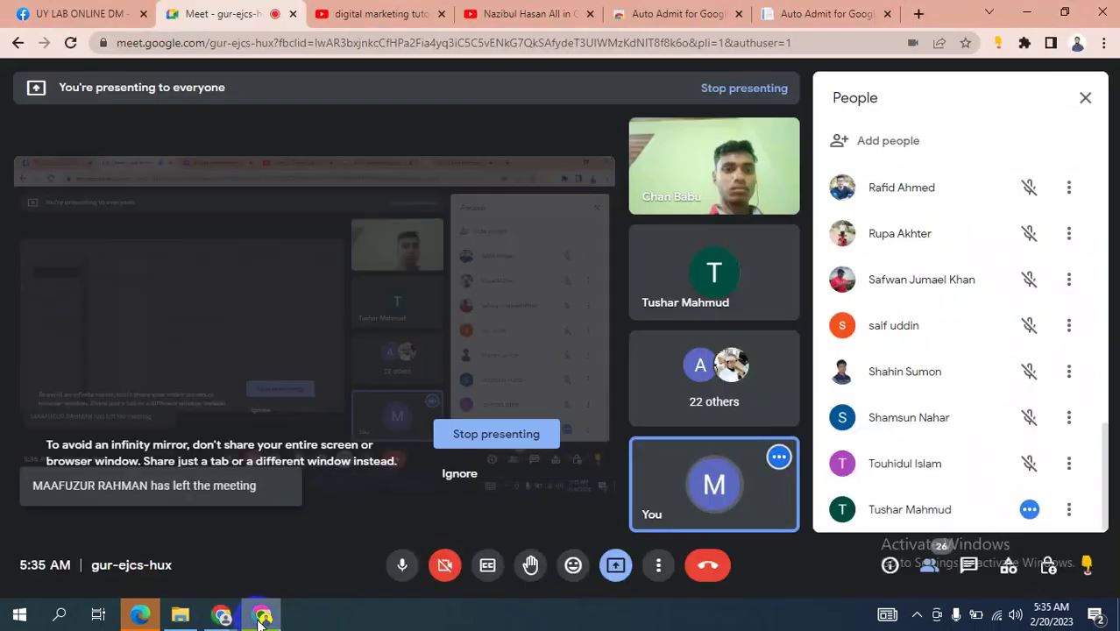
pyautogui.click(400, 563)
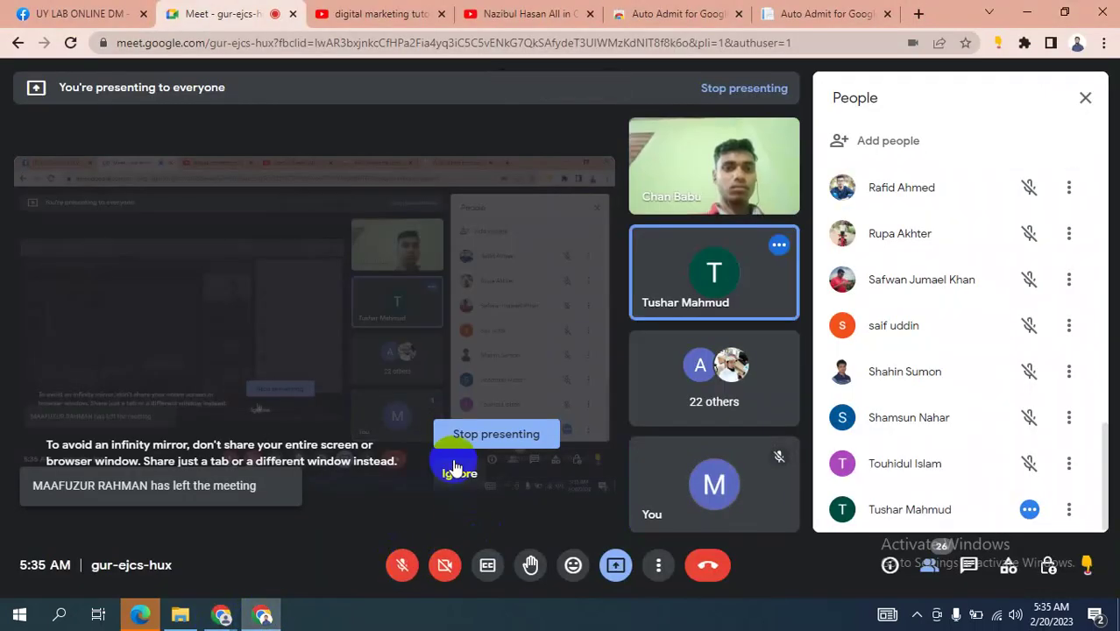
pyautogui.click(397, 565)
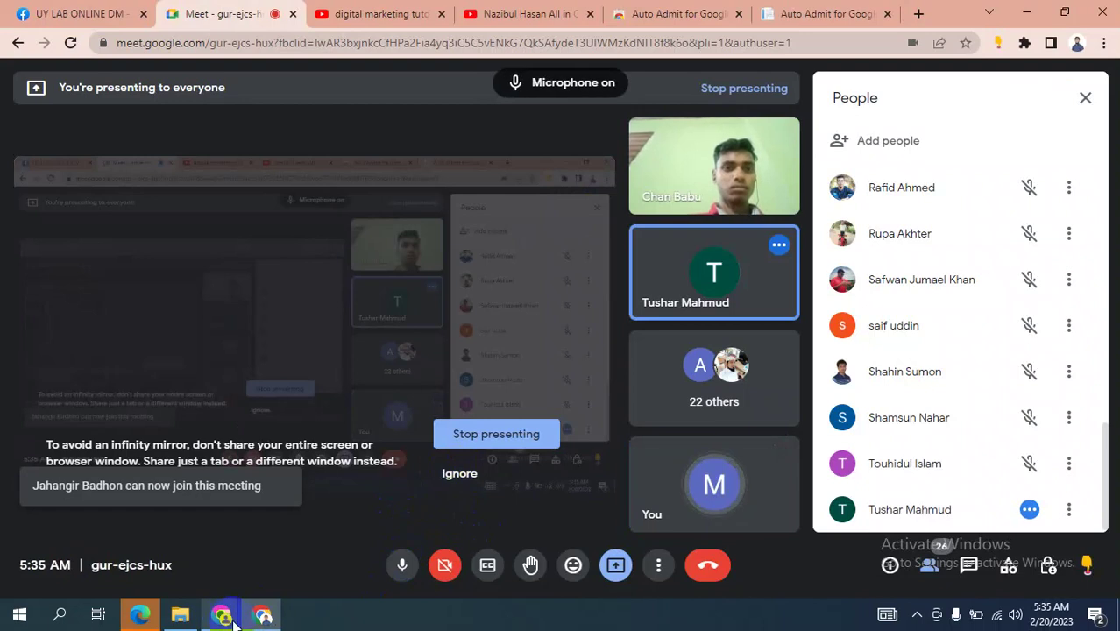
pyautogui.moveTo(222, 617)
pyautogui.click(137, 551)
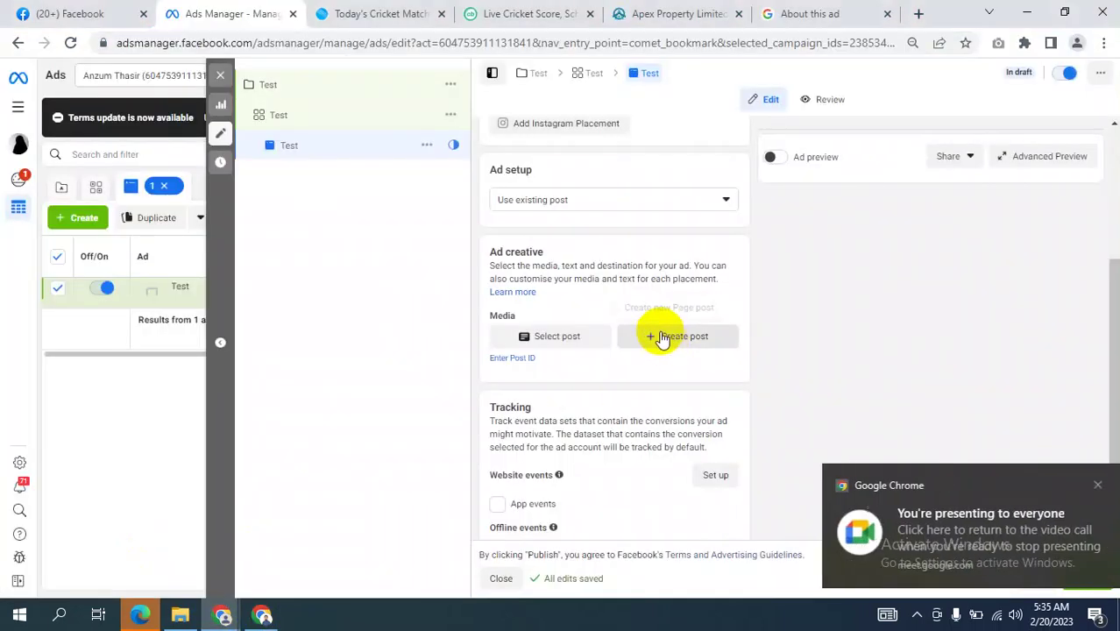
# - Select Probashi News's cover photo as the ad's existing Facebook post and check the requirements for adding a call to action
pyautogui.click(546, 342)
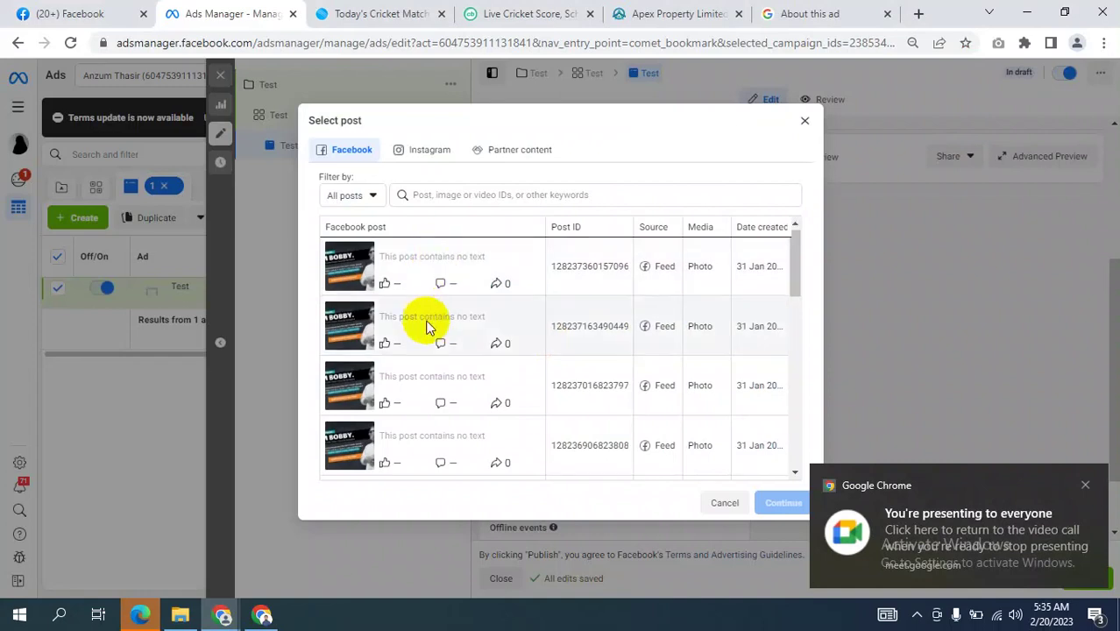
pyautogui.scroll(-5, 430, 320)
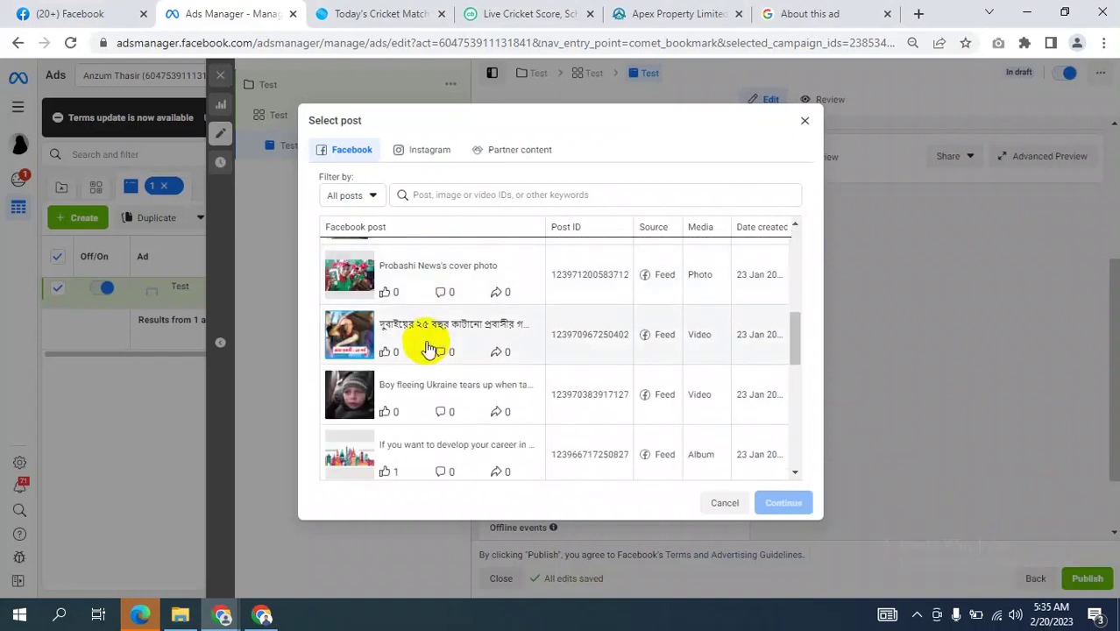
pyautogui.scroll(-2, 430, 337)
pyautogui.scroll(1, 432, 340)
pyautogui.scroll(2, 432, 337)
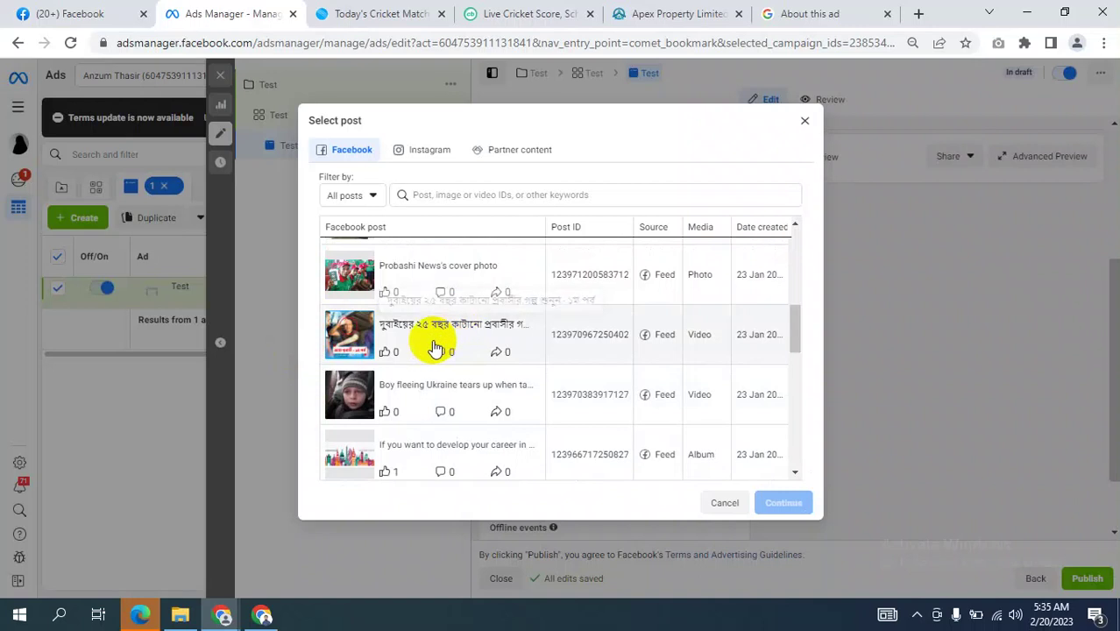
pyautogui.click(425, 328)
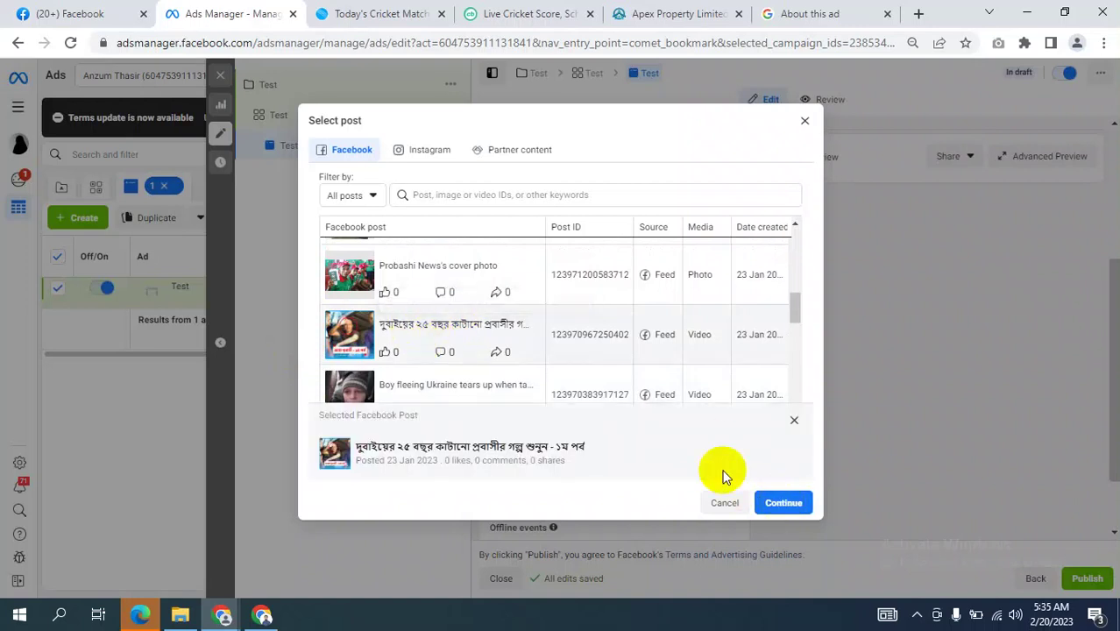
pyautogui.click(402, 277)
pyautogui.click(783, 507)
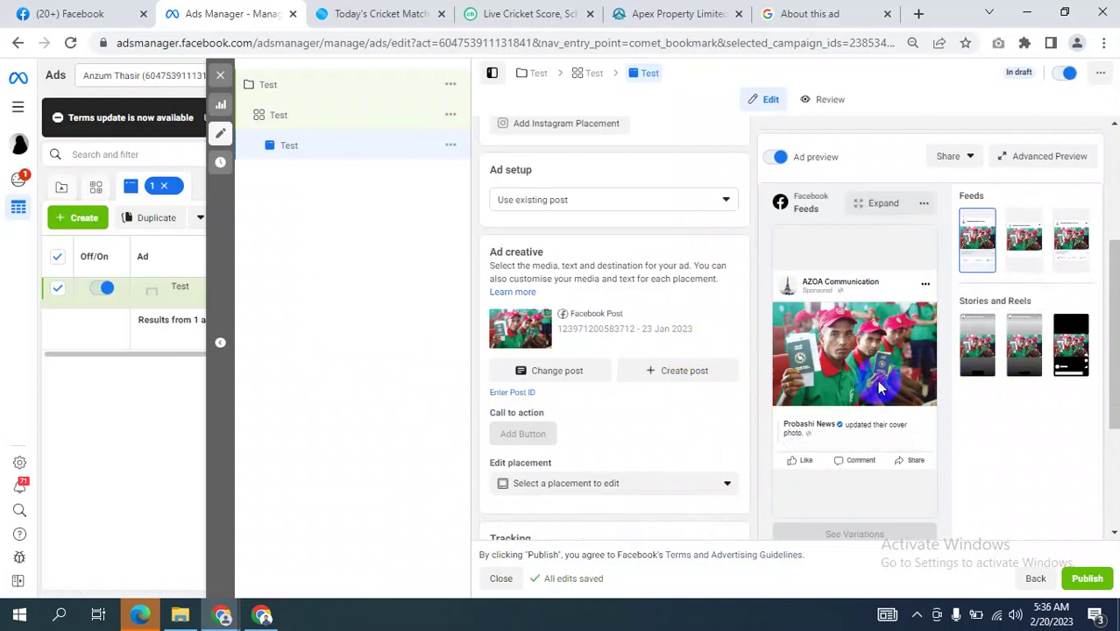
pyautogui.scroll(-1, 692, 385)
pyautogui.scroll(-2, 688, 381)
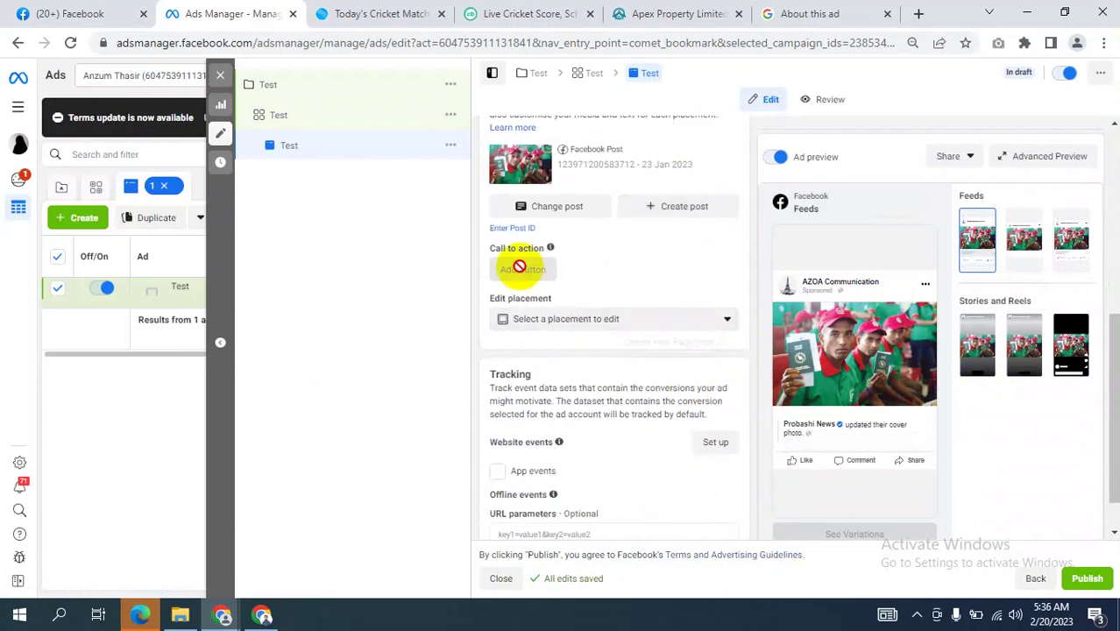
pyautogui.moveTo(518, 265)
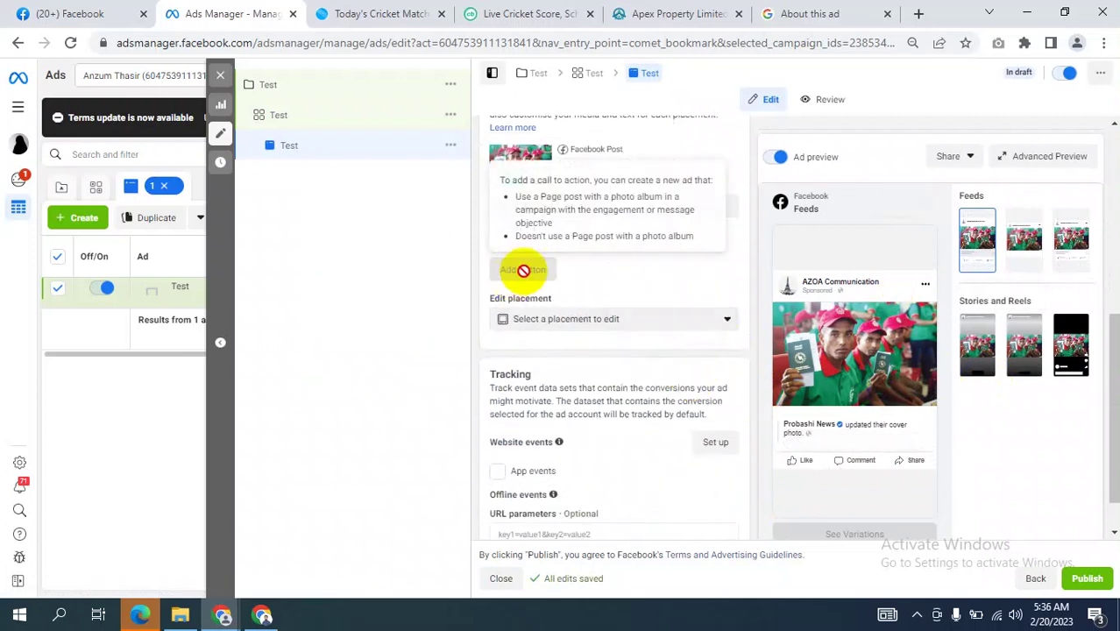
# - Set the Test ad set's Facebook Page to Animal of Love and return to the ad level
pyautogui.click(288, 115)
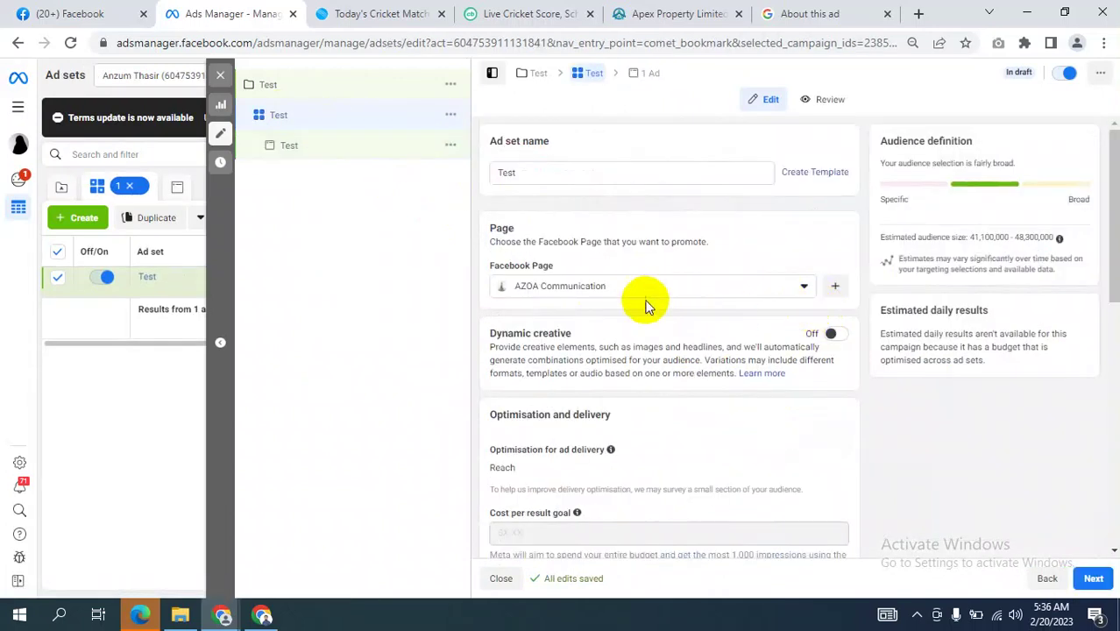
pyautogui.click(642, 296)
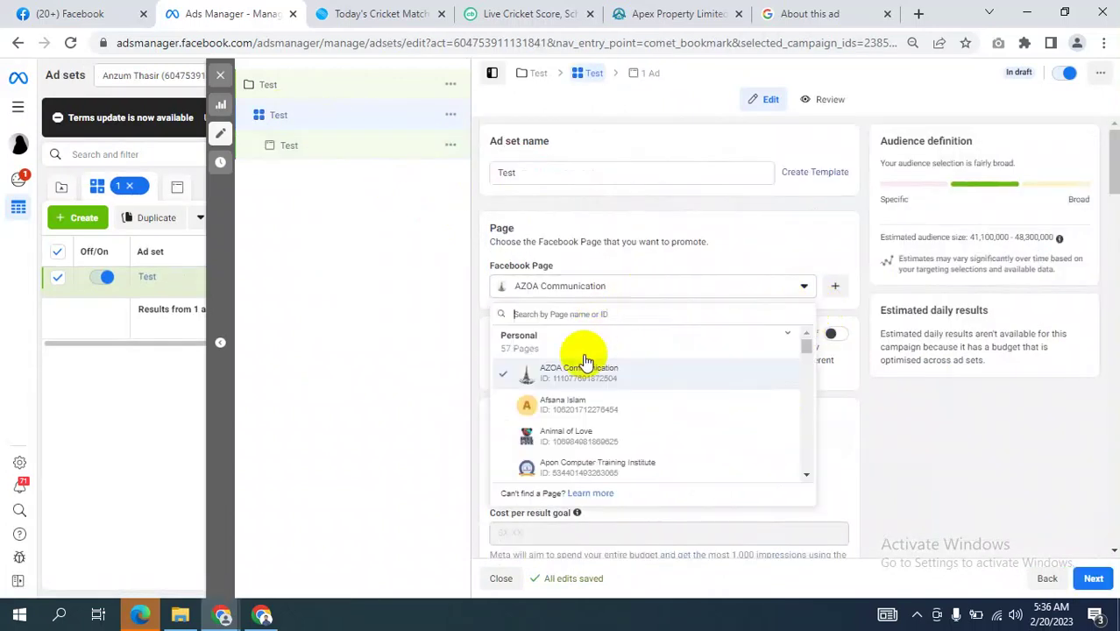
pyautogui.click(592, 438)
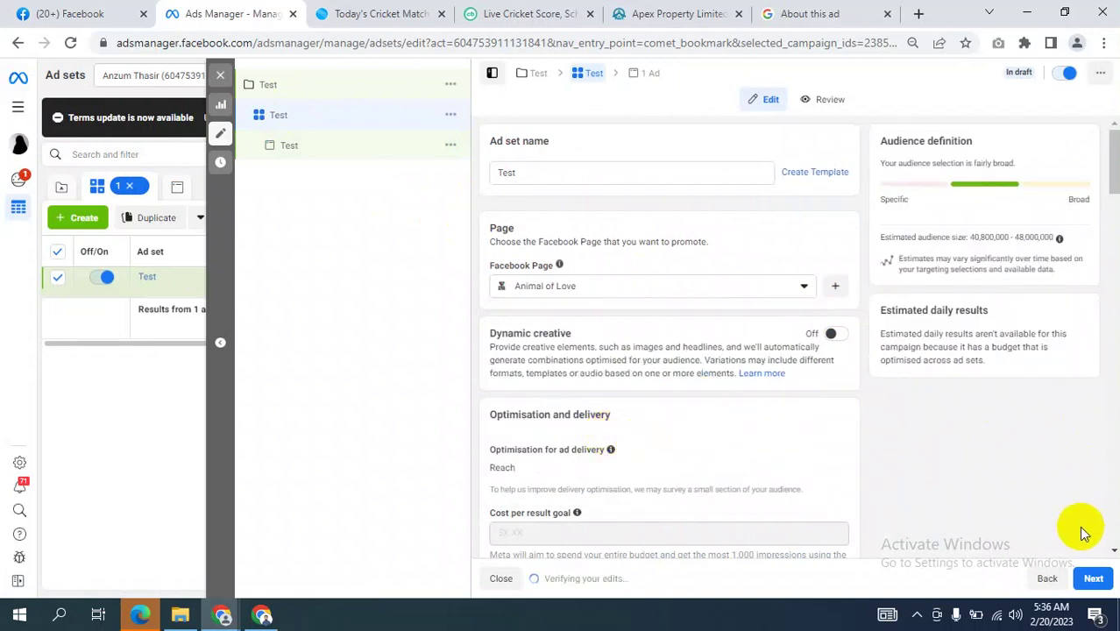
pyautogui.click(1096, 580)
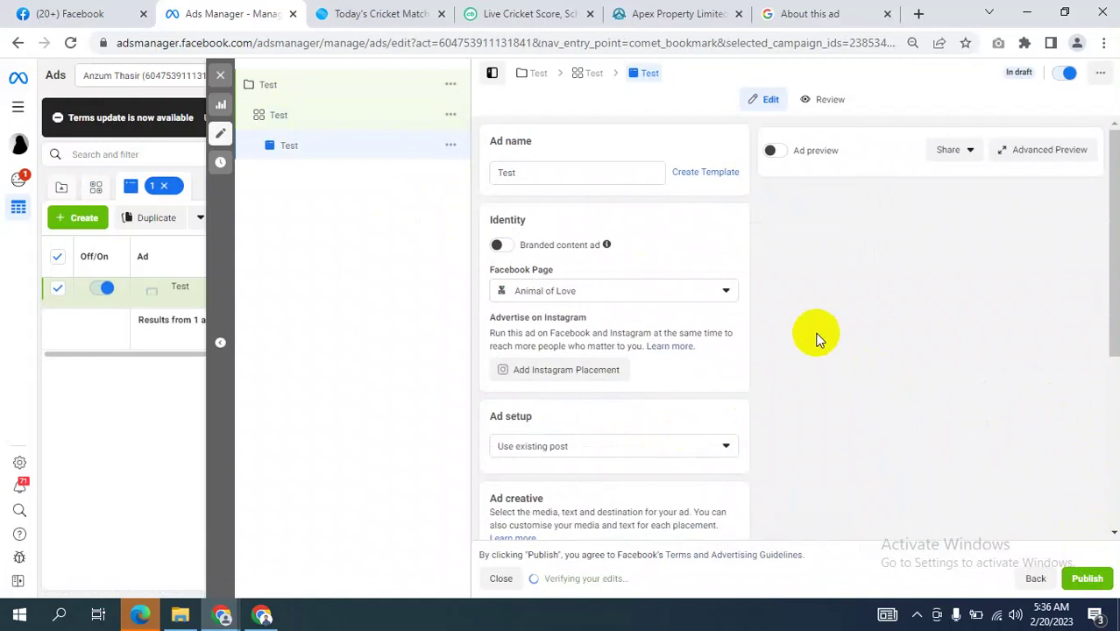
# - Select the 2 Feb 2023 T-shirt post "Show off your love for animals in style" as the ad's existing post
pyautogui.scroll(-2, 815, 340)
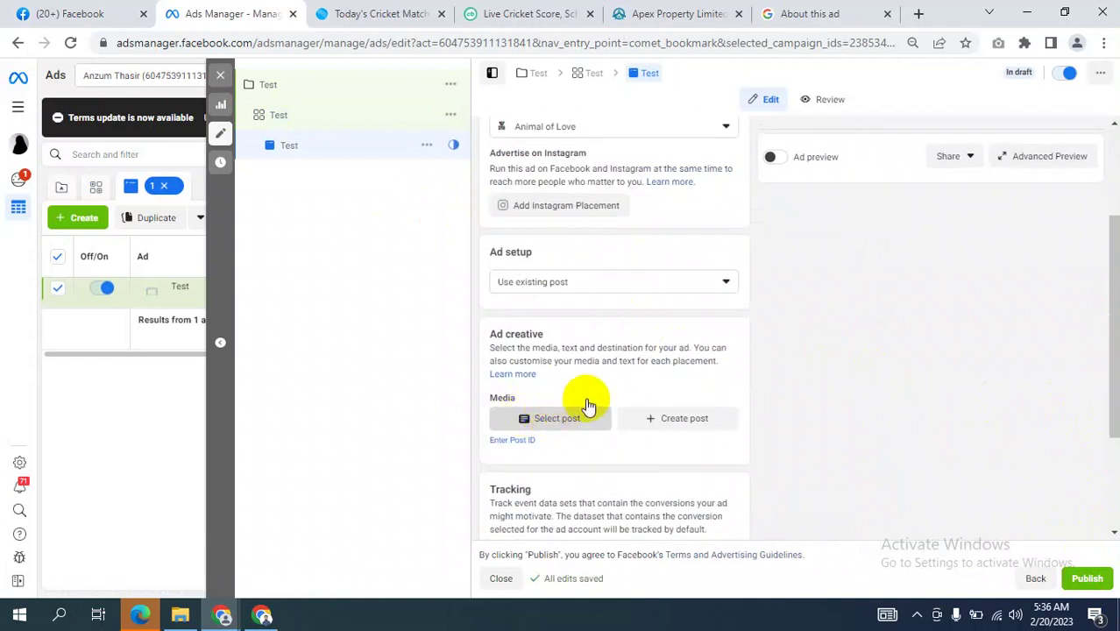
pyautogui.click(555, 424)
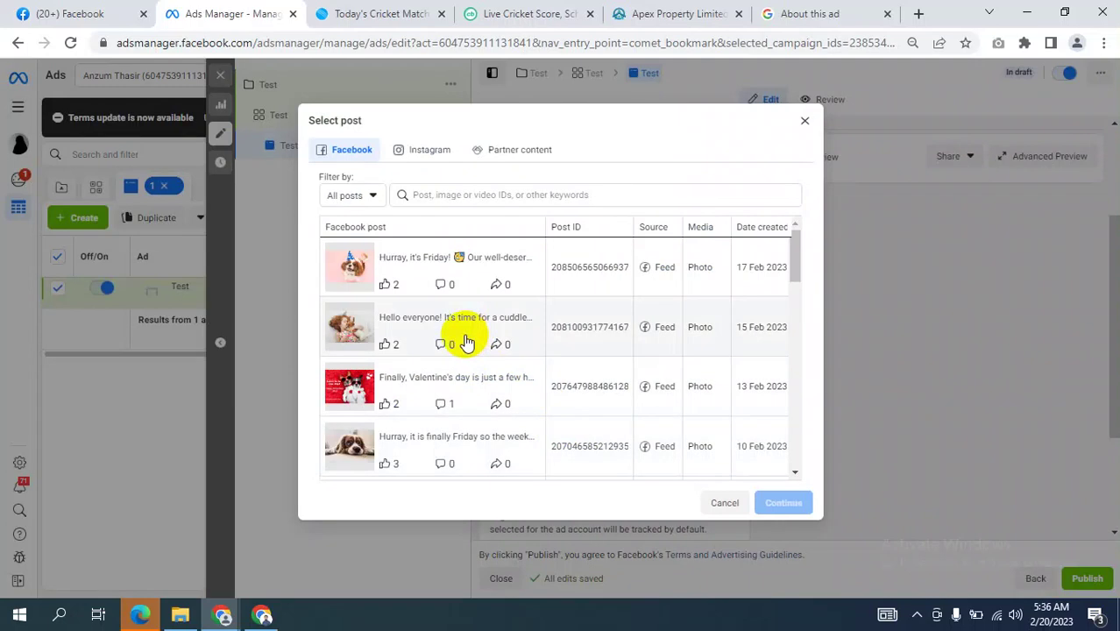
pyautogui.scroll(-2, 467, 342)
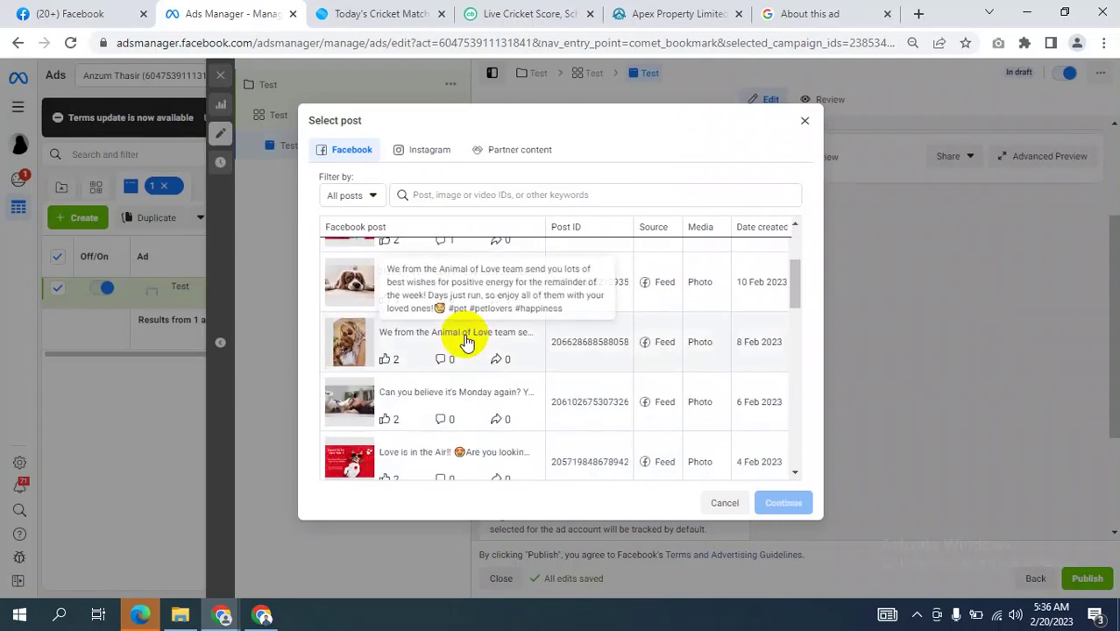
pyautogui.scroll(-3, 467, 342)
pyautogui.scroll(-3, 464, 340)
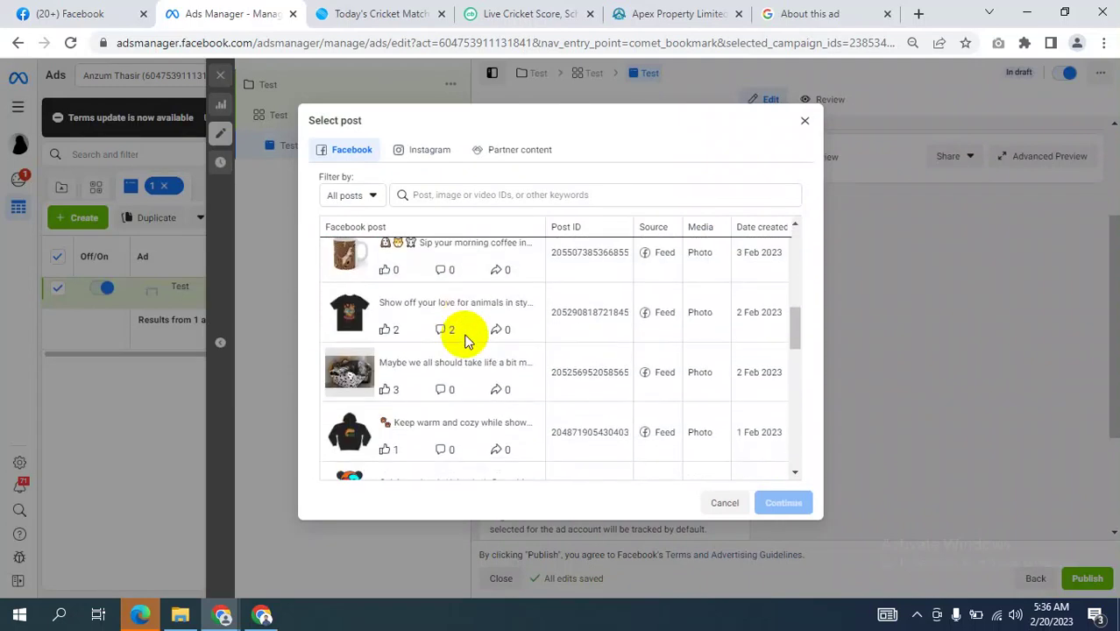
pyautogui.click(438, 322)
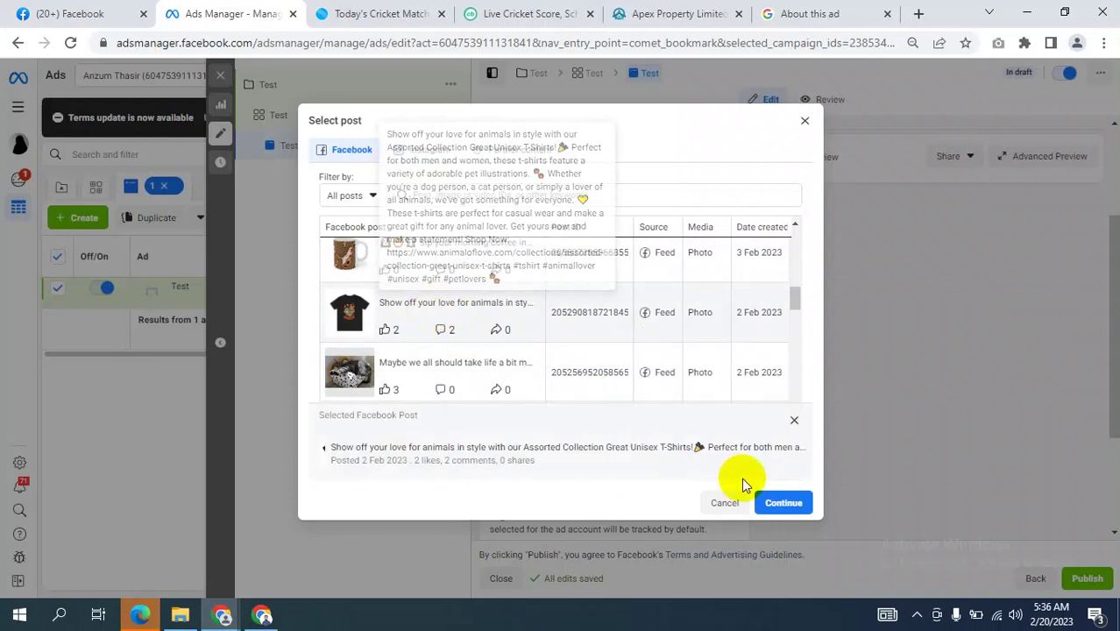
pyautogui.click(783, 503)
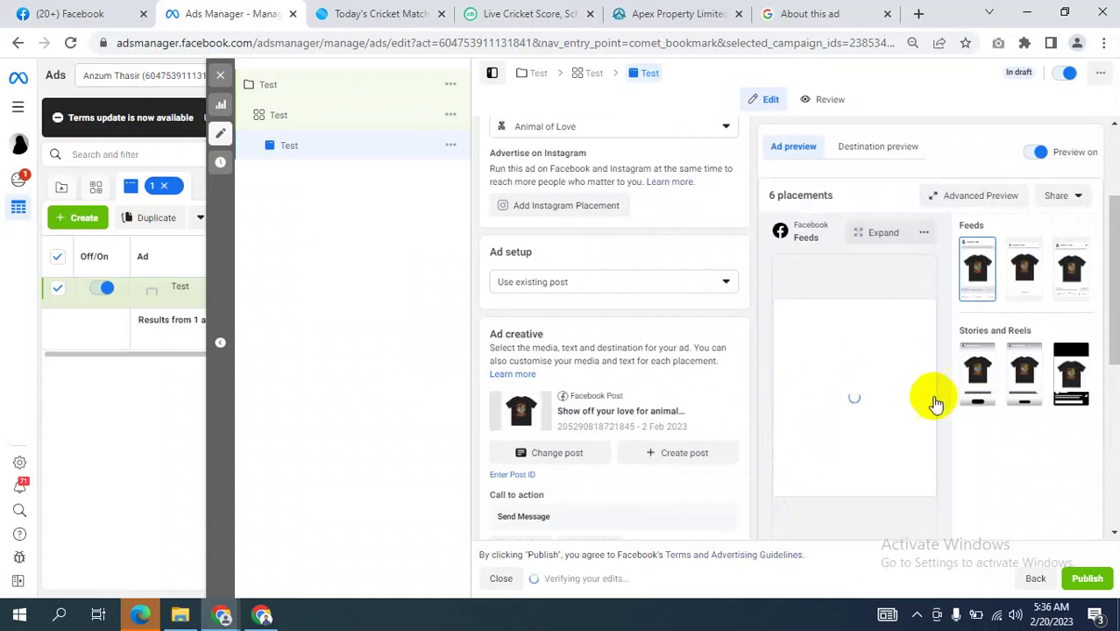
# - View the options for changing the post's Send Message call to action and leave without updating the post
pyautogui.scroll(-2, 747, 399)
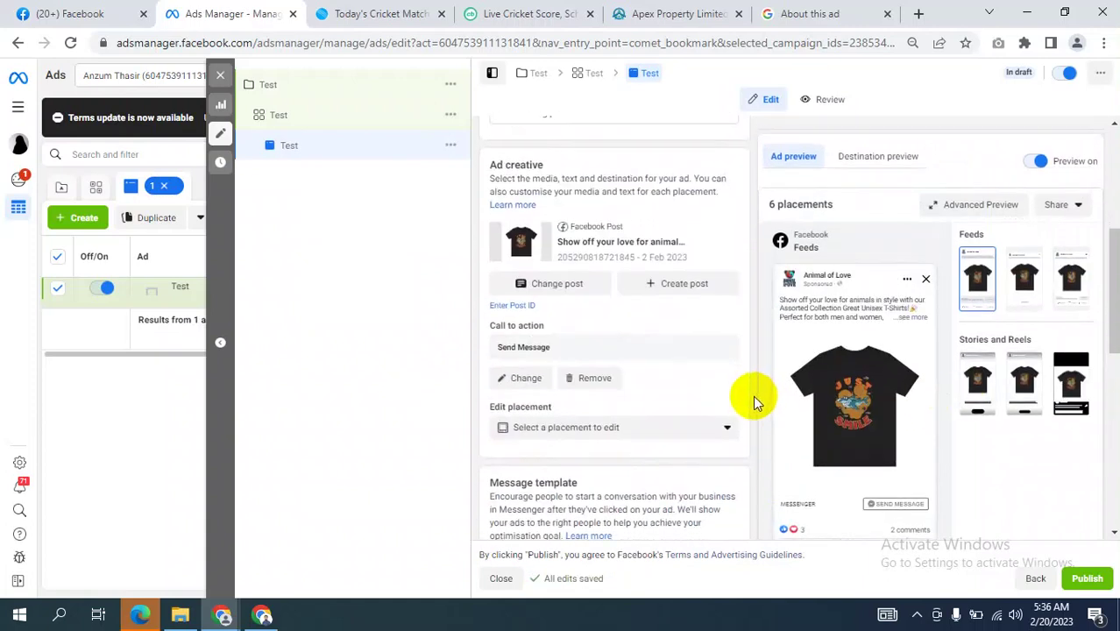
pyautogui.scroll(-1, 753, 395)
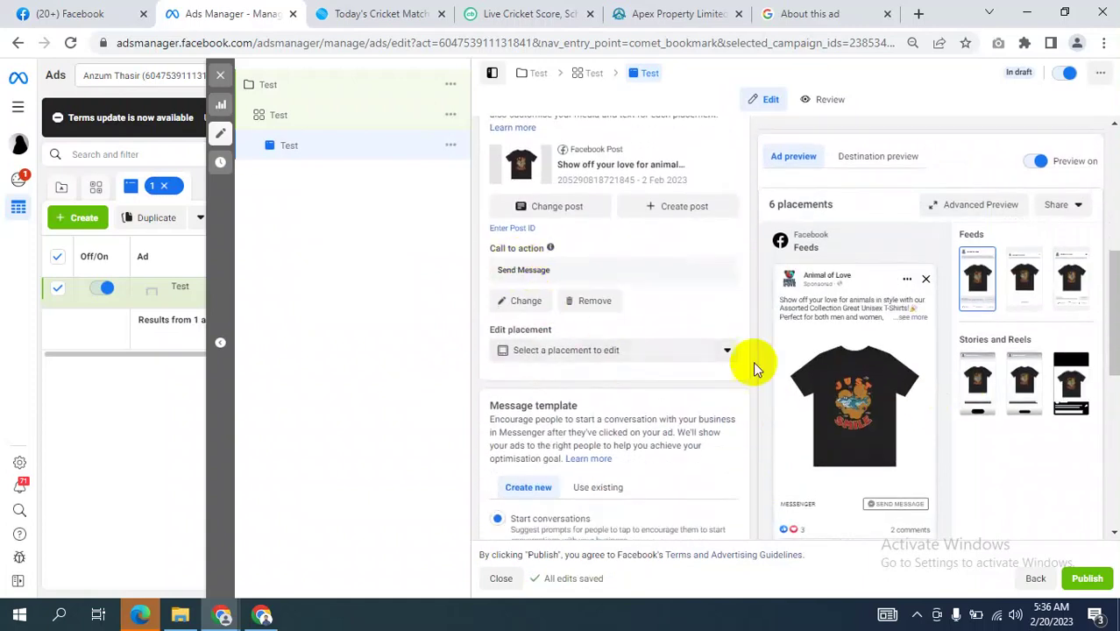
pyautogui.click(515, 301)
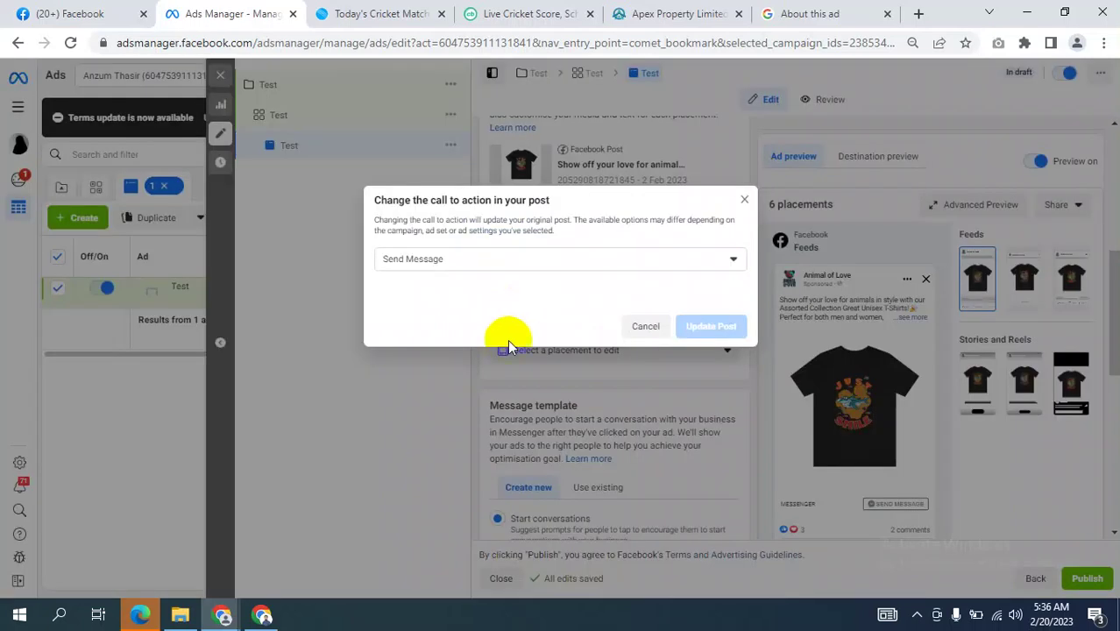
pyautogui.click(705, 260)
pyautogui.click(743, 199)
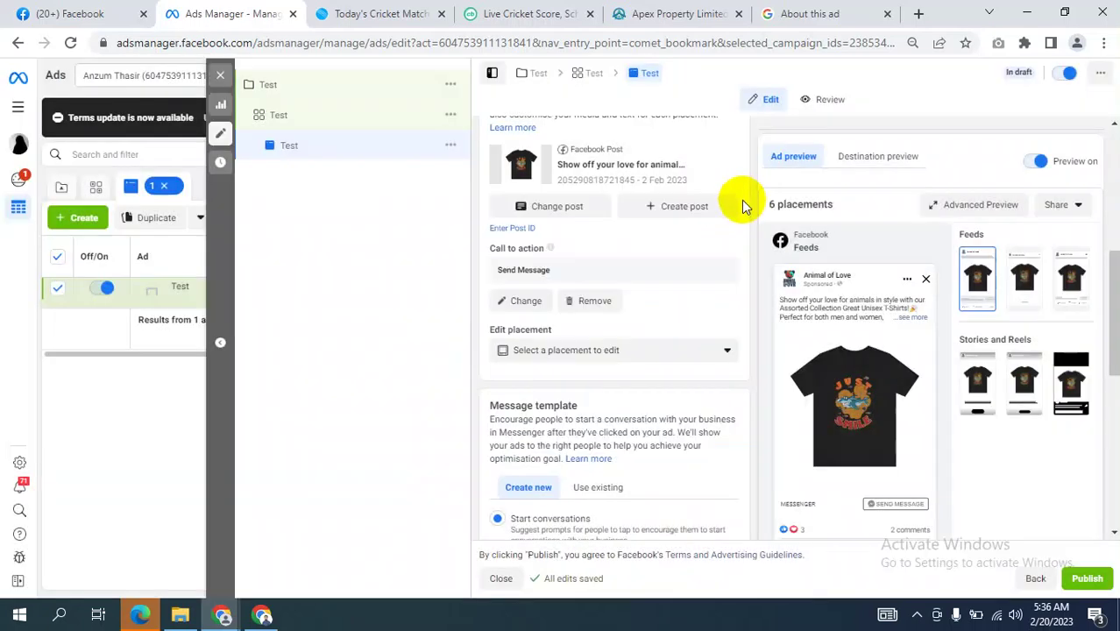
# - Review the ad's message template, tracking settings and preview, and go back to the ad's identity settings
pyautogui.scroll(3, 719, 275)
pyautogui.scroll(-3, 722, 375)
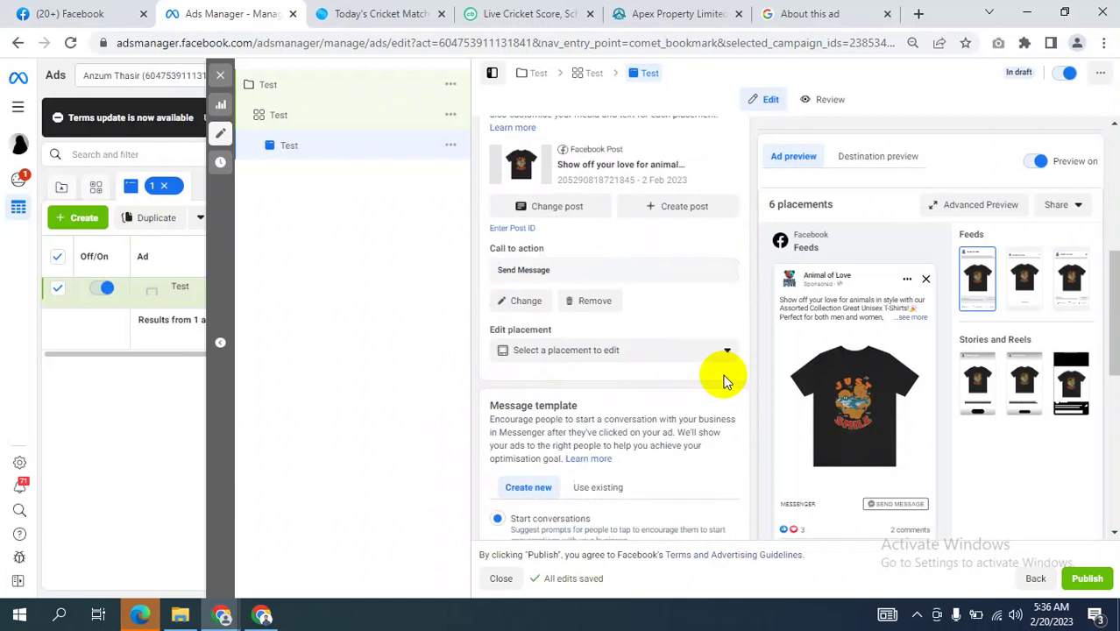
pyautogui.scroll(-3, 736, 429)
pyautogui.moveTo(955, 486)
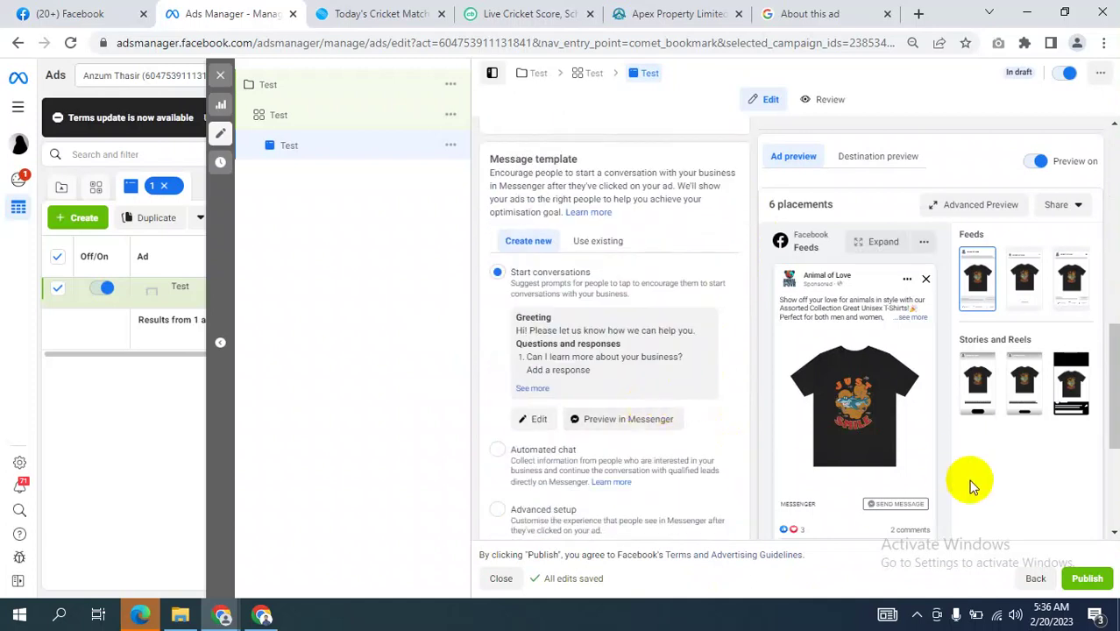
pyautogui.scroll(-5, 880, 421)
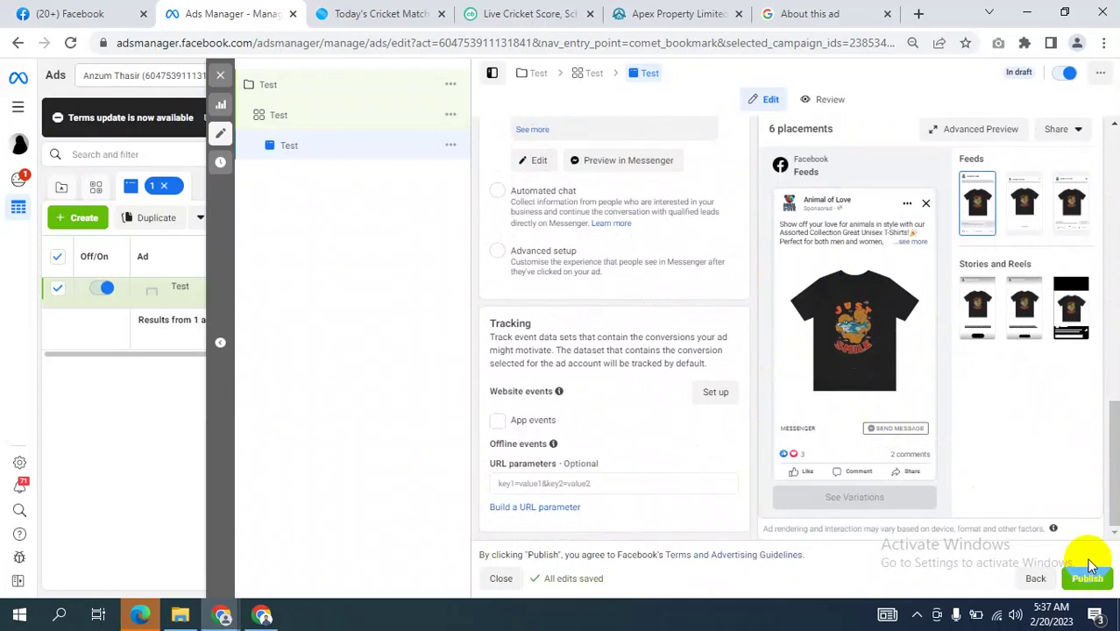
pyautogui.scroll(10, 671, 326)
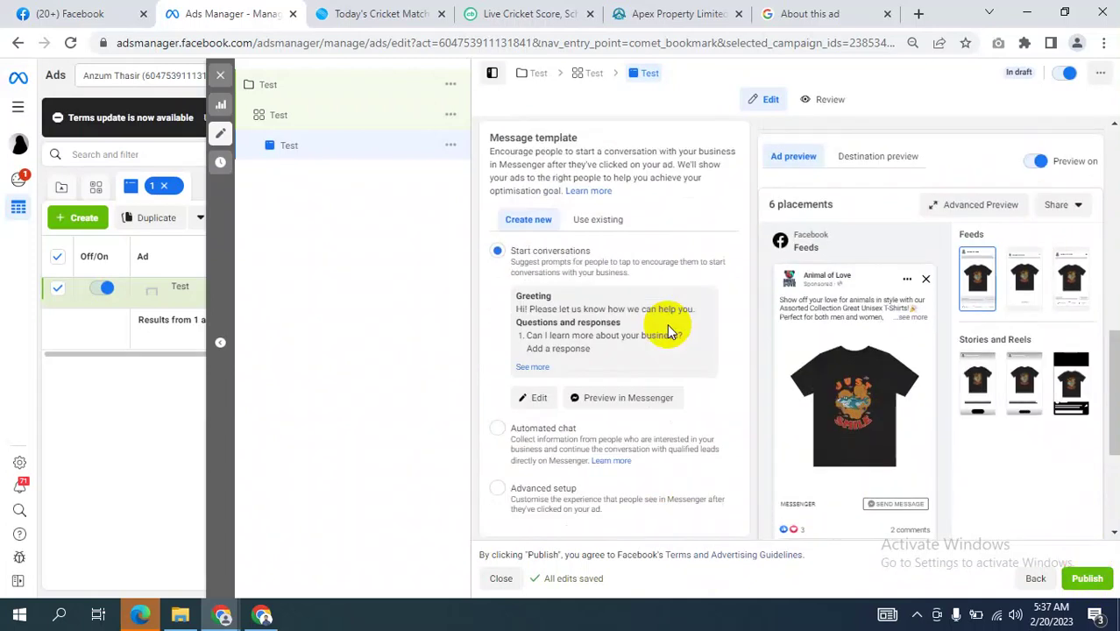
pyautogui.scroll(2, 670, 330)
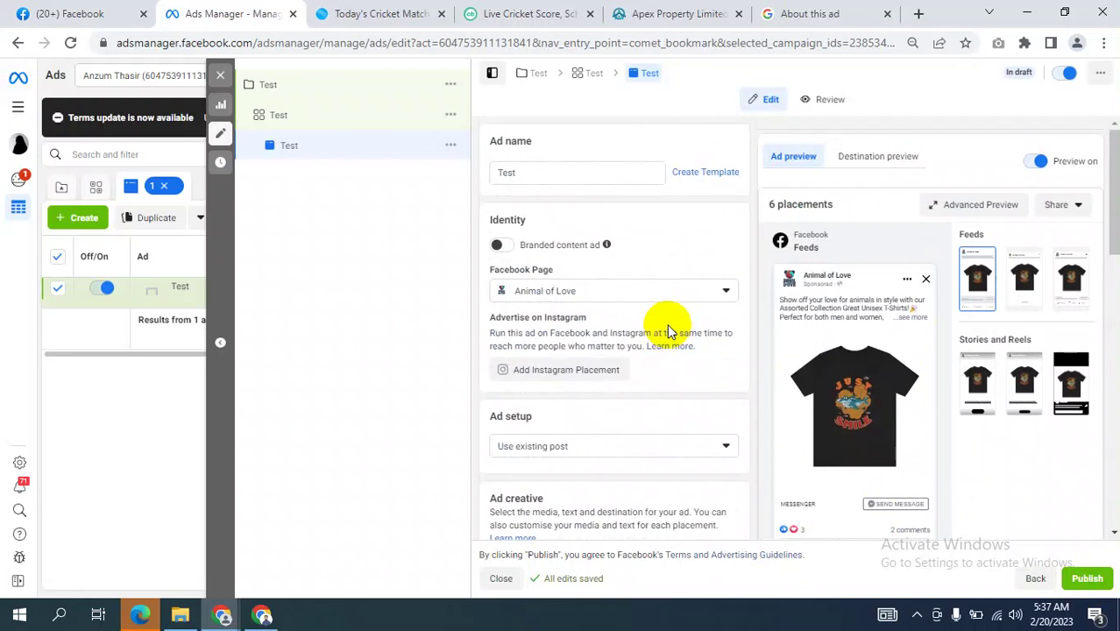
# - Change the ad setup from using an existing post to Create Ad
pyautogui.scroll(-1, 668, 328)
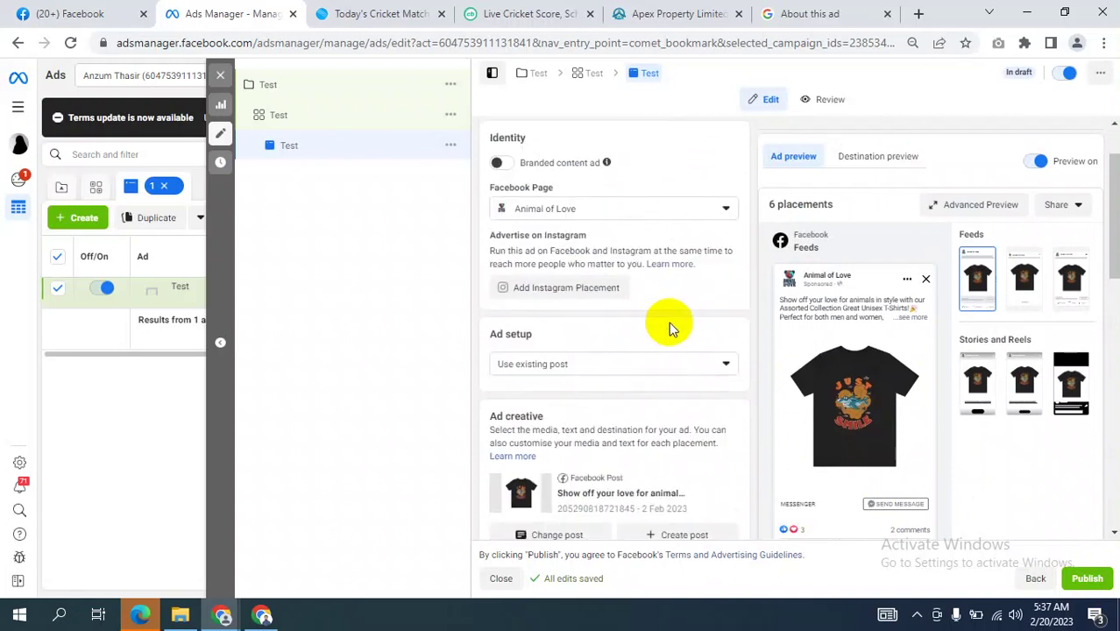
pyautogui.click(609, 368)
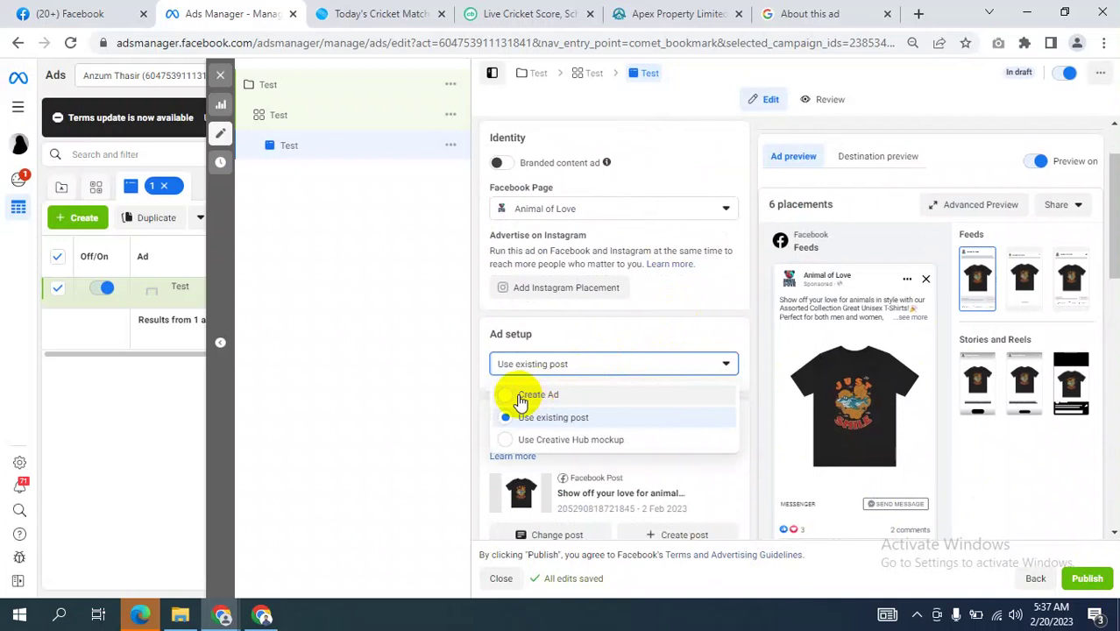
pyautogui.click(521, 399)
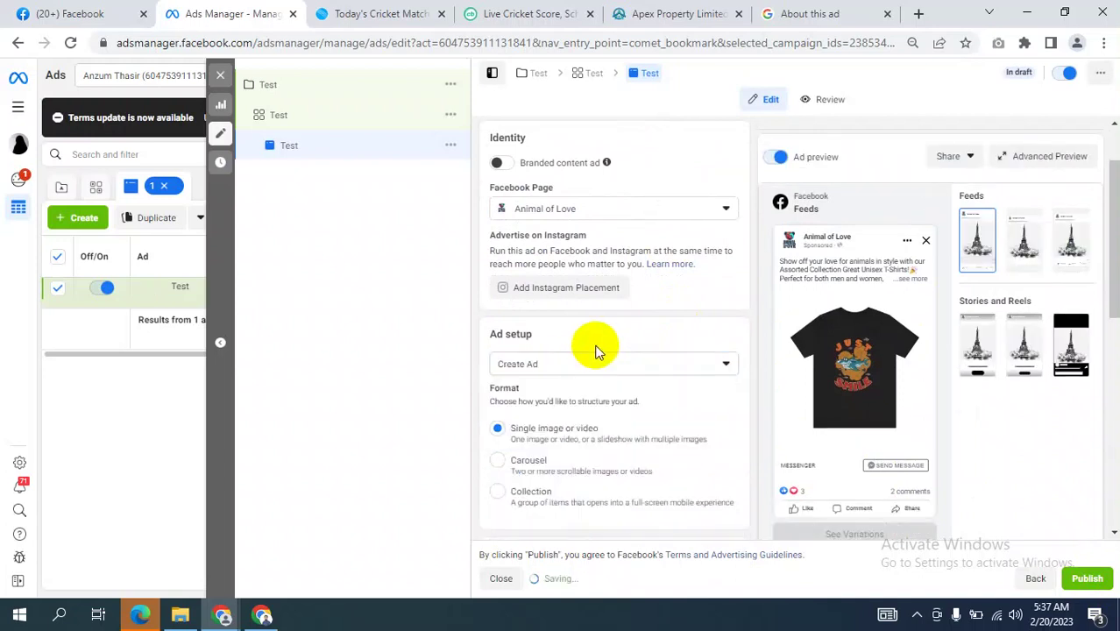
# - Delete the Eiffel Tower image from the ad creative's media
pyautogui.scroll(-2, 596, 351)
pyautogui.scroll(-1, 596, 351)
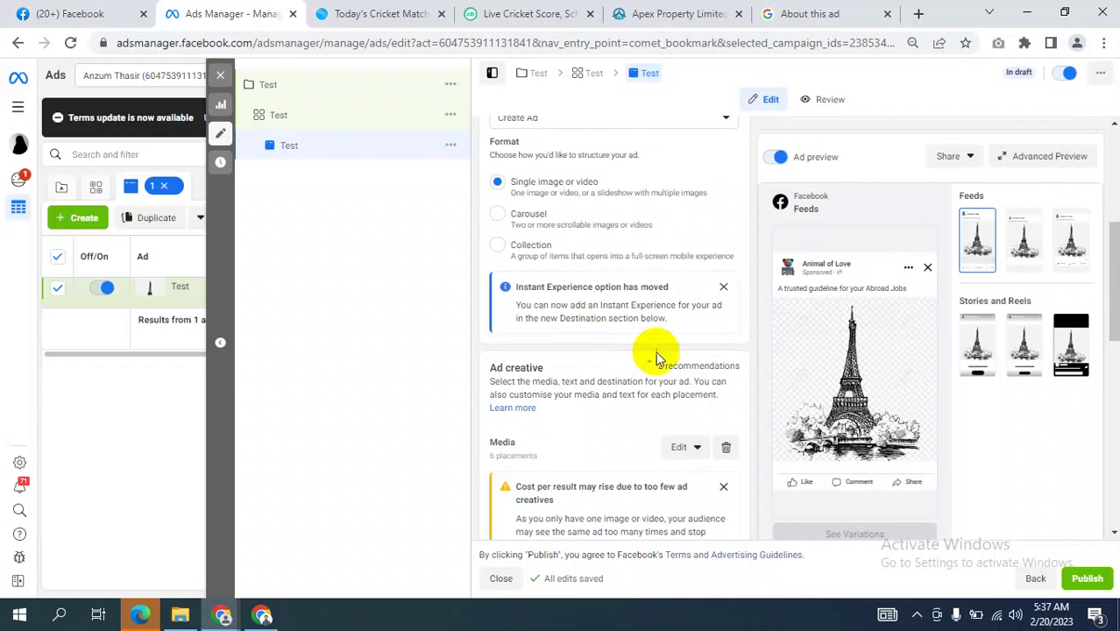
pyautogui.scroll(-2, 649, 352)
pyautogui.click(728, 284)
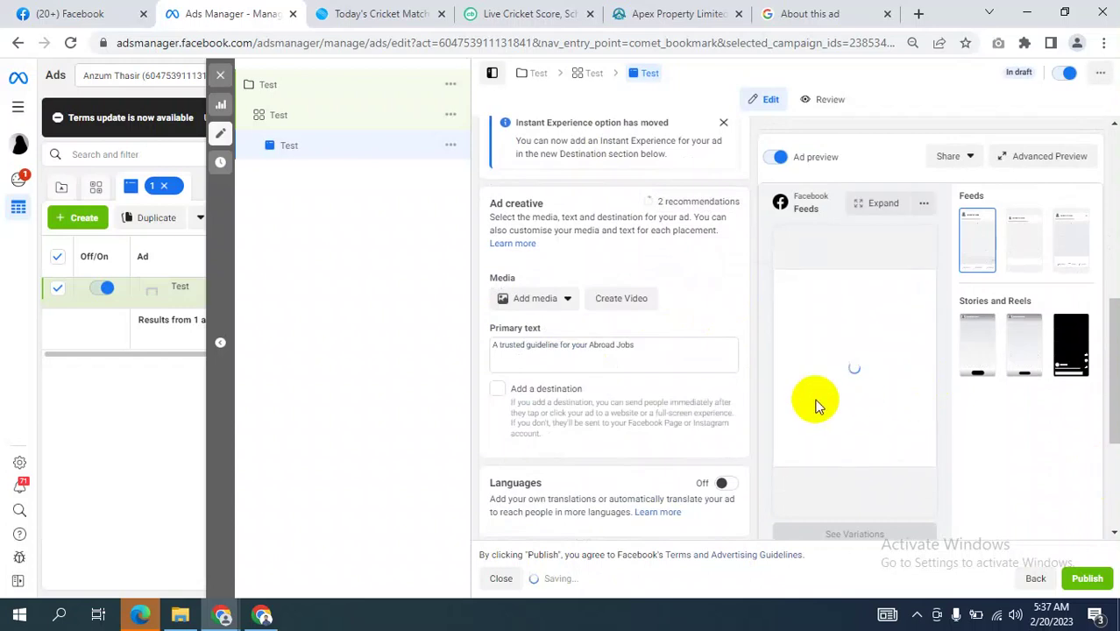
pyautogui.scroll(2, 672, 304)
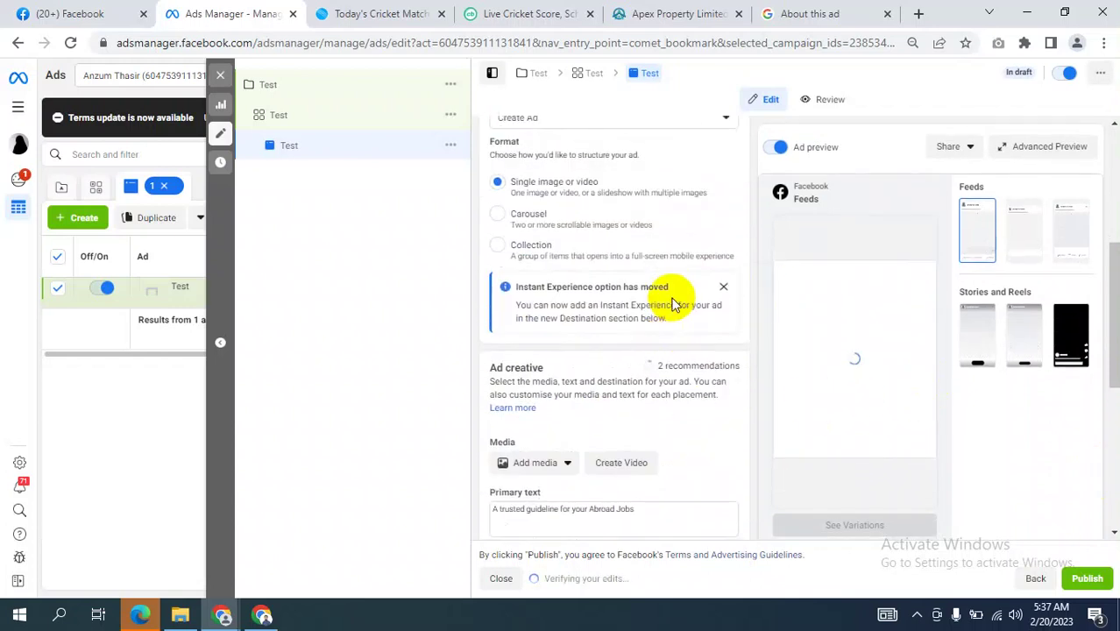
# - Add the Valentine's Day dog image from the account images as the ad's media, keeping the suggested placement crops
pyautogui.scroll(-2, 673, 304)
pyautogui.click(537, 298)
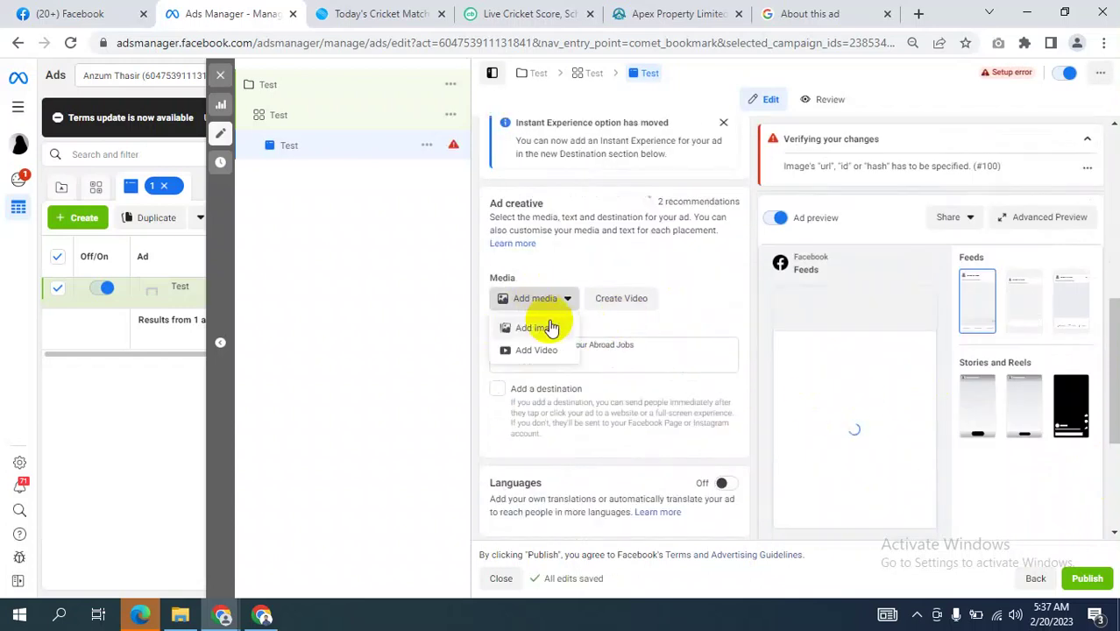
pyautogui.click(545, 327)
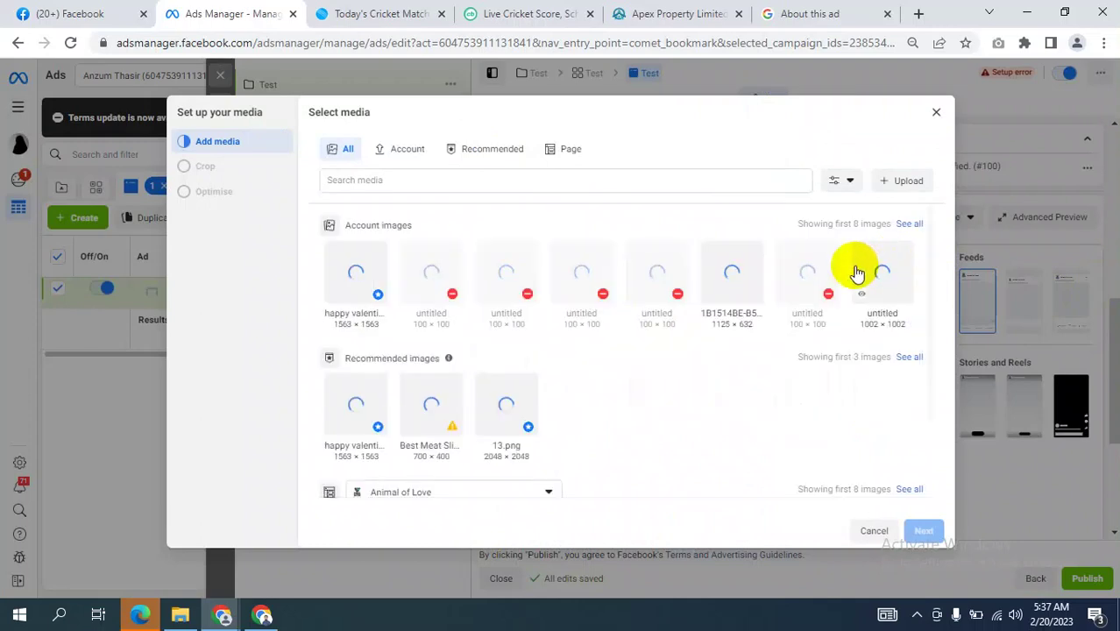
pyautogui.click(355, 272)
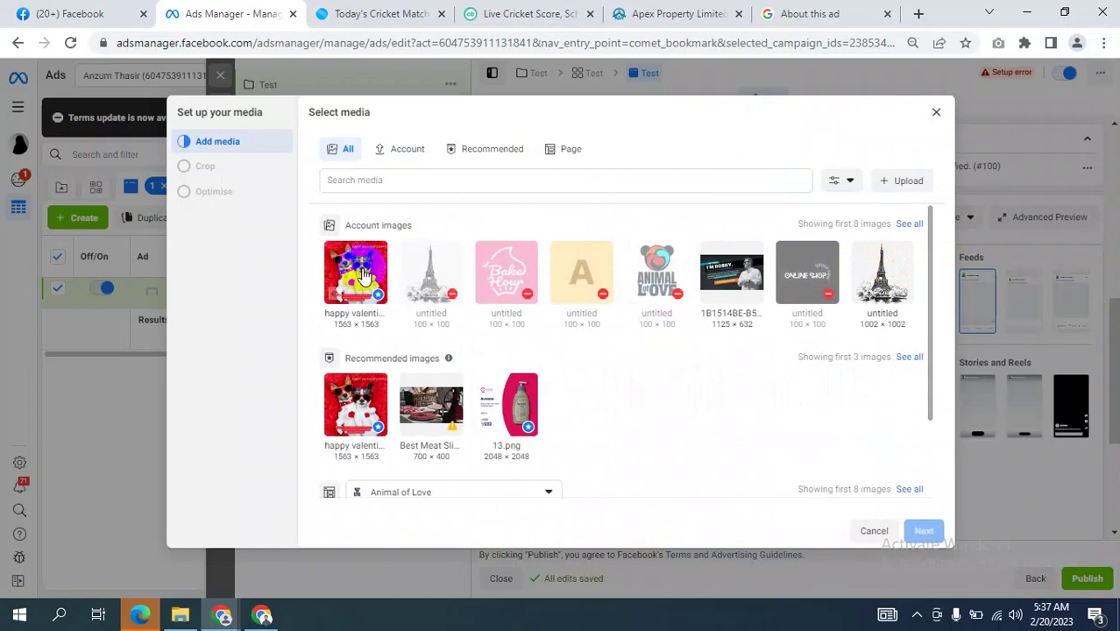
pyautogui.click(923, 531)
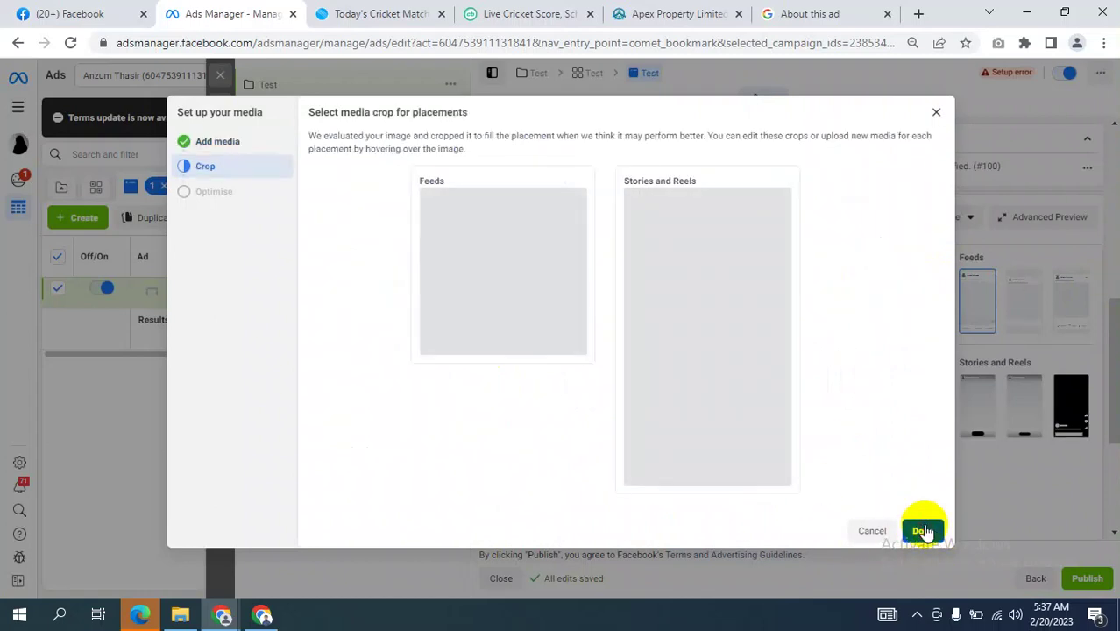
pyautogui.click(922, 531)
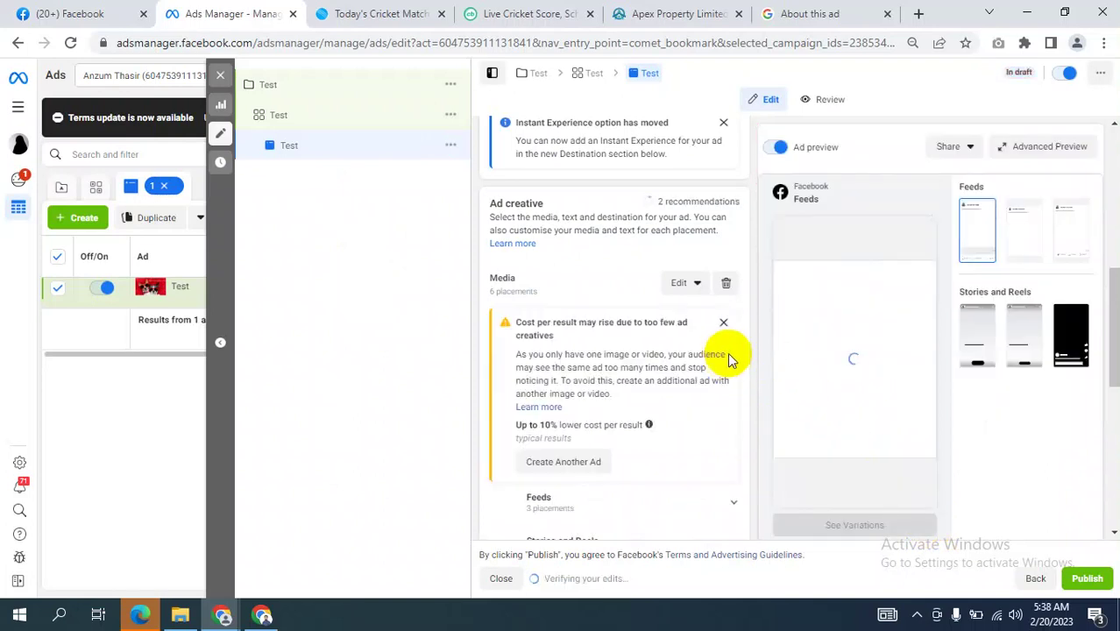
# - Review the ad's placements, primary text, languages, tracking and format settings together with the preview
pyautogui.scroll(-4, 725, 361)
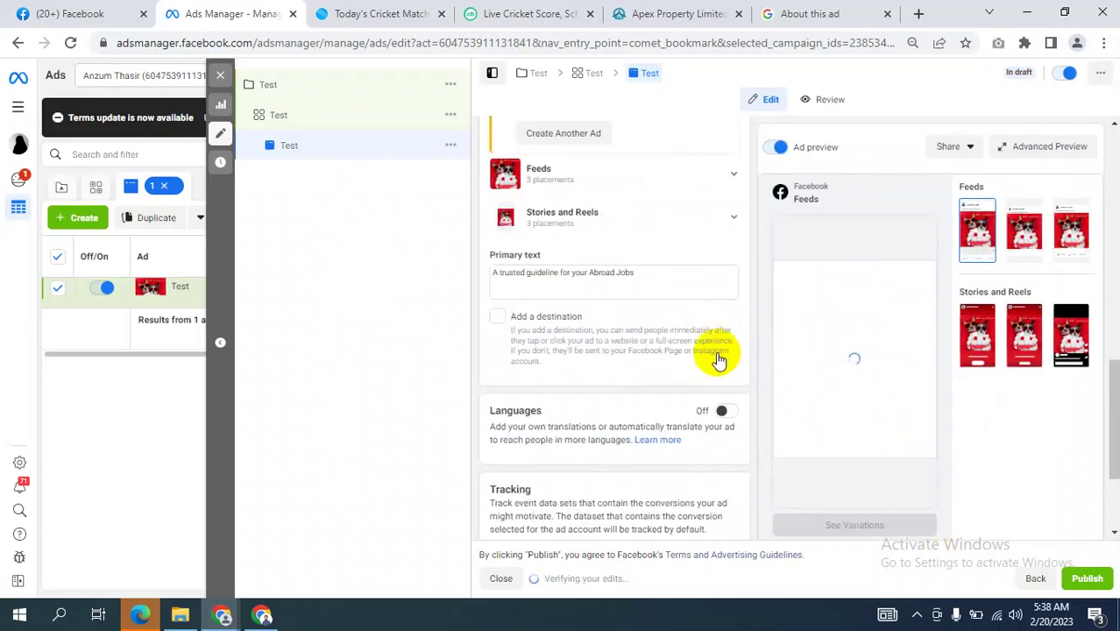
pyautogui.scroll(3, 628, 282)
pyautogui.scroll(-3, 631, 282)
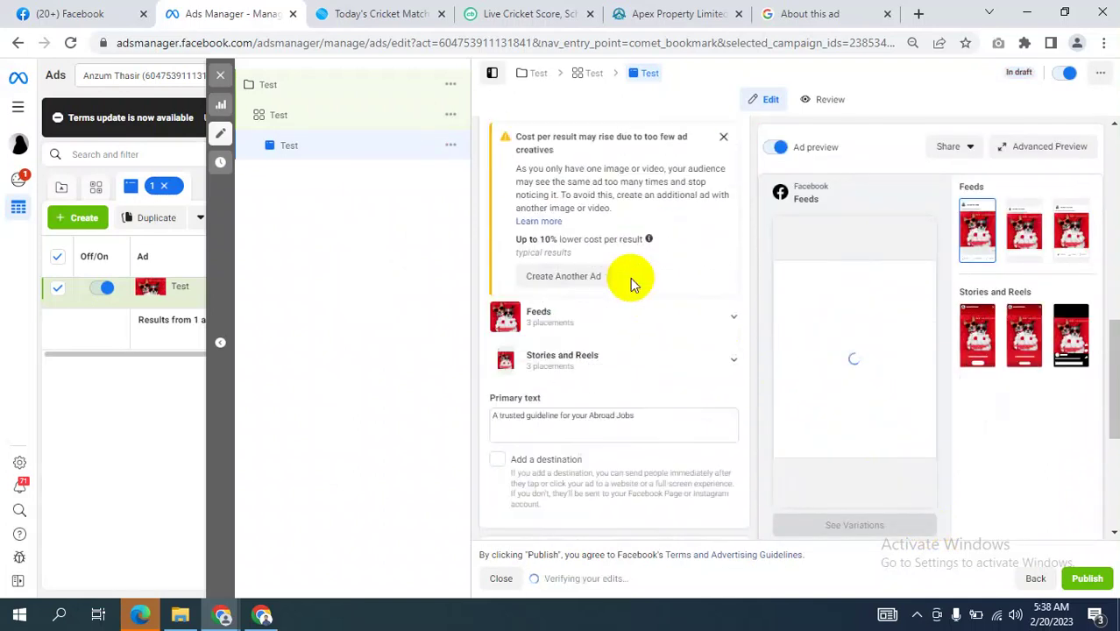
pyautogui.scroll(-2, 610, 288)
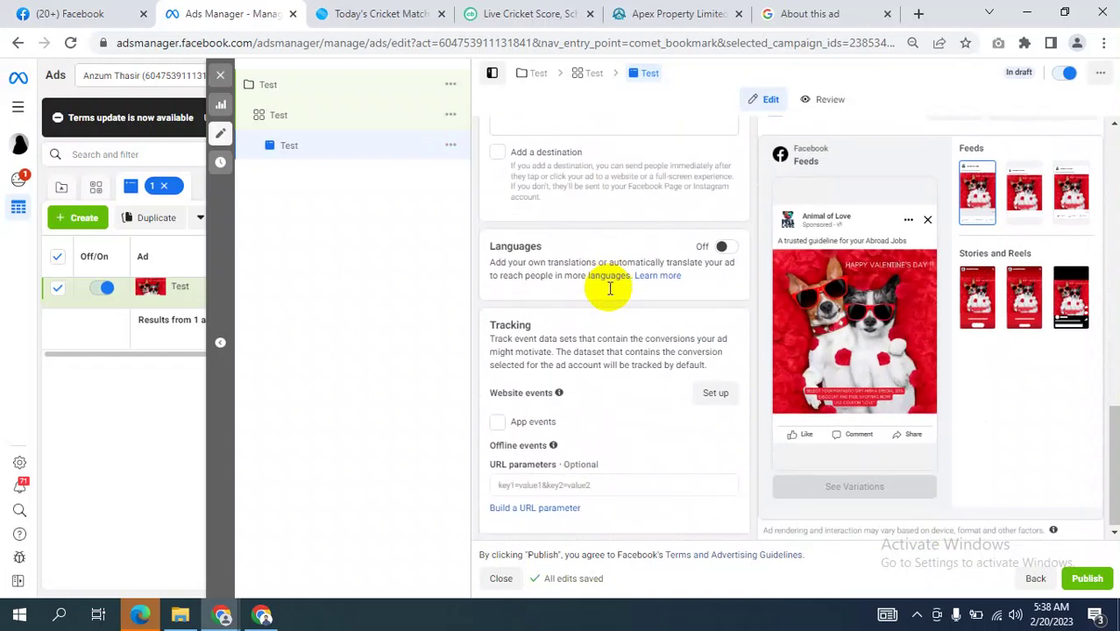
pyautogui.scroll(3, 607, 292)
pyautogui.moveTo(641, 360); pyautogui.dragTo(490, 350)
pyautogui.scroll(-3, 618, 377)
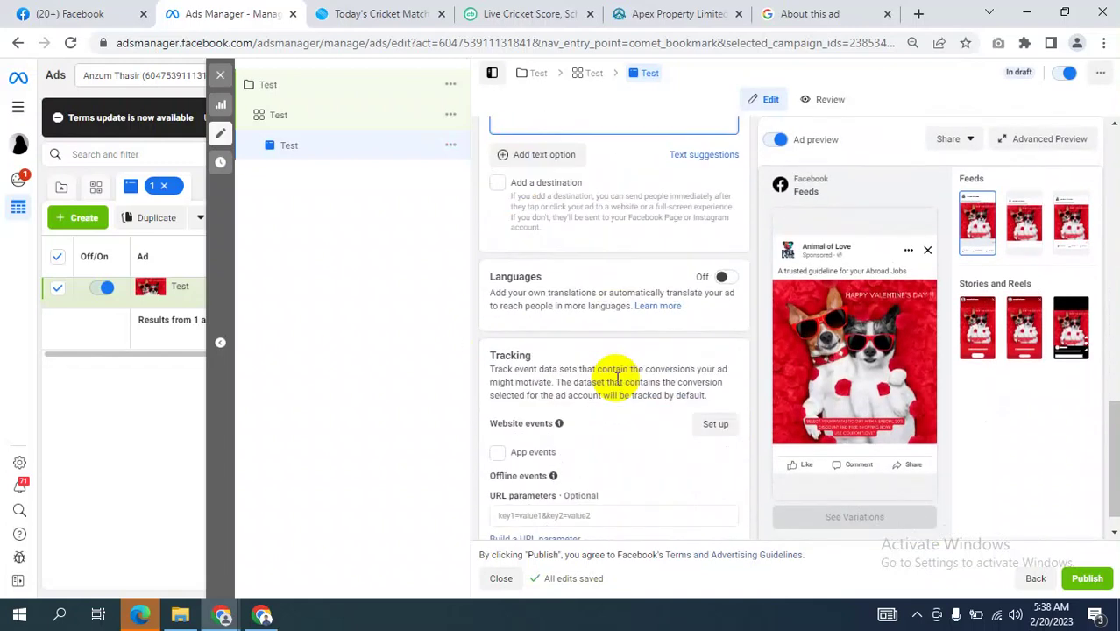
pyautogui.scroll(-1, 617, 377)
pyautogui.scroll(7, 614, 377)
pyautogui.scroll(5, 617, 378)
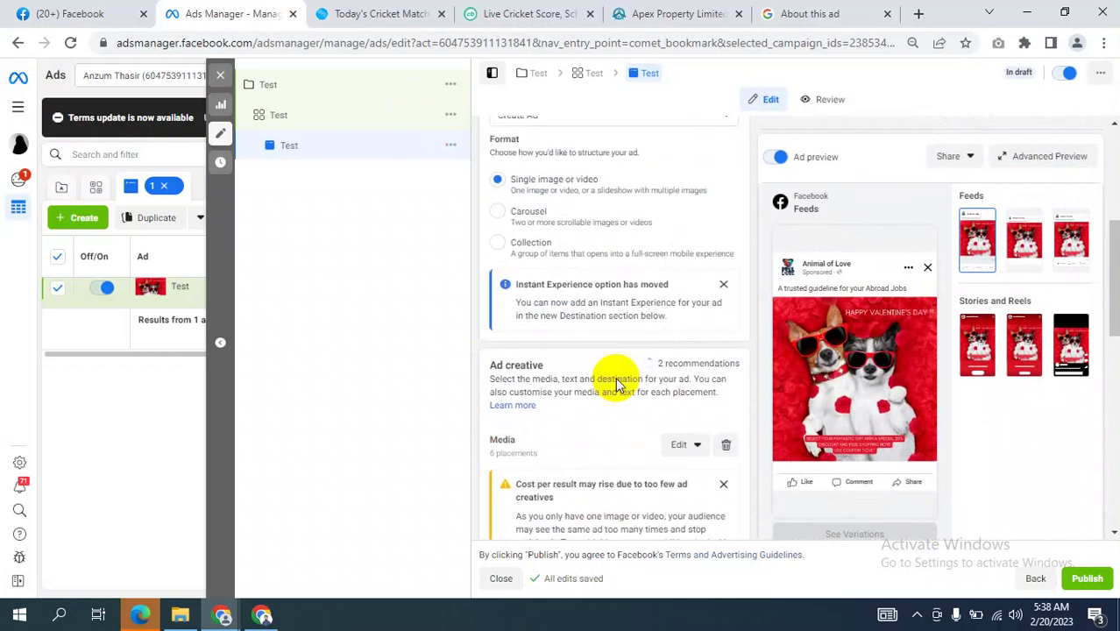
pyautogui.scroll(-6, 615, 377)
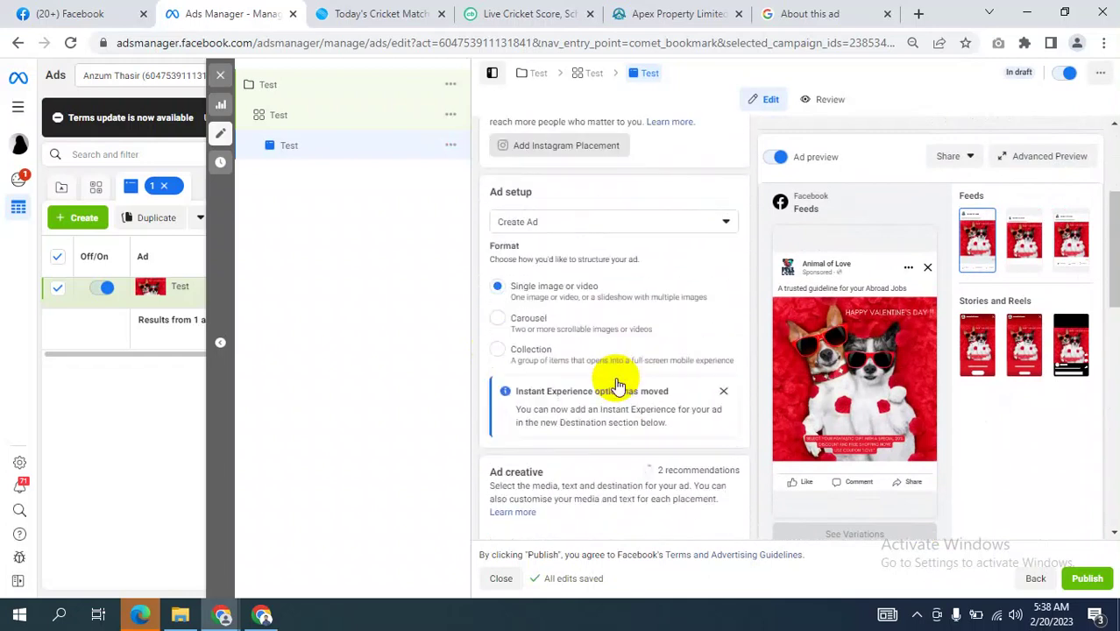
pyautogui.scroll(-1, 617, 378)
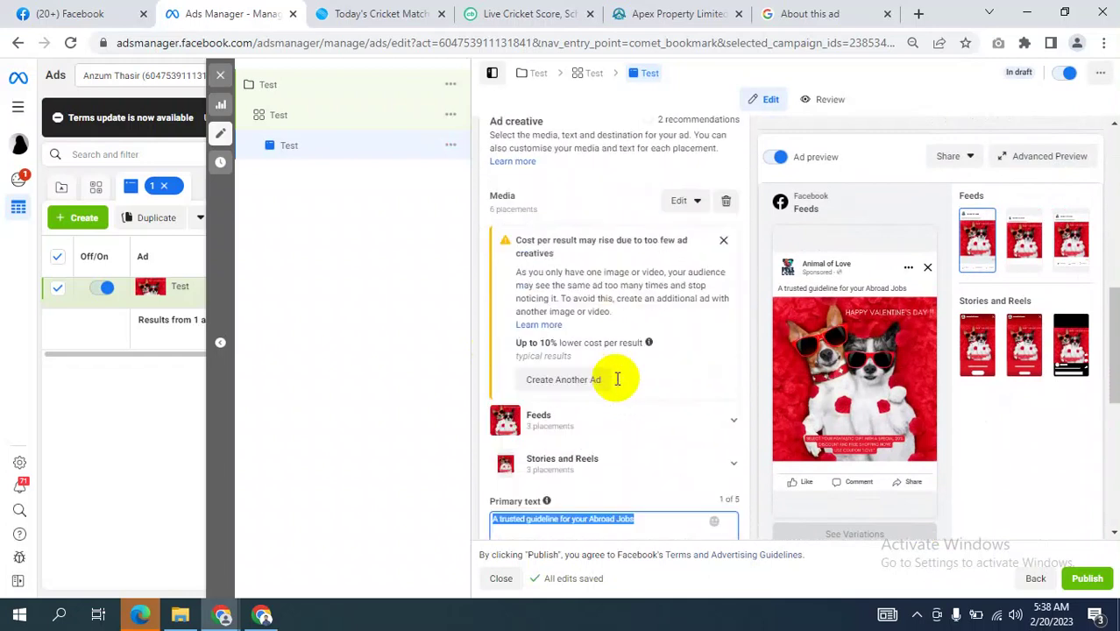
pyautogui.scroll(-2, 615, 377)
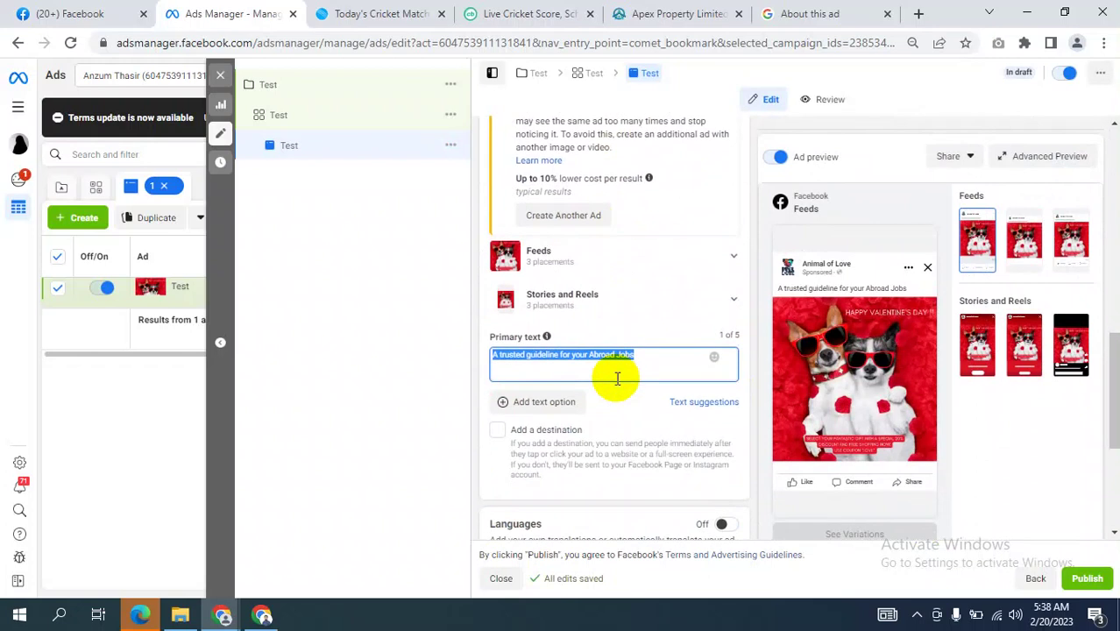
pyautogui.scroll(-1, 617, 378)
pyautogui.scroll(-2, 617, 384)
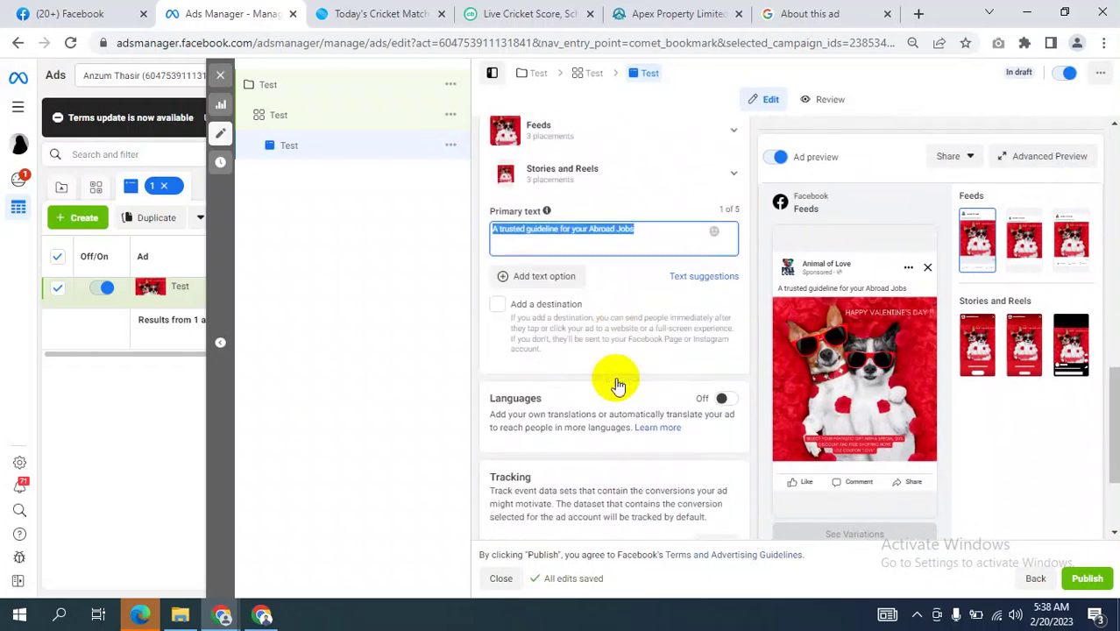
pyautogui.scroll(-1, 615, 383)
# - Turn on Add a destination in the ad creative
pyautogui.scroll(4, 615, 377)
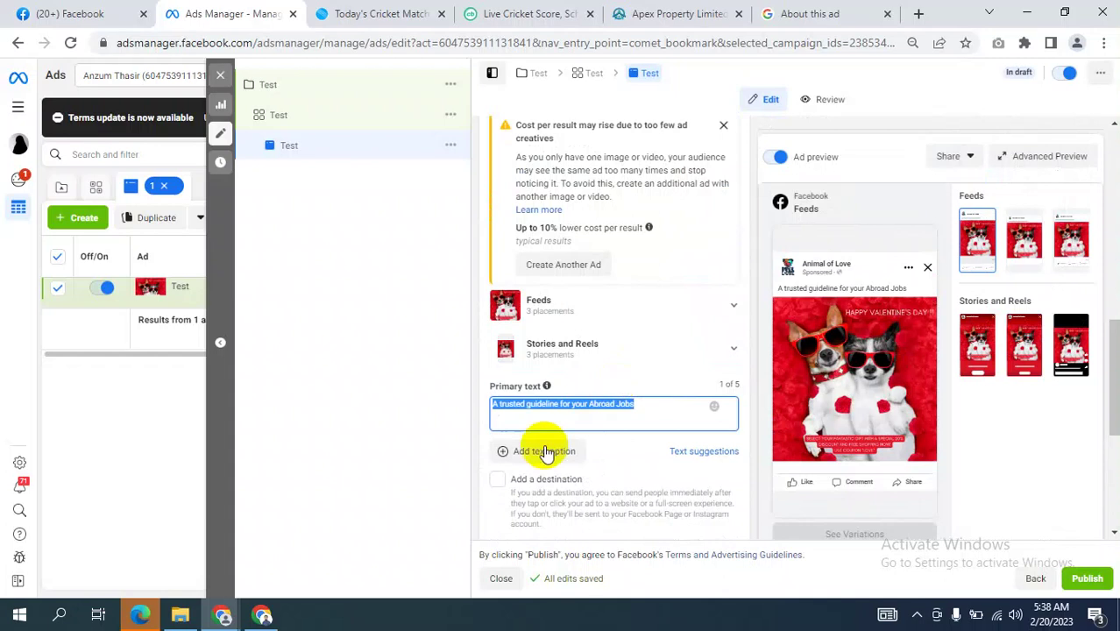
pyautogui.click(494, 480)
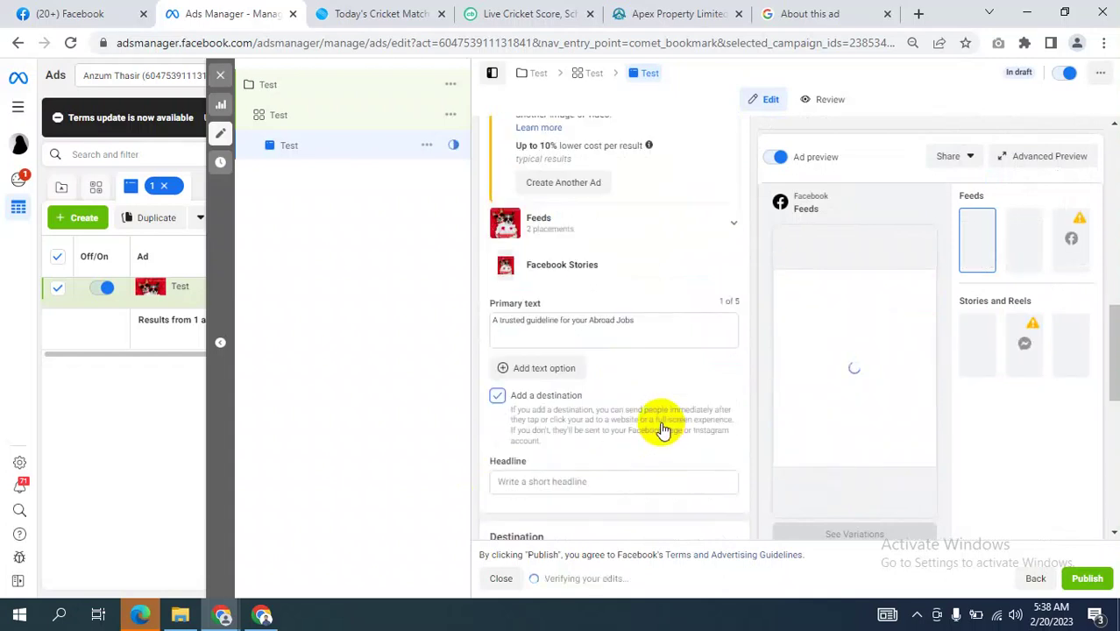
pyautogui.scroll(-2, 663, 429)
pyautogui.scroll(-4, 661, 428)
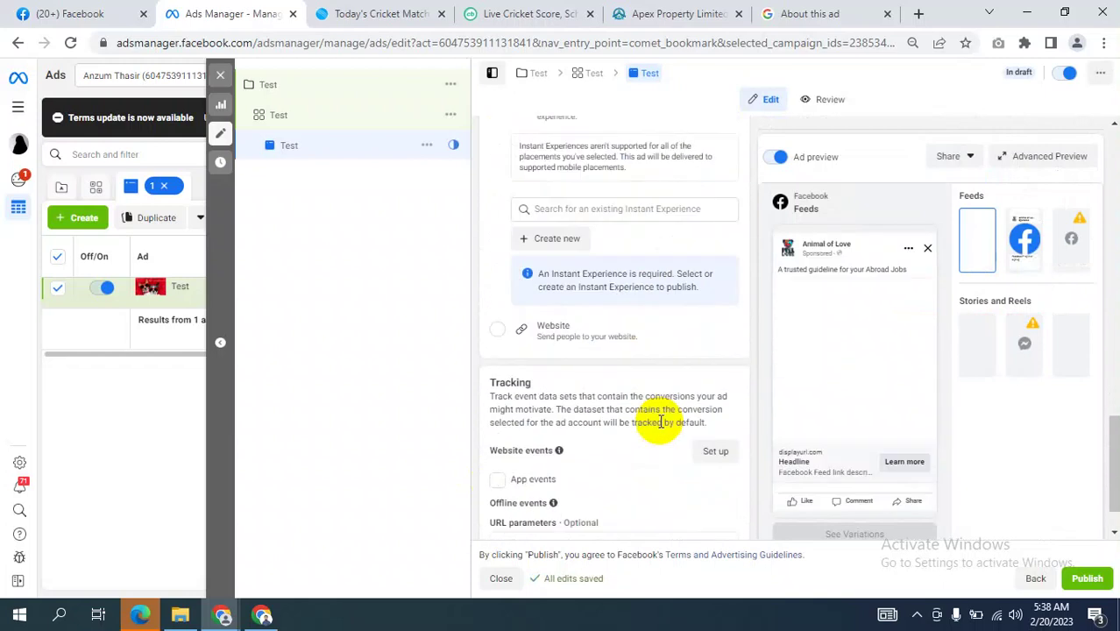
# - Dismiss the cost-per-result warning about too few ad creatives in the ad's media section
pyautogui.scroll(2, 660, 424)
pyautogui.scroll(1, 662, 429)
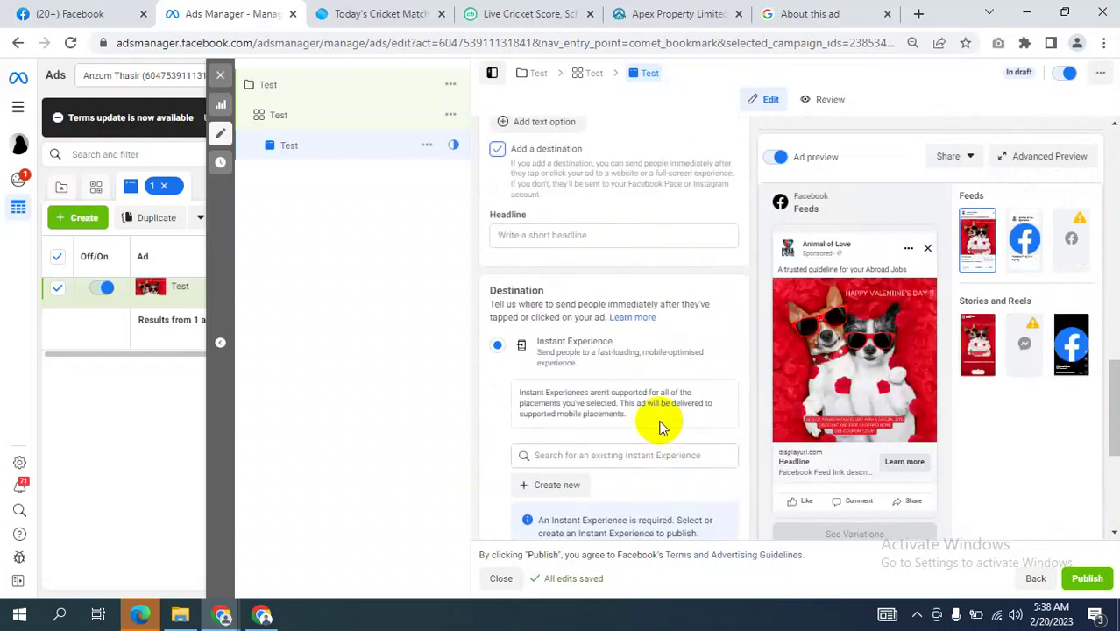
pyautogui.scroll(-1, 660, 428)
pyautogui.scroll(5, 660, 421)
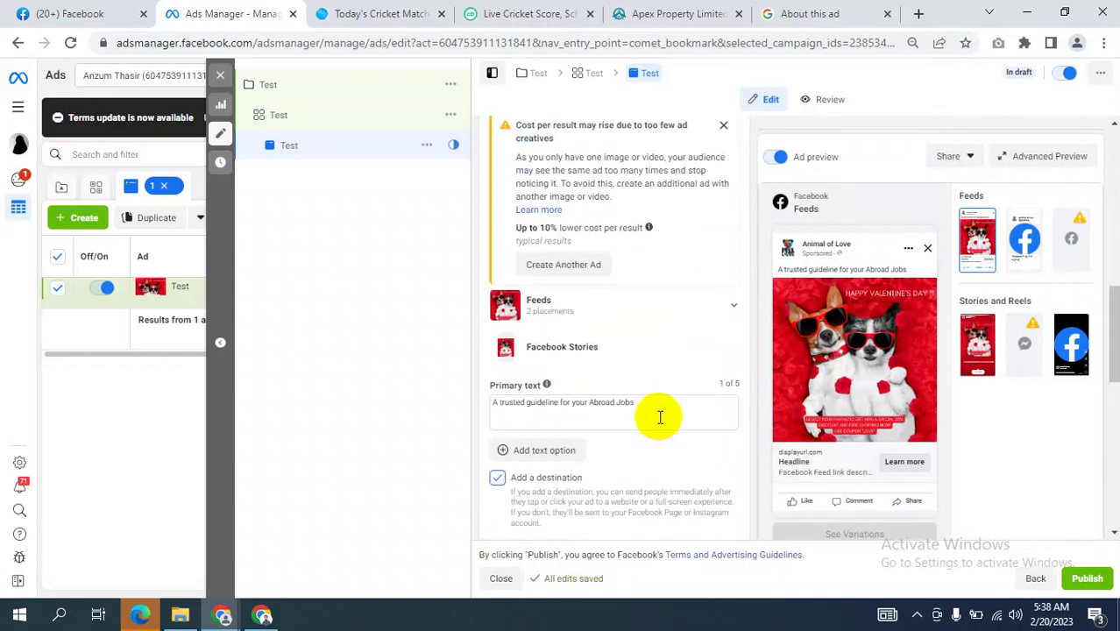
pyautogui.scroll(5, 661, 419)
pyautogui.scroll(-1, 661, 421)
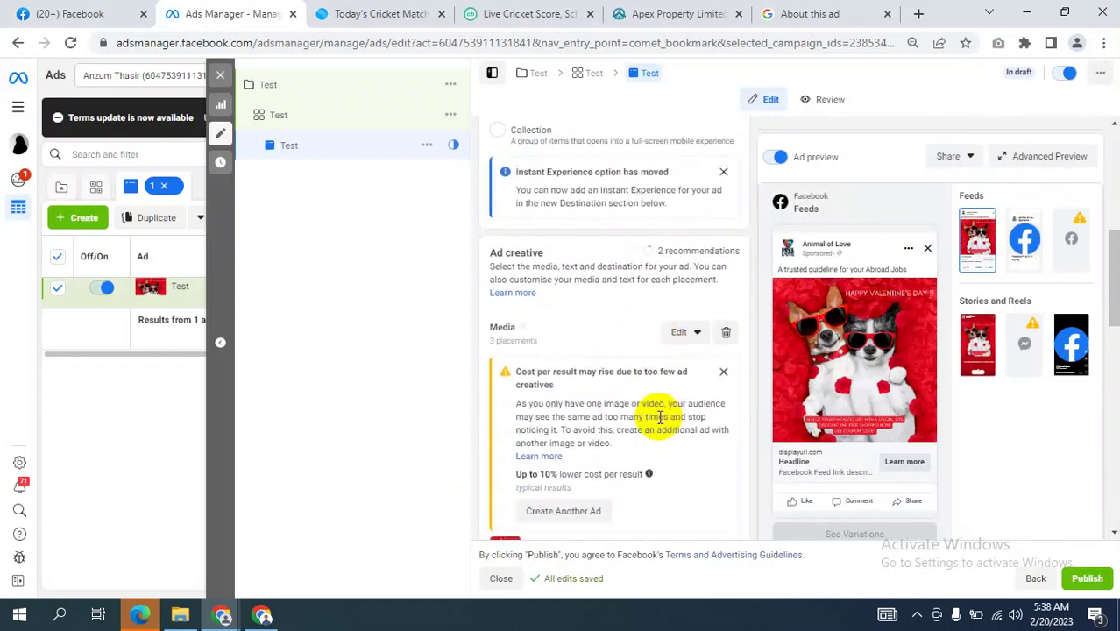
pyautogui.scroll(-1, 661, 419)
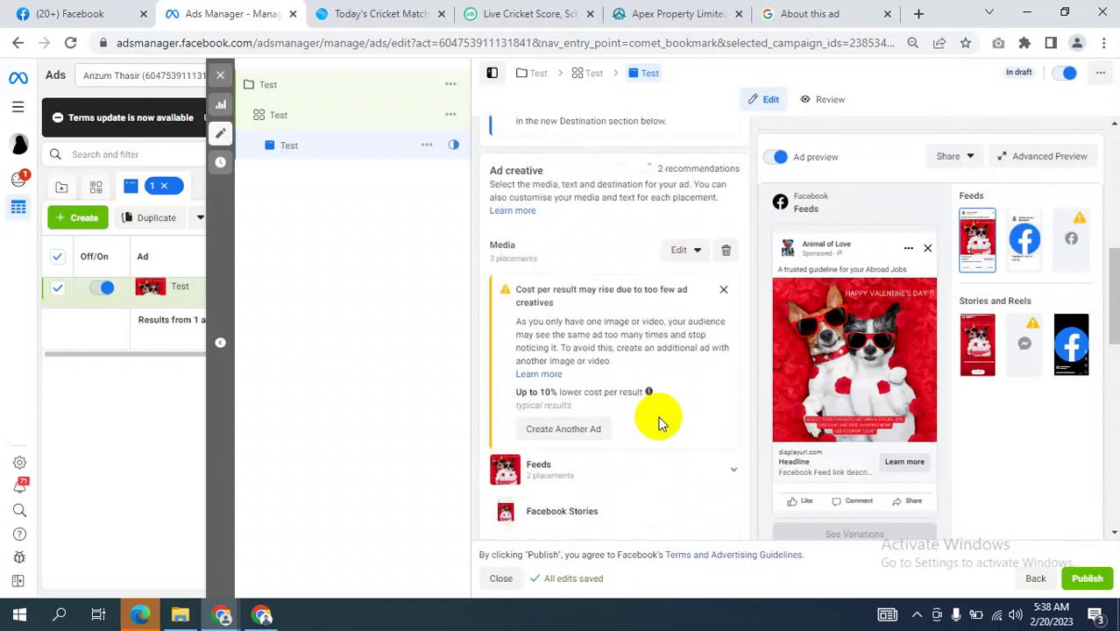
pyautogui.click(723, 289)
# - Review the ad's headline and destination options and view the Instant Experience templates without choosing one
pyautogui.scroll(5, 626, 302)
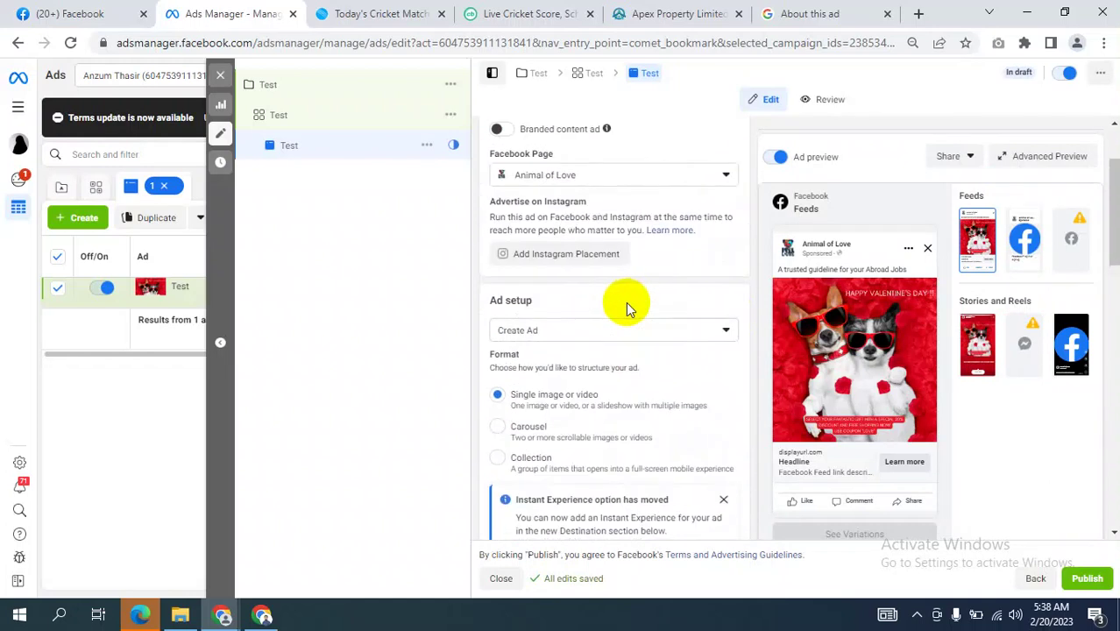
pyautogui.scroll(-4, 626, 301)
pyautogui.scroll(-5, 626, 302)
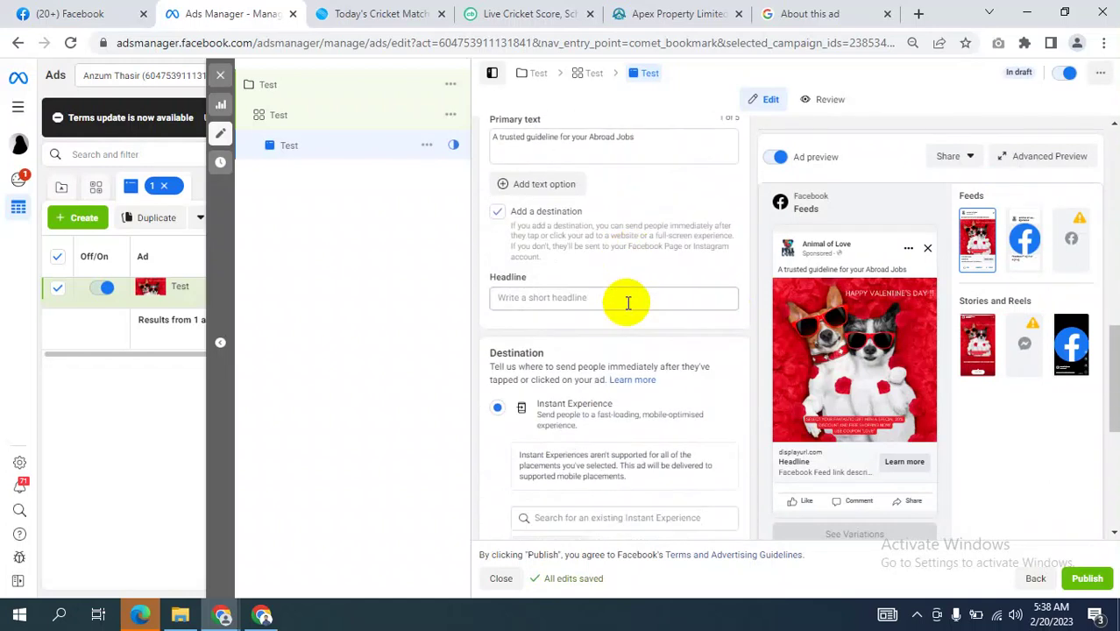
pyautogui.scroll(-1, 627, 305)
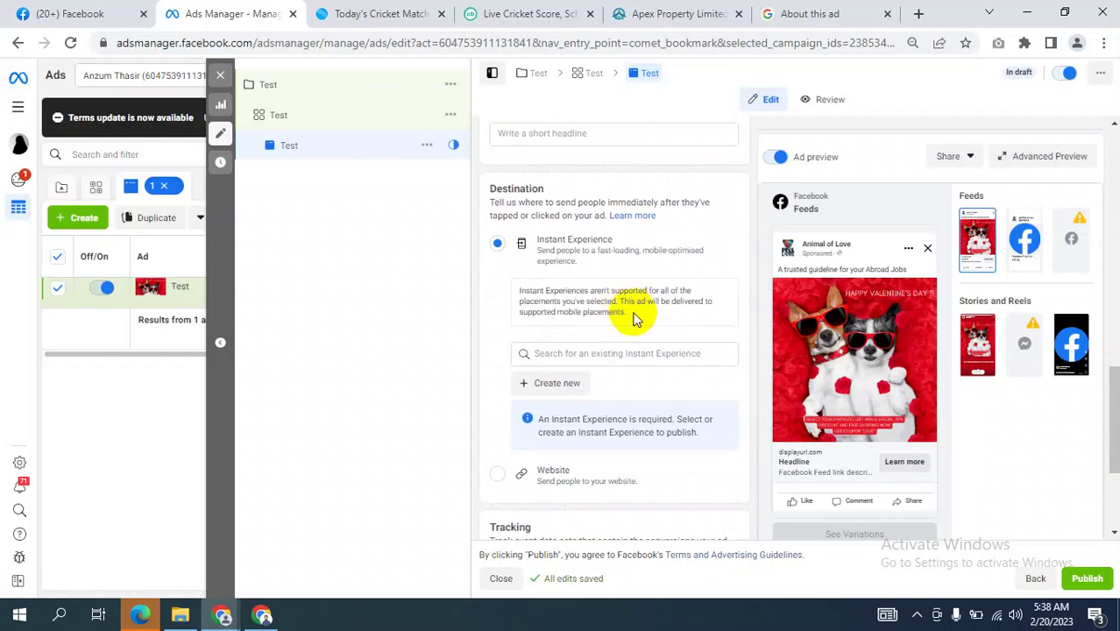
pyautogui.scroll(-2, 632, 315)
pyautogui.scroll(2, 635, 320)
pyautogui.click(576, 263)
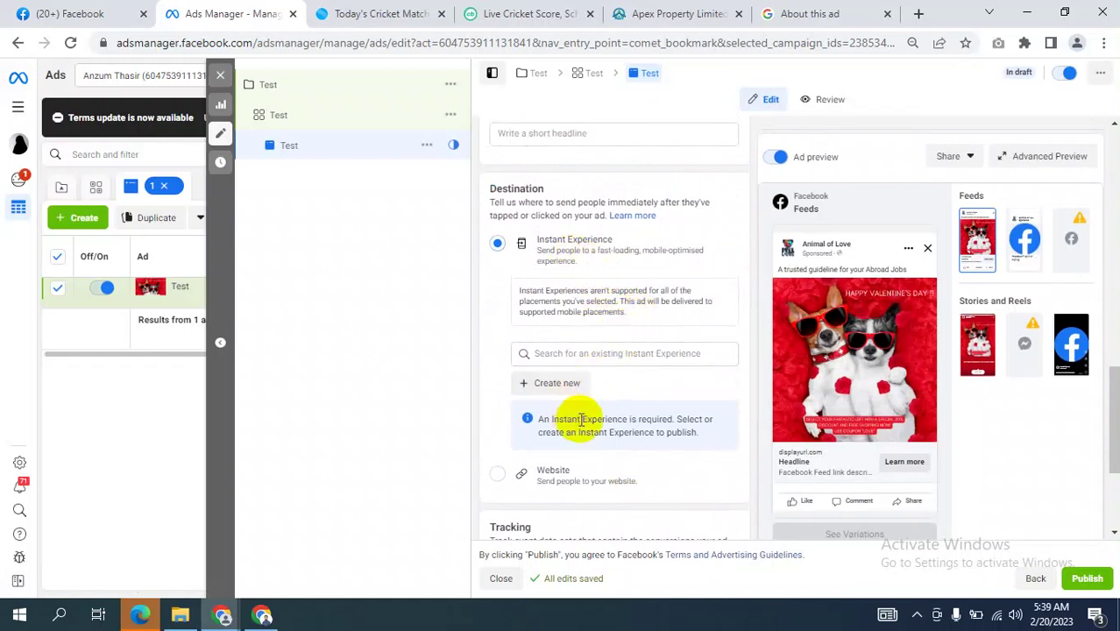
pyautogui.click(554, 382)
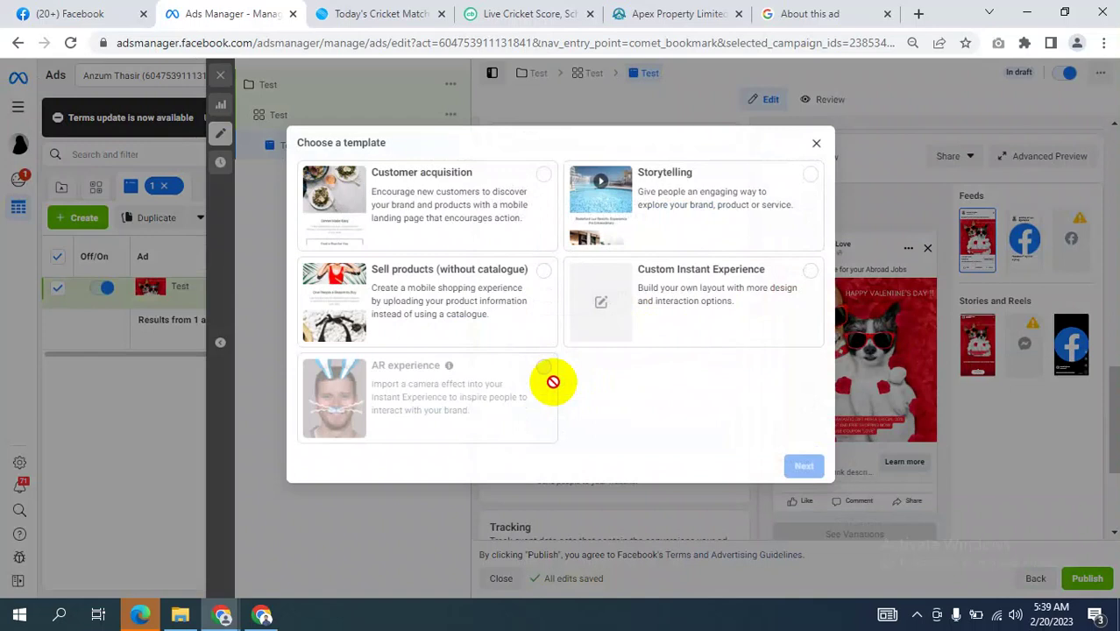
pyautogui.click(816, 143)
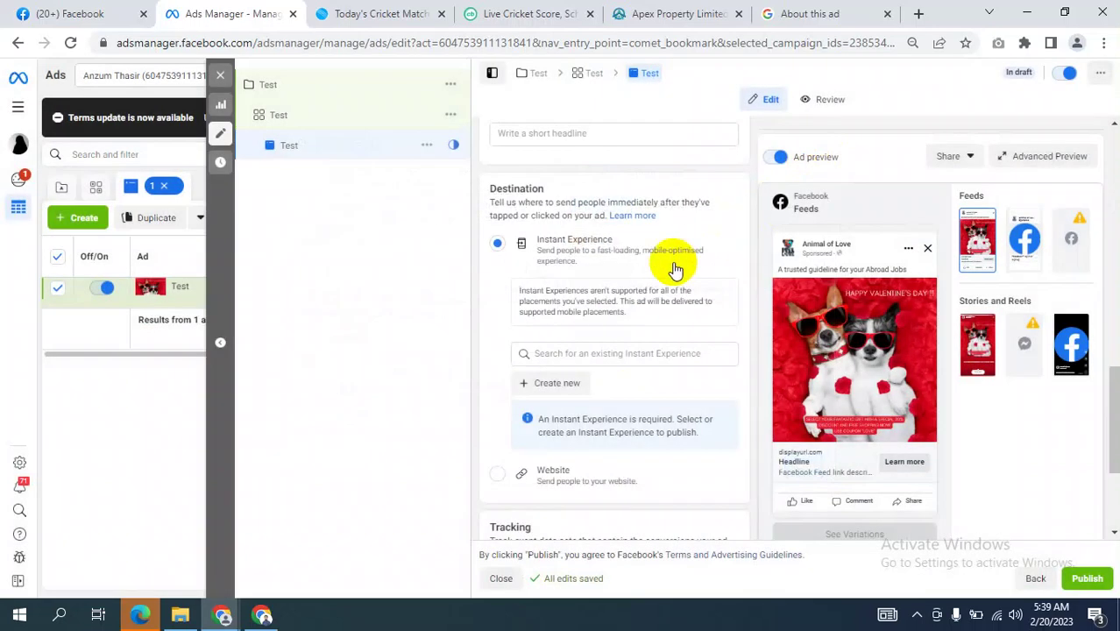
pyautogui.scroll(2, 675, 270)
pyautogui.scroll(-2, 675, 270)
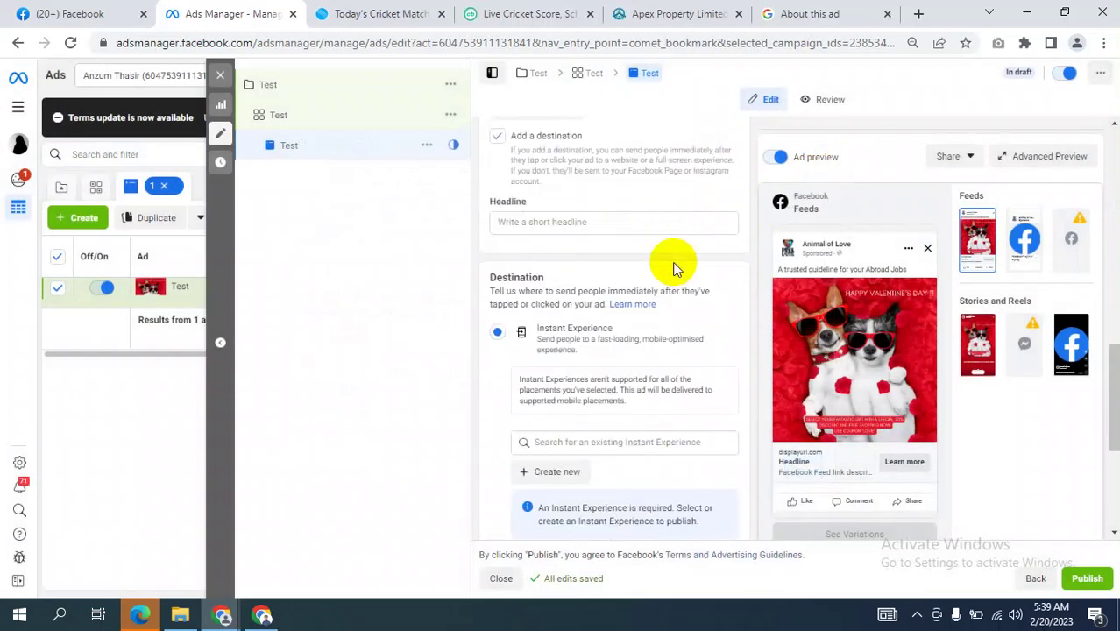
# - Start a new Instant Experience for the ad's destination using the Customer acquisition template
pyautogui.scroll(-1, 533, 350)
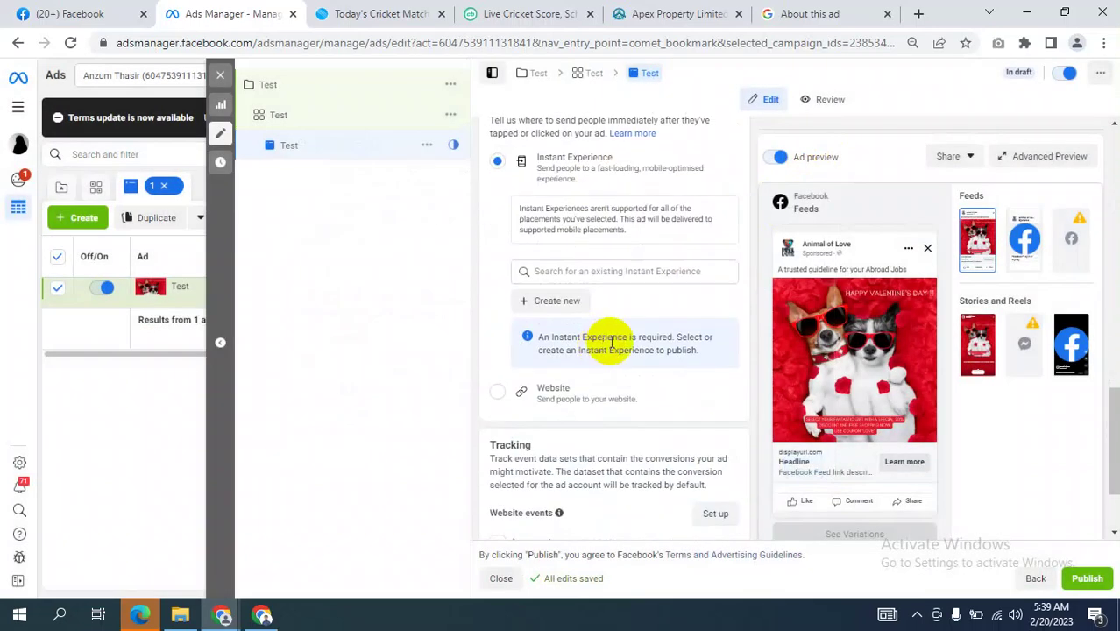
pyautogui.click(557, 301)
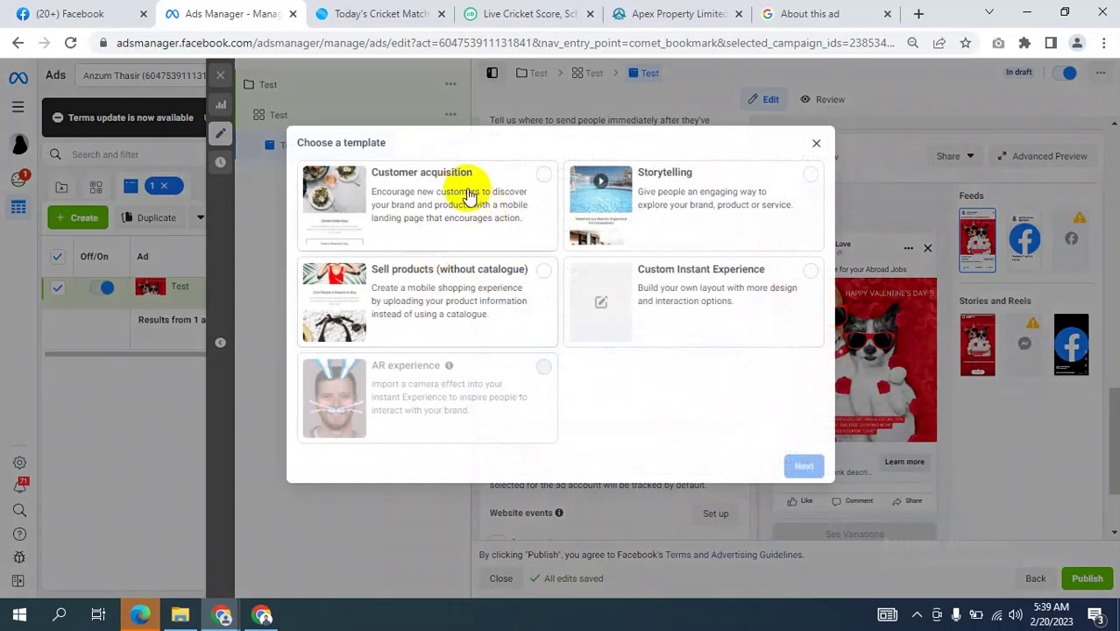
pyautogui.click(505, 182)
pyautogui.click(804, 467)
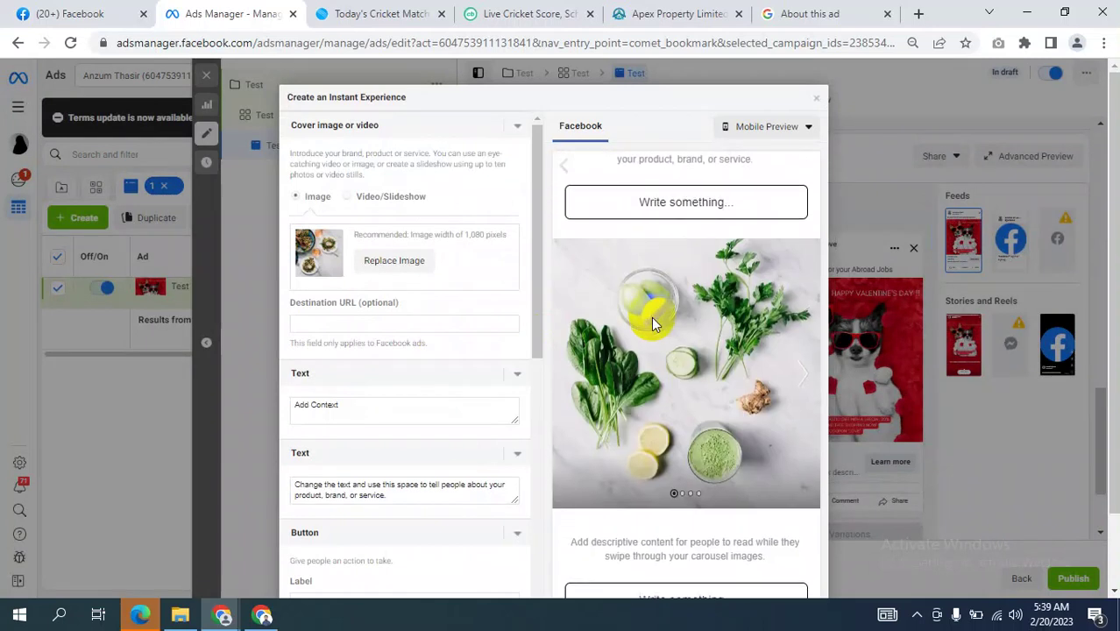
# - Examine the Instant Experience template's fields and mobile preview, and close the template without saving
pyautogui.scroll(-5, 400, 336)
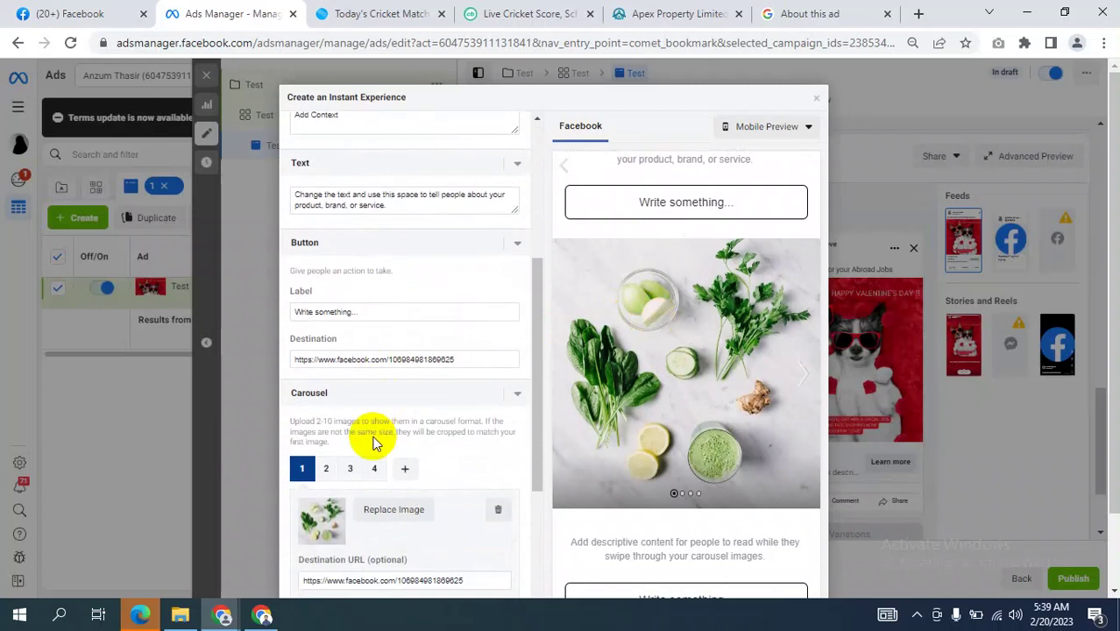
pyautogui.scroll(5, 375, 428)
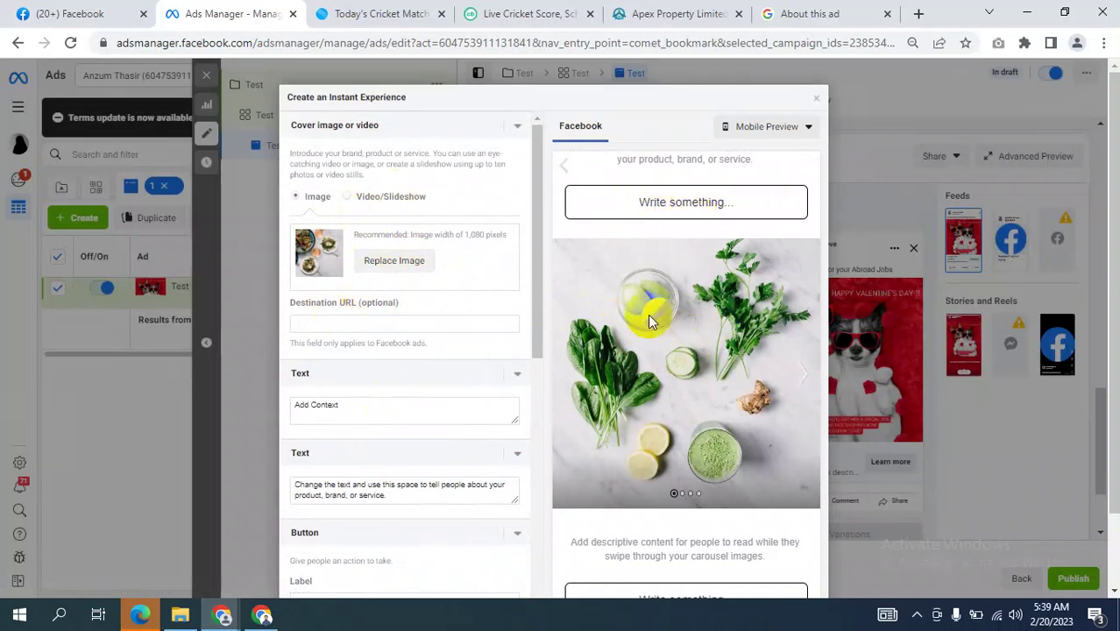
pyautogui.scroll(-1, 648, 313)
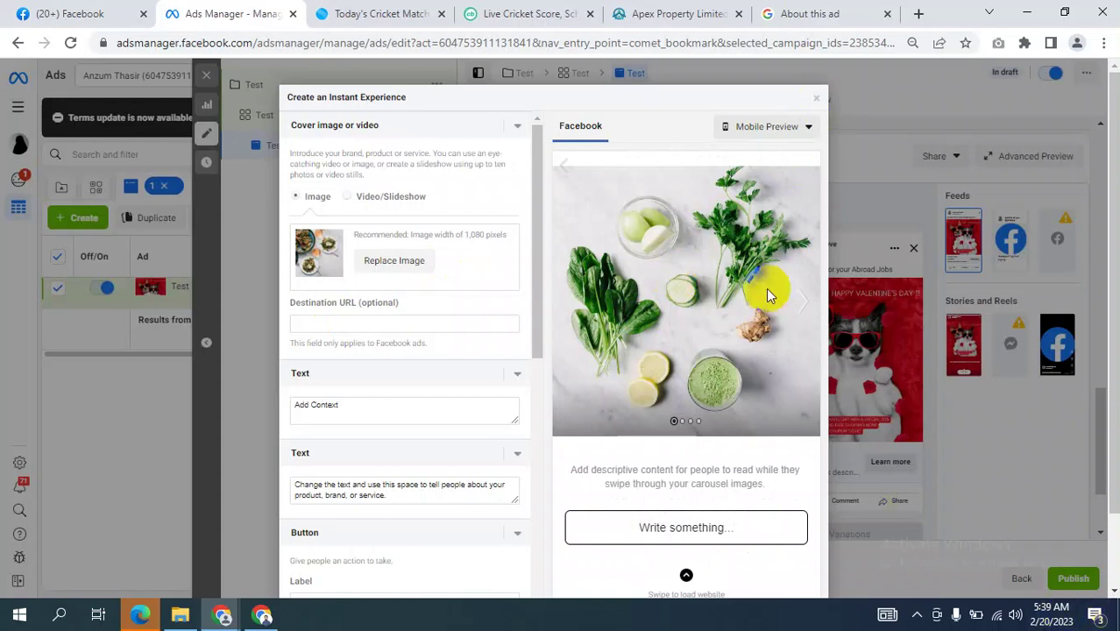
pyautogui.click(816, 101)
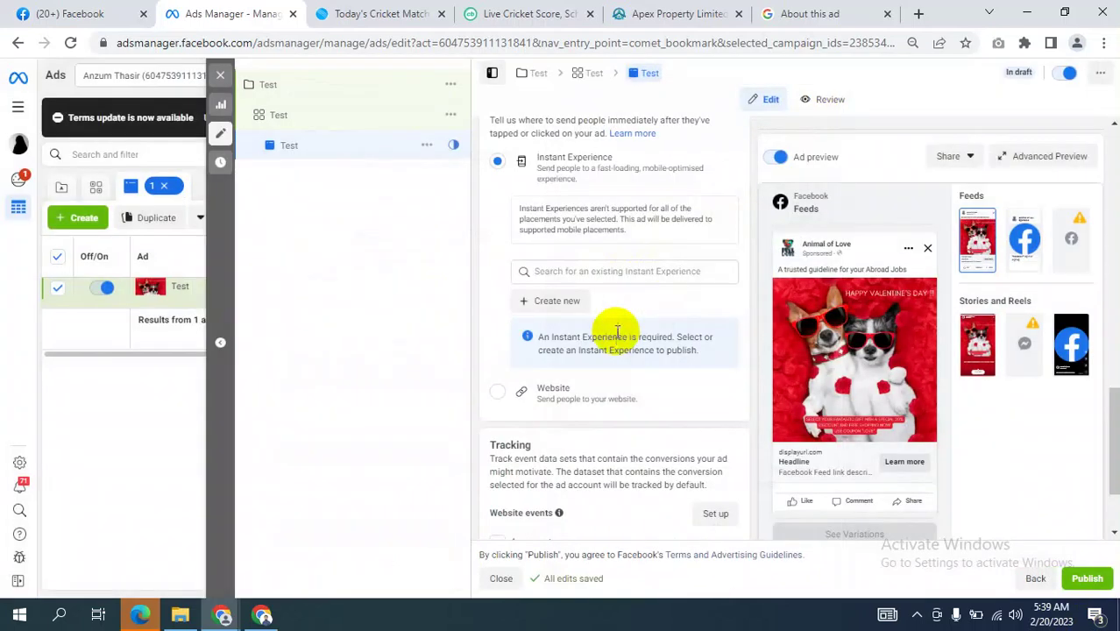
# - Set the ad's destination to Website instead of Instant Experience
pyautogui.scroll(2, 615, 331)
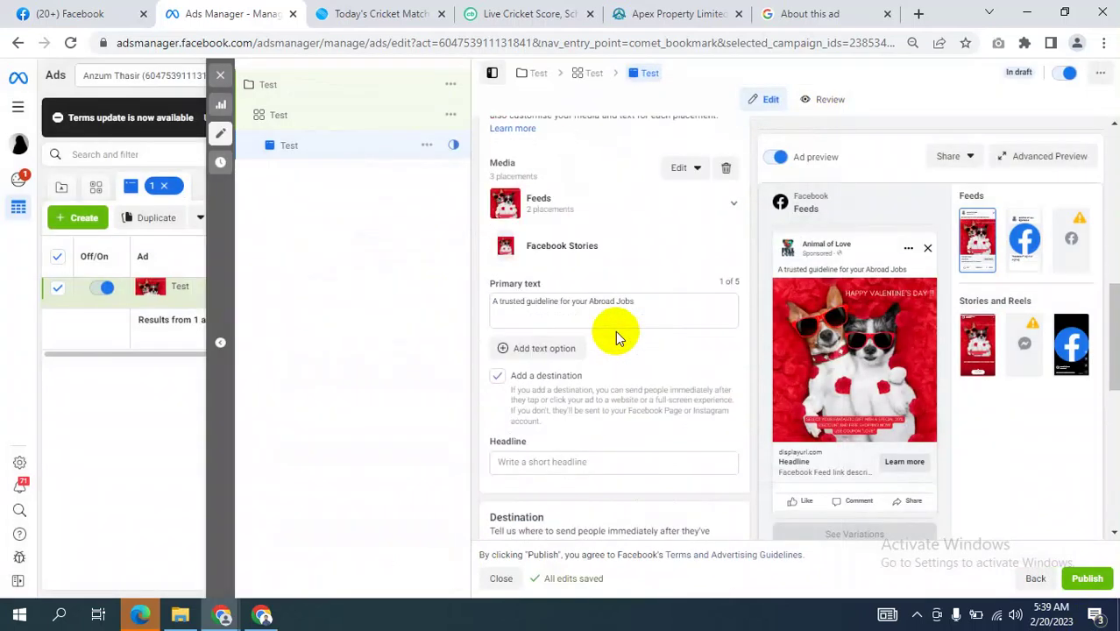
pyautogui.scroll(-4, 616, 330)
pyautogui.scroll(-2, 615, 331)
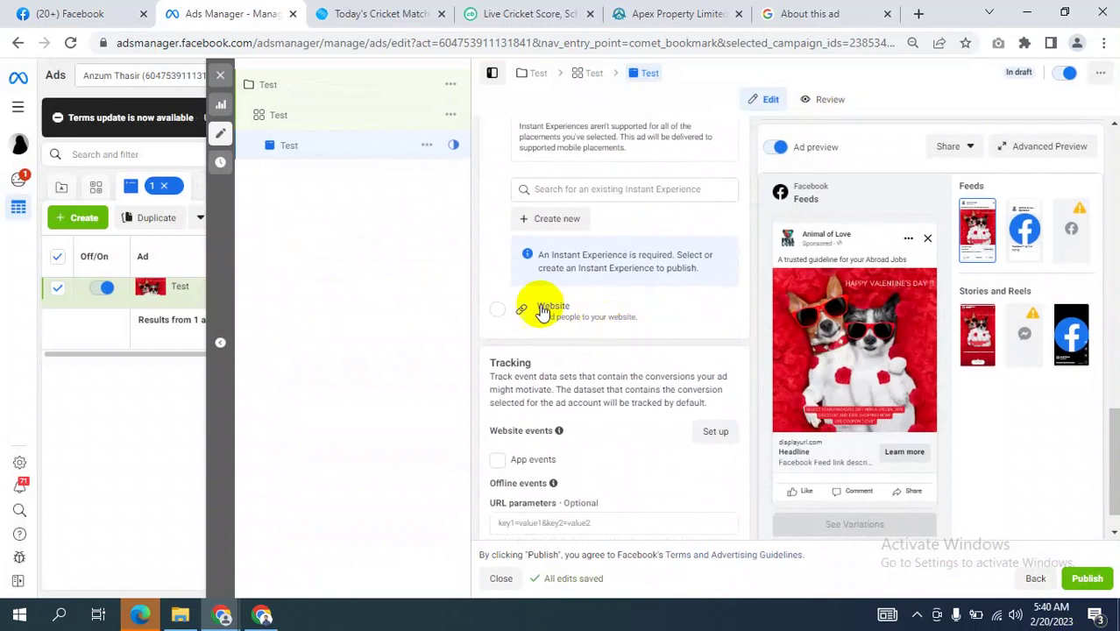
pyautogui.click(666, 309)
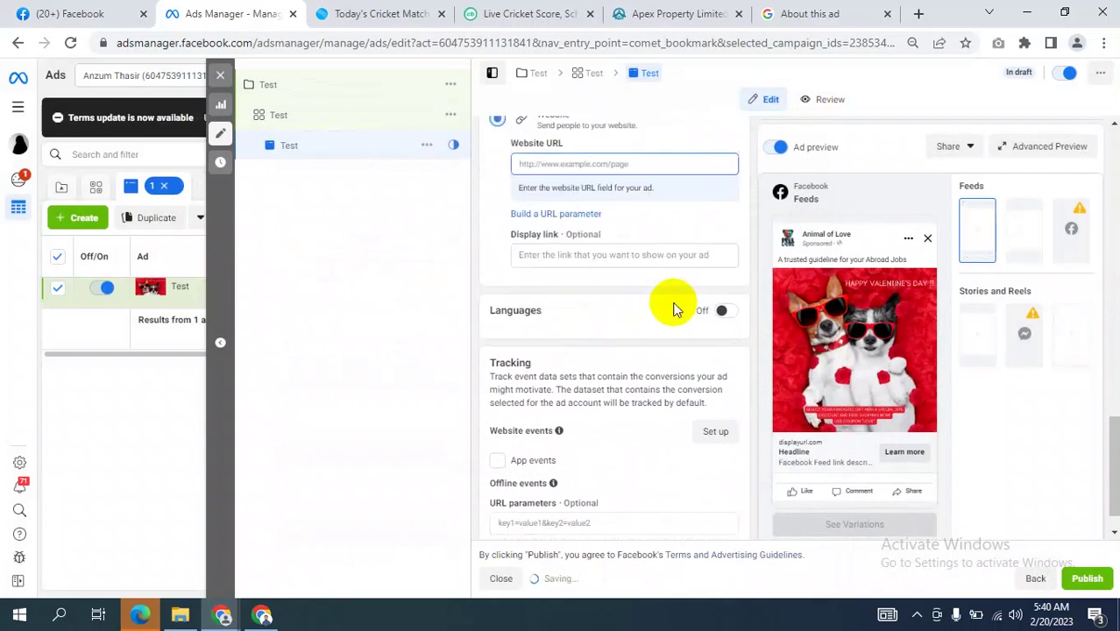
# - Look through the call-to-action options and set the ad's call to action to Send Message
pyautogui.scroll(2, 682, 333)
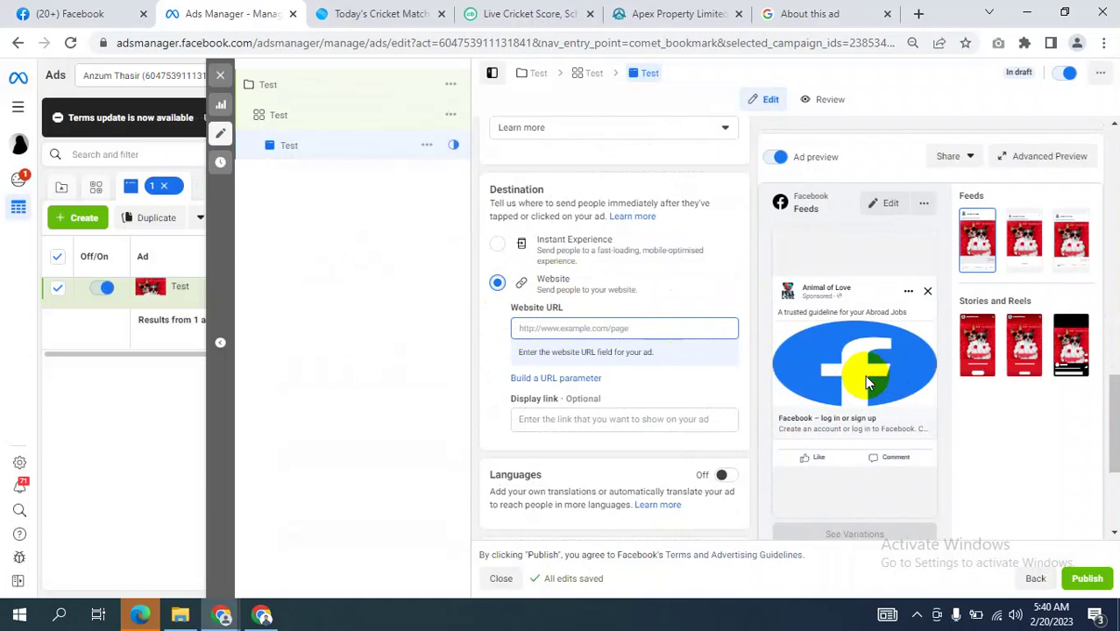
pyautogui.scroll(5, 805, 368)
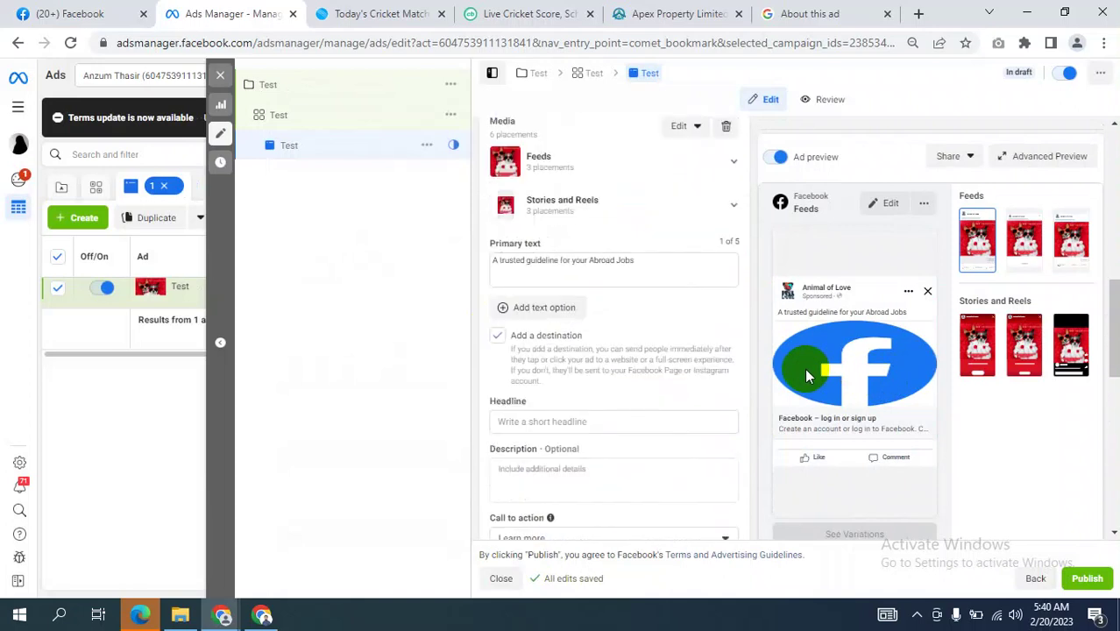
pyautogui.scroll(-1, 805, 368)
pyautogui.click(524, 462)
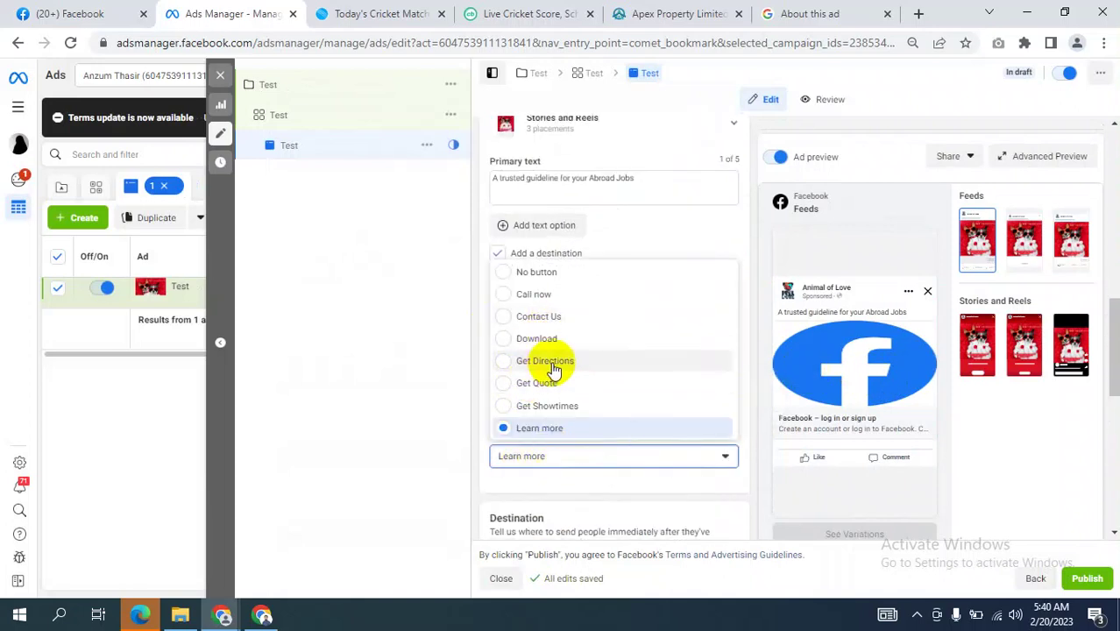
pyautogui.scroll(-5, 554, 370)
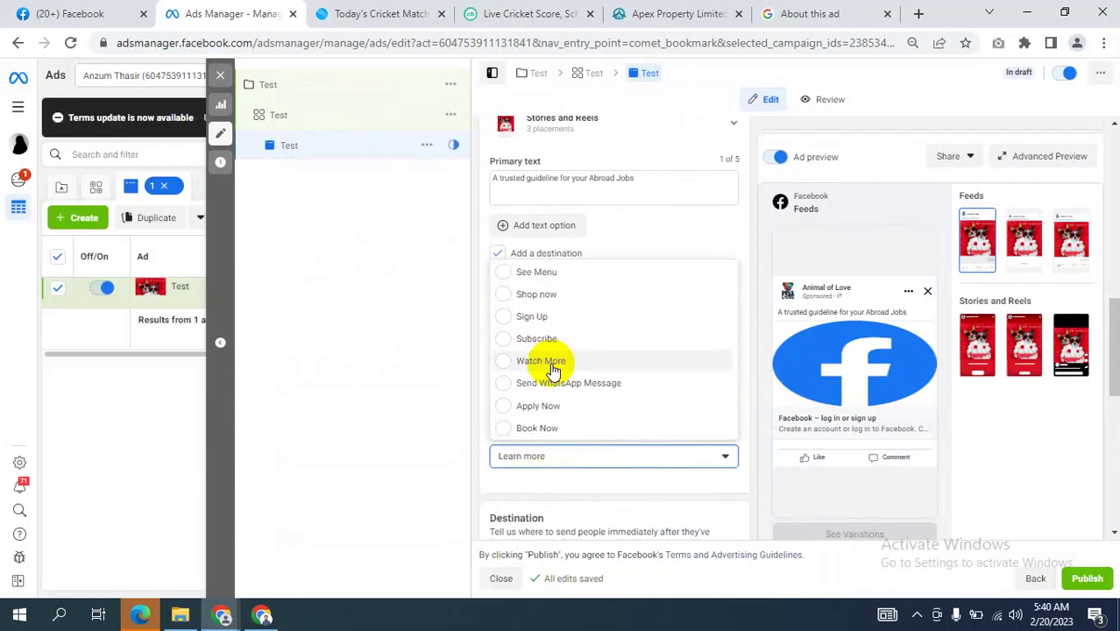
pyautogui.scroll(5, 553, 370)
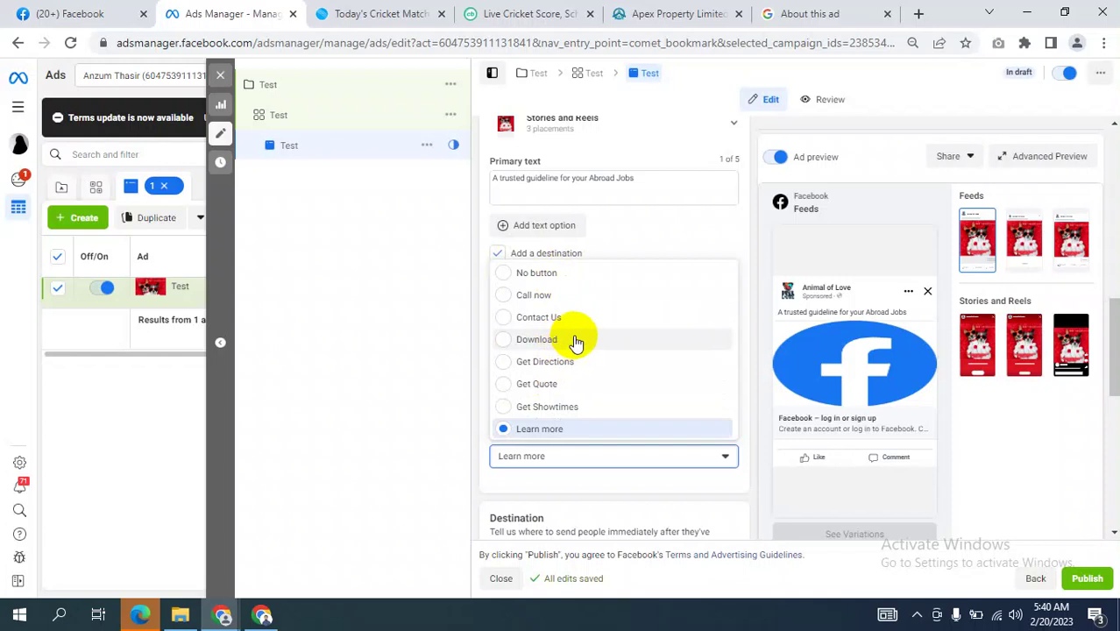
pyautogui.scroll(-5, 577, 341)
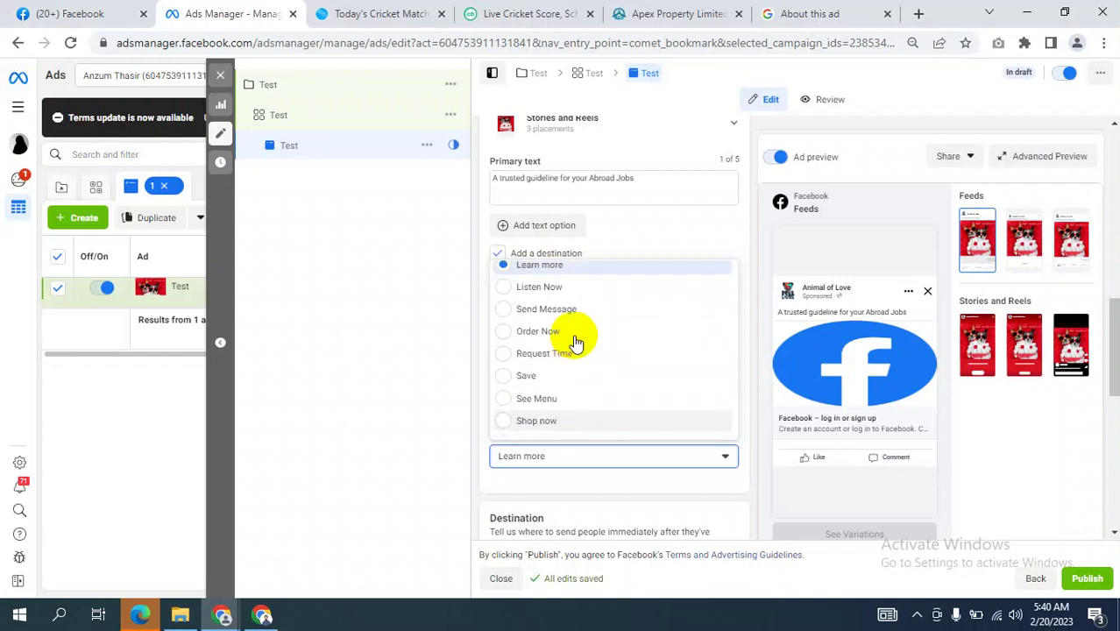
pyautogui.click(551, 311)
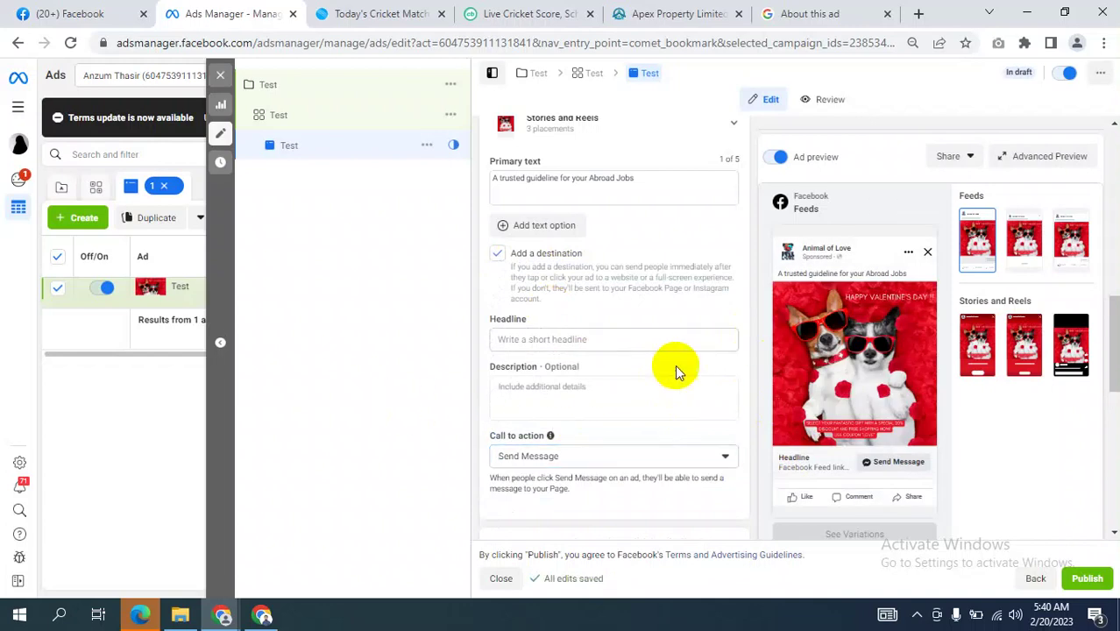
pyautogui.click(222, 616)
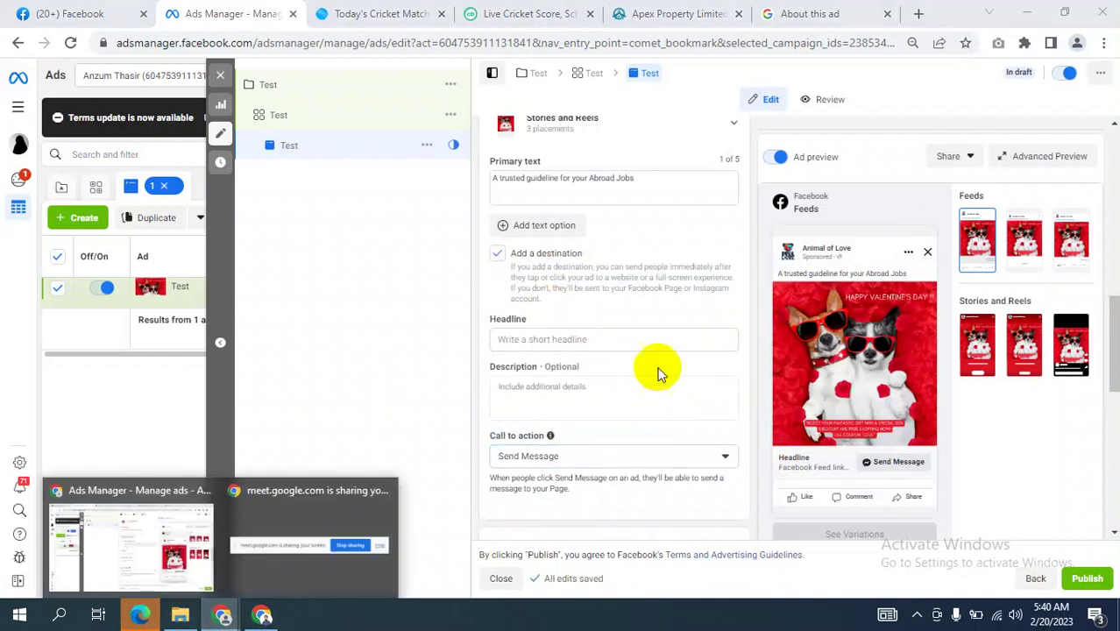
pyautogui.click(419, 289)
pyautogui.scroll(-10, 627, 346)
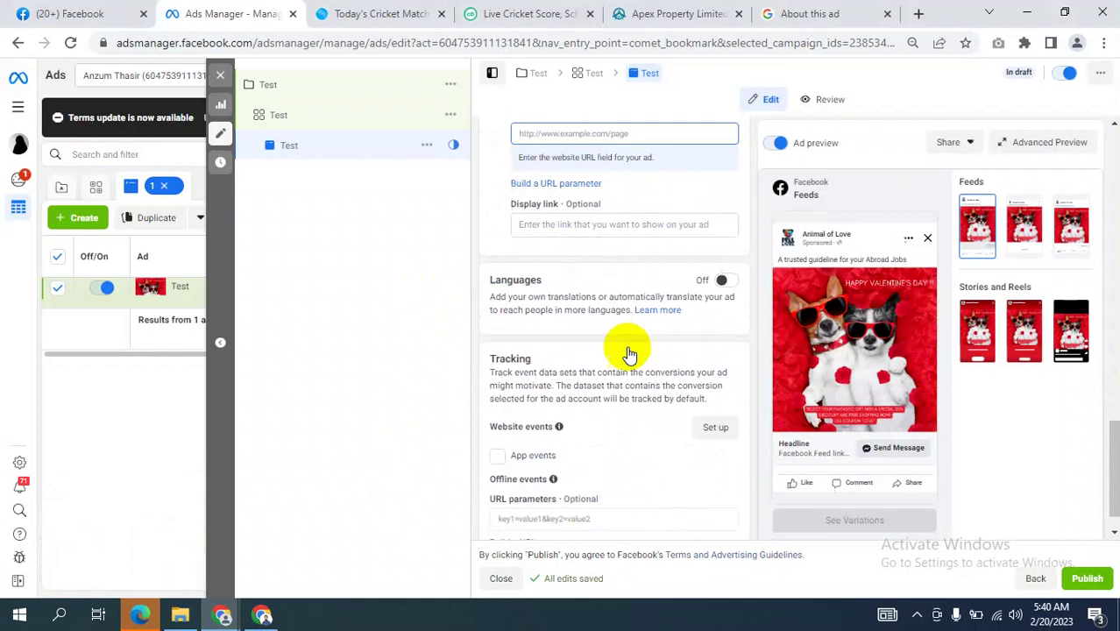
pyautogui.scroll(10, 950, 274)
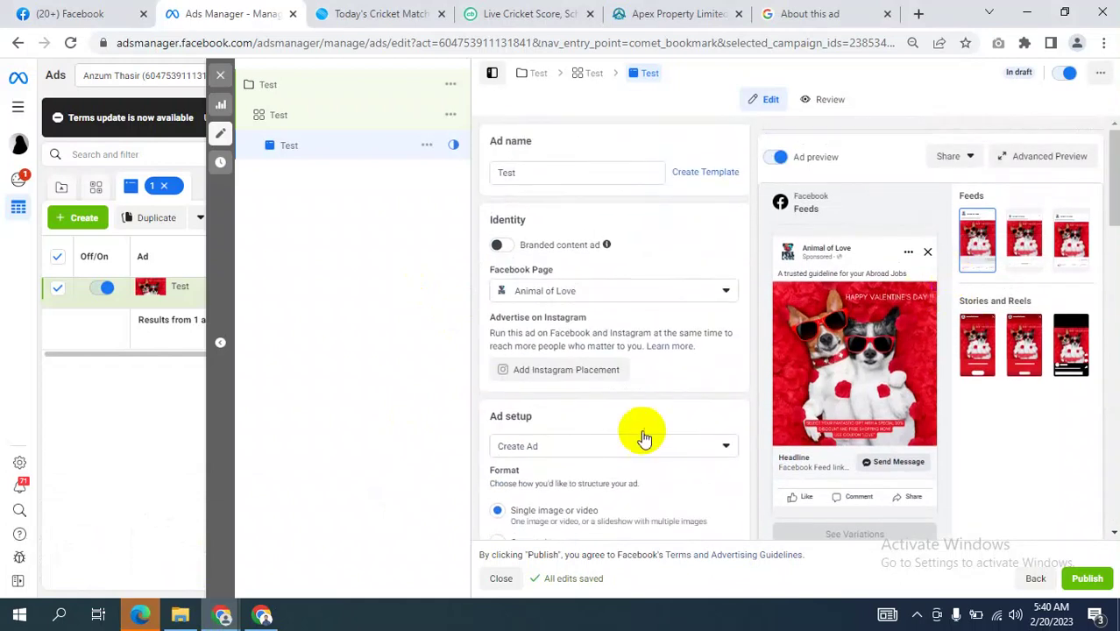
# - Examine the available ad setup options for the Test ad
pyautogui.click(600, 446)
pyautogui.scroll(-2, 648, 412)
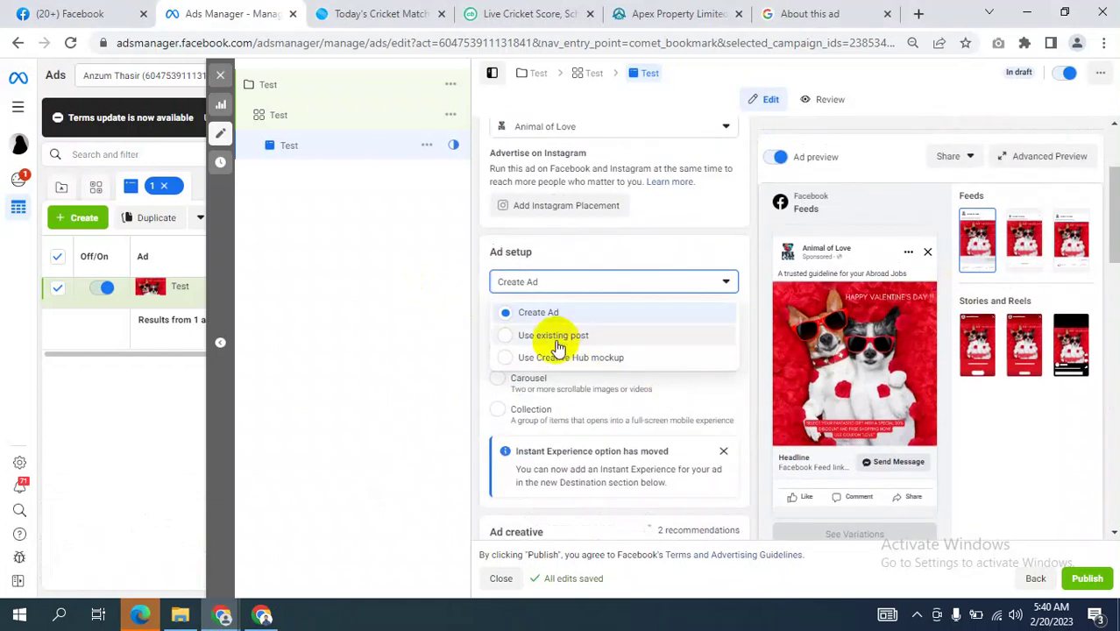
pyautogui.click(404, 297)
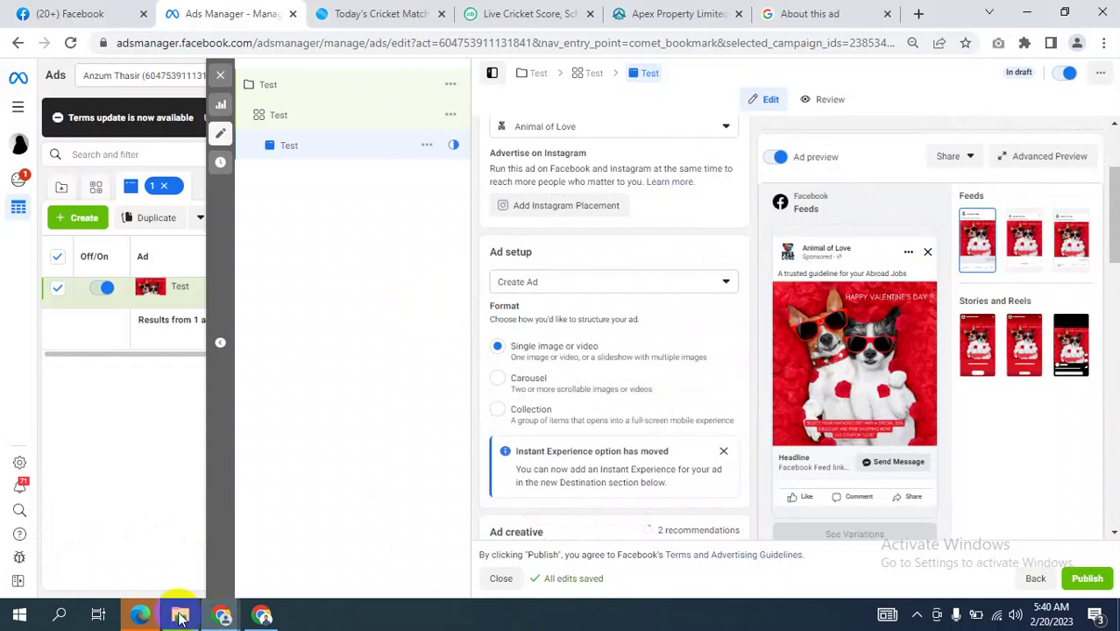
pyautogui.click(219, 618)
pyautogui.click(122, 527)
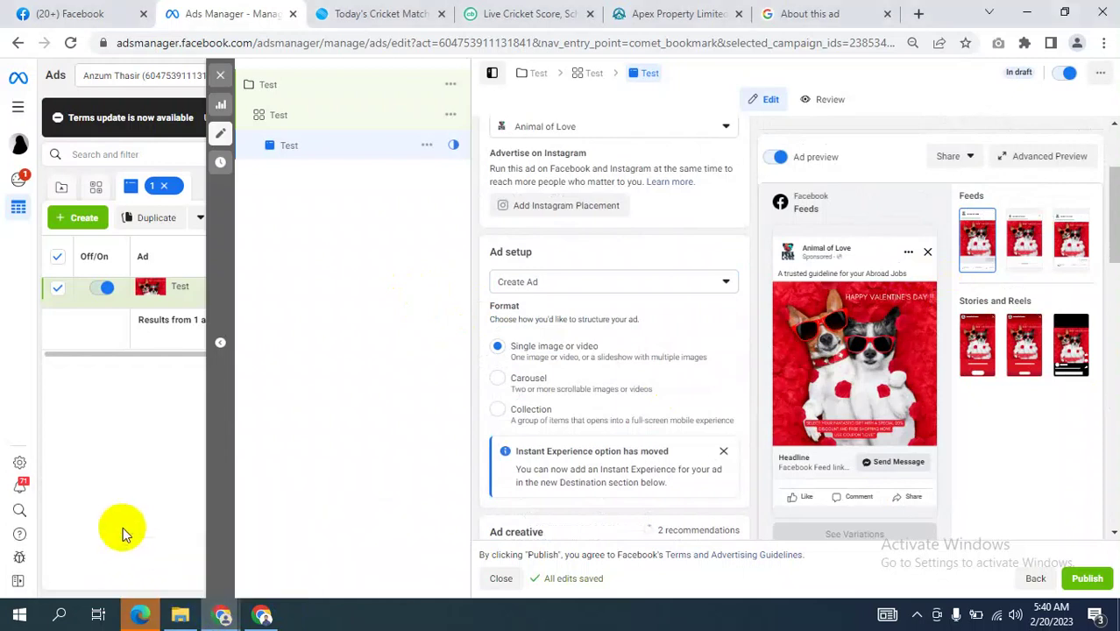
pyautogui.scroll(2, 608, 363)
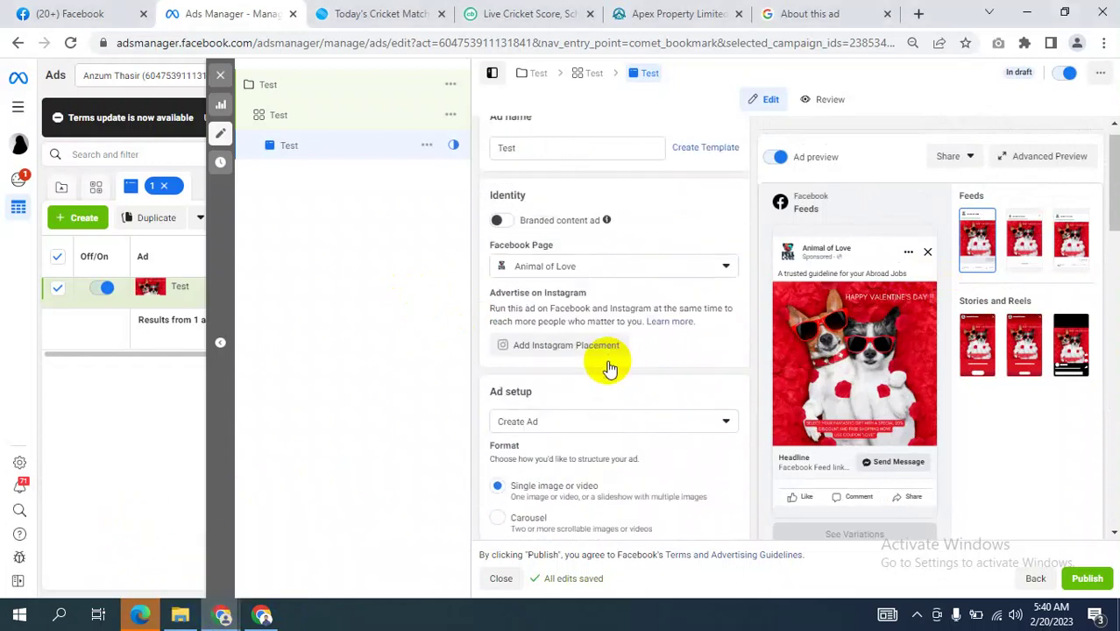
pyautogui.scroll(-2, 608, 351)
pyautogui.click(593, 290)
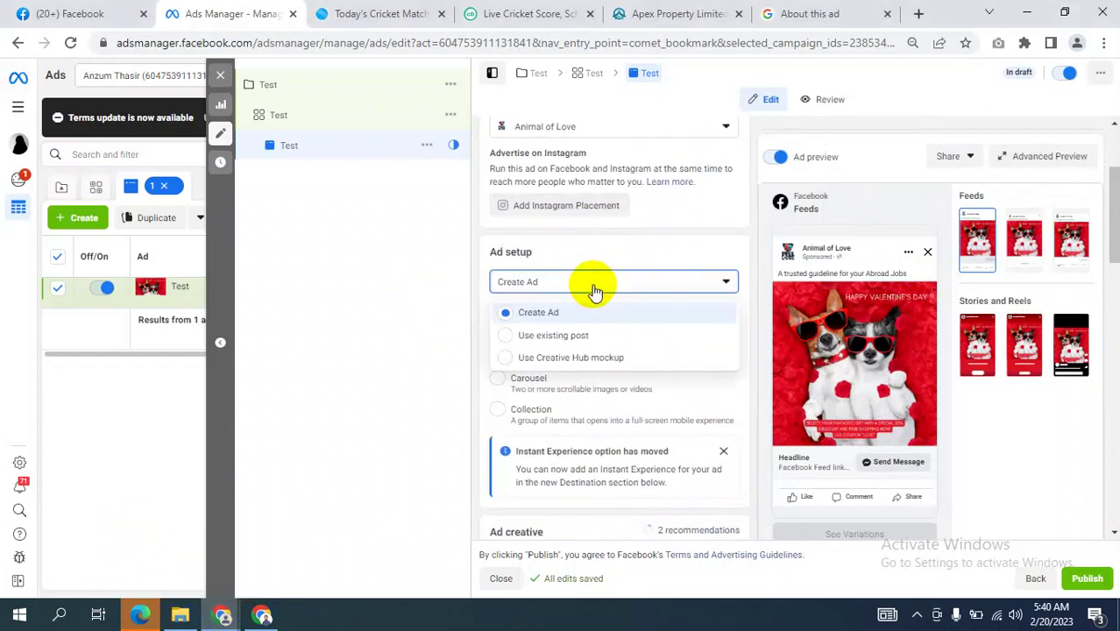
# - Switch to the Google Meet call, look through the participant list, and return to Ads Manager
pyautogui.hotkey('alt', 'Tab')
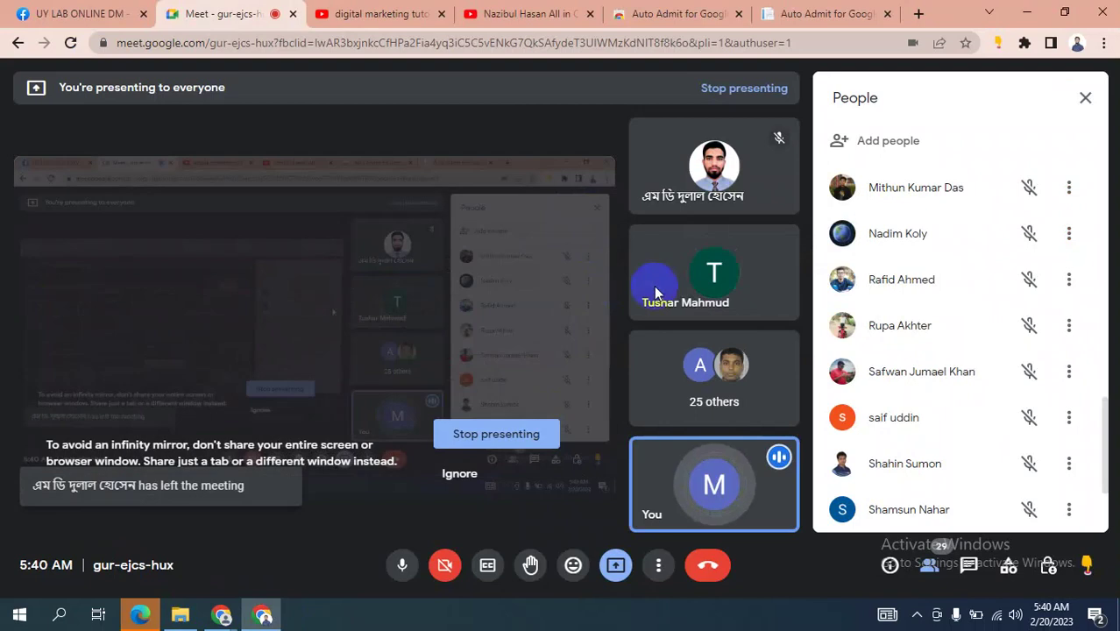
pyautogui.scroll(-2, 855, 368)
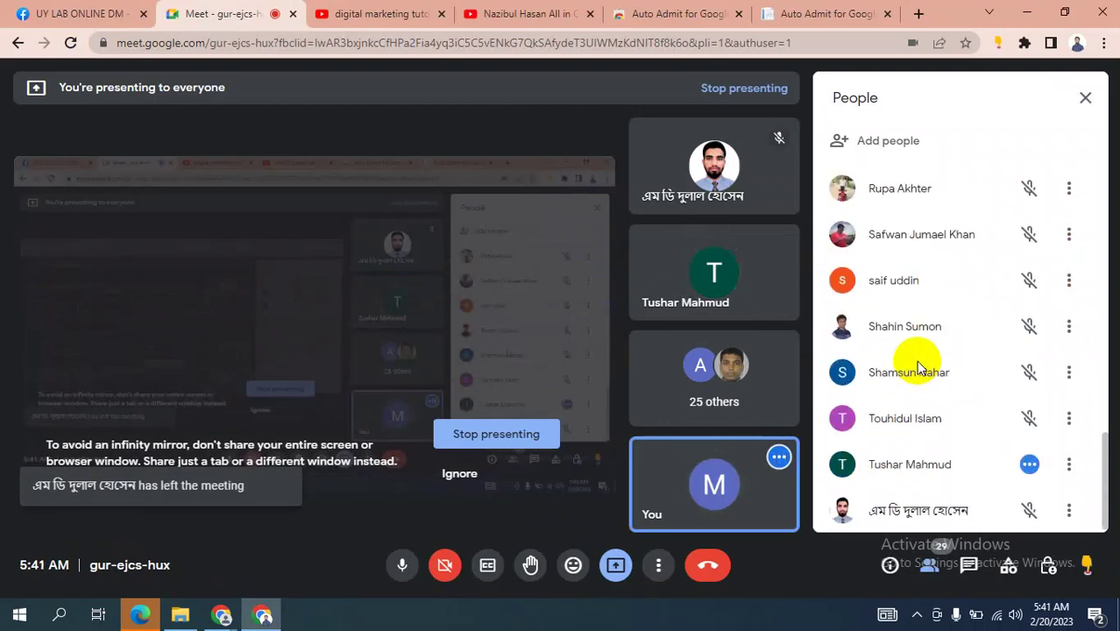
pyautogui.scroll(5, 918, 368)
pyautogui.scroll(10, 918, 368)
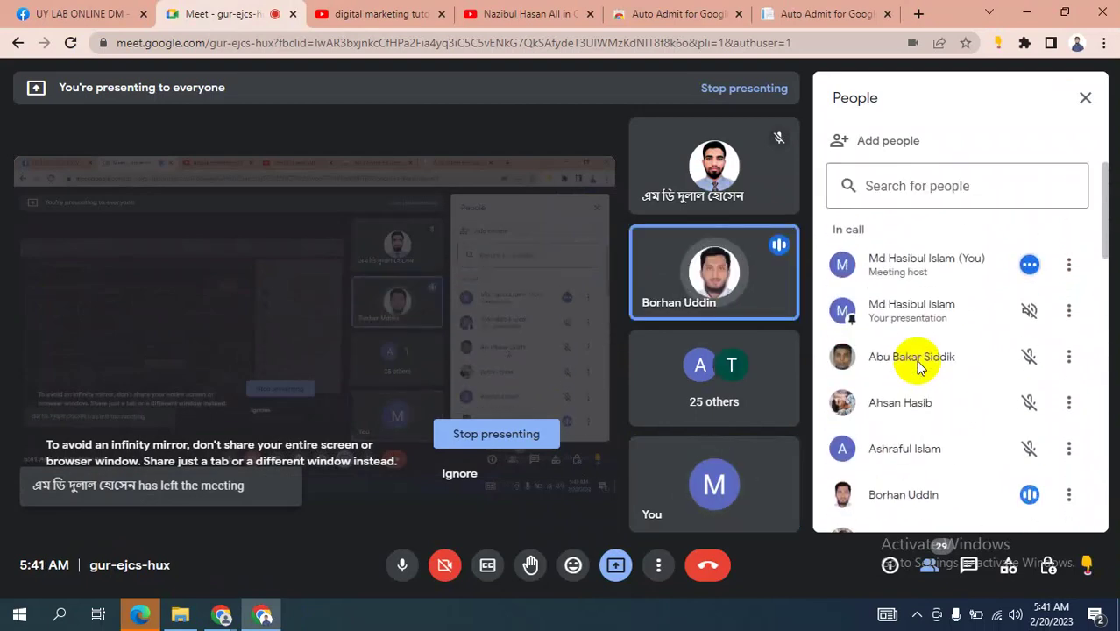
pyautogui.hotkey('alt', 'Tab')
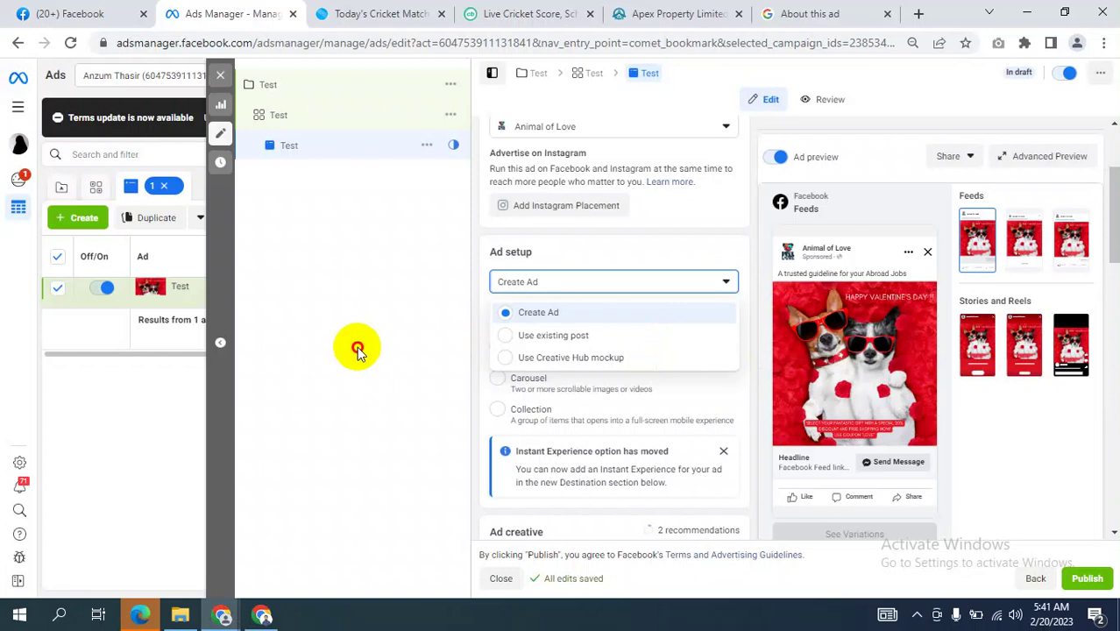
# - Choose Create Ad as the ad setup option
pyautogui.click(545, 281)
pyautogui.click(561, 289)
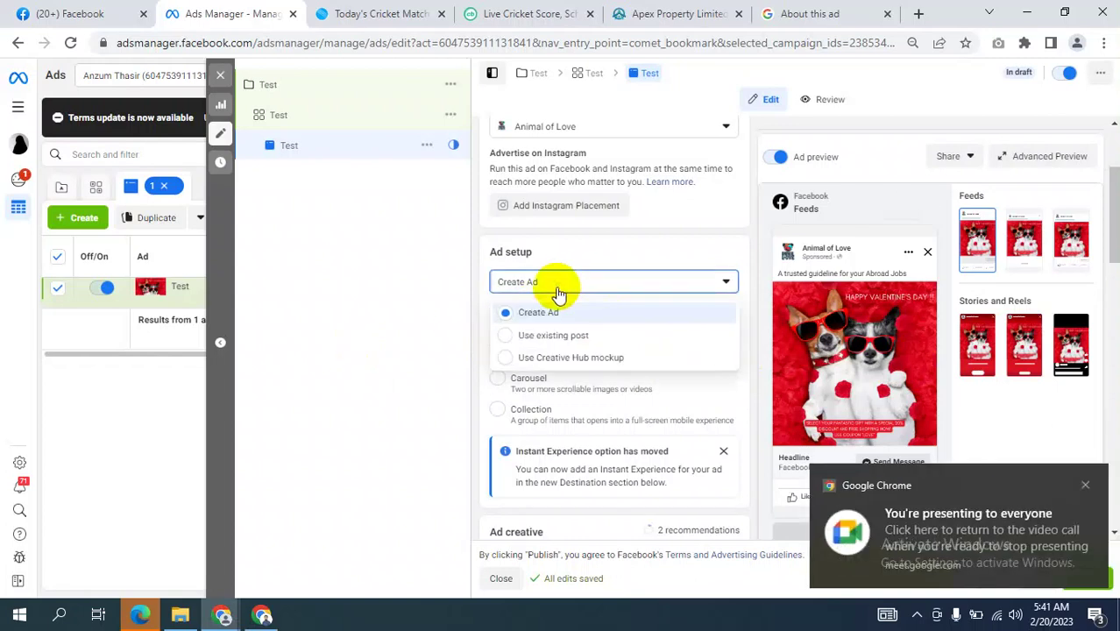
pyautogui.click(538, 311)
# - Review the ad's format, media, primary text, headline and call-to-action settings
pyautogui.scroll(-3, 573, 369)
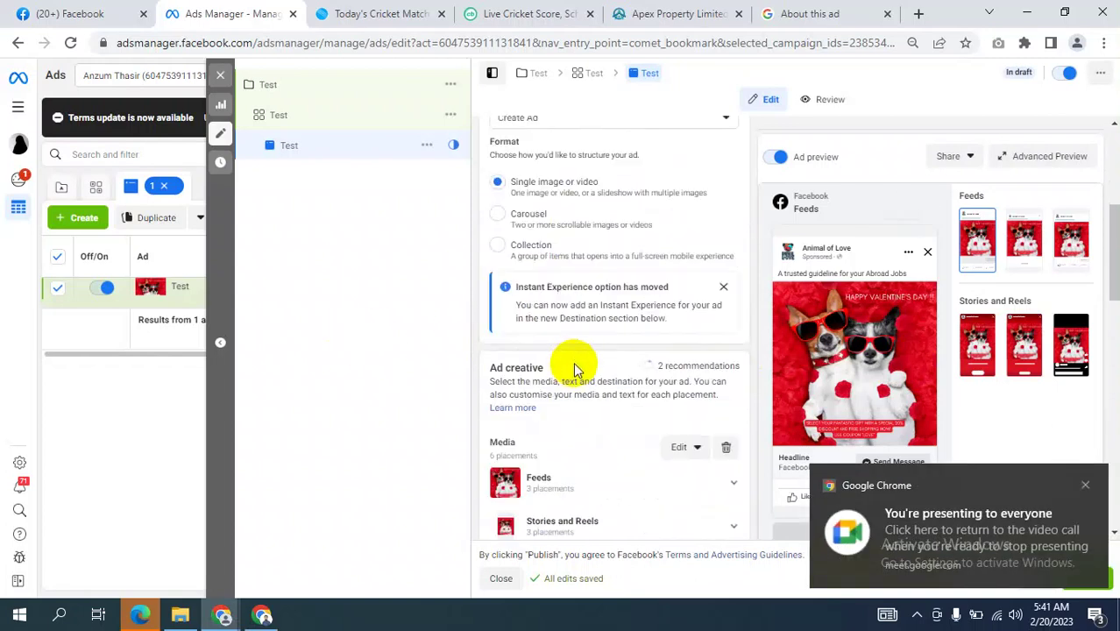
pyautogui.scroll(3, 483, 320)
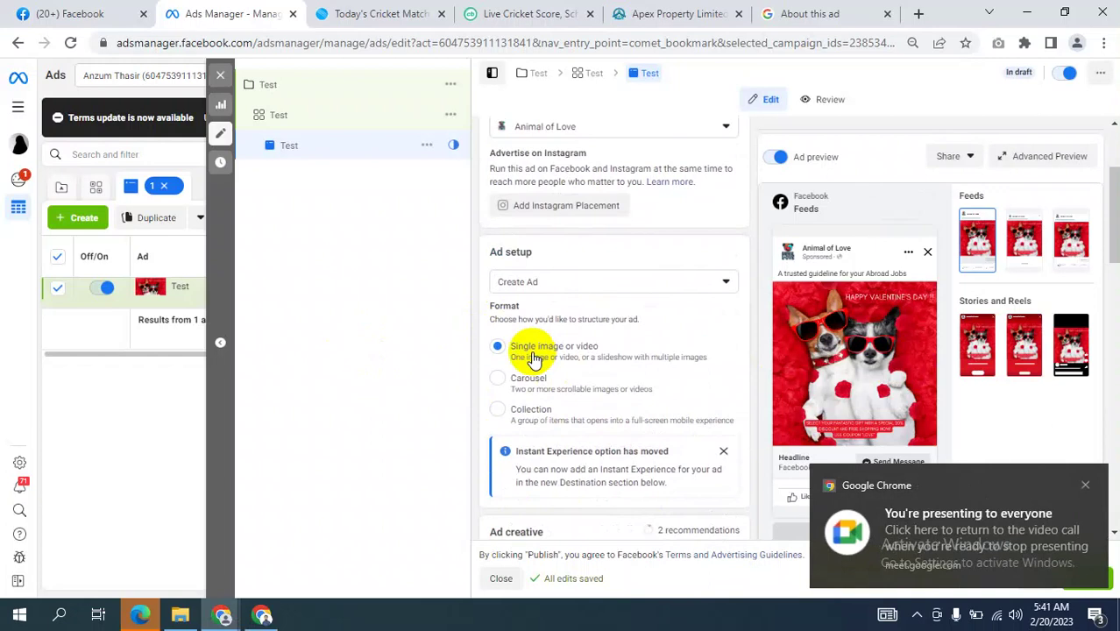
pyautogui.scroll(-5, 594, 358)
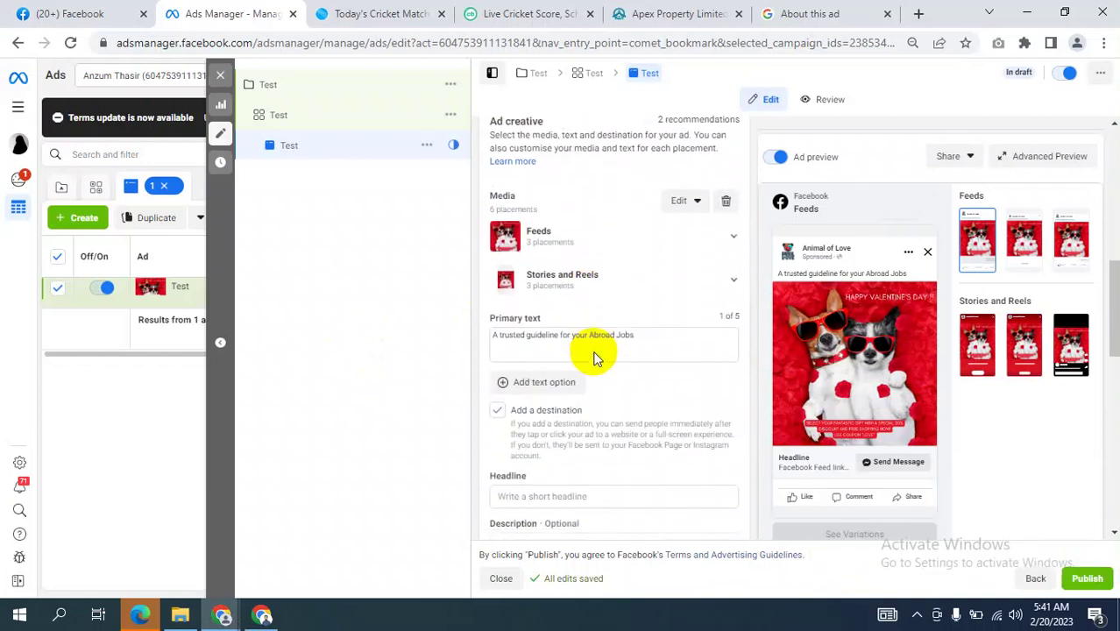
pyautogui.click(552, 339)
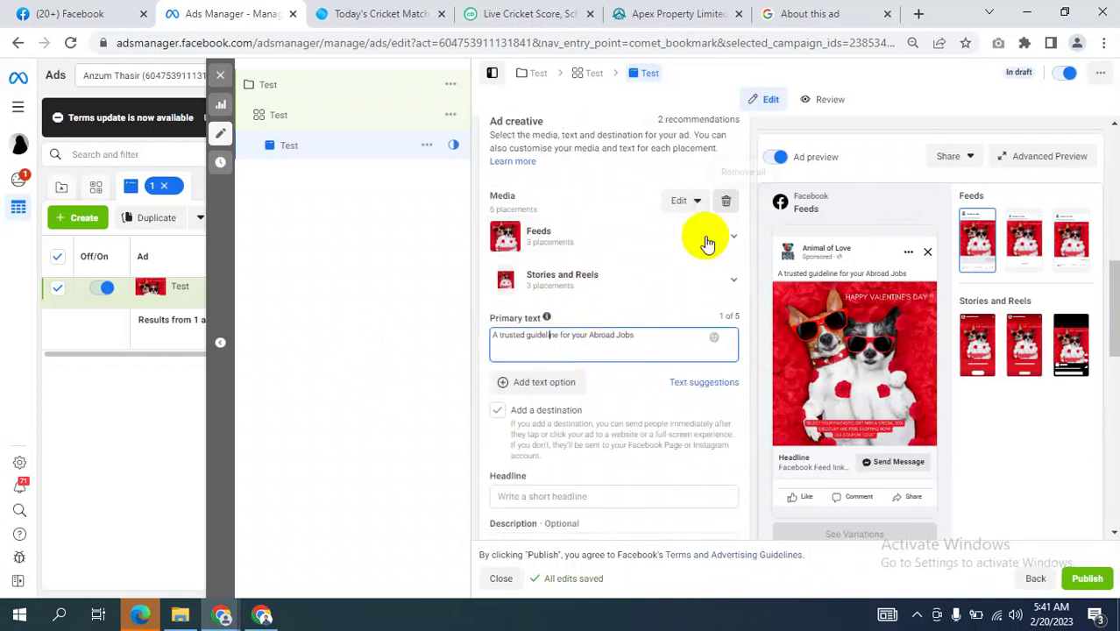
pyautogui.scroll(-2, 562, 338)
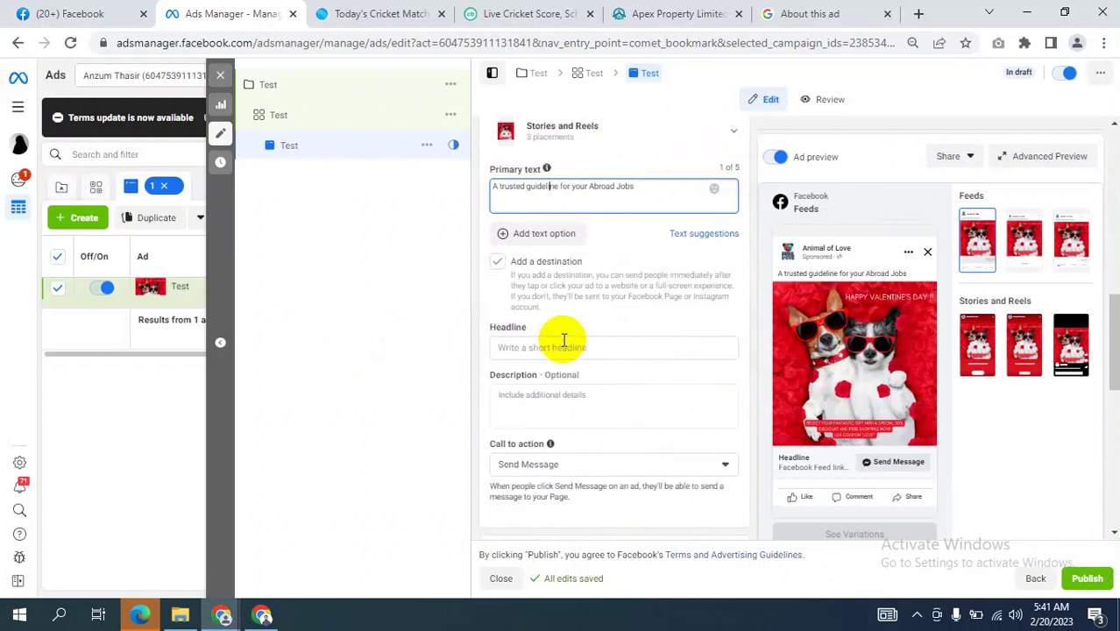
pyautogui.scroll(-1, 564, 339)
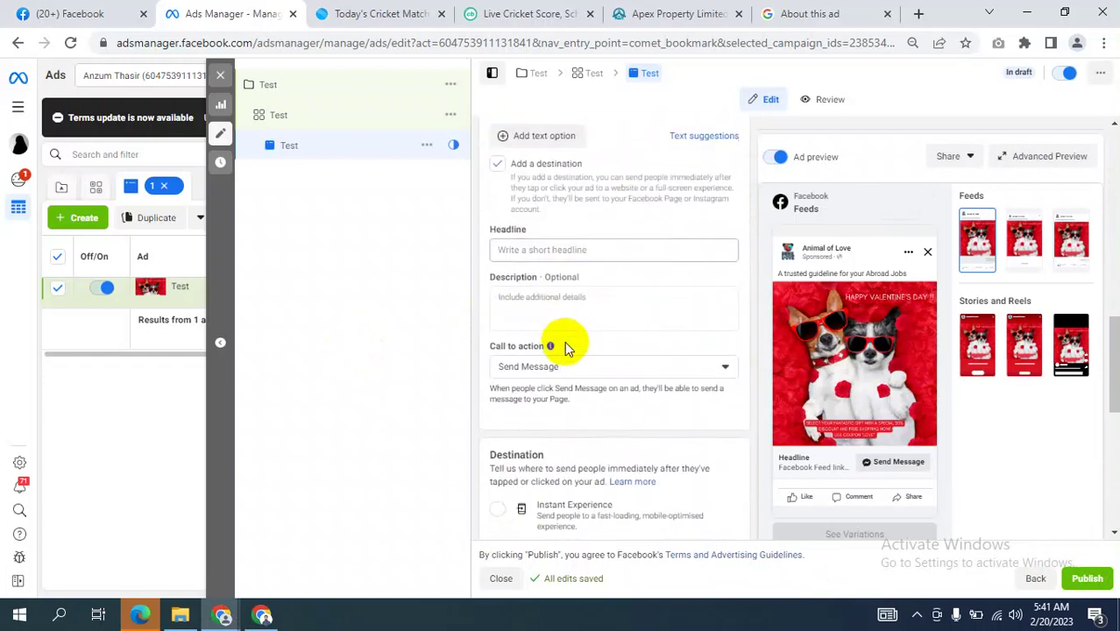
pyautogui.click(540, 368)
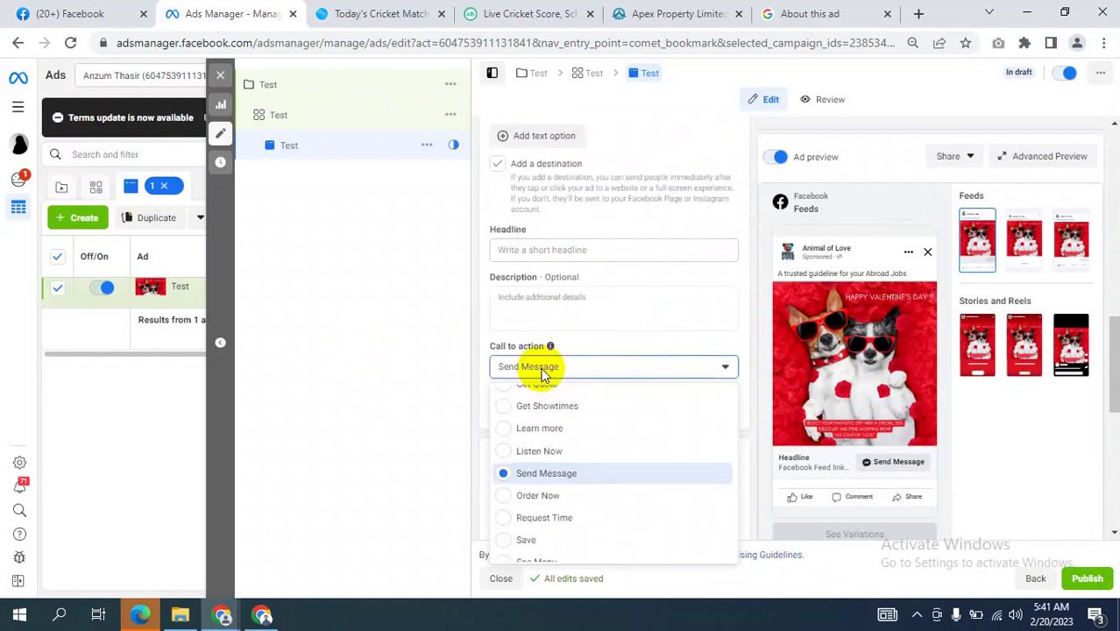
pyautogui.click(419, 383)
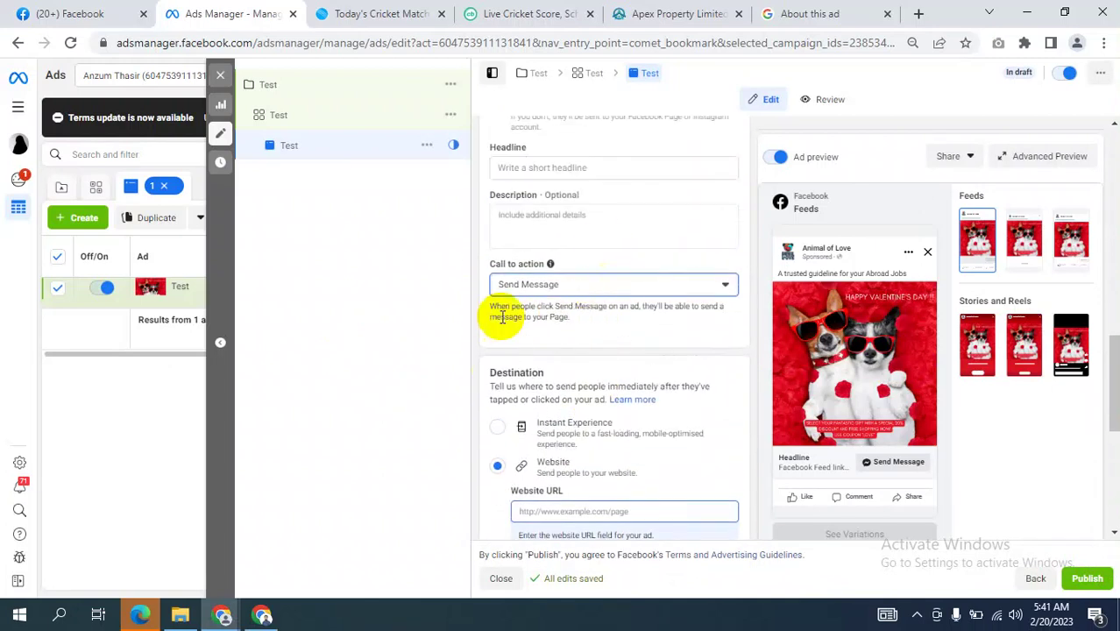
# - Set the ad's destination to Instant Experience and look through the Customer acquisition template for a new experience, closing it unsaved
pyautogui.click(497, 427)
pyautogui.click(666, 443)
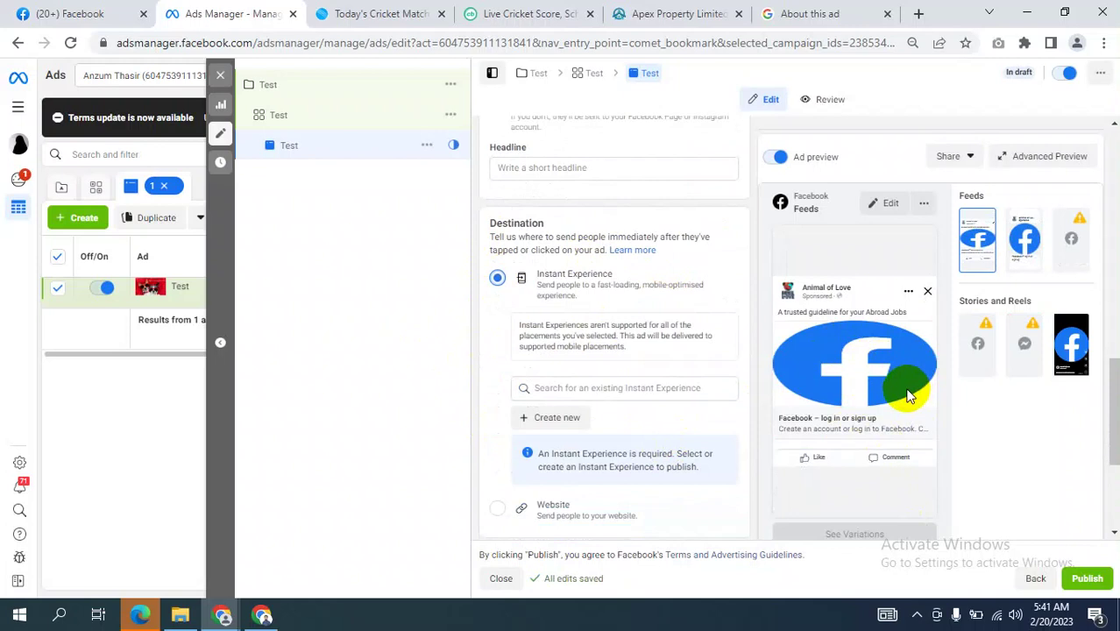
pyautogui.click(551, 417)
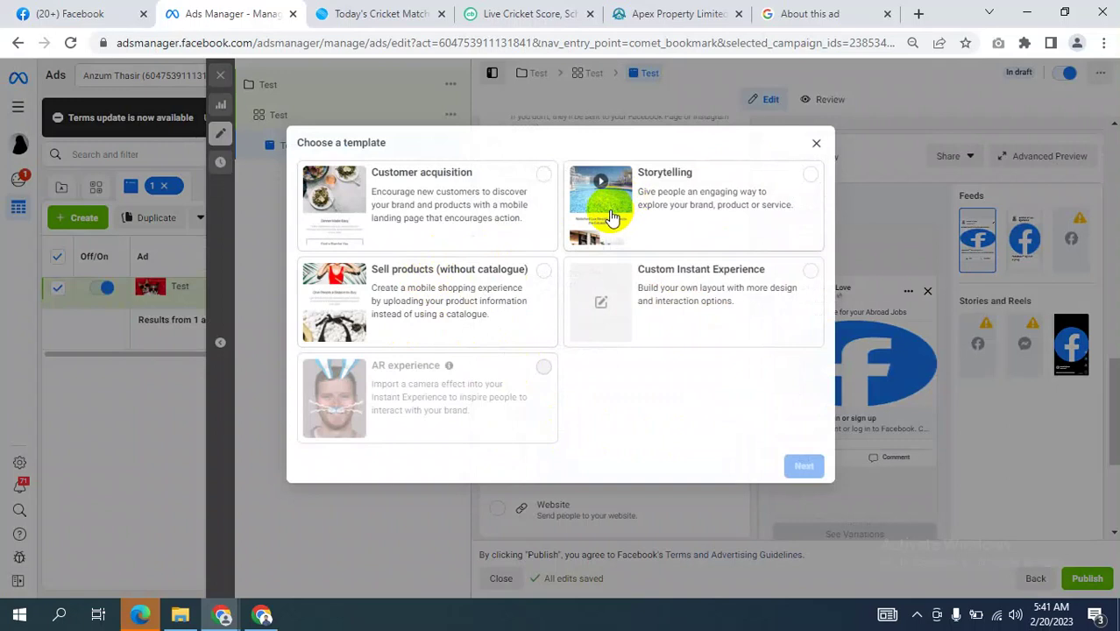
pyautogui.click(470, 176)
pyautogui.click(802, 466)
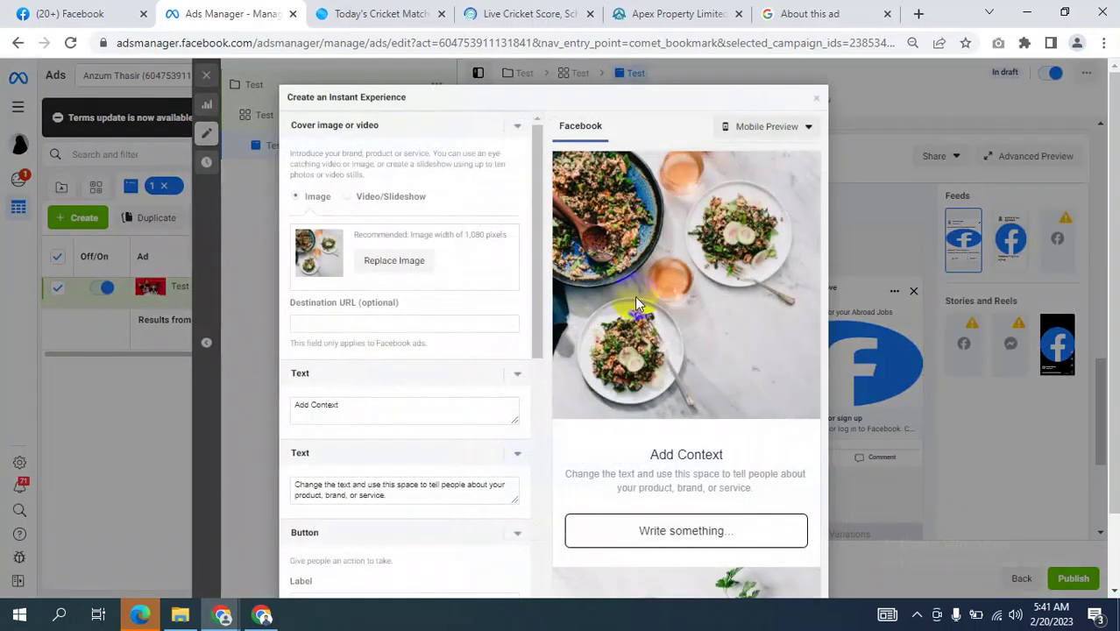
pyautogui.scroll(-5, 635, 295)
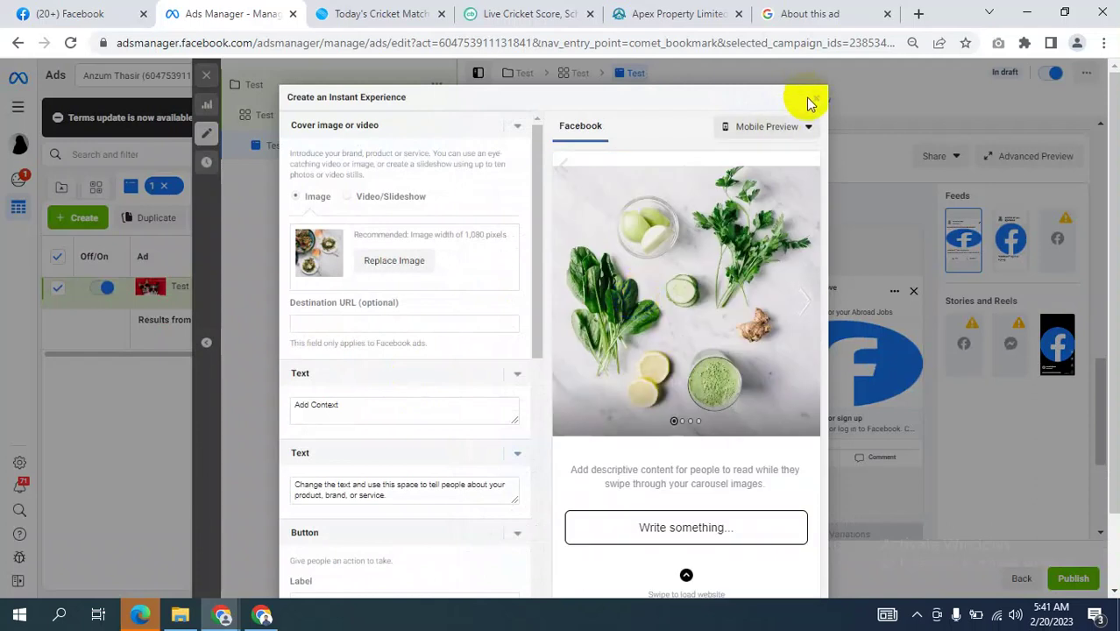
pyautogui.click(815, 103)
# - Change the Test ad's format to Carousel in the ad setup
pyautogui.scroll(10, 649, 333)
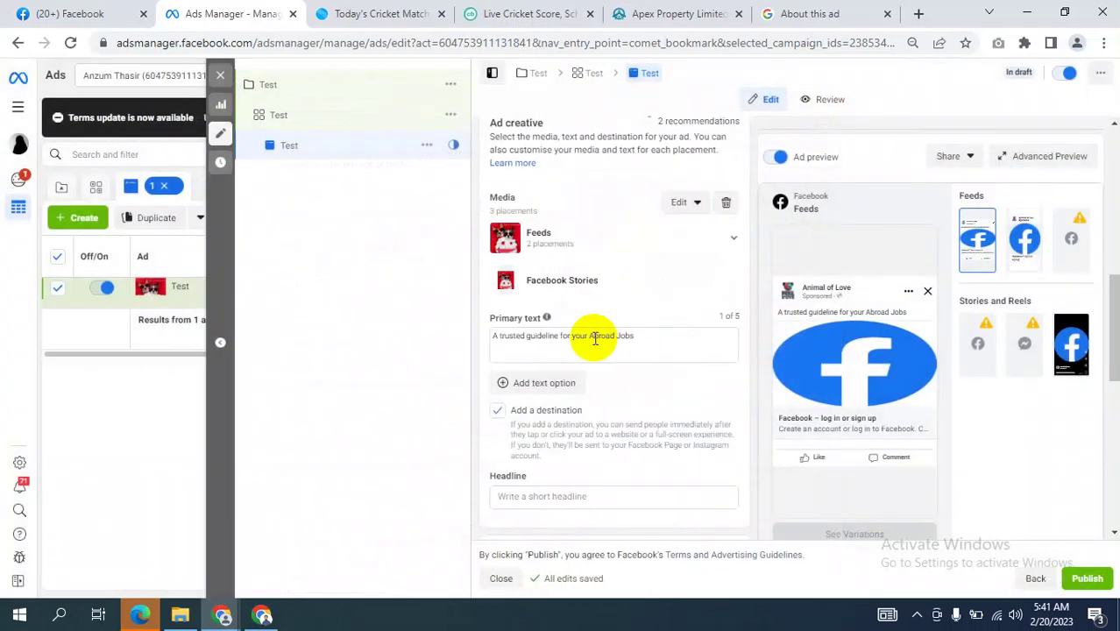
pyautogui.scroll(3, 595, 338)
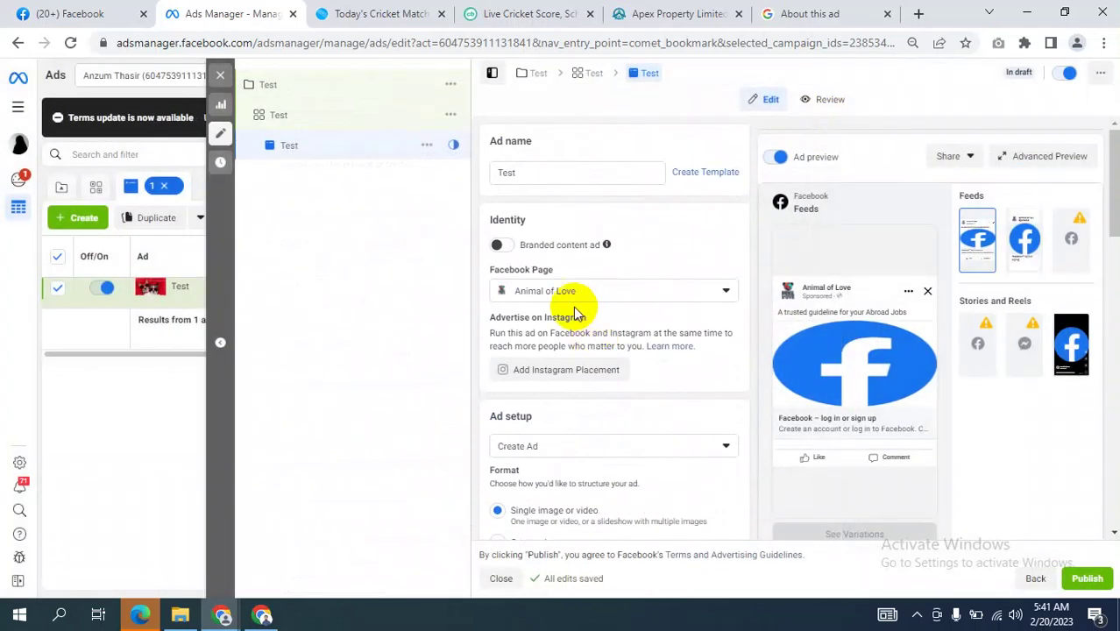
pyautogui.scroll(-1, 573, 315)
pyautogui.scroll(-1, 570, 342)
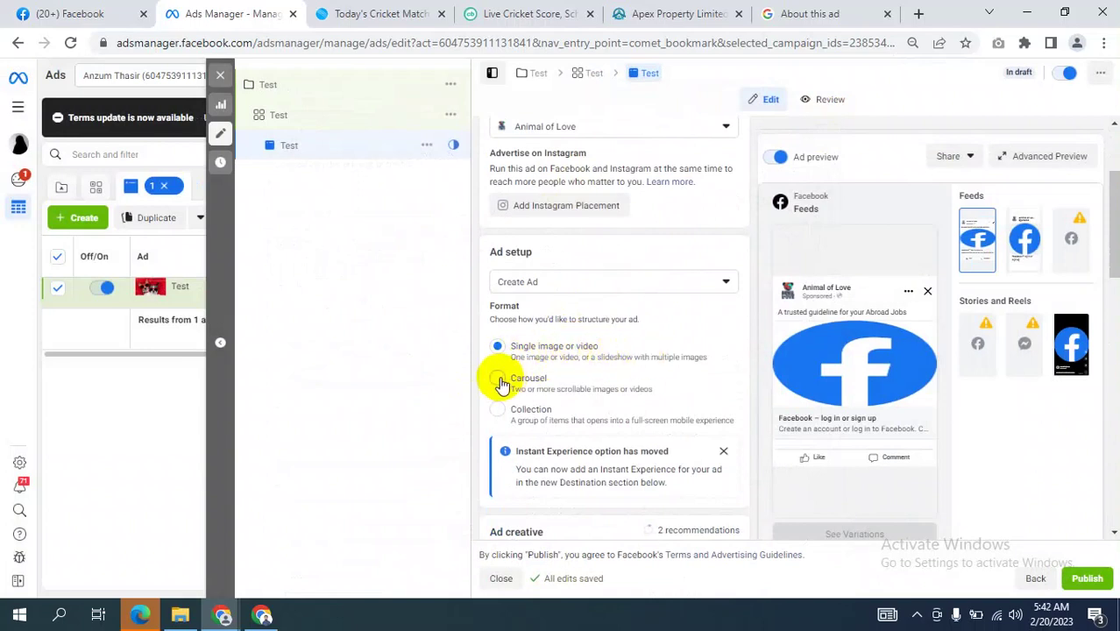
pyautogui.click(497, 380)
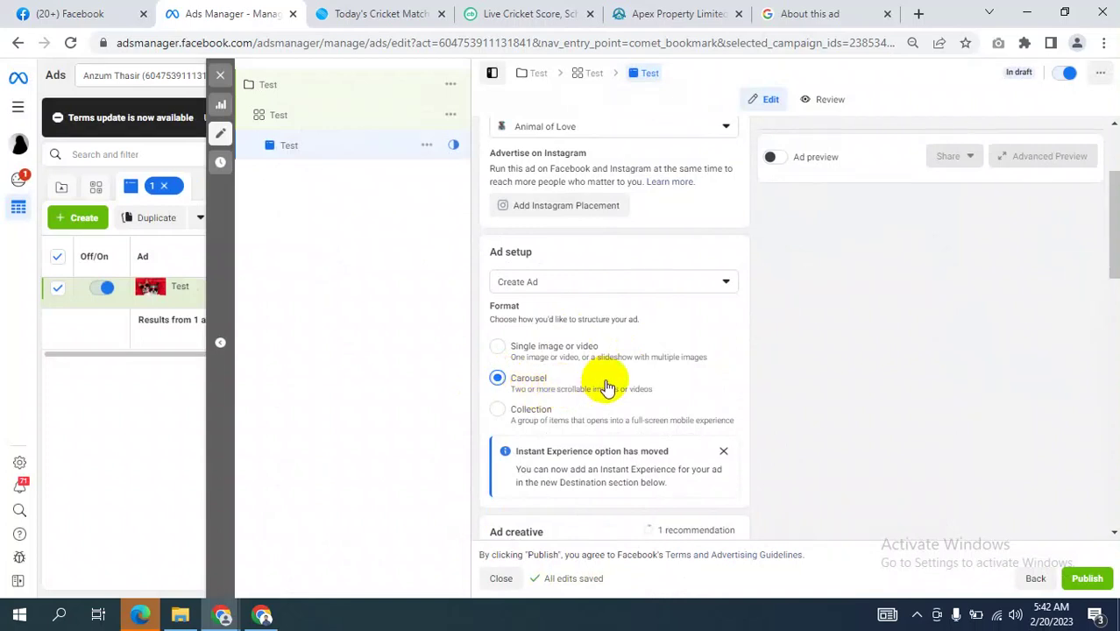
# - Add the "happy valentines day (1).png" account image as the first carousel card
pyautogui.scroll(-4, 608, 388)
pyautogui.scroll(-1, 607, 380)
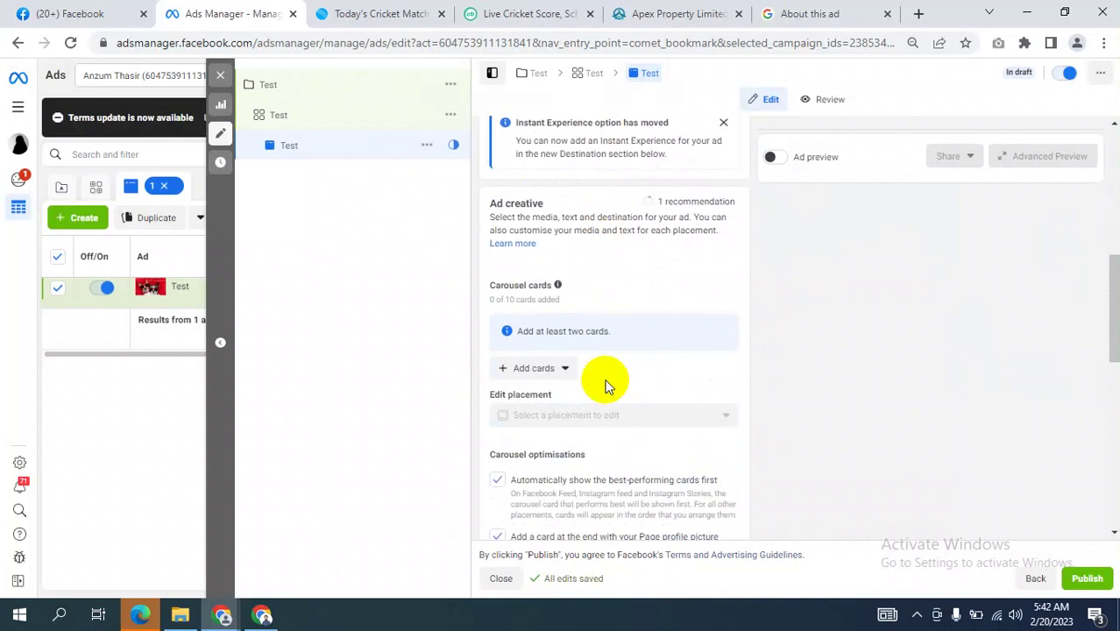
pyautogui.scroll(4, 607, 387)
pyautogui.scroll(-4, 607, 388)
pyautogui.click(552, 369)
pyautogui.click(539, 402)
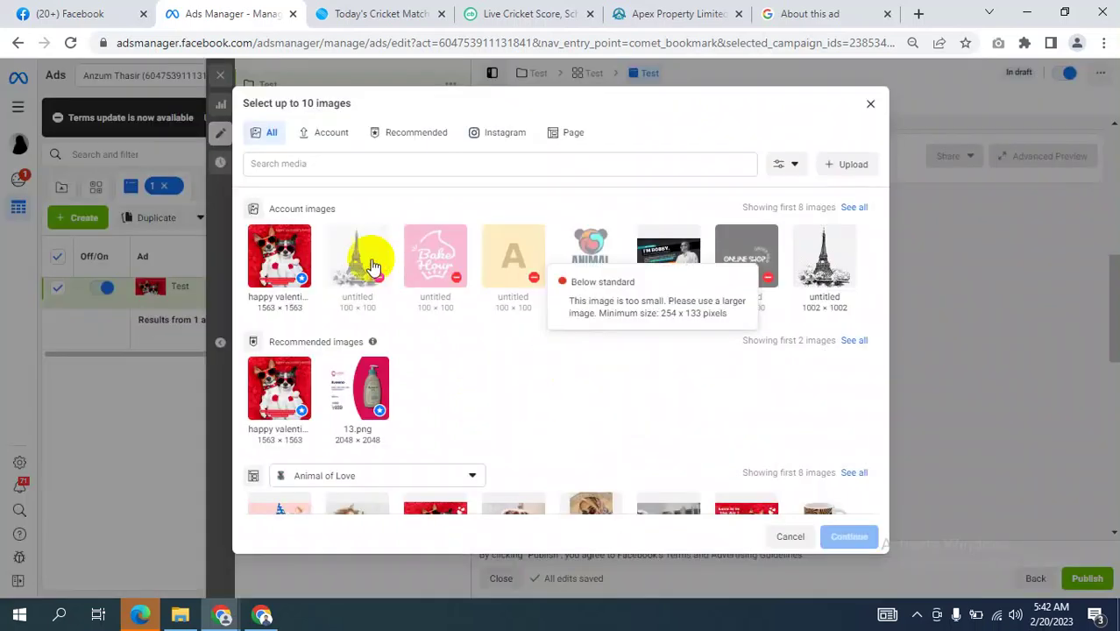
pyautogui.click(289, 267)
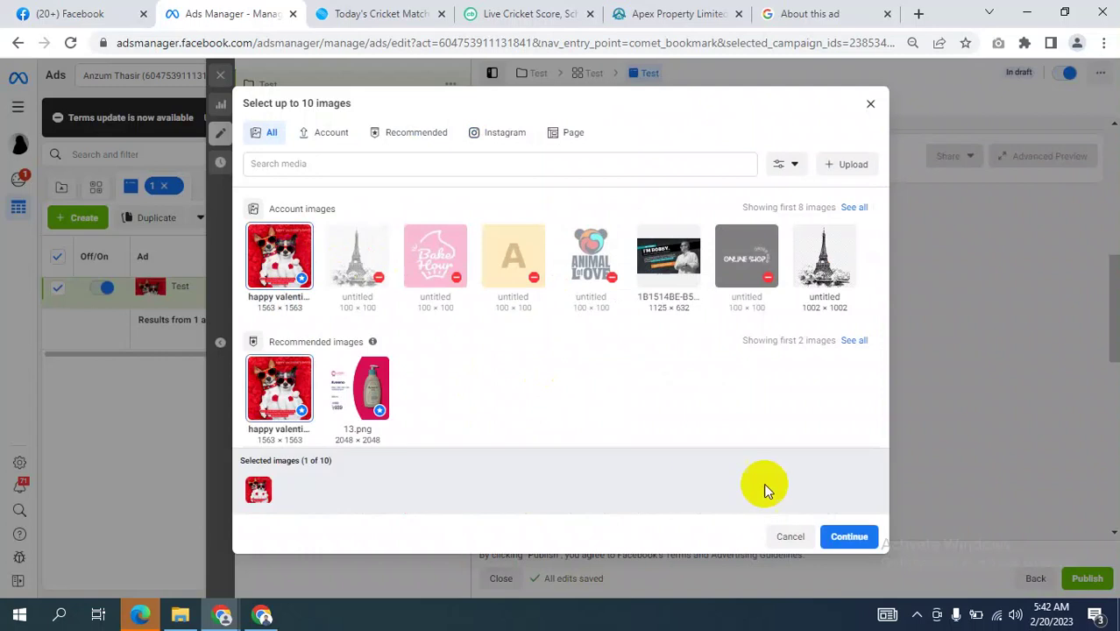
pyautogui.click(846, 538)
# - Review the first card's fields and add the same Valentine's Day image as a second carousel card
pyautogui.scroll(-2, 719, 442)
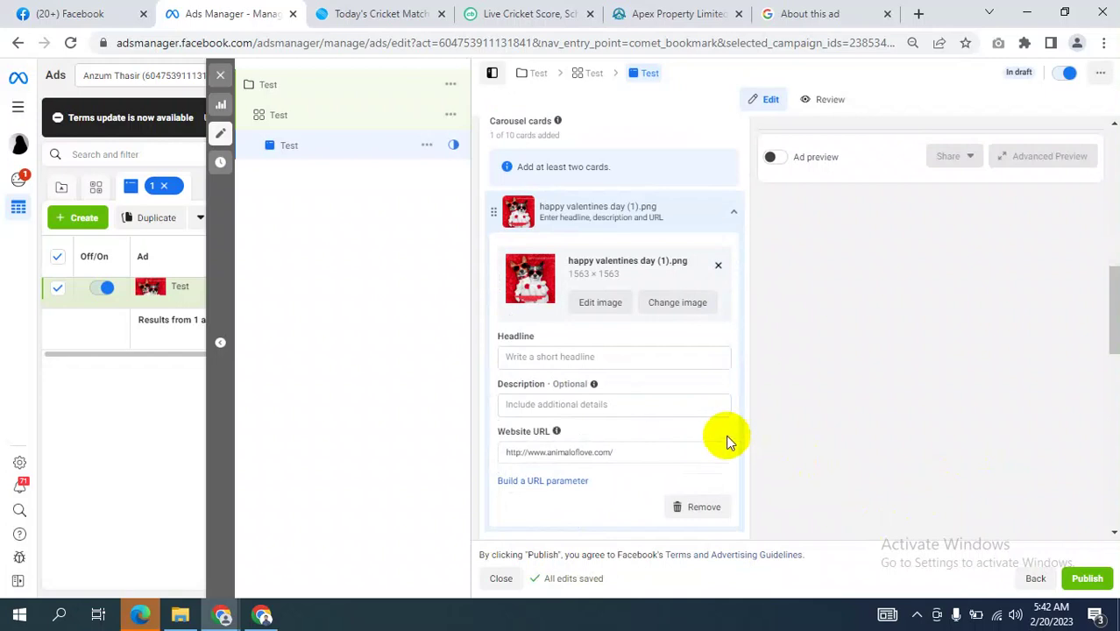
pyautogui.scroll(-2, 707, 436)
pyautogui.scroll(3, 705, 434)
pyautogui.scroll(-2, 706, 435)
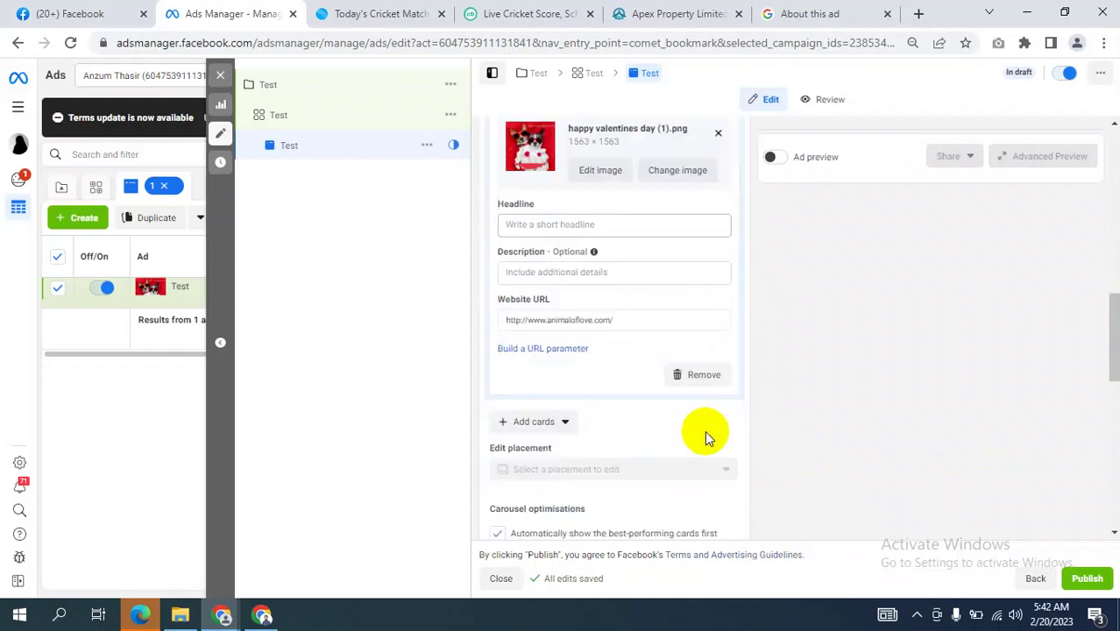
pyautogui.scroll(4, 706, 436)
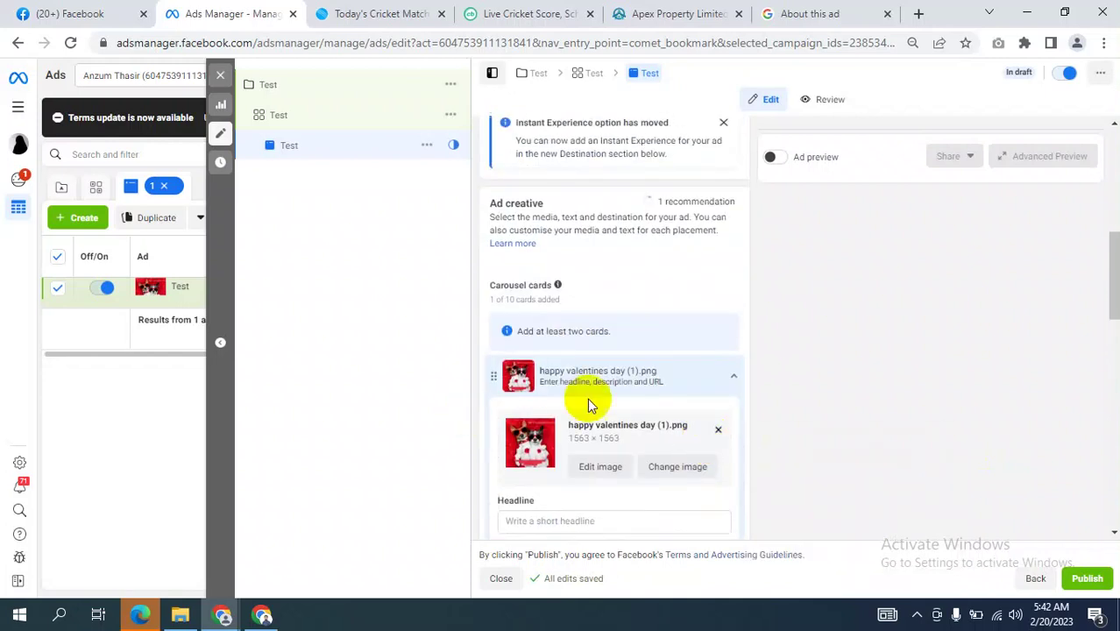
pyautogui.scroll(-2, 595, 419)
pyautogui.scroll(-2, 601, 425)
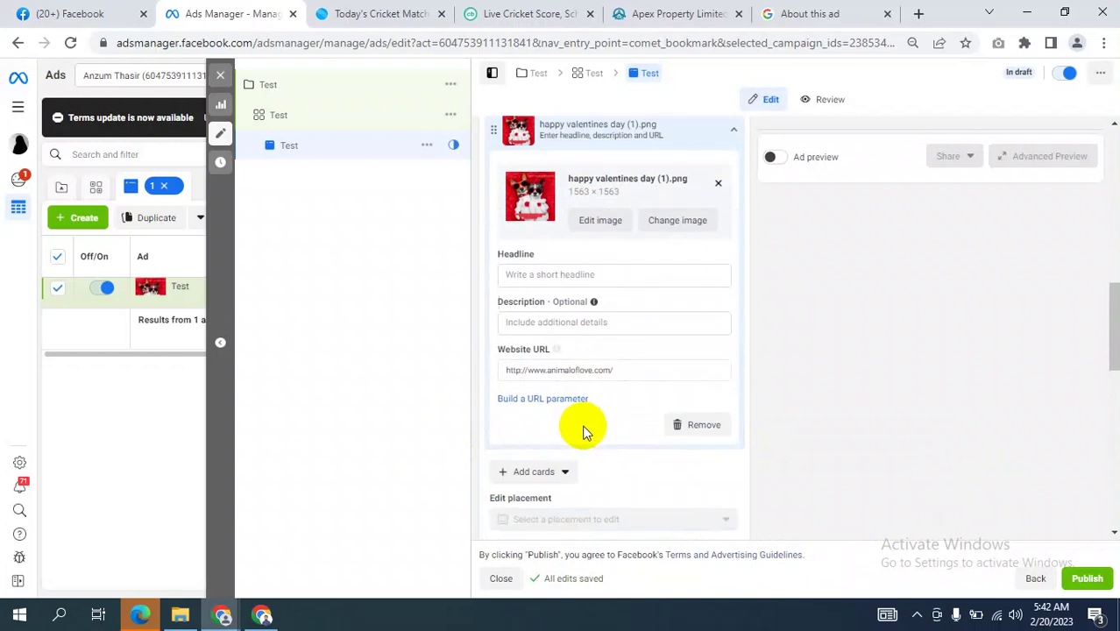
pyautogui.click(536, 390)
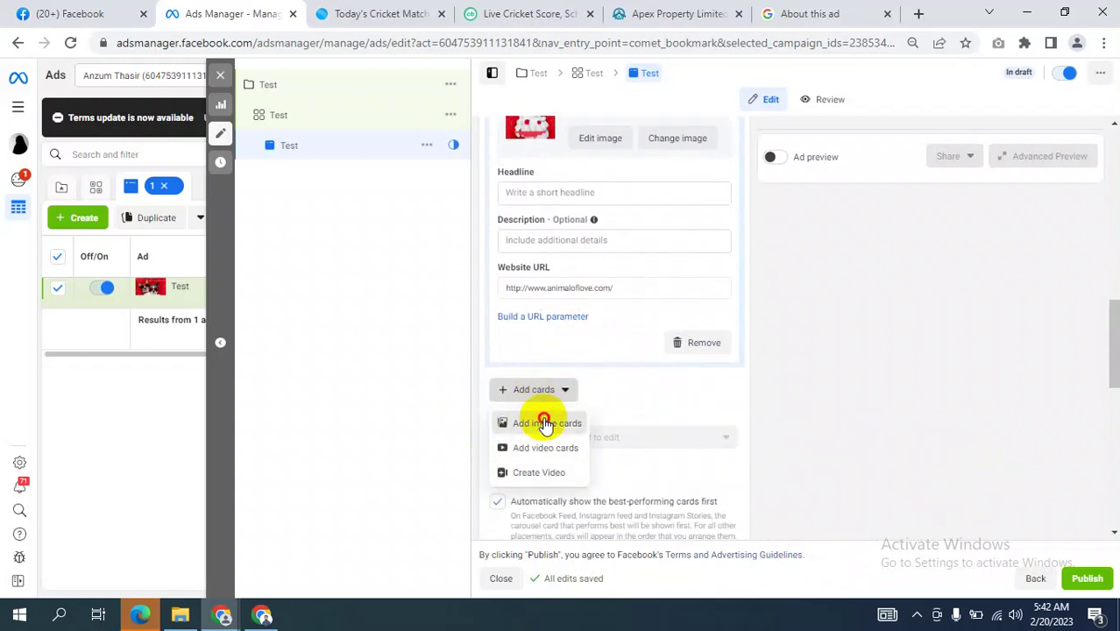
pyautogui.click(542, 423)
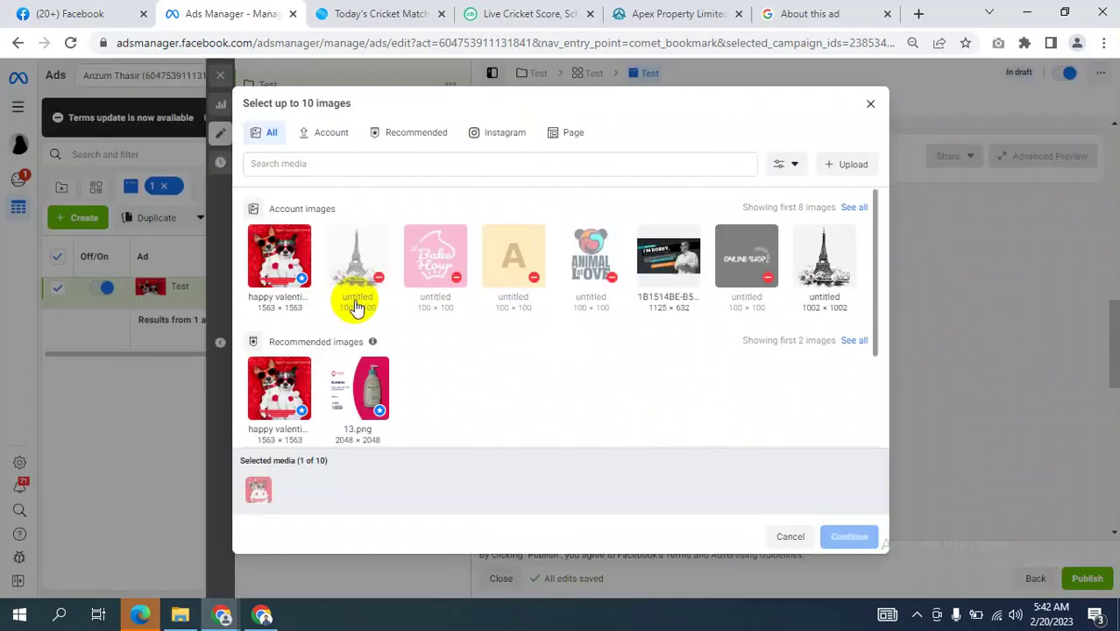
pyautogui.click(279, 256)
pyautogui.click(847, 537)
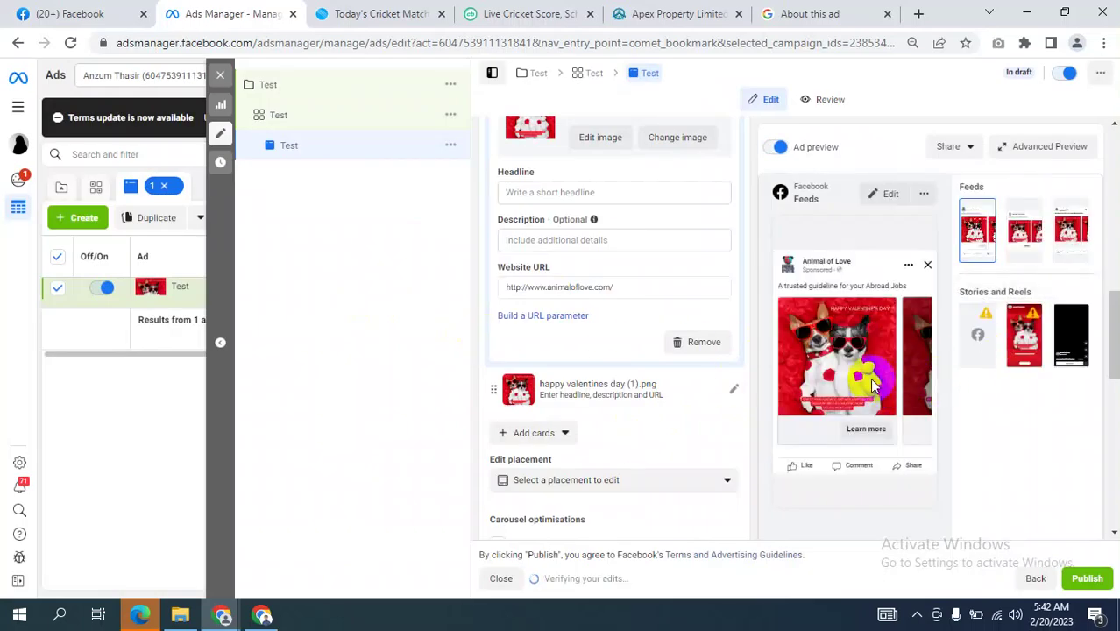
# - Browse the carousel cards forward and back in the Facebook Feeds ad preview
pyautogui.click(923, 373)
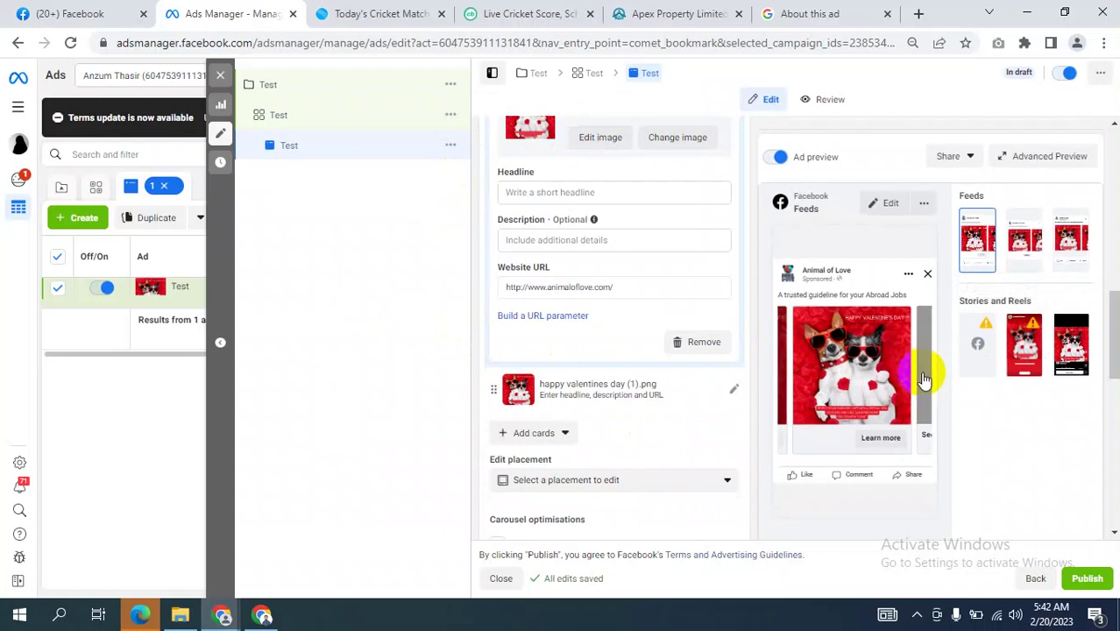
pyautogui.click(924, 379)
pyautogui.click(779, 371)
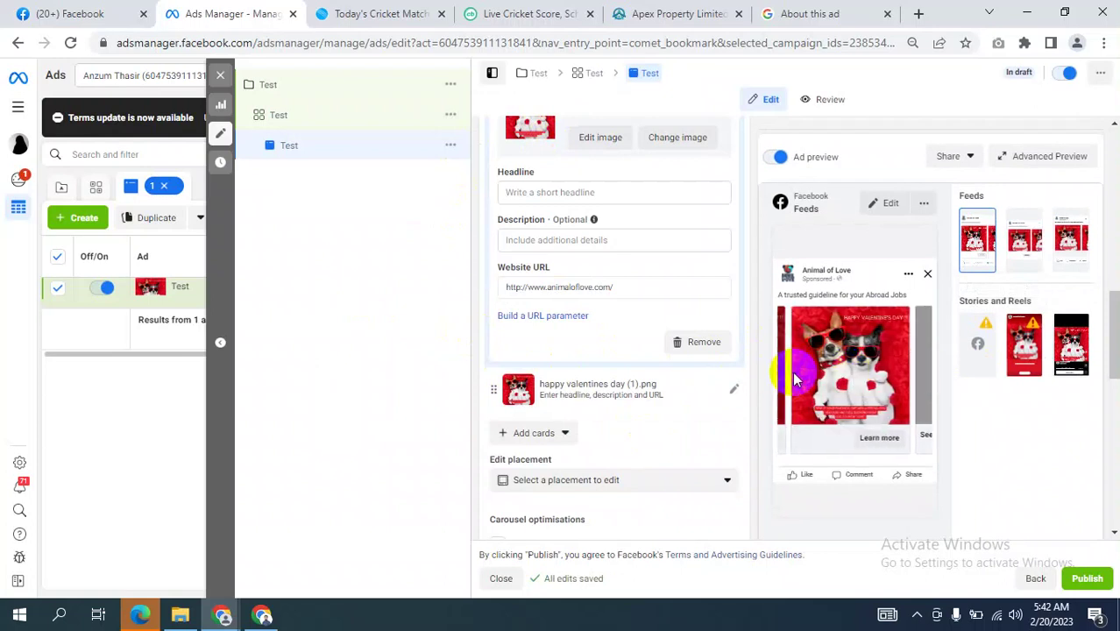
pyautogui.click(776, 369)
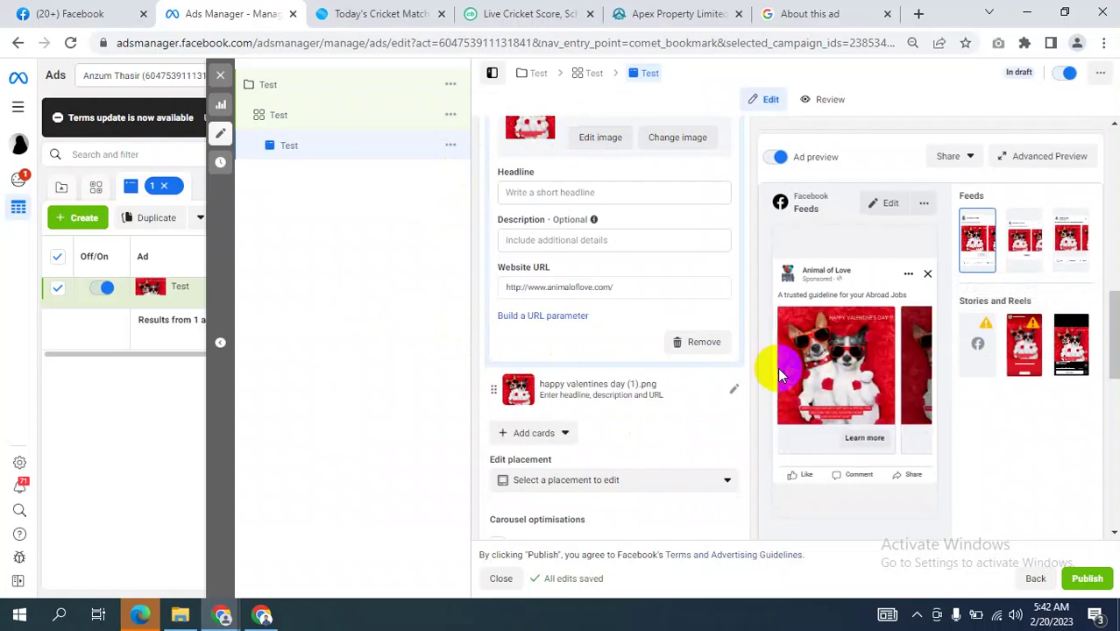
# - Change the Test ad's format to Collection and view its ad creative fields
pyautogui.scroll(5, 650, 328)
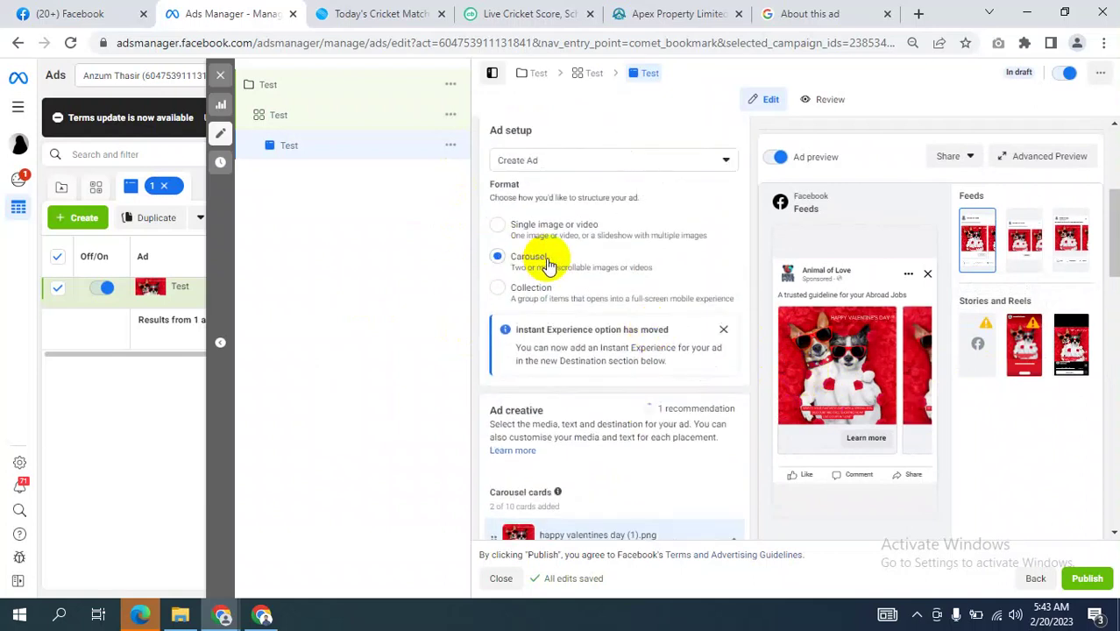
pyautogui.click(524, 291)
pyautogui.click(523, 295)
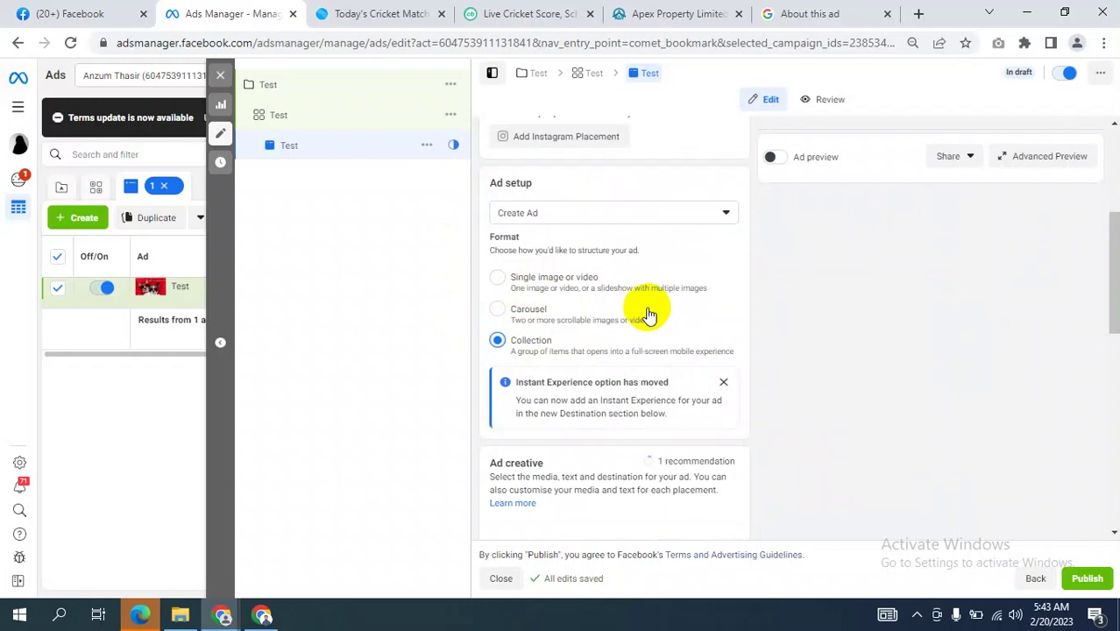
pyautogui.scroll(-2, 785, 377)
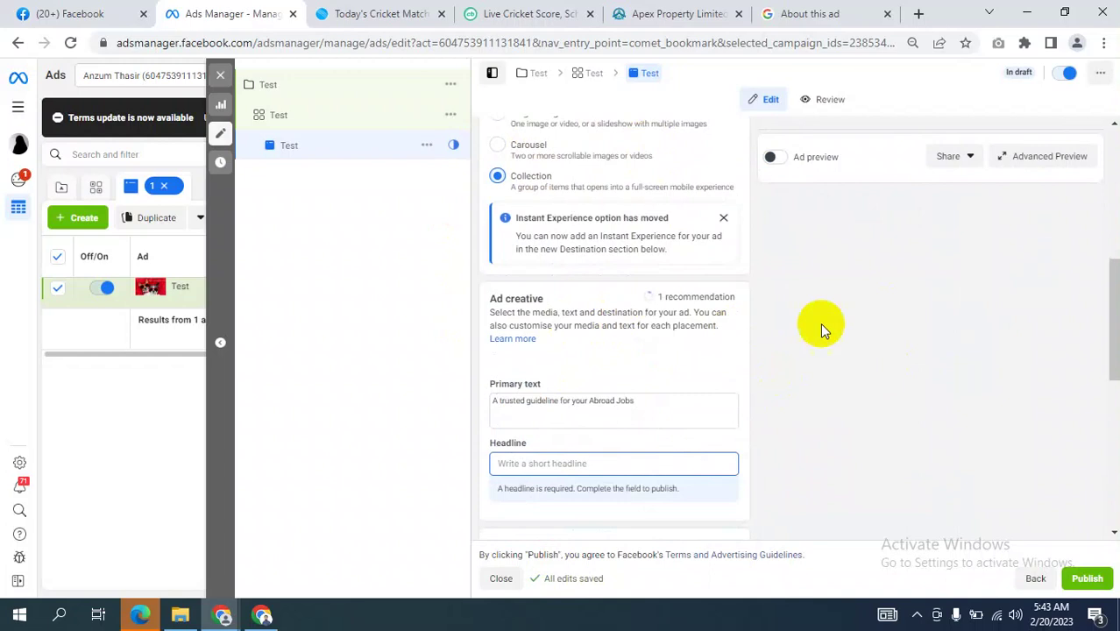
# - Check the Use Creative Hub mockup option for the ad setup and close the mockup selection
pyautogui.scroll(3, 799, 285)
pyautogui.scroll(3, 798, 285)
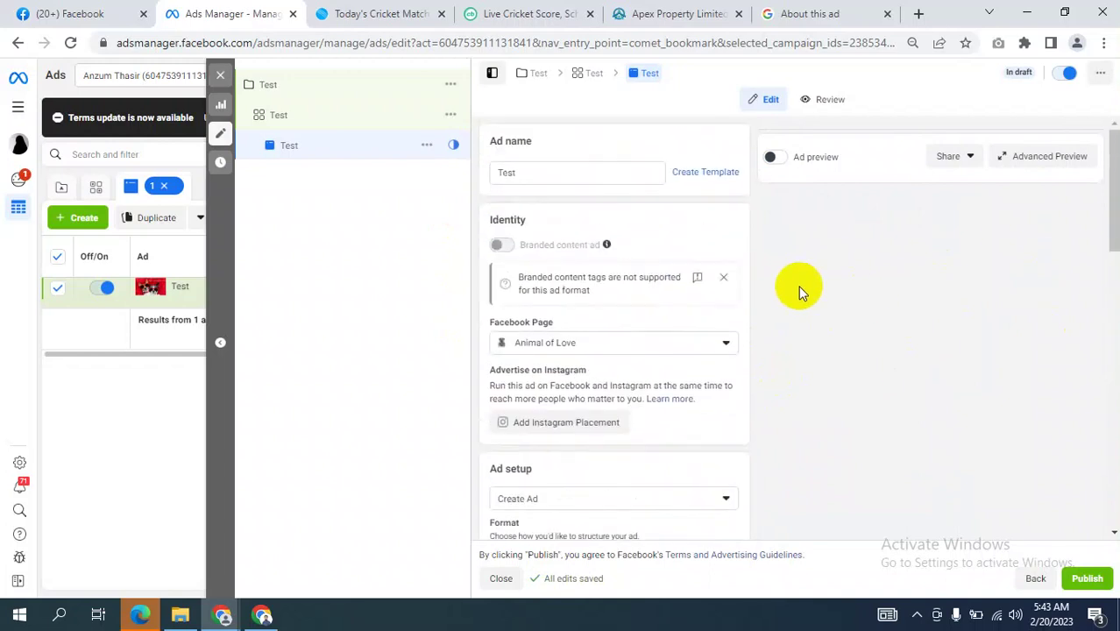
pyautogui.scroll(-3, 799, 285)
pyautogui.click(536, 253)
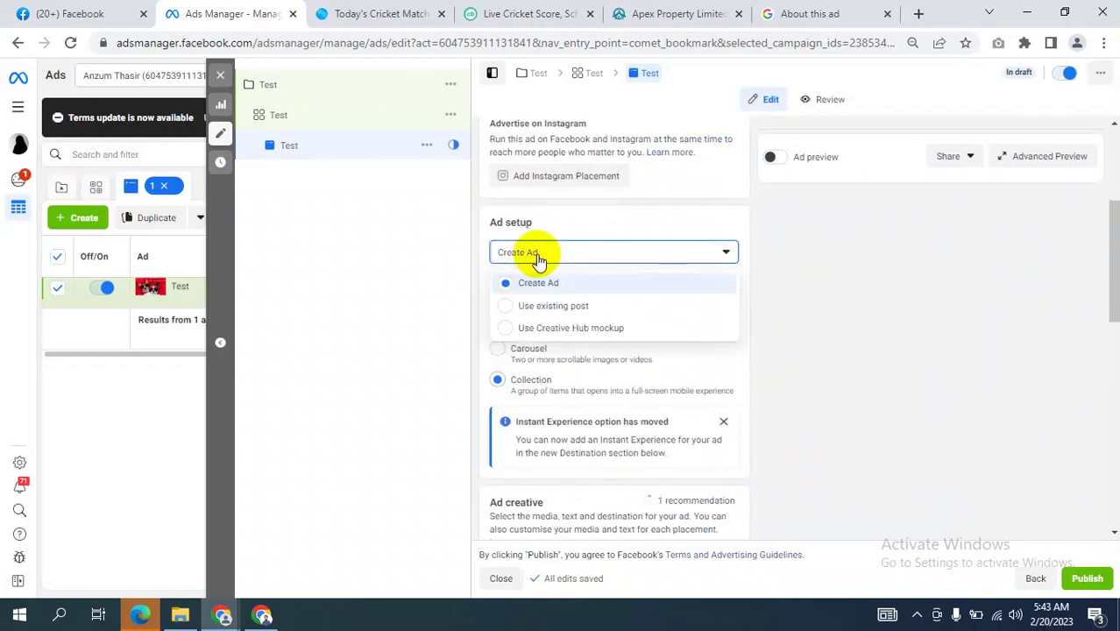
pyautogui.click(544, 326)
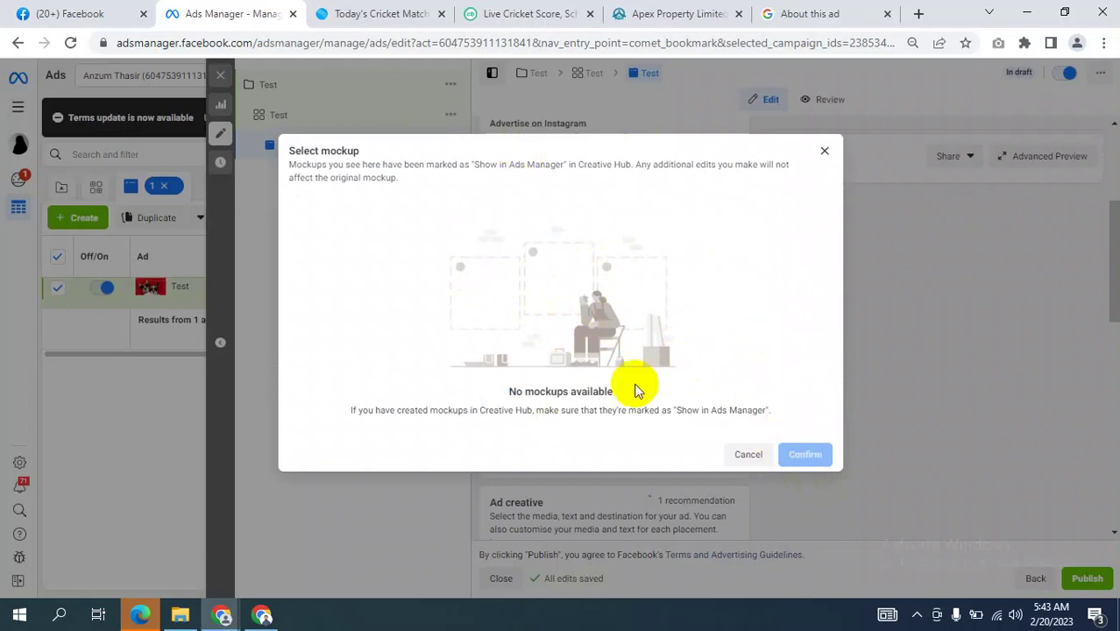
pyautogui.click(825, 156)
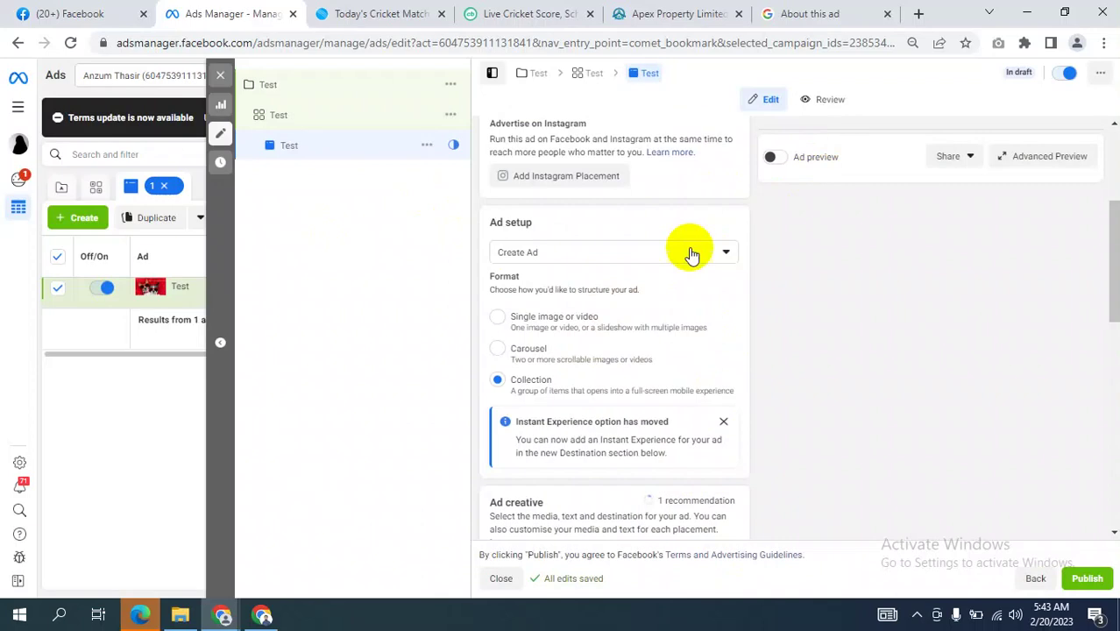
# - Reopen the Creative Hub mockup selection, read its explanatory text, and close it without choosing a mockup
pyautogui.scroll(-1, 614, 280)
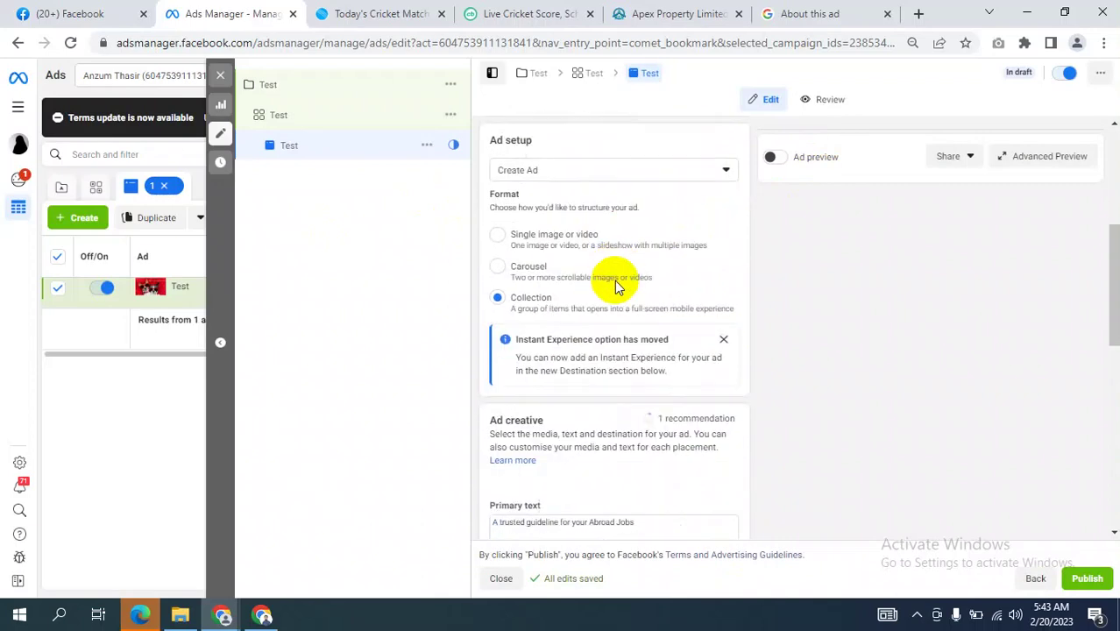
pyautogui.click(575, 173)
pyautogui.click(544, 248)
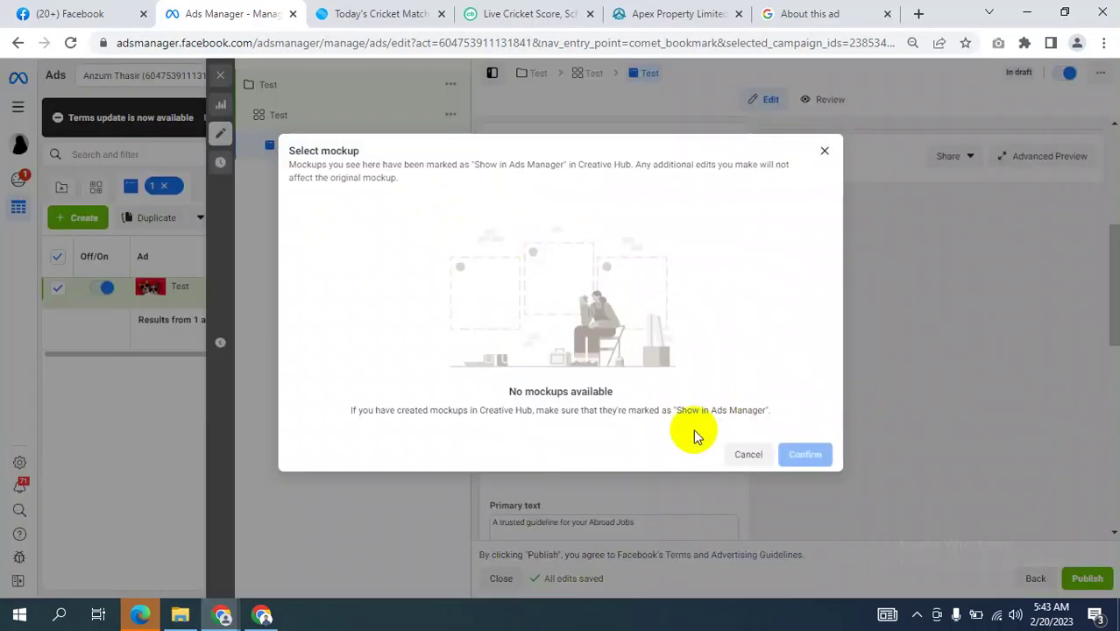
pyautogui.moveTo(317, 166); pyautogui.dragTo(765, 175)
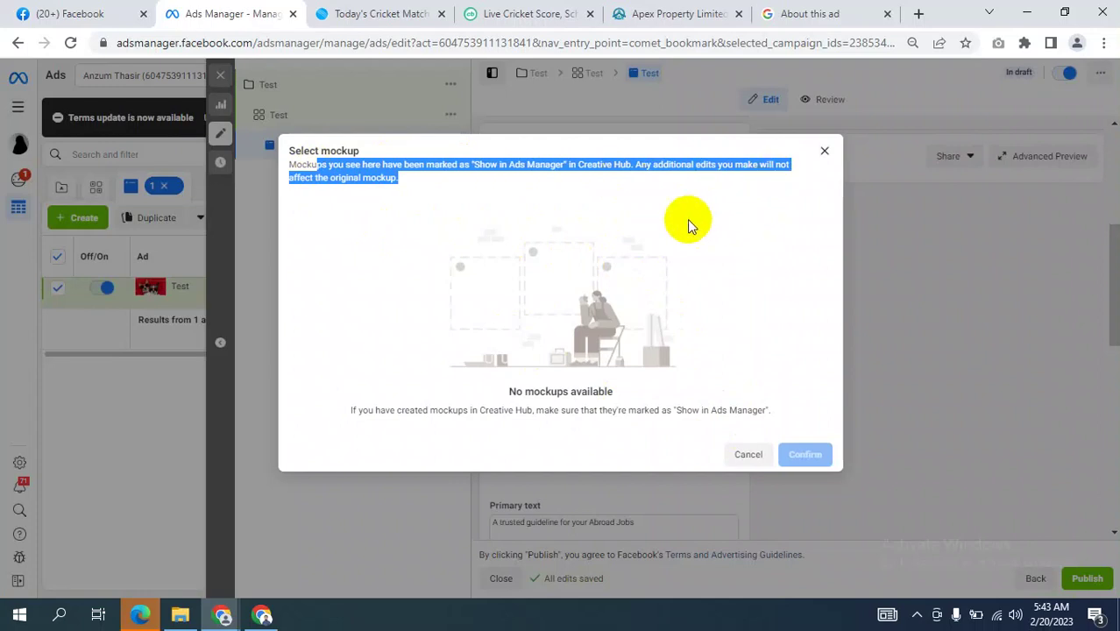
pyautogui.click(611, 227)
pyautogui.click(486, 203)
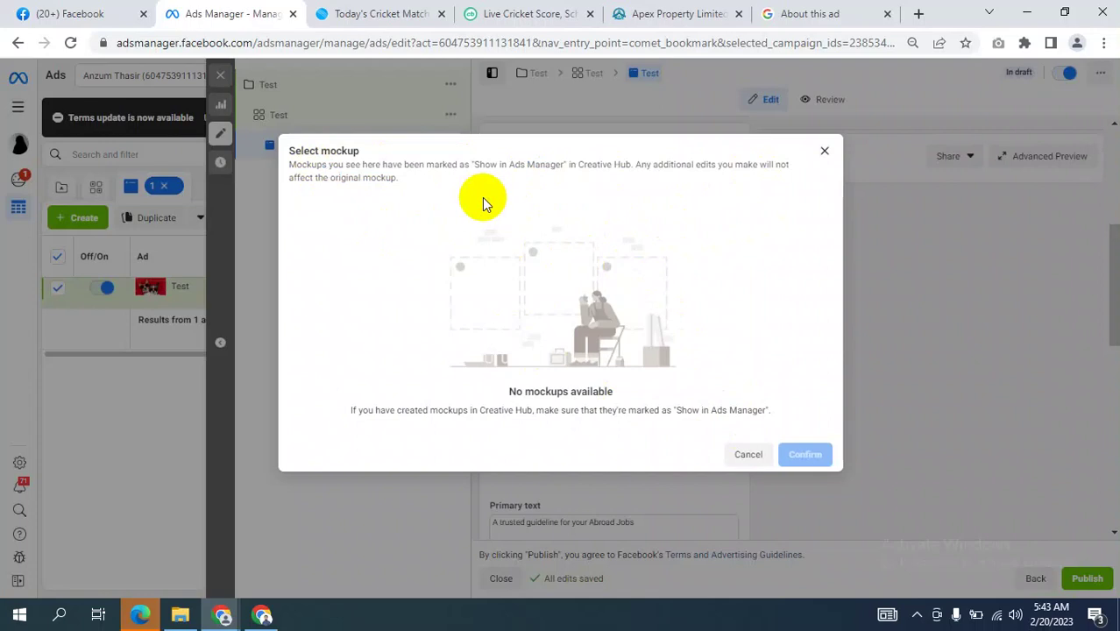
pyautogui.click(824, 151)
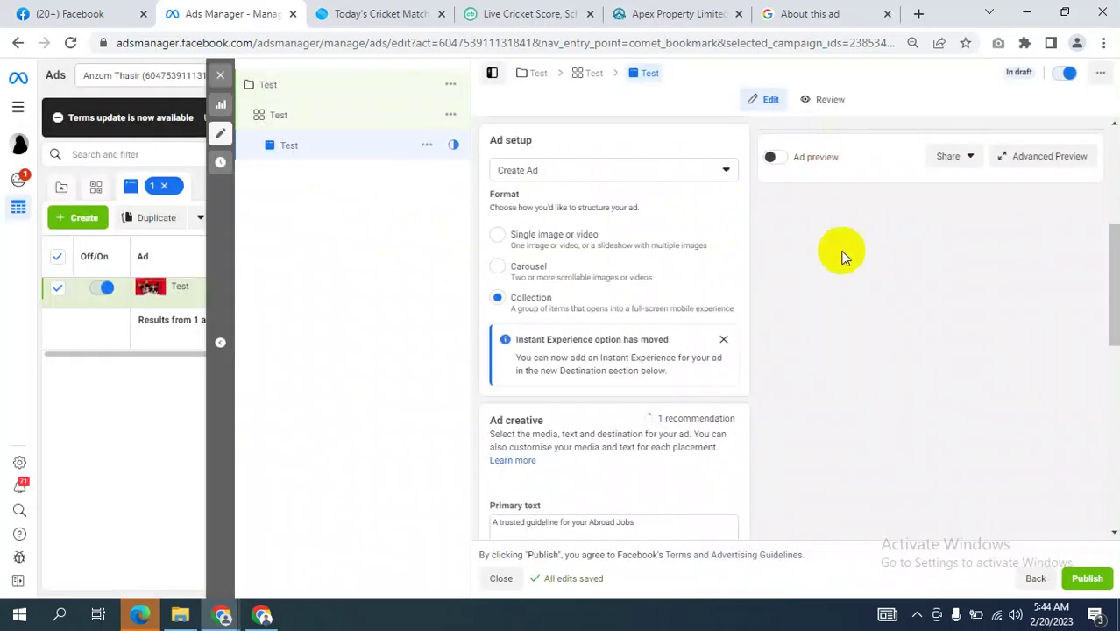
pyautogui.scroll(4, 842, 256)
pyautogui.scroll(-2, 842, 256)
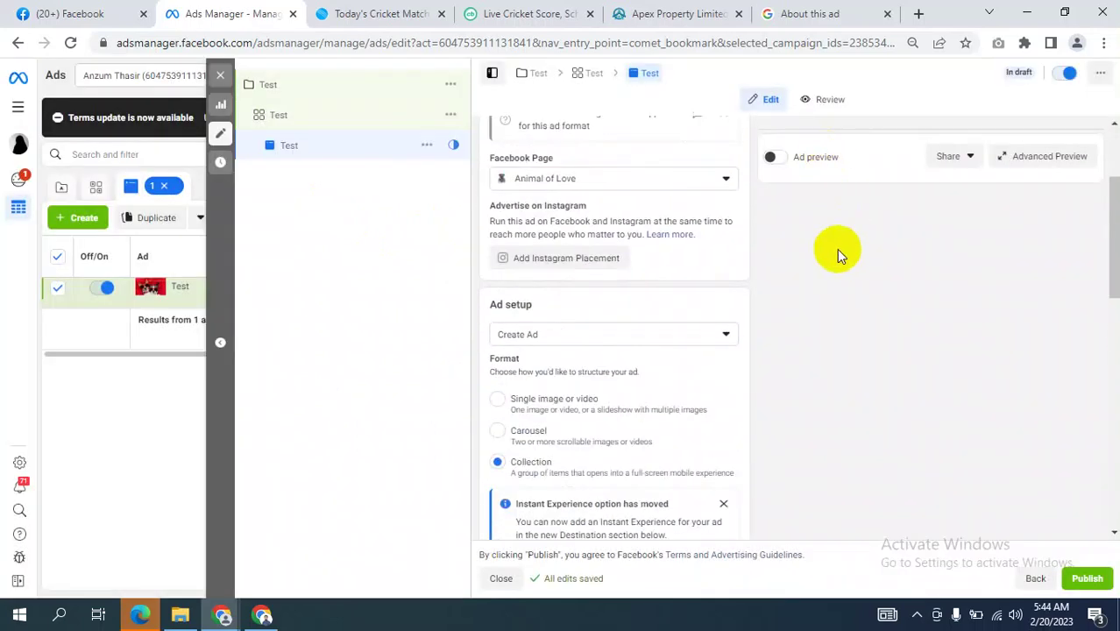
pyautogui.scroll(-6, 763, 308)
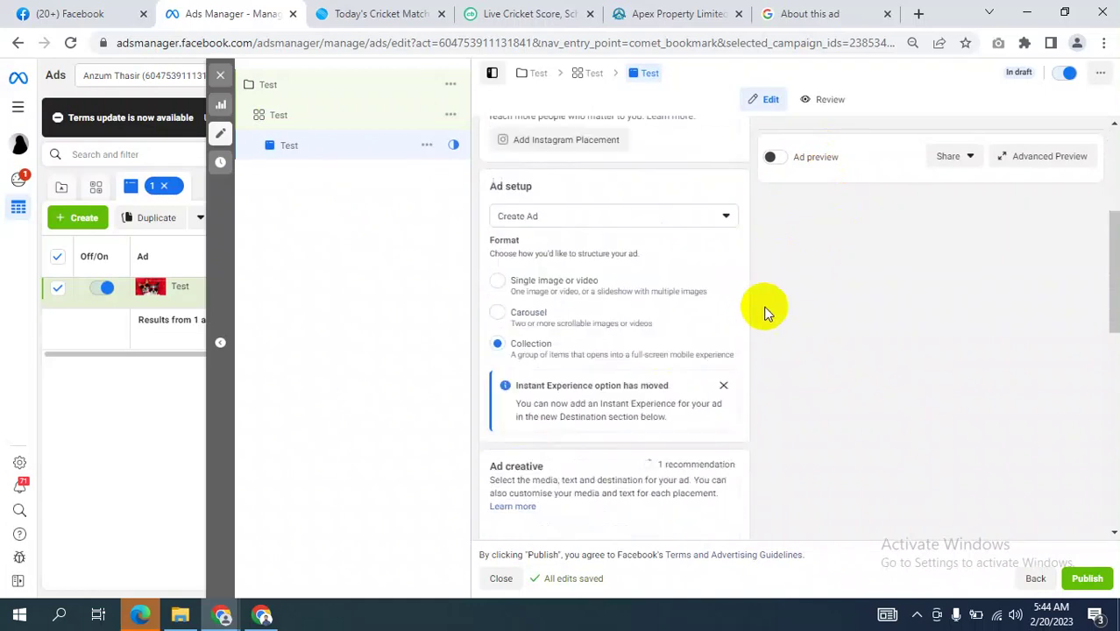
# - Open the Creative Hub mockup selection for the ad setup, read its explanatory text, and close it without selecting a mockup
pyautogui.scroll(-4, 764, 313)
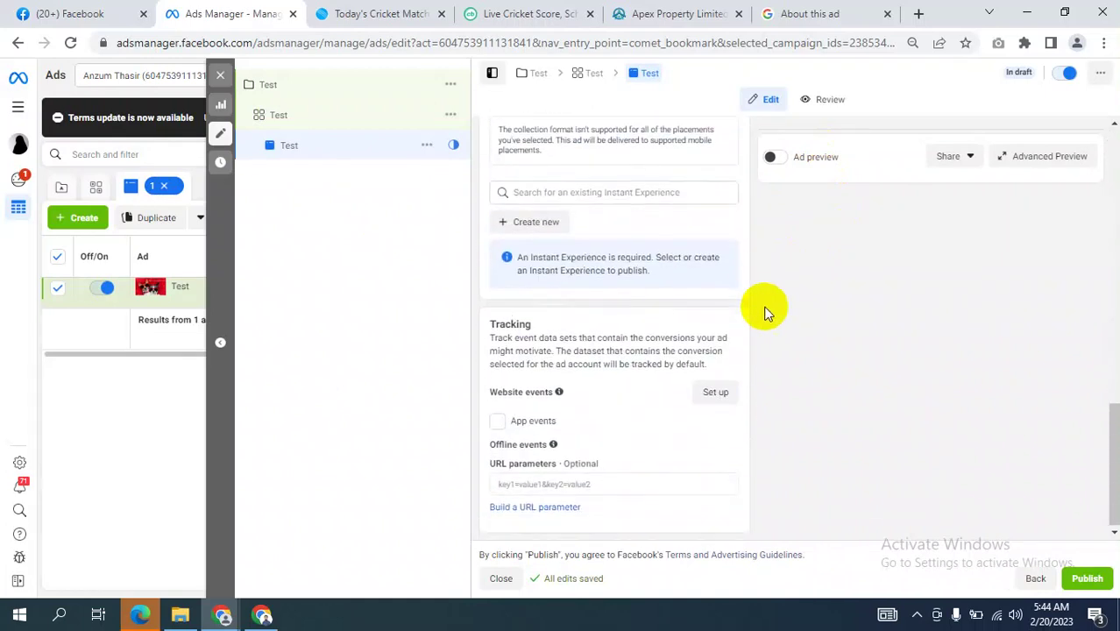
pyautogui.scroll(3, 765, 313)
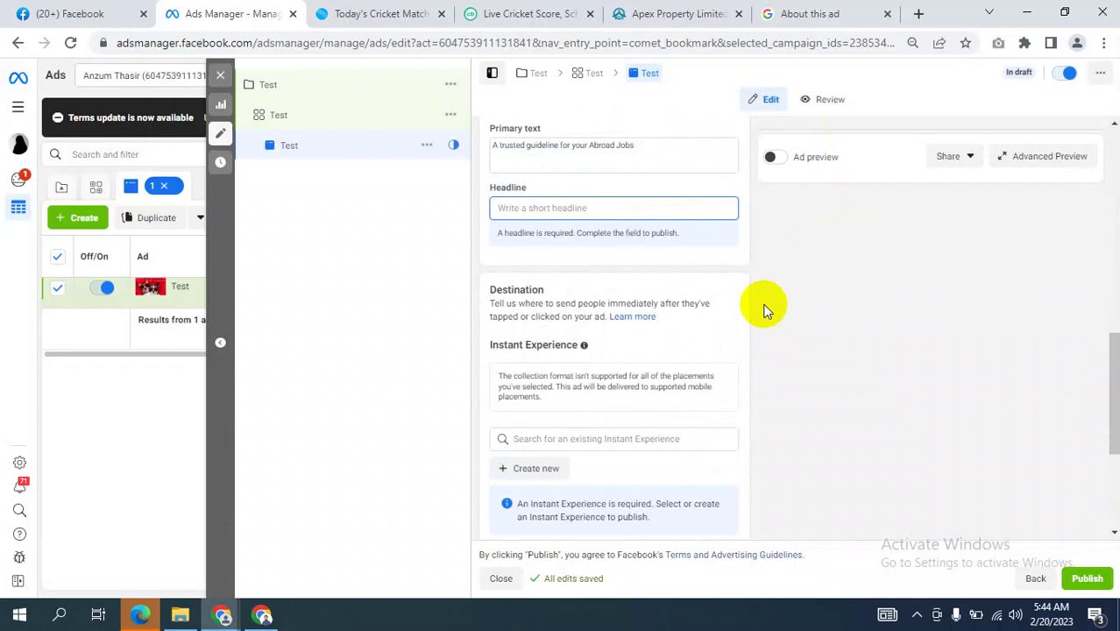
pyautogui.scroll(5, 764, 312)
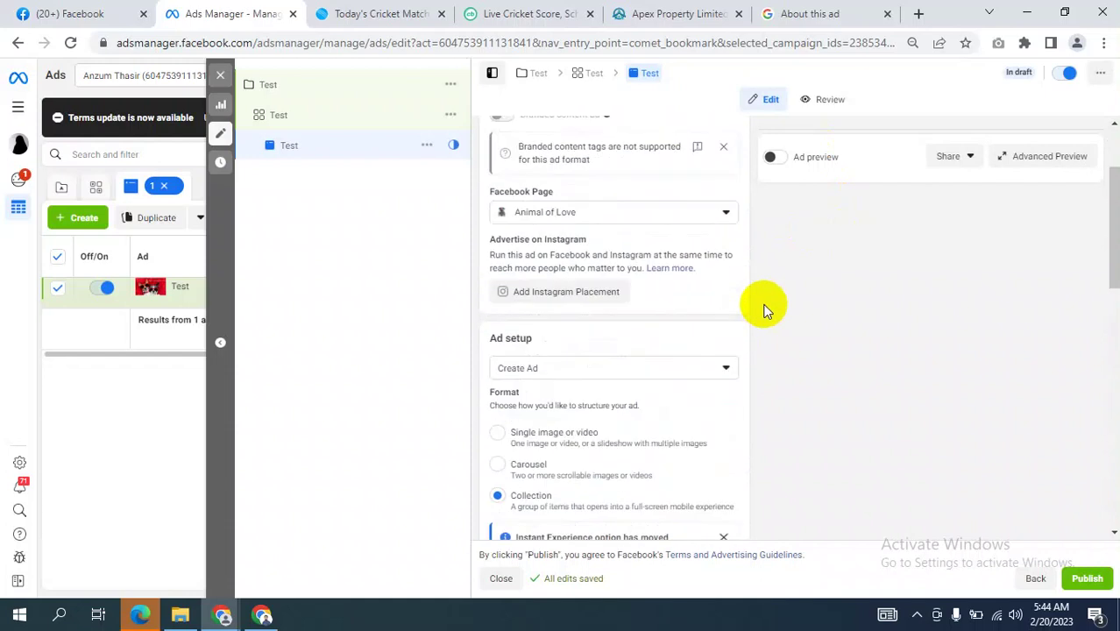
pyautogui.scroll(2, 764, 311)
pyautogui.scroll(-3, 764, 312)
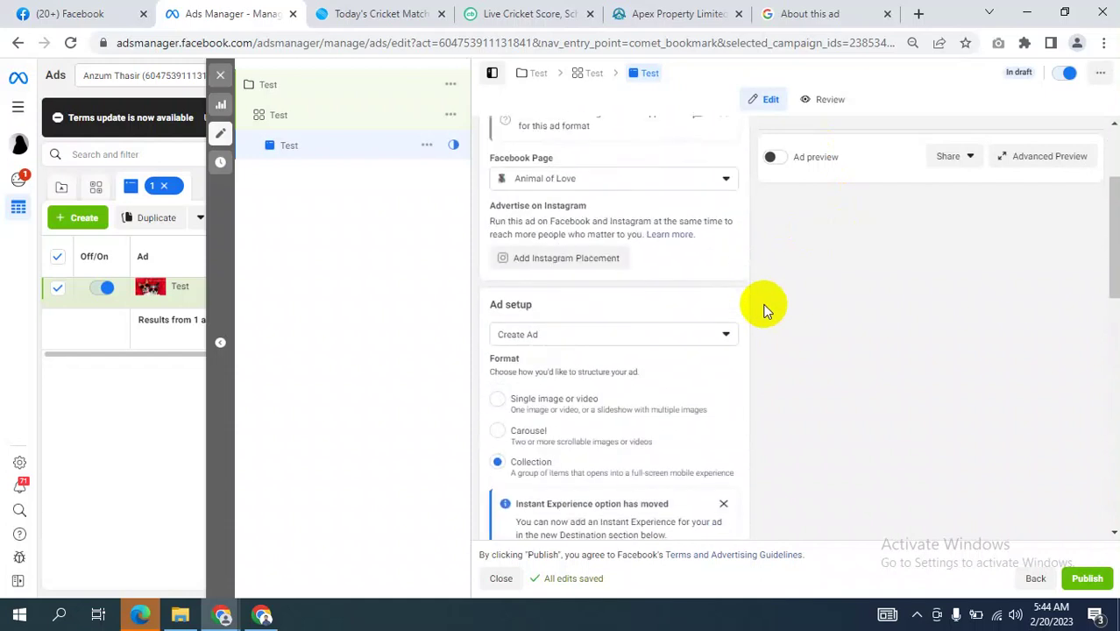
pyautogui.click(572, 252)
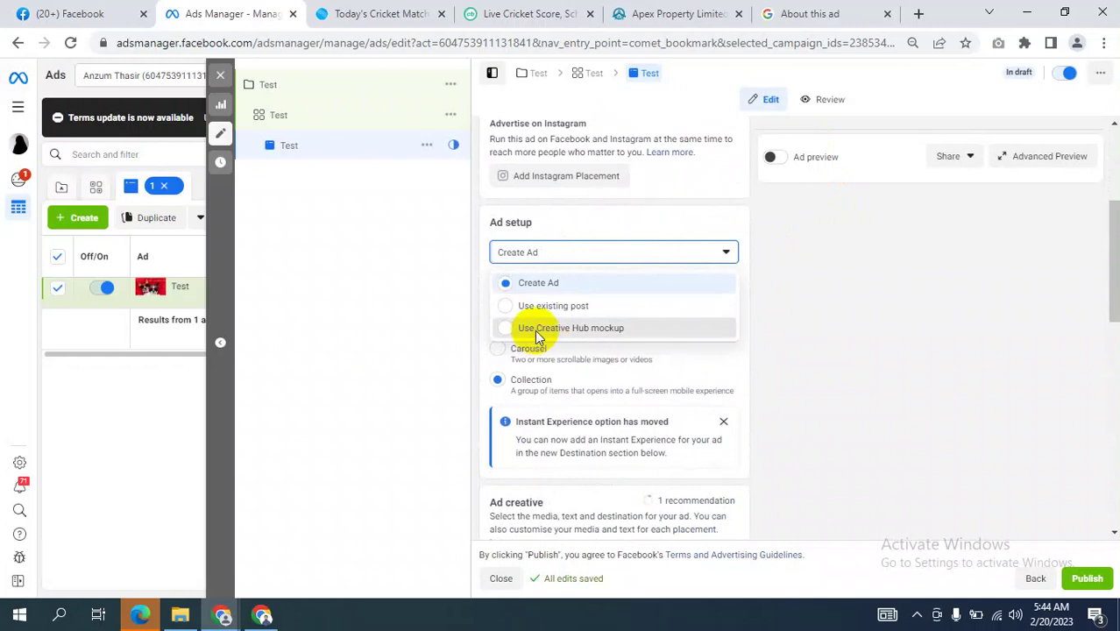
pyautogui.click(545, 330)
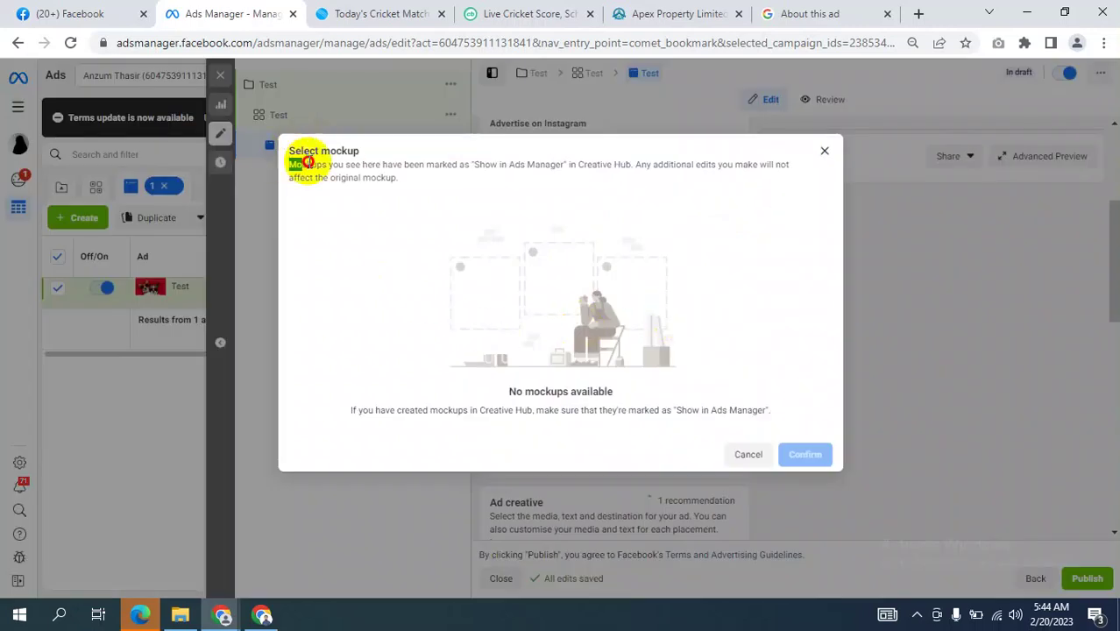
pyautogui.moveTo(289, 164); pyautogui.dragTo(461, 166)
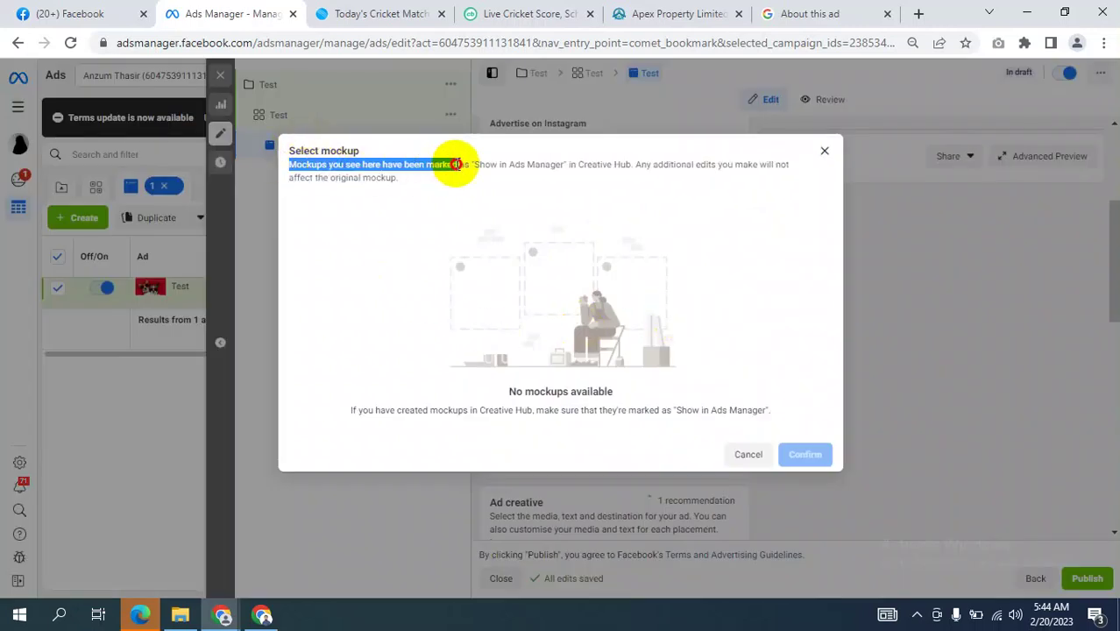
pyautogui.click(583, 194)
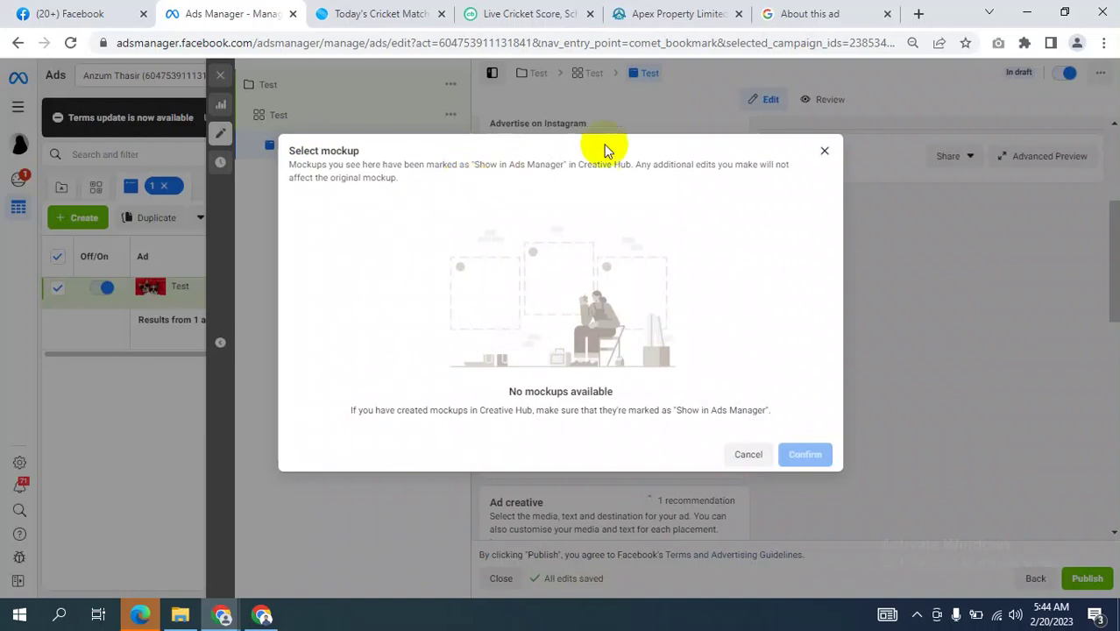
pyautogui.click(822, 152)
# - Review the Test ad's identity, ad setup, creative, Instant Experience destination and tracking sections
pyautogui.scroll(3, 570, 235)
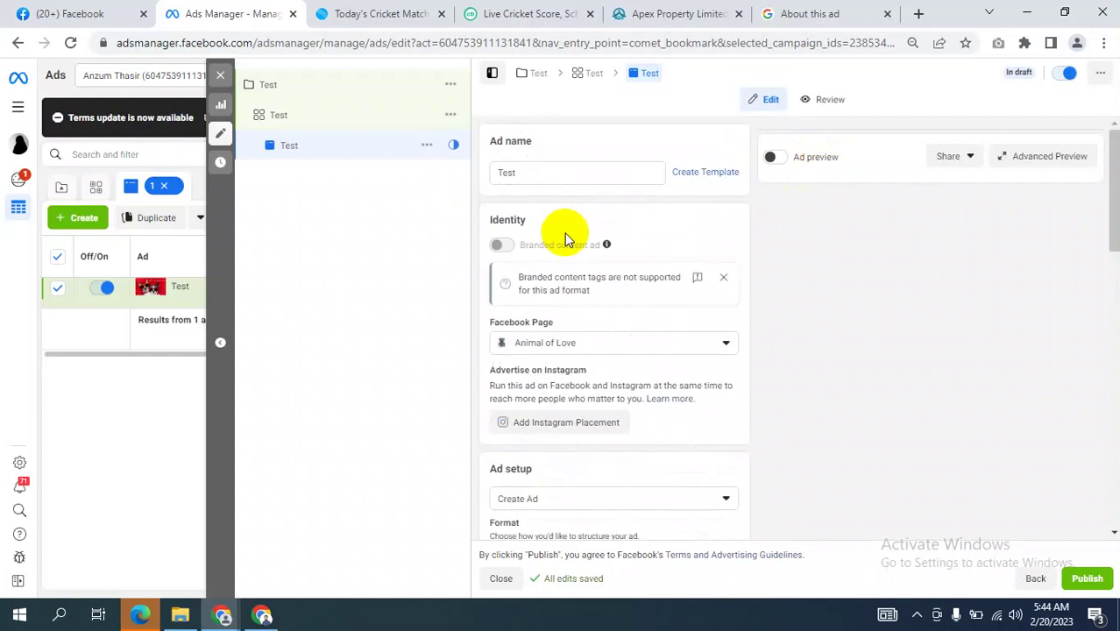
pyautogui.scroll(-5, 613, 340)
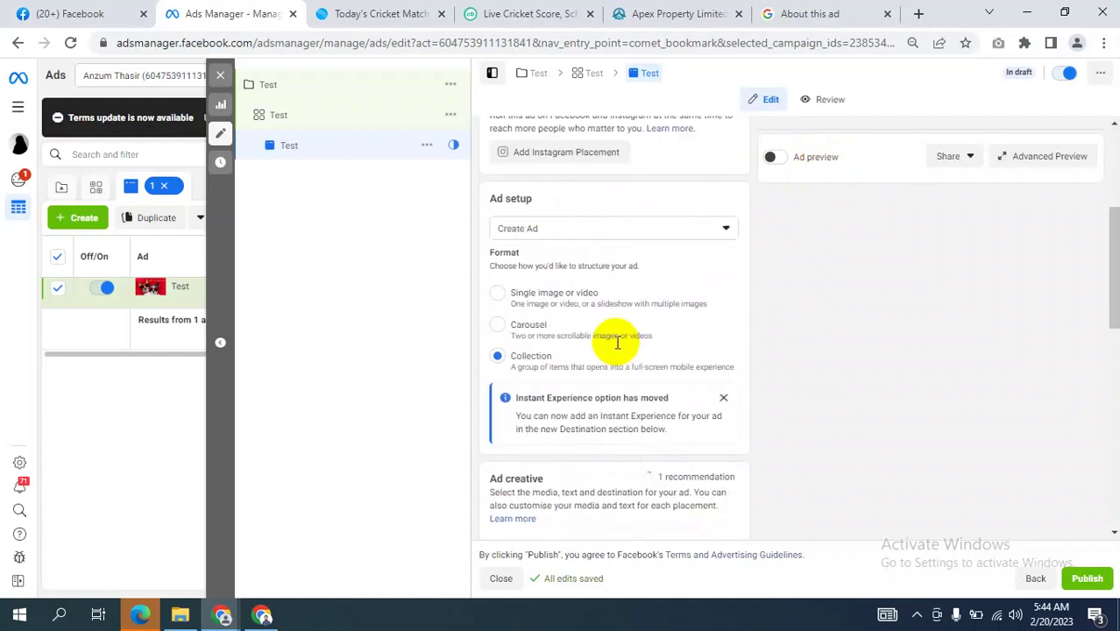
pyautogui.scroll(-5, 617, 343)
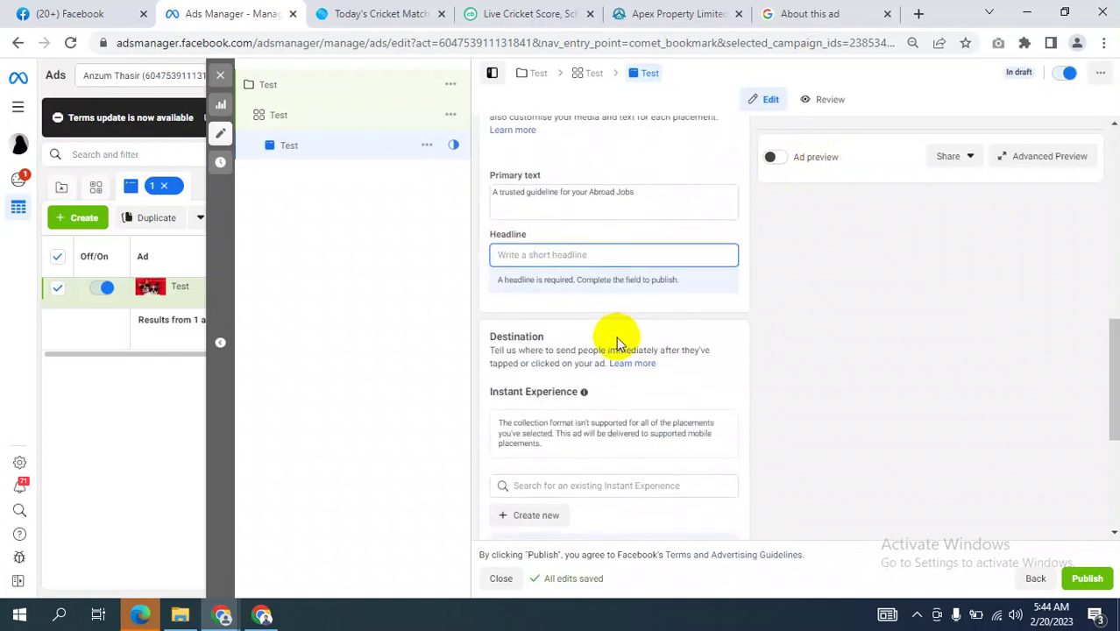
pyautogui.scroll(-1, 615, 342)
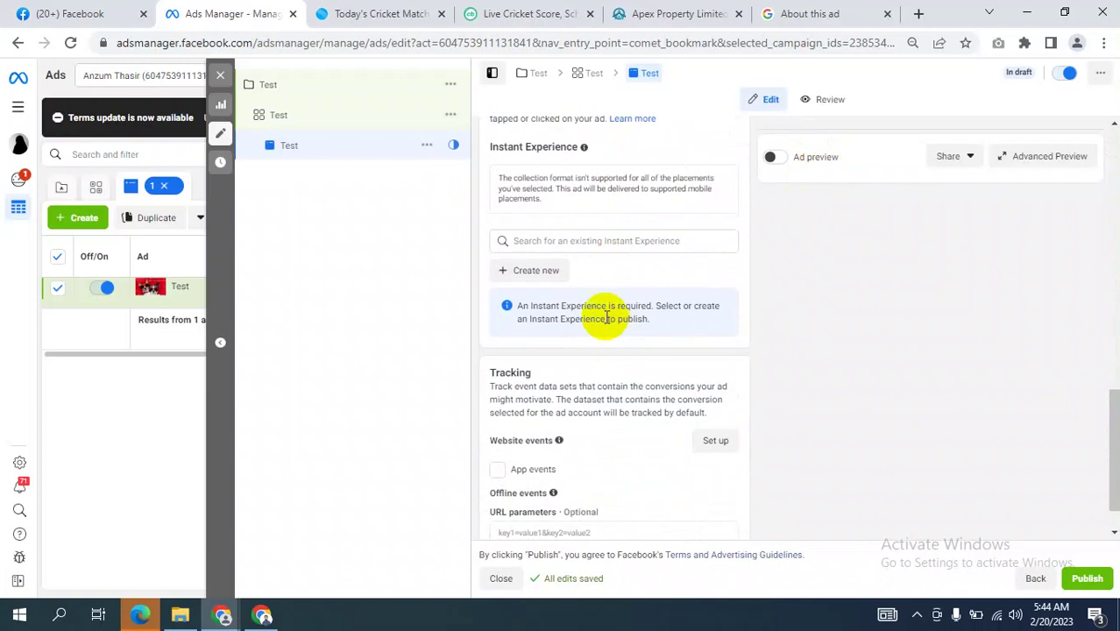
pyautogui.scroll(-1, 611, 291)
pyautogui.scroll(6, 612, 291)
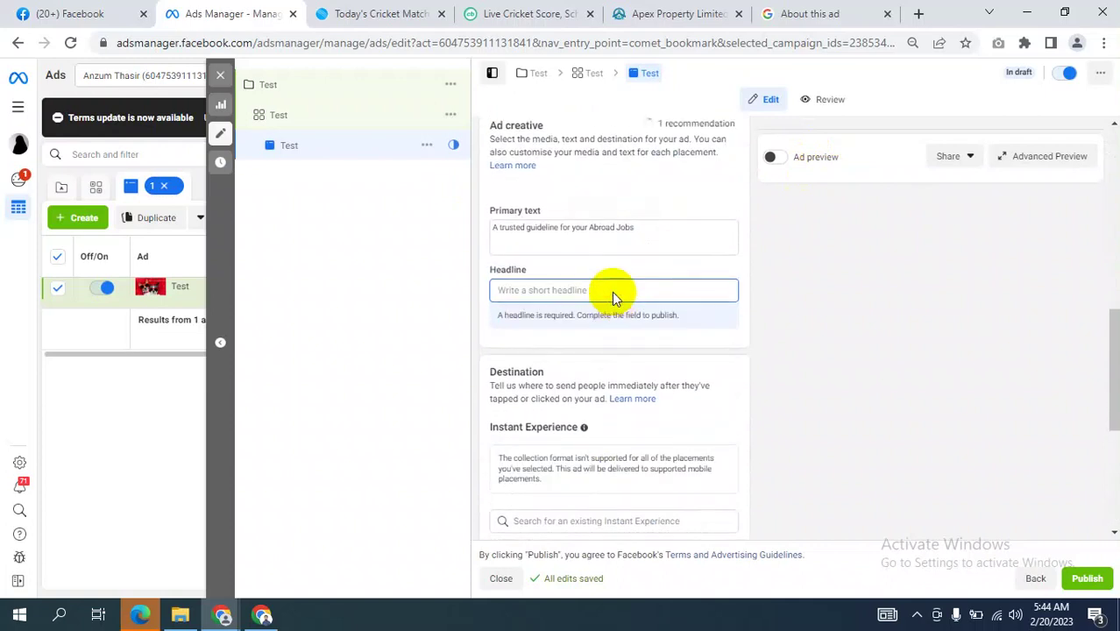
pyautogui.scroll(1, 614, 298)
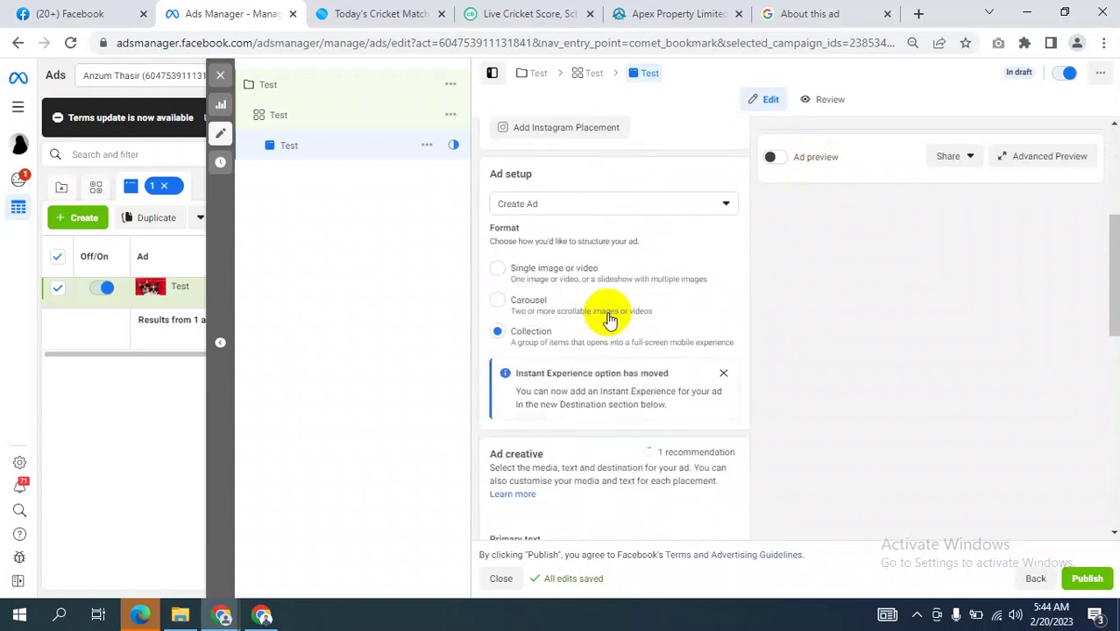
pyautogui.scroll(1, 617, 319)
pyautogui.scroll(1, 611, 313)
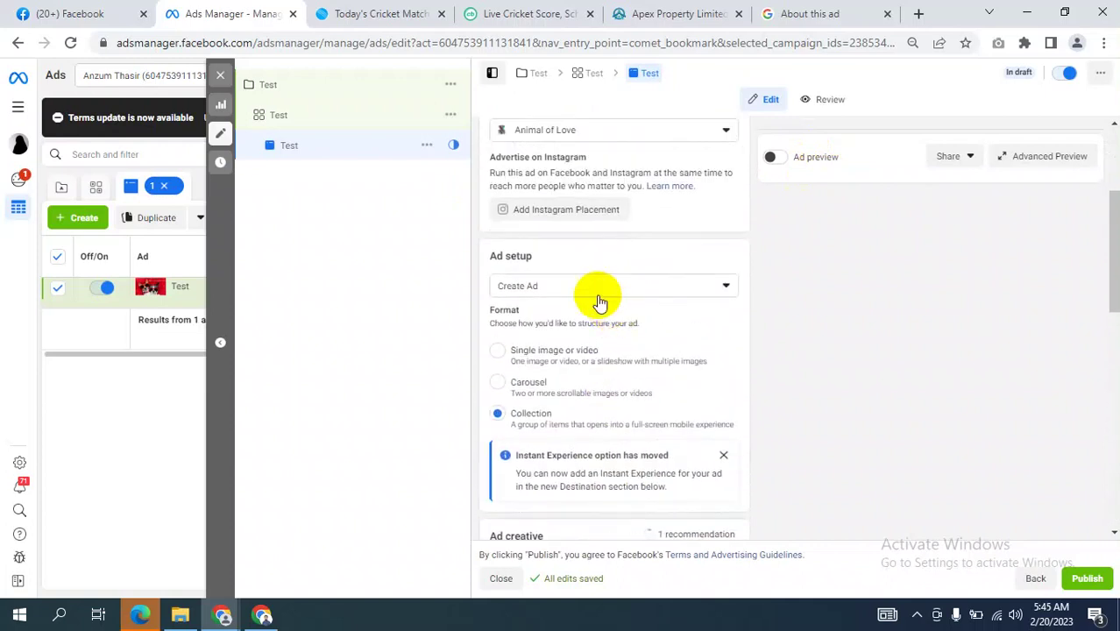
# - Choose Use Creative Hub mockup for the ad setup to bring up the available mockups
pyautogui.scroll(2, 600, 303)
pyautogui.click(570, 449)
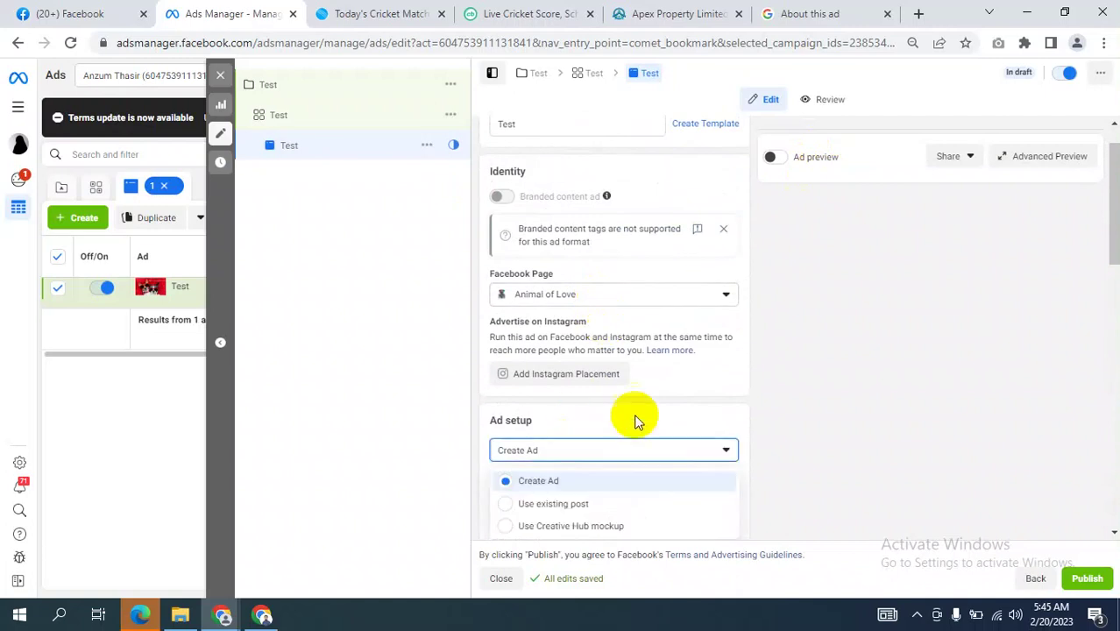
pyautogui.scroll(-3, 630, 421)
pyautogui.click(537, 362)
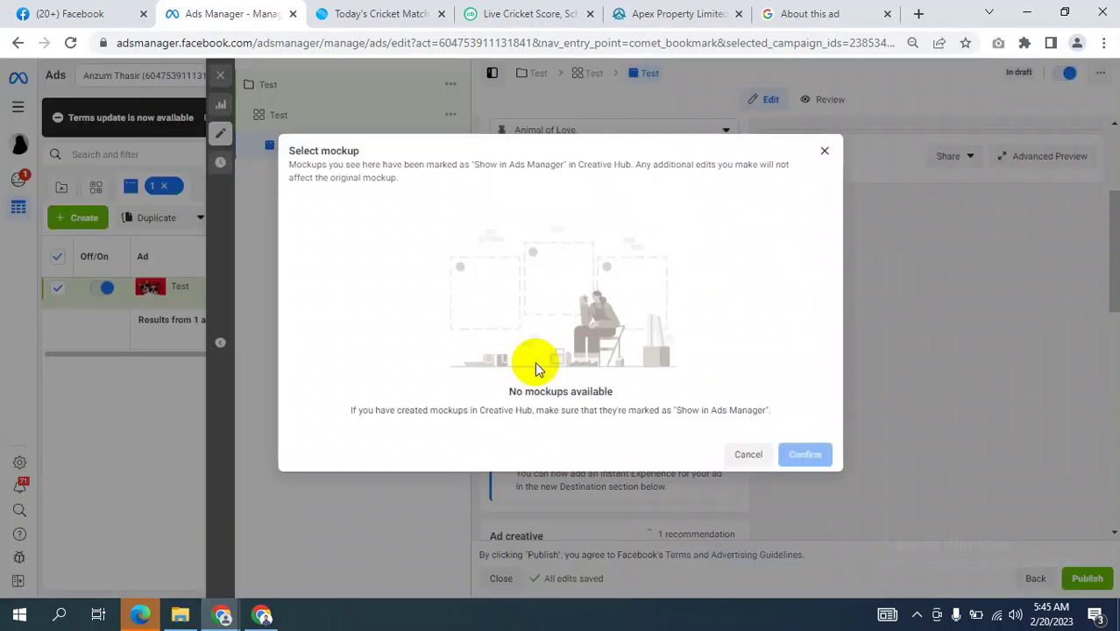
# - Switch to the About this ad browser tab and load business.facebook.com there
pyautogui.click(785, 13)
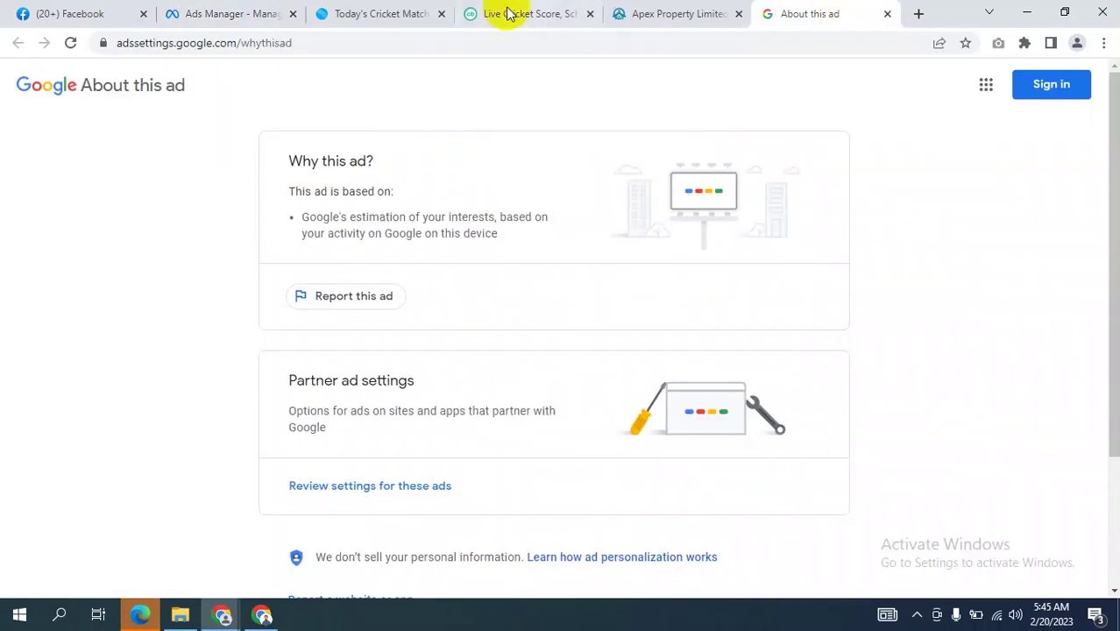
pyautogui.click(368, 42)
pyautogui.write('bus')
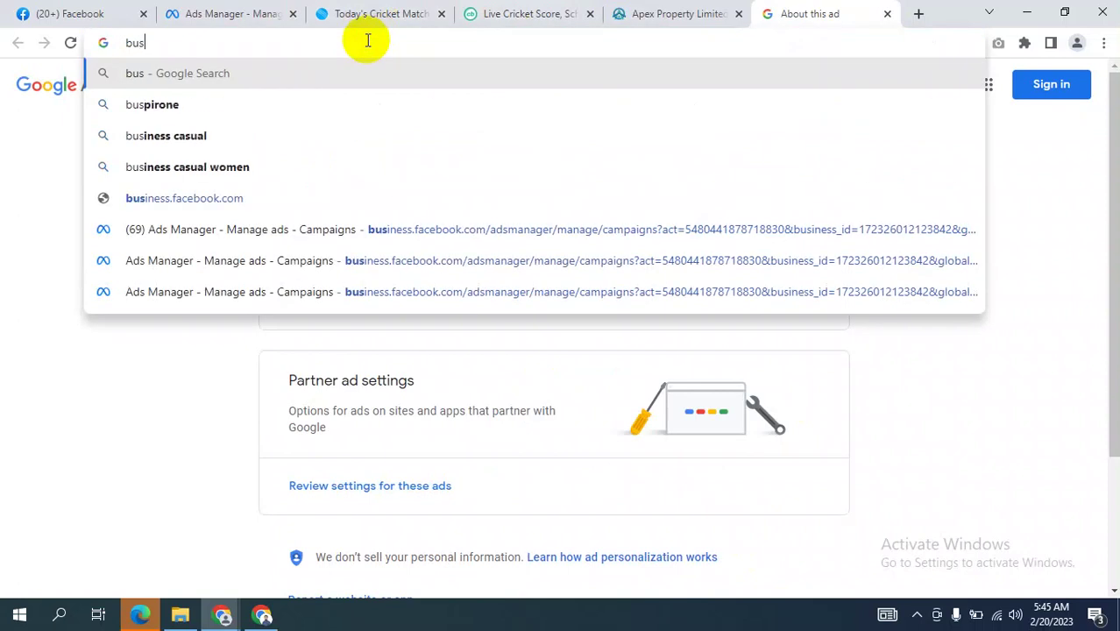
pyautogui.write('iness.')
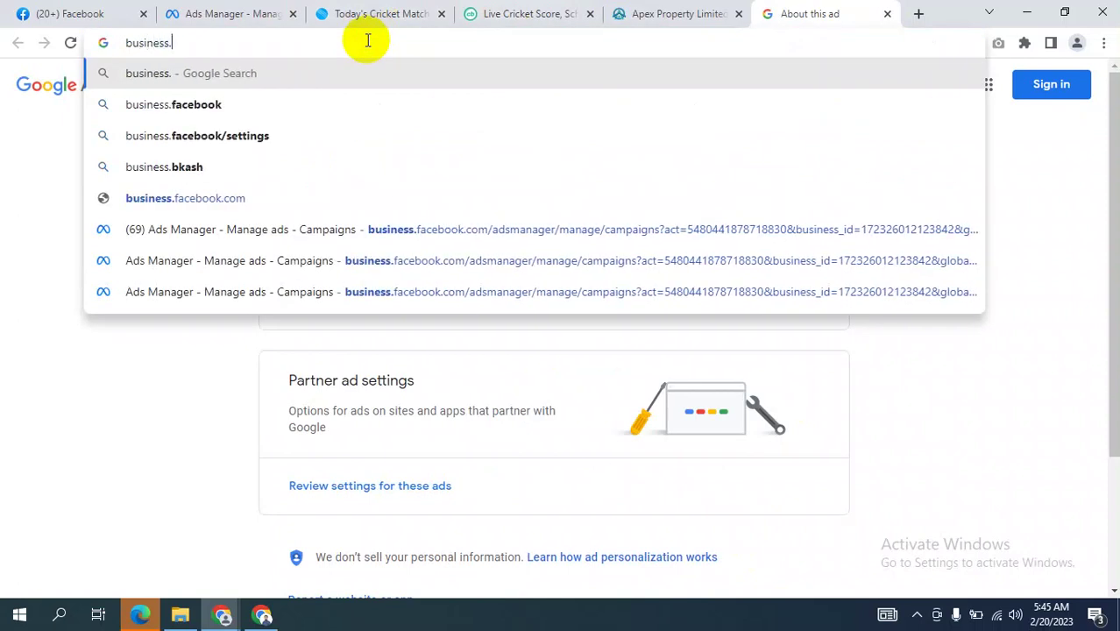
pyautogui.write('facebo')
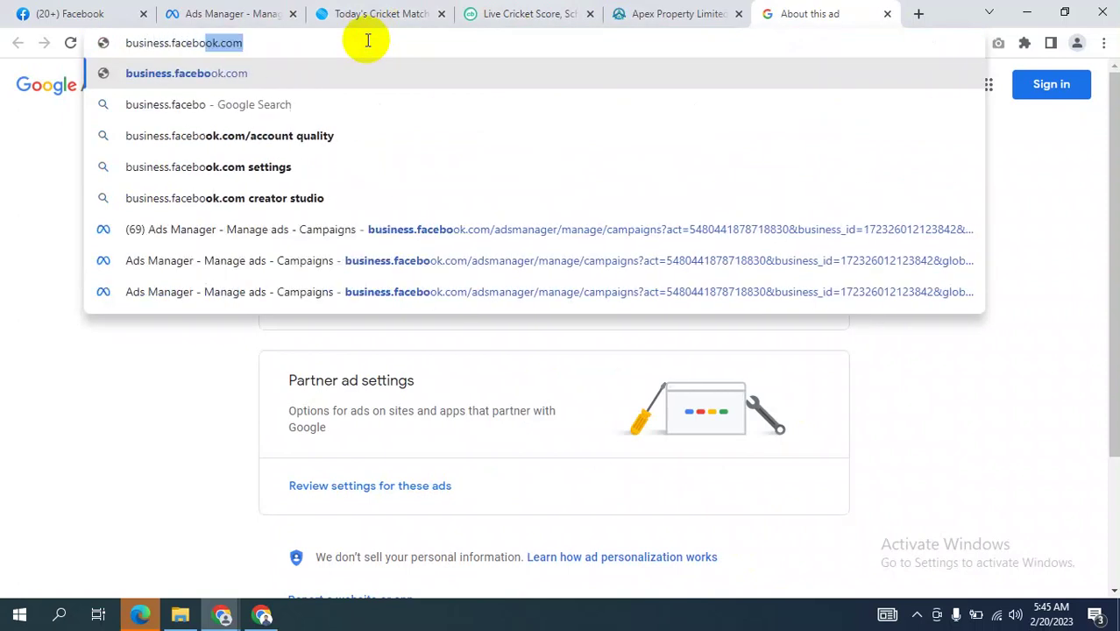
pyautogui.write('ok.com')
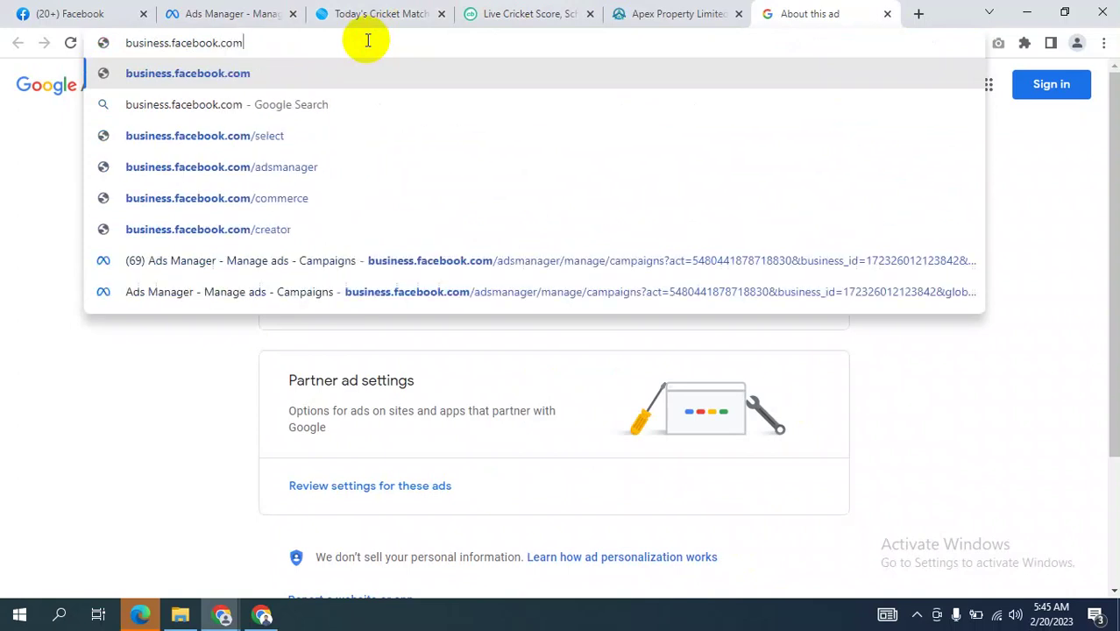
pyautogui.press('Return')
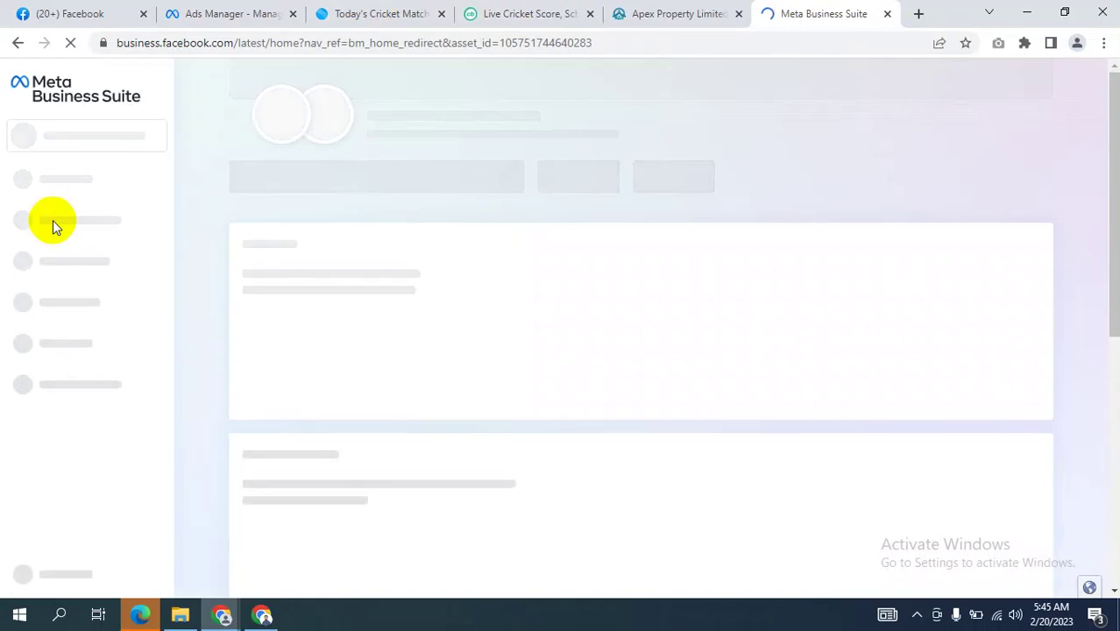
# - Go to the Business Manager home for Equine Cares and show the full list of business tools
pyautogui.click(107, 580)
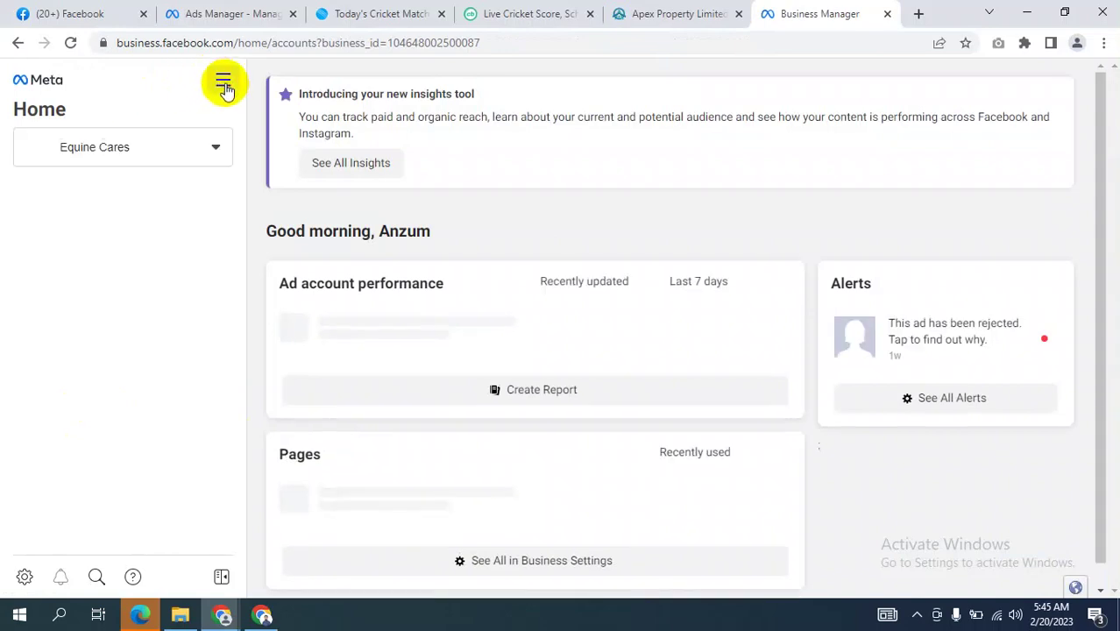
pyautogui.click(224, 84)
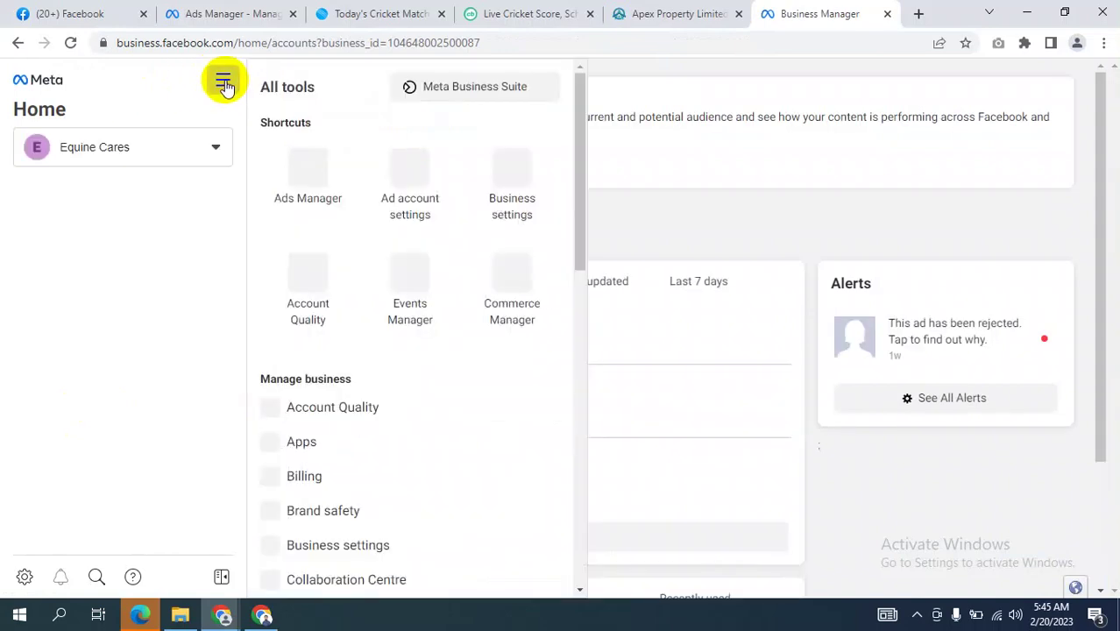
pyautogui.click(224, 82)
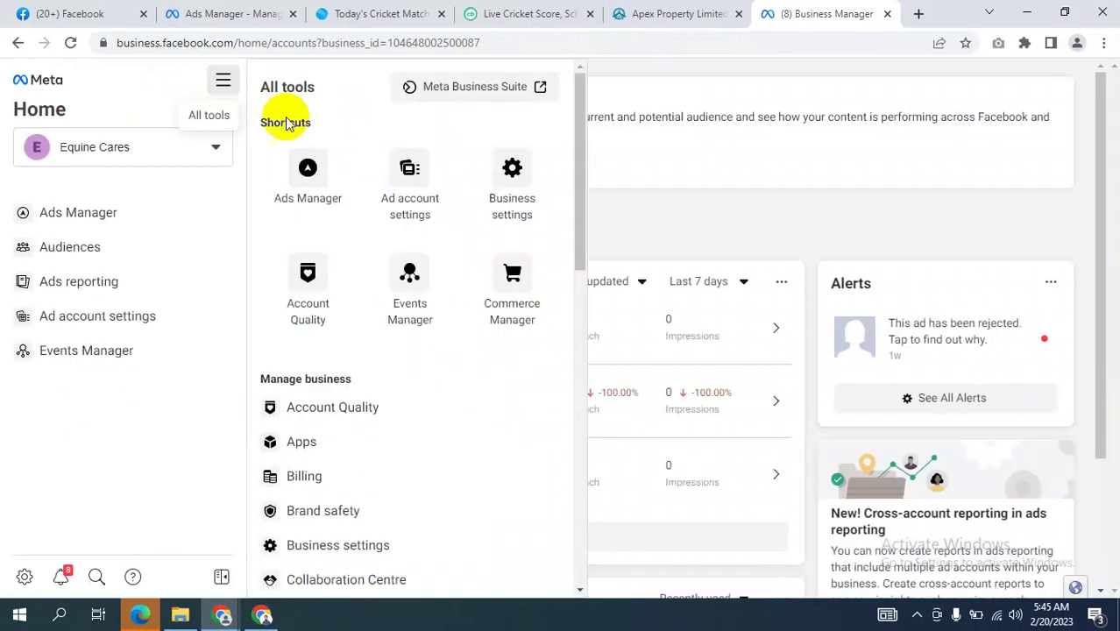
# - Find Creative Hub among the Advertise tools, open it in a new browser tab, and switch to that tab
pyautogui.scroll(-2, 453, 225)
pyautogui.scroll(-3, 452, 225)
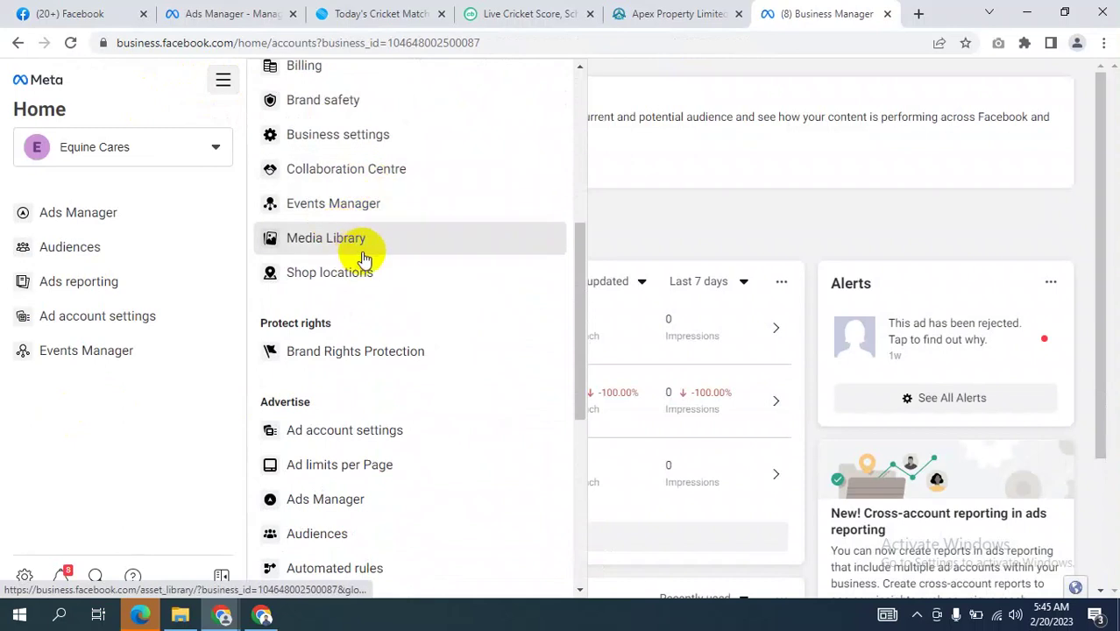
pyautogui.scroll(-3, 361, 252)
pyautogui.scroll(-1, 370, 250)
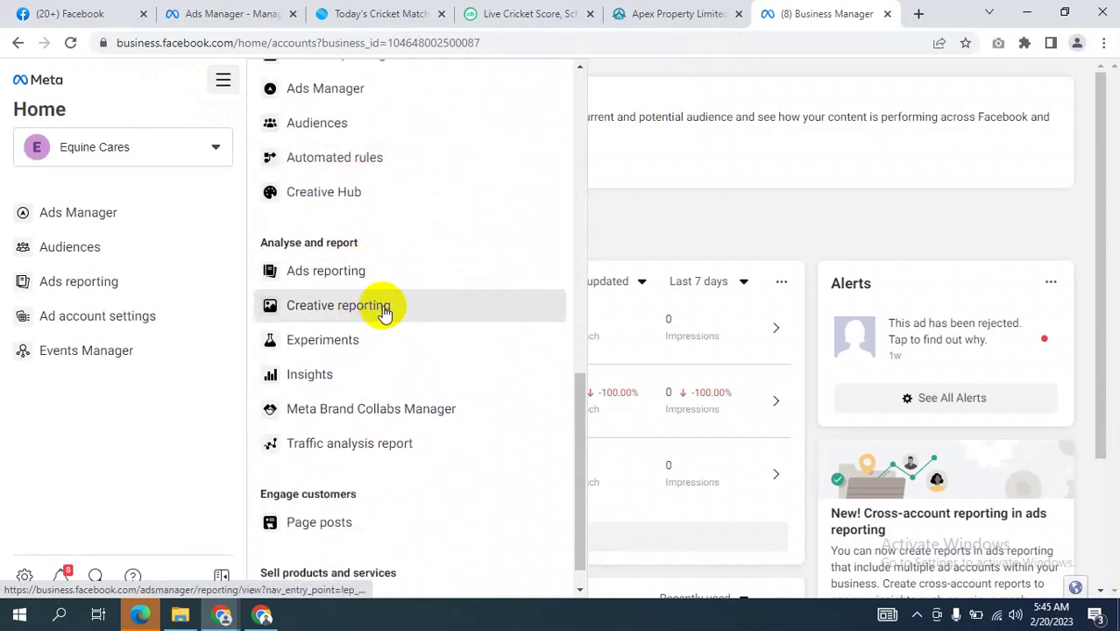
pyautogui.scroll(-1, 382, 311)
pyautogui.scroll(2, 383, 298)
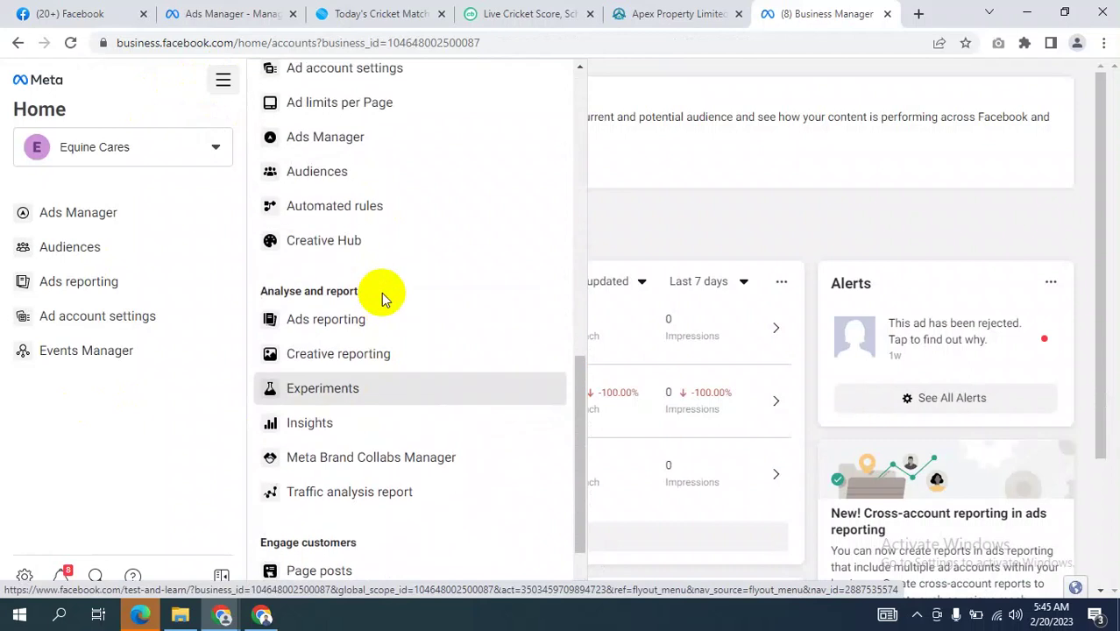
pyautogui.scroll(1, 363, 235)
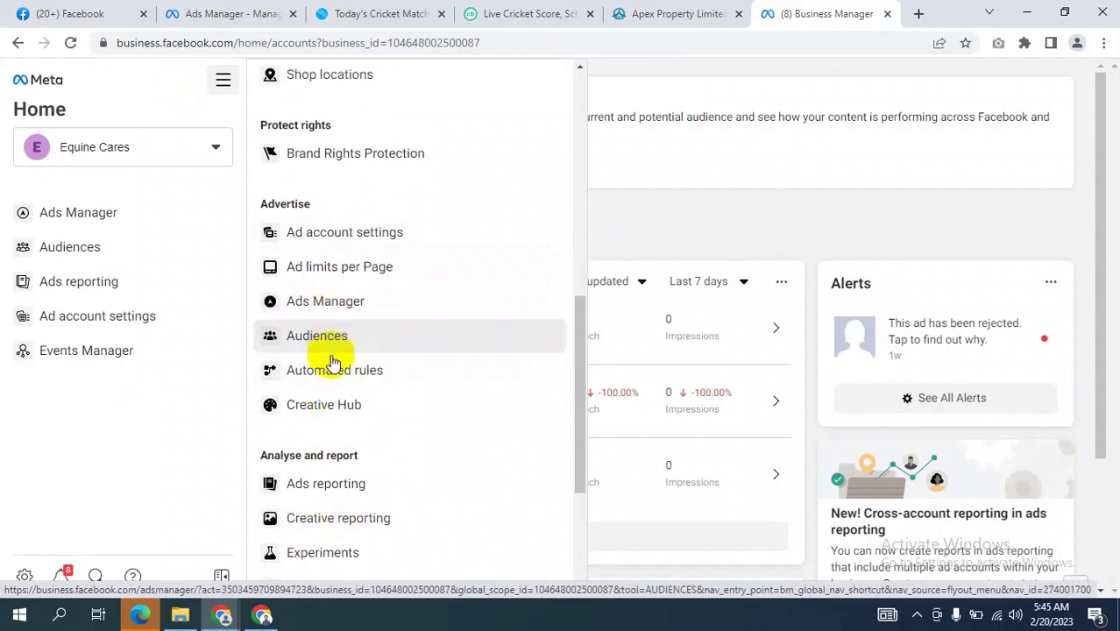
pyautogui.rightClick(323, 404)
pyautogui.click(408, 421)
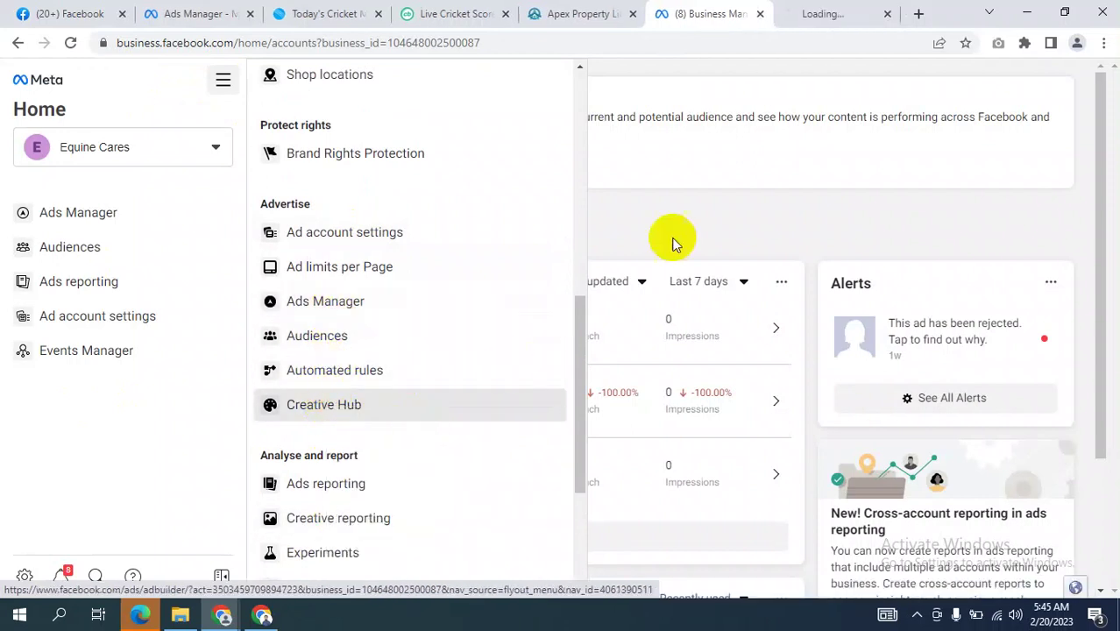
pyautogui.click(824, 12)
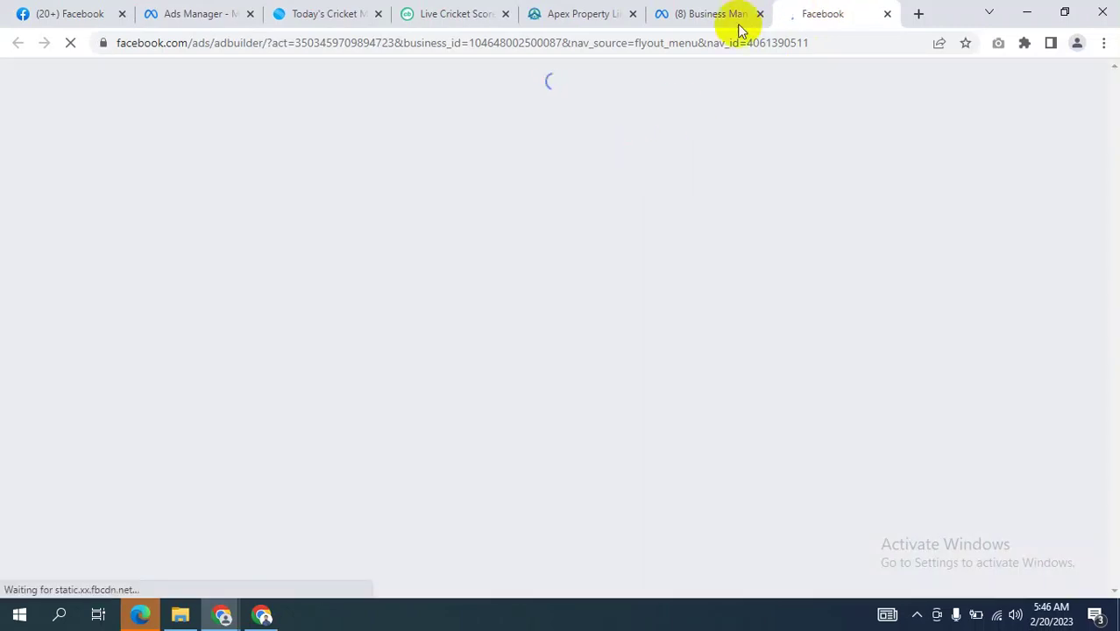
# - Check the Business Manager and Creative Hub tabs, return to Ads Manager, and cancel the mockup selection
pyautogui.click(715, 12)
pyautogui.click(824, 13)
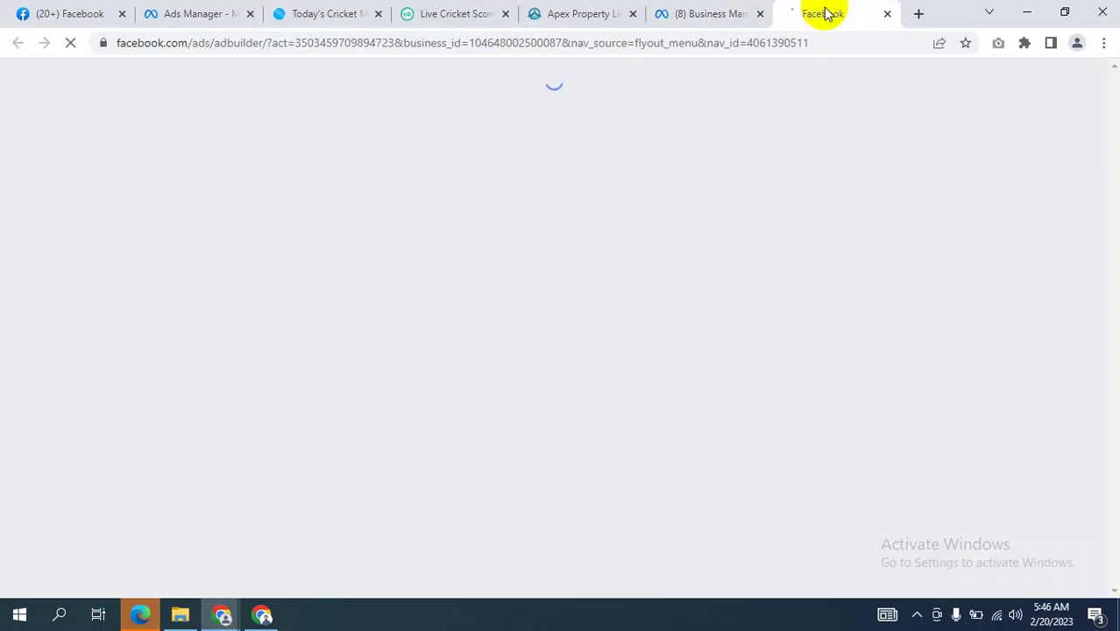
pyautogui.click(701, 13)
pyautogui.click(154, 13)
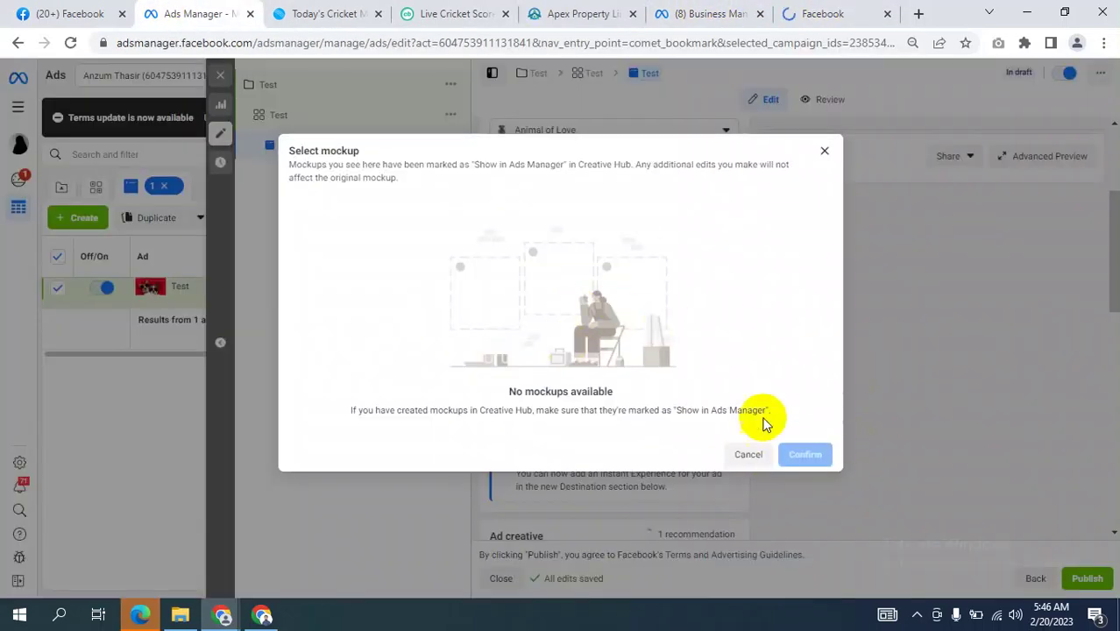
pyautogui.click(748, 455)
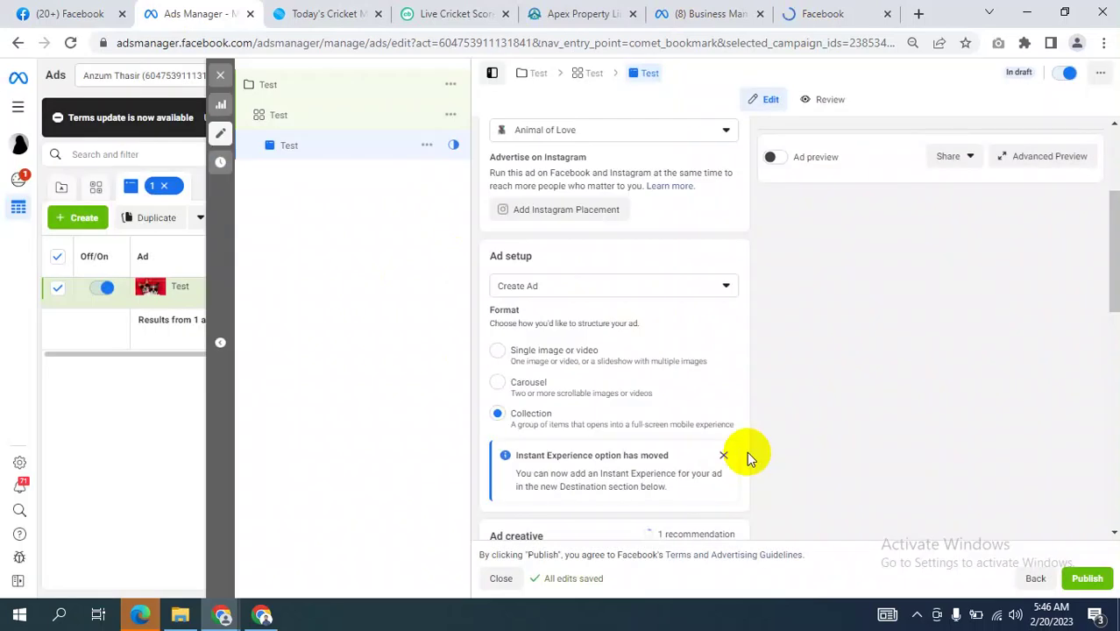
# - View the Creative Hub tab, then return to Ads Manager and look over the Test ad's settings down to Tracking
pyautogui.click(810, 26)
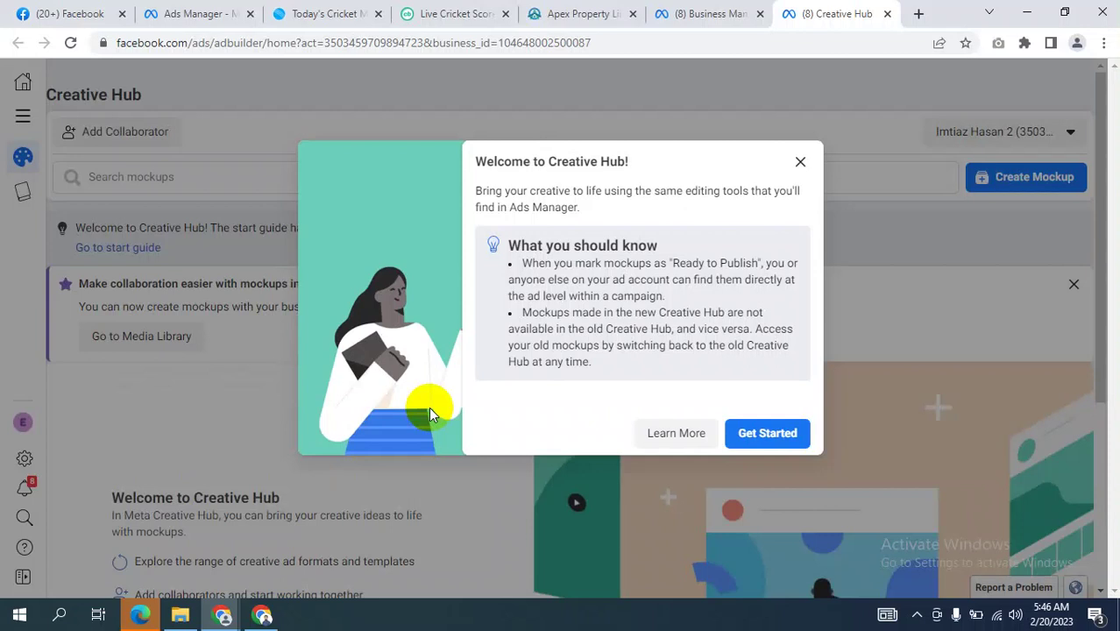
pyautogui.click(188, 13)
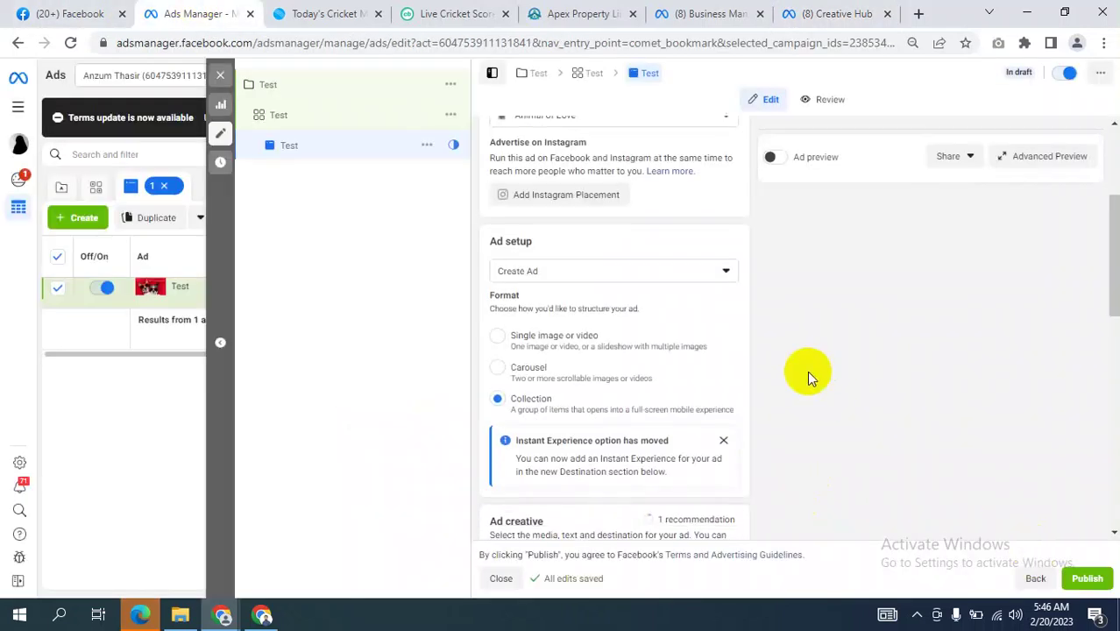
pyautogui.scroll(-10, 807, 370)
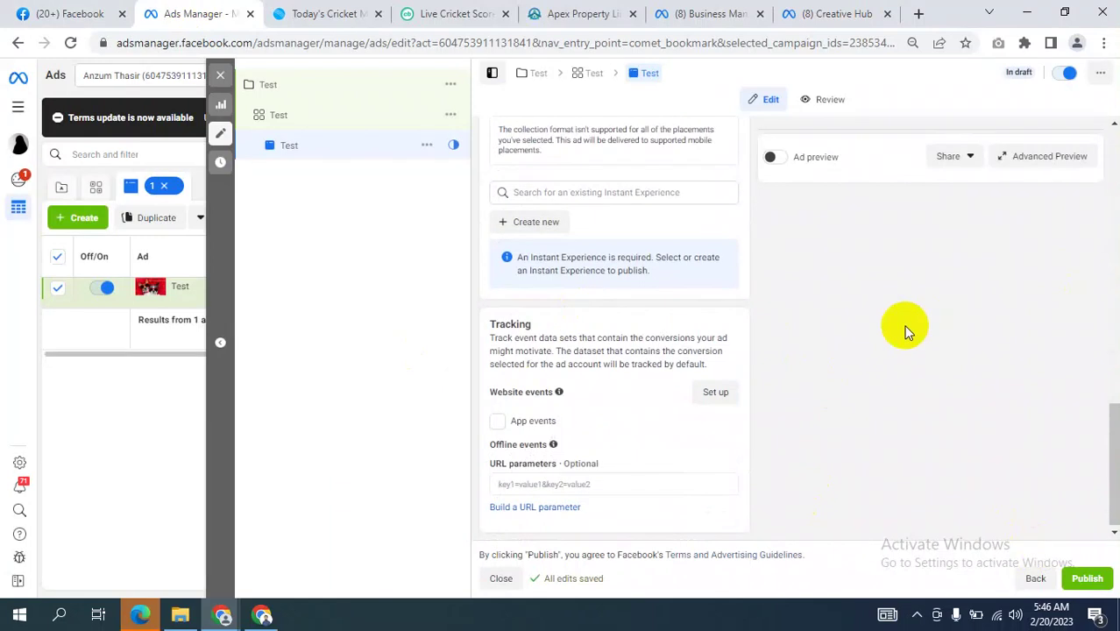
pyautogui.scroll(10, 780, 290)
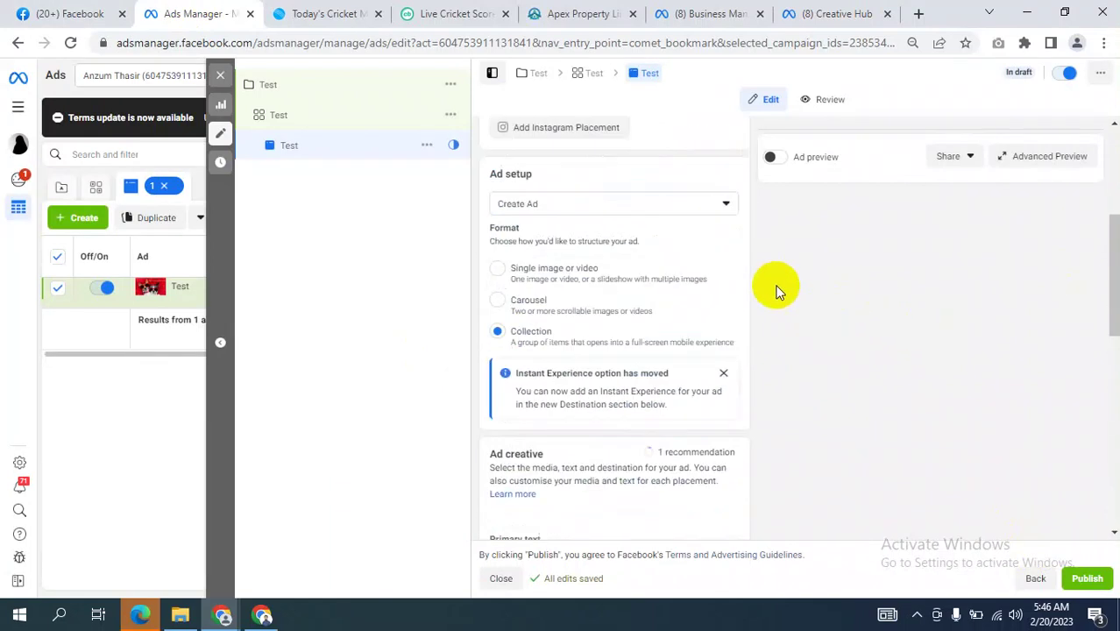
# - Set the Test ad's Ad setup to Use existing post
pyautogui.scroll(-2, 631, 303)
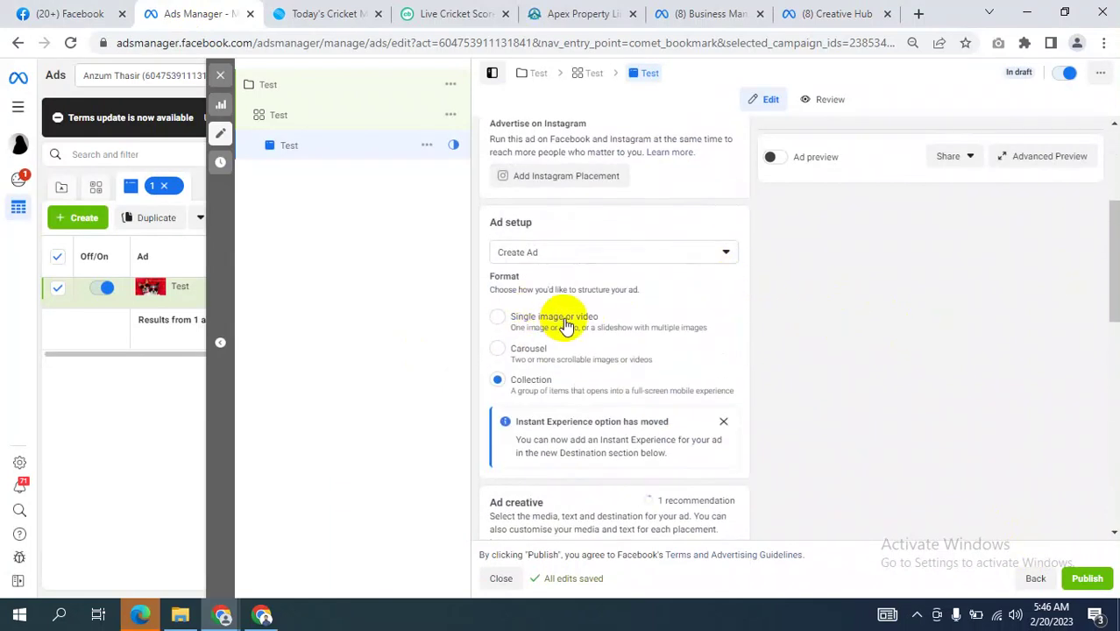
pyautogui.click(553, 257)
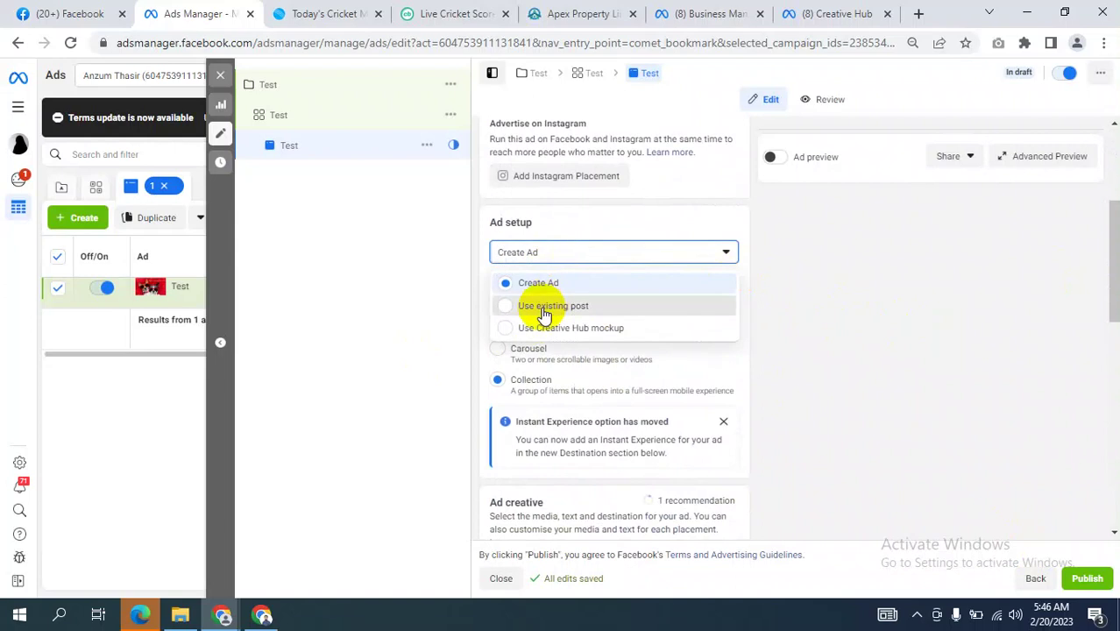
pyautogui.click(543, 309)
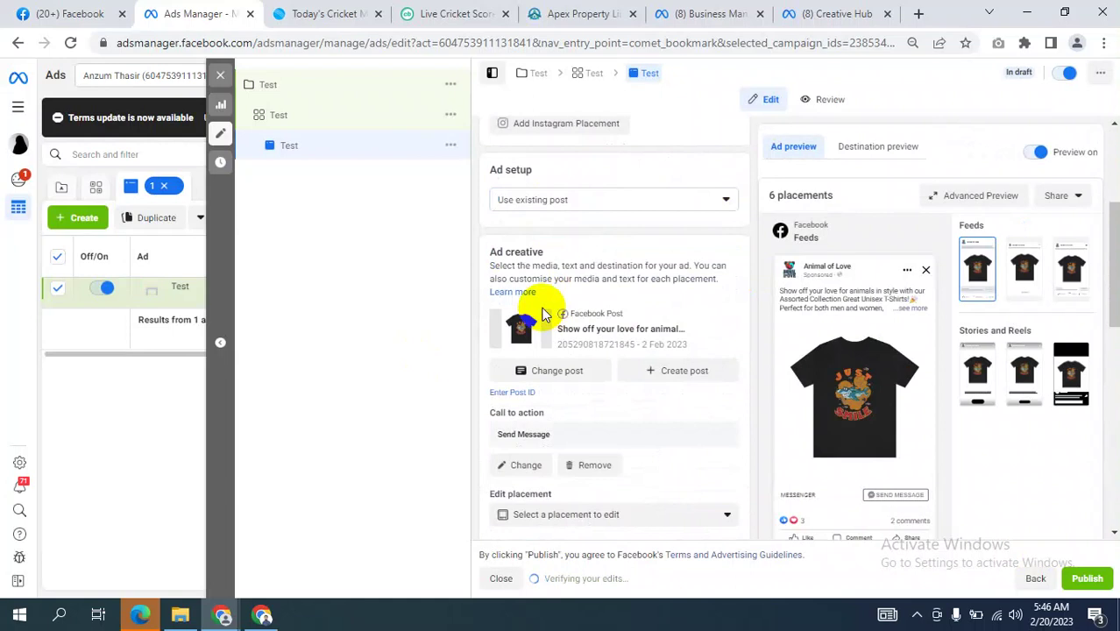
pyautogui.click(874, 422)
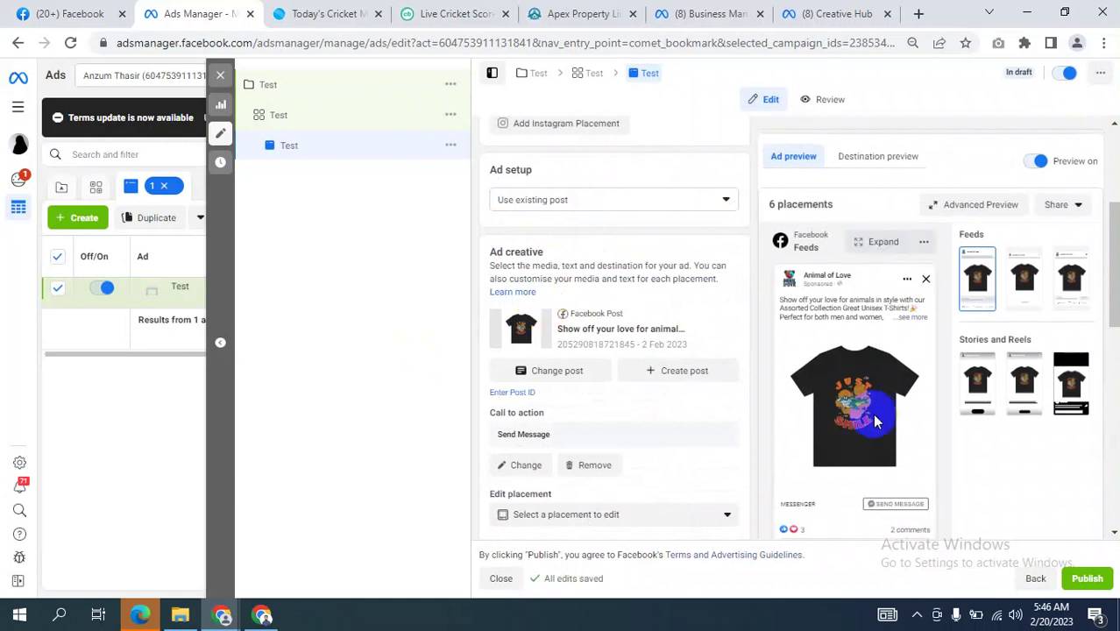
# - Review the existing post's creative settings and the available Ad setup options, keeping Use existing post
pyautogui.scroll(-3, 877, 425)
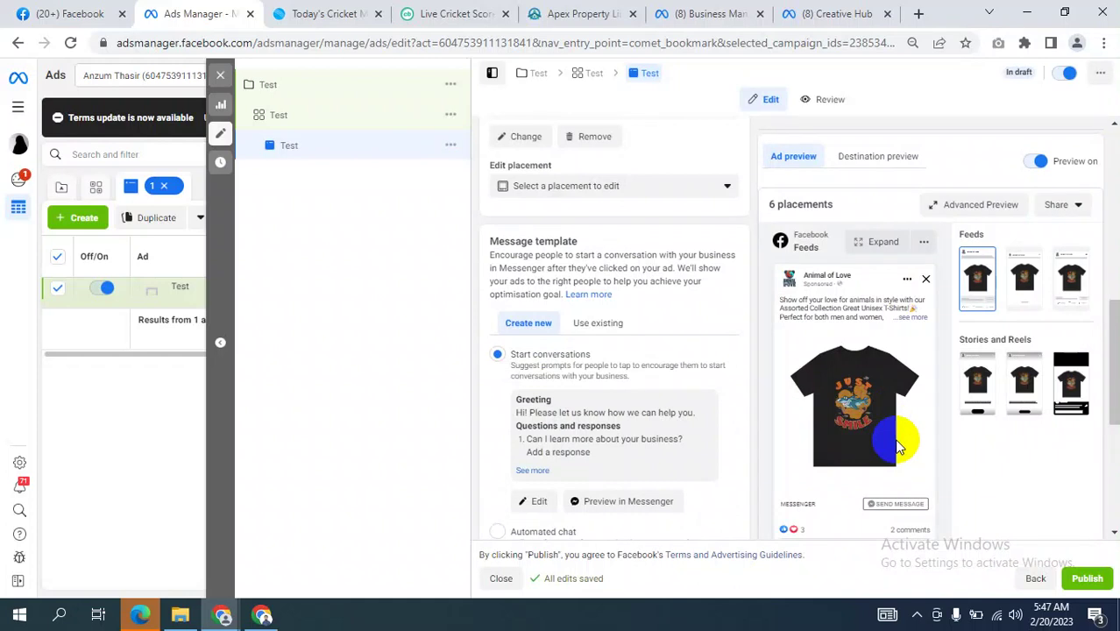
pyautogui.scroll(3, 652, 291)
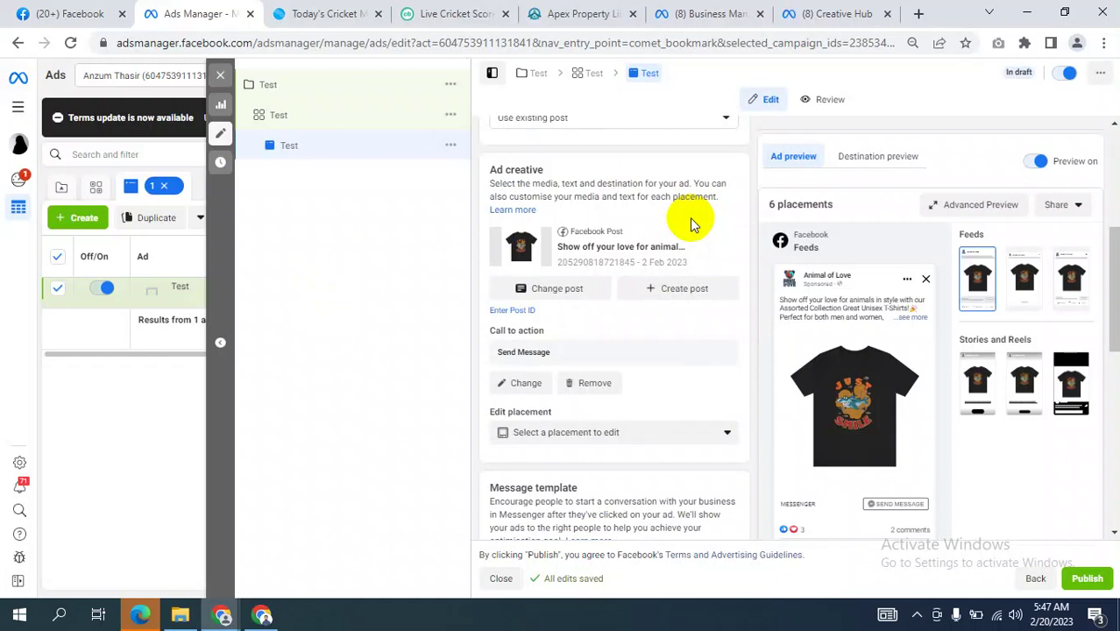
pyautogui.scroll(4, 679, 224)
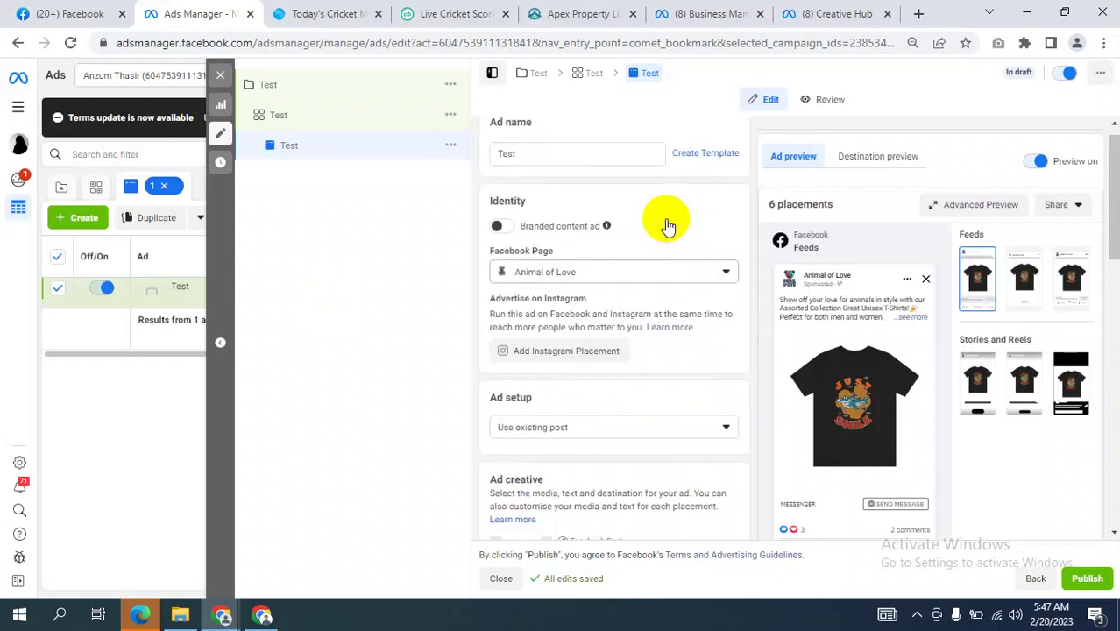
pyautogui.scroll(-5, 668, 226)
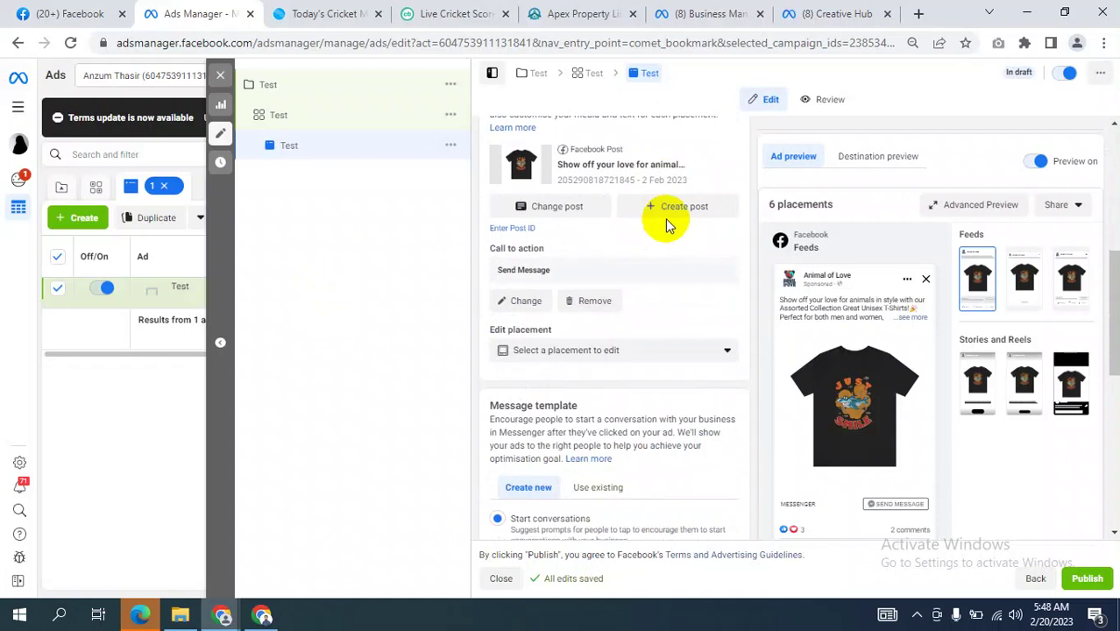
pyautogui.scroll(3, 667, 224)
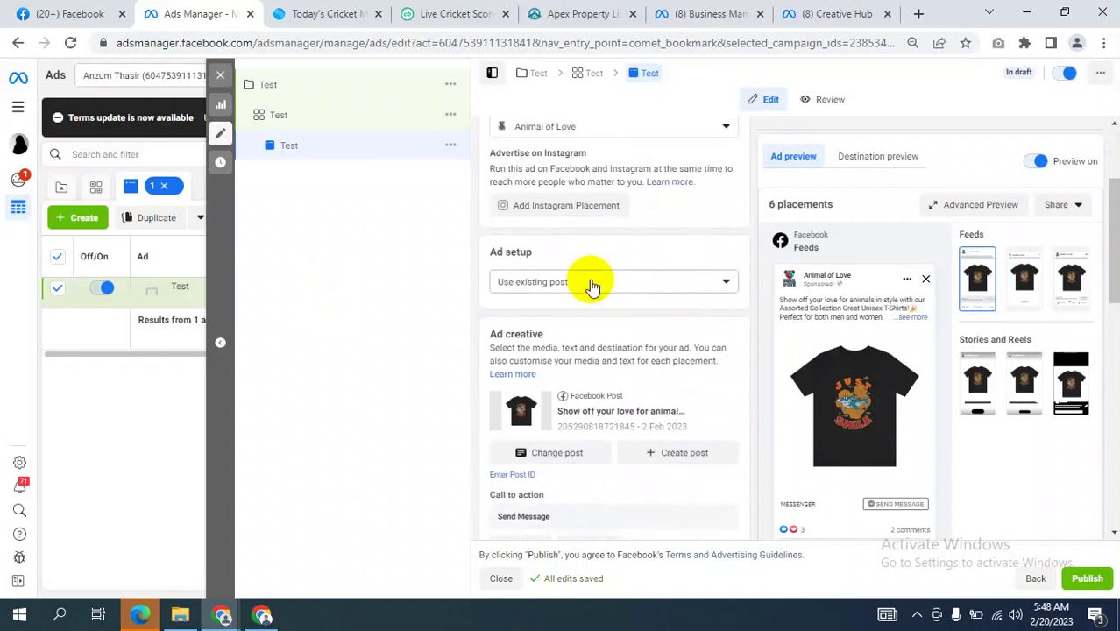
pyautogui.click(592, 284)
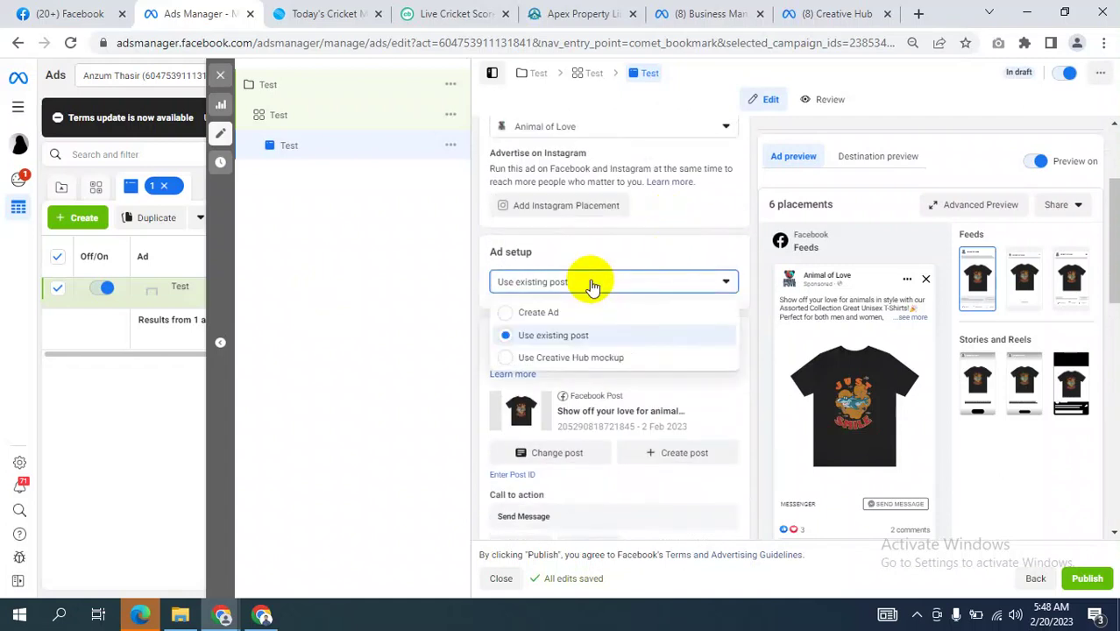
pyautogui.click(357, 327)
# - Examine the ad's message template, tracking section and placement previews, and return to its name and identity settings
pyautogui.scroll(-6, 684, 316)
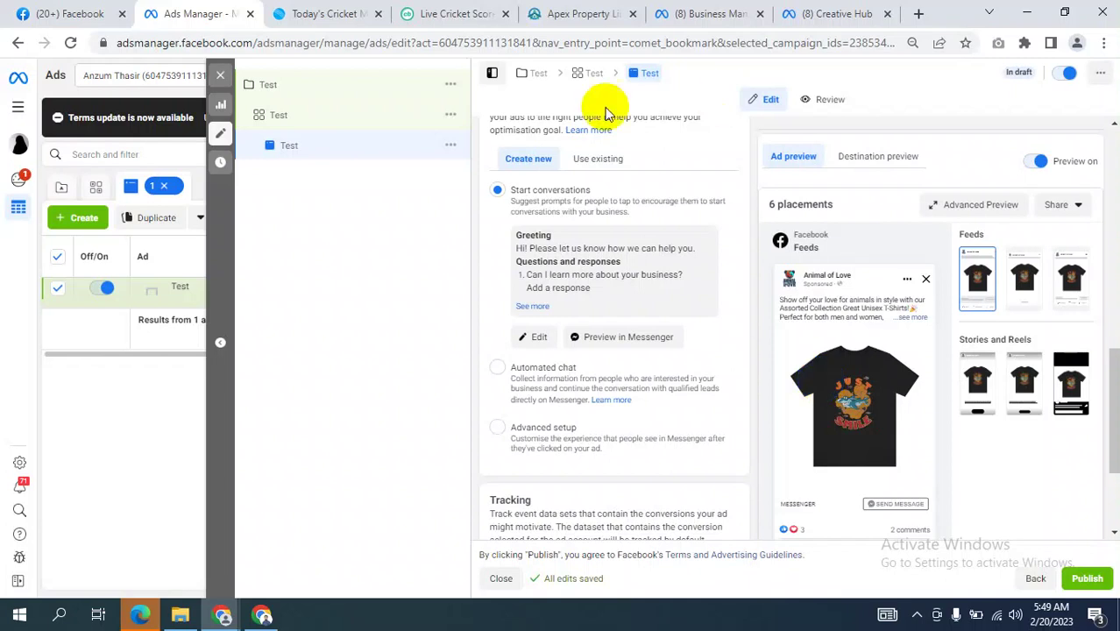
pyautogui.scroll(-2, 655, 250)
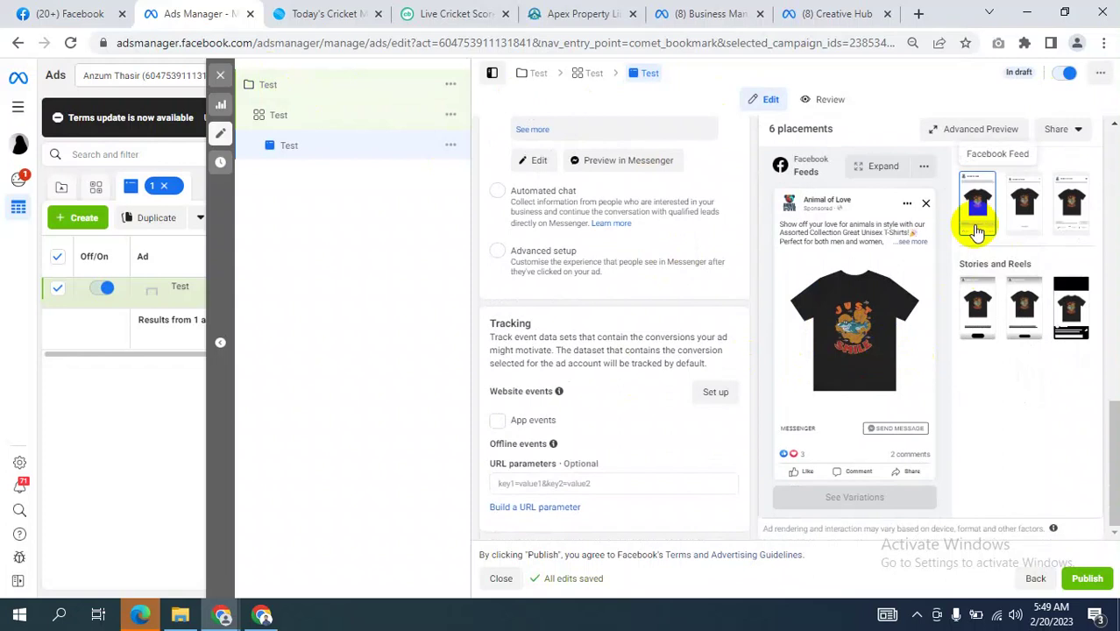
pyautogui.scroll(1, 636, 225)
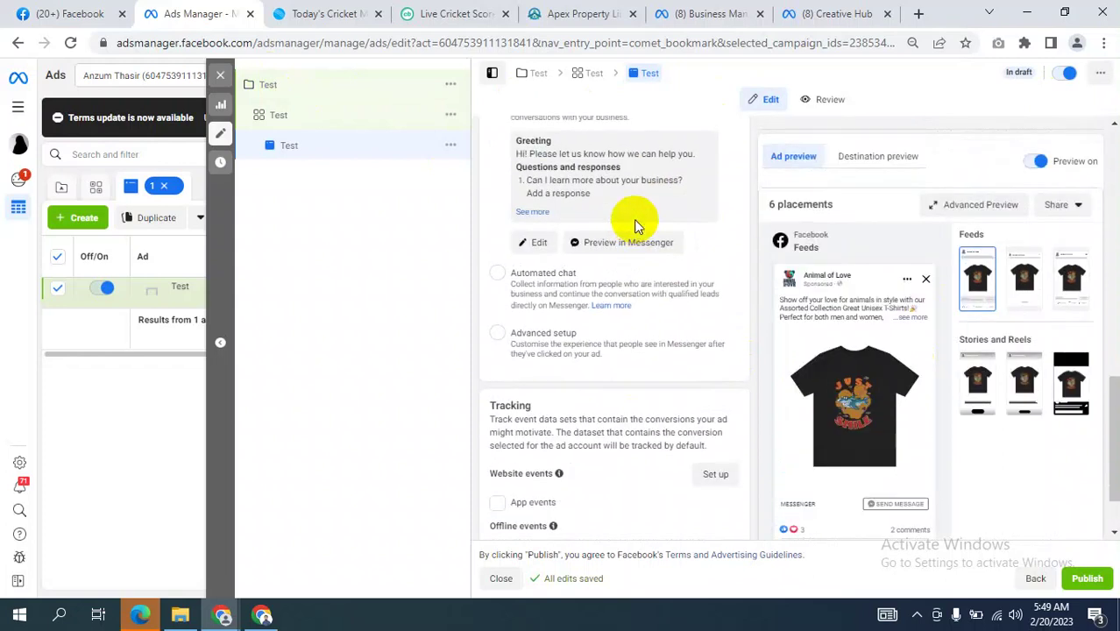
pyautogui.scroll(4, 947, 275)
pyautogui.scroll(-2, 682, 287)
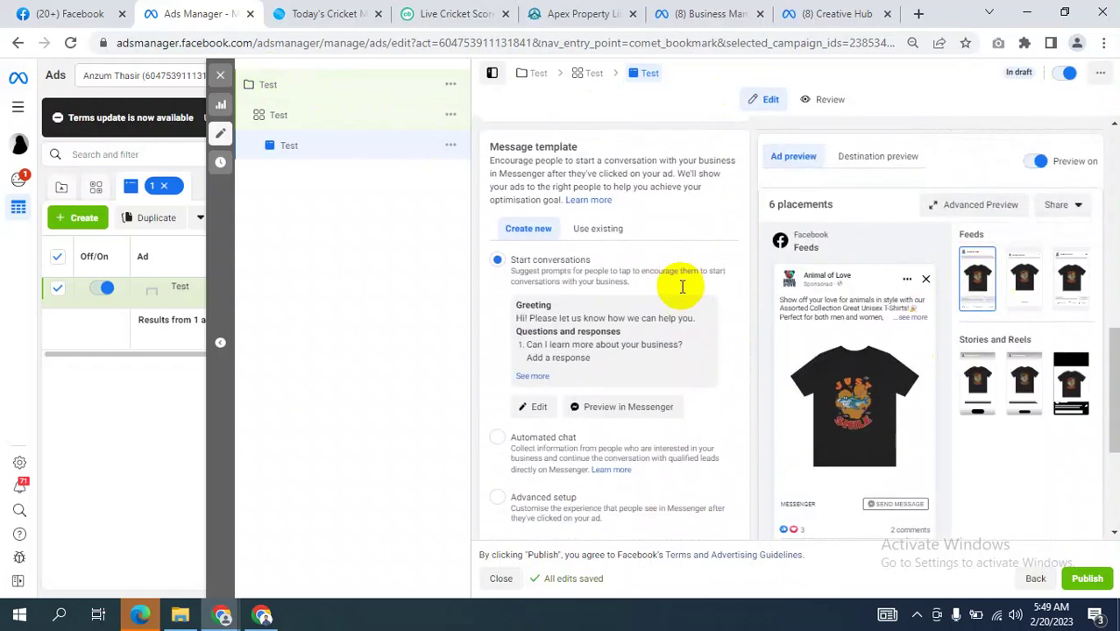
pyautogui.scroll(10, 680, 288)
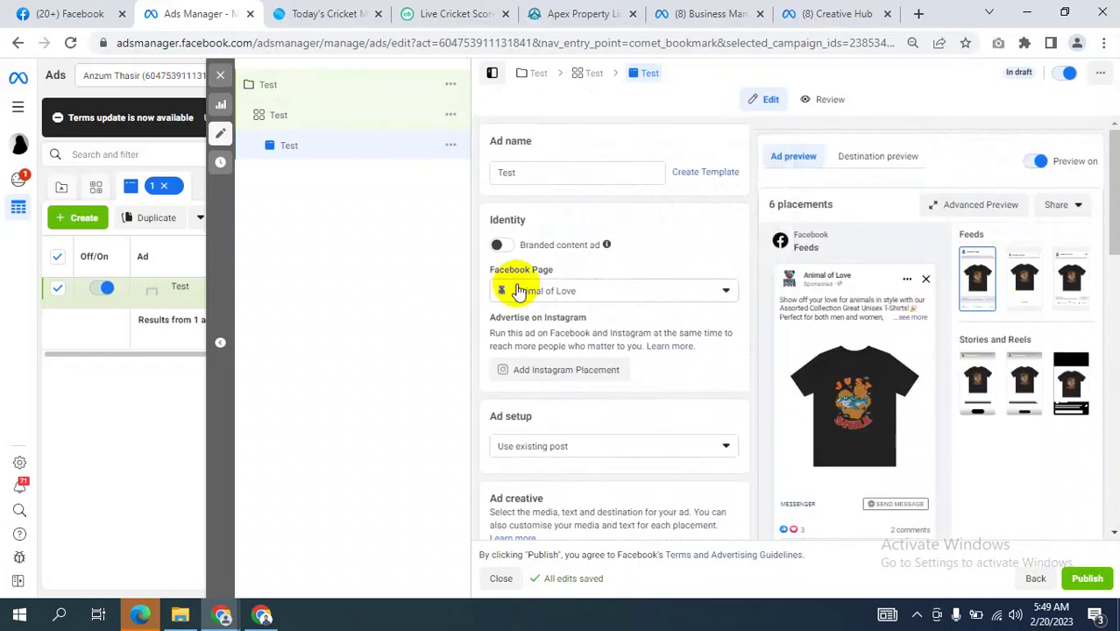
# - Open the Facebook post selection for the ad creative and close it without changing the post
pyautogui.scroll(-3, 613, 302)
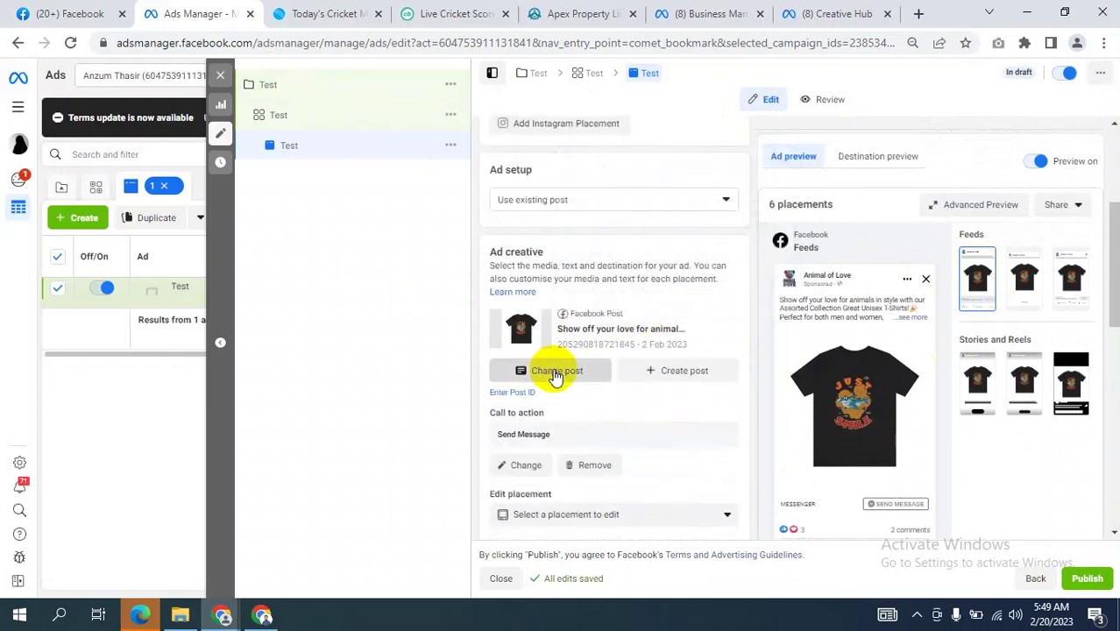
pyautogui.click(555, 374)
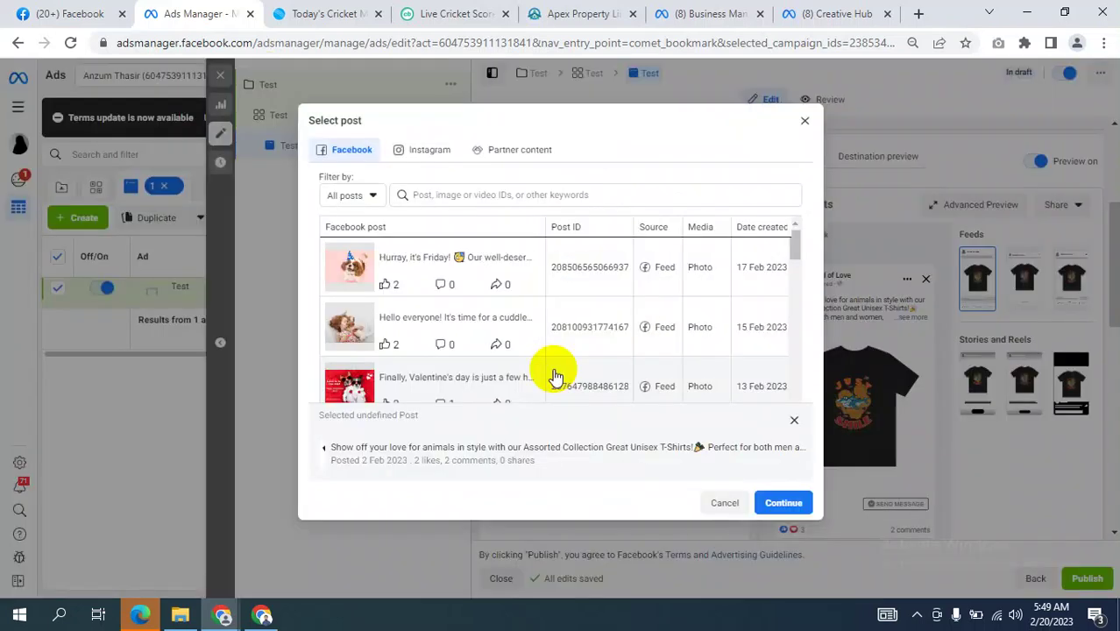
pyautogui.click(806, 125)
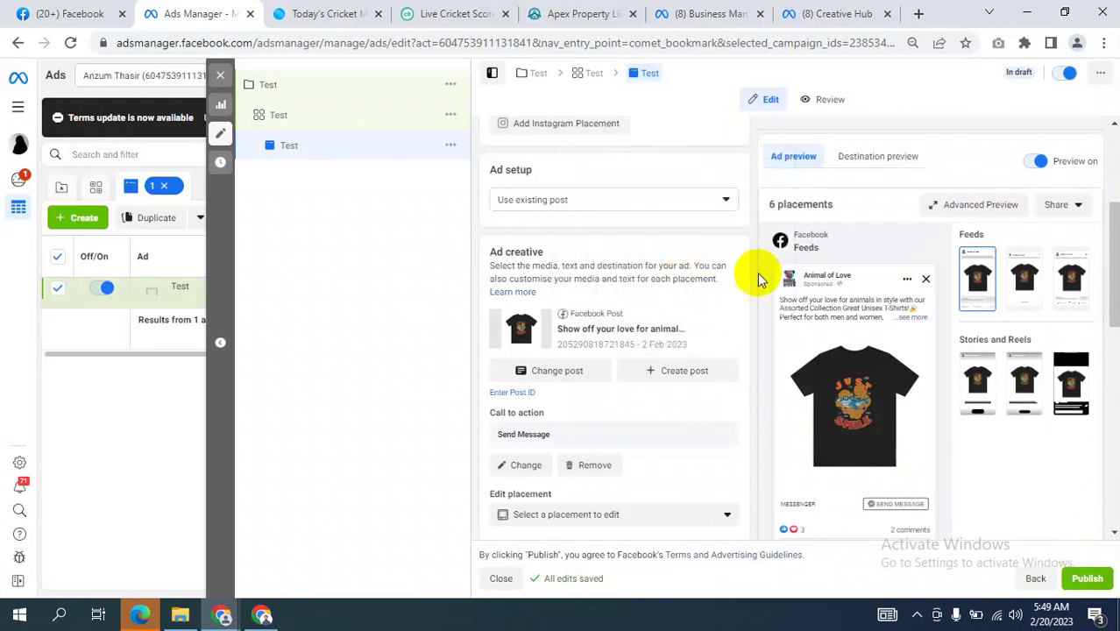
# - Close the Test campaign's editor and clear the ad, ad set and campaign selections
pyautogui.click(289, 87)
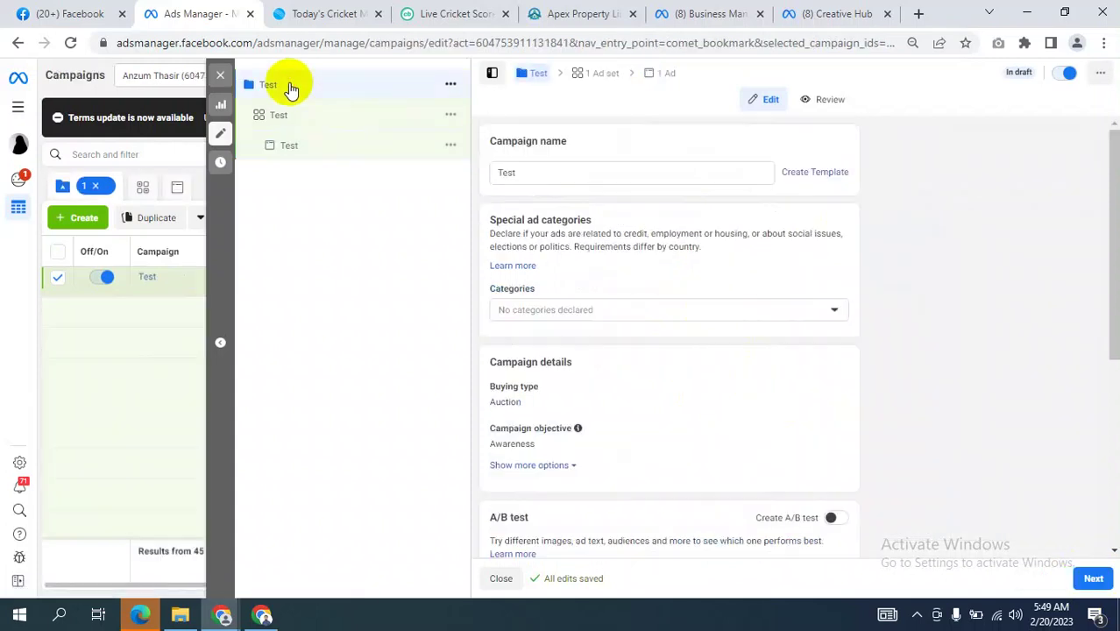
pyautogui.click(220, 76)
pyautogui.click(585, 316)
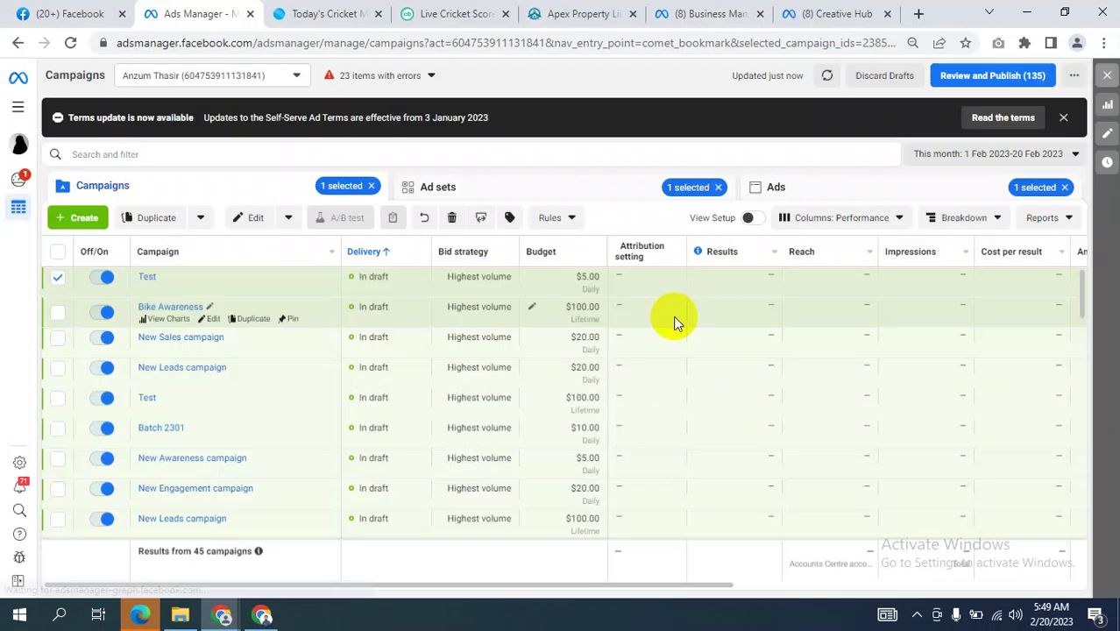
pyautogui.click(1065, 186)
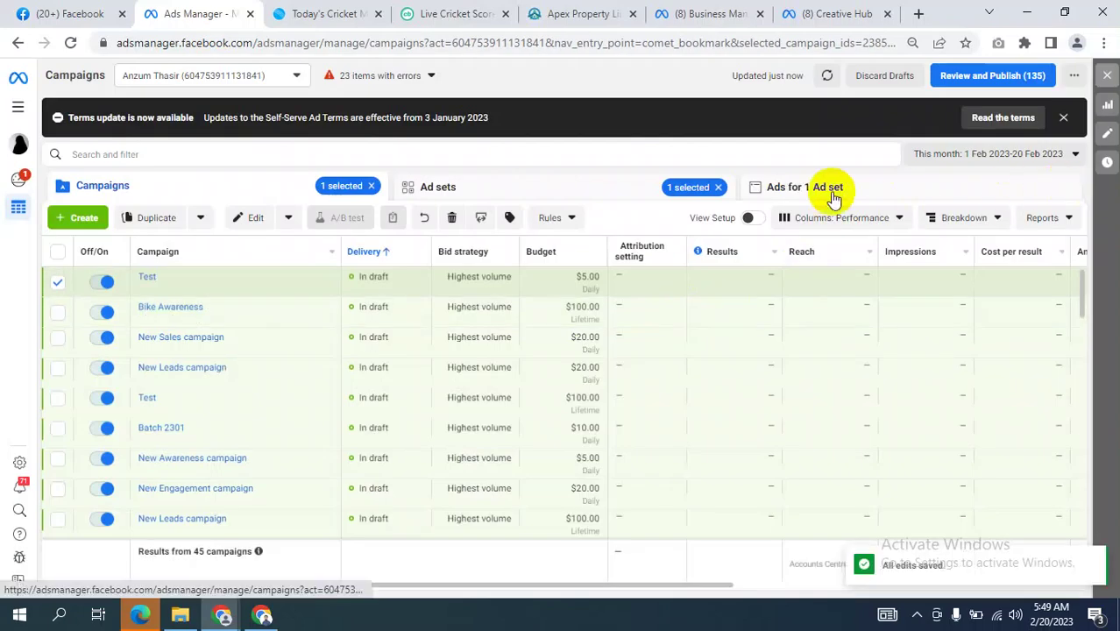
pyautogui.click(718, 186)
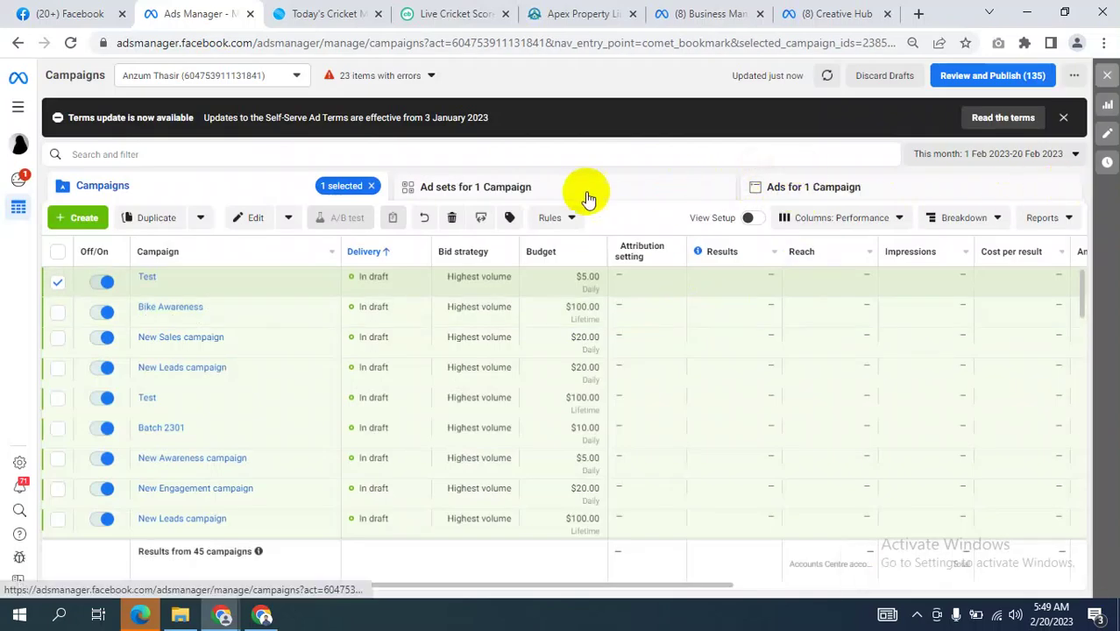
pyautogui.click(370, 186)
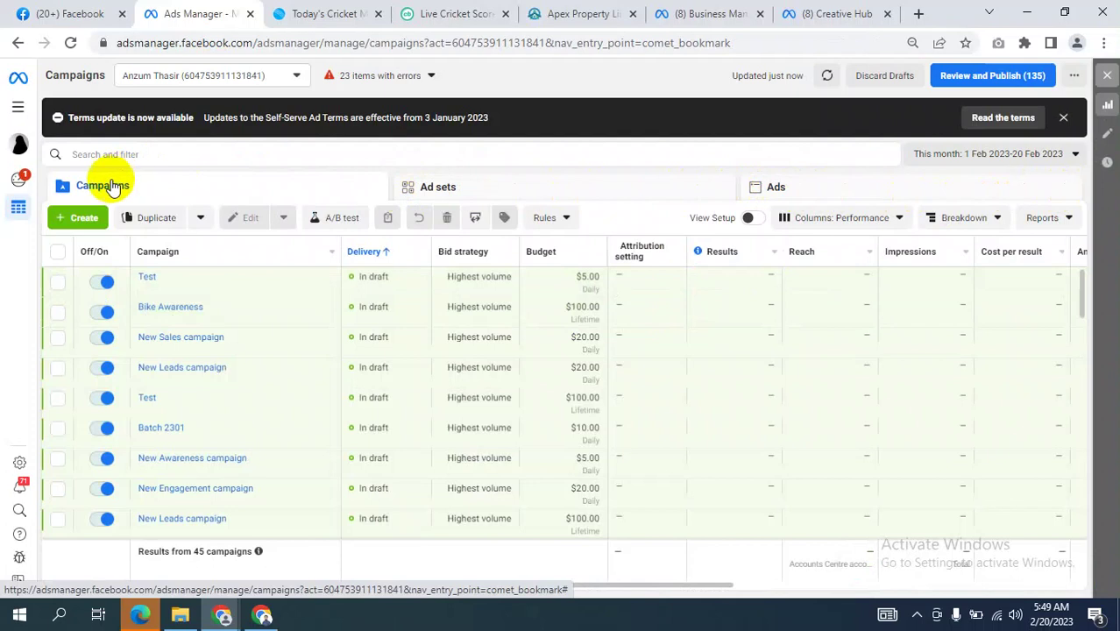
# - Reload the campaigns list, dismiss the payment method notice, and start creating a new campaign
pyautogui.click(70, 44)
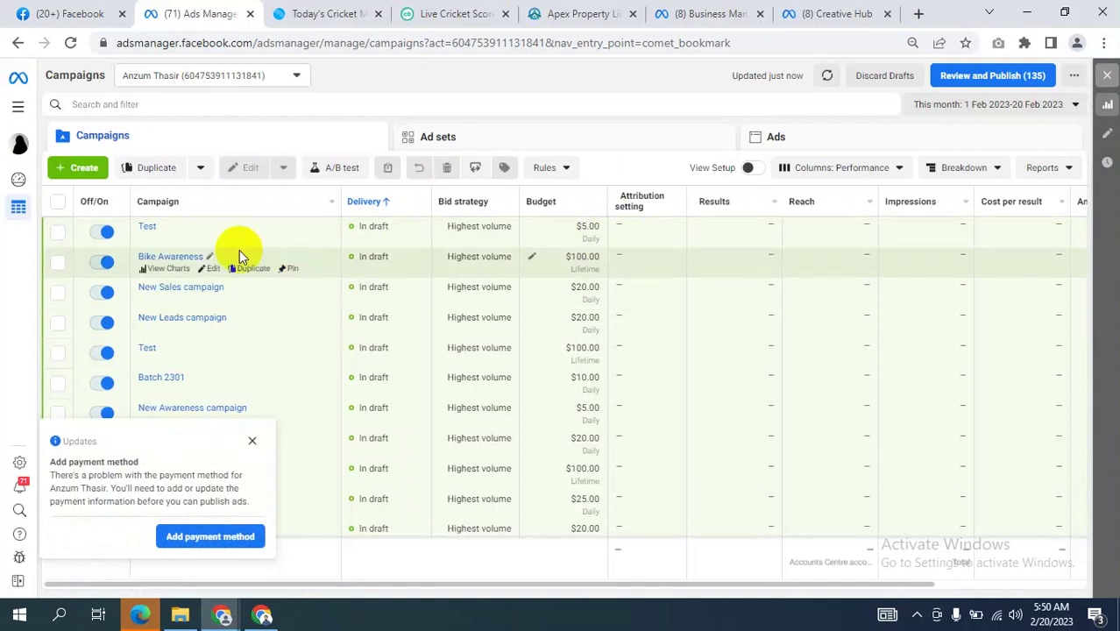
pyautogui.click(253, 442)
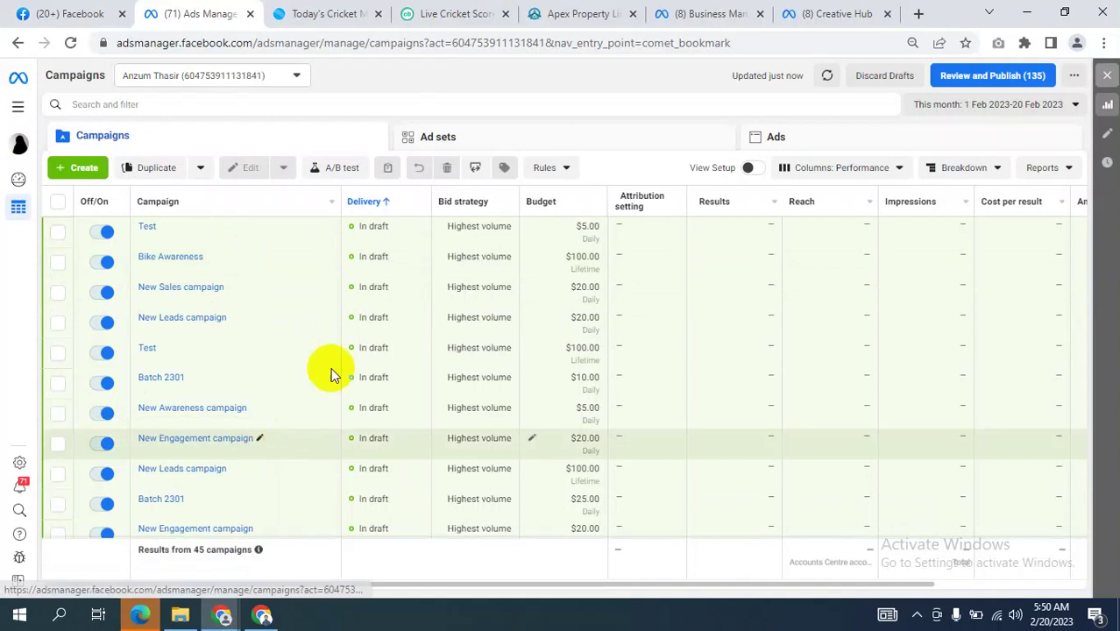
pyautogui.click(74, 167)
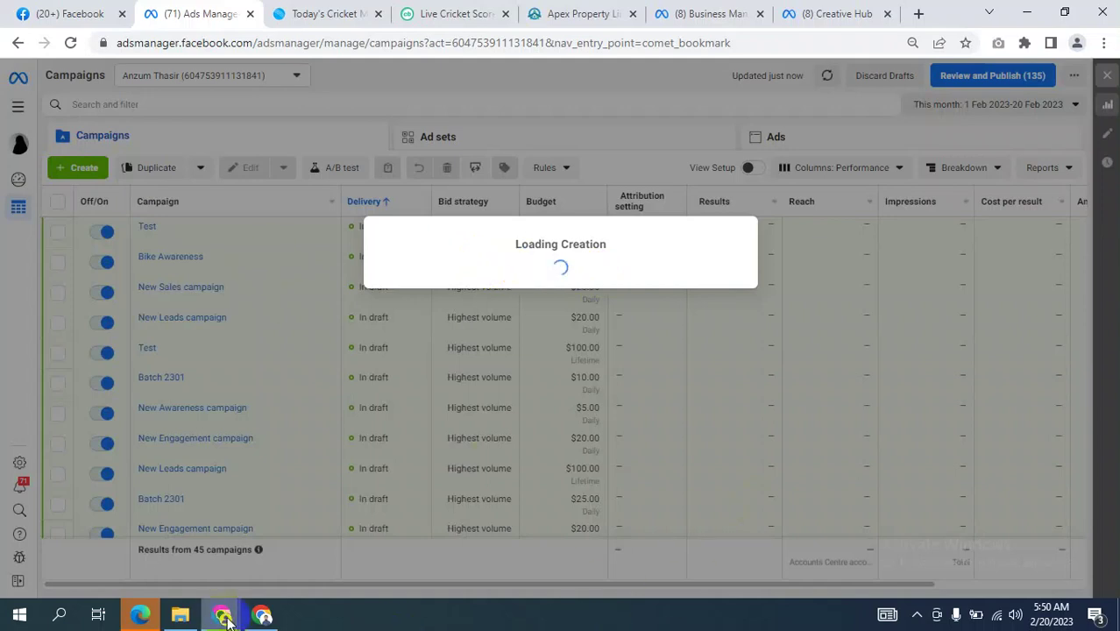
# - Switch to the Google Meet window, turn the microphone off, and return to the call after checking the campaign objective dialog in Ads Manager
pyautogui.click(263, 619)
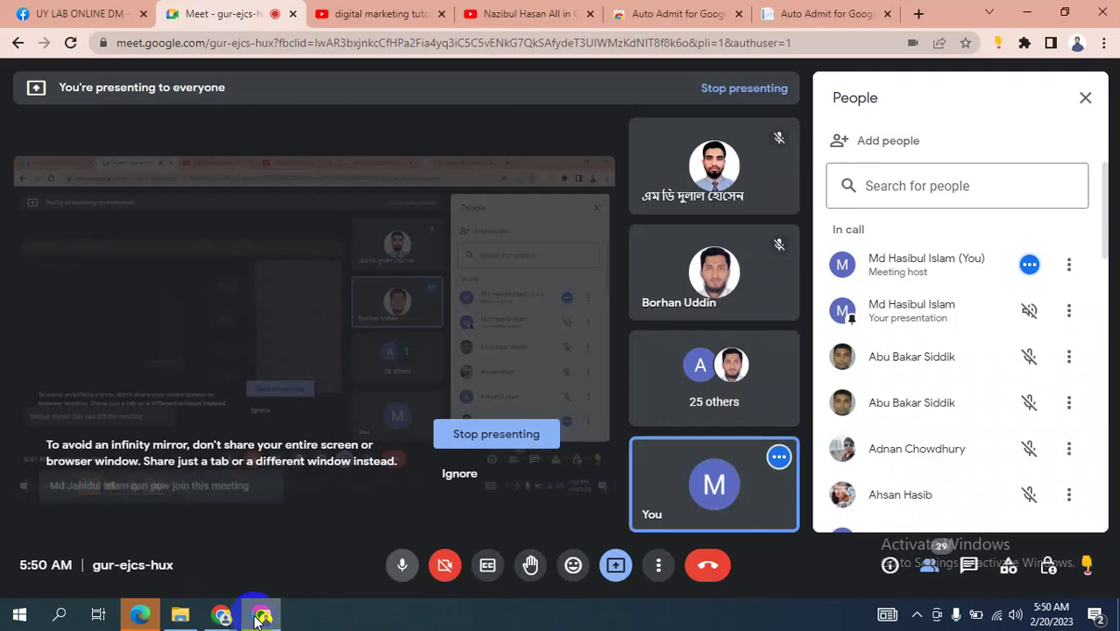
pyautogui.click(404, 567)
pyautogui.click(404, 568)
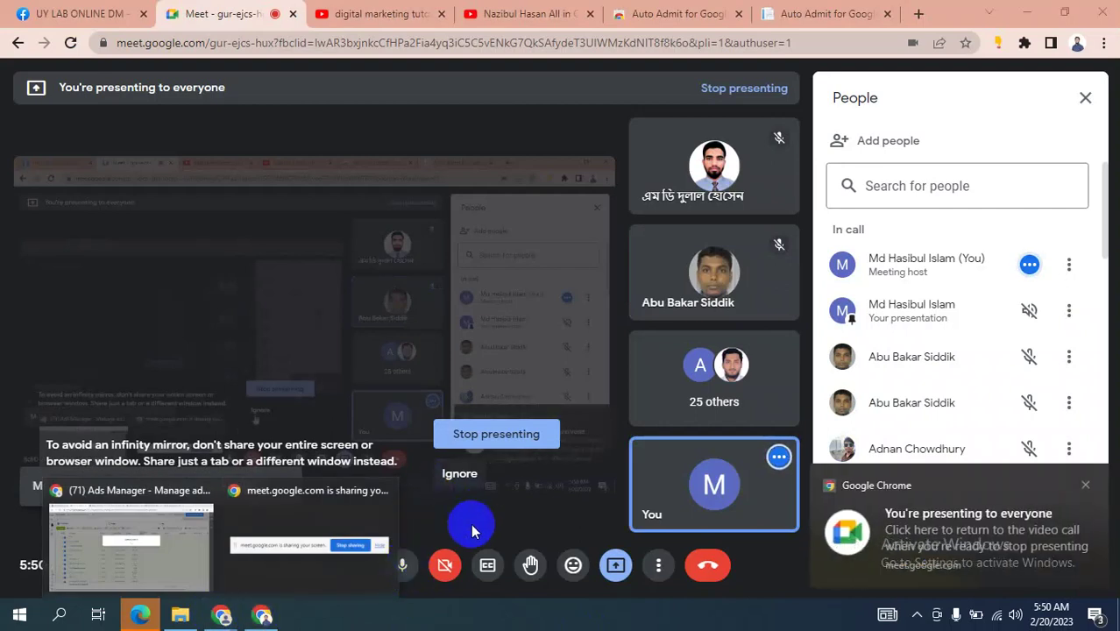
pyautogui.click(402, 566)
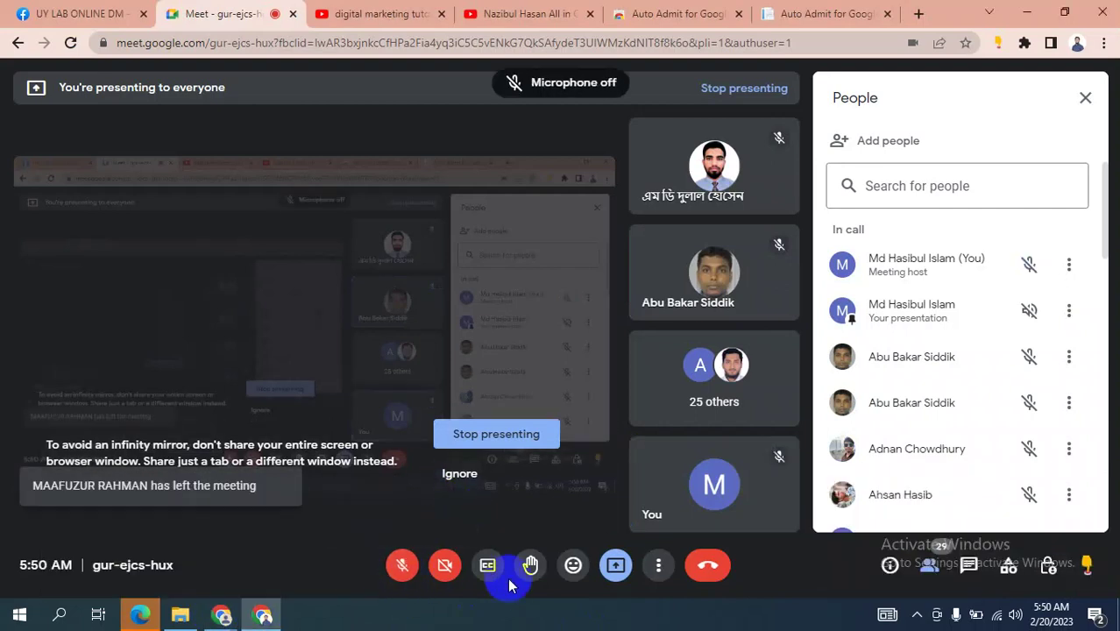
pyautogui.hotkey('alt', 'Tab')
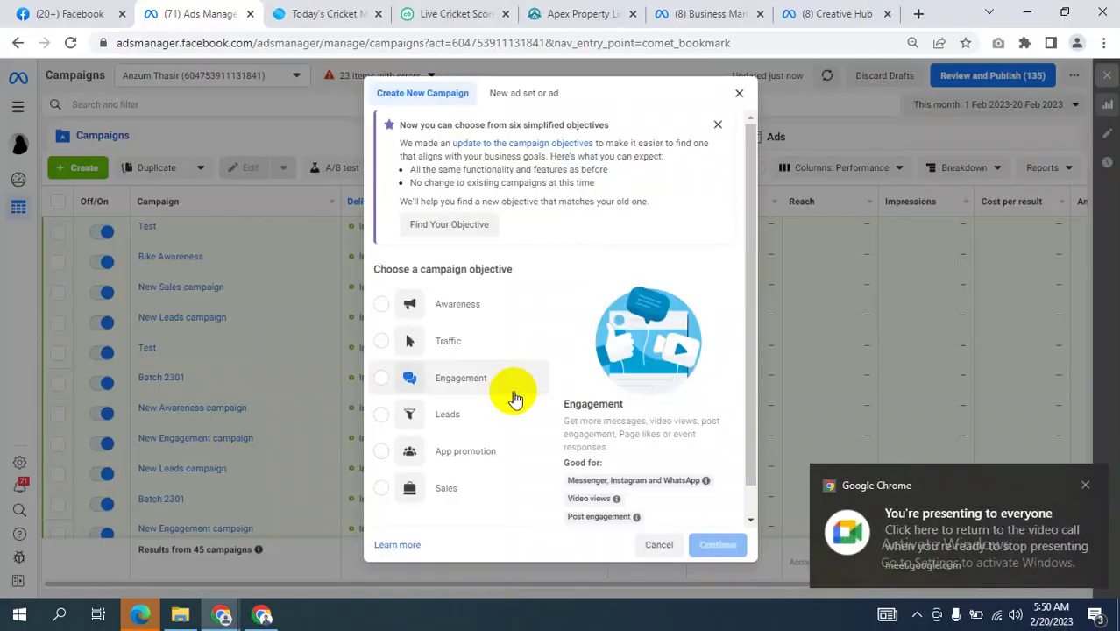
pyautogui.hotkey('alt', 'Tab')
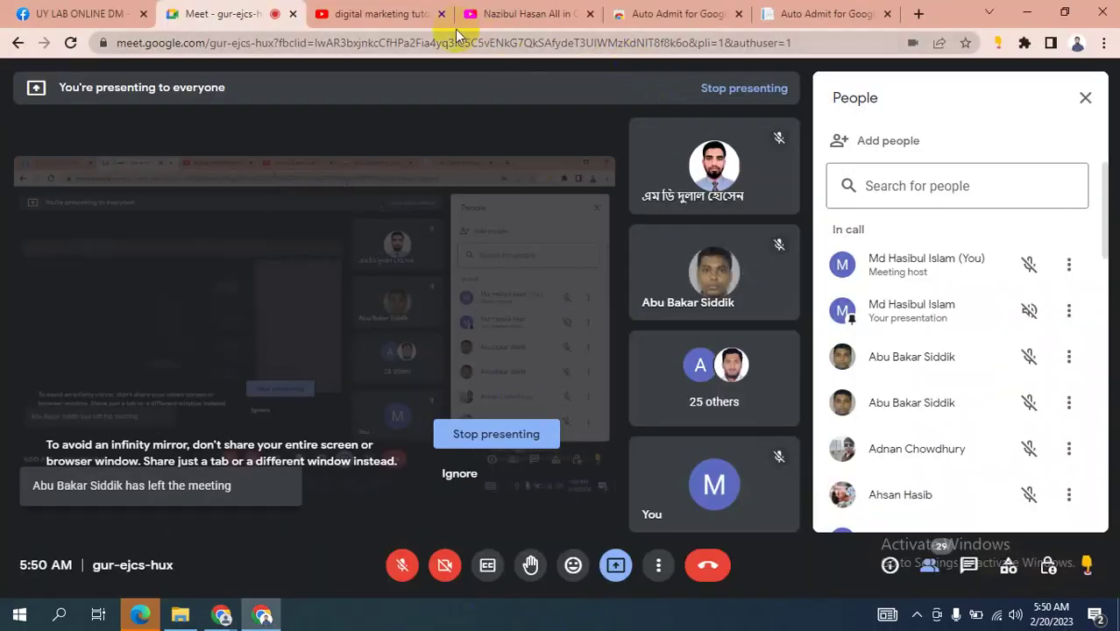
# - Turn the Google Meet microphone on, switch back to Ads Manager, and create a new campaign with the Traffic objective
pyautogui.click(401, 565)
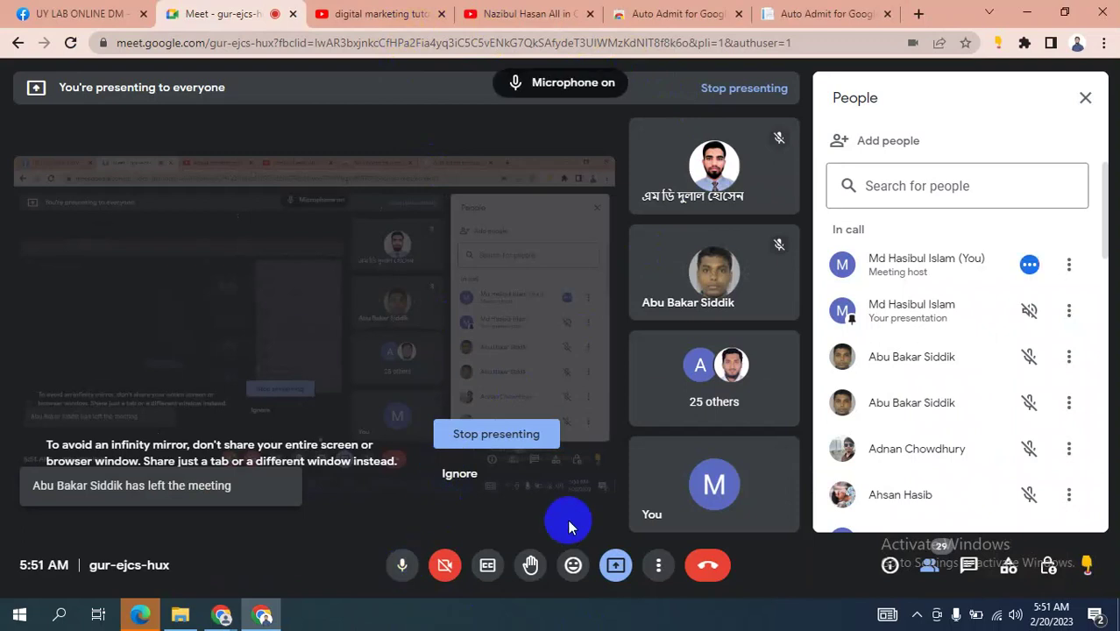
pyautogui.hotkey('alt', 'Tab')
pyautogui.moveTo(413, 338)
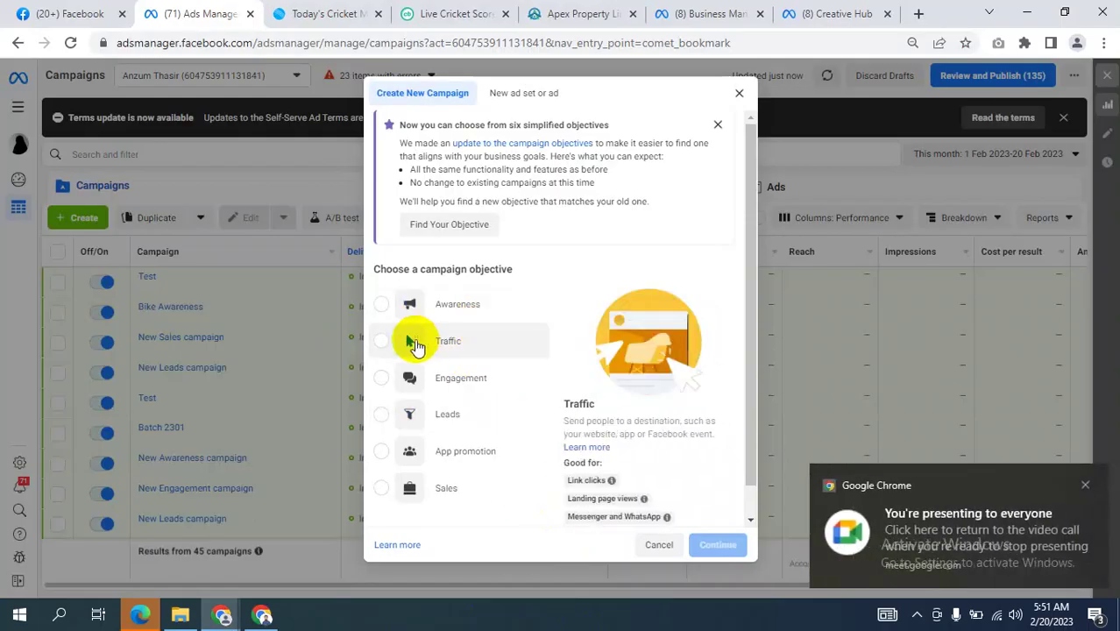
pyautogui.click(438, 351)
pyautogui.click(717, 544)
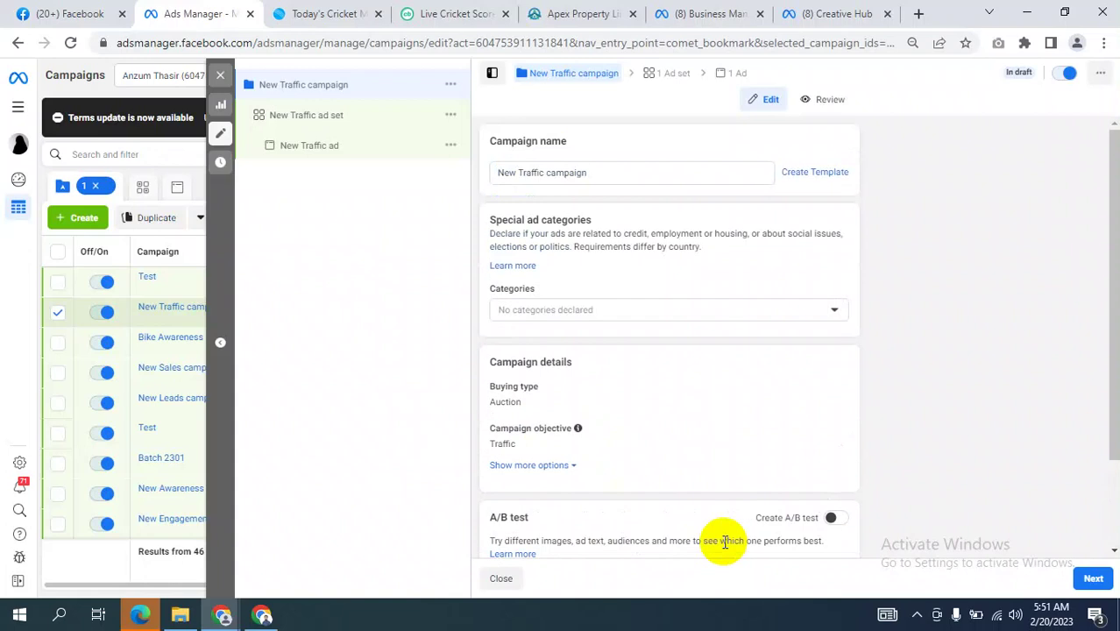
# - Check the UY LAB group page in the Meet window, then open the ad account's Facebook home feed and dismiss the presenting notification
pyautogui.click(261, 616)
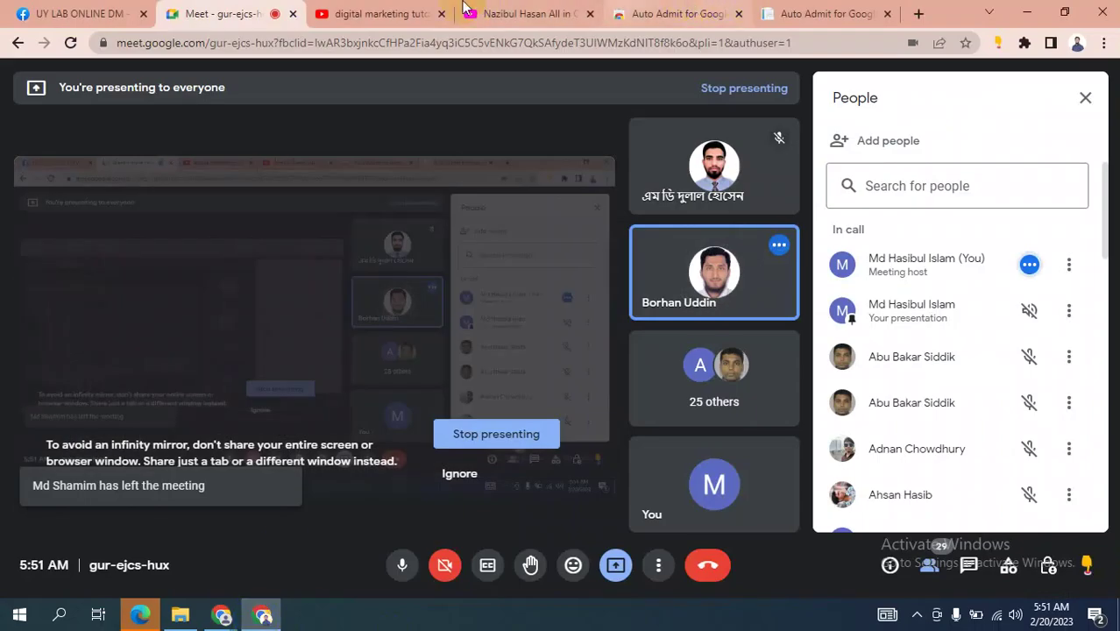
pyautogui.click(72, 10)
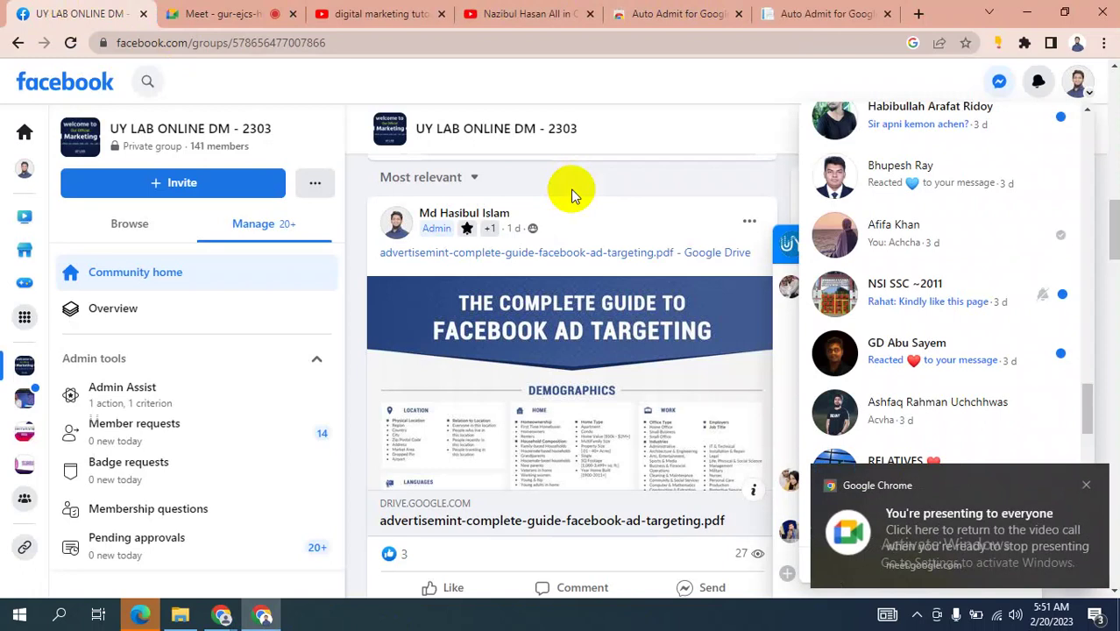
pyautogui.hotkey('alt', 'Tab')
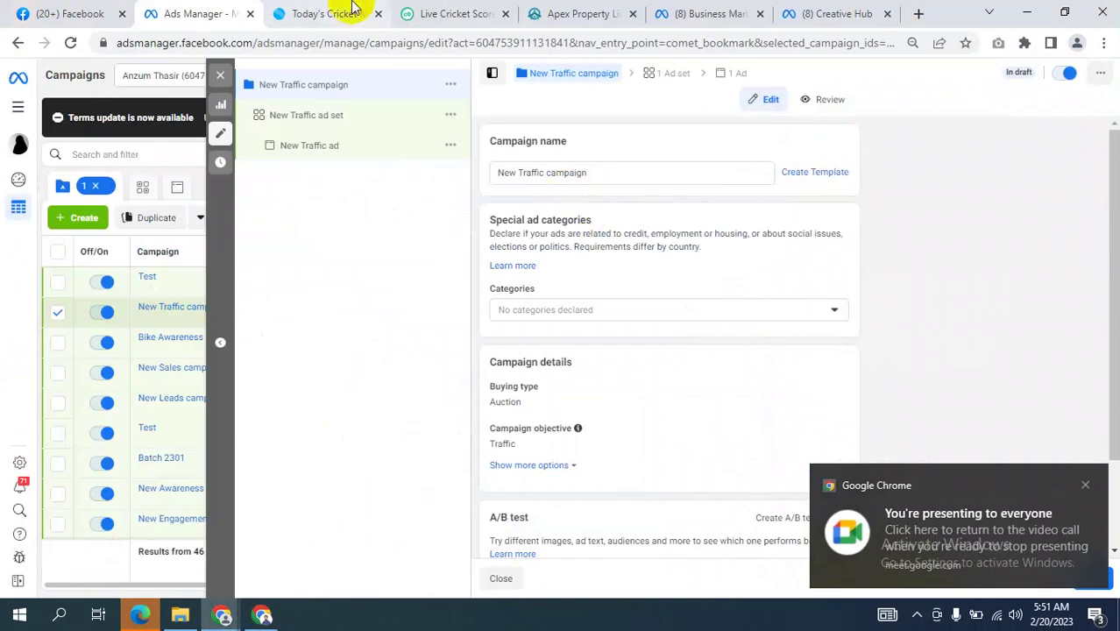
pyautogui.click(50, 9)
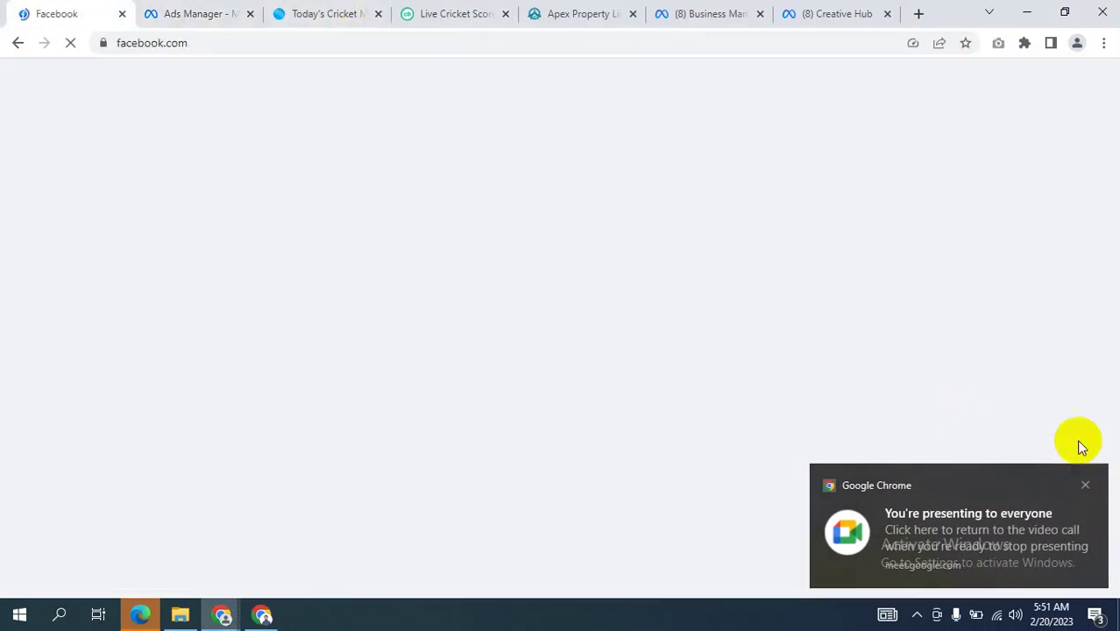
pyautogui.click(1086, 484)
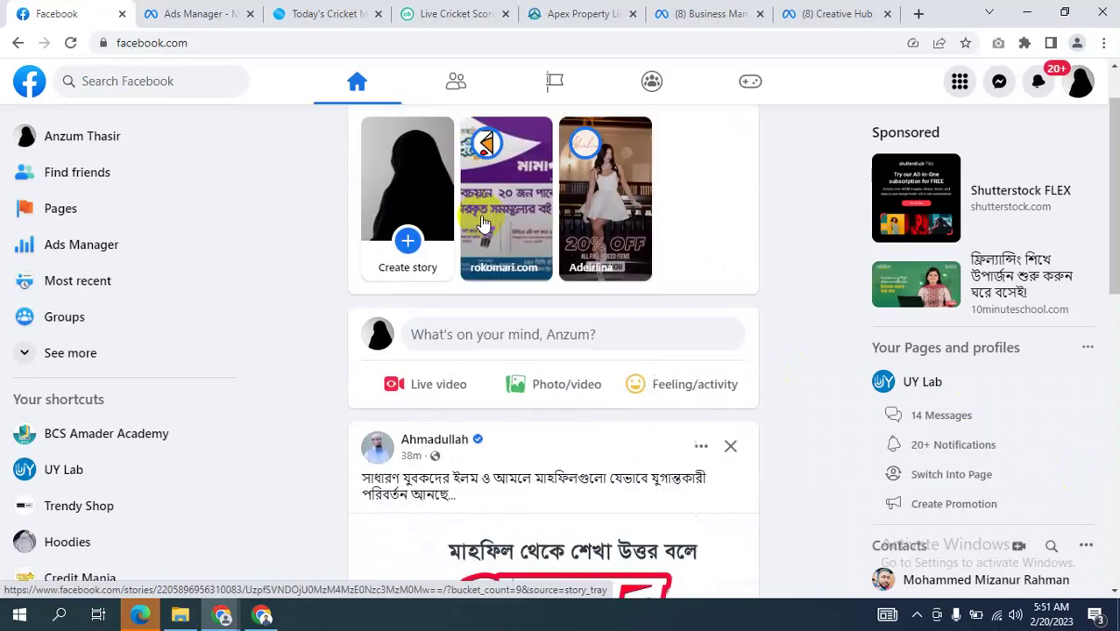
# - Look through the Facebook home feed for sponsored posts, as far as the Privyr ad
pyautogui.scroll(-9, 482, 224)
pyautogui.scroll(3, 512, 220)
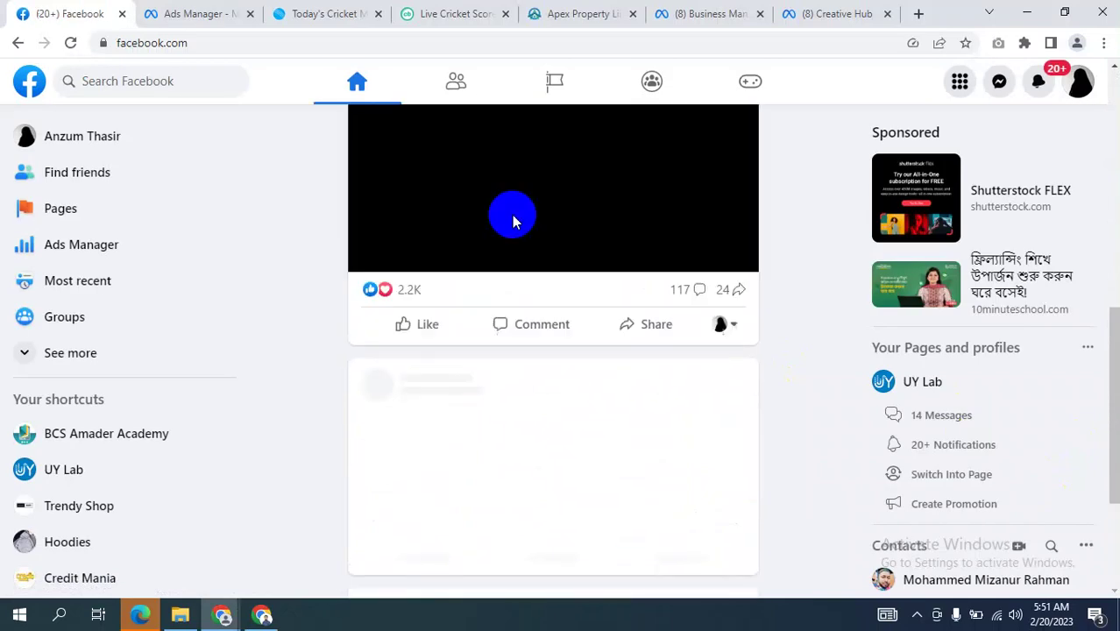
pyautogui.scroll(1, 512, 214)
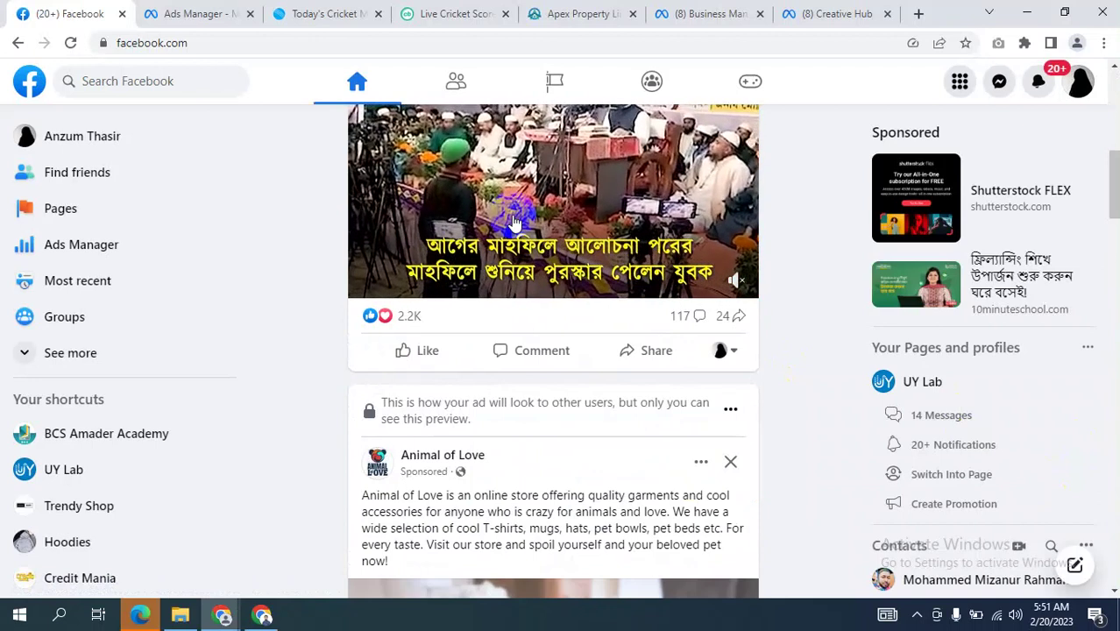
pyautogui.scroll(-4, 519, 261)
pyautogui.scroll(-3, 521, 261)
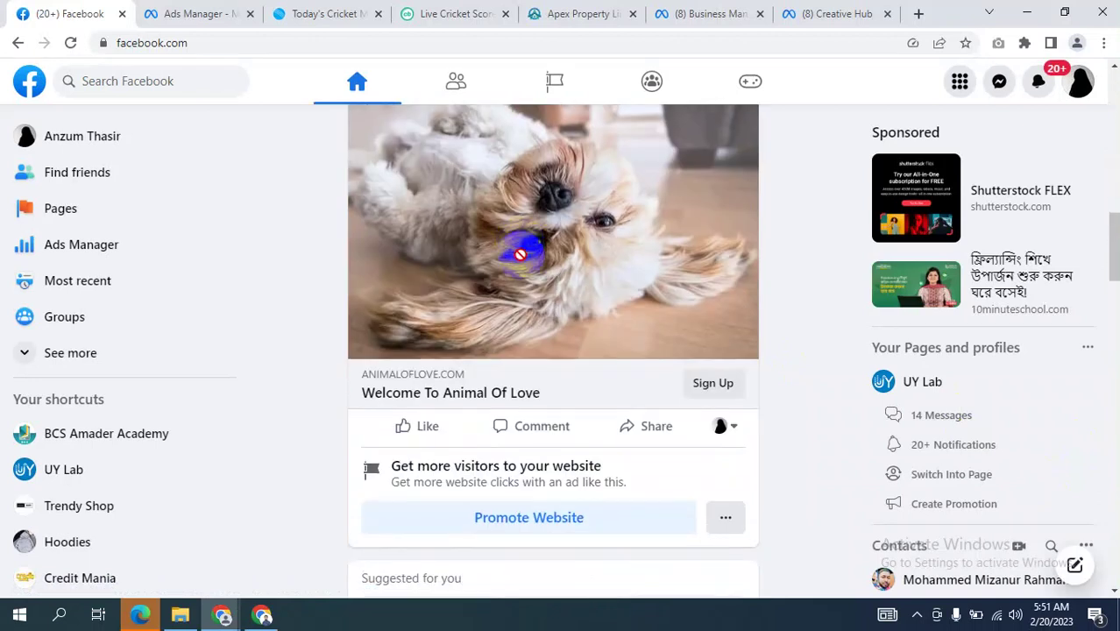
pyautogui.scroll(-5, 526, 252)
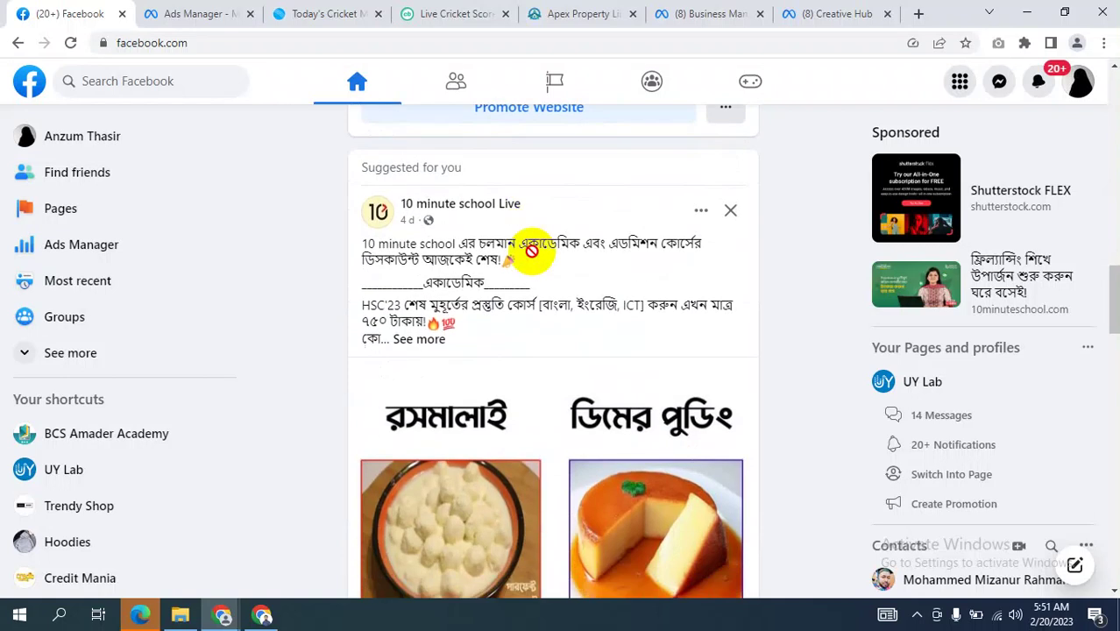
pyautogui.scroll(-10, 532, 251)
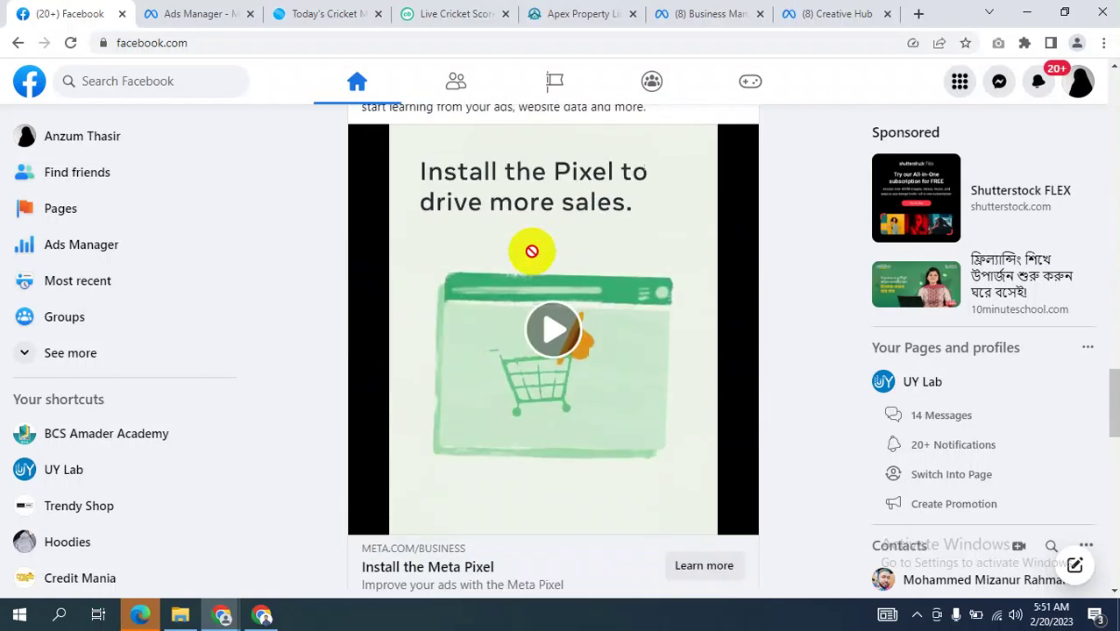
pyautogui.scroll(-9, 533, 254)
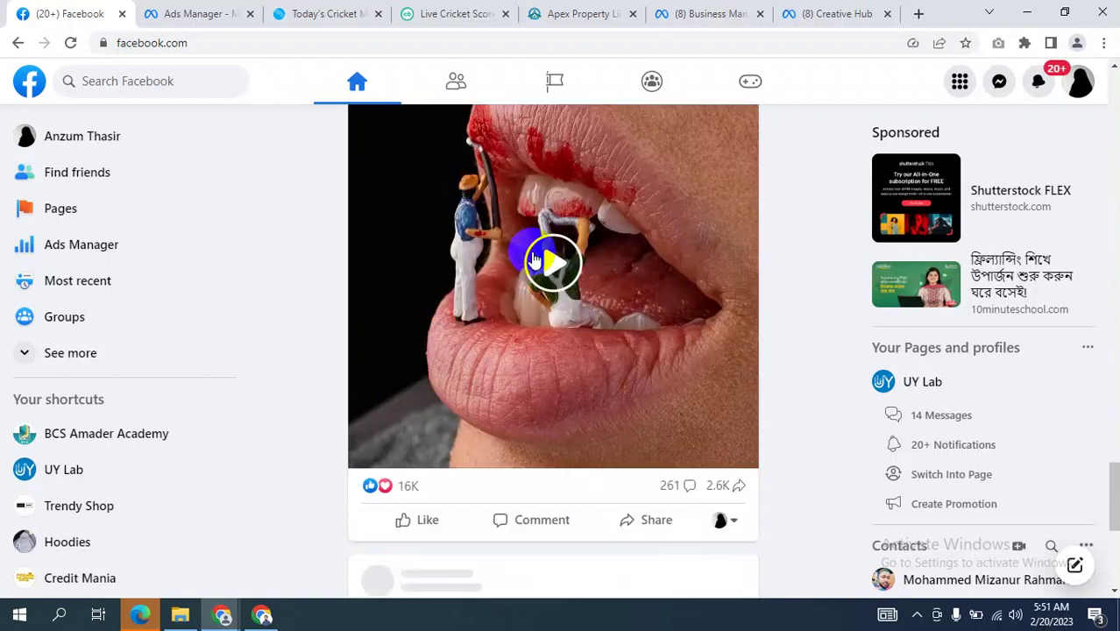
pyautogui.scroll(-3, 533, 257)
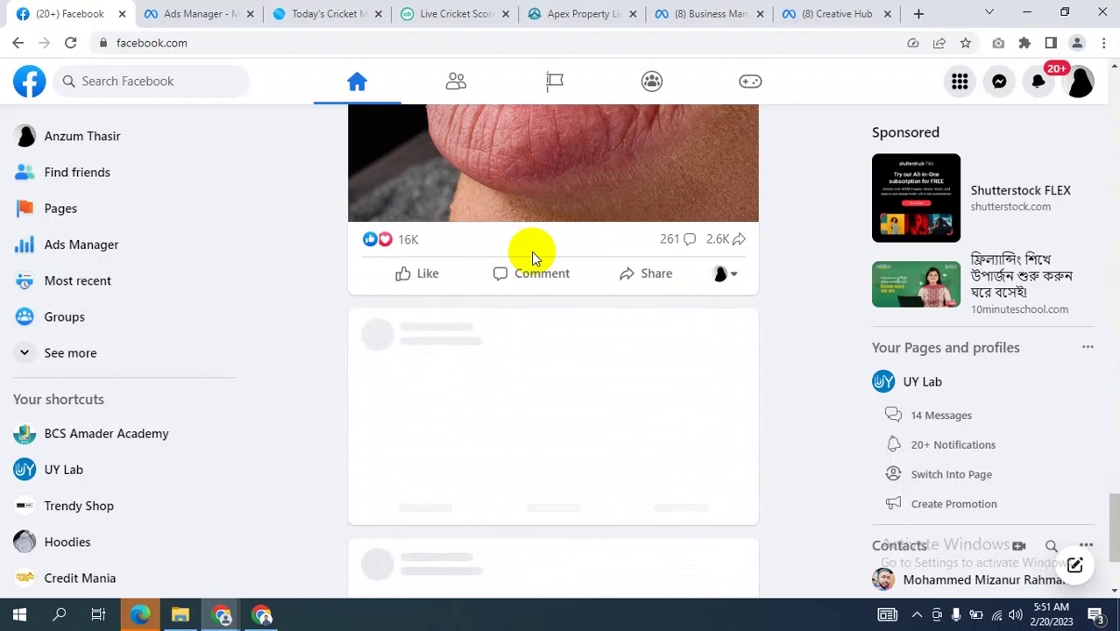
pyautogui.scroll(-2, 585, 220)
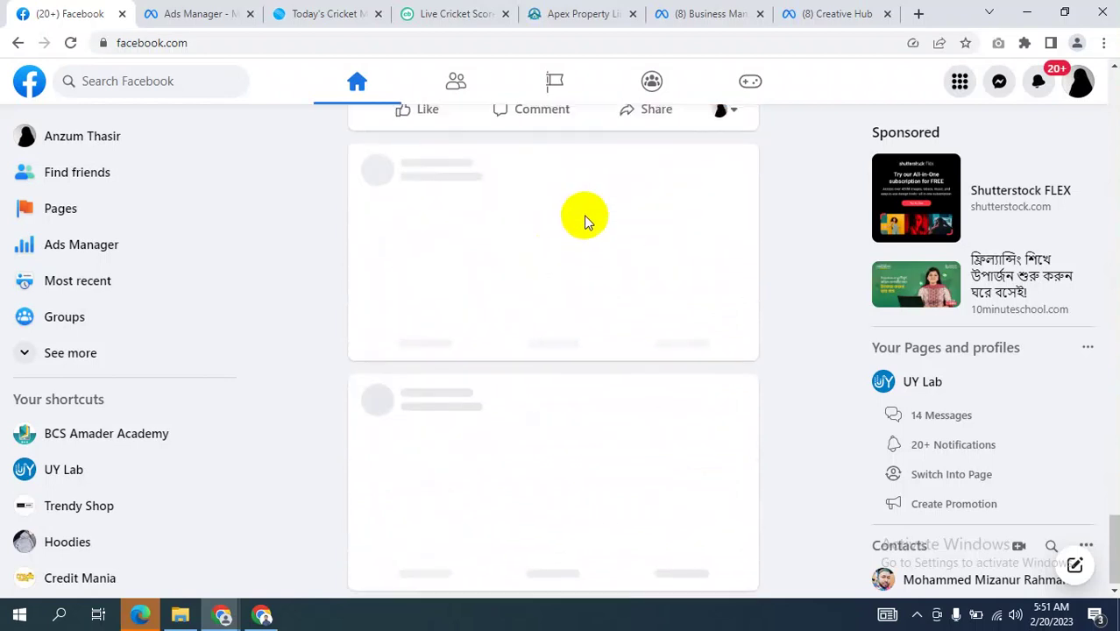
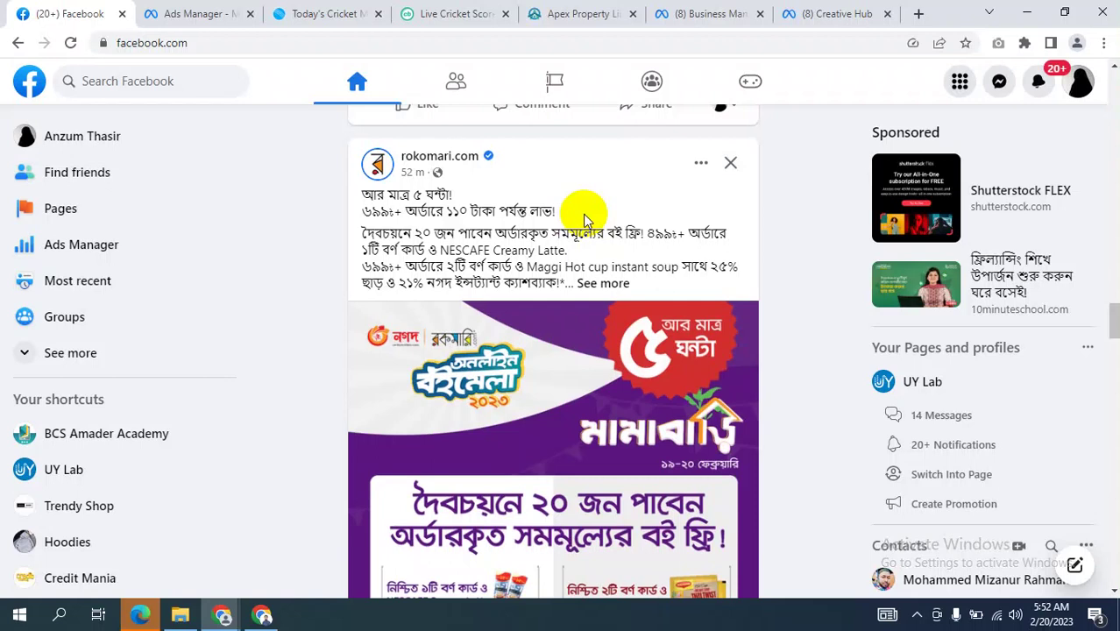
pyautogui.scroll(-8, 587, 290)
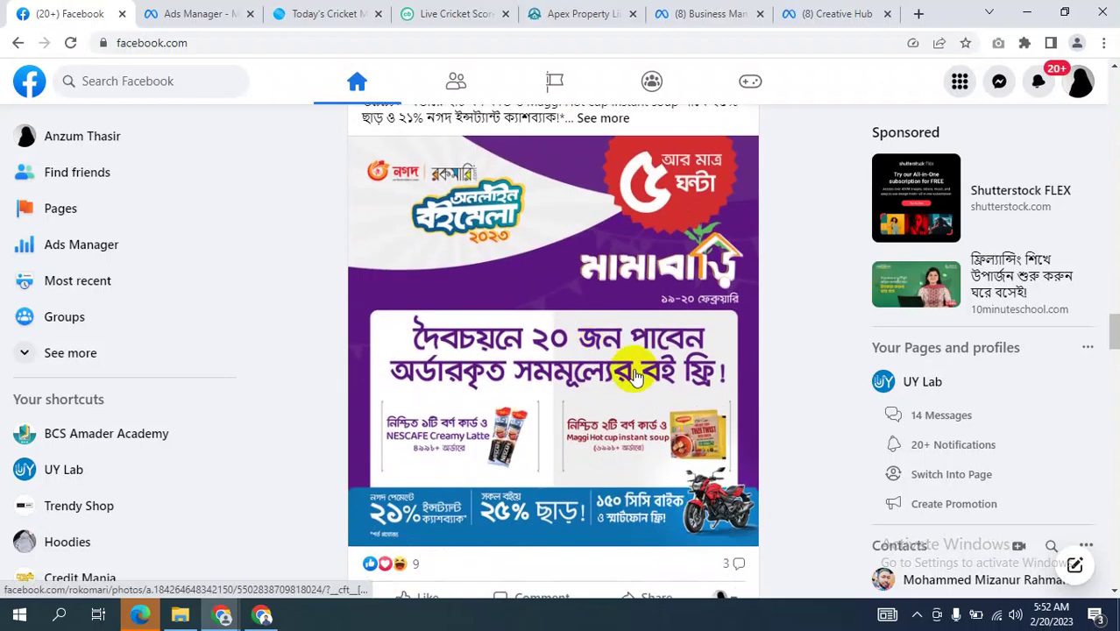
pyautogui.scroll(-8, 682, 391)
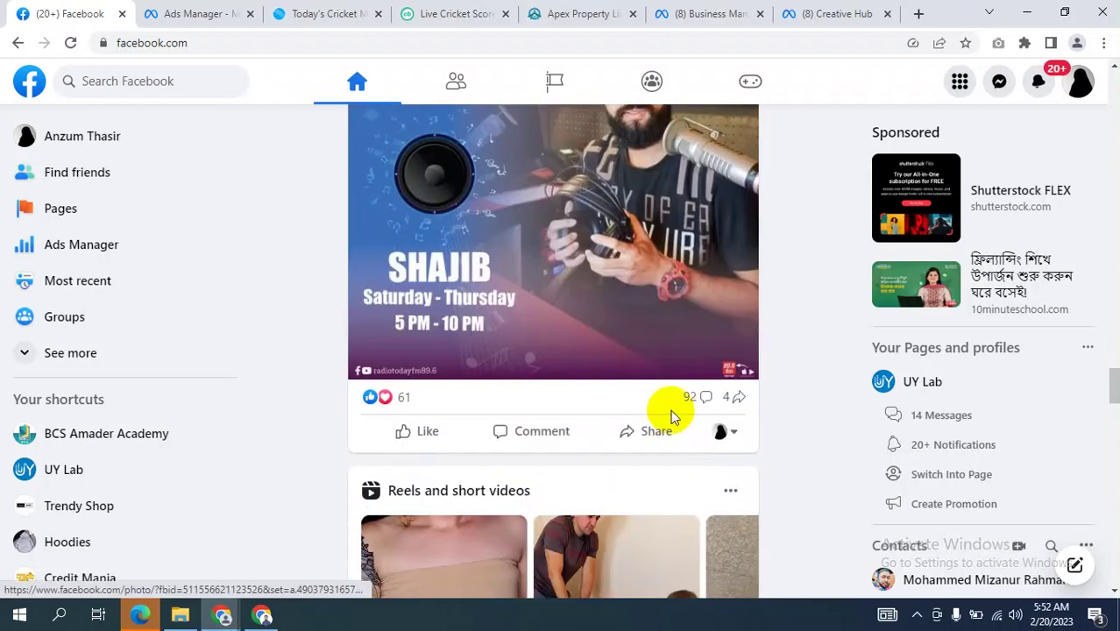
pyautogui.scroll(-3, 967, 348)
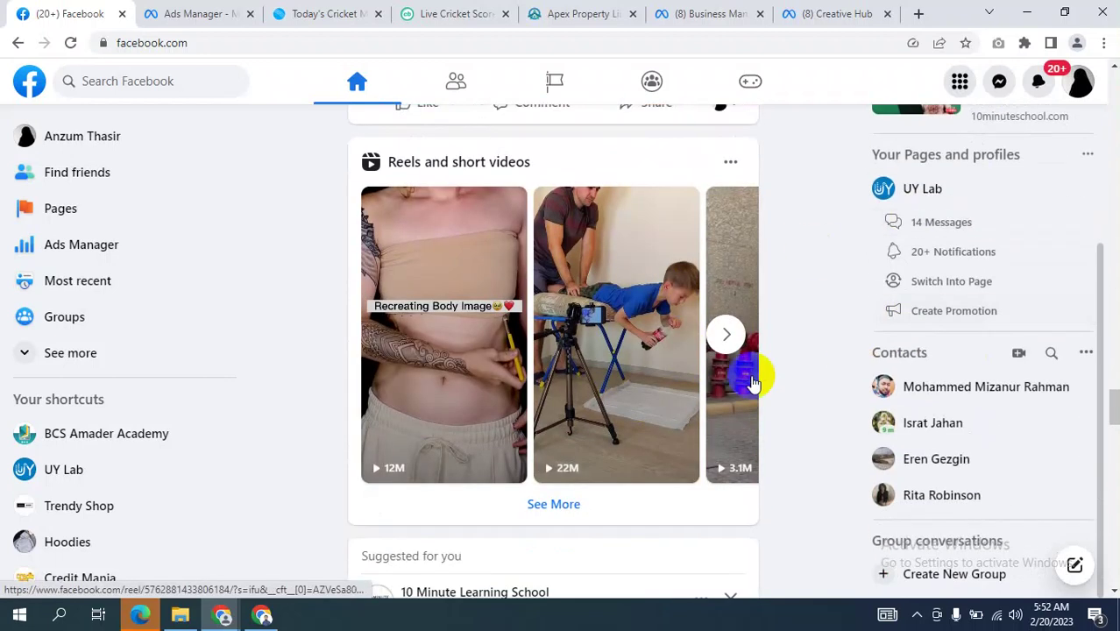
pyautogui.scroll(-7, 749, 375)
pyautogui.scroll(-3, 737, 383)
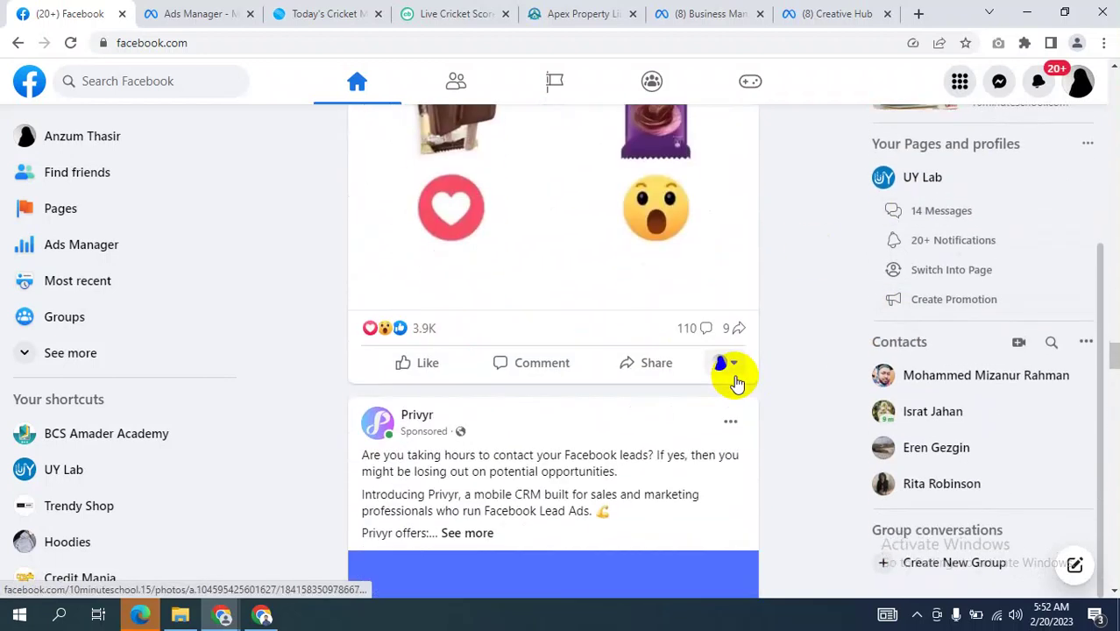
pyautogui.scroll(-6, 708, 396)
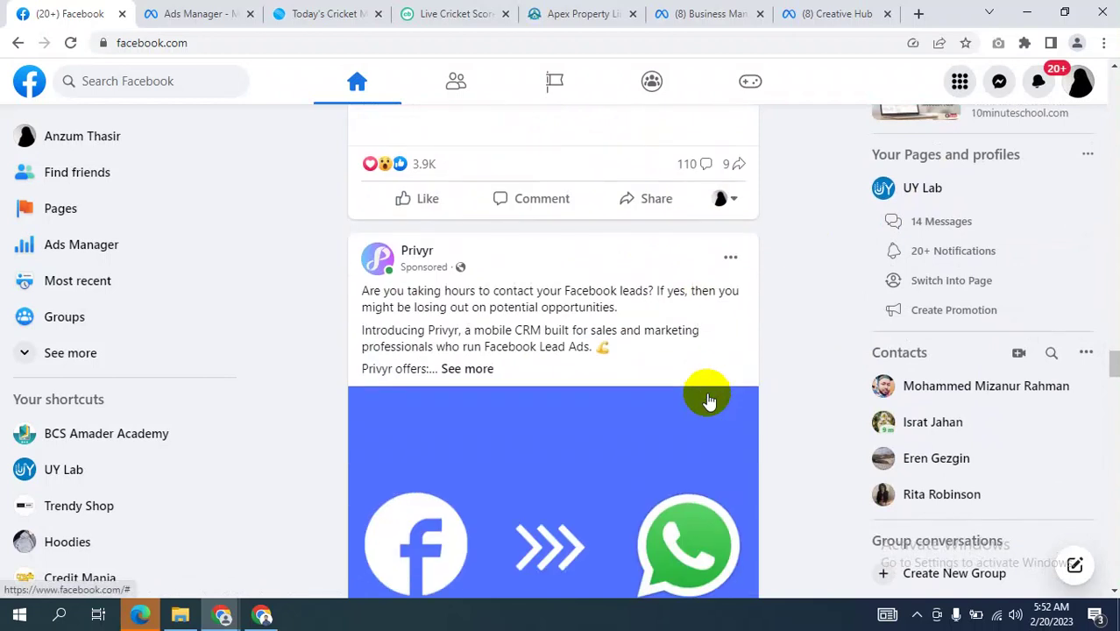
pyautogui.scroll(3, 708, 399)
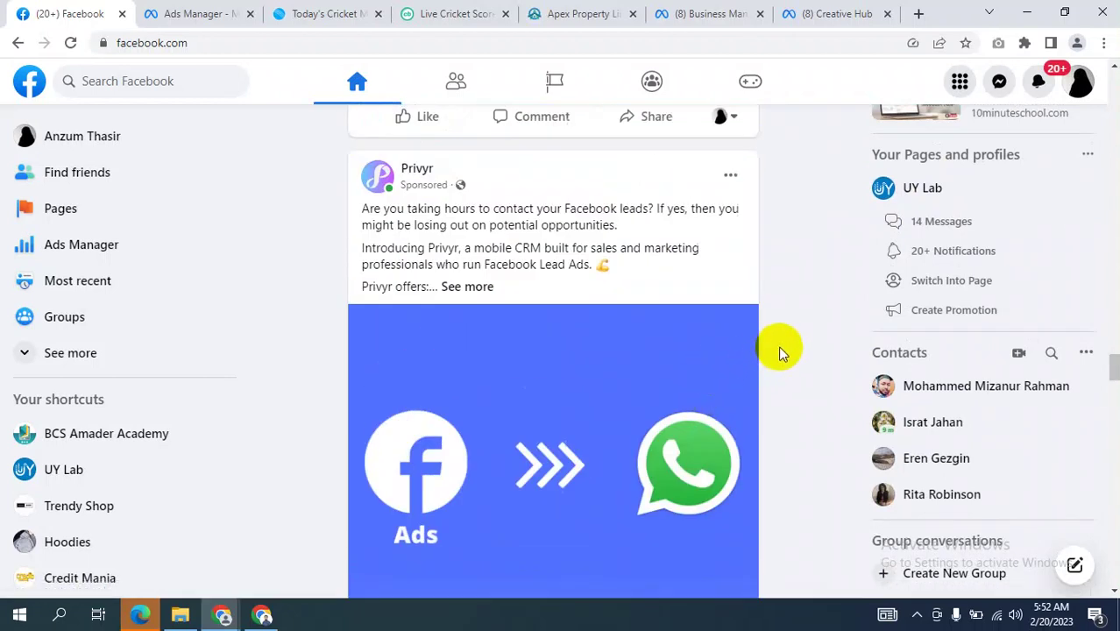
# - Examine the Privyr sponsored post's text, image and call to action at a reduced page zoom, and open its Learn more landing page
pyautogui.hotkey('ctrl', '-')
pyautogui.hotkey('ctrl', '-')
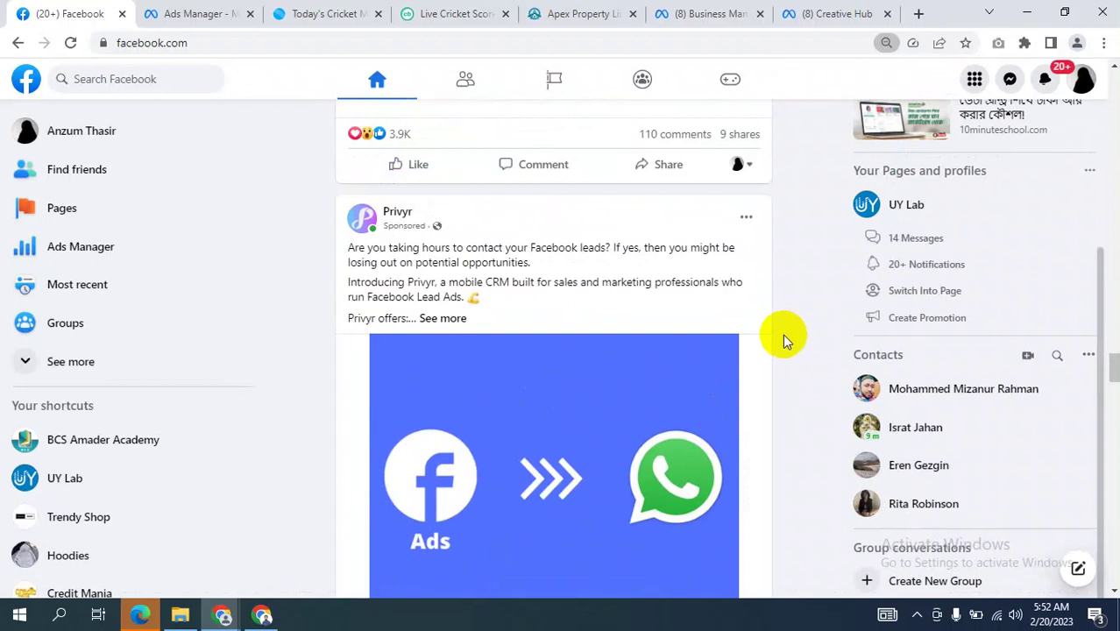
pyautogui.scroll(-2, 771, 337)
pyautogui.scroll(1, 743, 338)
pyautogui.scroll(-2, 675, 446)
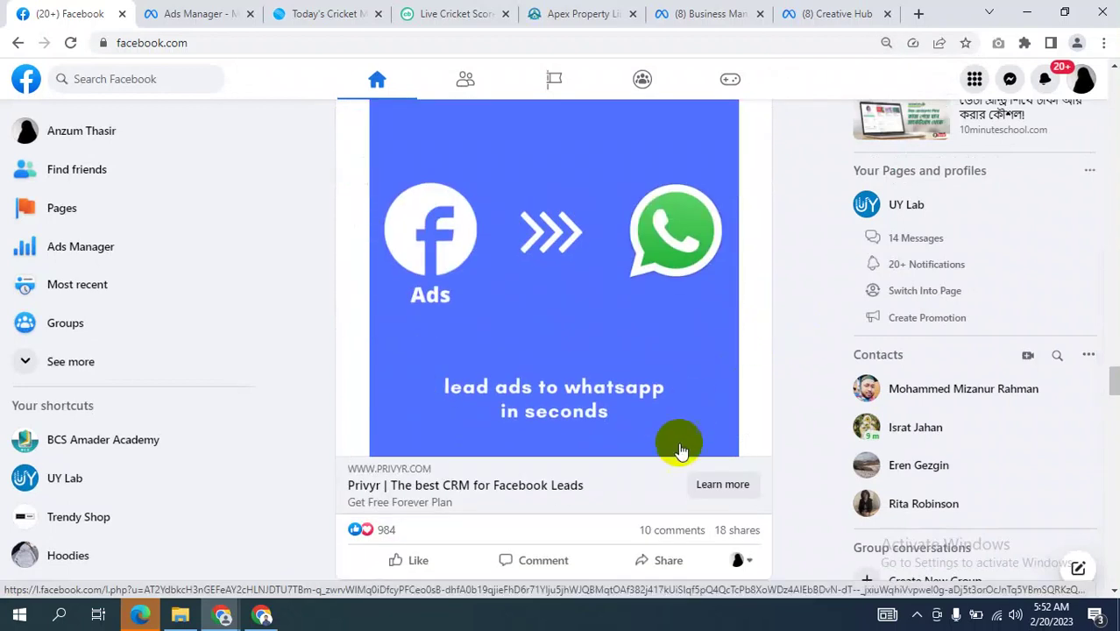
pyautogui.scroll(3, 675, 311)
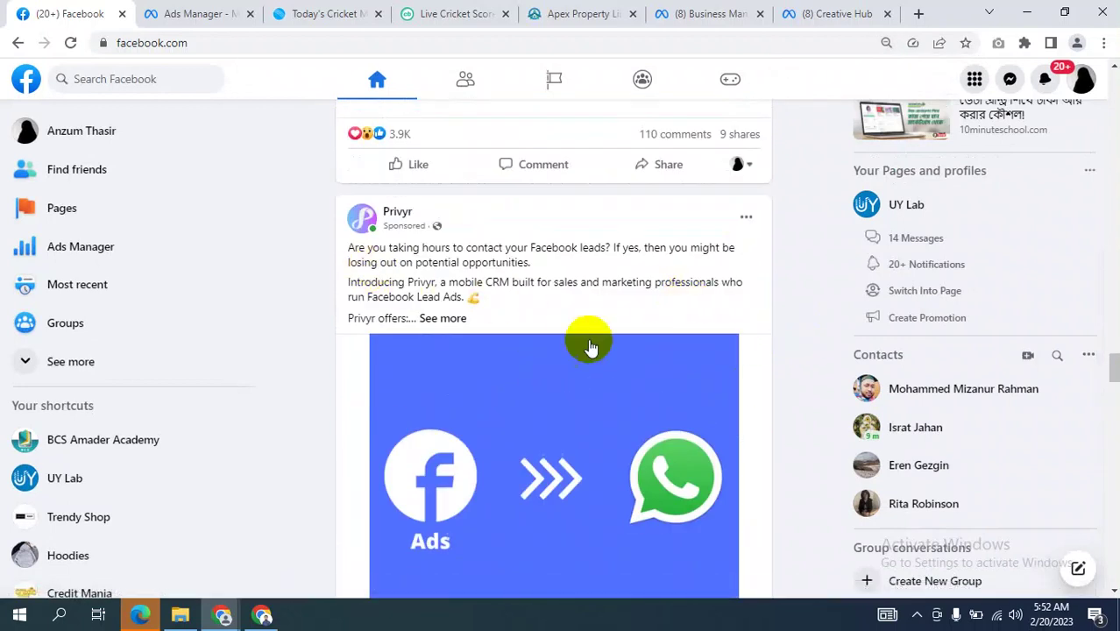
pyautogui.scroll(-4, 587, 343)
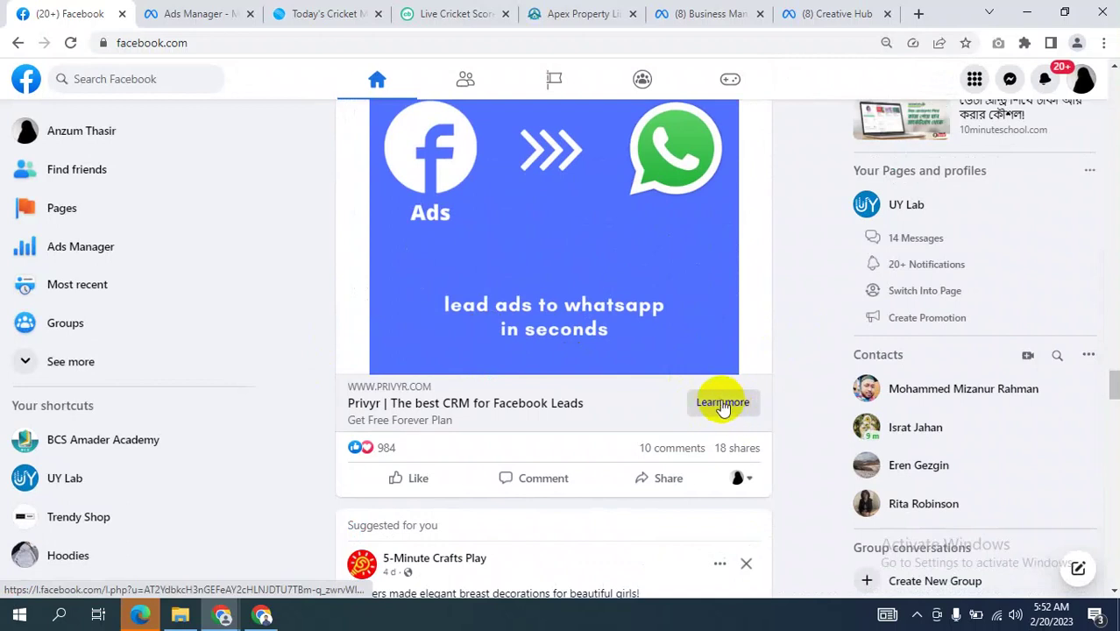
pyautogui.click(724, 402)
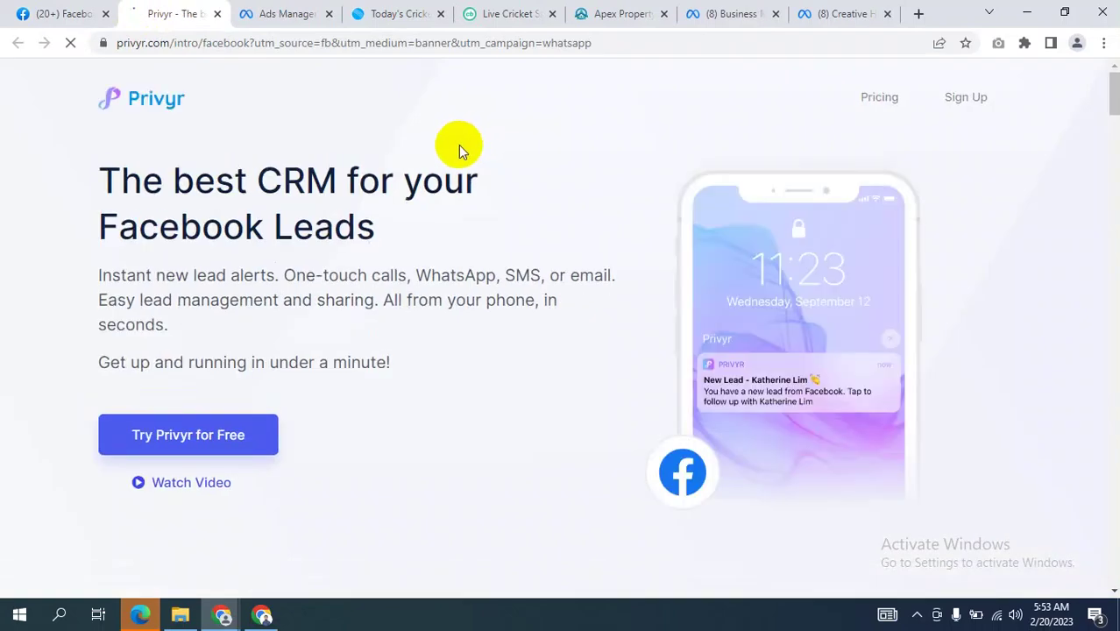
pyautogui.scroll(7, 447, 146)
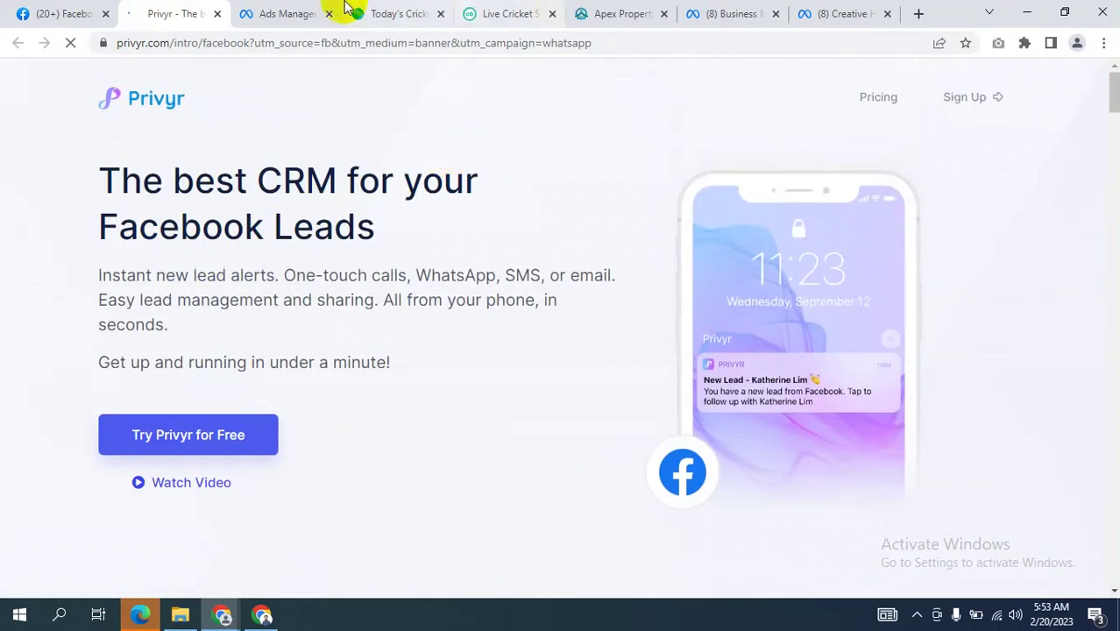
# - Return to Ads Manager, turn on Advantage campaign budget for the New Traffic campaign, and continue to its ad set's conversion settings
pyautogui.click(285, 14)
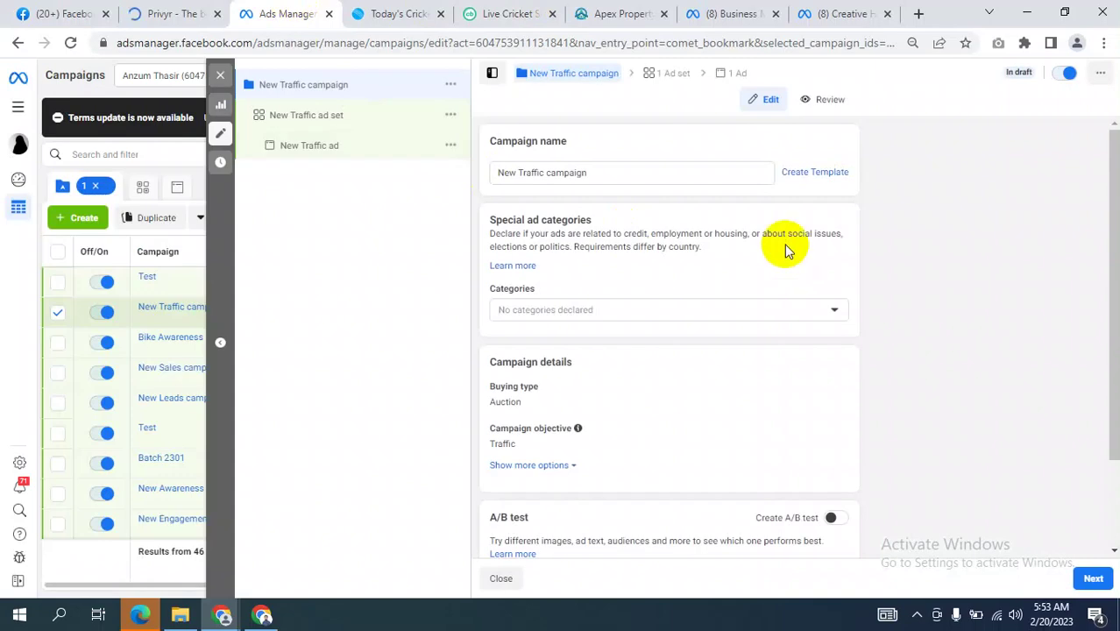
pyautogui.click(1080, 430)
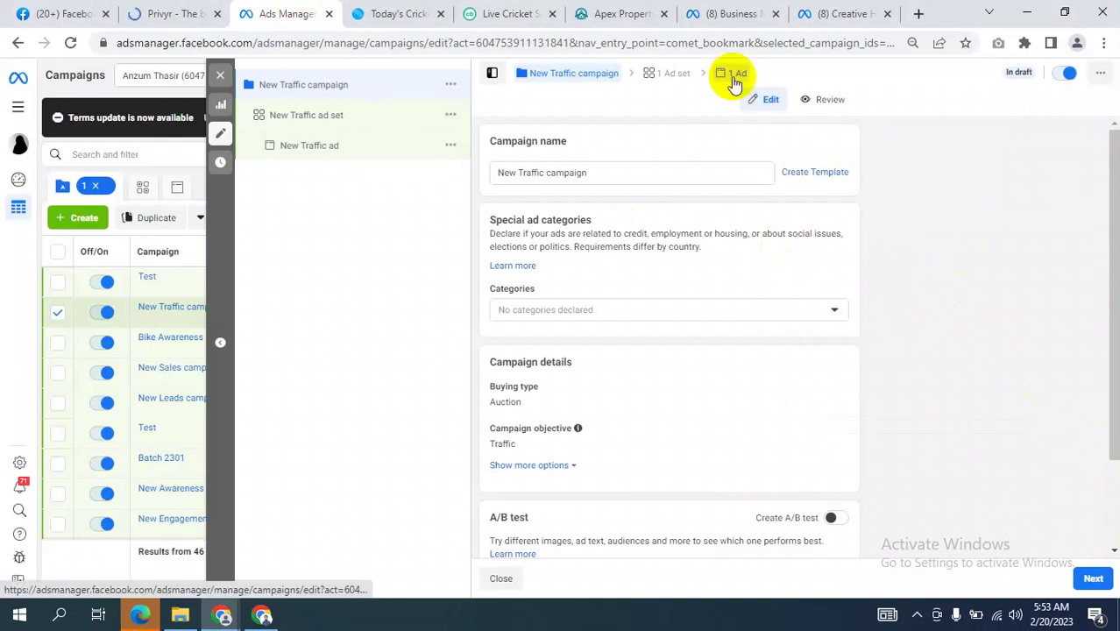
pyautogui.scroll(-2, 833, 141)
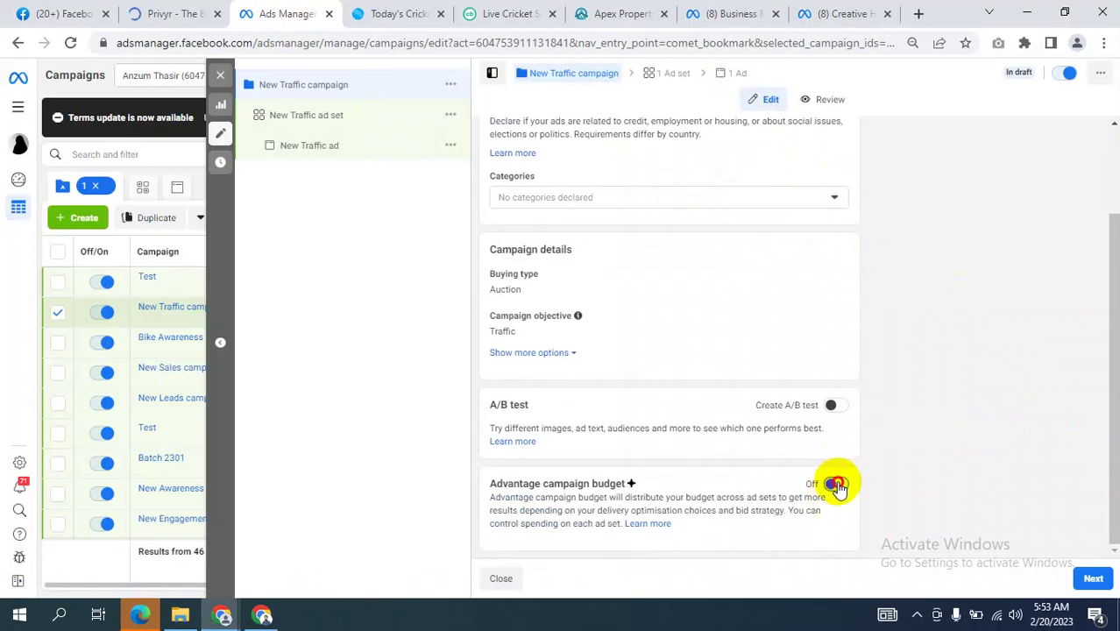
pyautogui.scroll(-3, 907, 460)
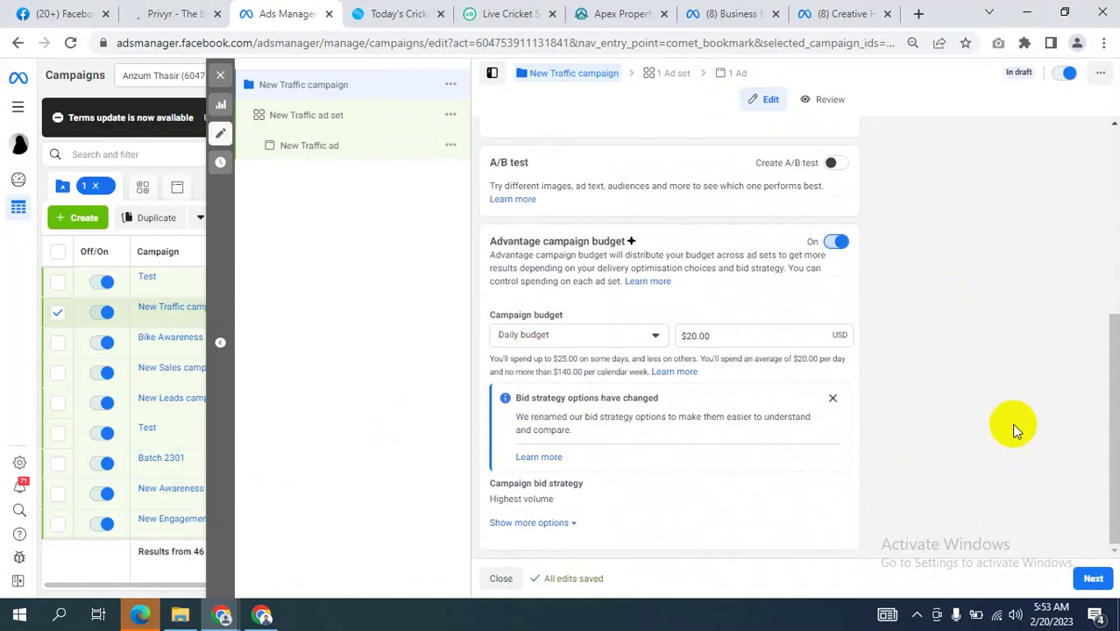
pyautogui.click(1093, 579)
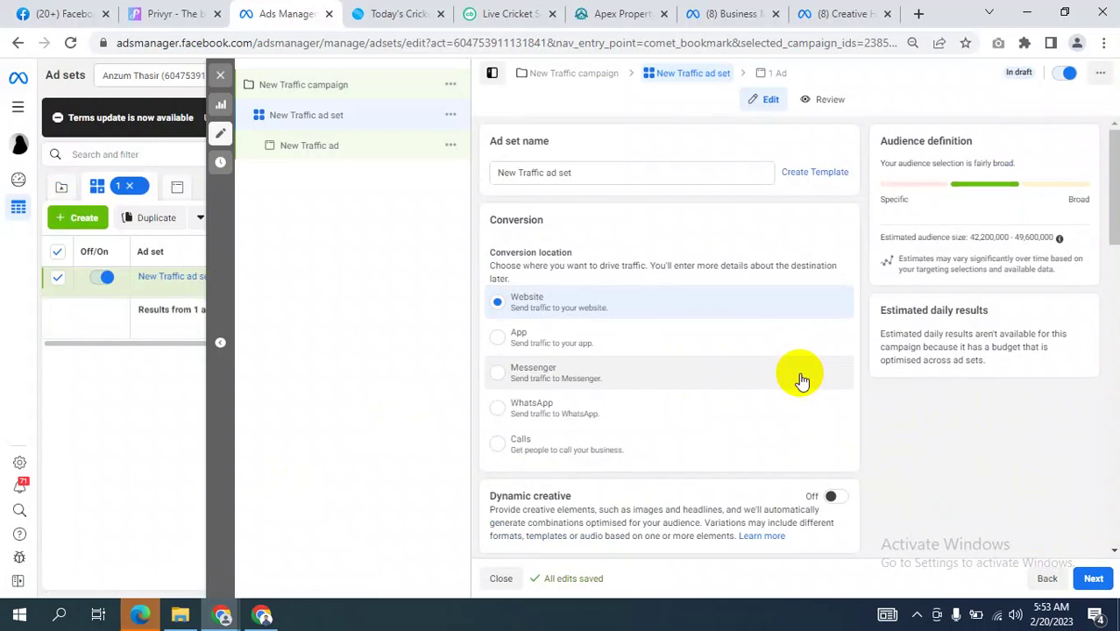
pyautogui.scroll(-1, 866, 367)
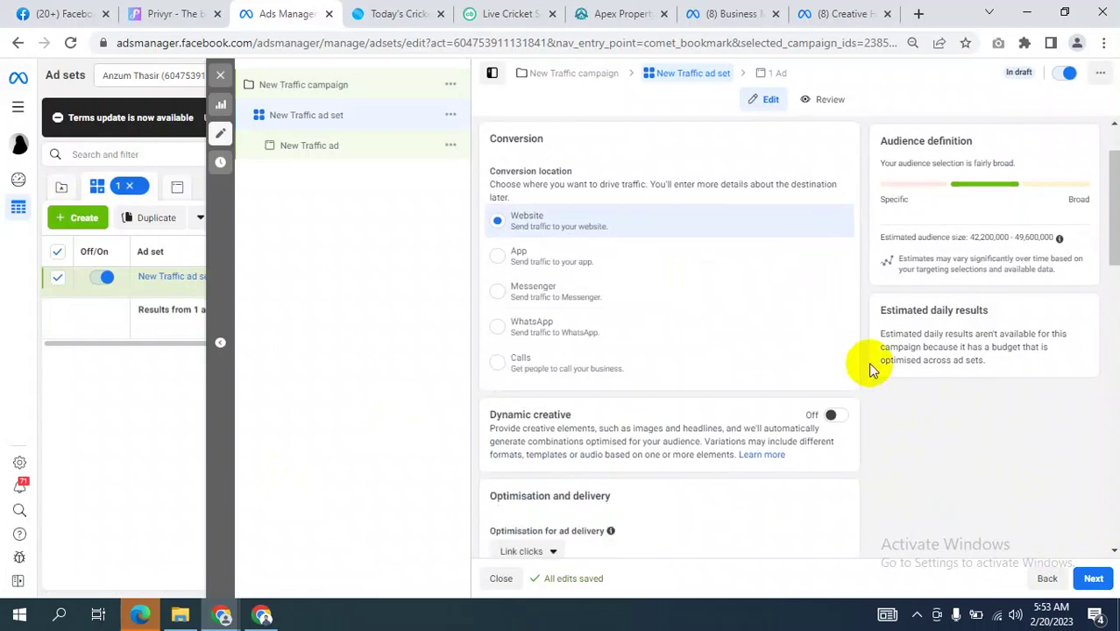
# - Review the conversion location options for the New Traffic ad set, highlighting the Conversion heading and the Website choice
pyautogui.scroll(1, 553, 218)
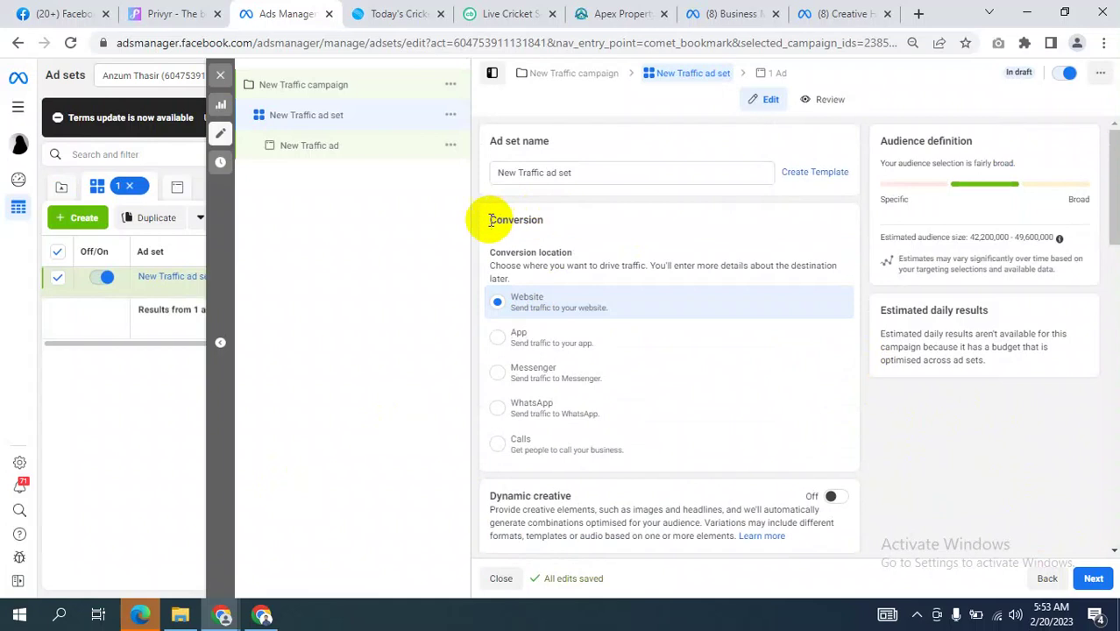
pyautogui.moveTo(490, 220)
pyautogui.mouseDown()
pyautogui.moveTo(555, 224)
pyautogui.moveTo(488, 221)
pyautogui.mouseUp()
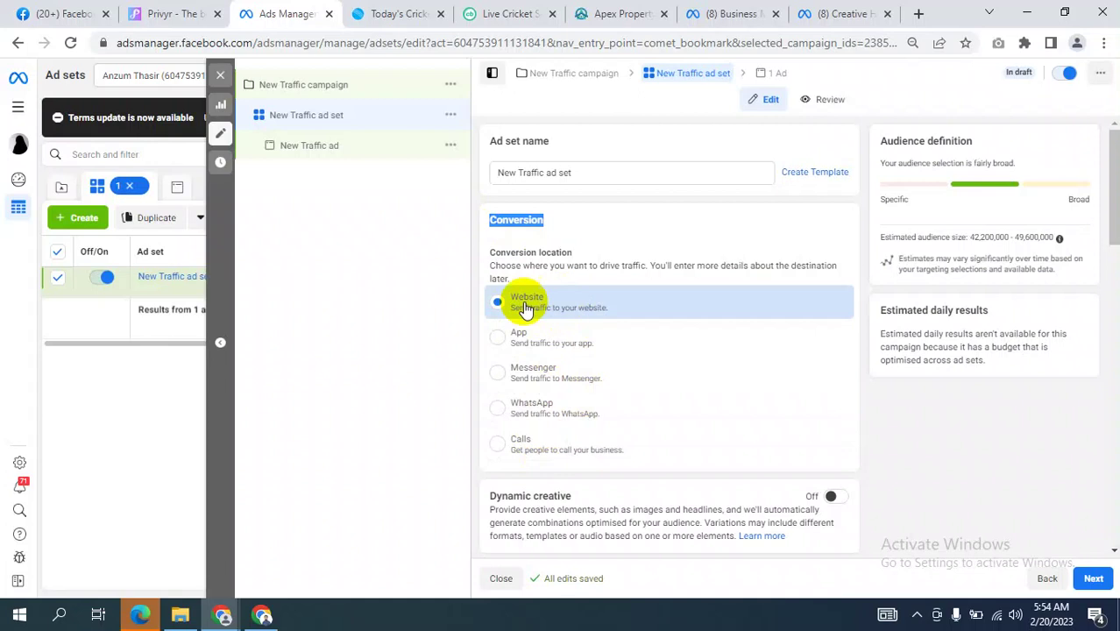
pyautogui.click(429, 299)
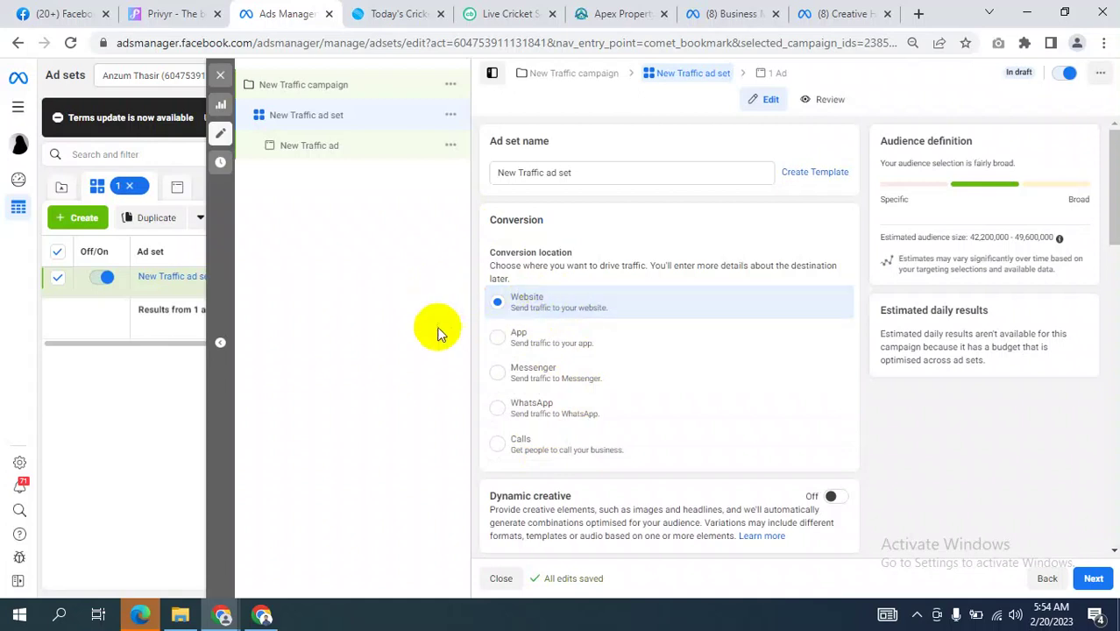
# - Open the choices for Optimisation for ad delivery in the ad set and read through them
pyautogui.scroll(-1, 717, 358)
pyautogui.scroll(-3, 717, 357)
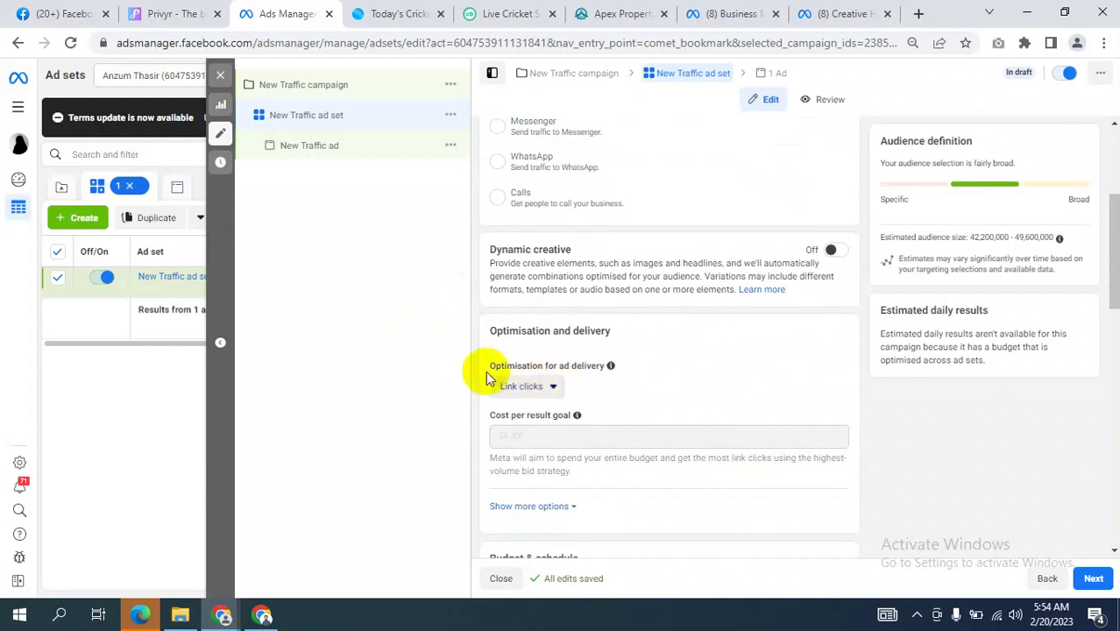
pyautogui.moveTo(484, 367); pyautogui.dragTo(603, 365)
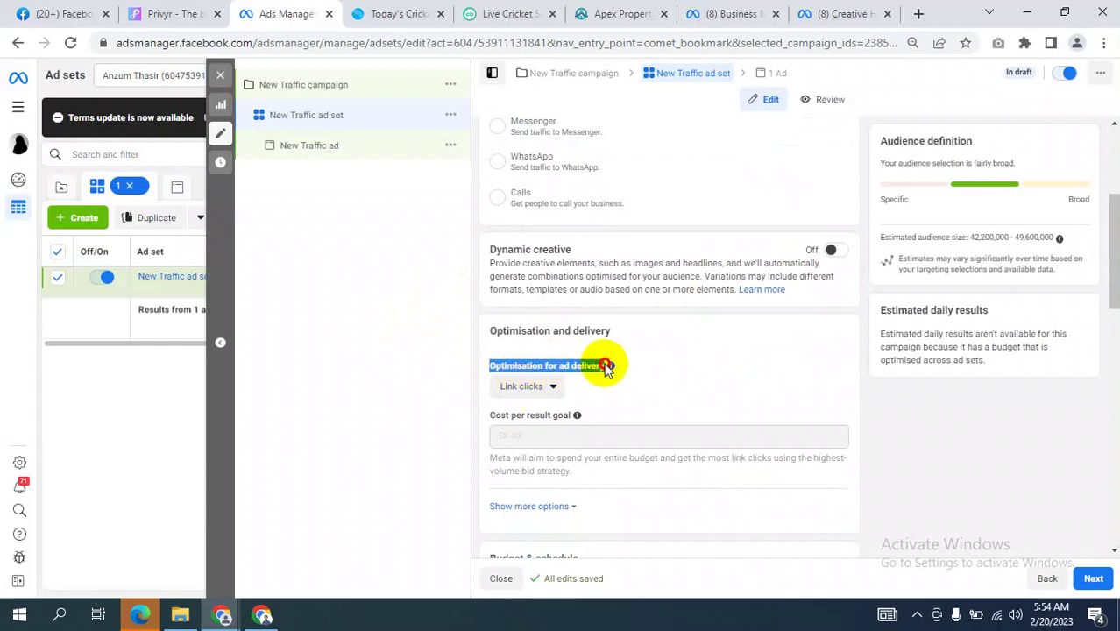
pyautogui.click(445, 360)
pyautogui.click(544, 386)
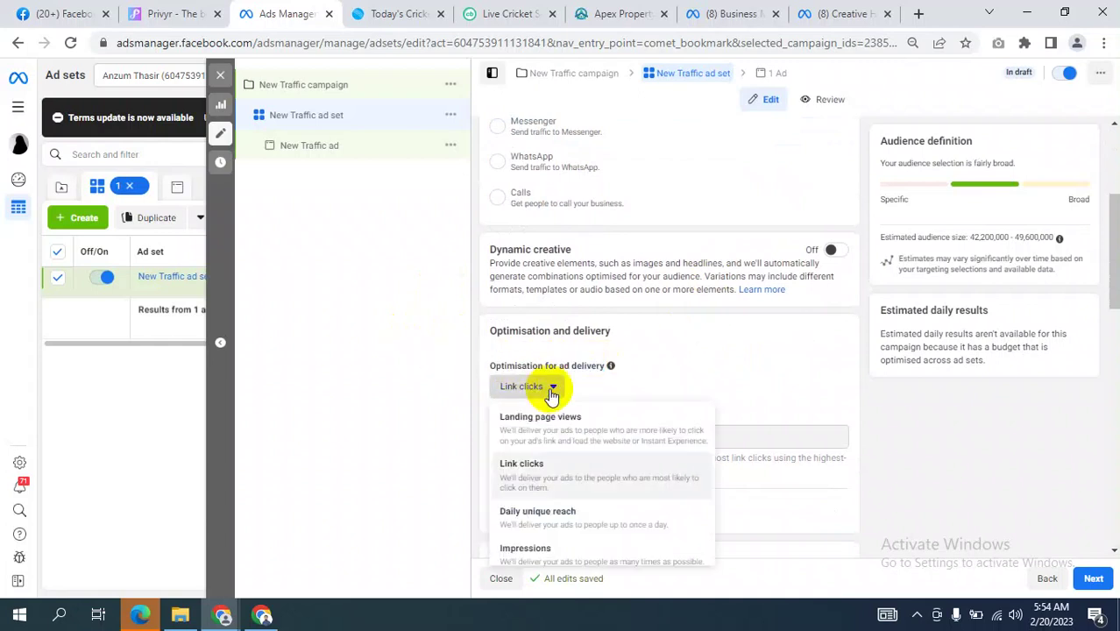
pyautogui.scroll(-1, 669, 360)
pyautogui.scroll(-1, 568, 377)
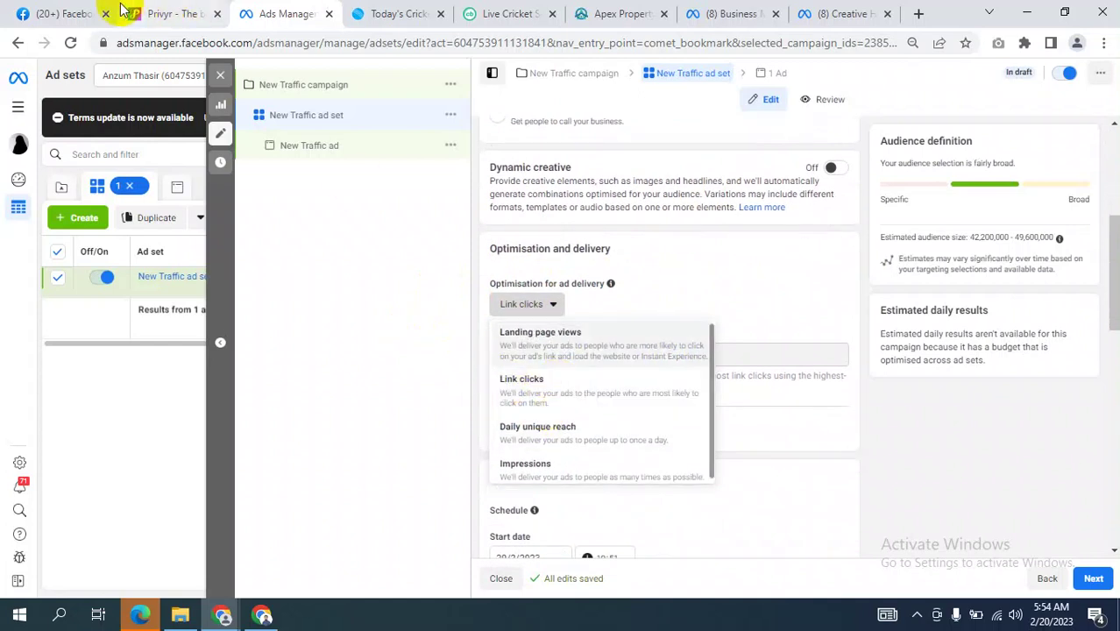
# - Open the Privyr ad's Learn more page from the Facebook feed, close it, and return to the ad delivery optimisation choices
pyautogui.click(53, 13)
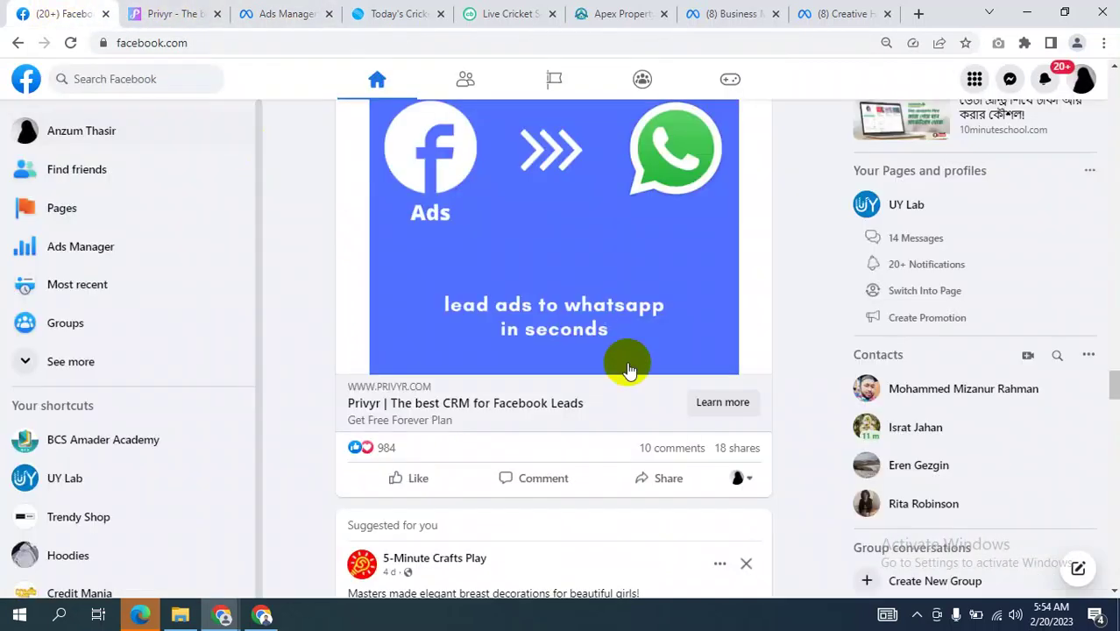
pyautogui.click(730, 402)
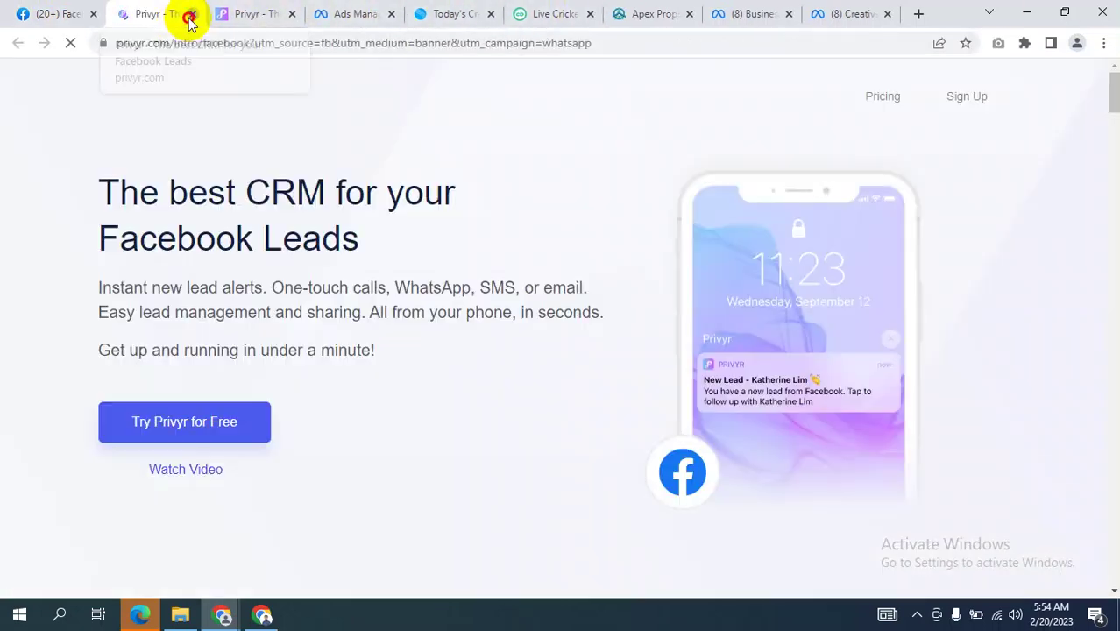
pyautogui.click(191, 15)
pyautogui.click(259, 13)
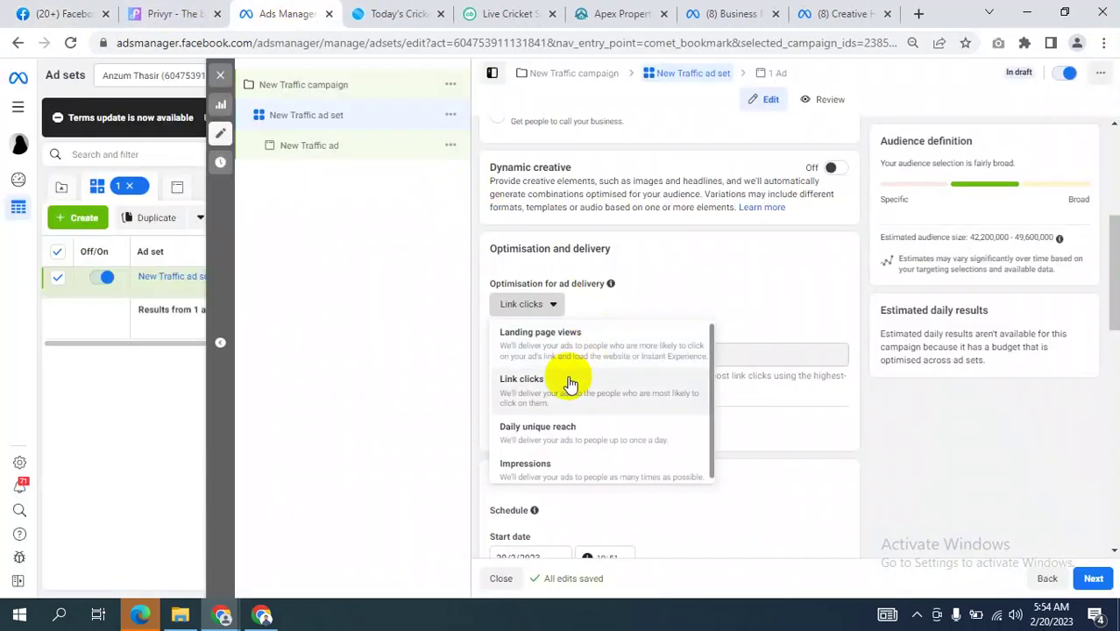
pyautogui.scroll(-1, 569, 384)
pyautogui.scroll(1, 568, 378)
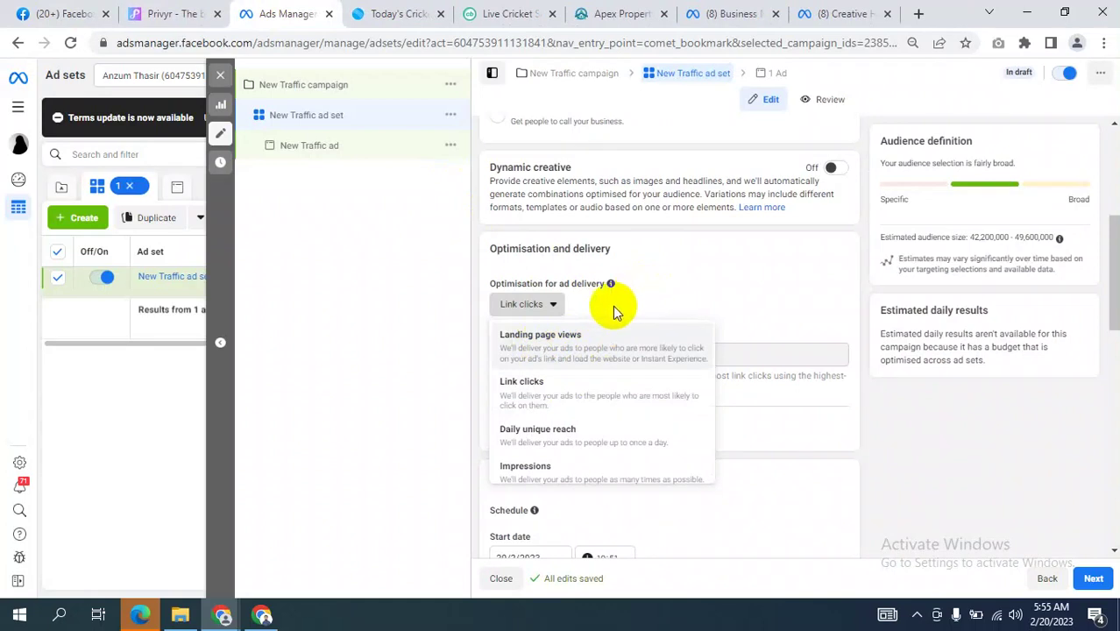
# - Reopen the Privyr ad's landing page from the Facebook feed, look through it, and return to the Daily unique reach choice in Ads Manager
pyautogui.click(29, 10)
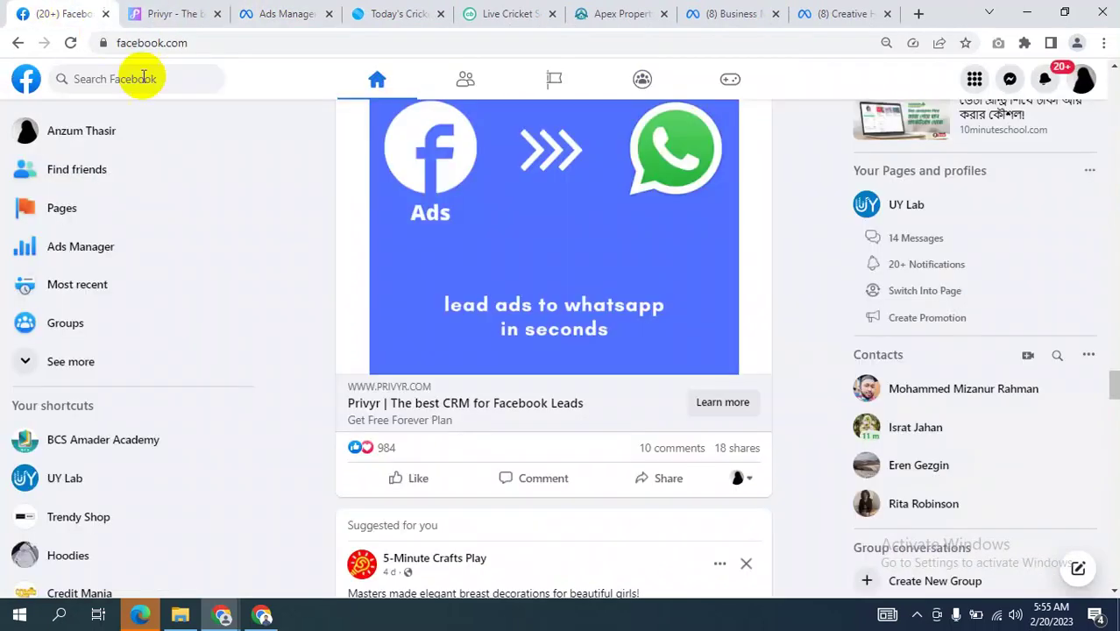
pyautogui.click(724, 408)
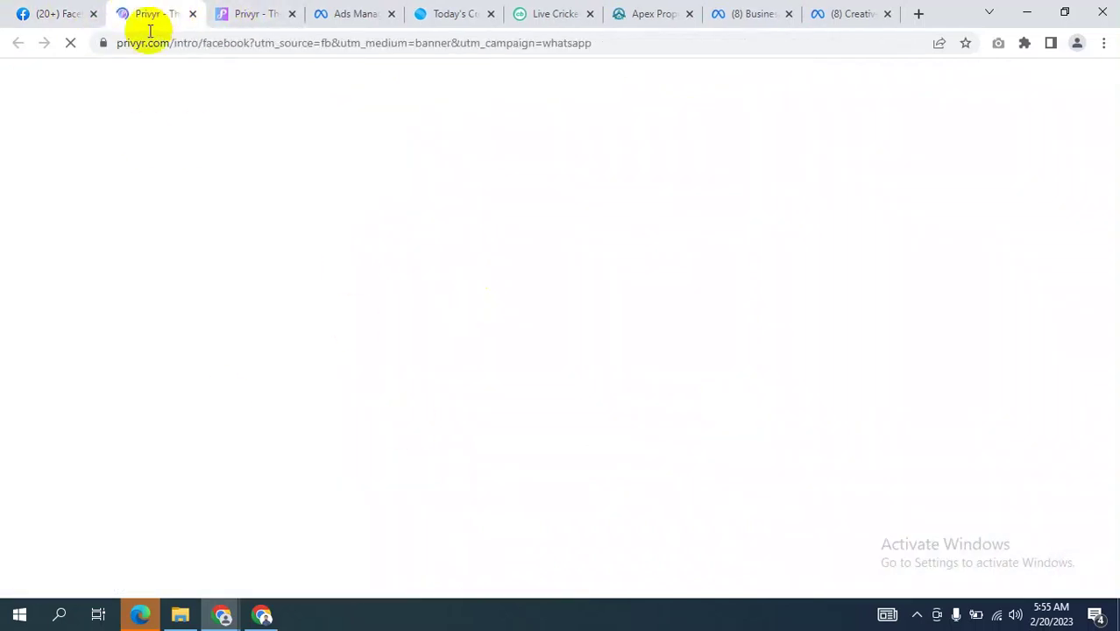
pyautogui.scroll(-6, 468, 402)
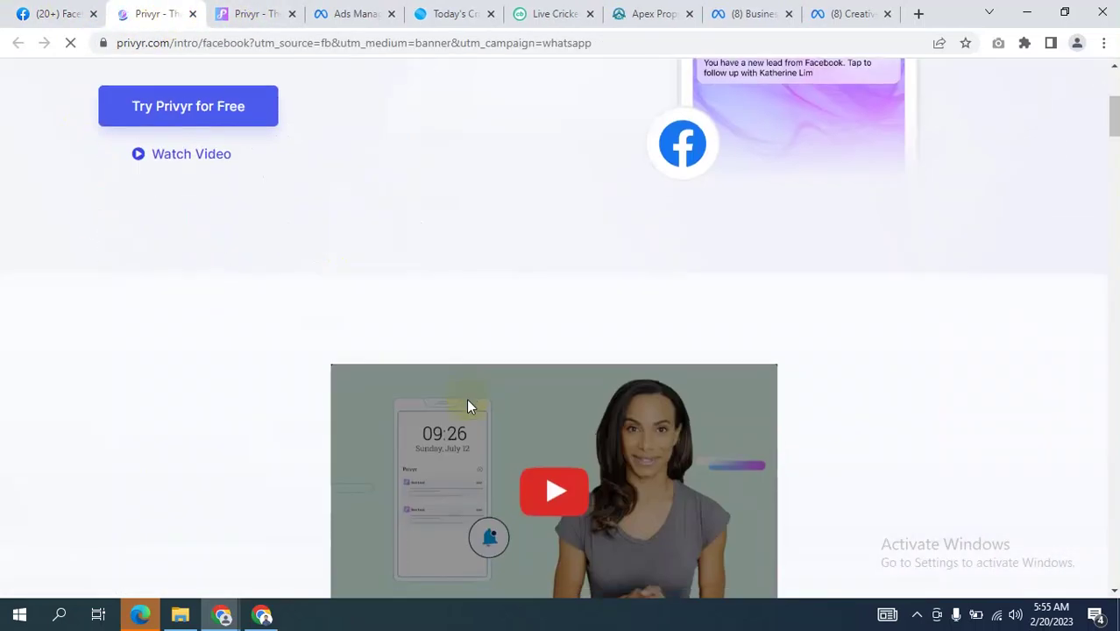
pyautogui.scroll(6, 468, 402)
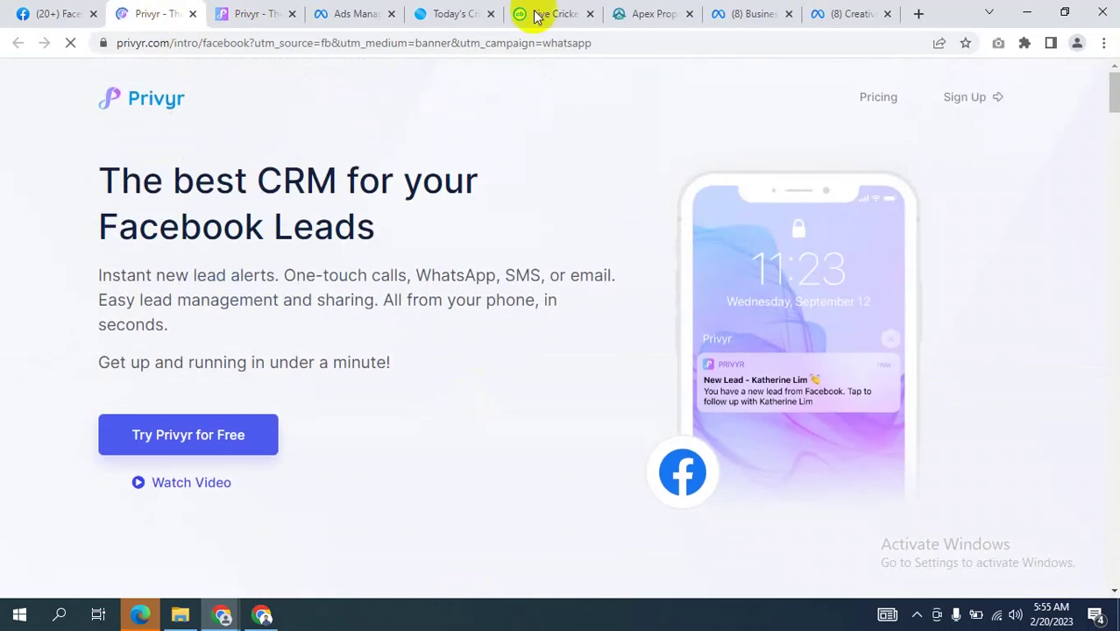
pyautogui.click(759, 10)
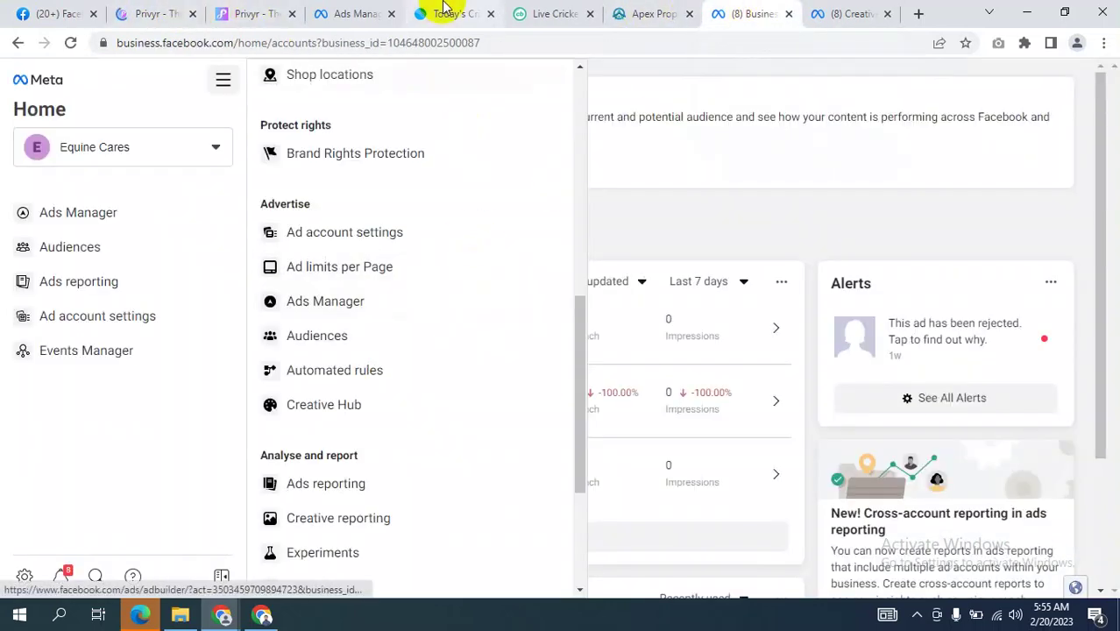
pyautogui.click(351, 14)
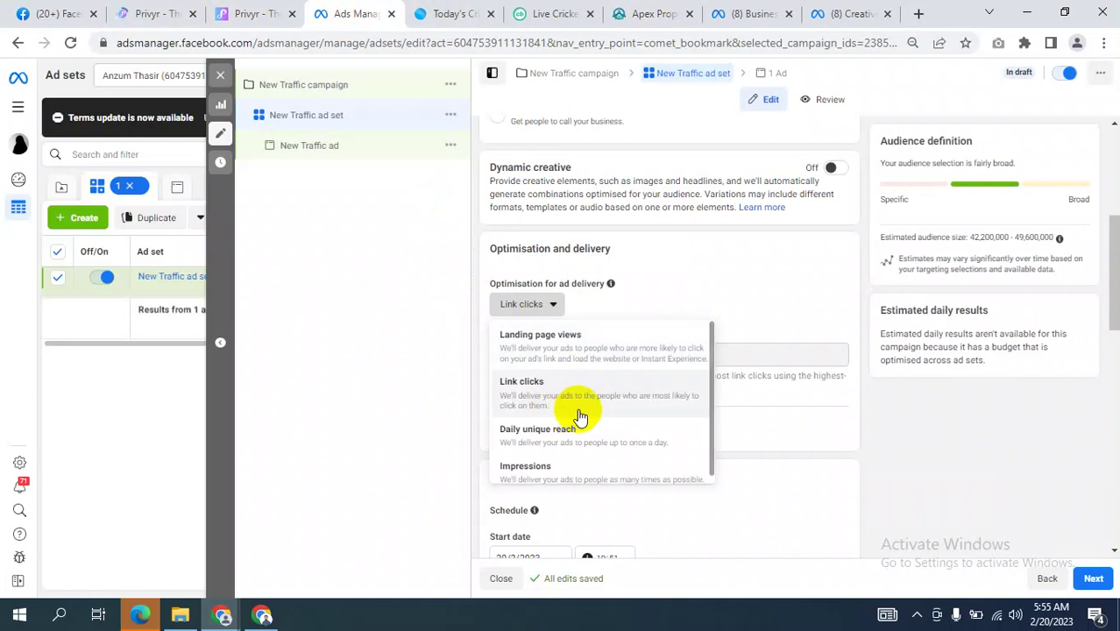
pyautogui.scroll(-1, 566, 409)
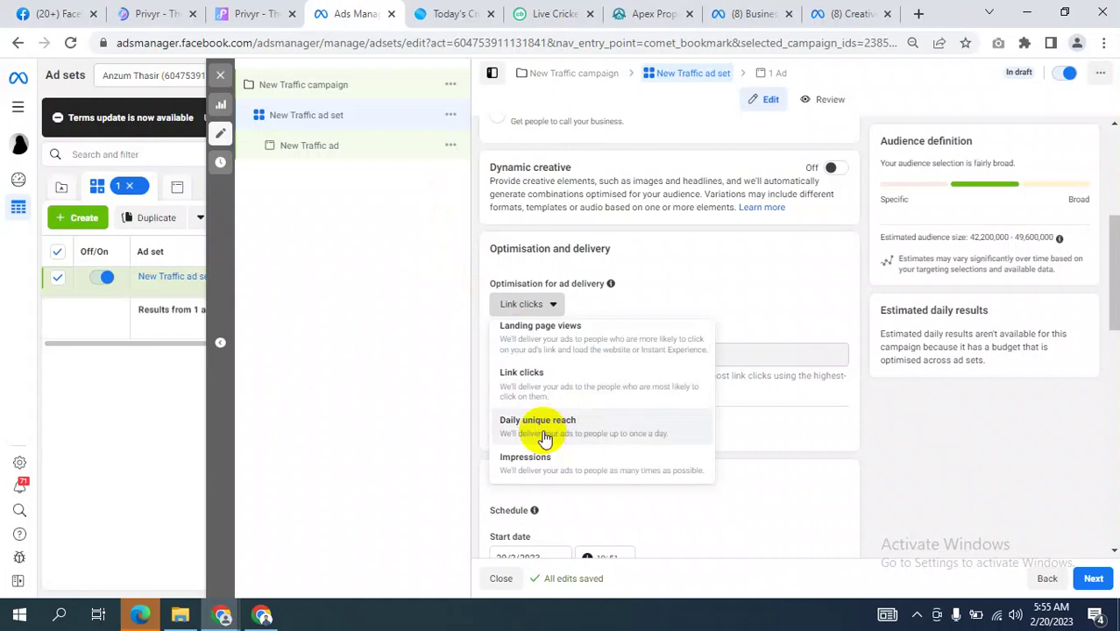
# - Examine the Privyr sponsored post in the Facebook feed alongside its already opened landing page
pyautogui.click(57, 14)
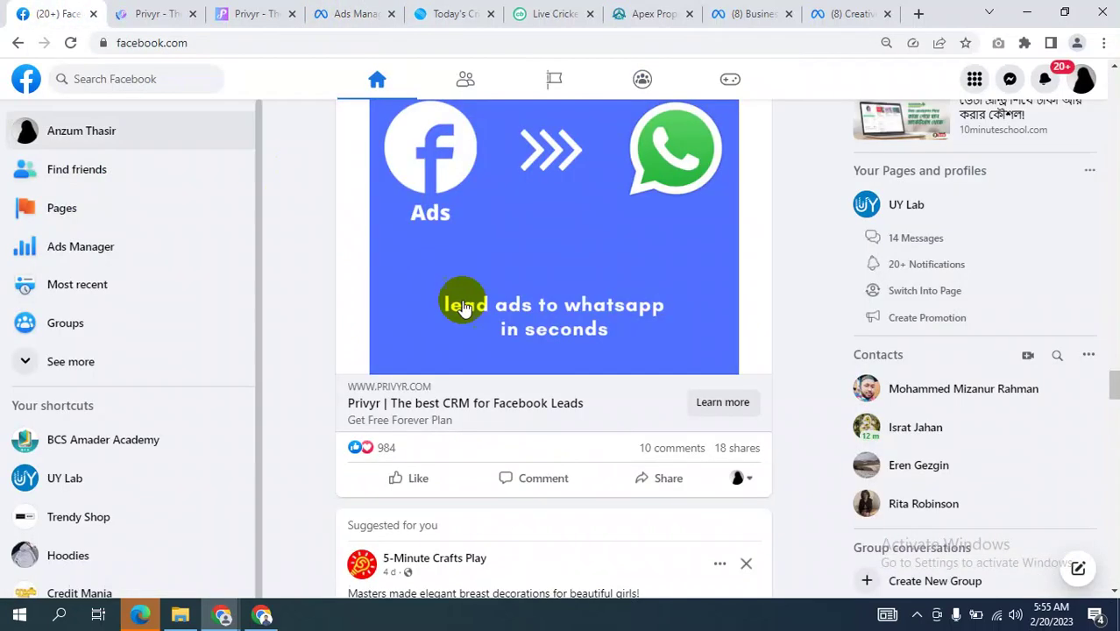
pyautogui.scroll(2, 713, 320)
pyautogui.scroll(-2, 718, 313)
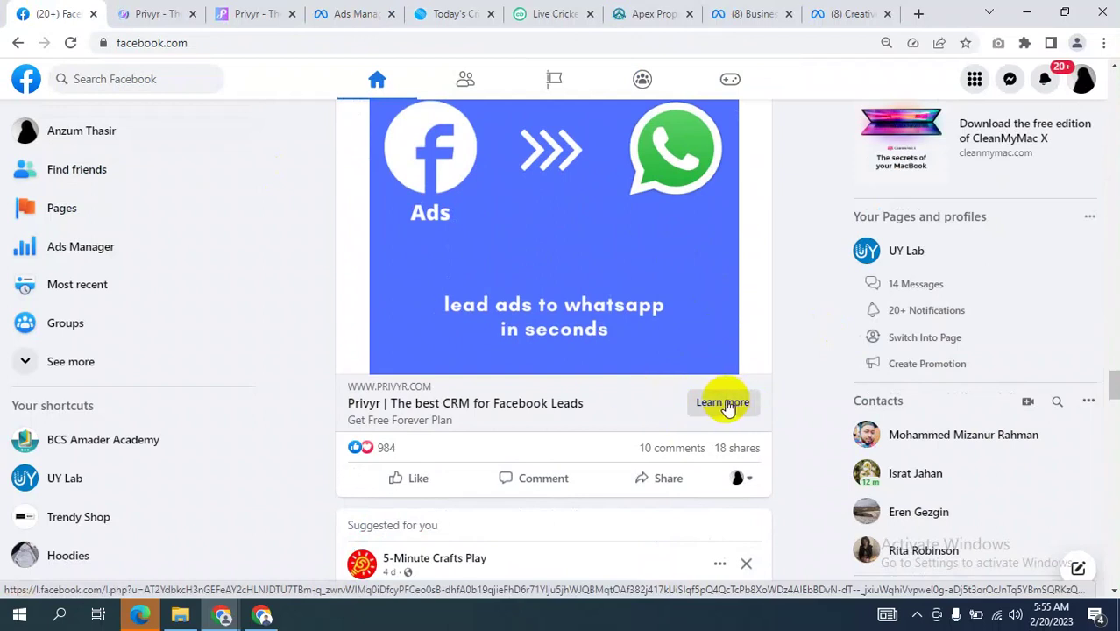
pyautogui.click(150, 13)
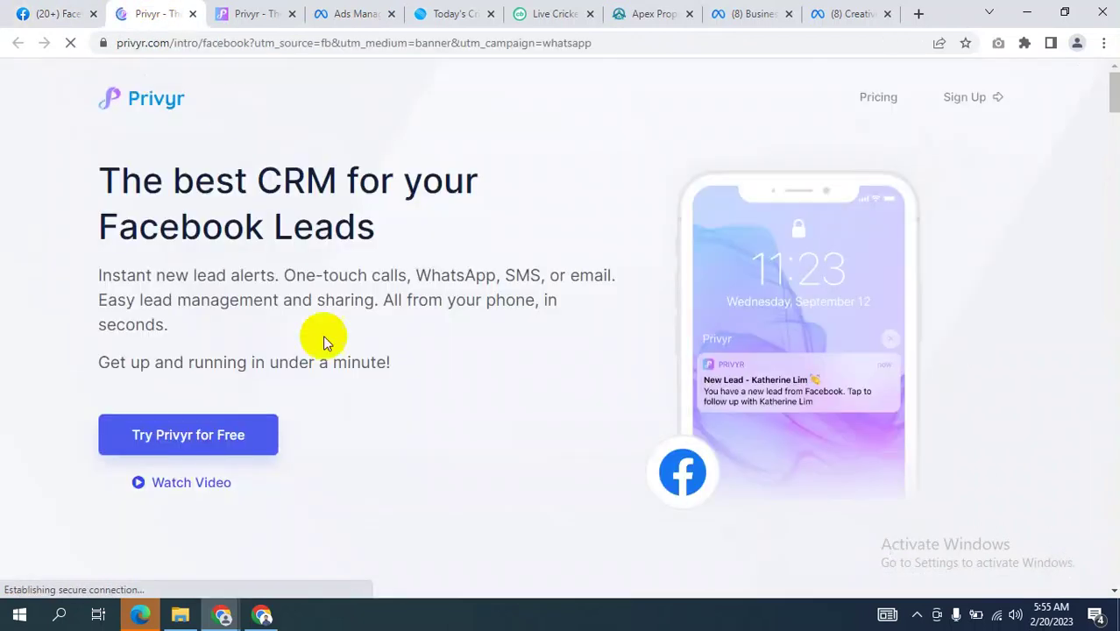
pyautogui.click(19, 12)
pyautogui.scroll(2, 533, 333)
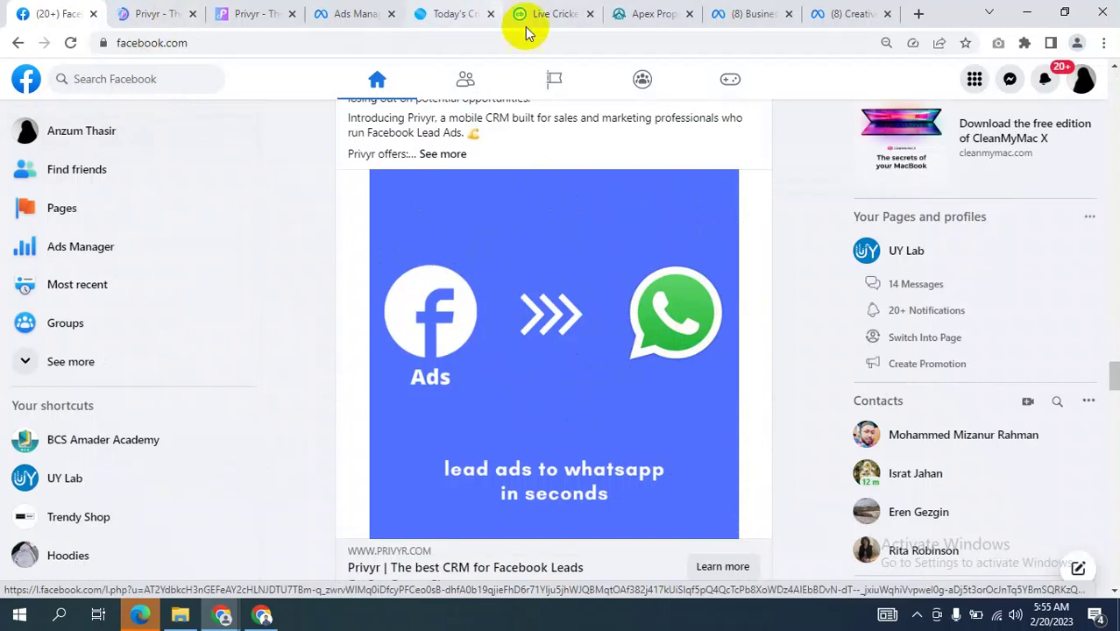
# - Check the Business home and Creative Hub pages, then return to Ads Manager to examine the Impressions delivery choice
pyautogui.click(756, 13)
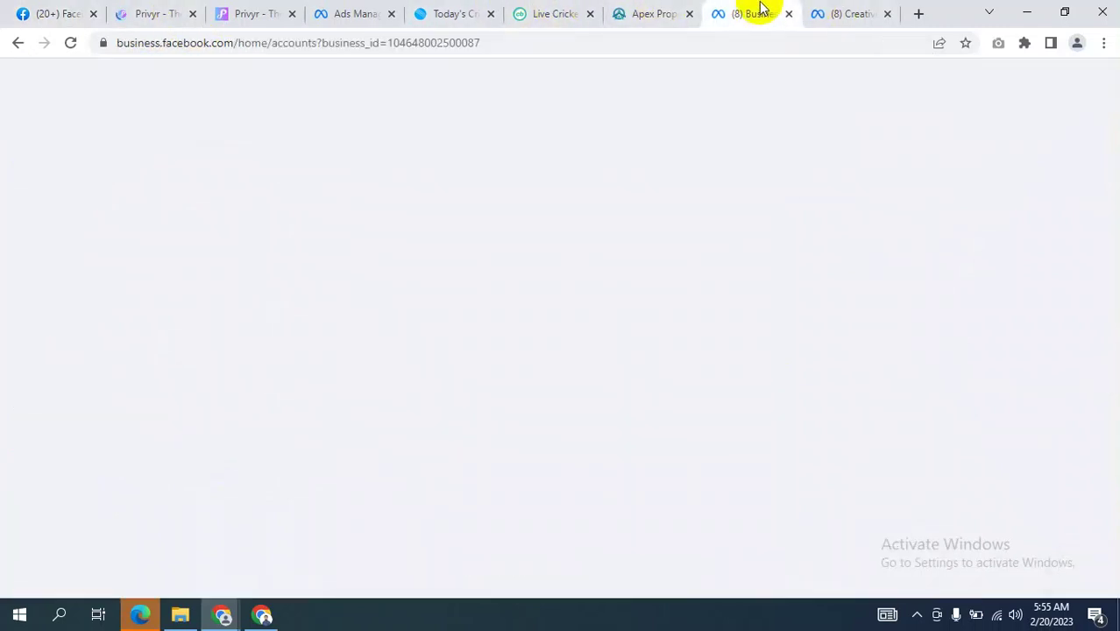
pyautogui.click(846, 11)
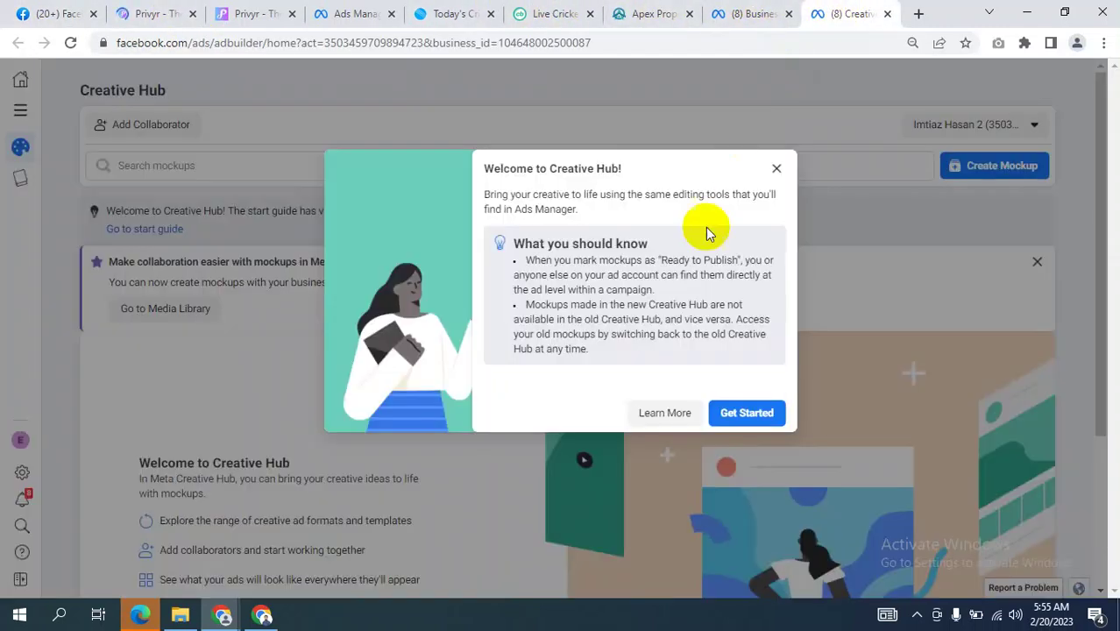
pyautogui.click(377, 13)
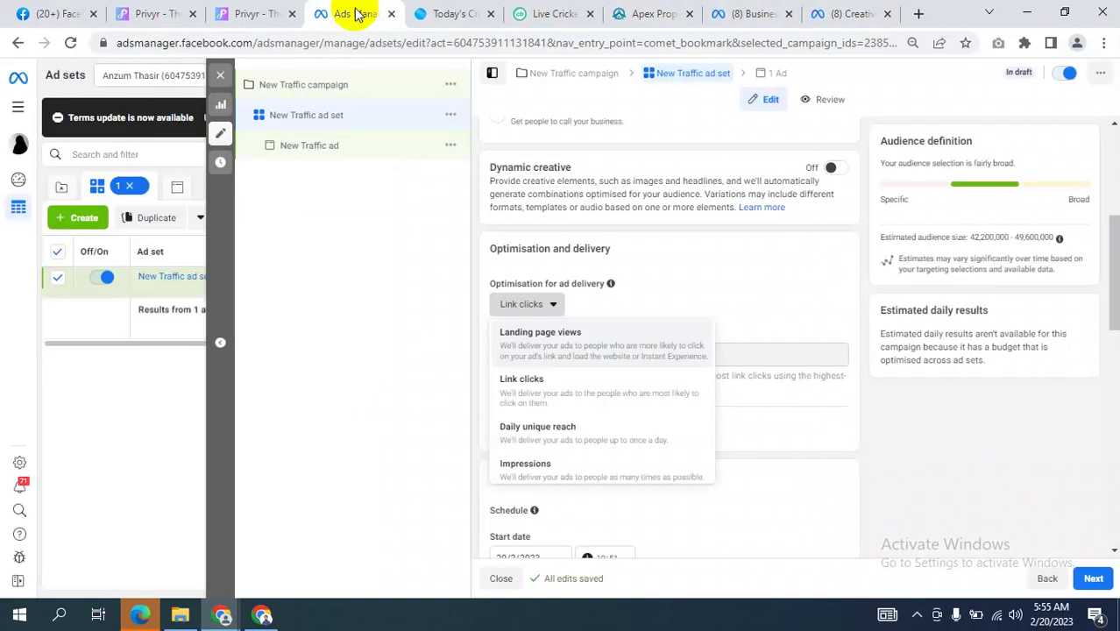
pyautogui.scroll(-1, 594, 432)
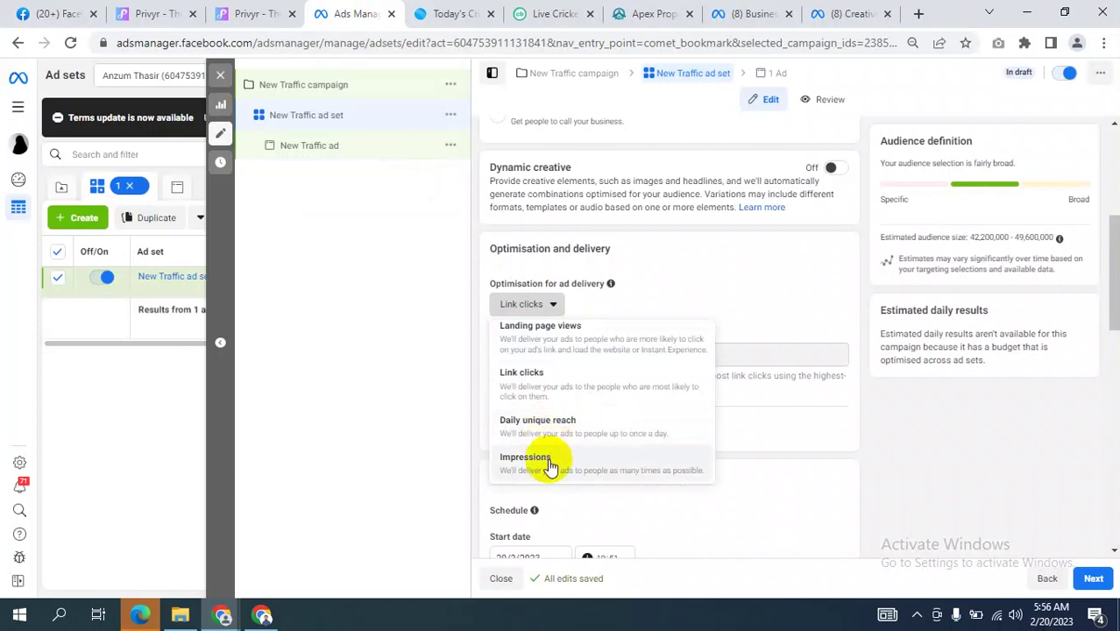
# - Examine the Privyr sponsored post as an impressions example, from its text to its image, and return to the Ads Manager ad set
pyautogui.click(26, 13)
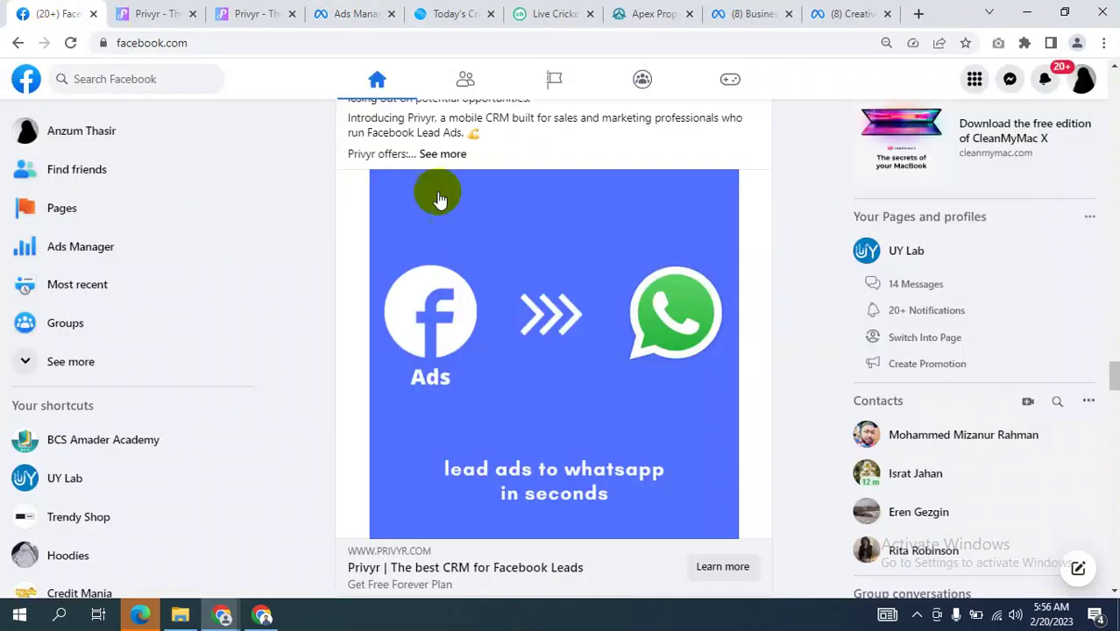
pyautogui.scroll(2, 530, 326)
pyautogui.scroll(-1, 530, 326)
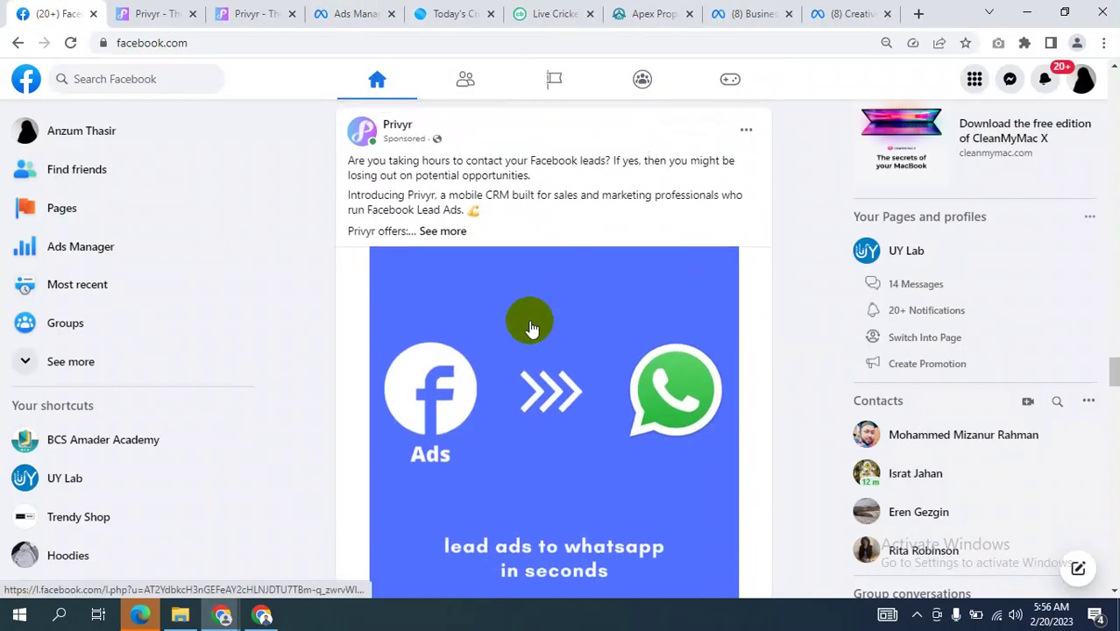
pyautogui.scroll(-2, 530, 326)
pyautogui.scroll(2, 530, 326)
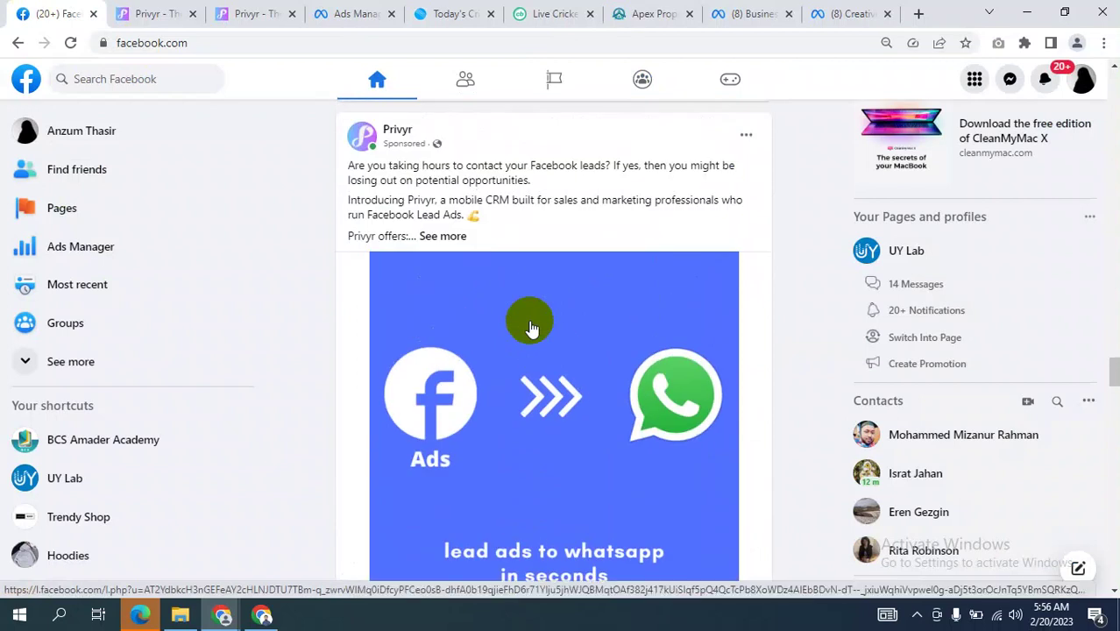
pyautogui.scroll(-1, 530, 326)
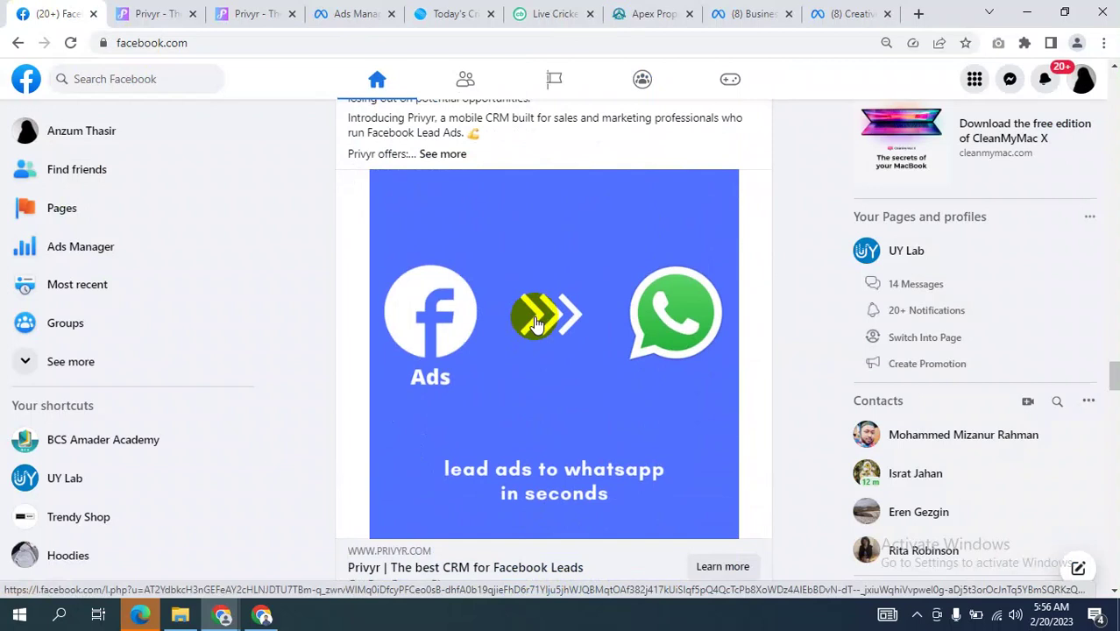
pyautogui.click(339, 12)
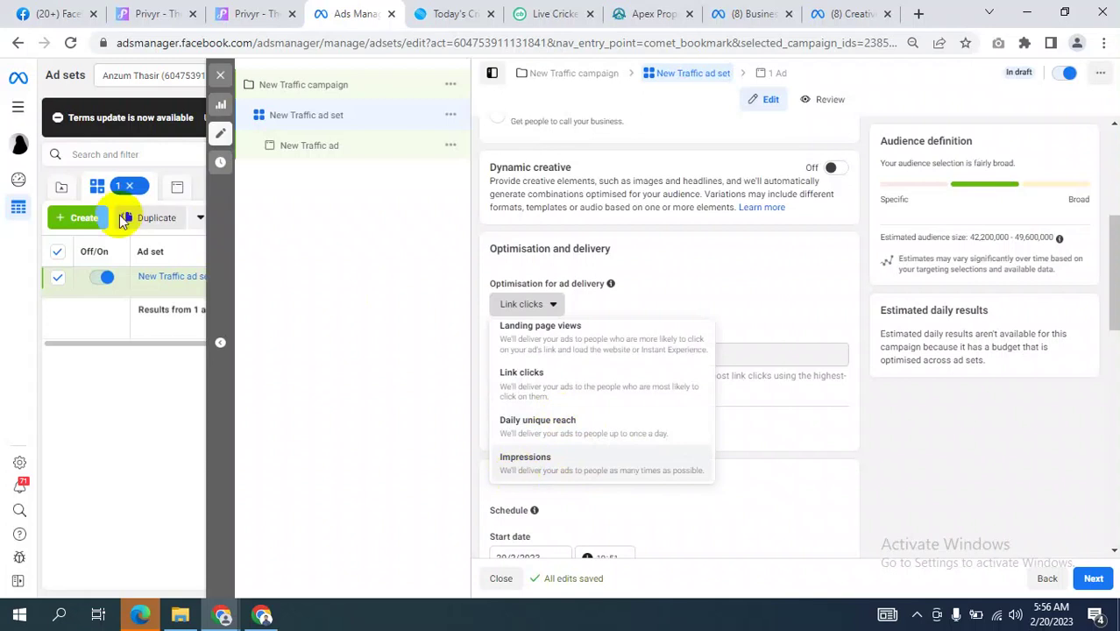
# - Switch to the Google Meet call in the other Chrome window and check its participant list
pyautogui.click(39, 10)
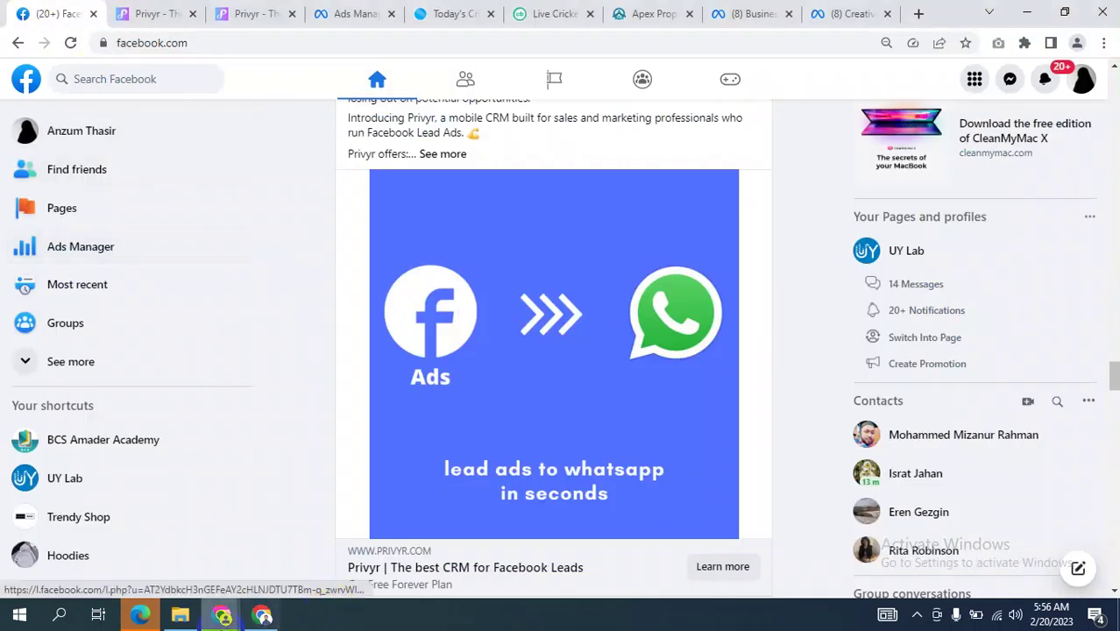
pyautogui.click(261, 617)
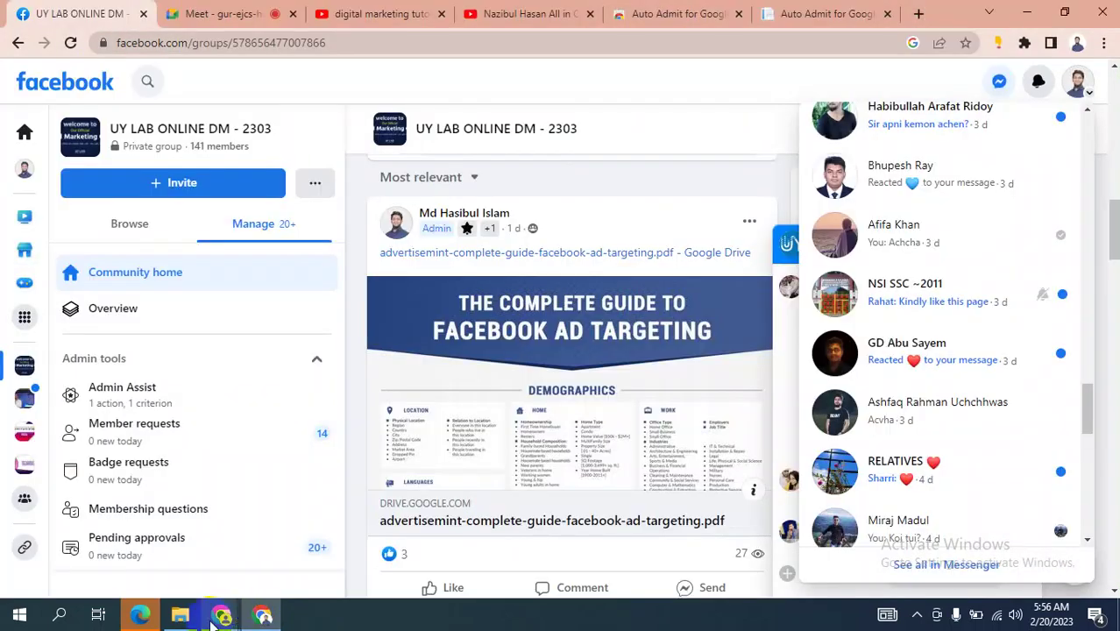
pyautogui.moveTo(221, 616)
pyautogui.click(111, 529)
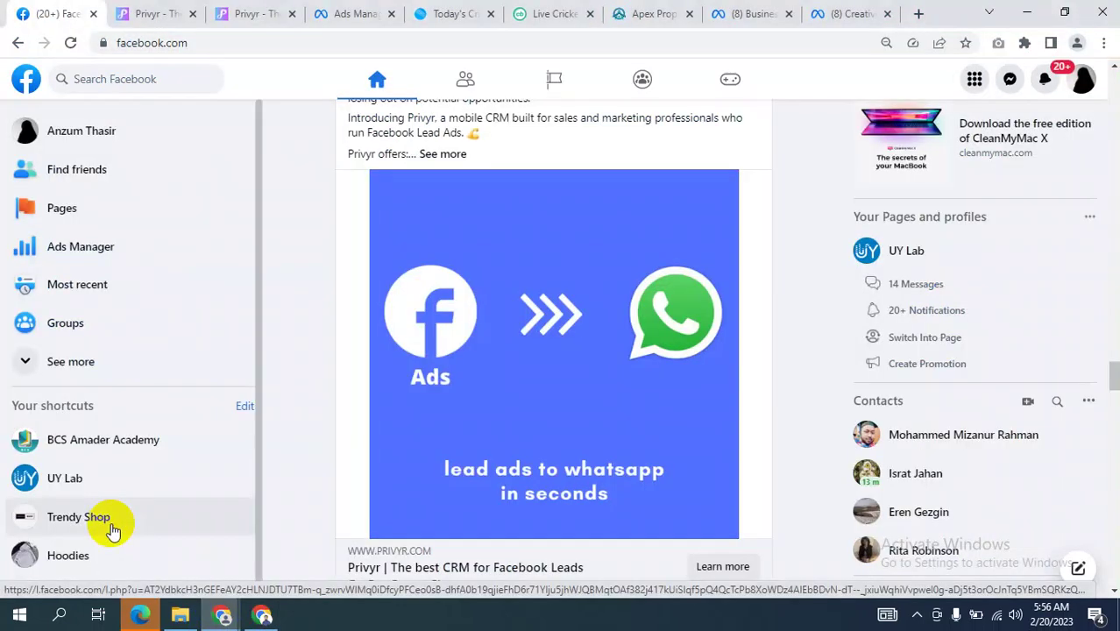
pyautogui.click(261, 617)
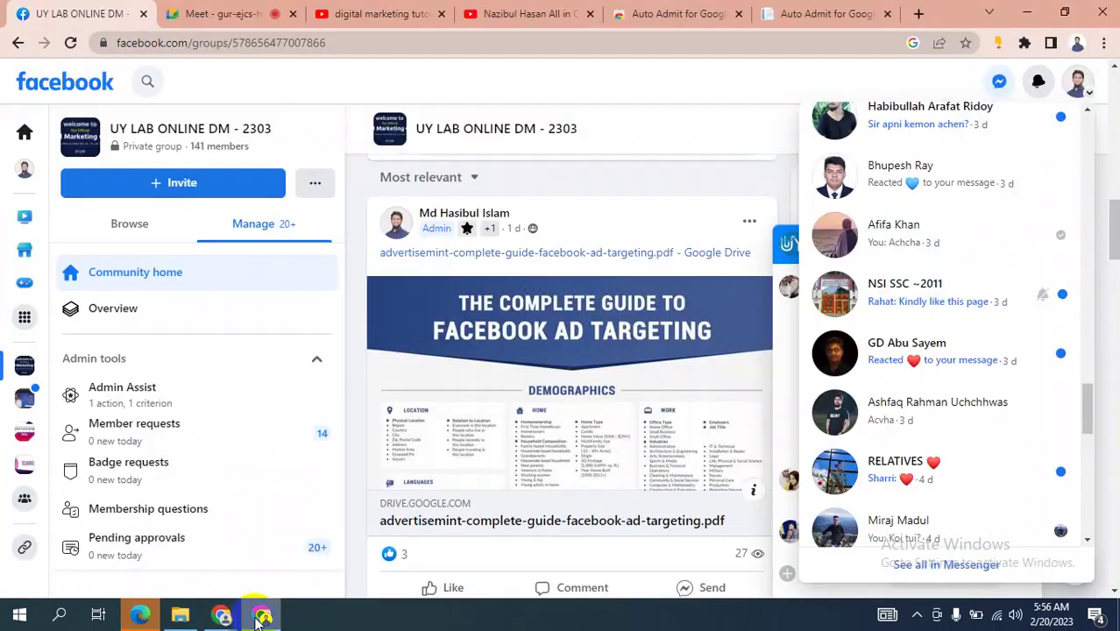
pyautogui.click(215, 11)
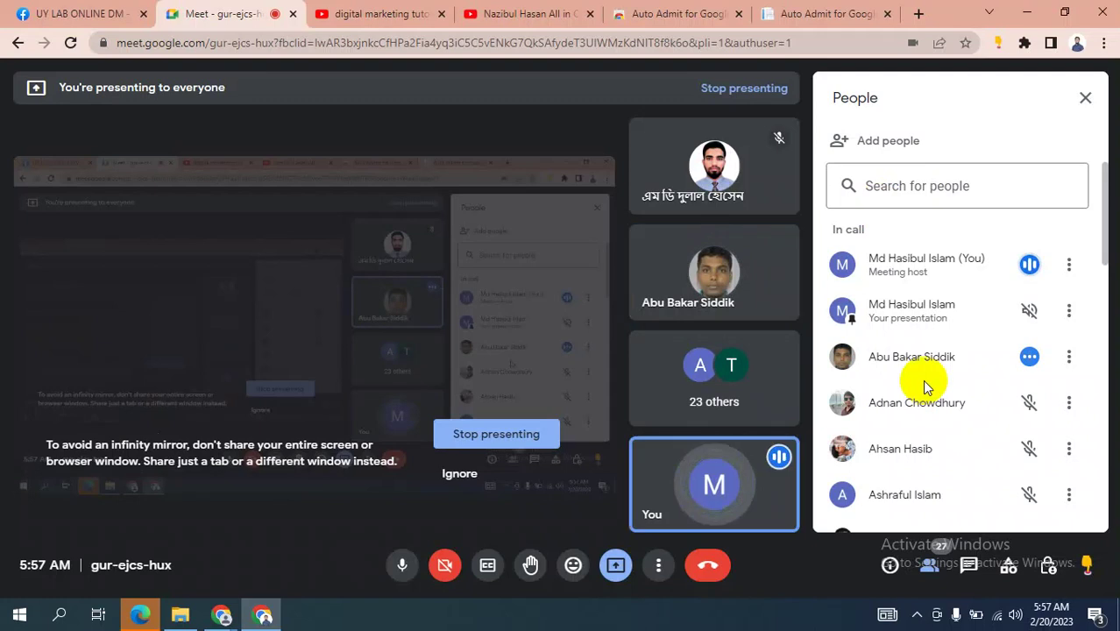
# - Return to the Facebook feed with the Privyr sponsored post and highlight its page name as the advertiser
pyautogui.click(70, 7)
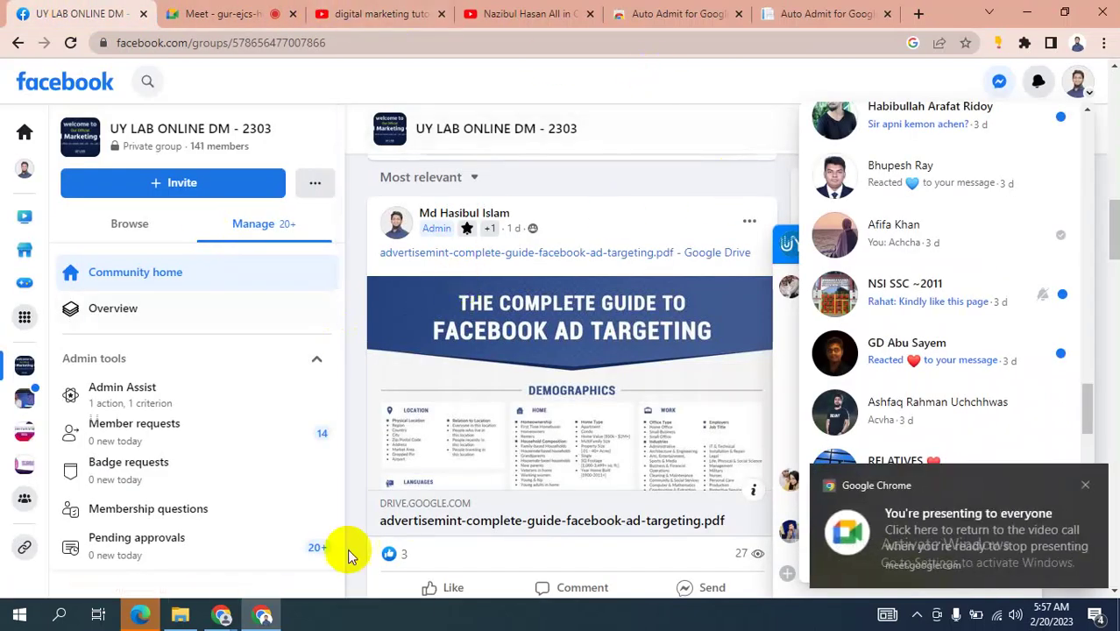
pyautogui.click(221, 614)
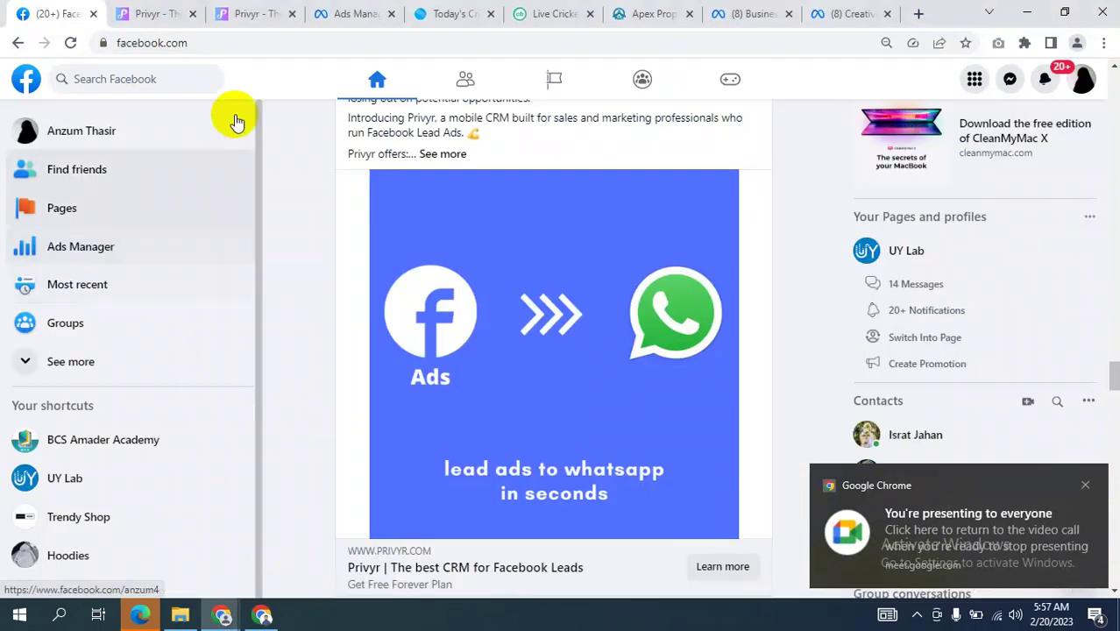
pyautogui.scroll(1, 565, 266)
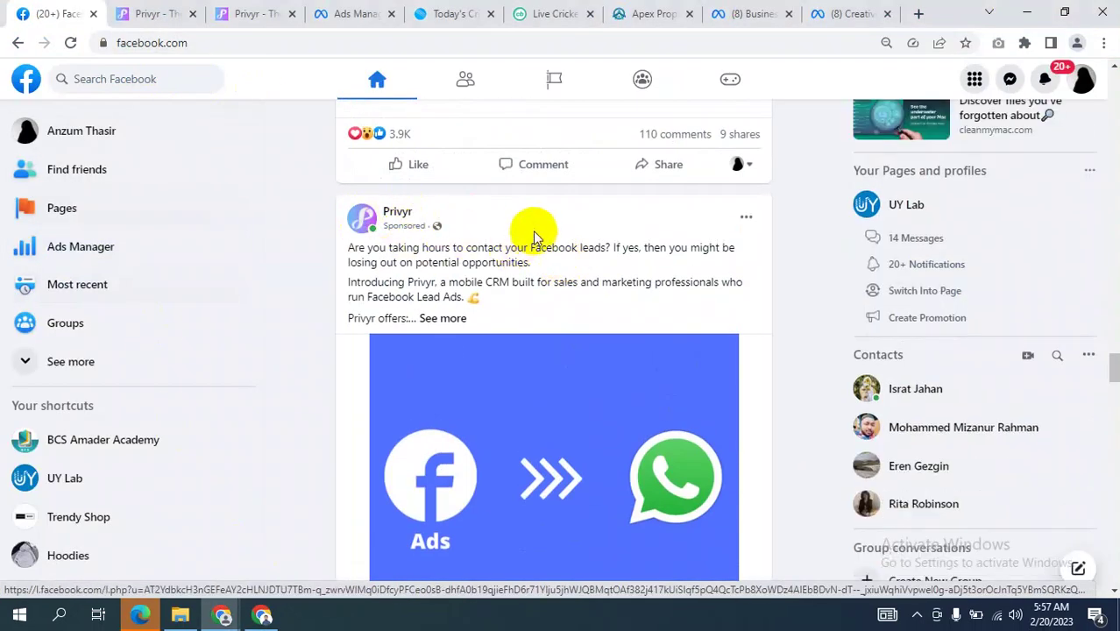
pyautogui.click(453, 208)
pyautogui.moveTo(454, 209); pyautogui.dragTo(368, 208)
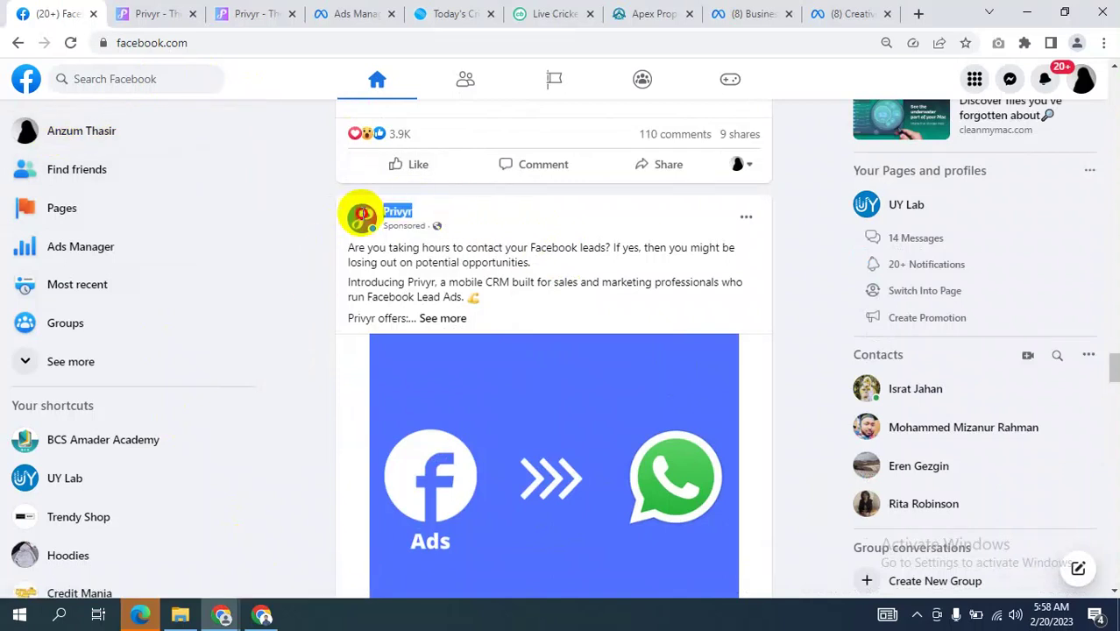
pyautogui.click(501, 210)
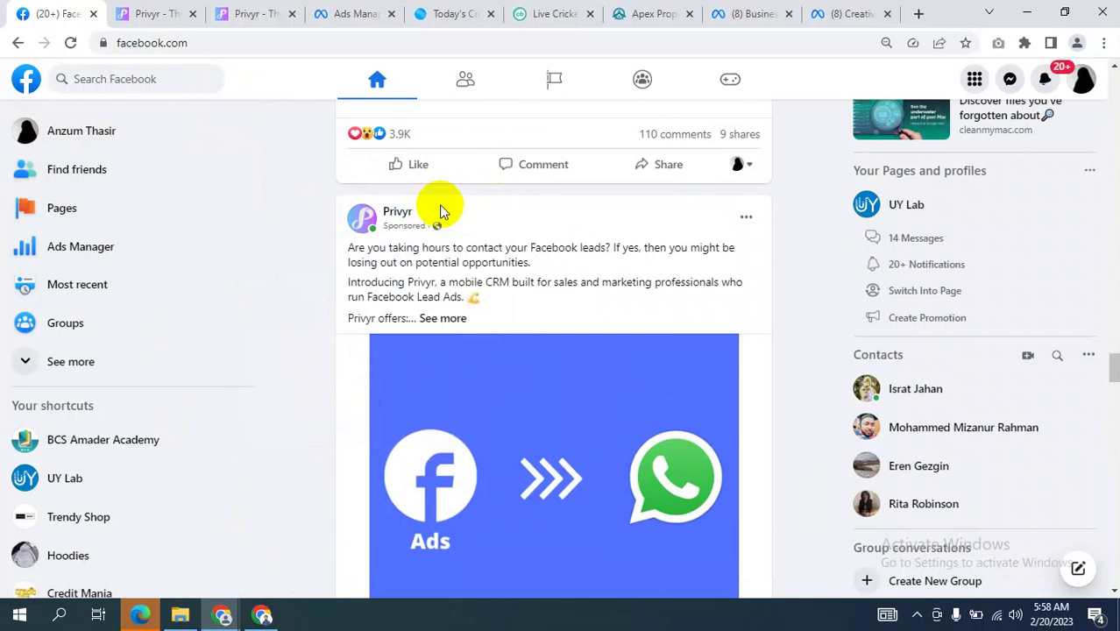
pyautogui.click(396, 213)
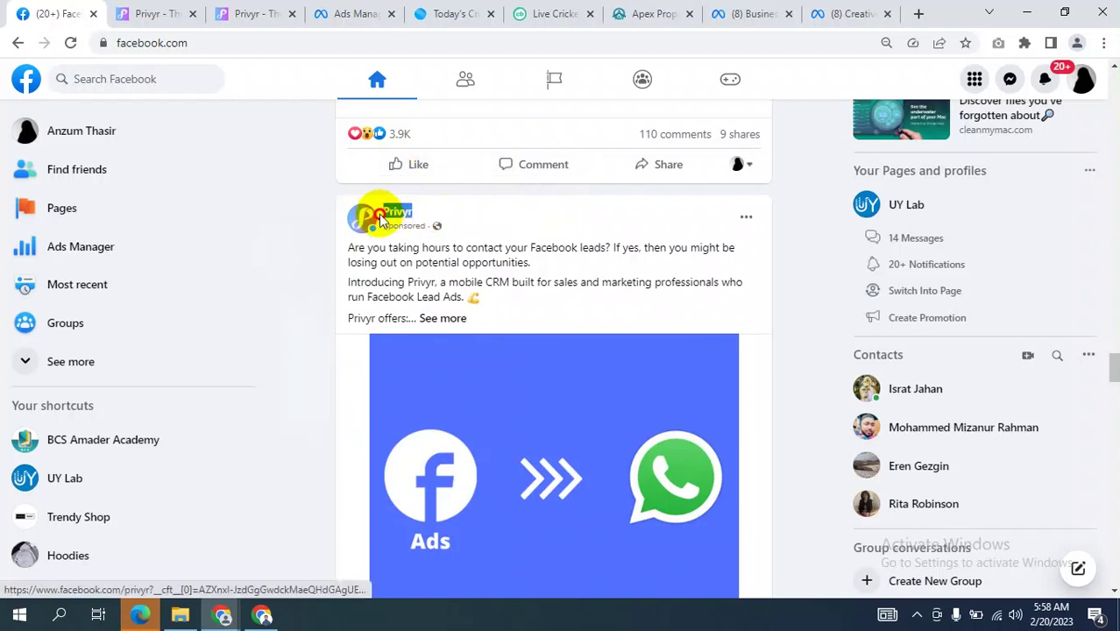
pyautogui.moveTo(455, 217); pyautogui.dragTo(370, 219)
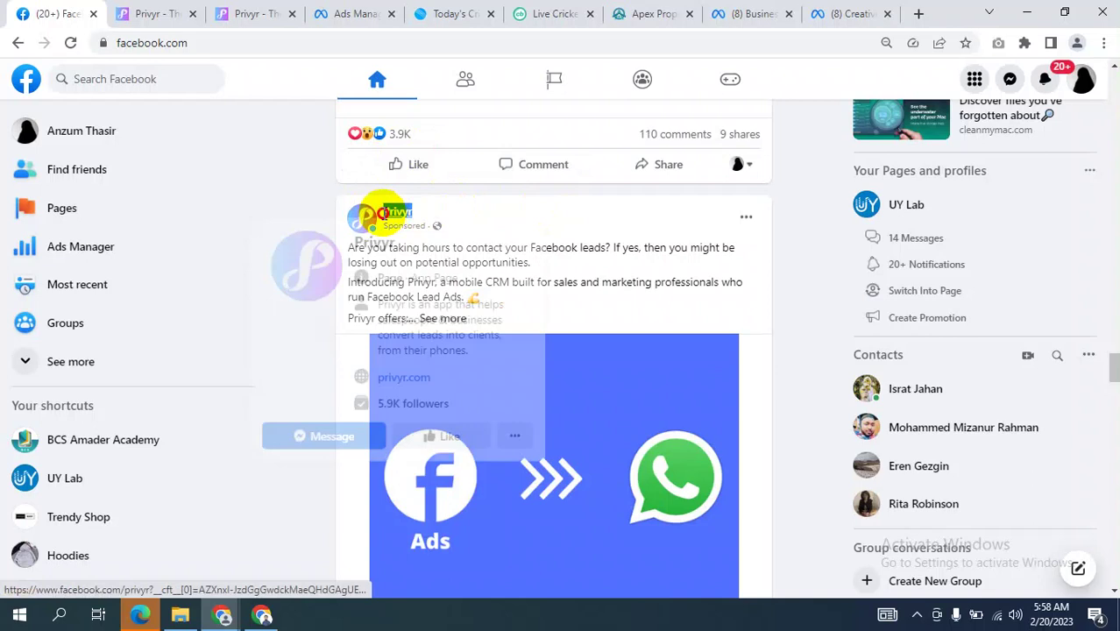
# - Compare the suggested 10 Minute Learning School post with the Privyr sponsored post as examples of how often content appears in the feed
pyautogui.scroll(7, 611, 250)
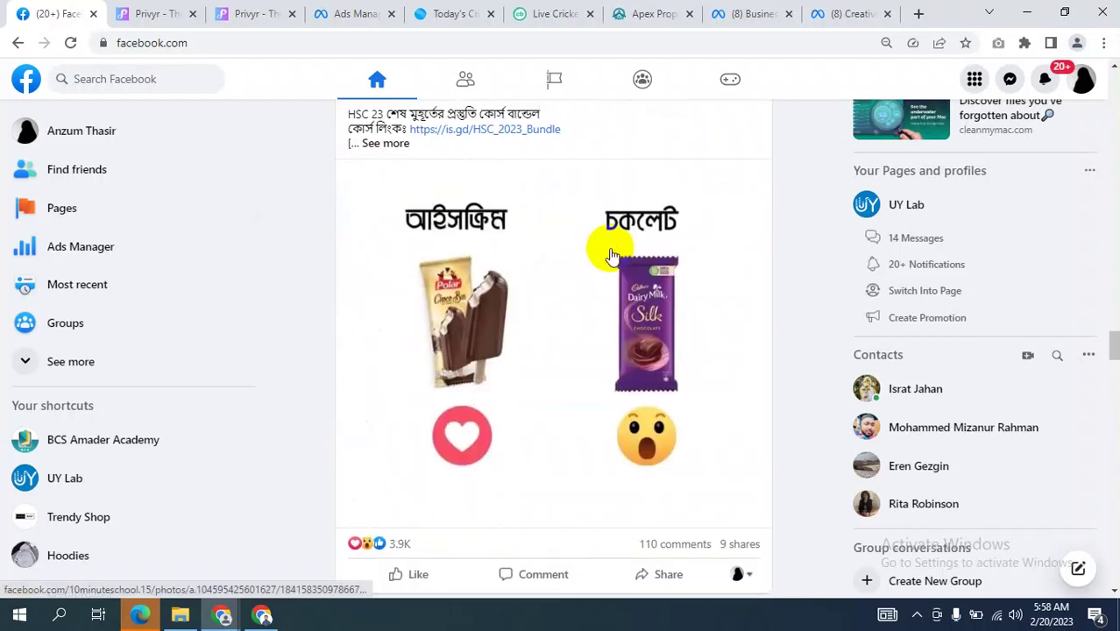
pyautogui.scroll(-6, 610, 250)
pyautogui.scroll(-1, 610, 254)
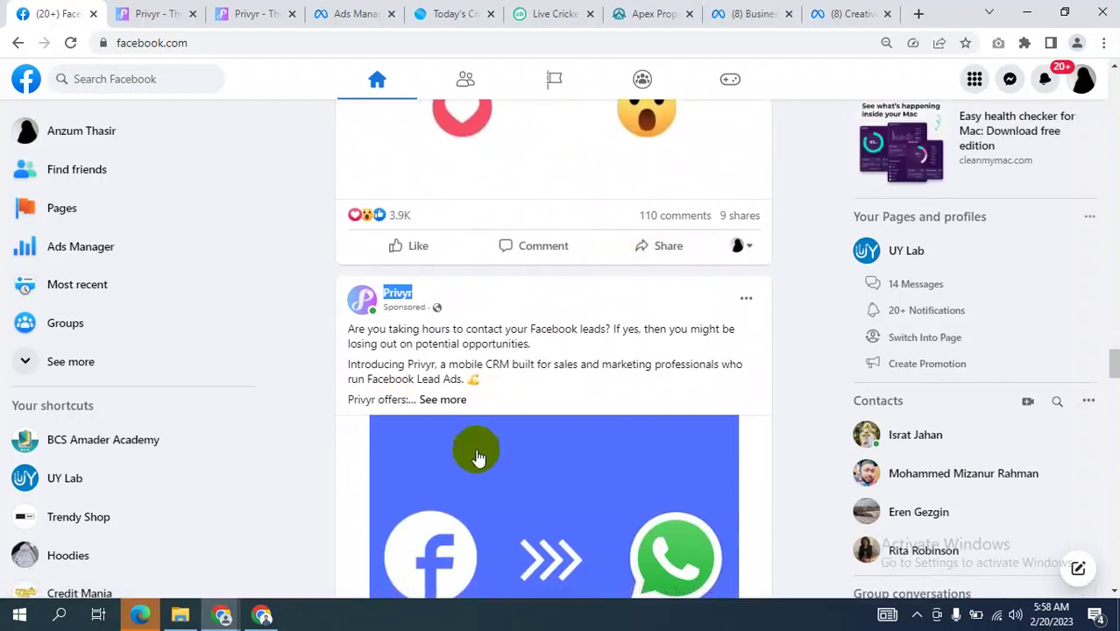
pyautogui.scroll(1, 500, 425)
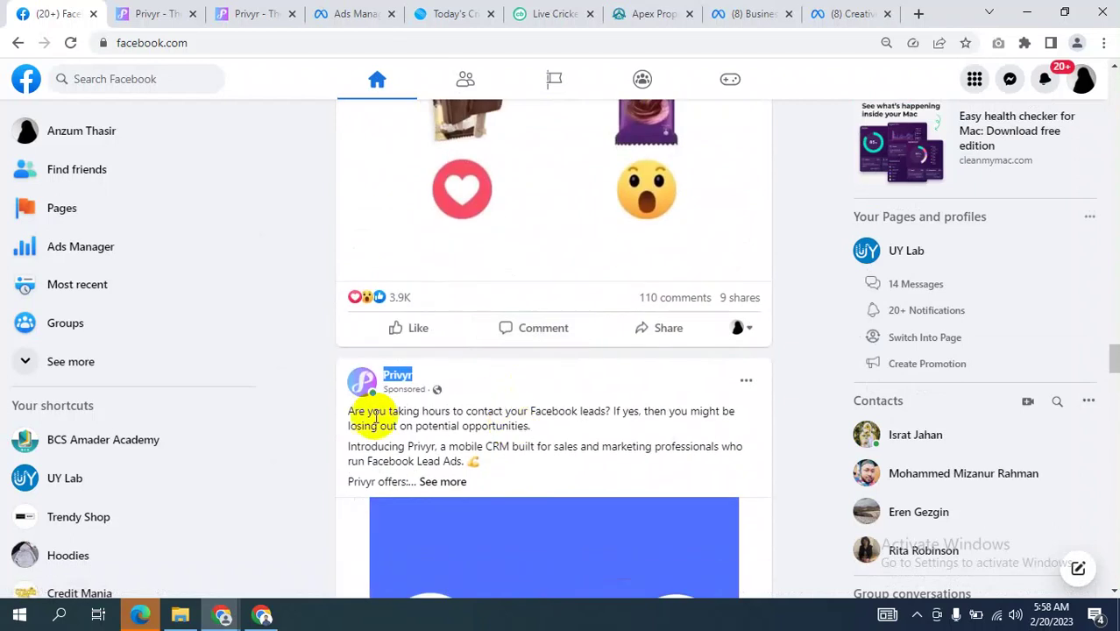
pyautogui.click(307, 405)
pyautogui.scroll(-1, 555, 429)
pyautogui.scroll(5, 545, 394)
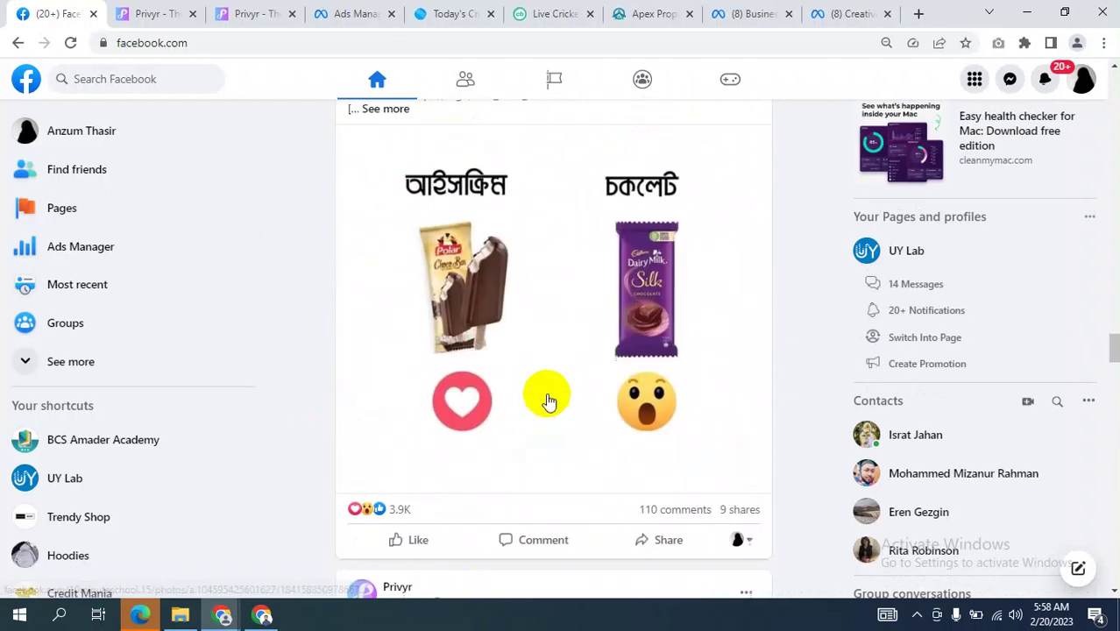
pyautogui.scroll(-2, 545, 394)
pyautogui.scroll(2, 547, 399)
pyautogui.scroll(-4, 546, 400)
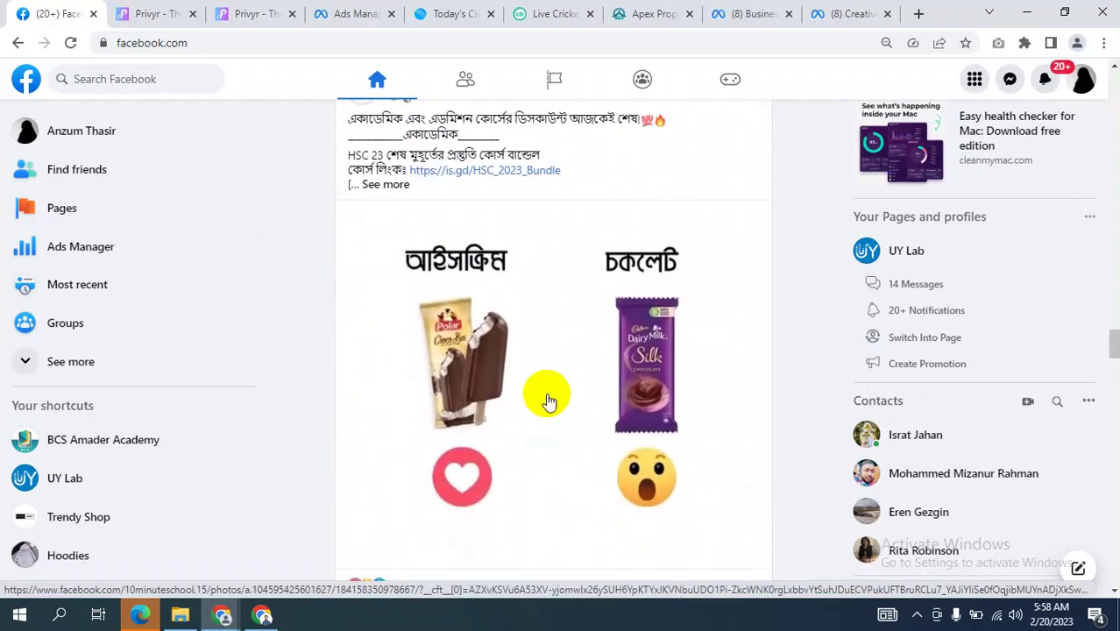
pyautogui.scroll(1, 547, 401)
pyautogui.scroll(-2, 545, 396)
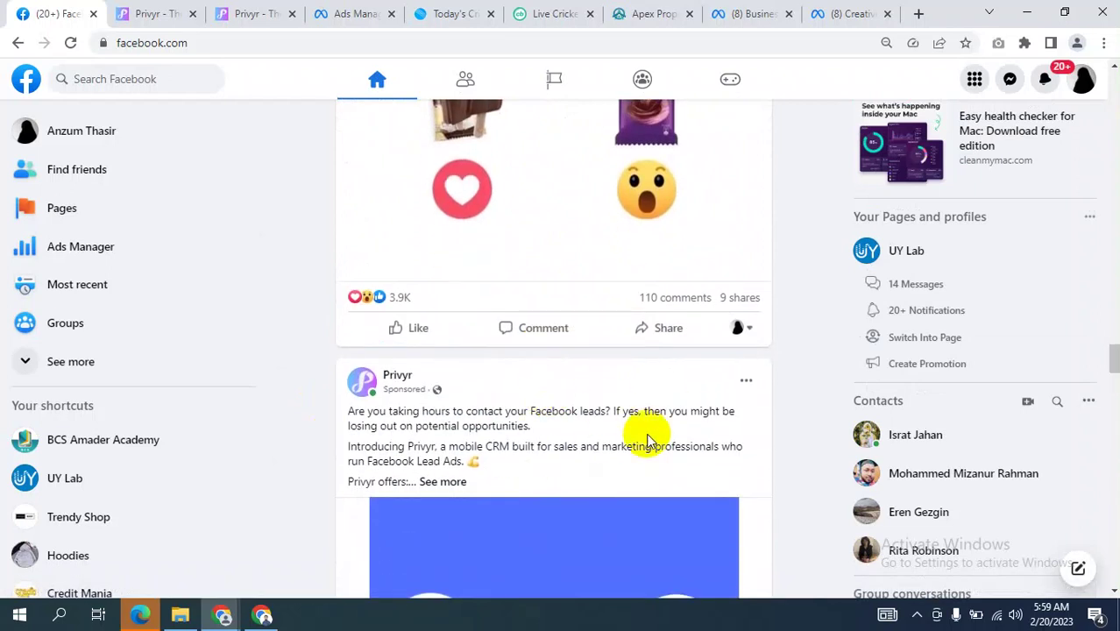
pyautogui.scroll(4, 645, 437)
pyautogui.scroll(-2, 645, 438)
pyautogui.scroll(-2, 645, 437)
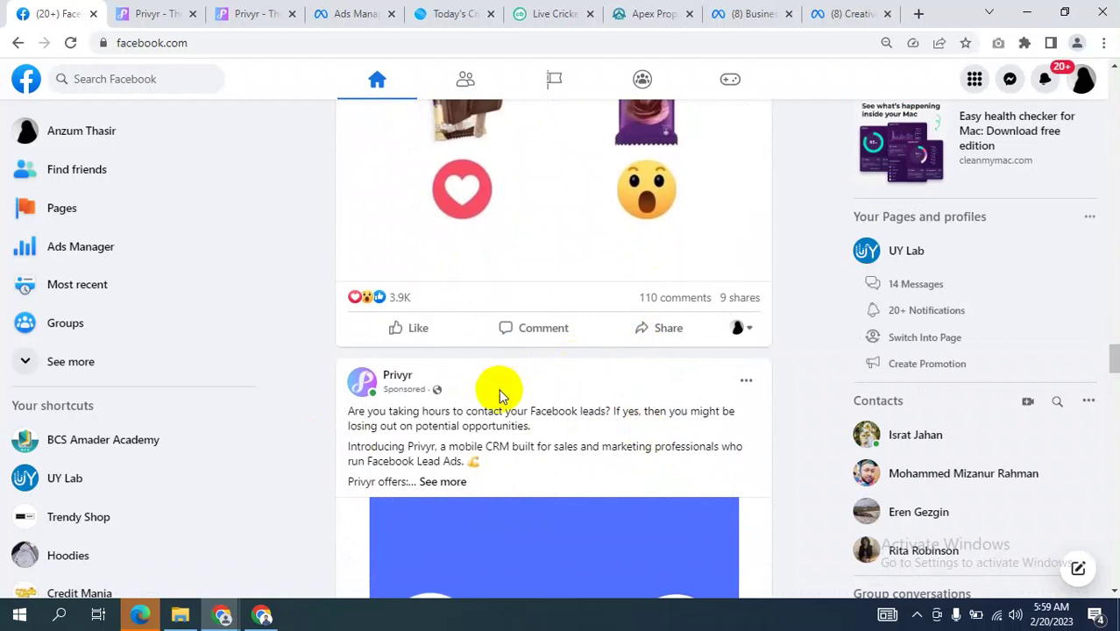
pyautogui.scroll(3, 500, 395)
pyautogui.scroll(-1, 501, 399)
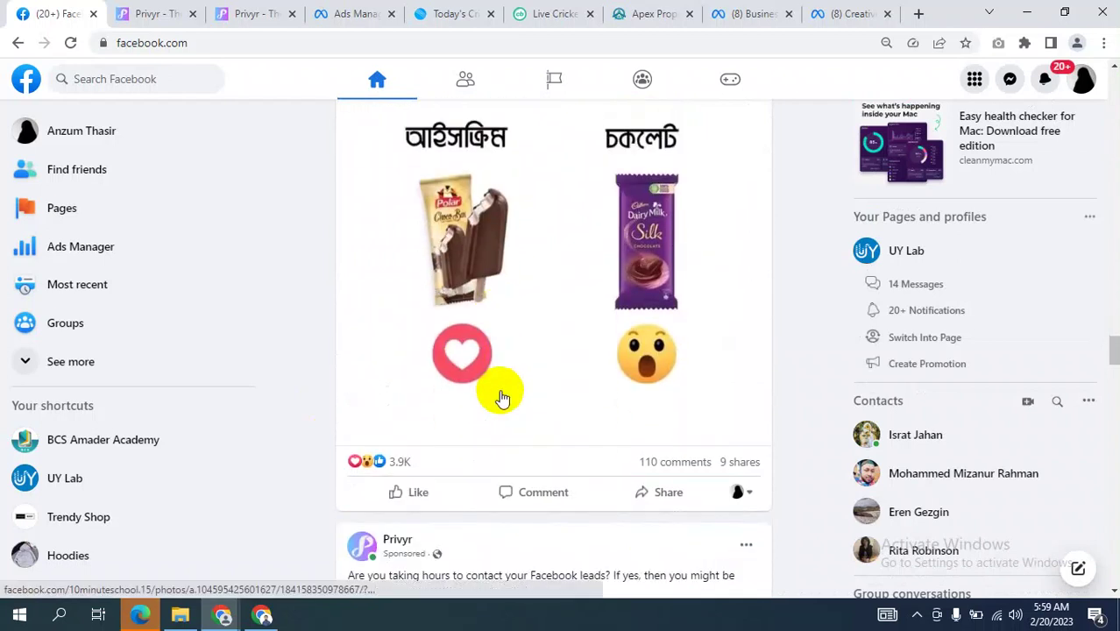
pyautogui.scroll(-2, 500, 394)
pyautogui.scroll(3, 438, 399)
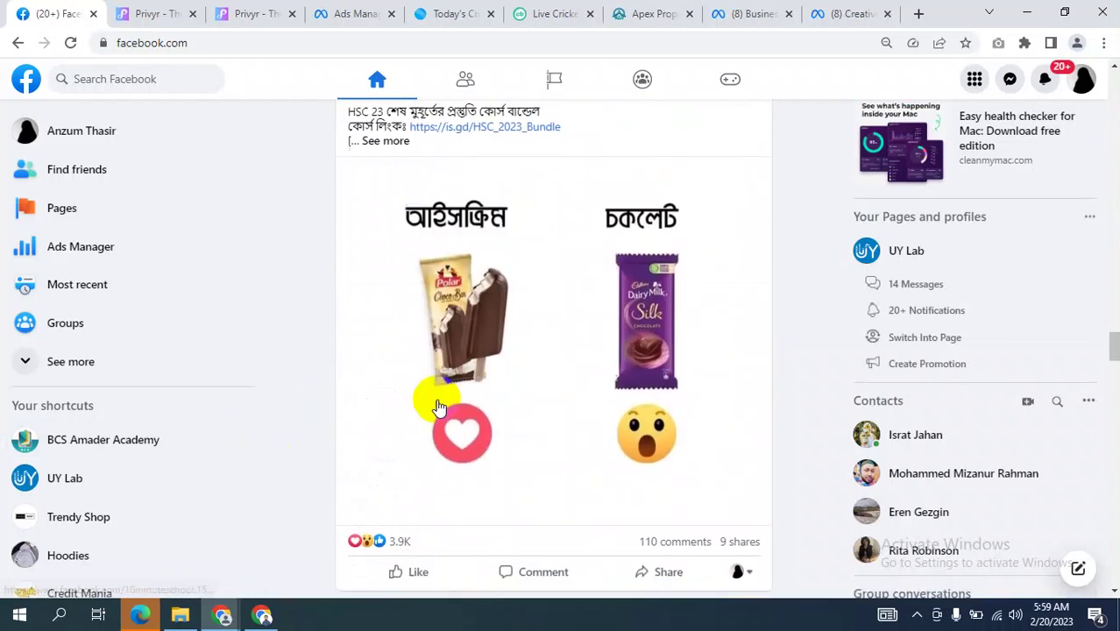
pyautogui.scroll(2, 438, 400)
pyautogui.scroll(-1, 439, 406)
pyautogui.scroll(-2, 439, 405)
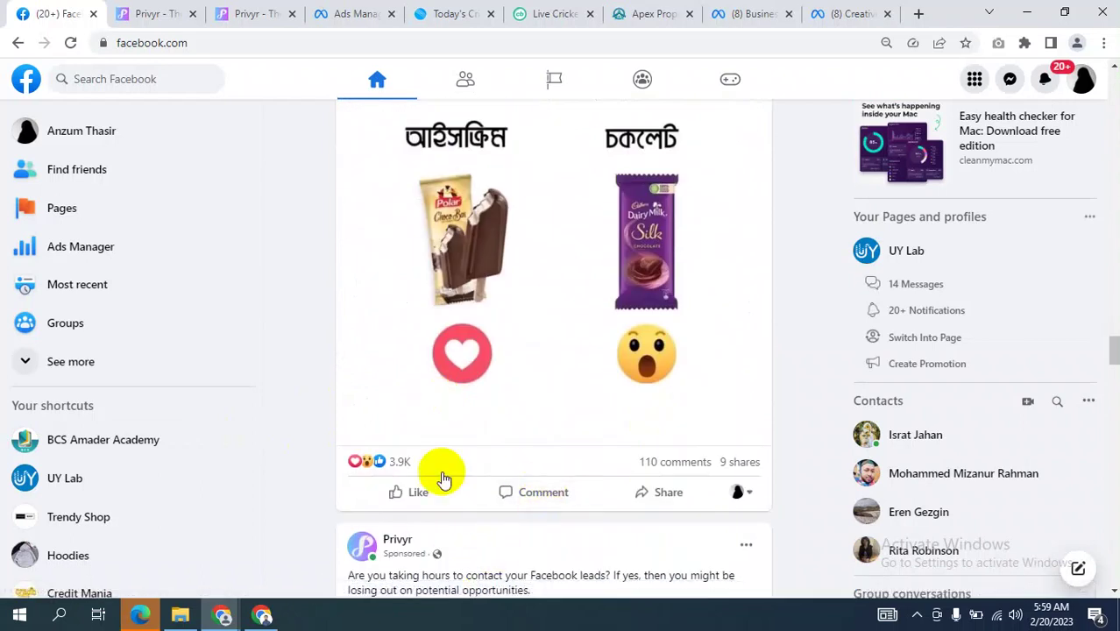
pyautogui.scroll(-1, 527, 313)
pyautogui.scroll(5, 527, 313)
pyautogui.scroll(-3, 528, 313)
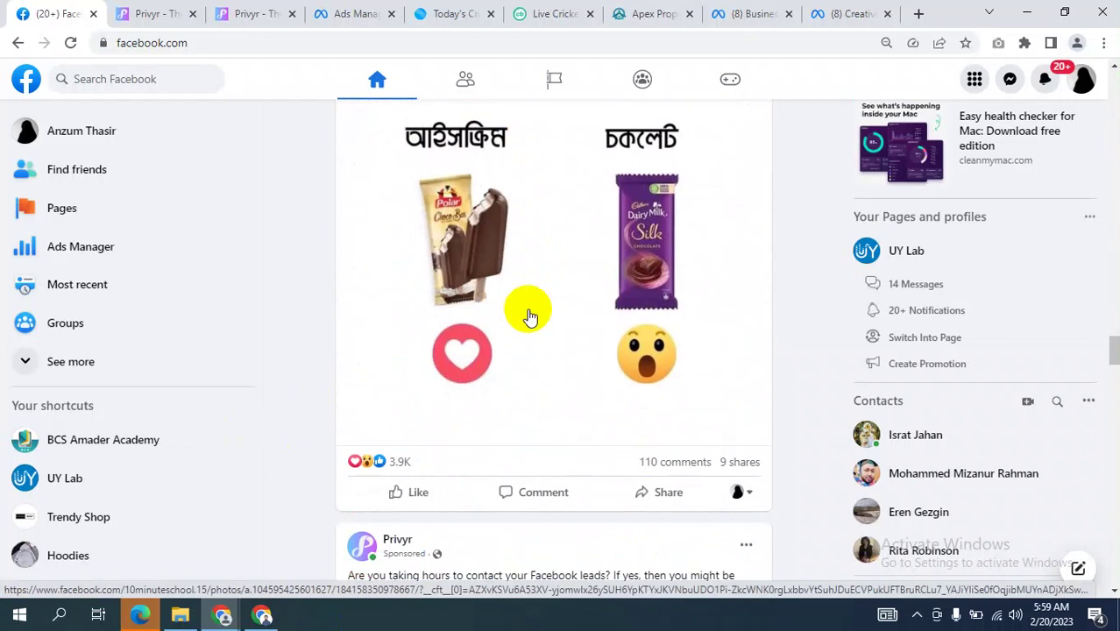
pyautogui.scroll(2, 529, 315)
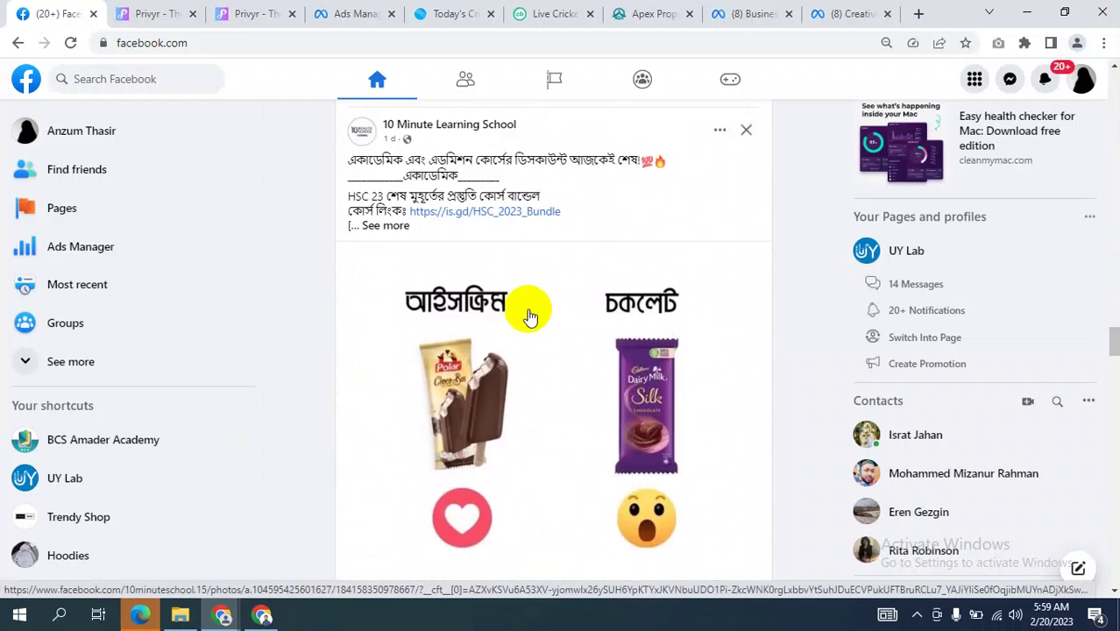
pyautogui.scroll(-5, 530, 315)
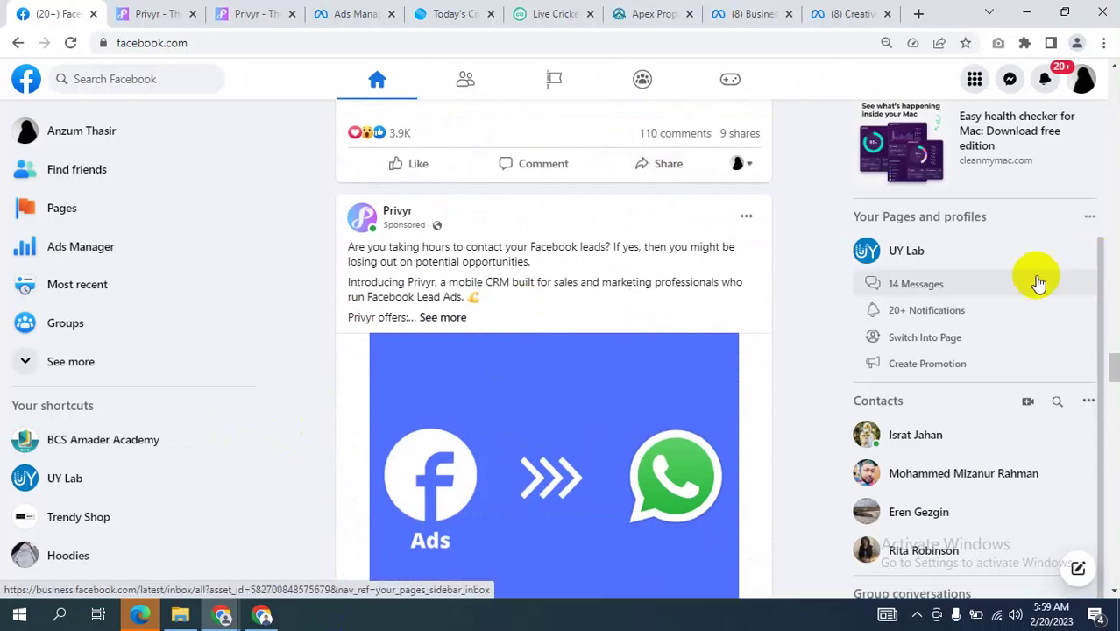
pyautogui.scroll(2, 1025, 289)
pyautogui.scroll(3, 653, 329)
pyautogui.scroll(4, 647, 332)
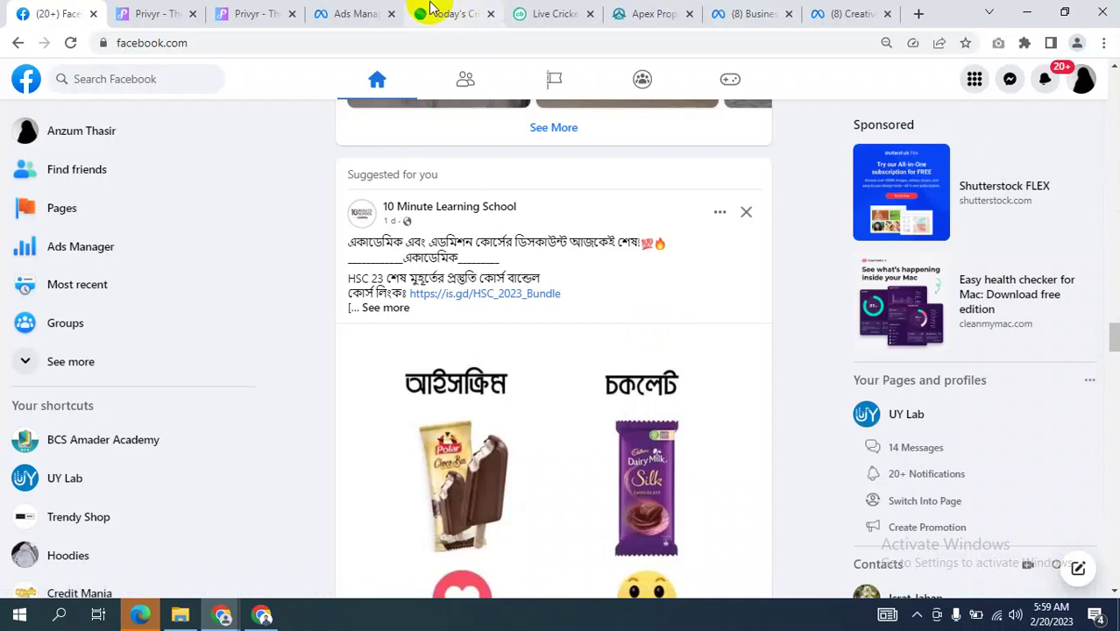
# - Review the ad set's delivery optimisation options in Ads Manager, from Landing page views to Impressions, and close the list keeping Link clicks
pyautogui.click(351, 13)
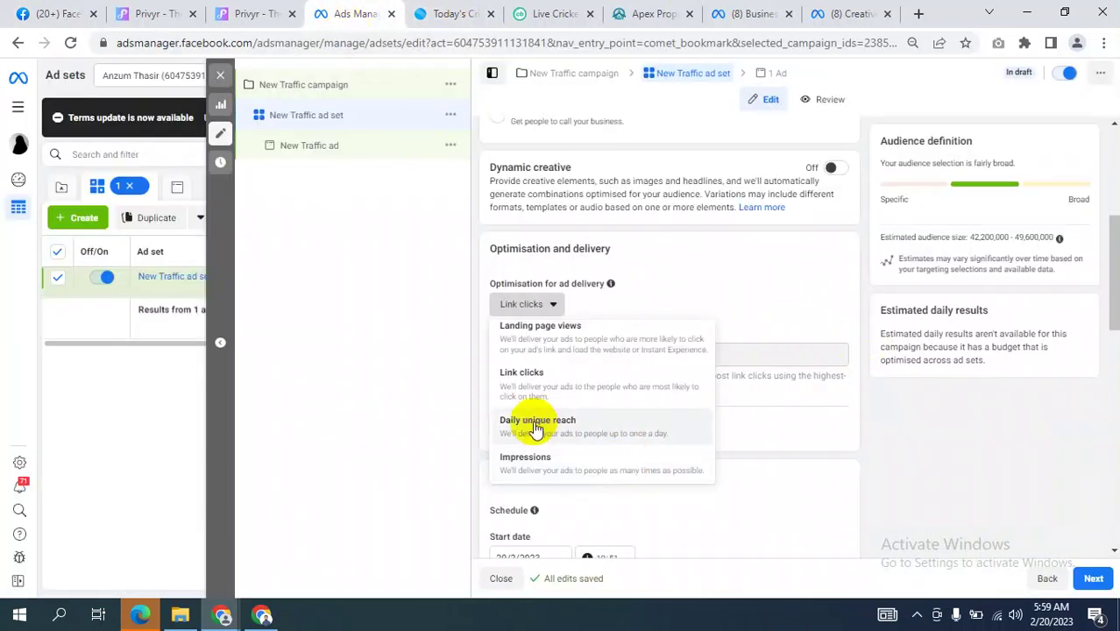
pyautogui.scroll(1, 578, 379)
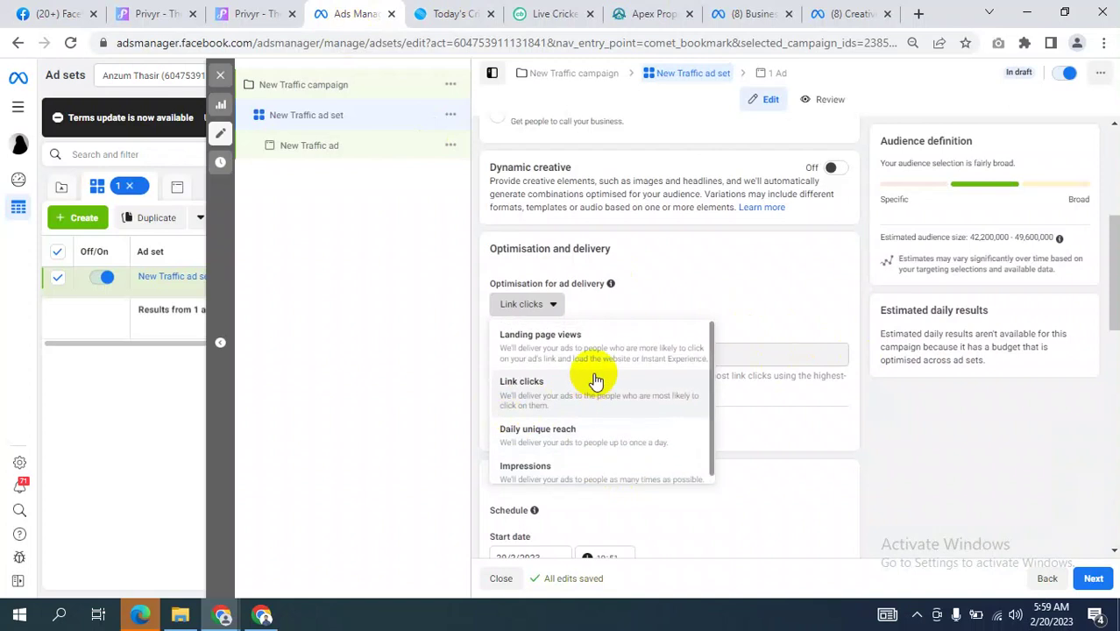
pyautogui.click(367, 349)
pyautogui.click(534, 305)
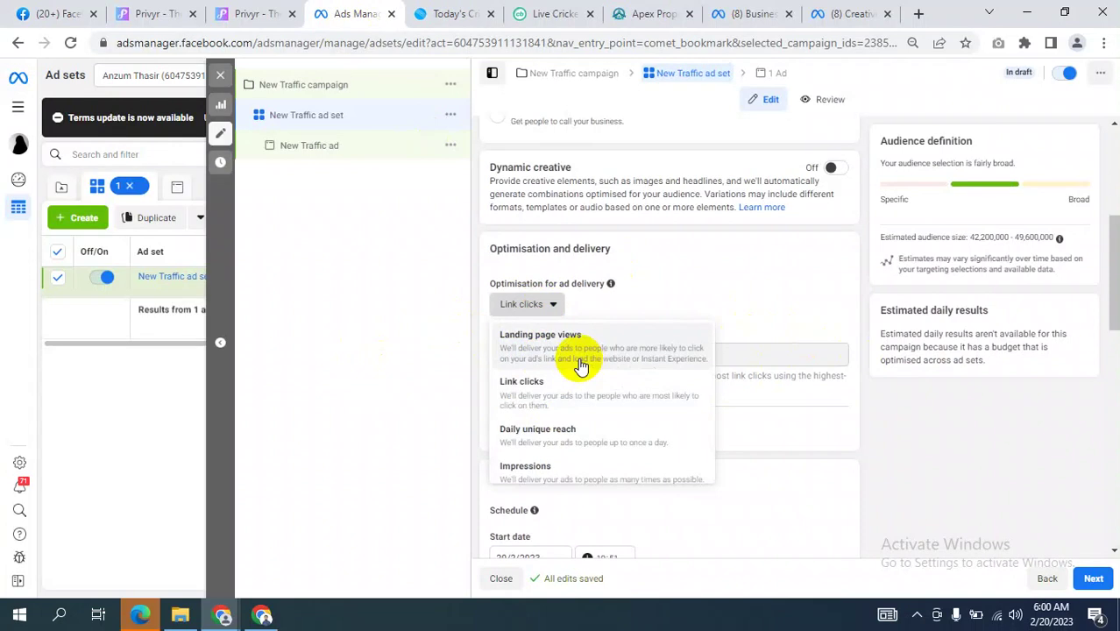
pyautogui.scroll(-1, 572, 428)
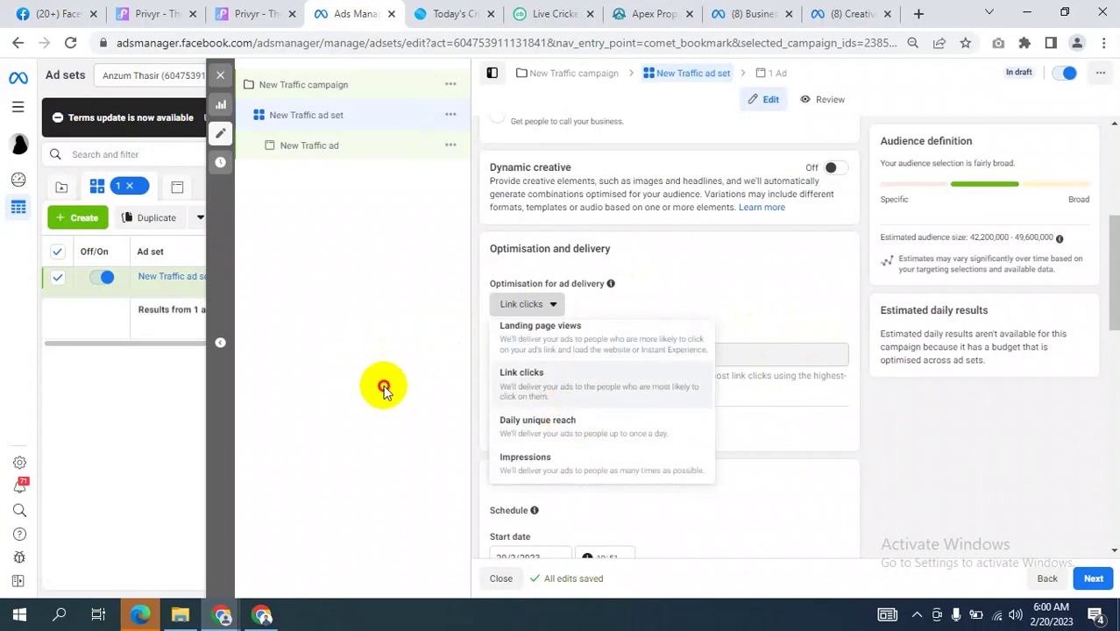
pyautogui.click(383, 385)
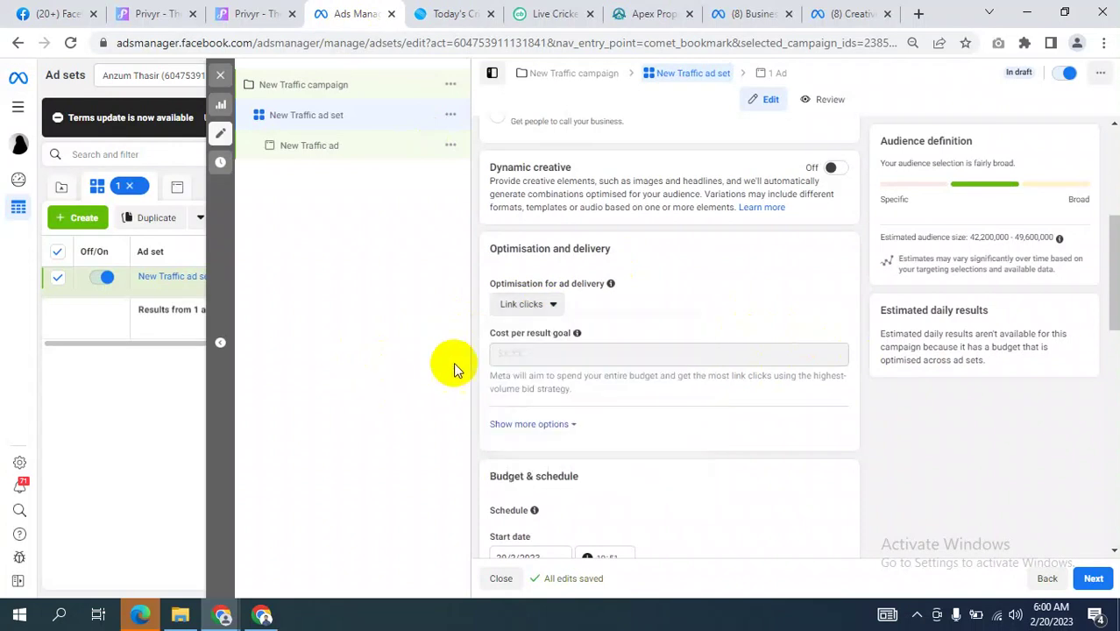
# - Switch to the UY LAB ONLINE DM - 2303 Facebook group and close the Messenger list and the open group chat
pyautogui.click(24, 11)
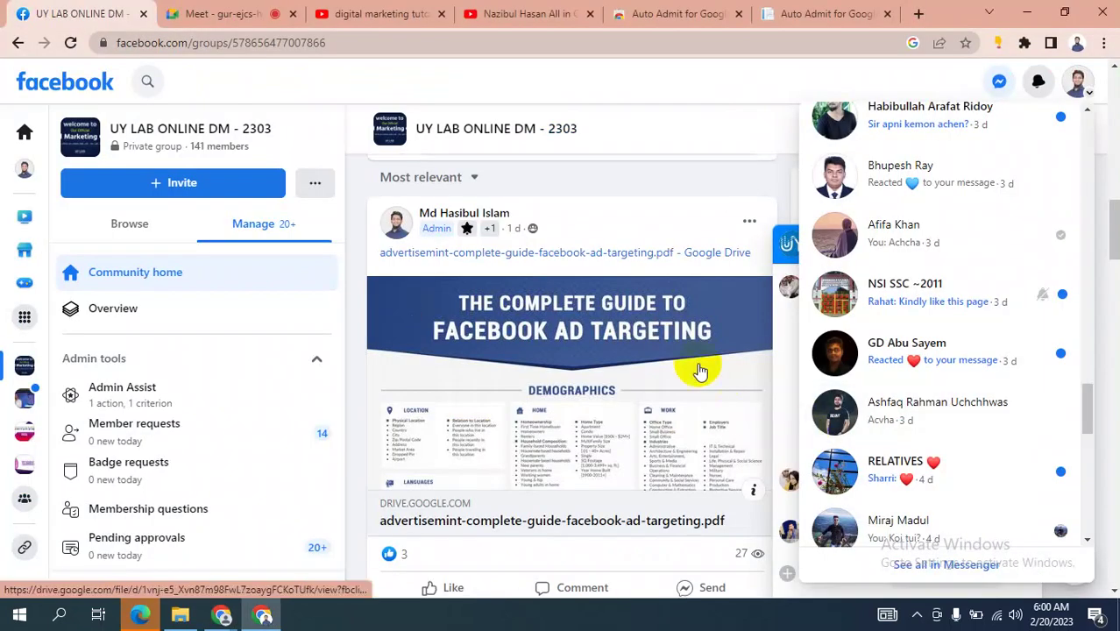
pyautogui.click(740, 92)
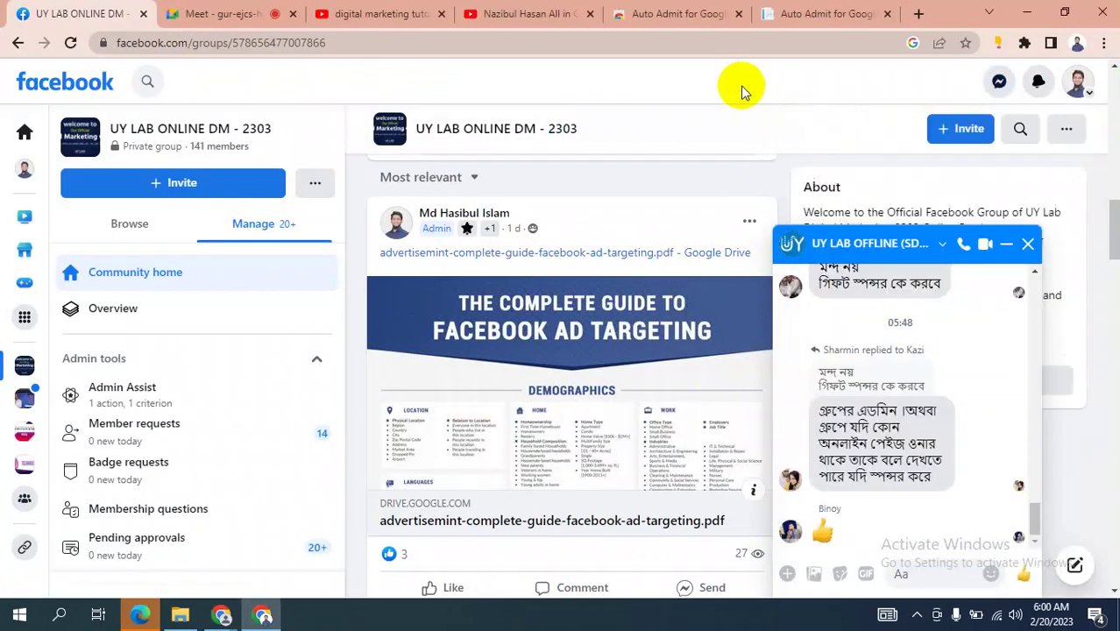
pyautogui.click(1028, 244)
# - Look through the group's recent posts, from the Facebook ad targeting guide PDF to the class link post
pyautogui.scroll(-2, 742, 309)
pyautogui.scroll(3, 743, 309)
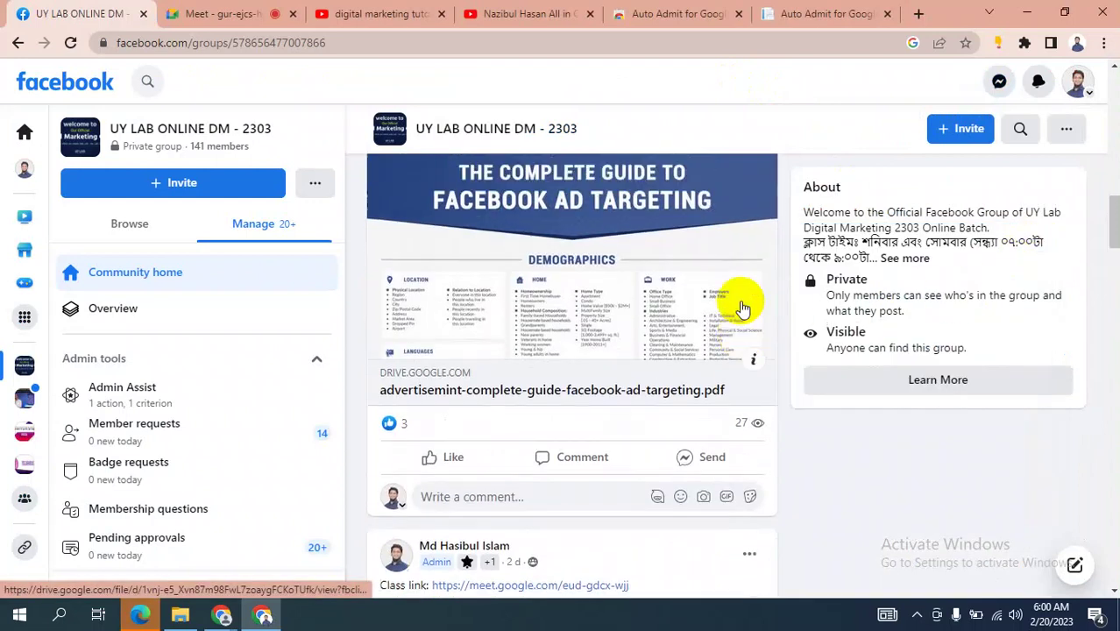
pyautogui.scroll(-3, 743, 308)
pyautogui.scroll(-4, 742, 309)
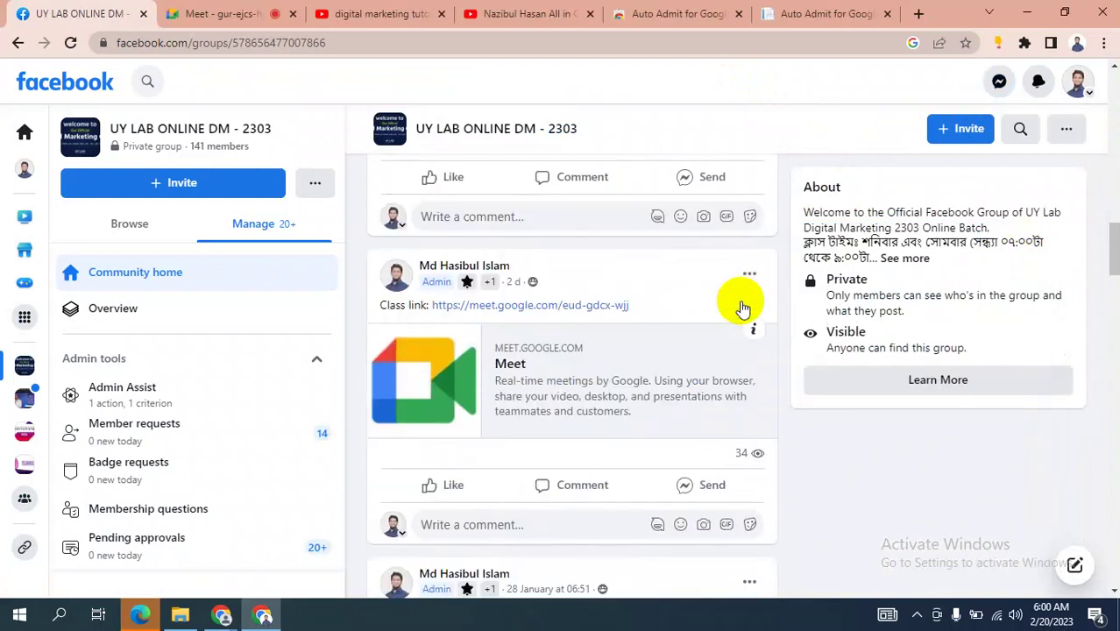
# - Return to the Facebook feed and examine the Privyr sponsored post from its ad text to its Learn more link
pyautogui.hotkey('alt', 'Tab')
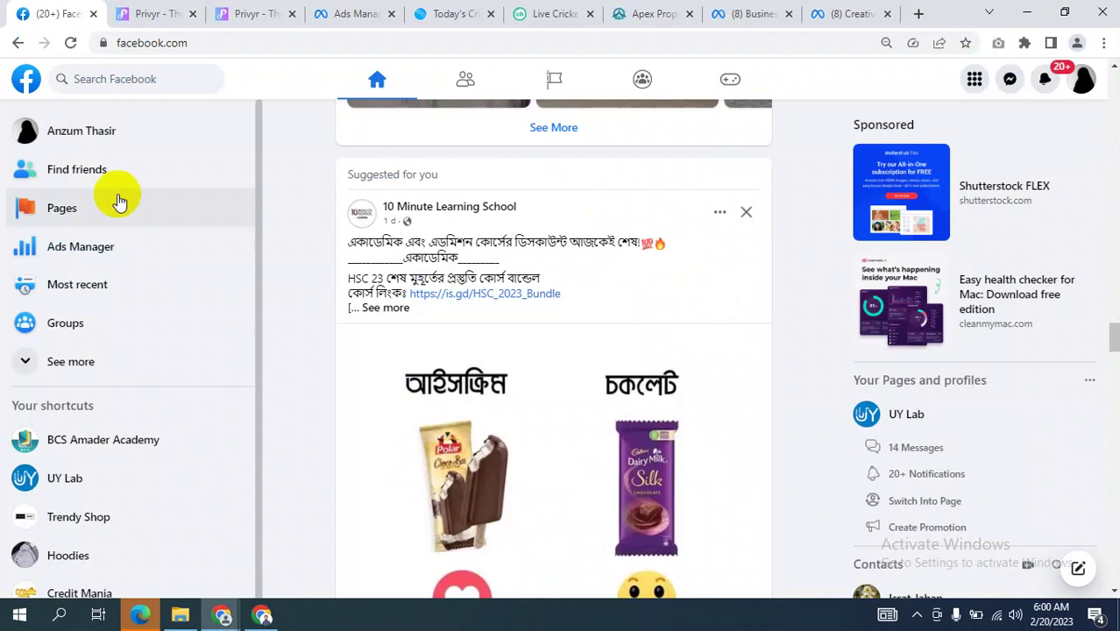
pyautogui.scroll(-5, 585, 416)
pyautogui.scroll(-5, 585, 416)
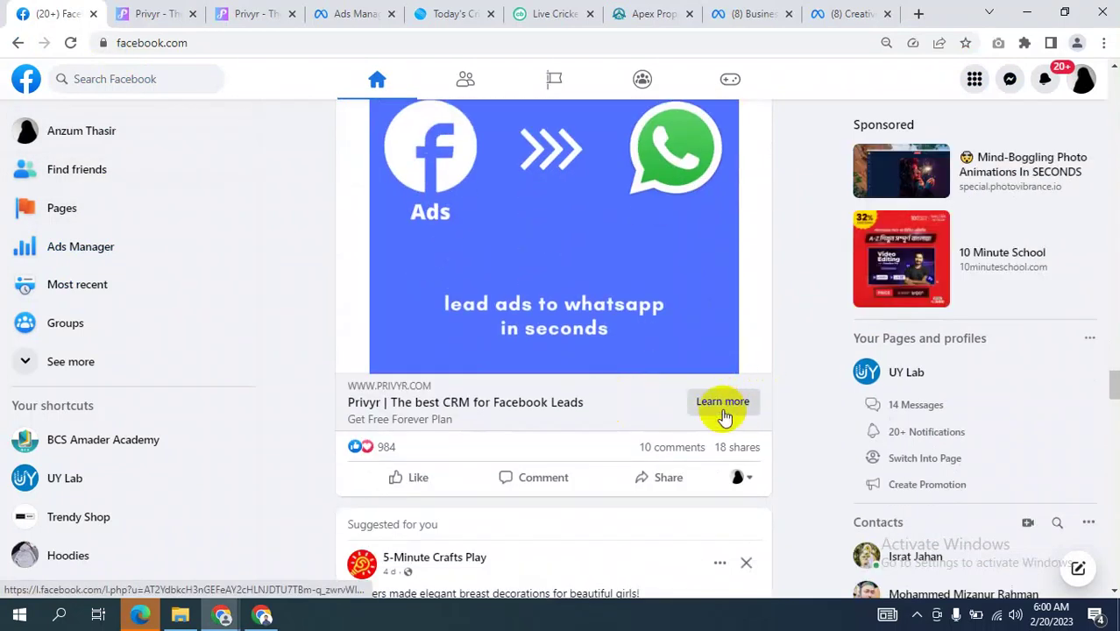
pyautogui.scroll(4, 759, 342)
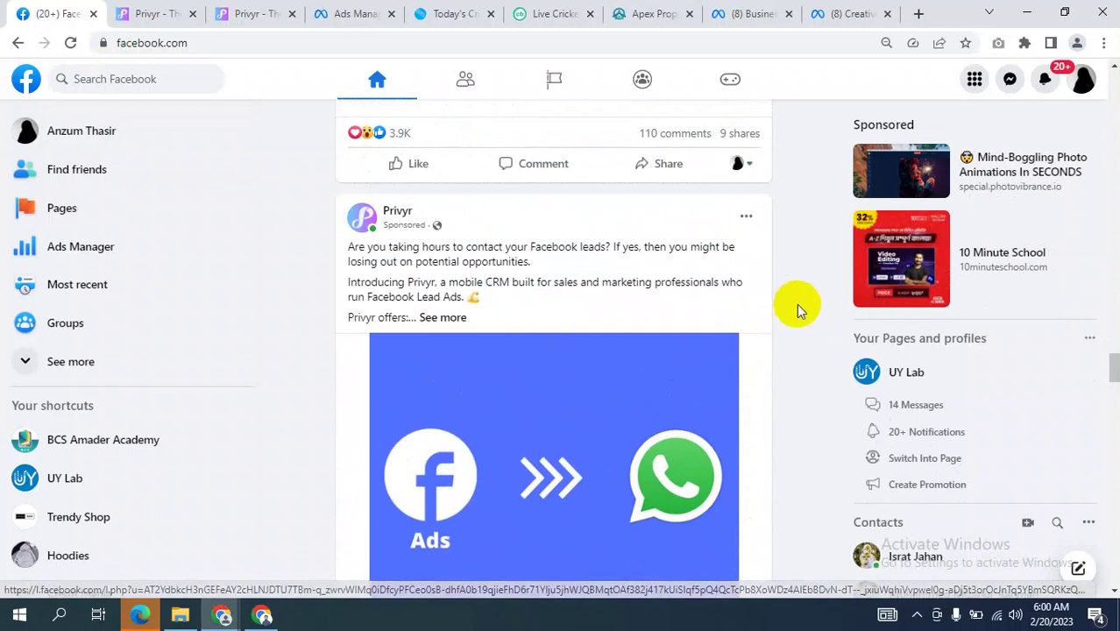
pyautogui.scroll(-1, 800, 298)
pyautogui.scroll(1, 801, 290)
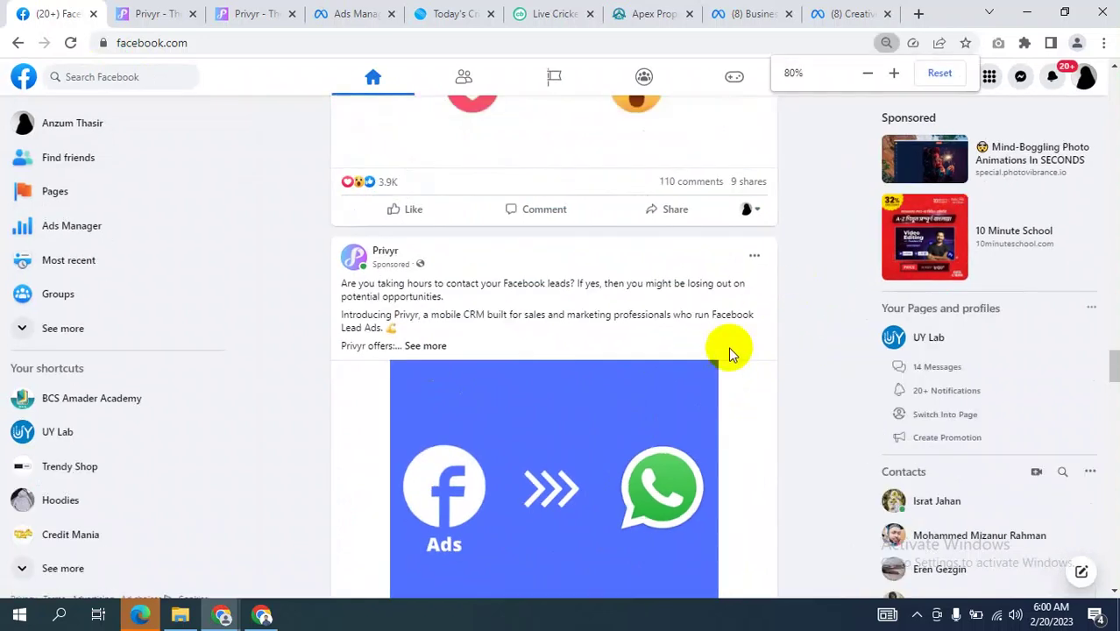
pyautogui.scroll(-4, 730, 350)
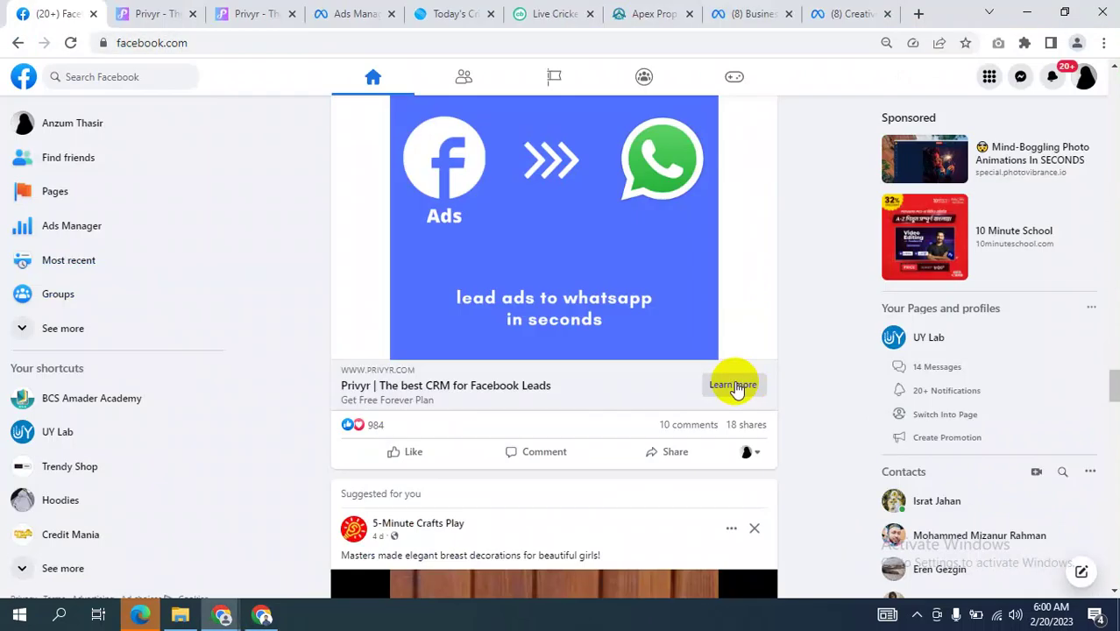
pyautogui.scroll(3, 780, 313)
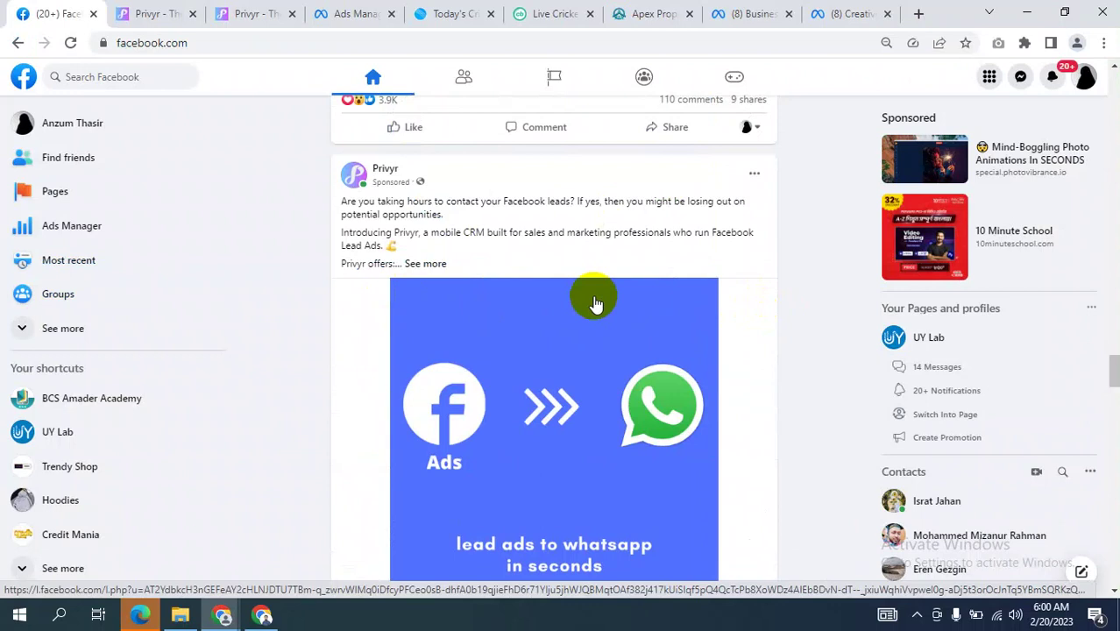
pyautogui.scroll(-2, 596, 307)
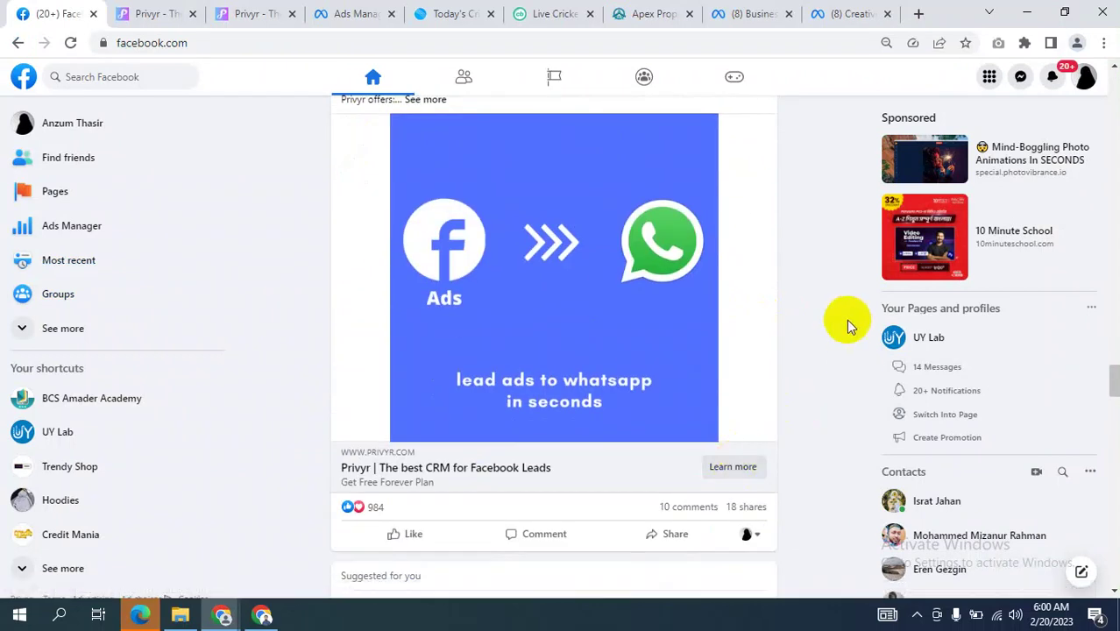
# - Switch to Ads Manager and review the ad set's optimisation options for ad delivery, from Landing page views to Impressions
pyautogui.click(262, 615)
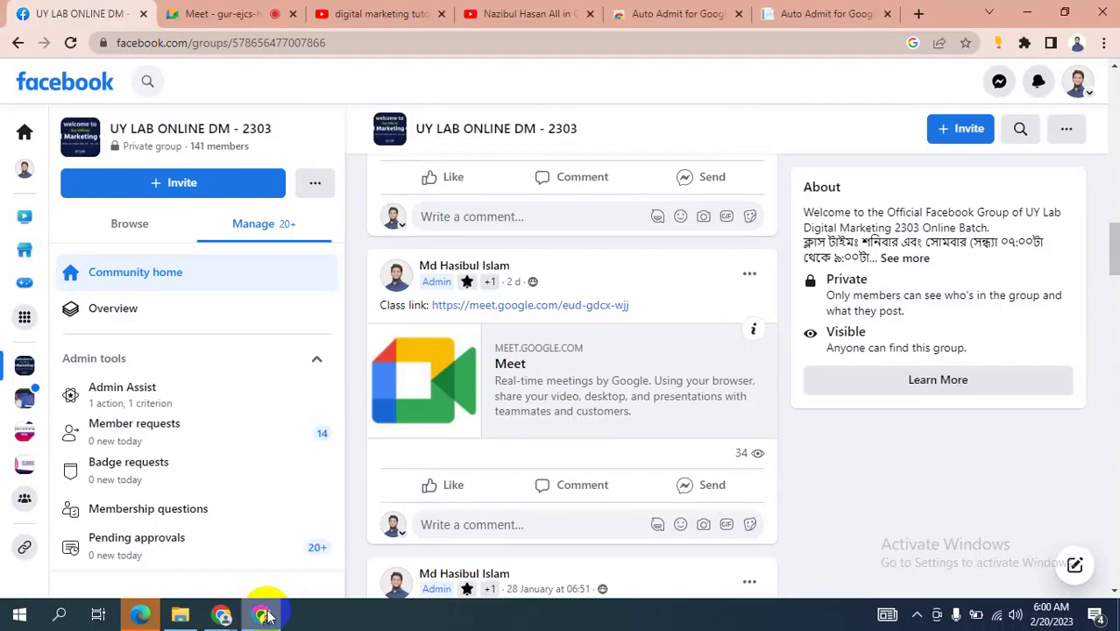
pyautogui.moveTo(220, 614)
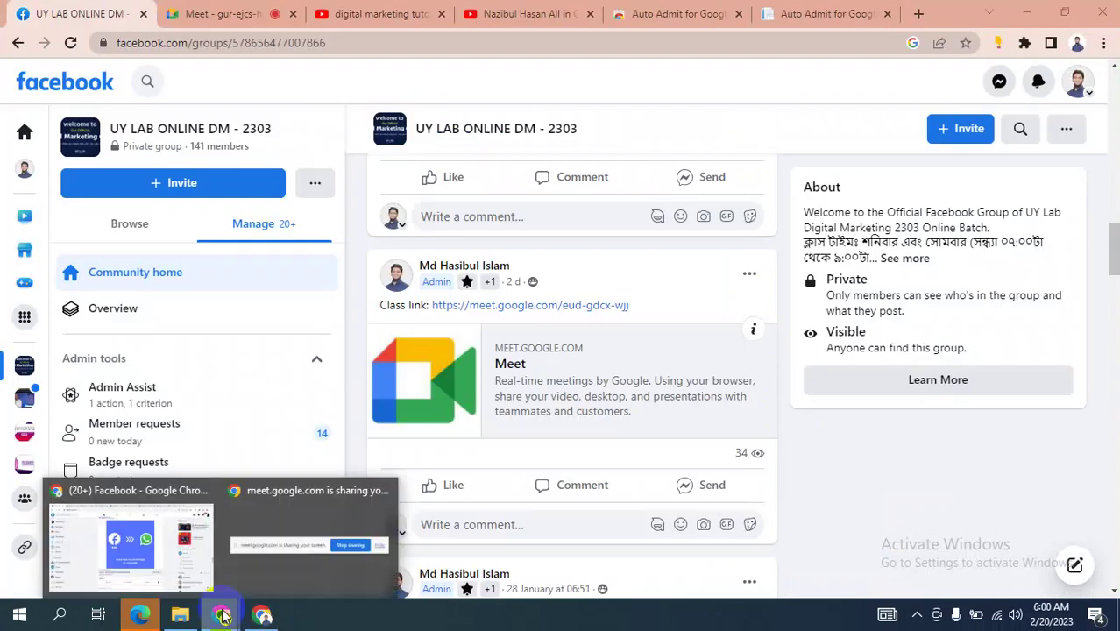
pyautogui.click(141, 539)
pyautogui.click(342, 13)
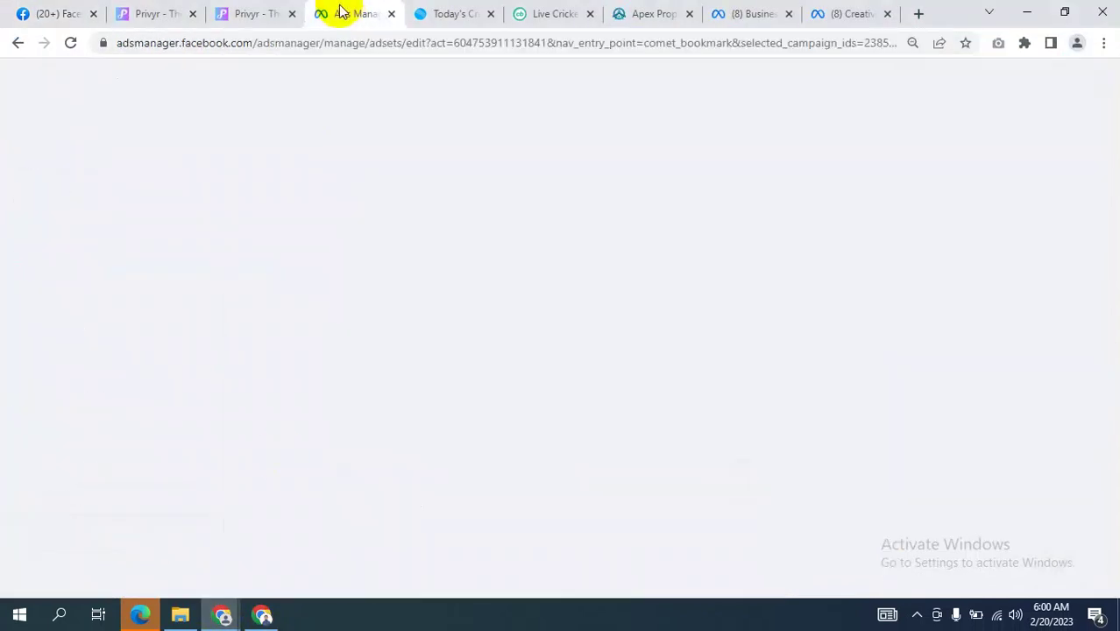
pyautogui.click(543, 305)
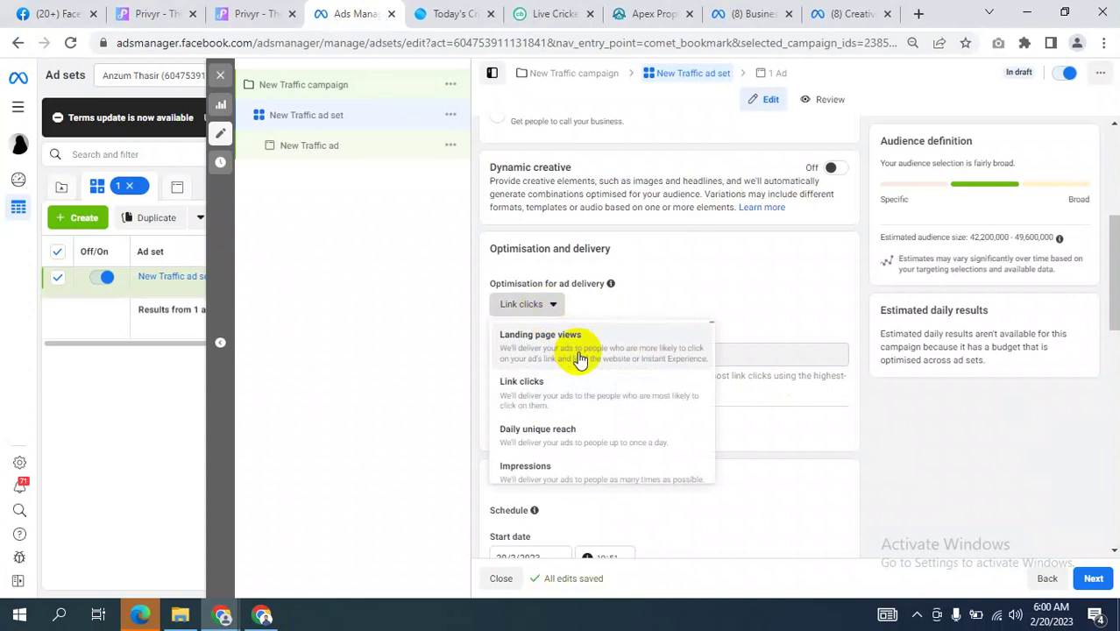
pyautogui.scroll(-1, 575, 417)
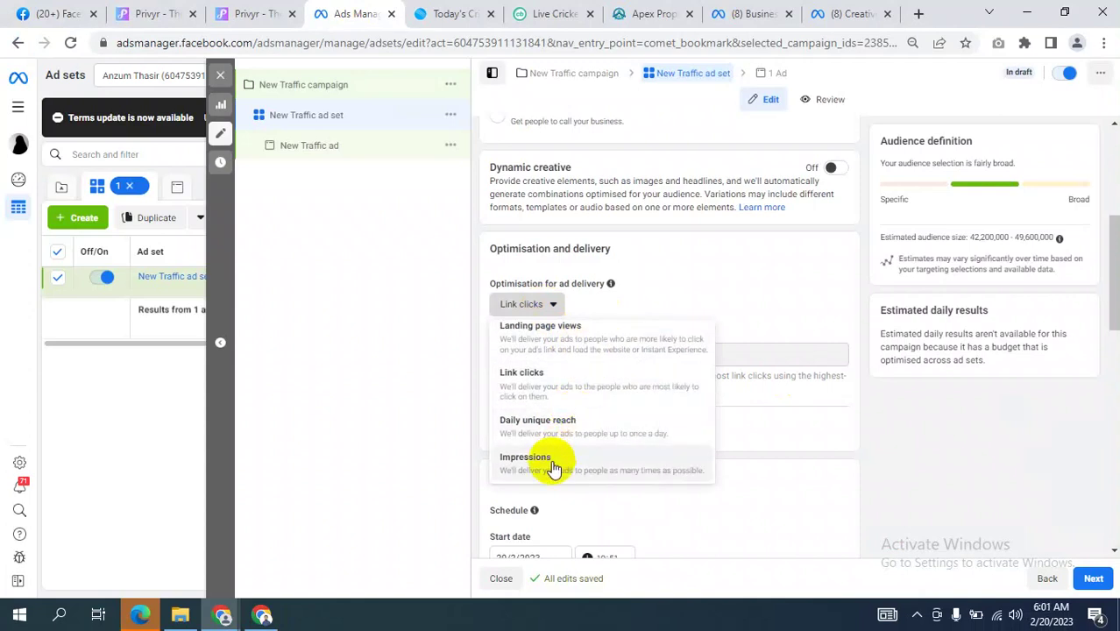
pyautogui.scroll(1, 575, 364)
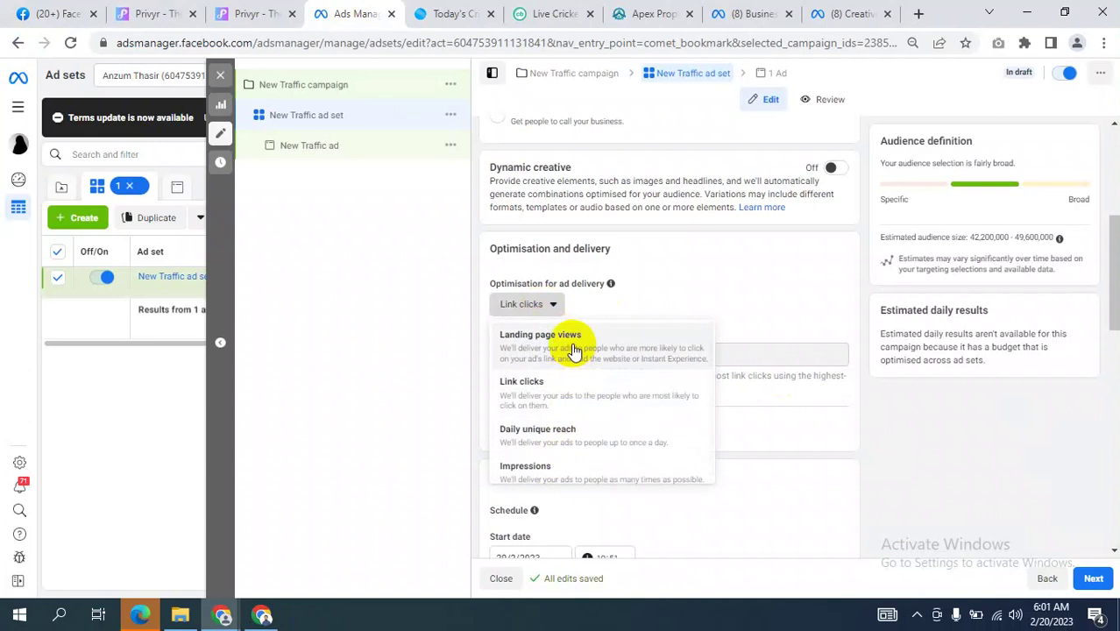
# - Compare the Privyr sponsored post in the feed with its landing page on privyr.com to illustrate landing page views
pyautogui.click(156, 13)
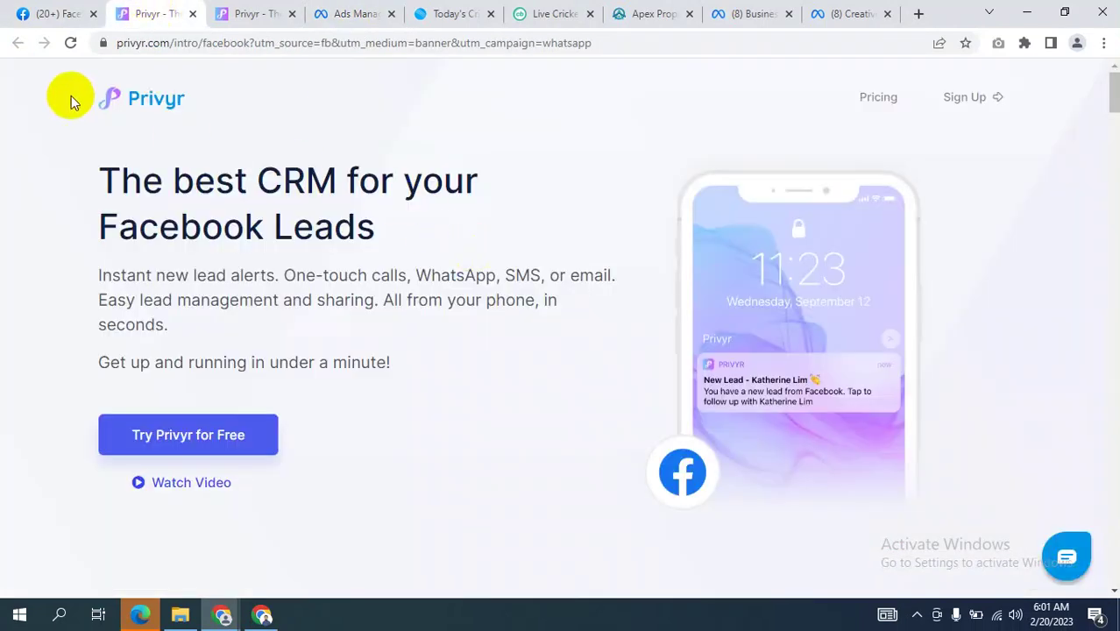
pyautogui.click(44, 13)
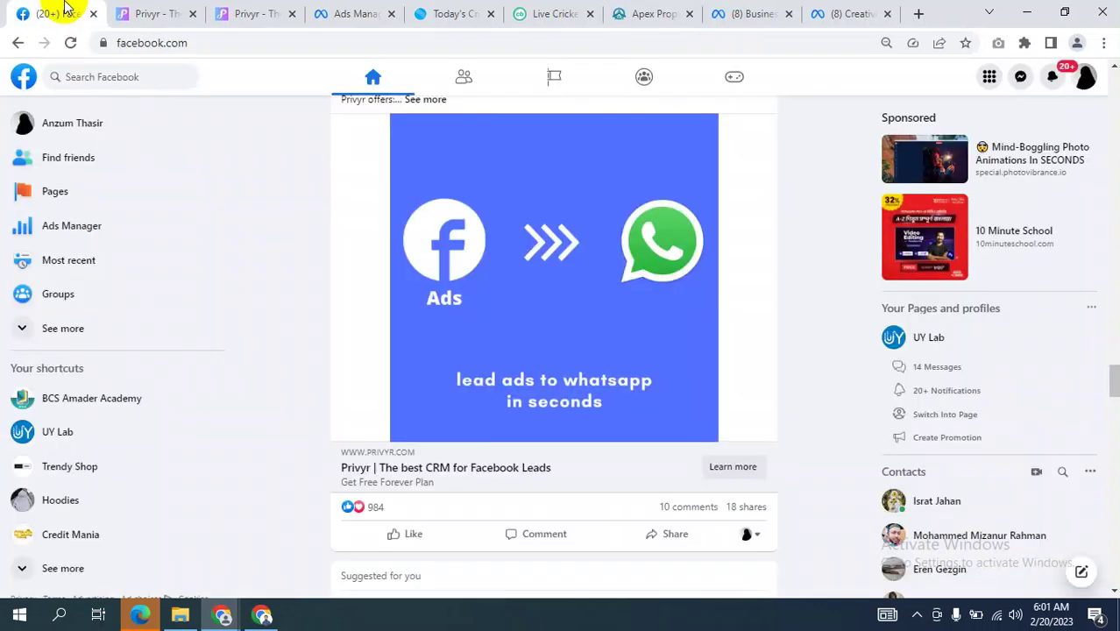
pyautogui.click(151, 9)
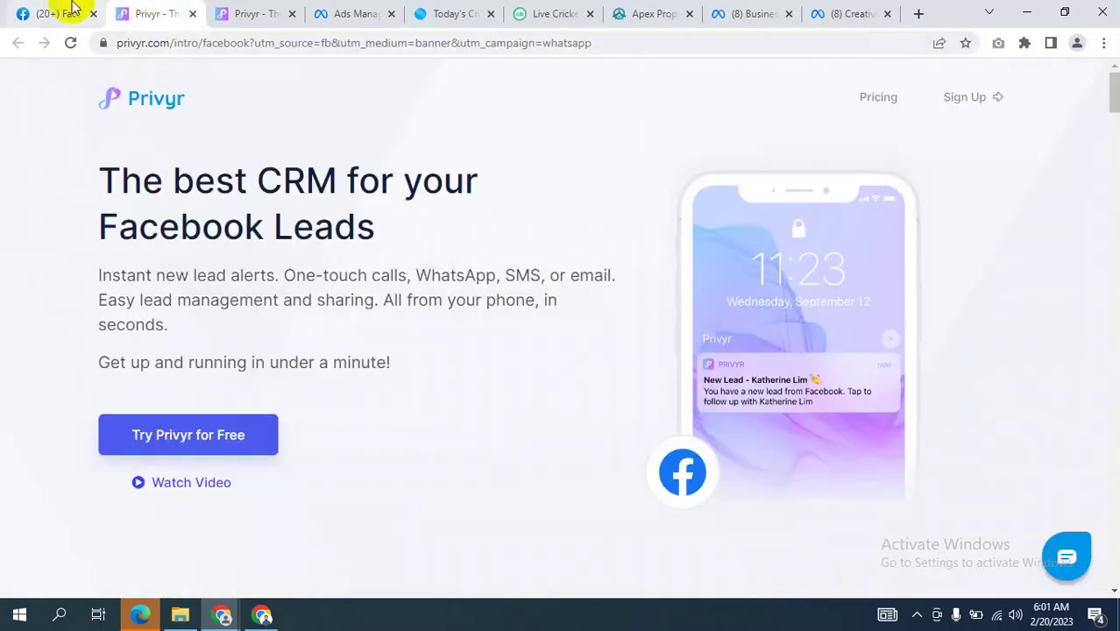
pyautogui.click(44, 13)
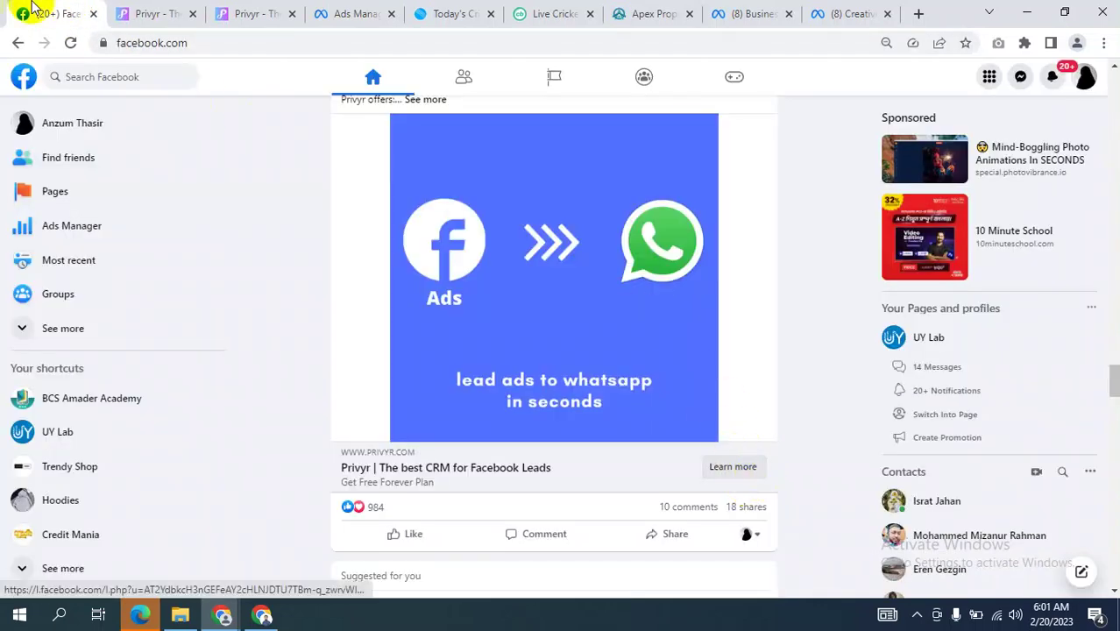
pyautogui.click(150, 13)
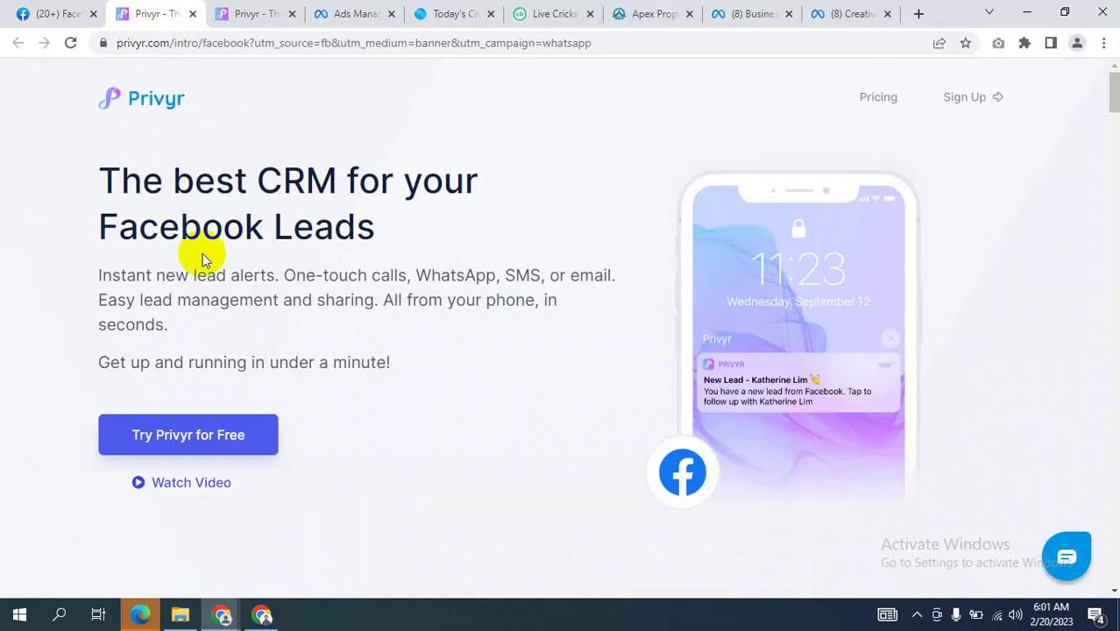
pyautogui.scroll(-2, 513, 344)
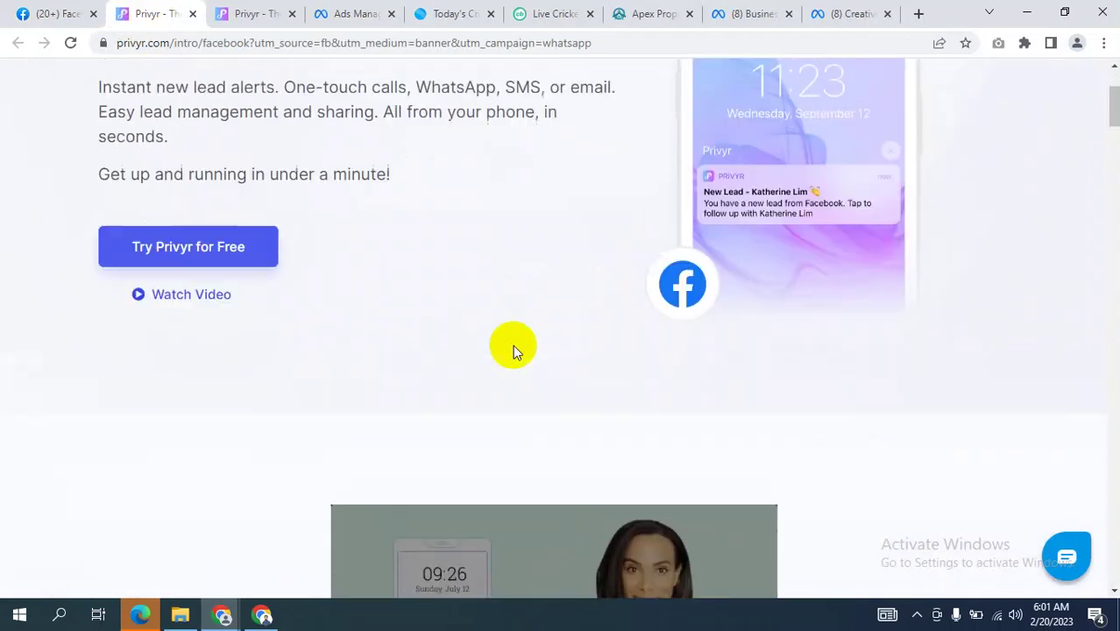
pyautogui.scroll(2, 513, 344)
# - Switch to the Google Meet call and check the class participants
pyautogui.click(260, 616)
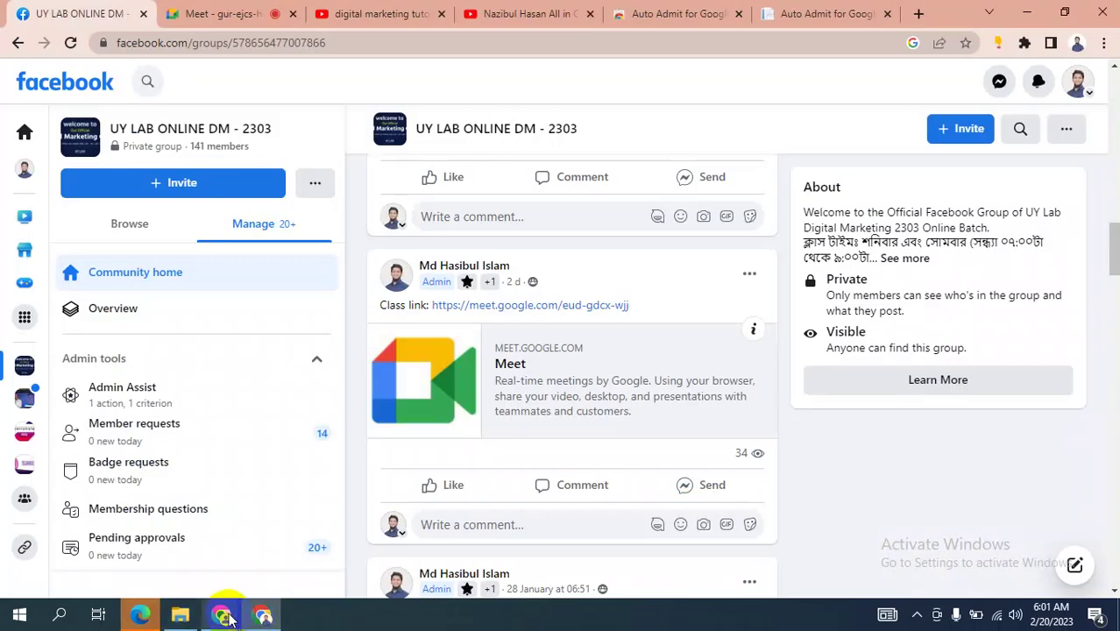
pyautogui.moveTo(221, 617)
pyautogui.click(167, 561)
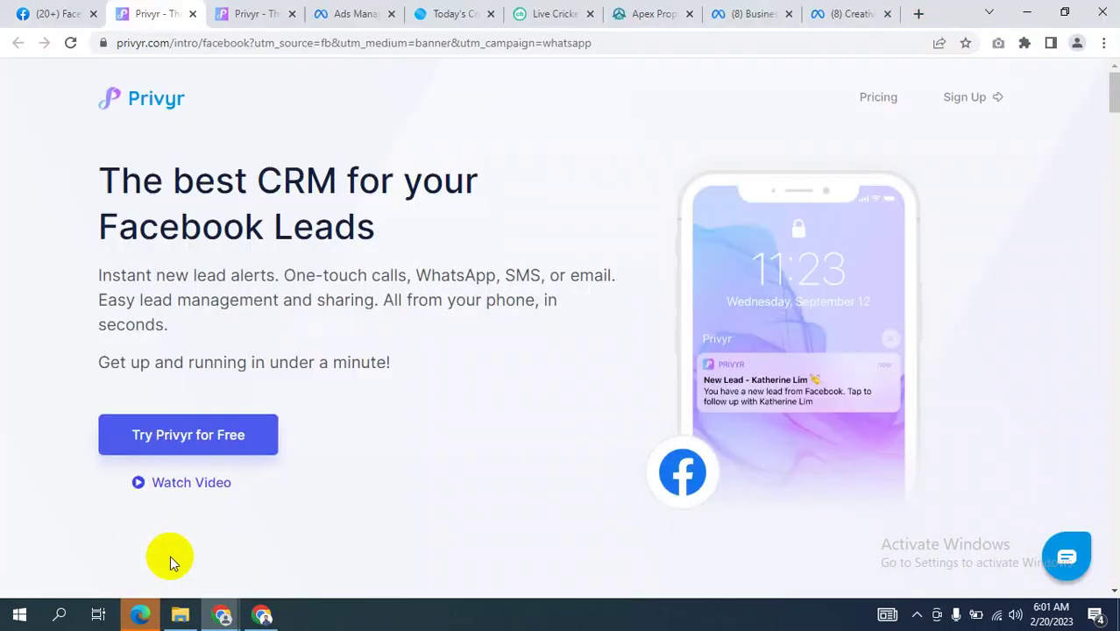
pyautogui.click(260, 616)
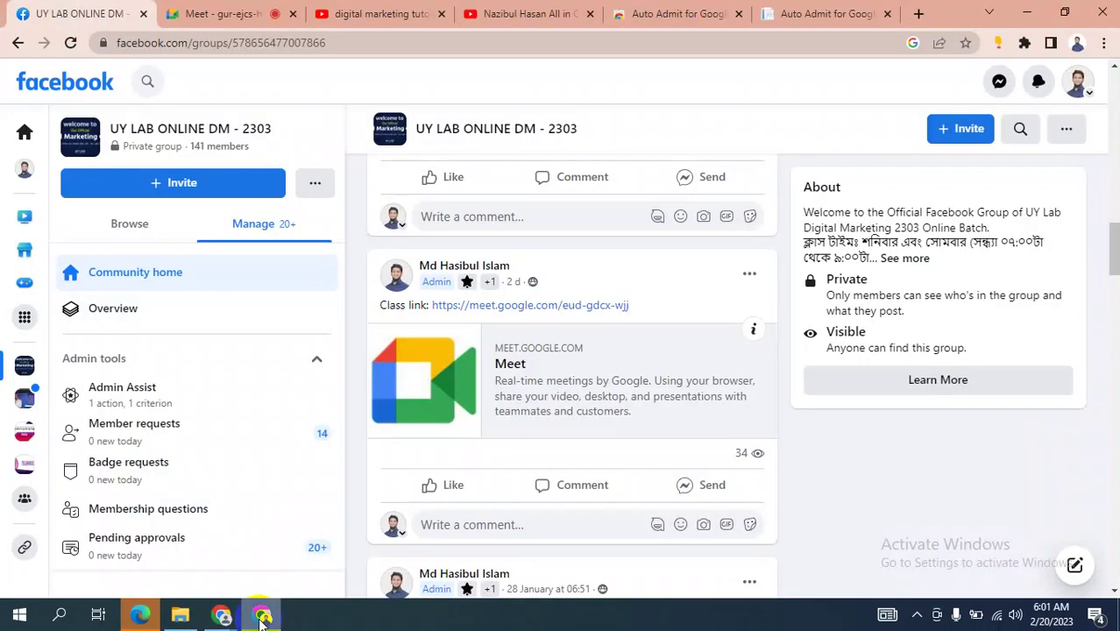
pyautogui.click(217, 13)
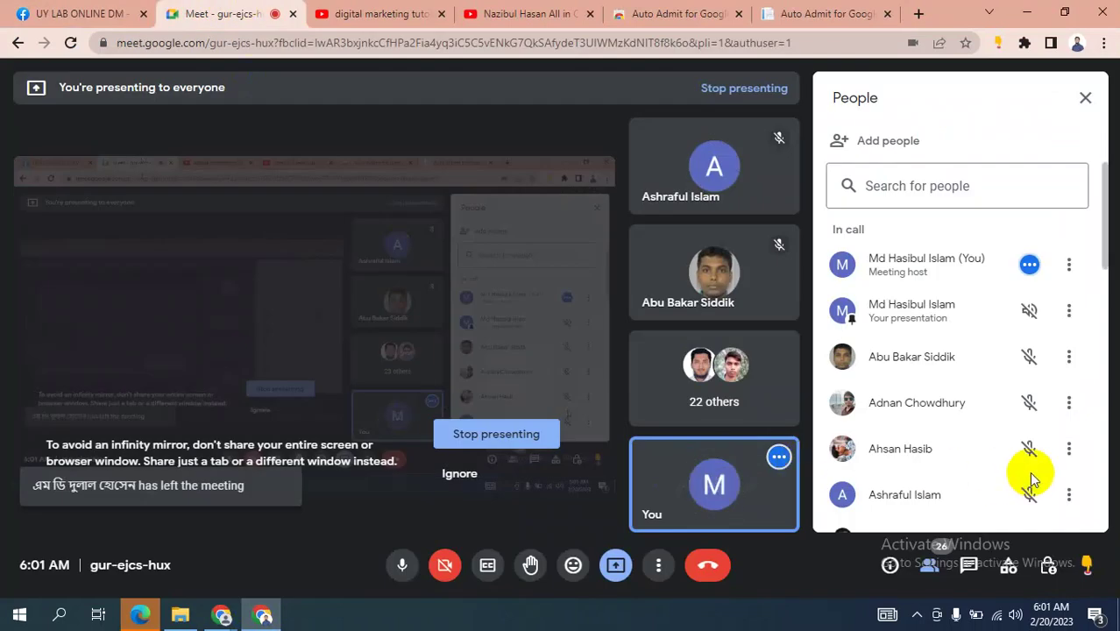
# - Go back to the Privyr sponsored post in the Facebook feed and dismiss the Google Meet presenting notification
pyautogui.hotkey('alt', 'Tab')
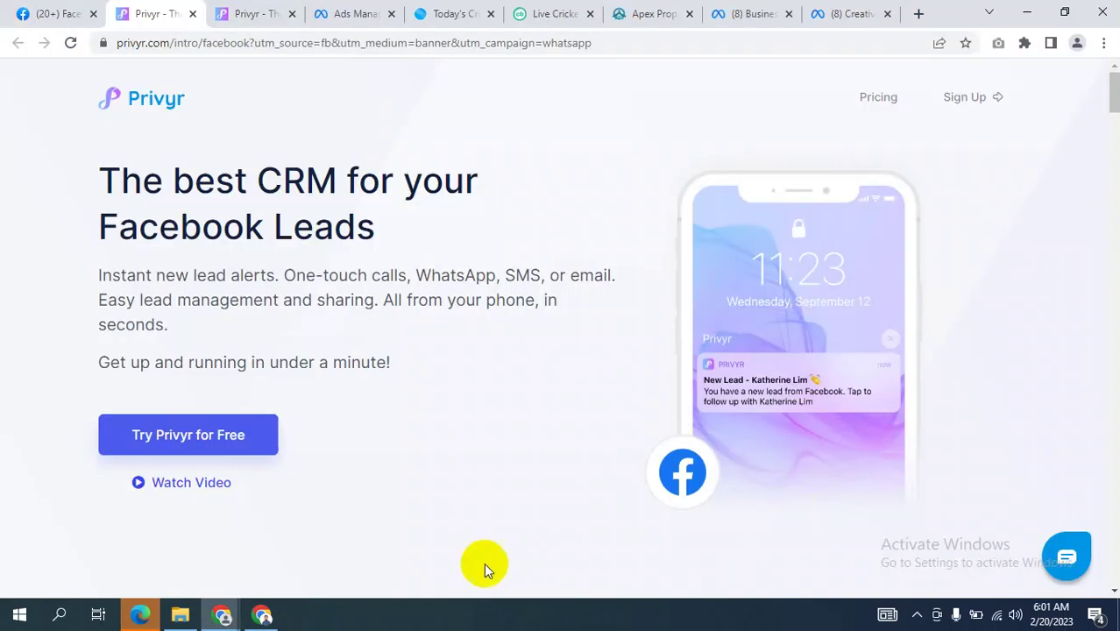
pyautogui.click(45, 8)
pyautogui.scroll(2, 570, 408)
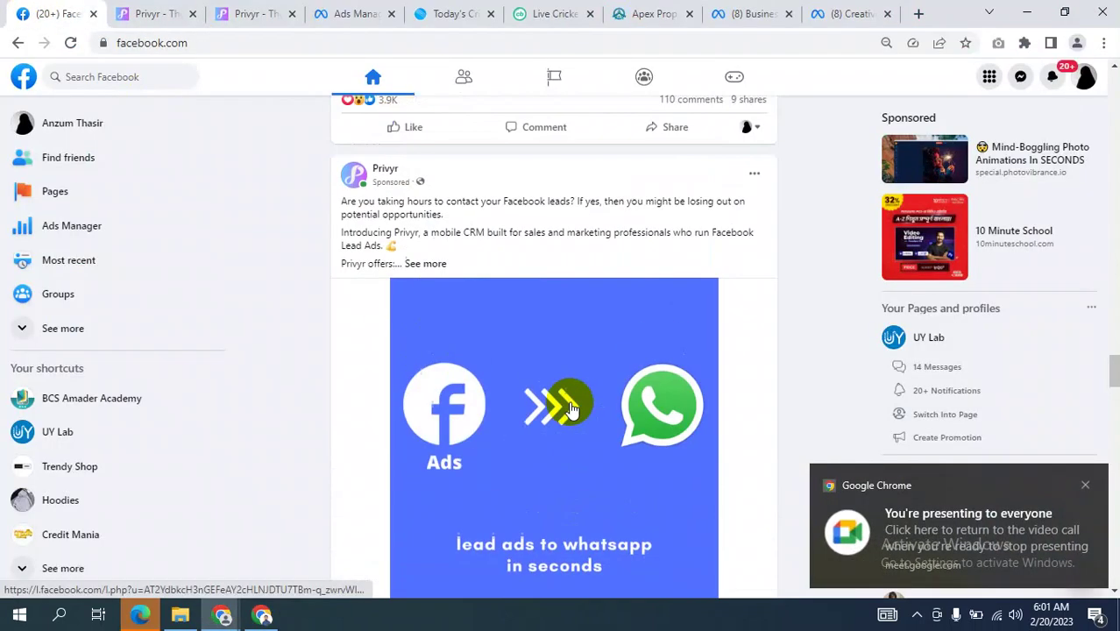
pyautogui.click(1085, 485)
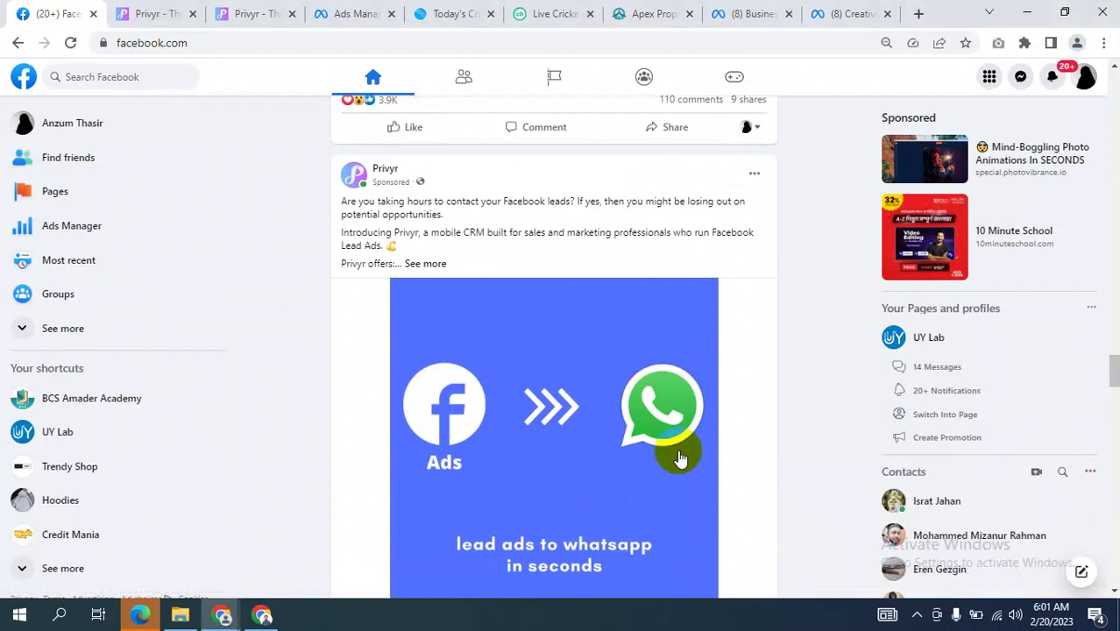
# - Point out the Learn more link on the Privyr sponsored post and show the landing page it leads to
pyautogui.scroll(-2, 680, 454)
pyautogui.hotkey('ctrl', '-')
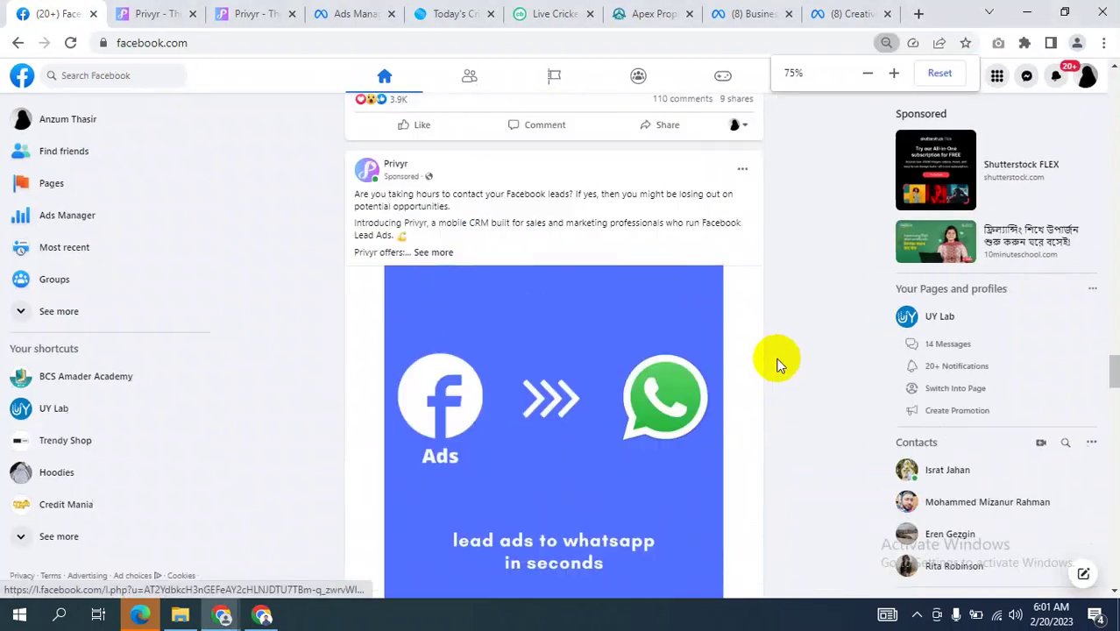
pyautogui.scroll(-3, 779, 364)
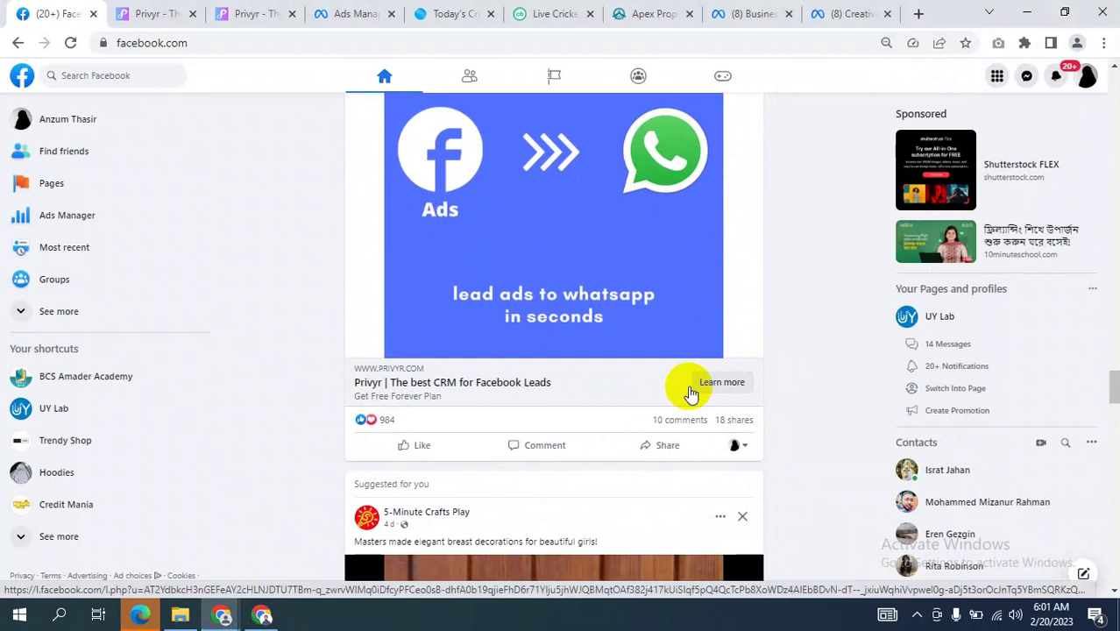
pyautogui.click(145, 10)
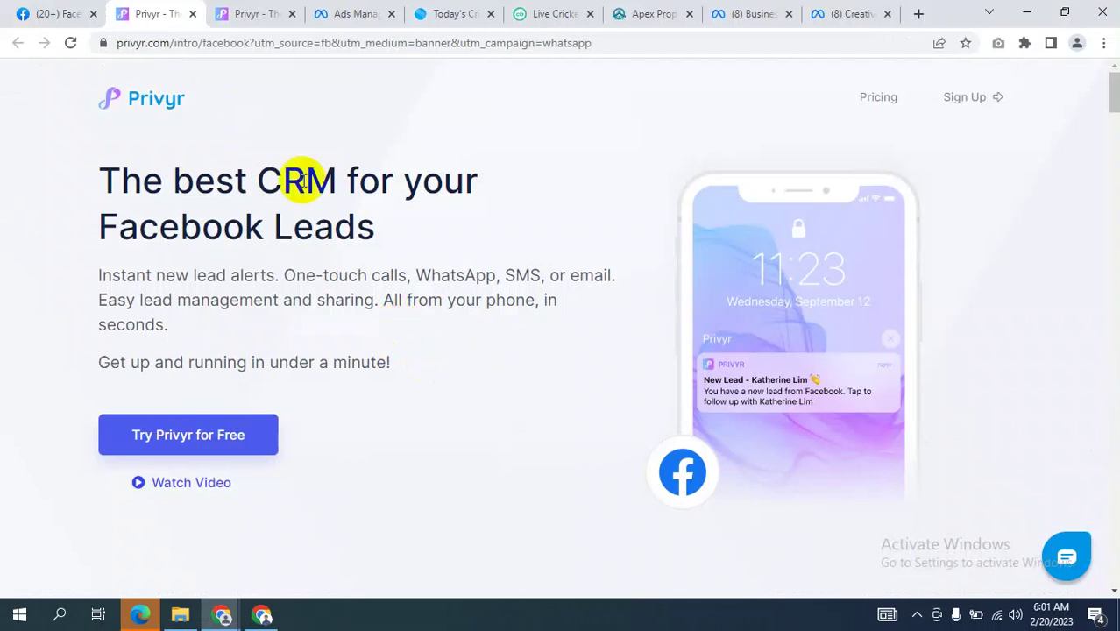
# - Review the delivery optimisation options of the New Traffic ad set in Ads Manager, and return to the Privyr landing page
pyautogui.click(343, 13)
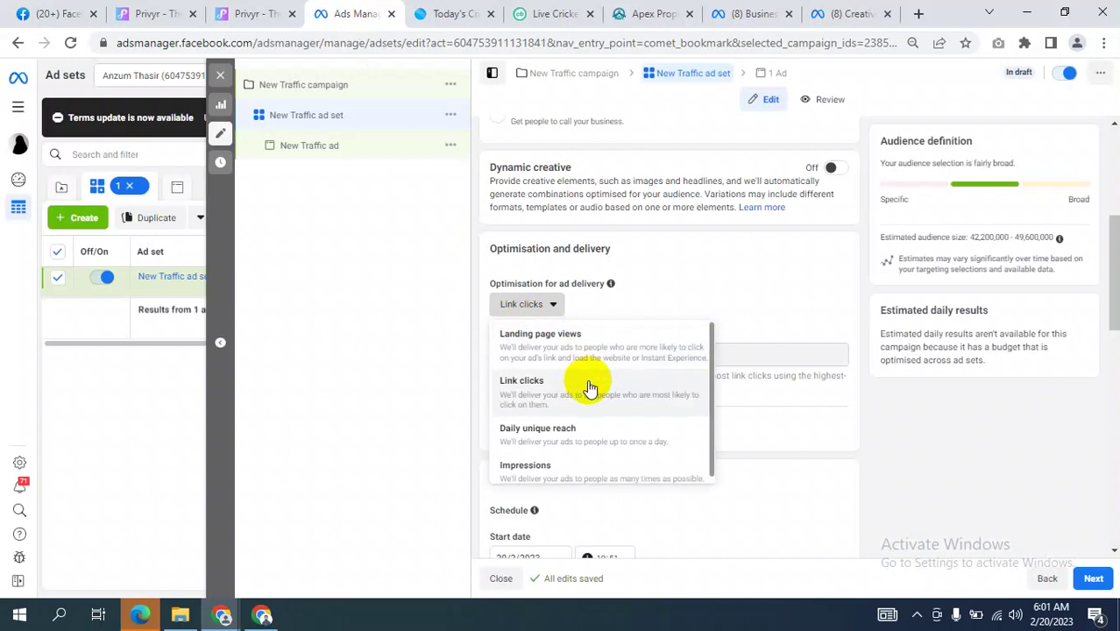
pyautogui.scroll(-1, 561, 404)
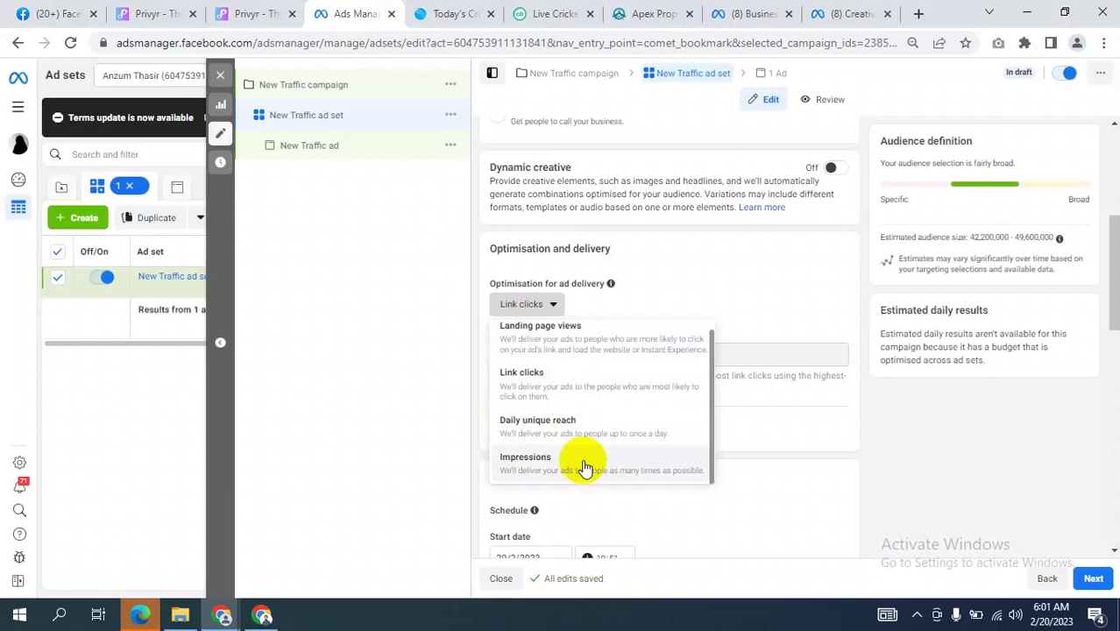
pyautogui.click(155, 10)
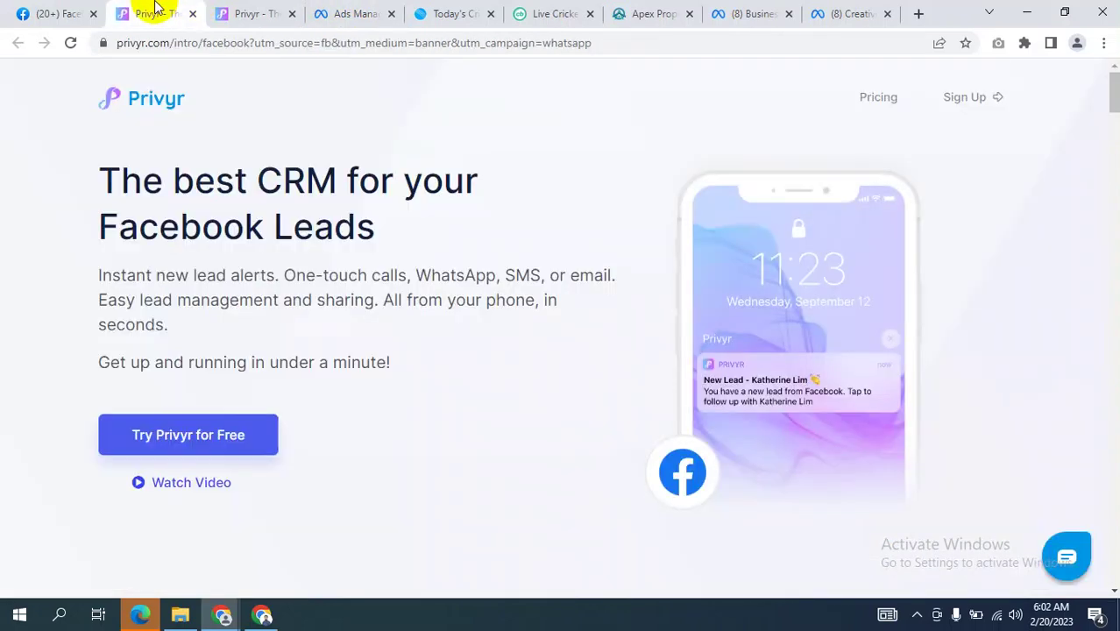
# - Examine the sponsored Privyr post in the Facebook feed, open its linked website and return to the feed
pyautogui.click(43, 12)
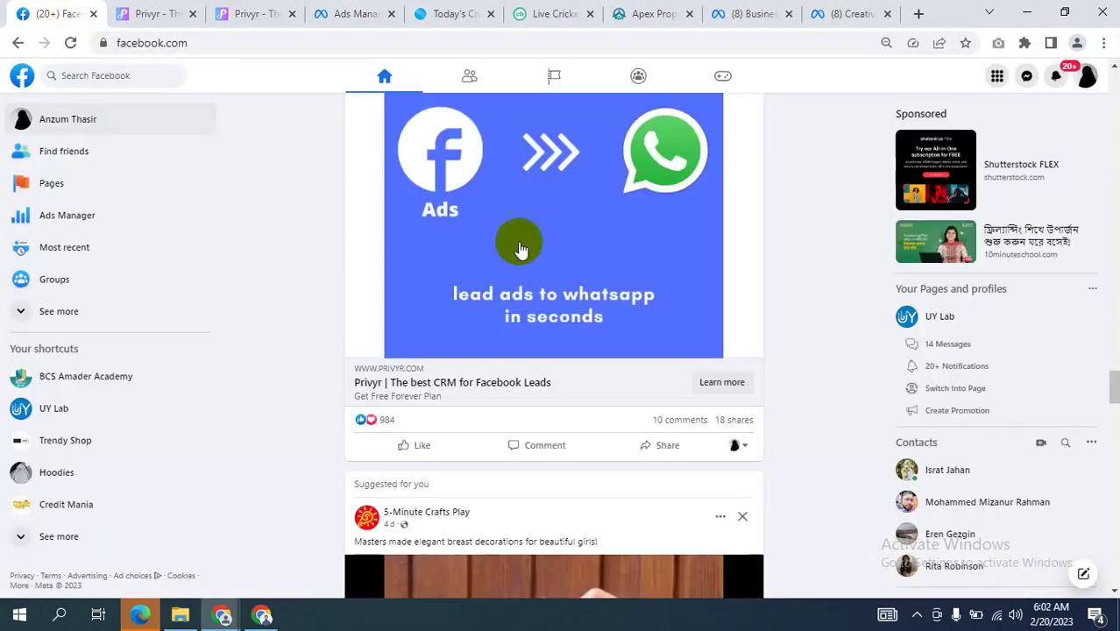
pyautogui.scroll(3, 666, 271)
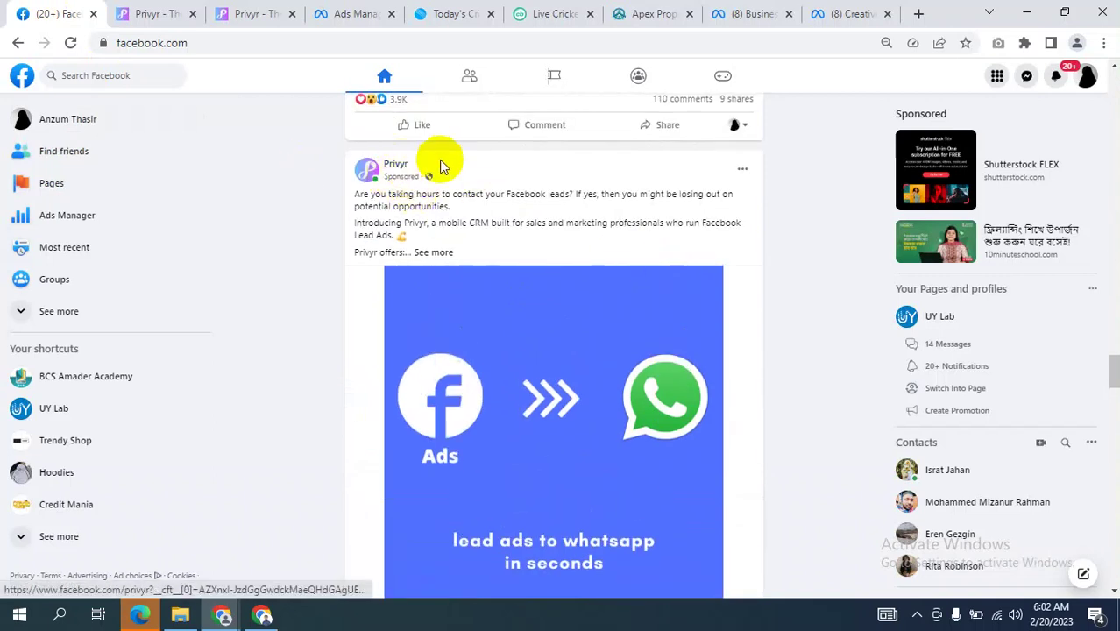
pyautogui.doubleClick(390, 163)
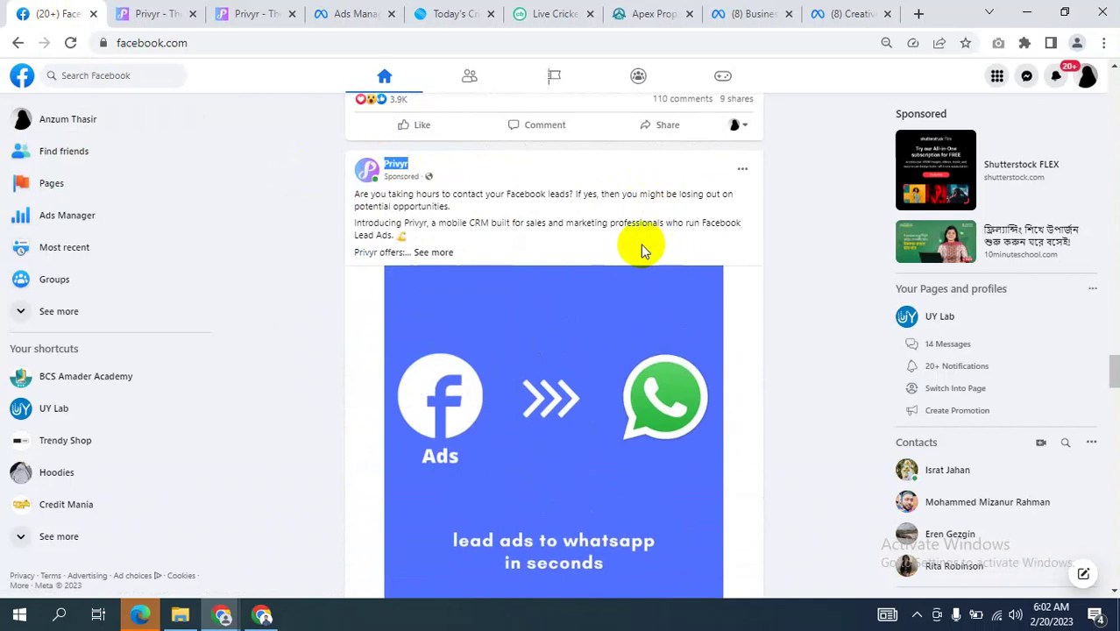
pyautogui.scroll(-3, 641, 245)
pyautogui.scroll(3, 641, 245)
pyautogui.click(424, 165)
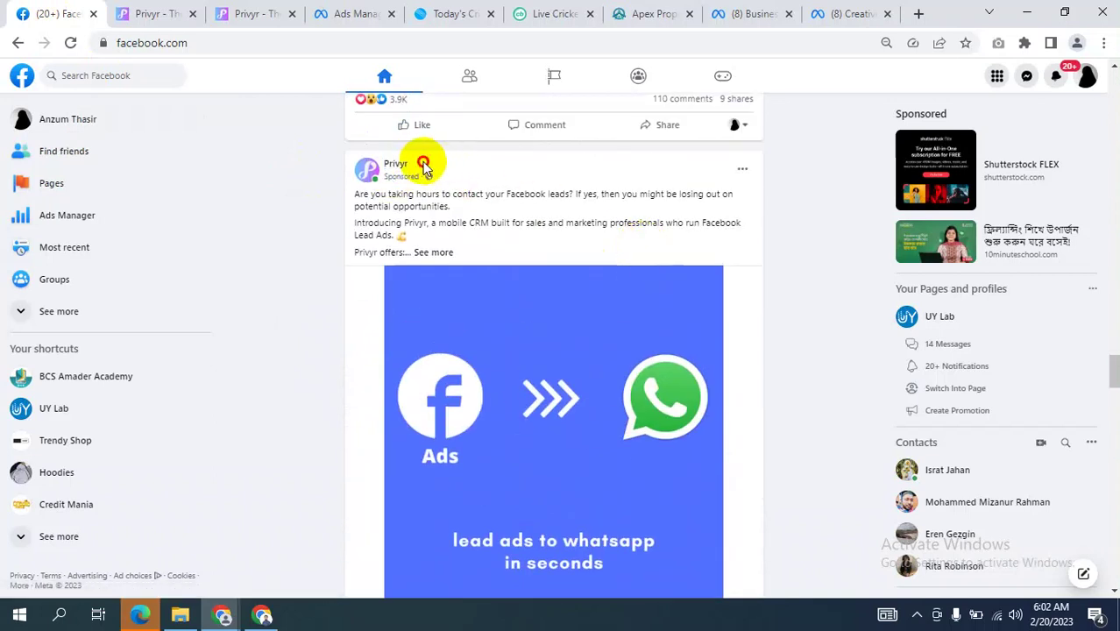
pyautogui.scroll(-3, 619, 305)
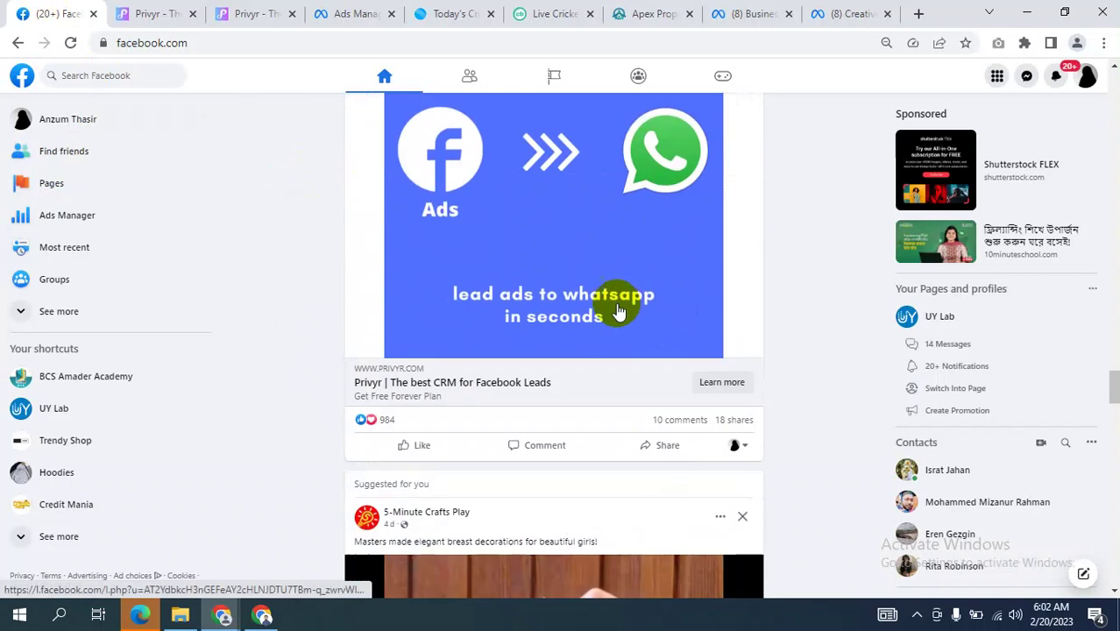
pyautogui.click(733, 384)
pyautogui.click(48, 12)
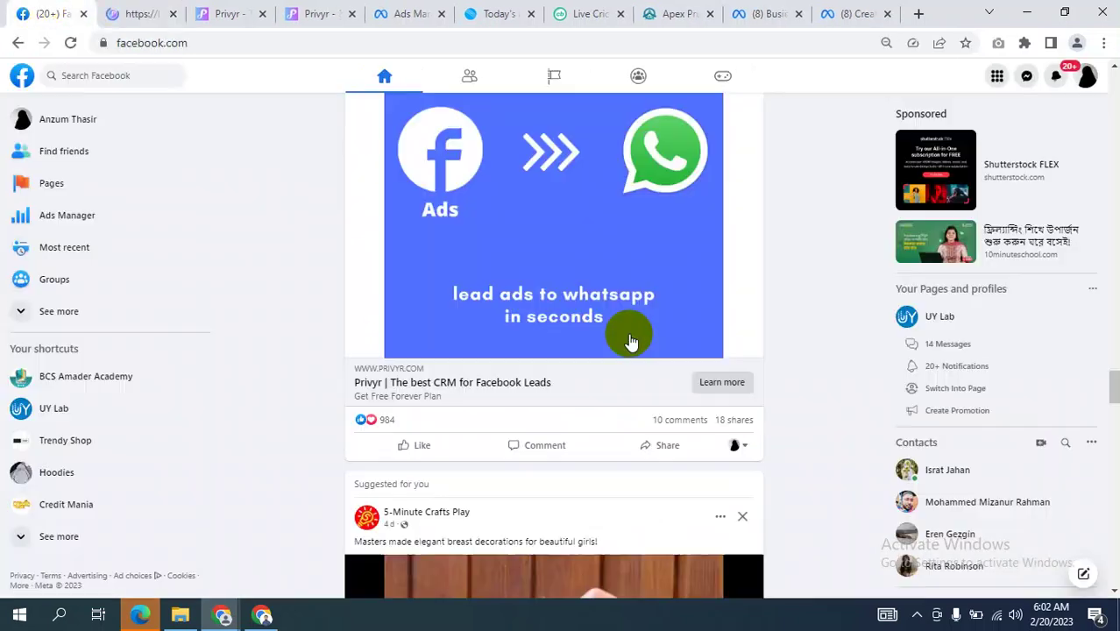
# - Expand the full text of the sponsored Privyr post and read through the ad from its copy to its link
pyautogui.scroll(3, 675, 344)
pyautogui.scroll(2, 583, 289)
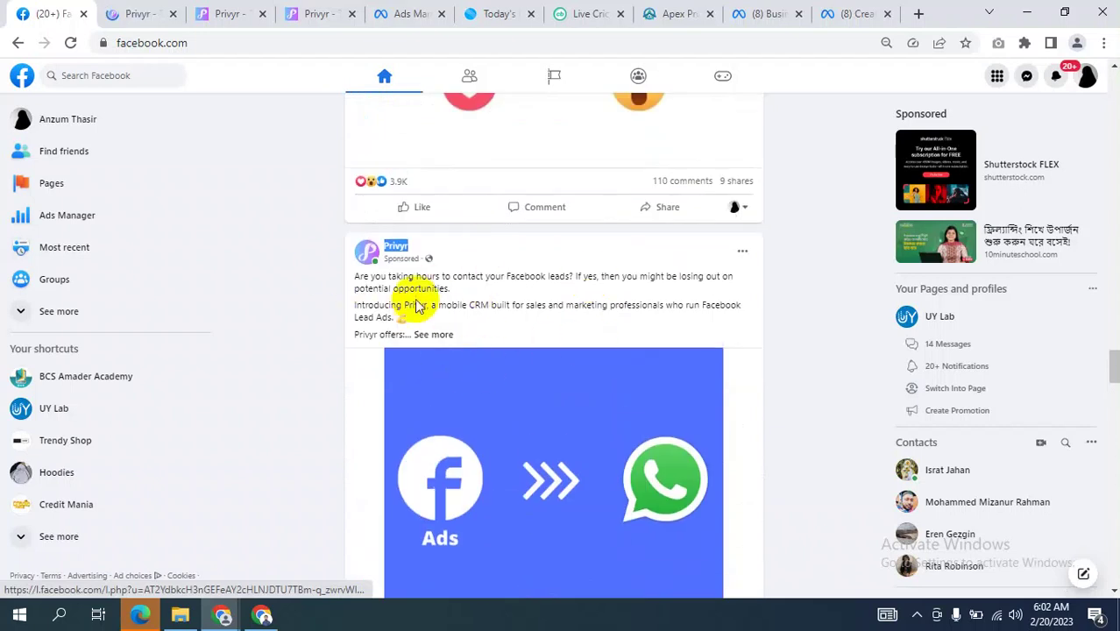
pyautogui.click(439, 337)
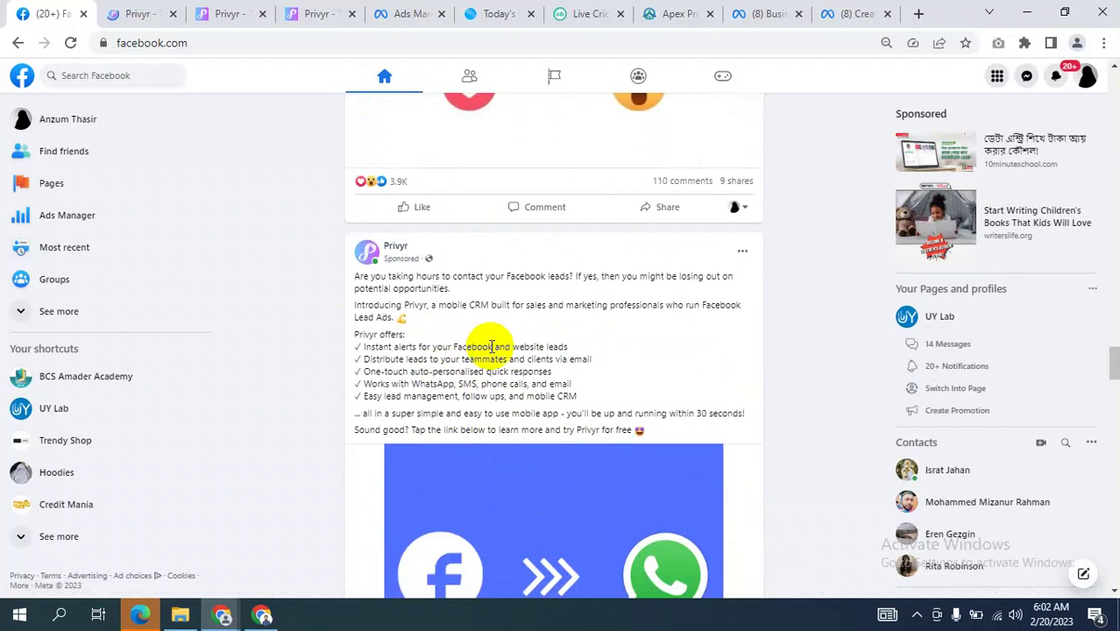
pyautogui.scroll(-2, 513, 343)
pyautogui.scroll(-3, 575, 313)
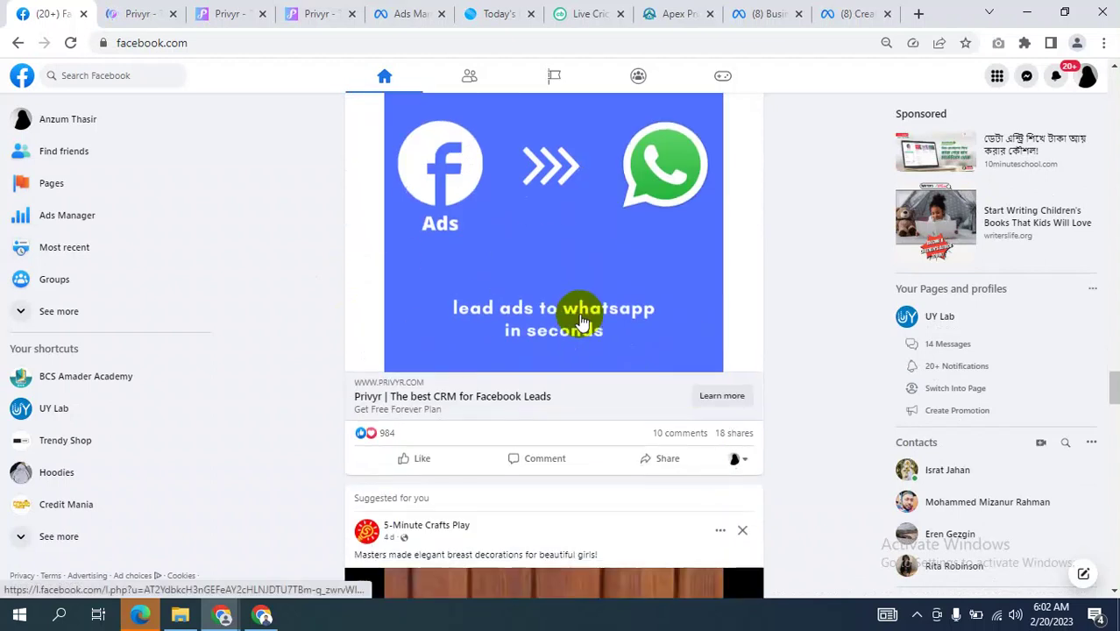
pyautogui.scroll(2, 581, 323)
pyautogui.scroll(2, 582, 323)
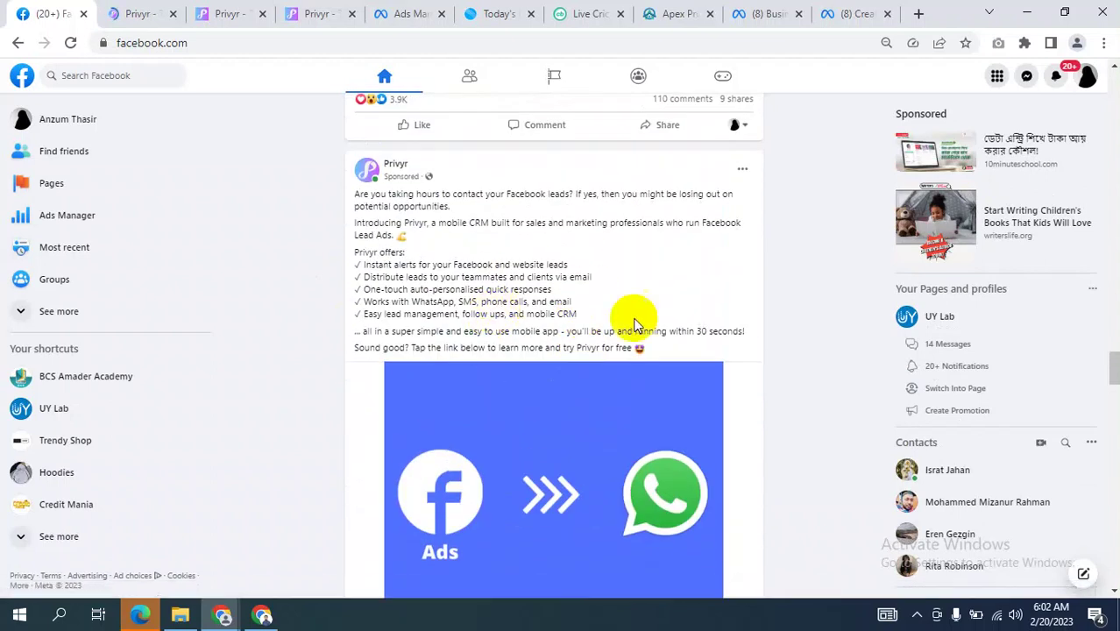
pyautogui.scroll(-3, 630, 317)
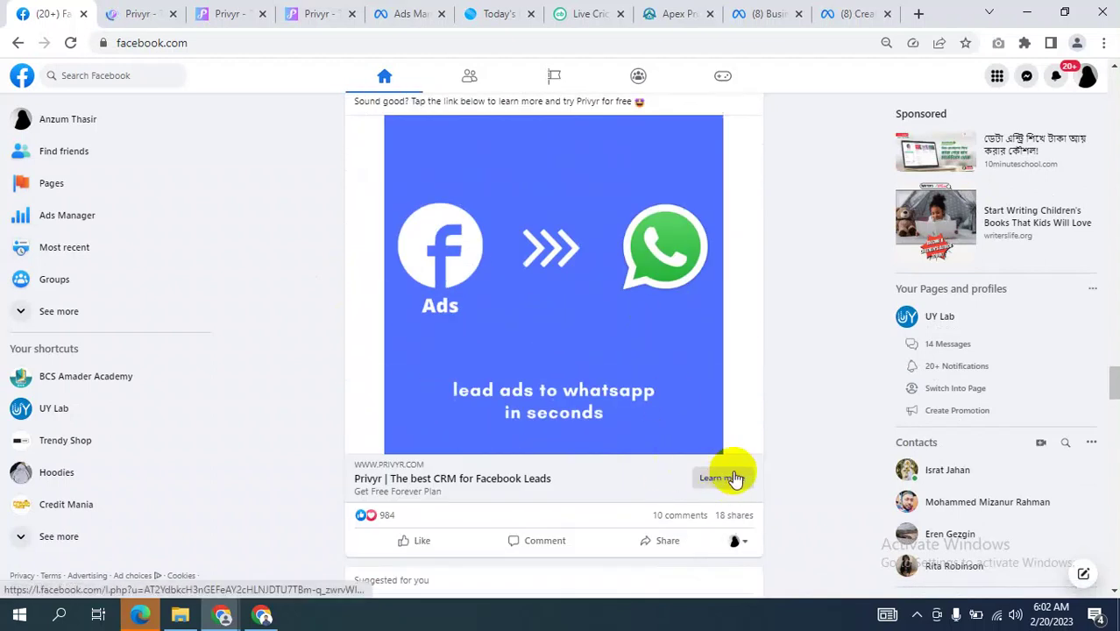
# - Open the Privyr ad's website again, recheck the post in the feed and view the loaded landing page
pyautogui.click(704, 487)
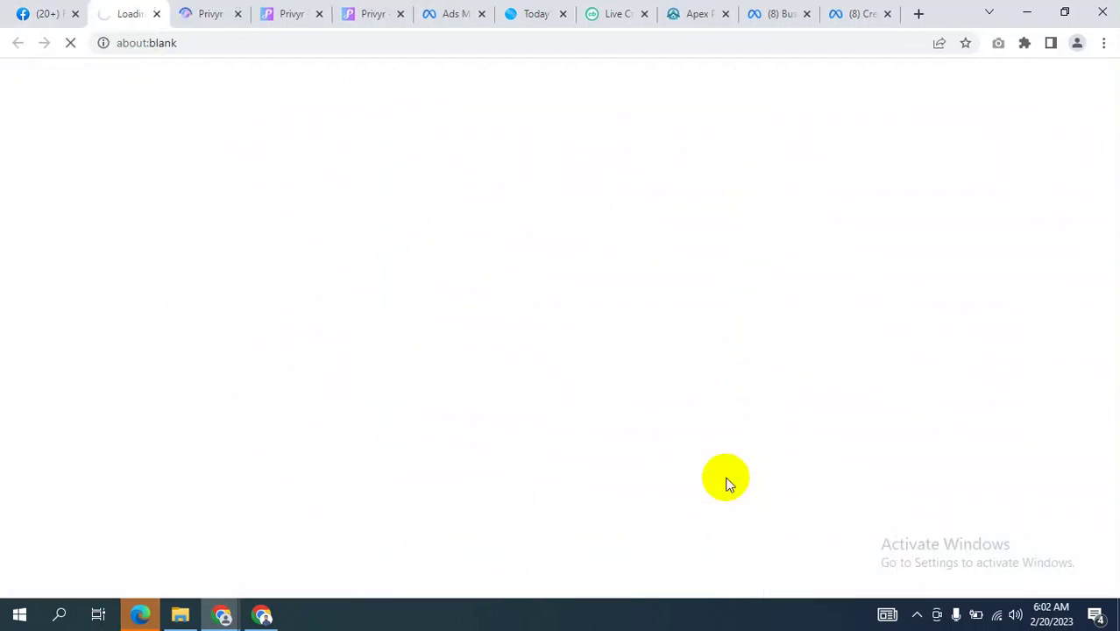
pyautogui.click(40, 12)
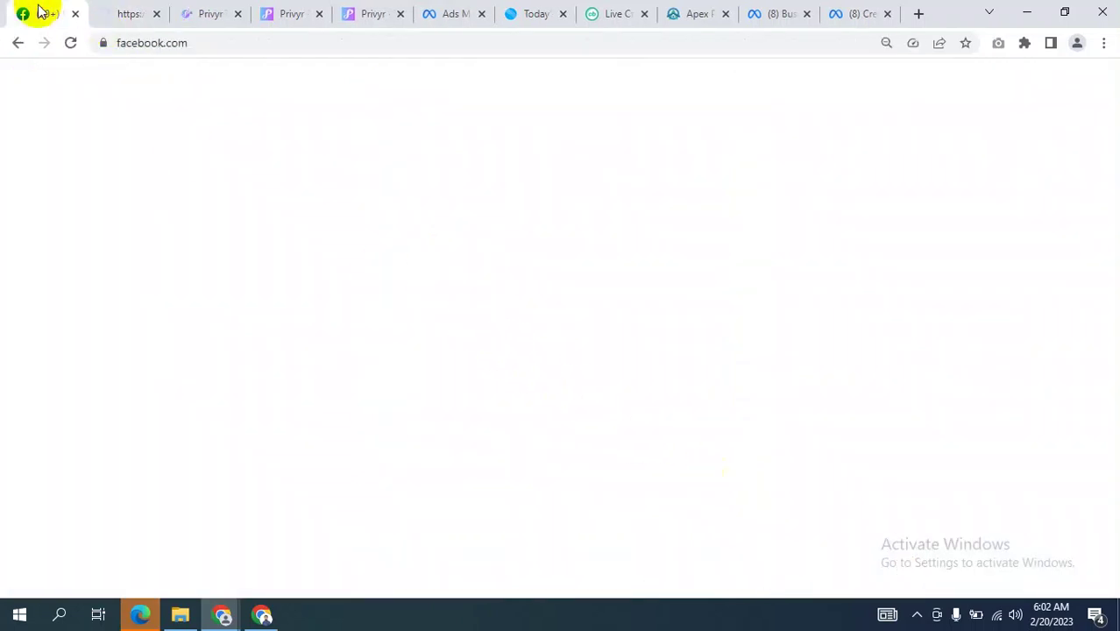
pyautogui.scroll(3, 669, 405)
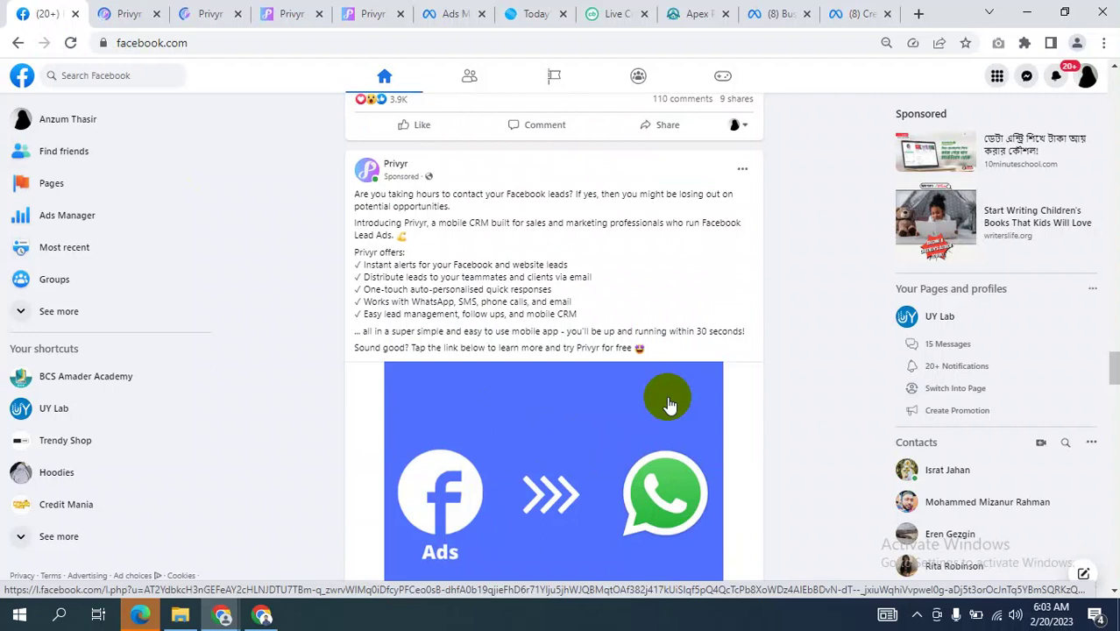
pyautogui.click(123, 13)
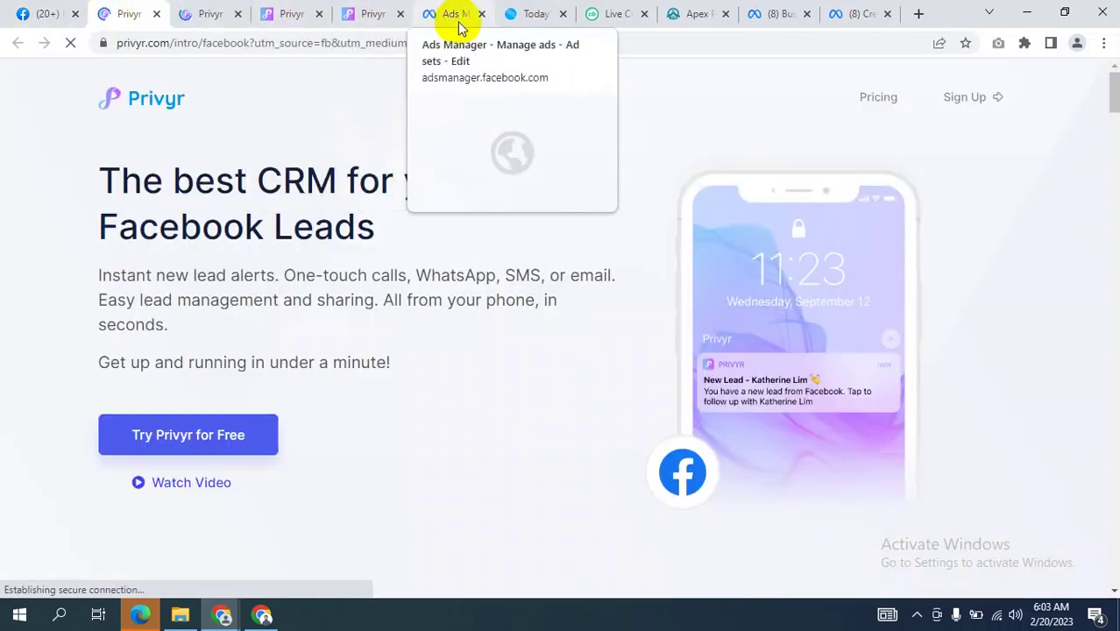
# - In Ads Manager, set the New Traffic ad set's optimisation for ad delivery to Landing page views
pyautogui.click(433, 16)
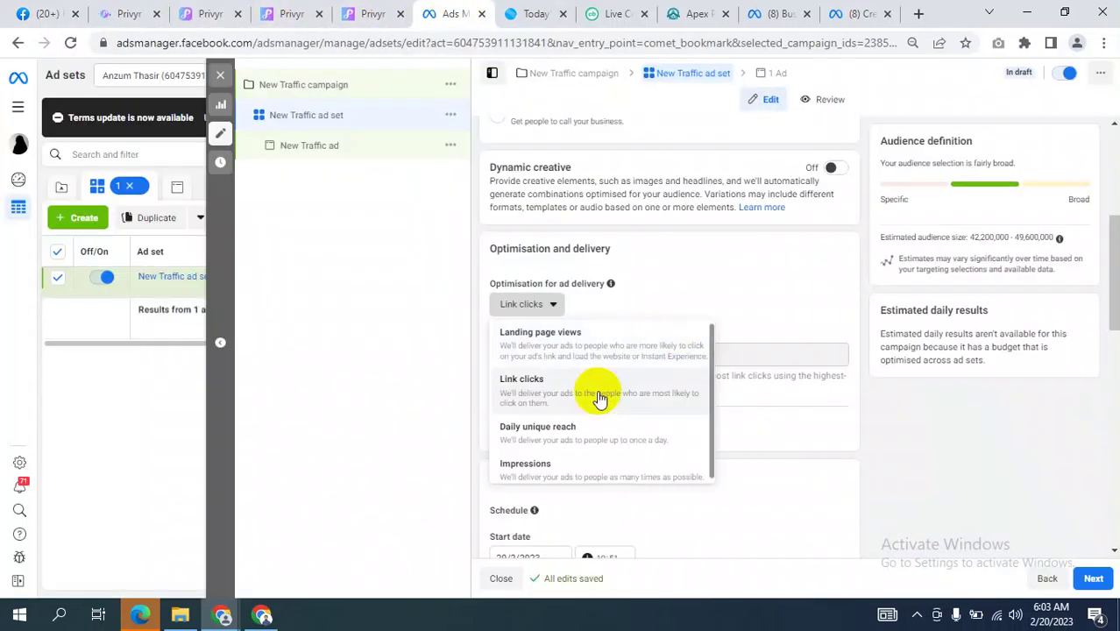
pyautogui.scroll(-1, 585, 409)
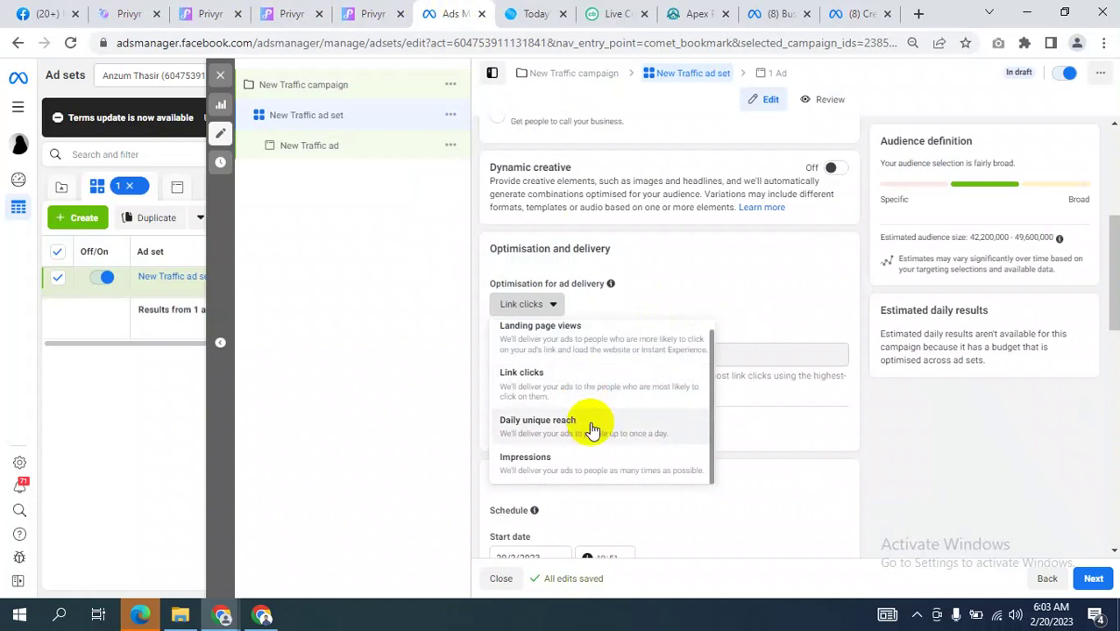
pyautogui.scroll(1, 590, 426)
pyautogui.click(561, 347)
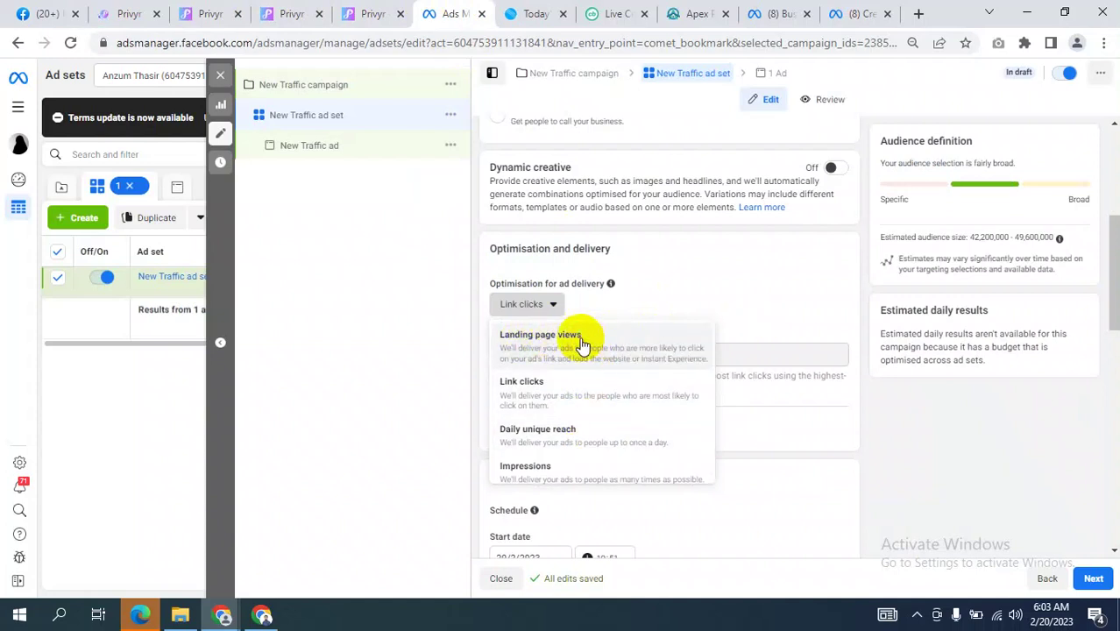
pyautogui.click(584, 344)
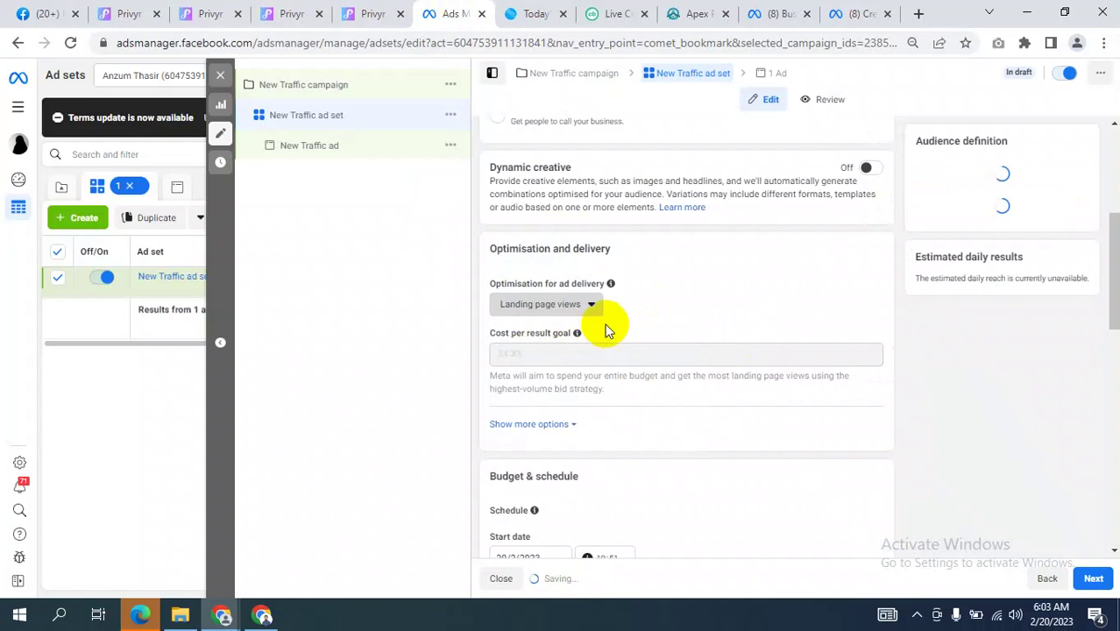
# - Compare the delivery optimisation choices and set the ad set's optimisation for ad delivery to Daily unique reach
pyautogui.click(566, 303)
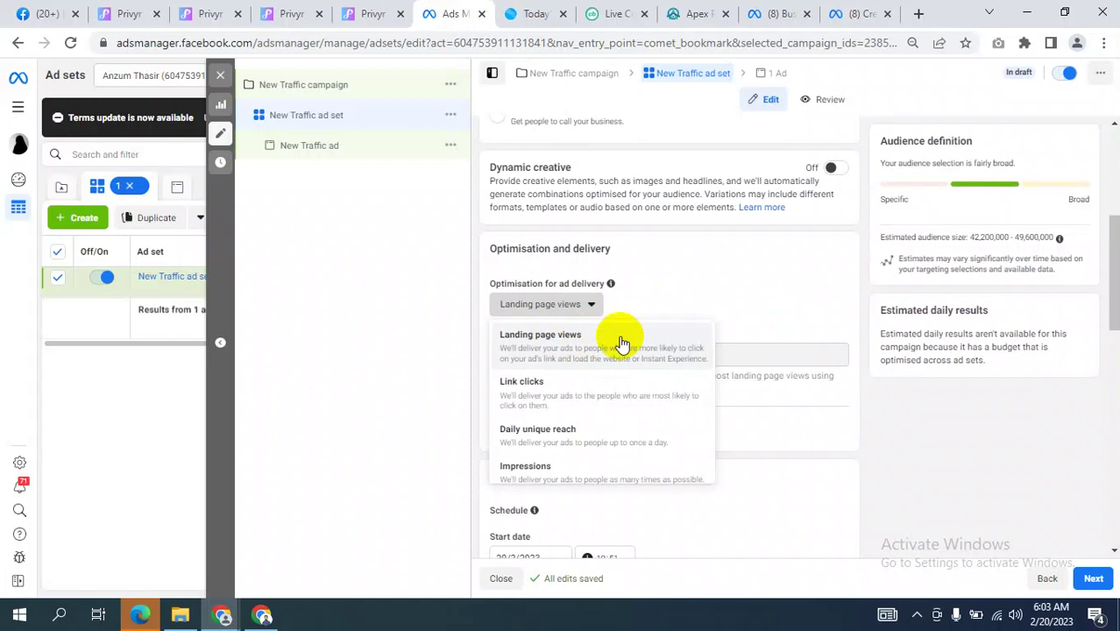
pyautogui.scroll(-1, 581, 426)
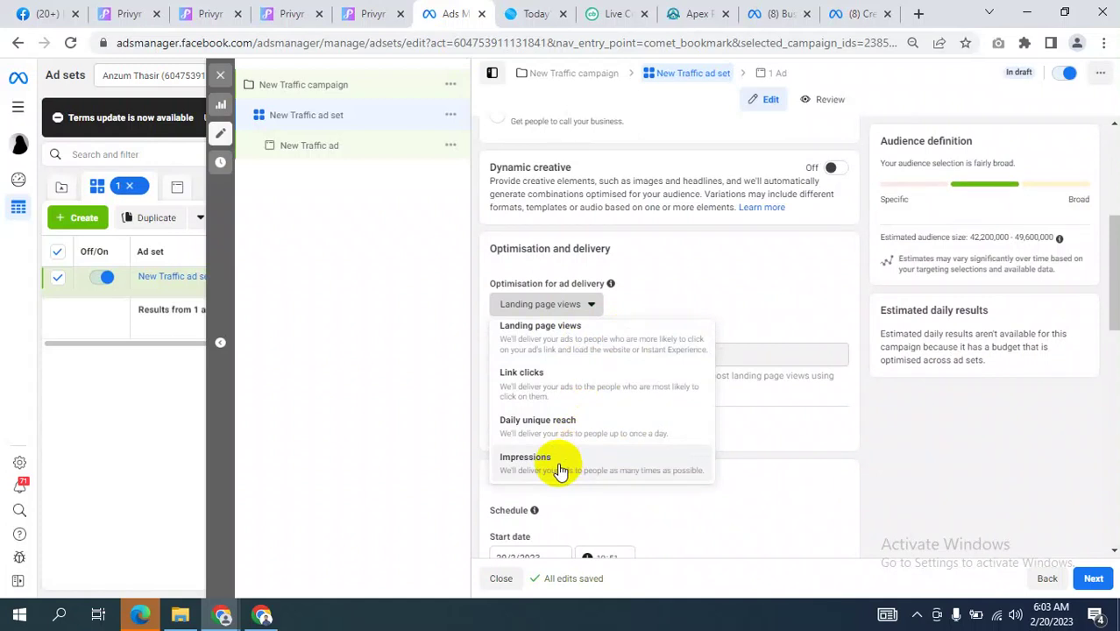
pyautogui.click(396, 367)
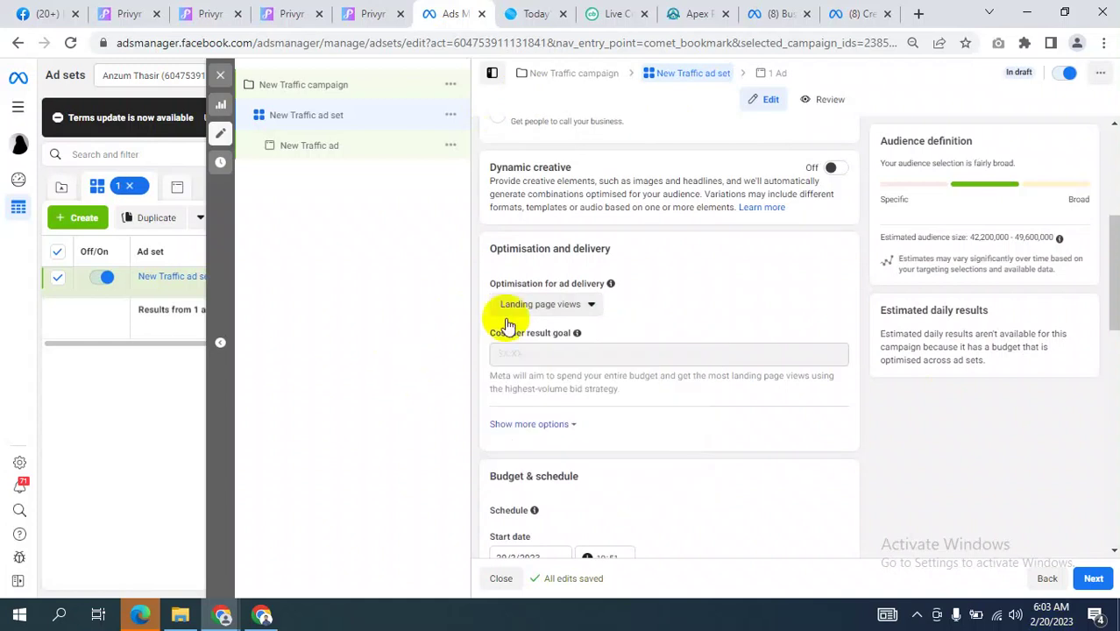
pyautogui.click(579, 304)
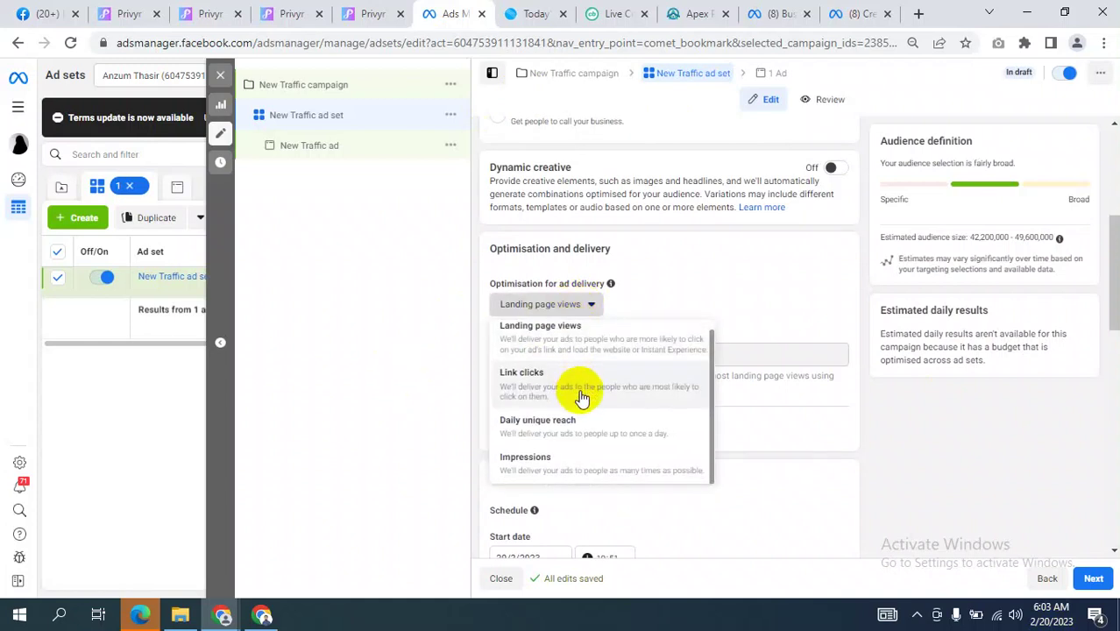
pyautogui.click(407, 399)
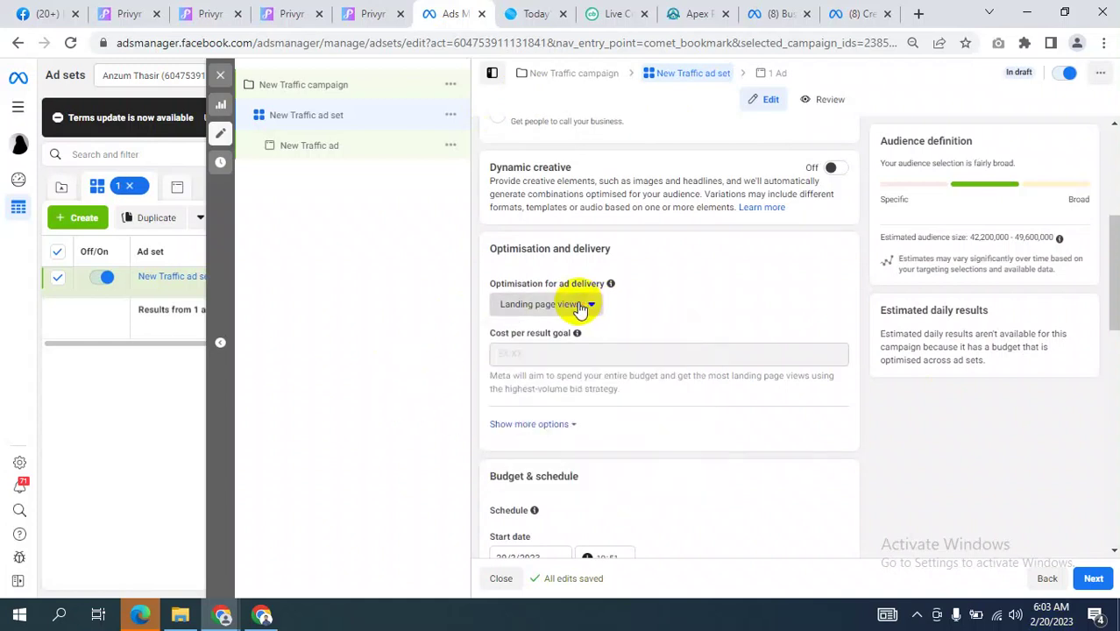
pyautogui.click(578, 304)
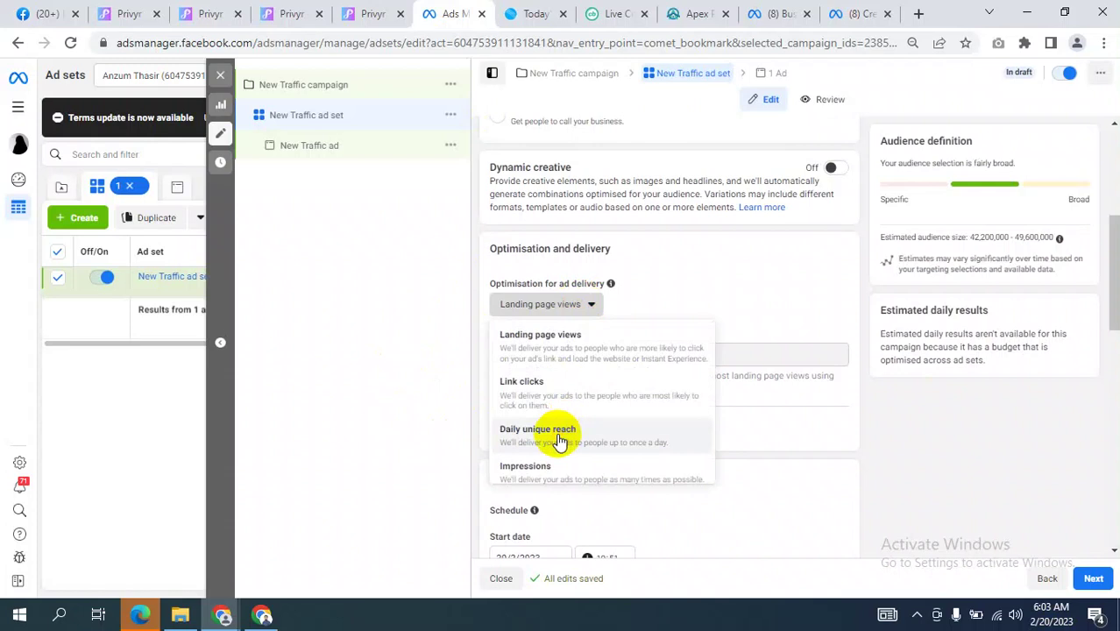
pyautogui.click(559, 439)
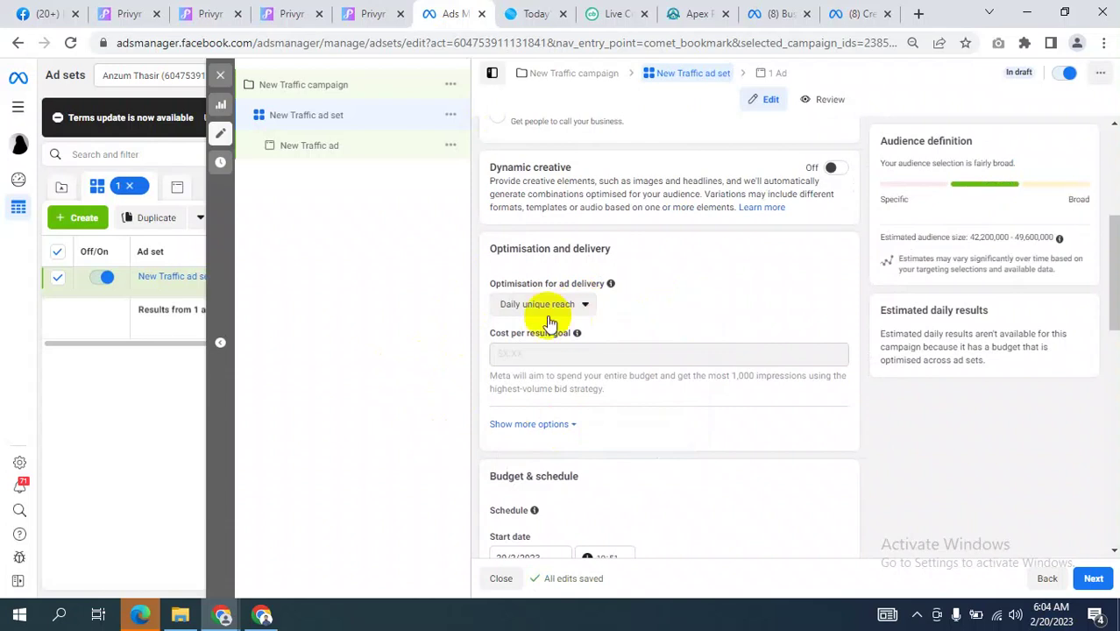
# - Return to Facebook and examine the sponsored Privyr post's text and image as an example of ad delivery
pyautogui.click(22, 13)
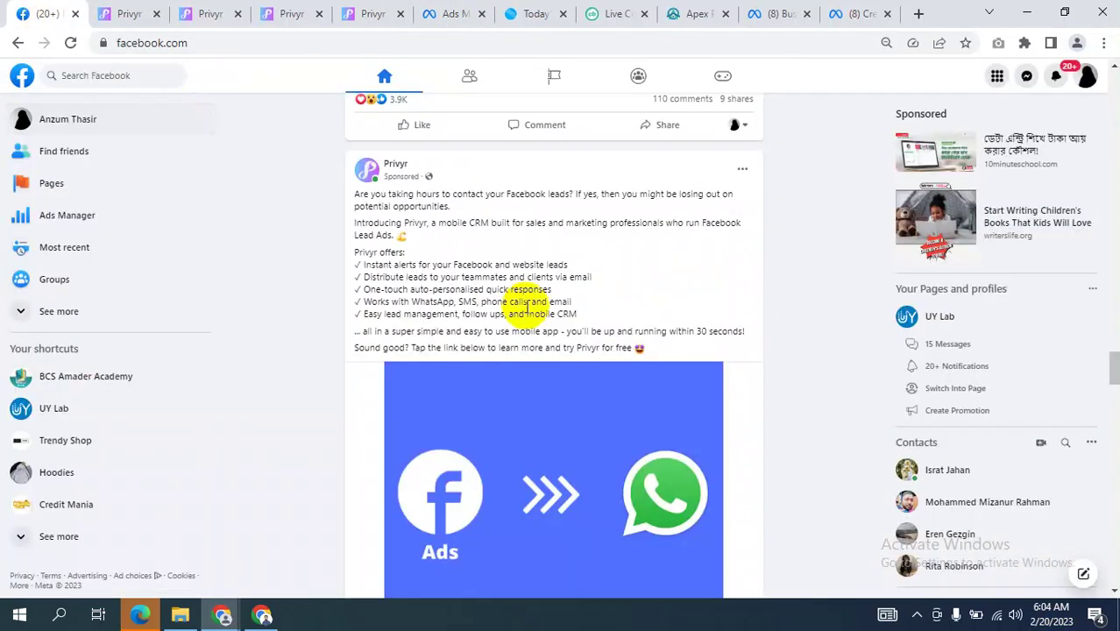
pyautogui.scroll(-2, 552, 301)
pyautogui.scroll(-1, 552, 301)
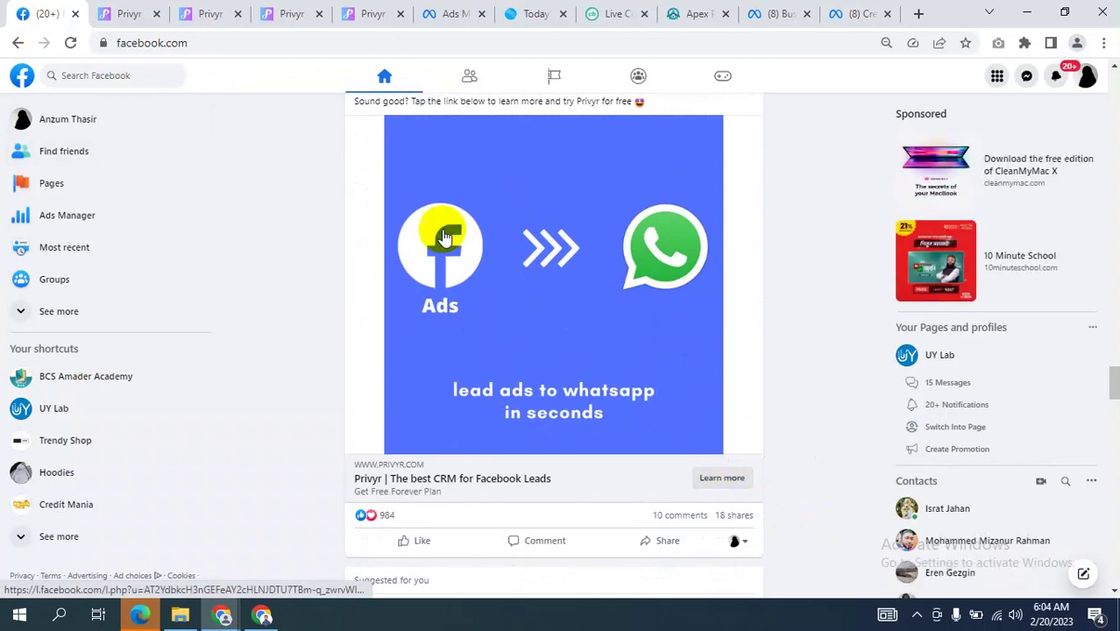
pyautogui.scroll(3, 444, 237)
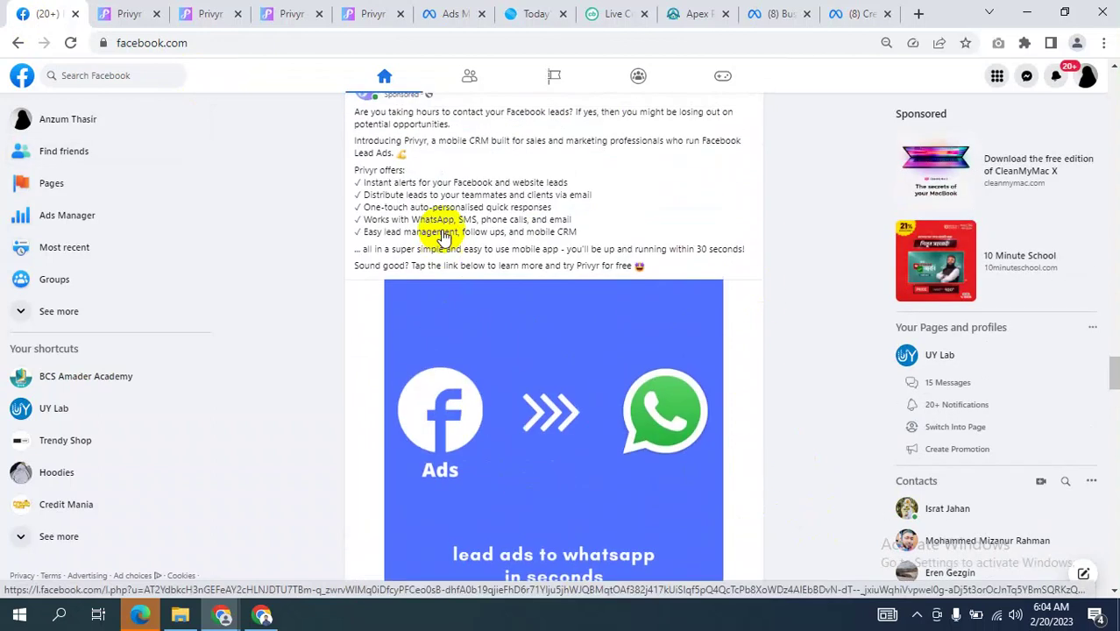
pyautogui.scroll(-1, 443, 230)
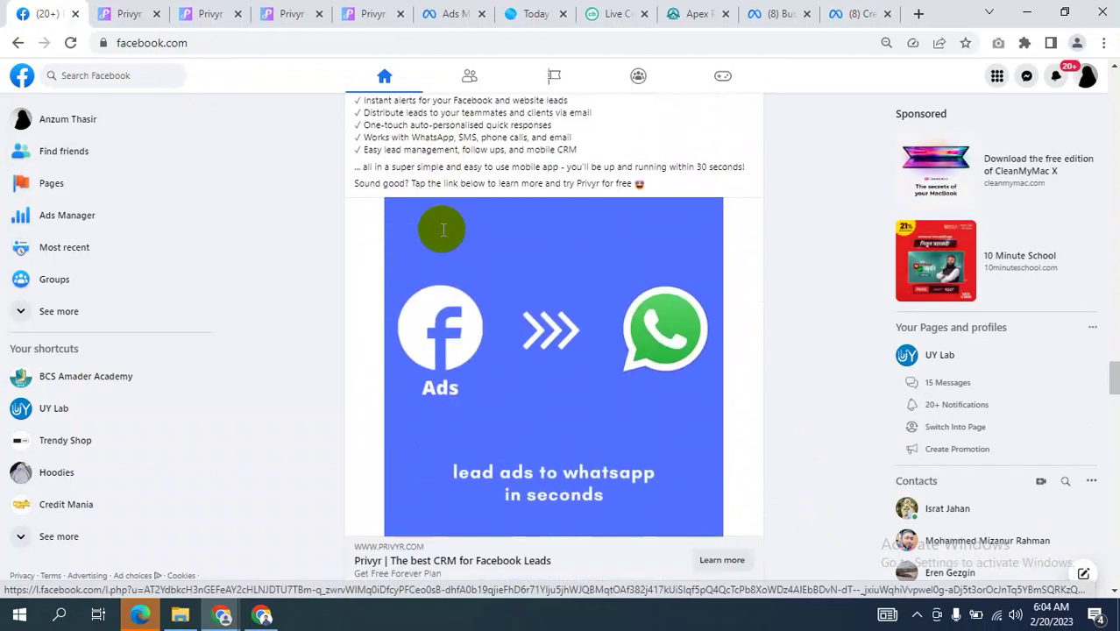
pyautogui.scroll(-1, 444, 236)
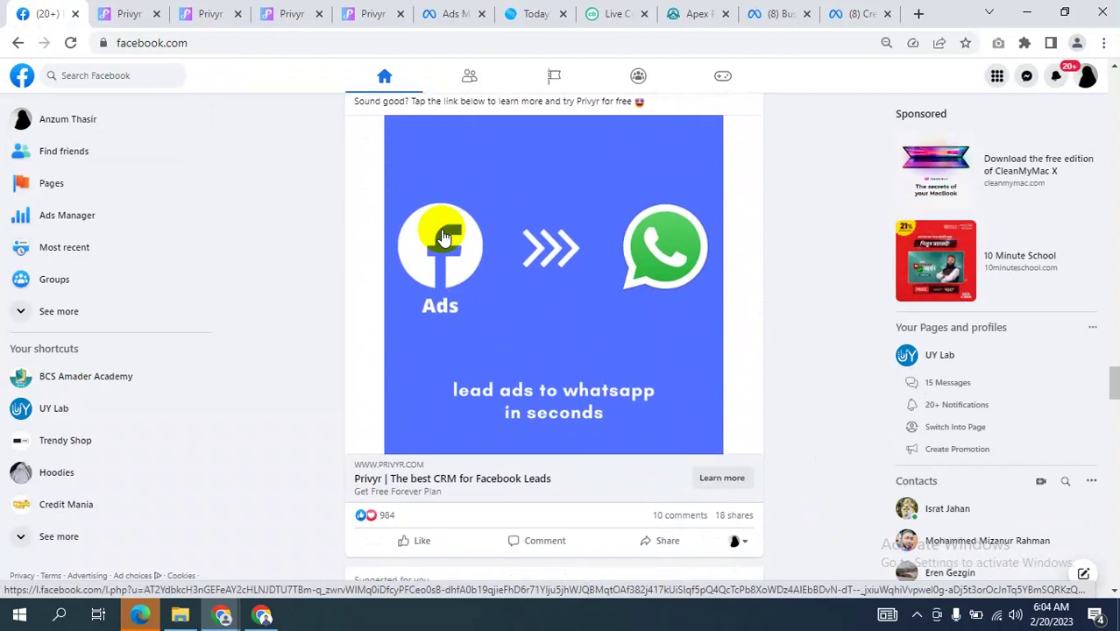
pyautogui.scroll(2, 444, 237)
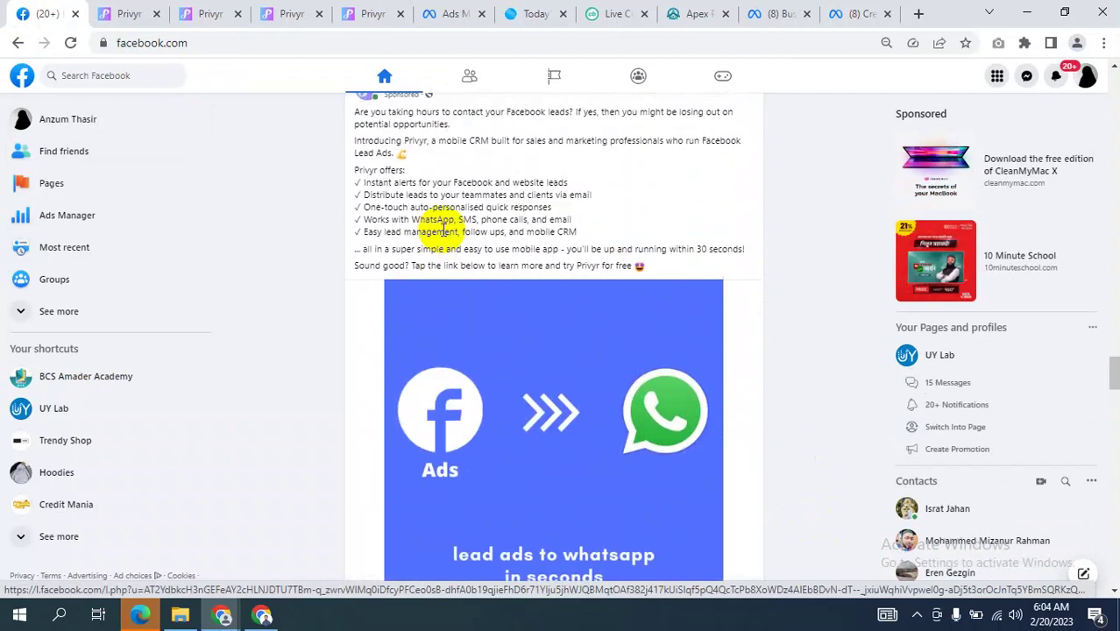
# - Switch to Ads Manager, try Landing page views as the ad set's delivery optimisation and settle on Link clicks
pyautogui.scroll(-2, 444, 229)
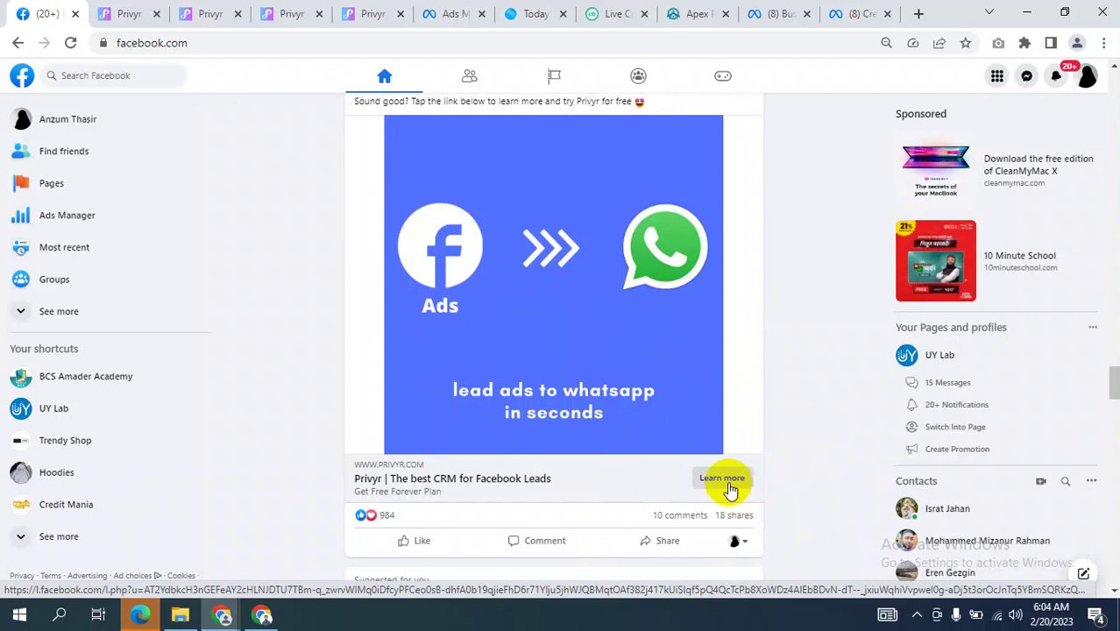
pyautogui.click(461, 19)
pyautogui.scroll(-2, 647, 326)
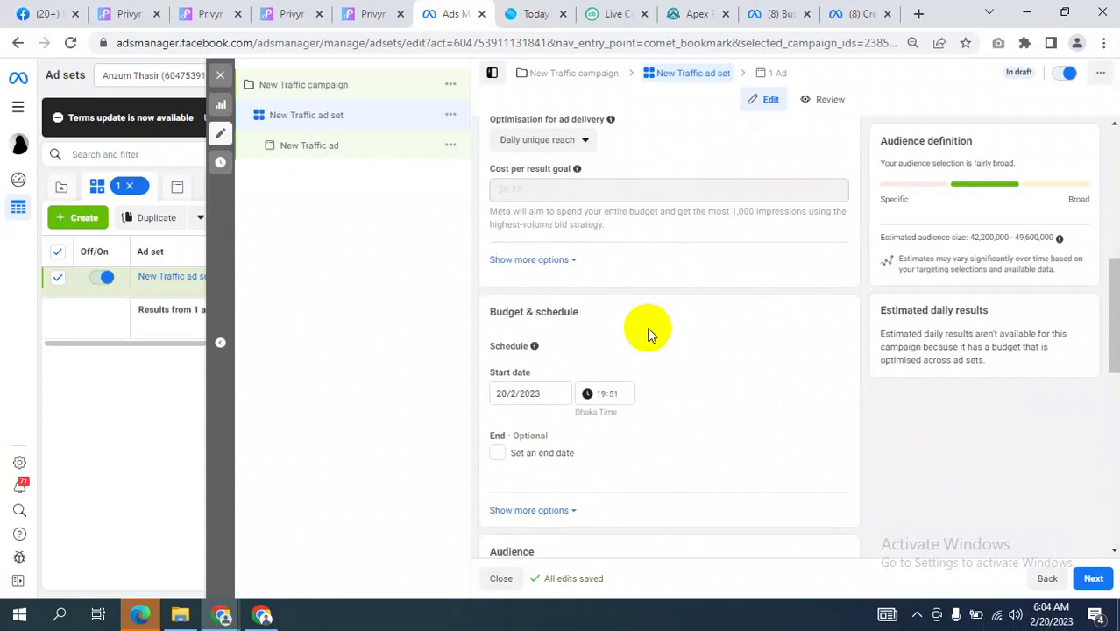
pyautogui.scroll(3, 645, 327)
pyautogui.click(538, 386)
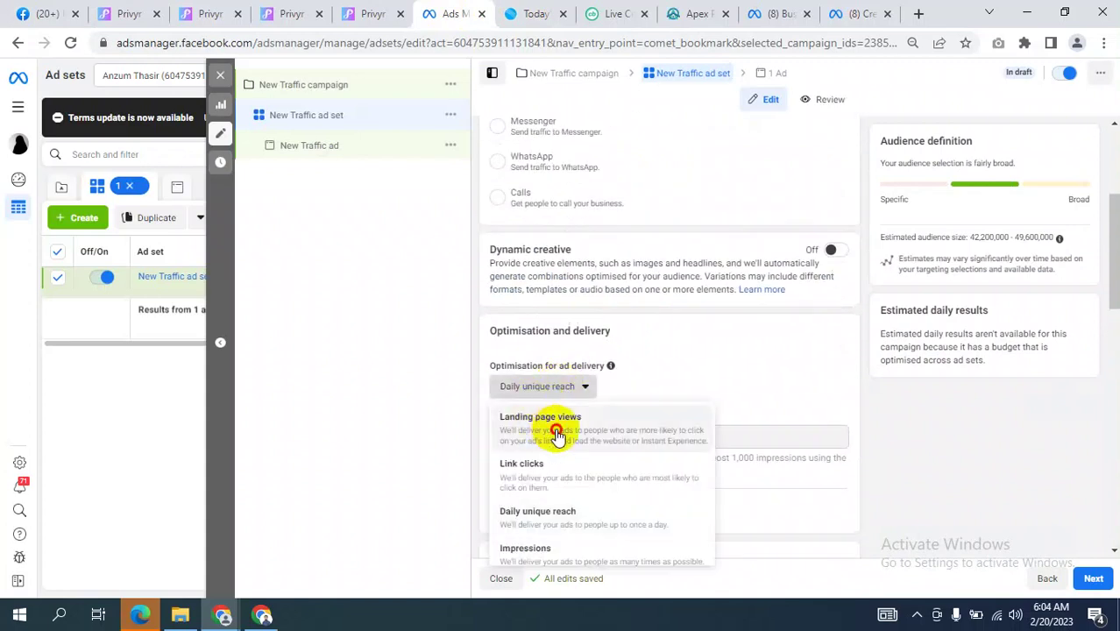
pyautogui.click(552, 417)
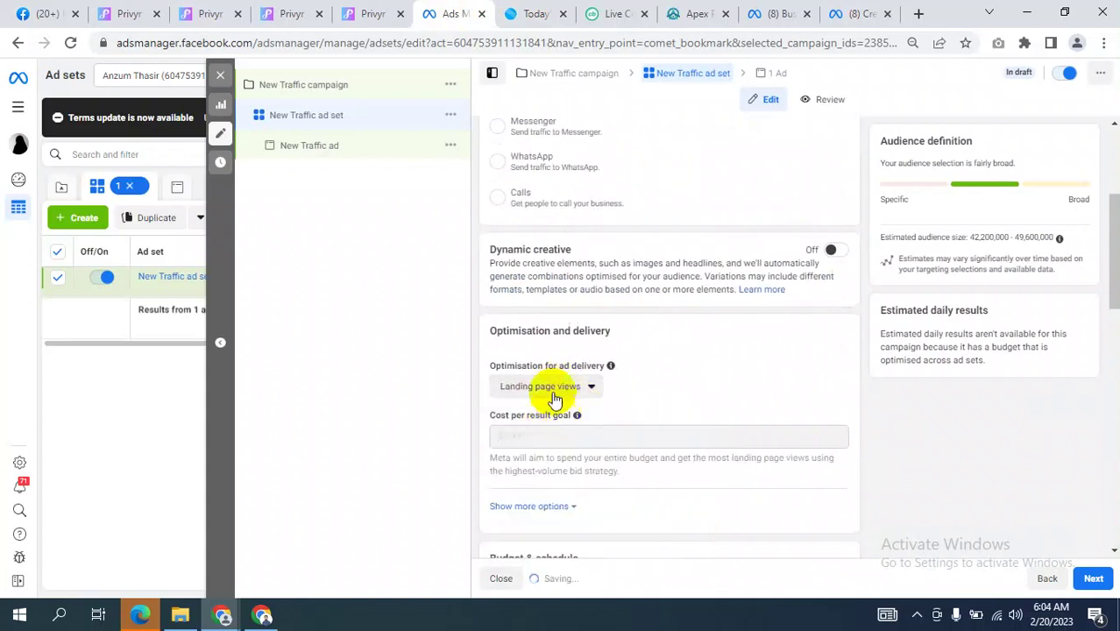
pyautogui.click(554, 393)
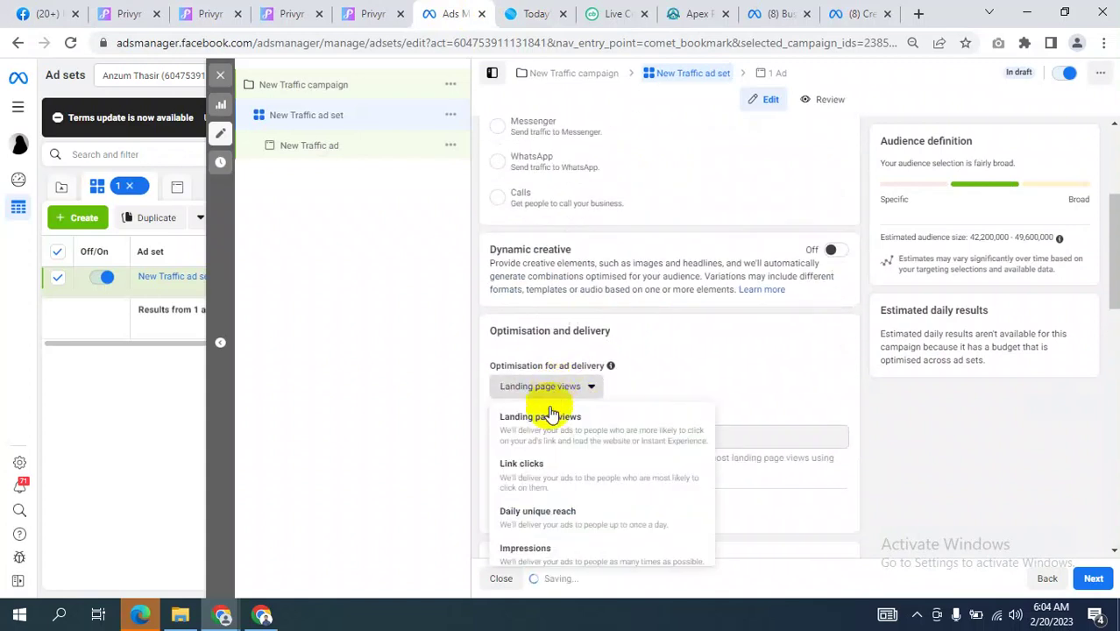
pyautogui.click(653, 387)
# - Return to Facebook, examine the sponsored Privyr post and view its already opened landing page
pyautogui.click(42, 13)
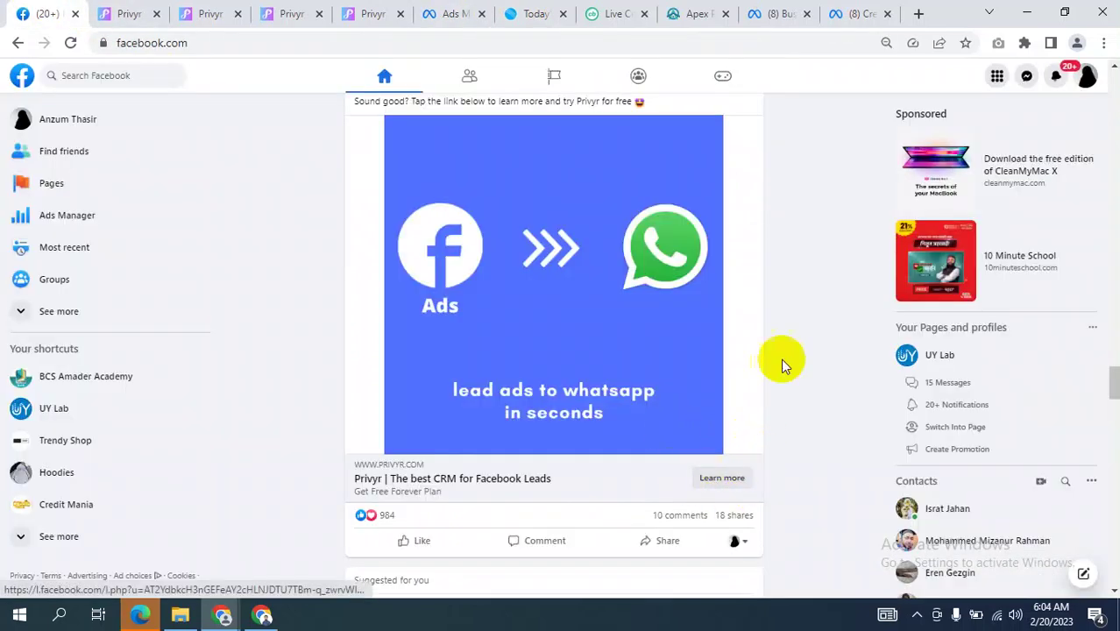
pyautogui.scroll(2, 508, 195)
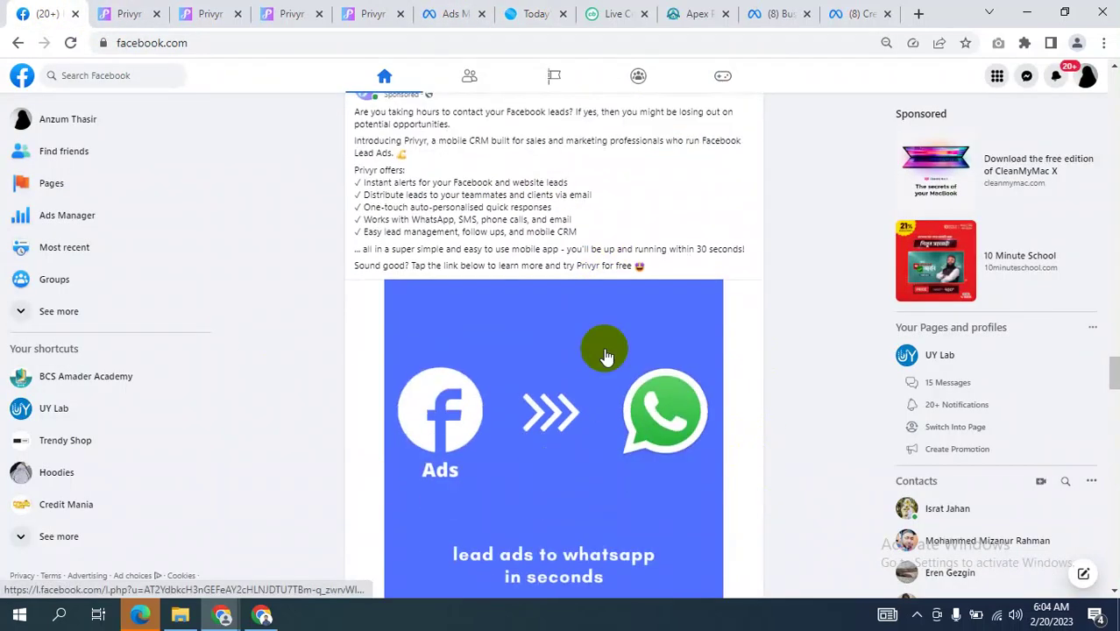
pyautogui.scroll(-3, 605, 355)
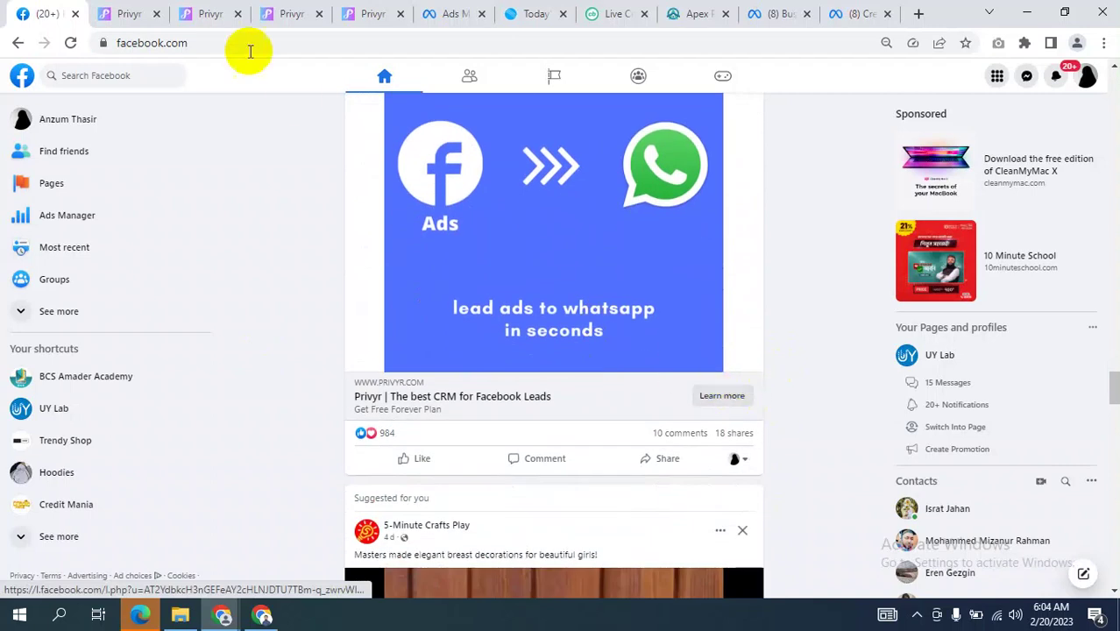
pyautogui.click(123, 13)
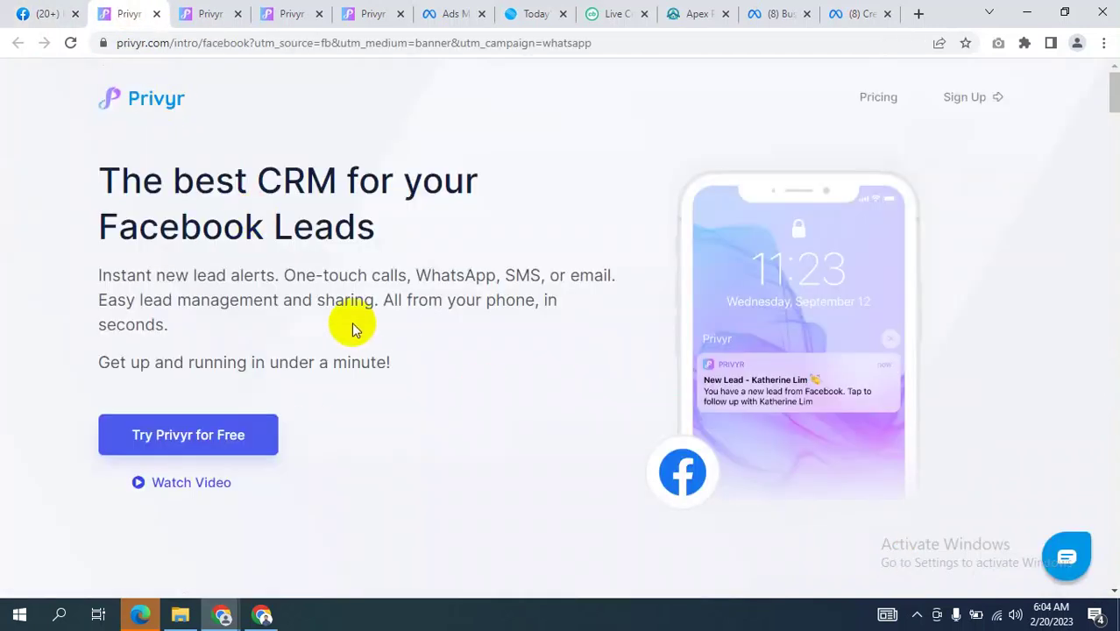
# - Go back to Ads Manager and review the ad set's optimisation, schedule and audience sections
pyautogui.click(454, 16)
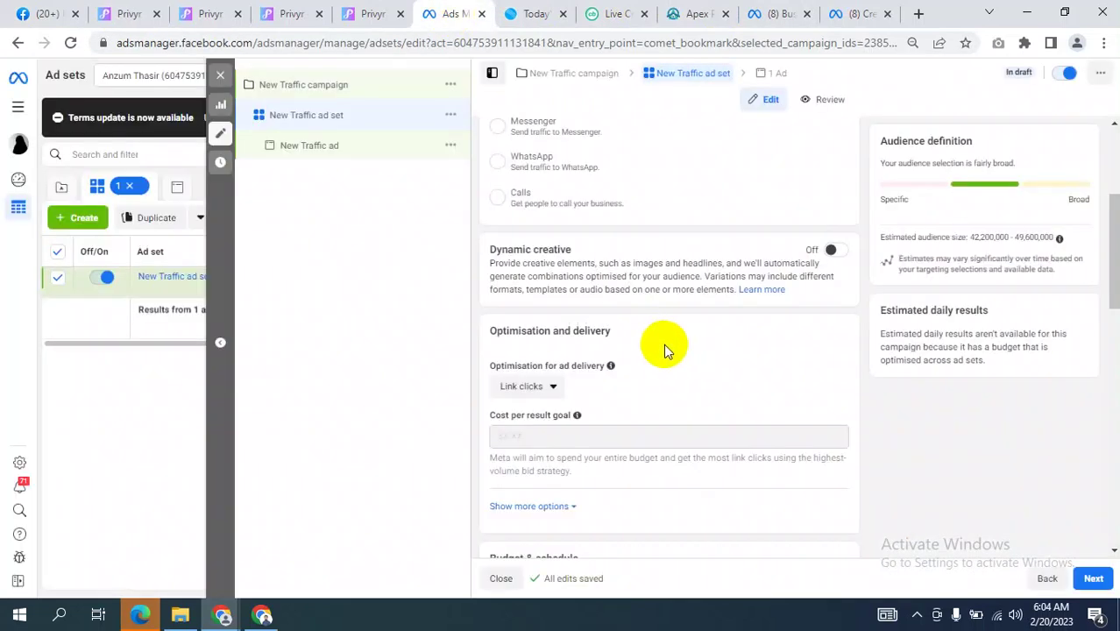
pyautogui.scroll(-2, 664, 344)
pyautogui.scroll(-3, 663, 349)
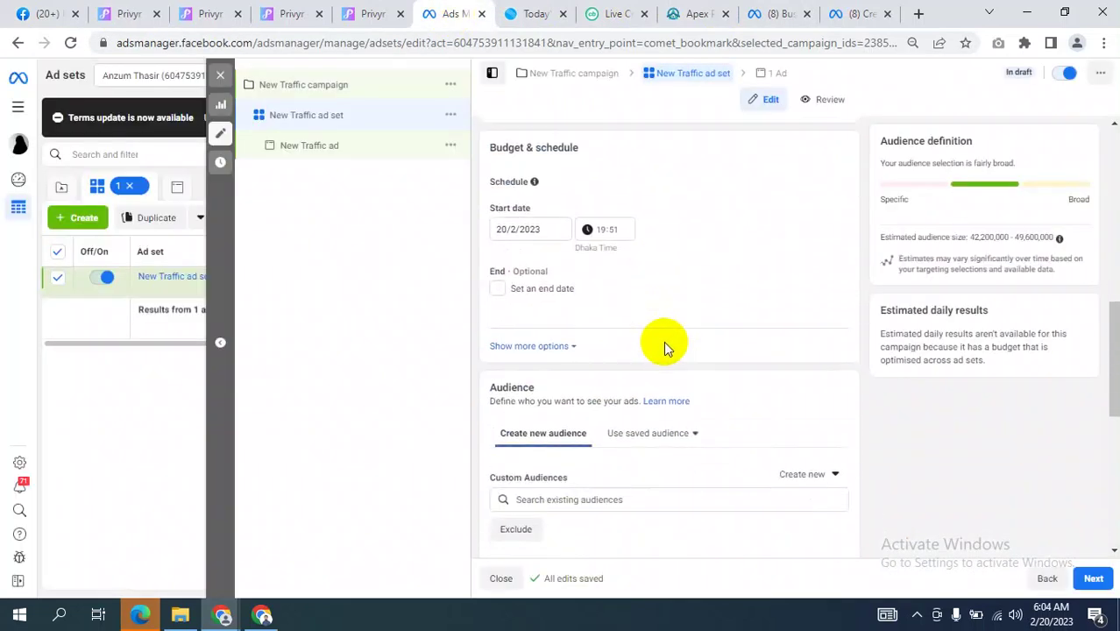
pyautogui.scroll(2, 664, 348)
pyautogui.scroll(-4, 664, 348)
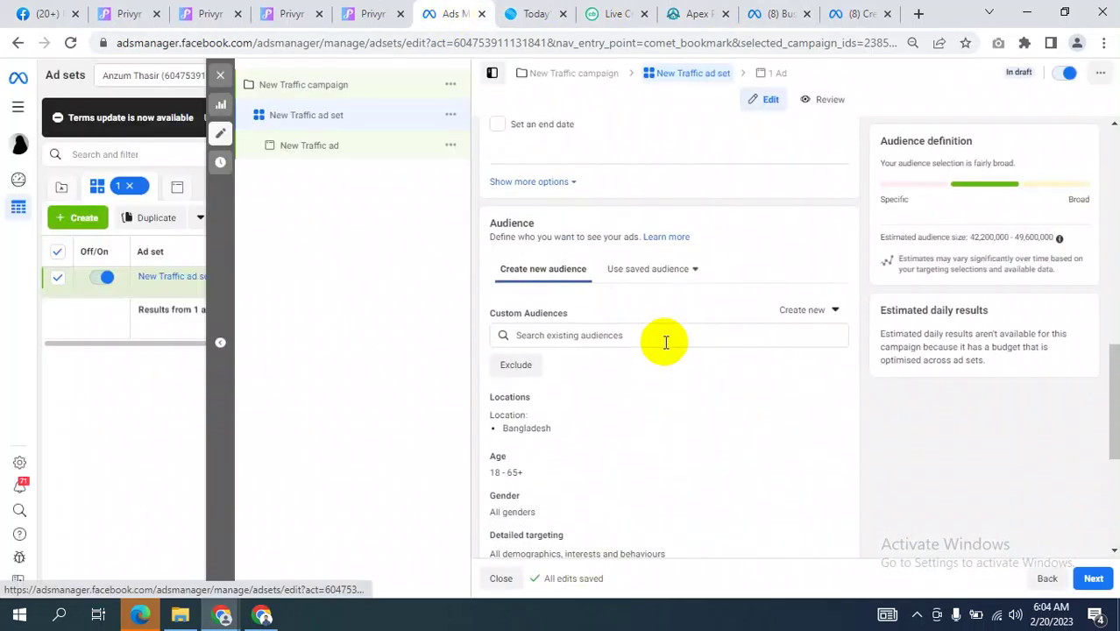
pyautogui.scroll(6, 664, 341)
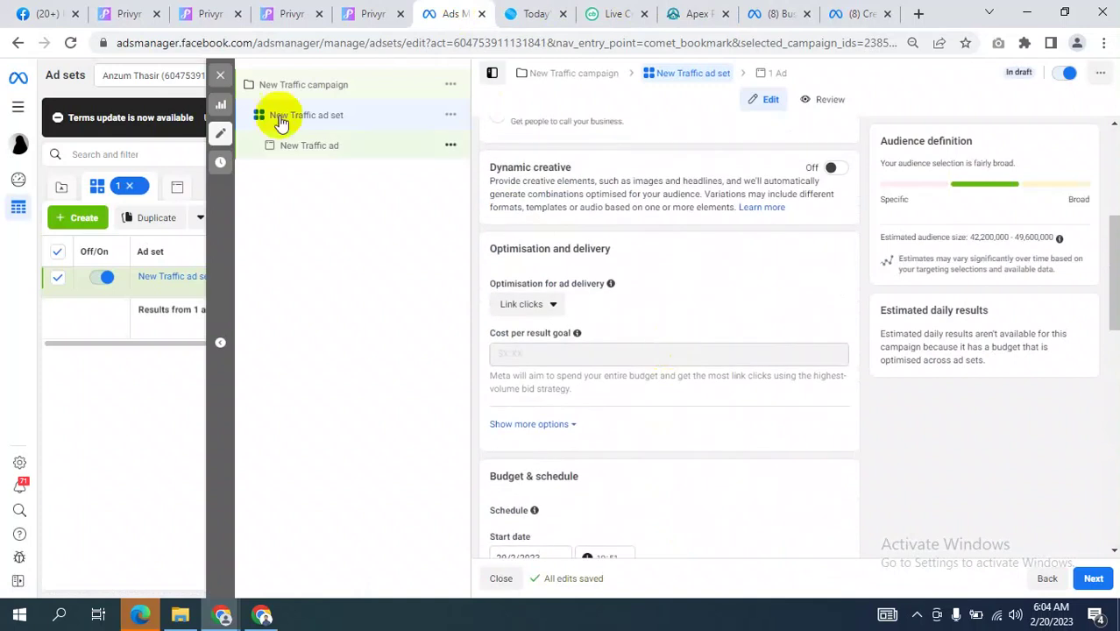
# - Open the Privyr ad's Learn more link from the Facebook feed and compare the loading landing page with the post
pyautogui.click(20, 12)
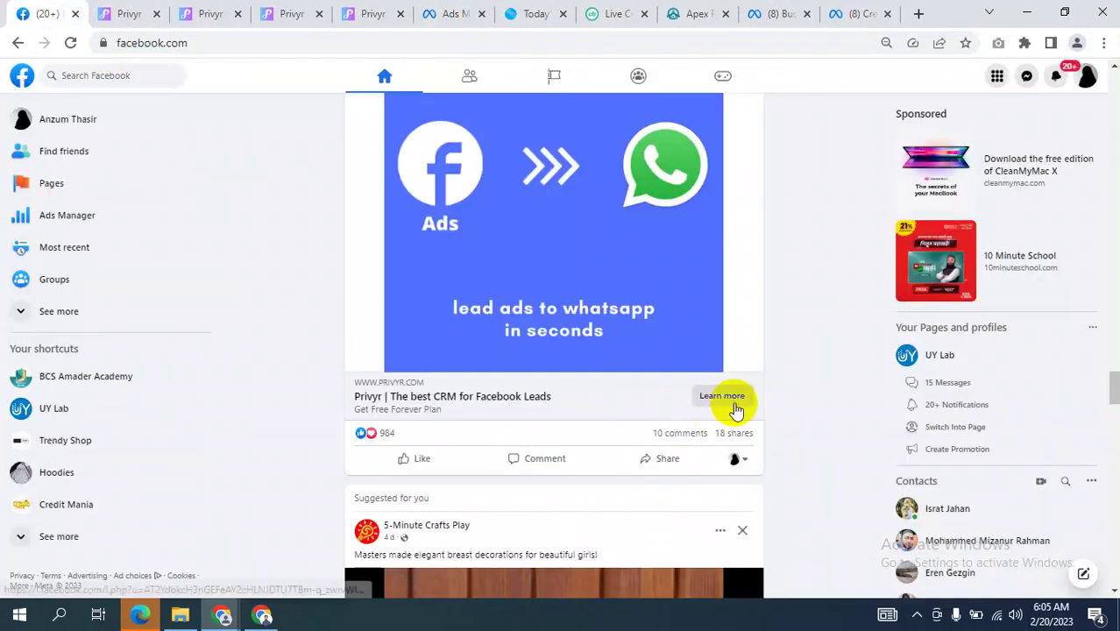
pyautogui.click(724, 397)
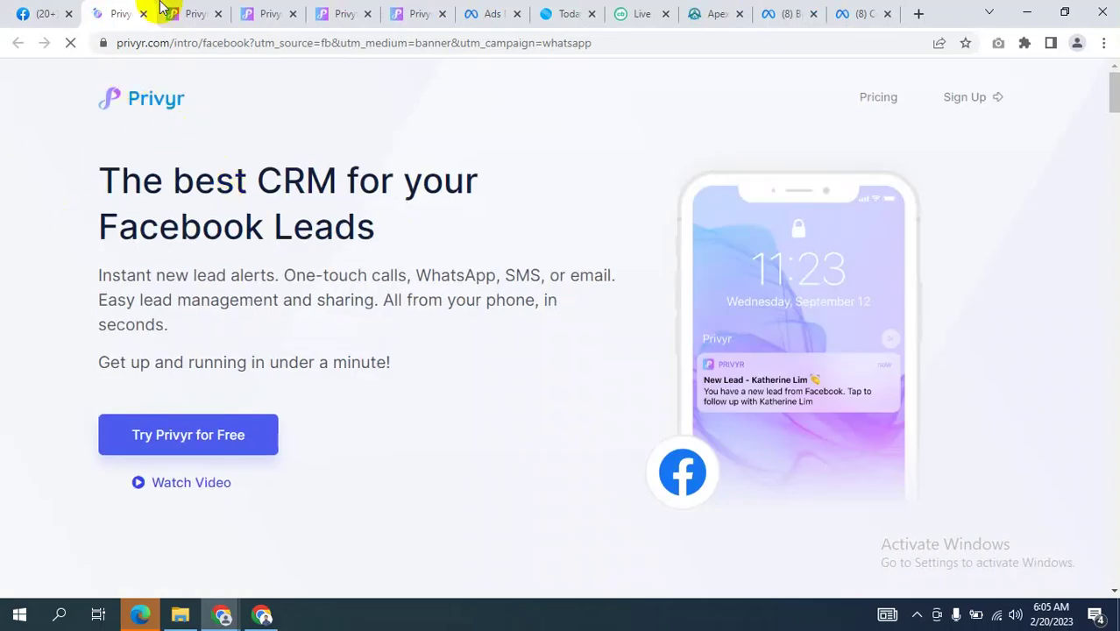
pyautogui.click(41, 10)
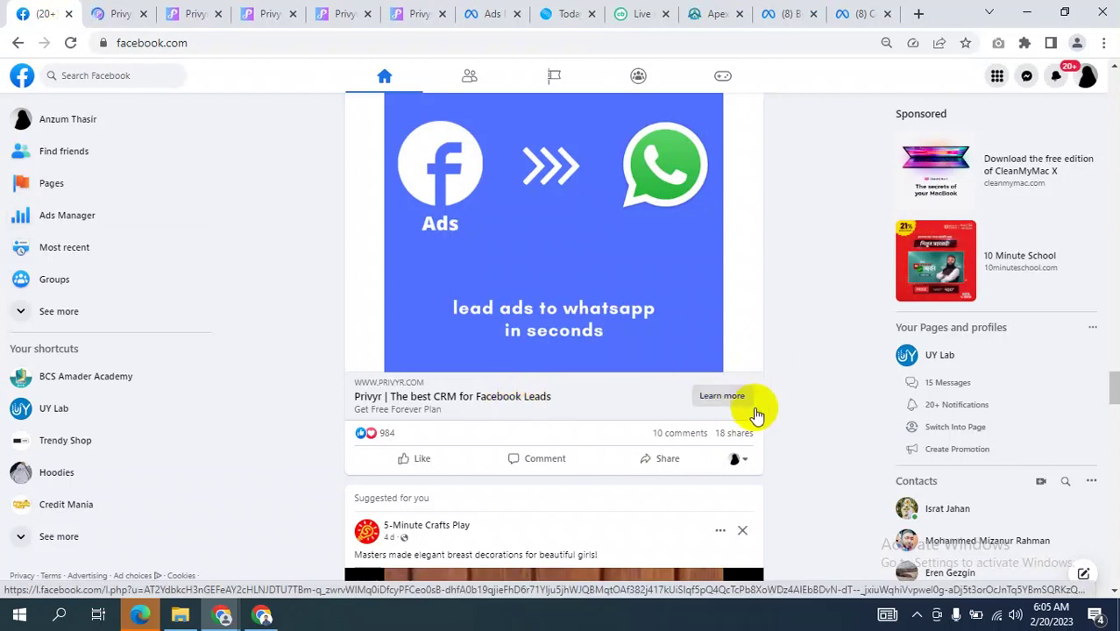
pyautogui.click(117, 14)
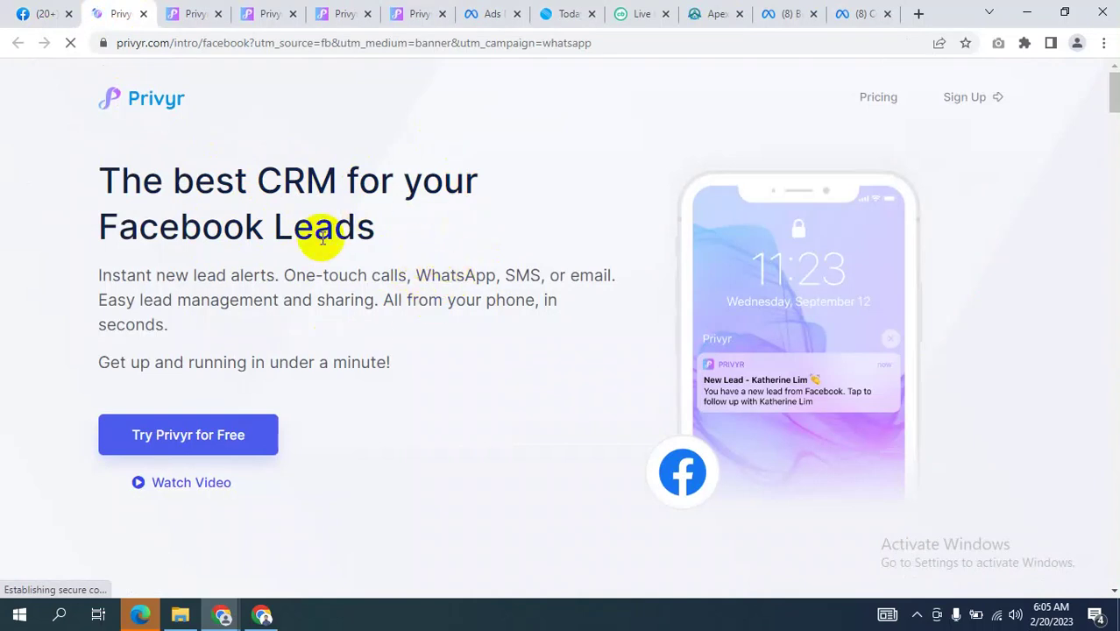
pyautogui.click(26, 13)
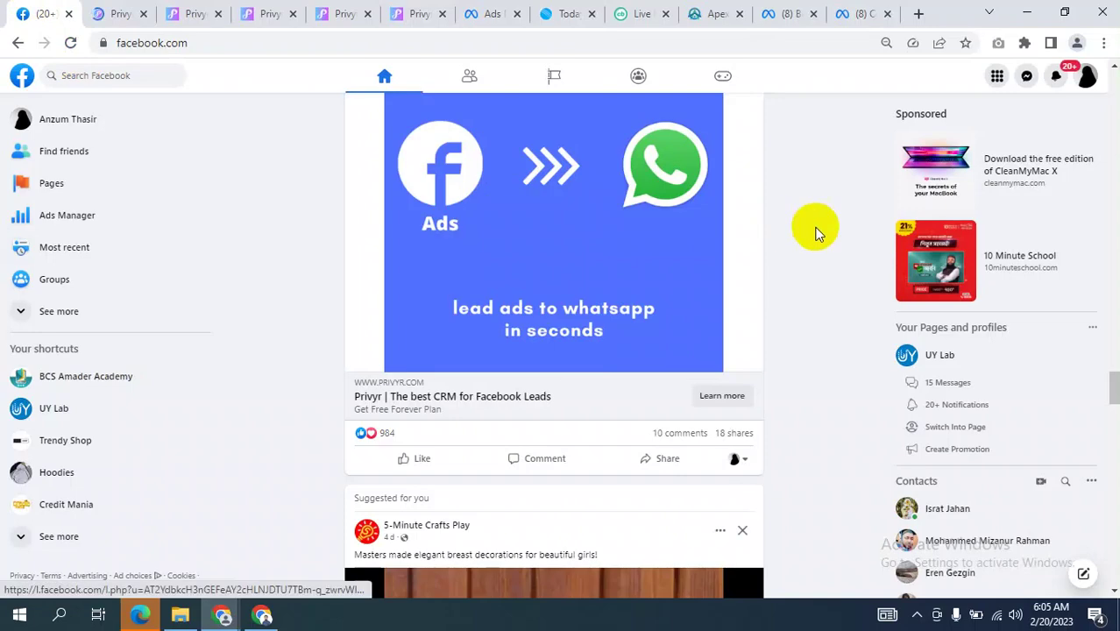
# - Review the New Traffic ad set's schedule, audience and placements in Ads Manager and proceed to the ad level
pyautogui.click(486, 11)
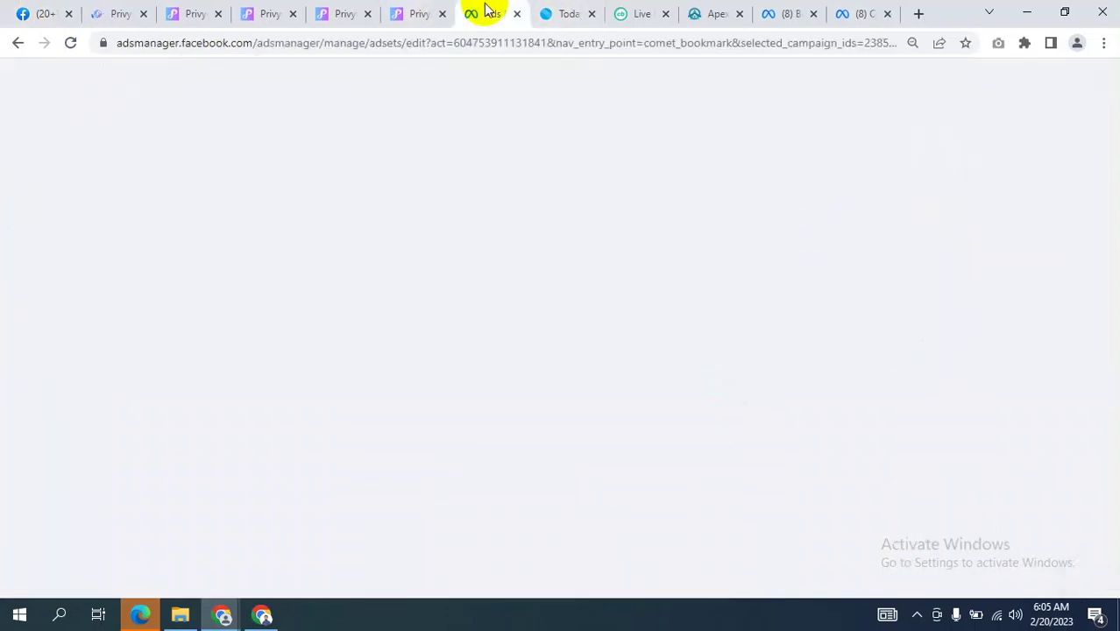
pyautogui.scroll(-2, 734, 319)
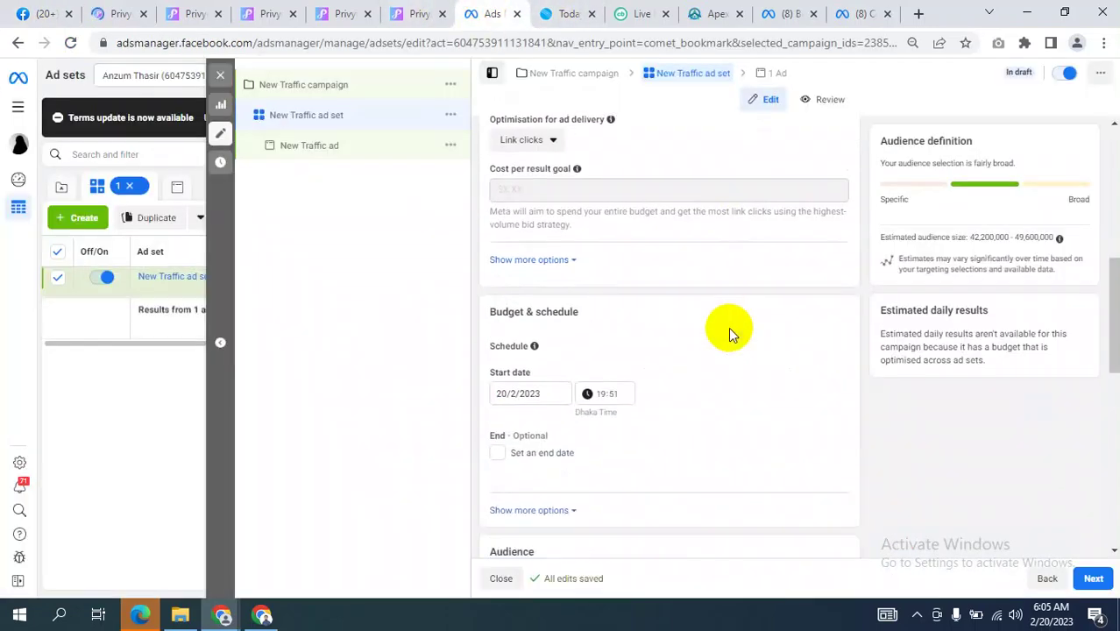
pyautogui.scroll(-5, 728, 327)
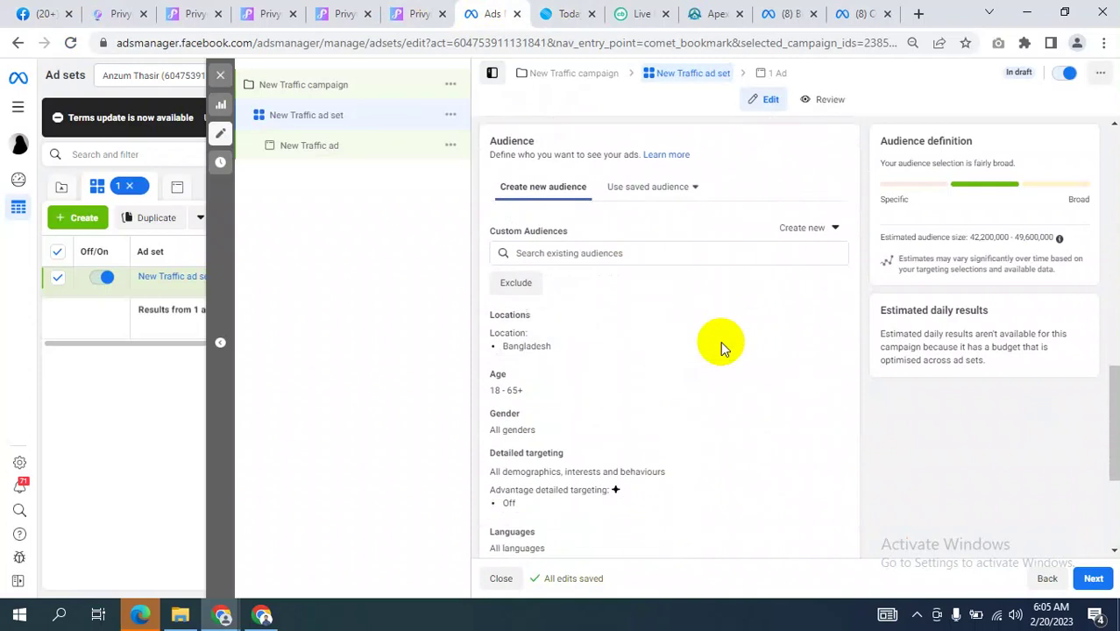
pyautogui.scroll(-2, 720, 341)
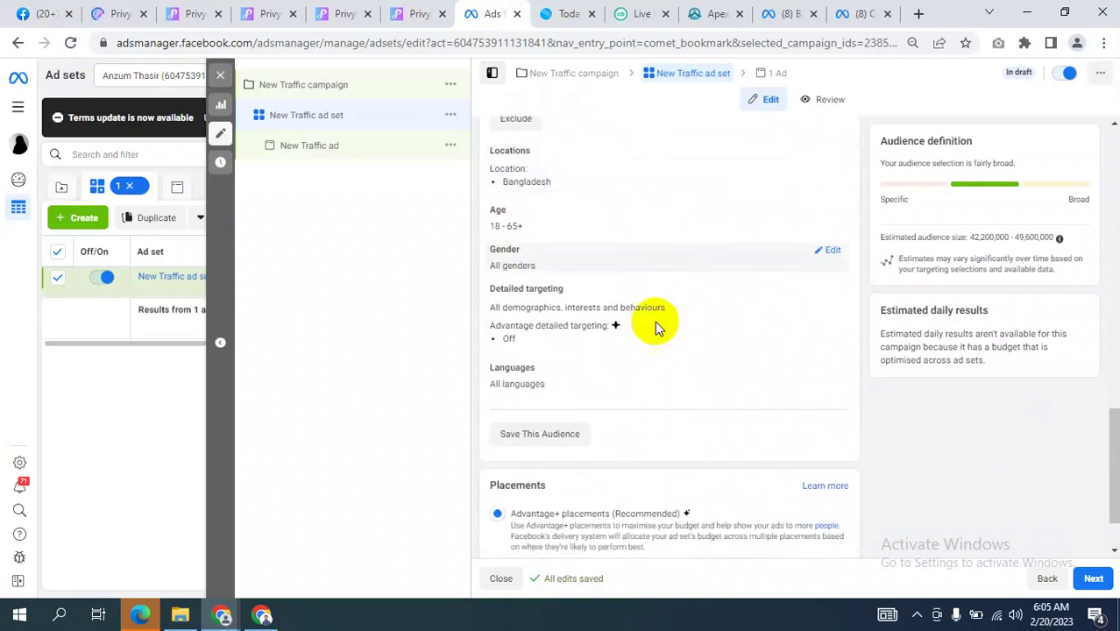
pyautogui.scroll(-1, 666, 351)
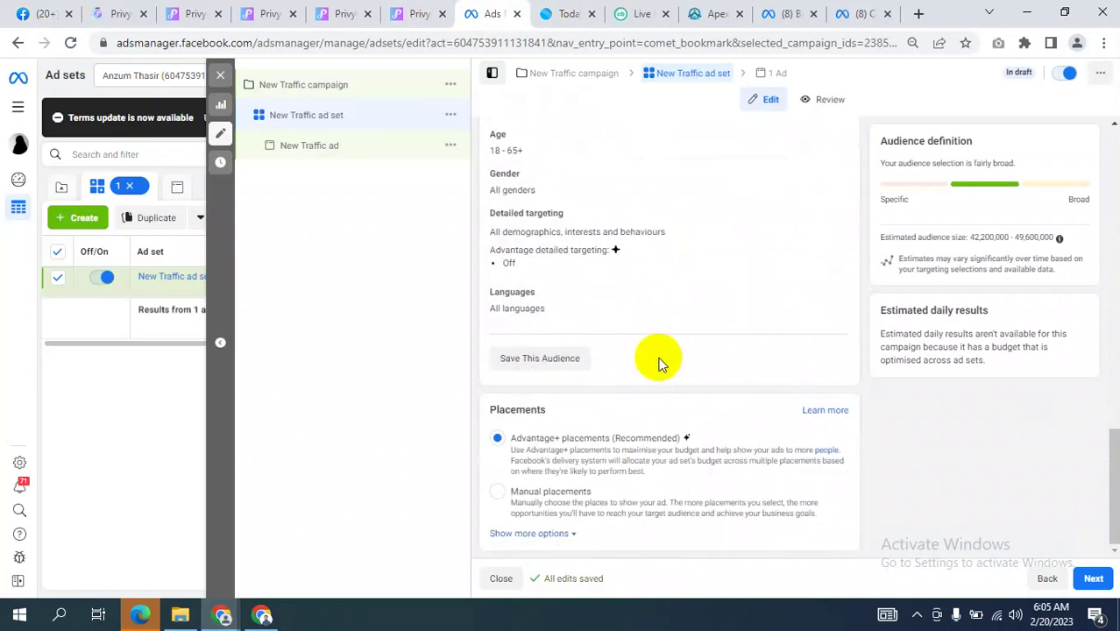
pyautogui.click(1096, 580)
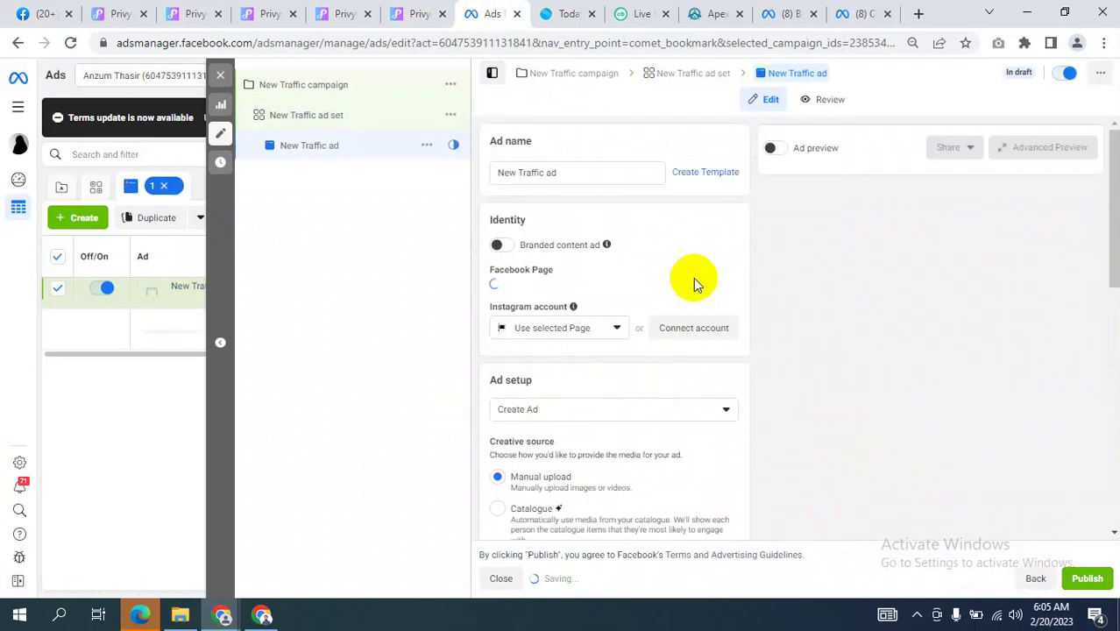
# - Set the New Traffic ad's setup to Use existing post and go to its ad creative section
pyautogui.scroll(-5, 679, 277)
pyautogui.scroll(3, 676, 282)
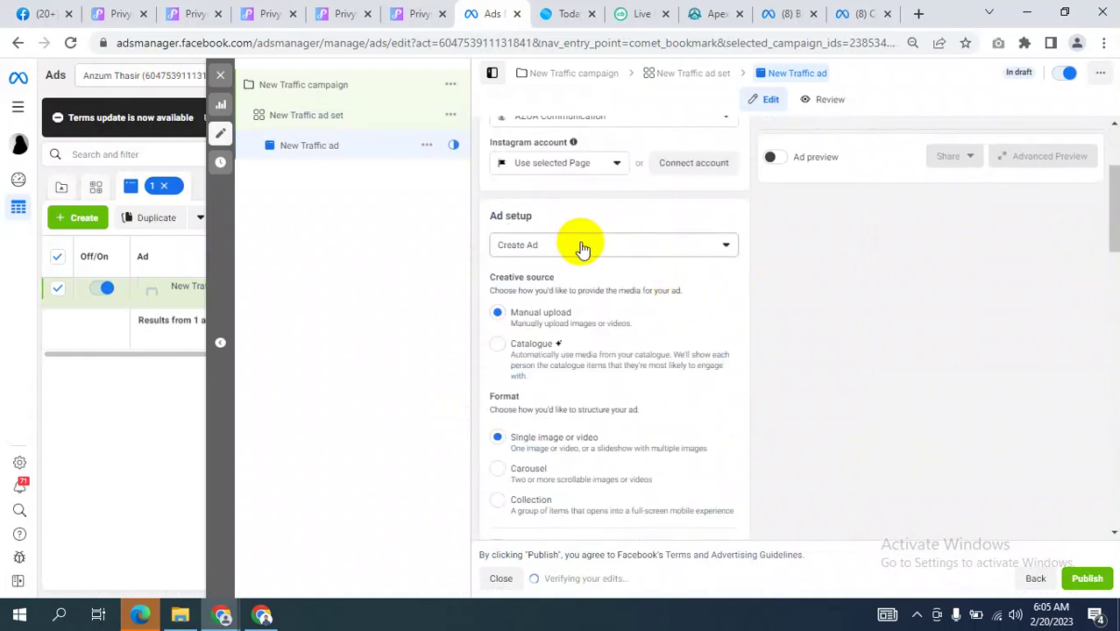
pyautogui.click(581, 248)
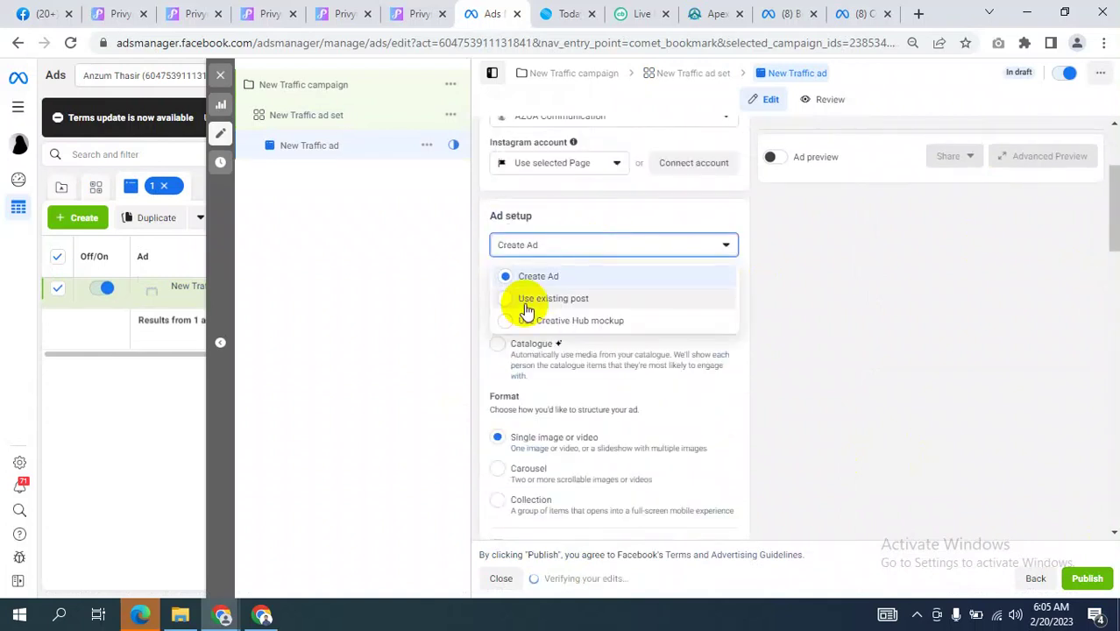
pyautogui.click(579, 299)
pyautogui.scroll(-2, 583, 343)
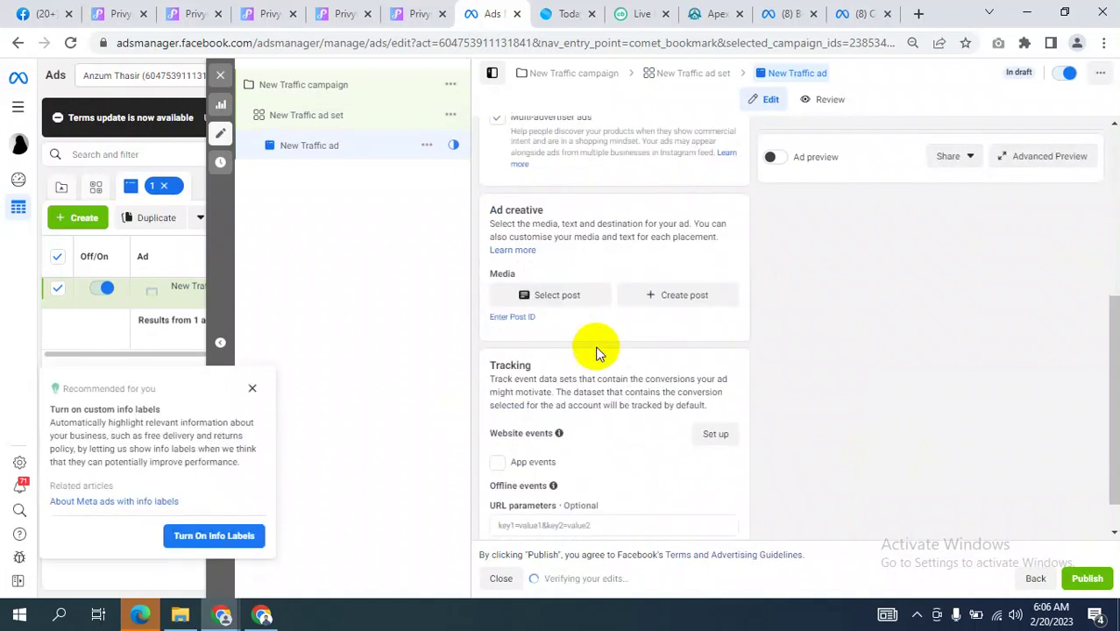
# - Select the 23 January Facebook post beginning "If you want to develop your career in European Country" as the ad creative
pyautogui.click(549, 298)
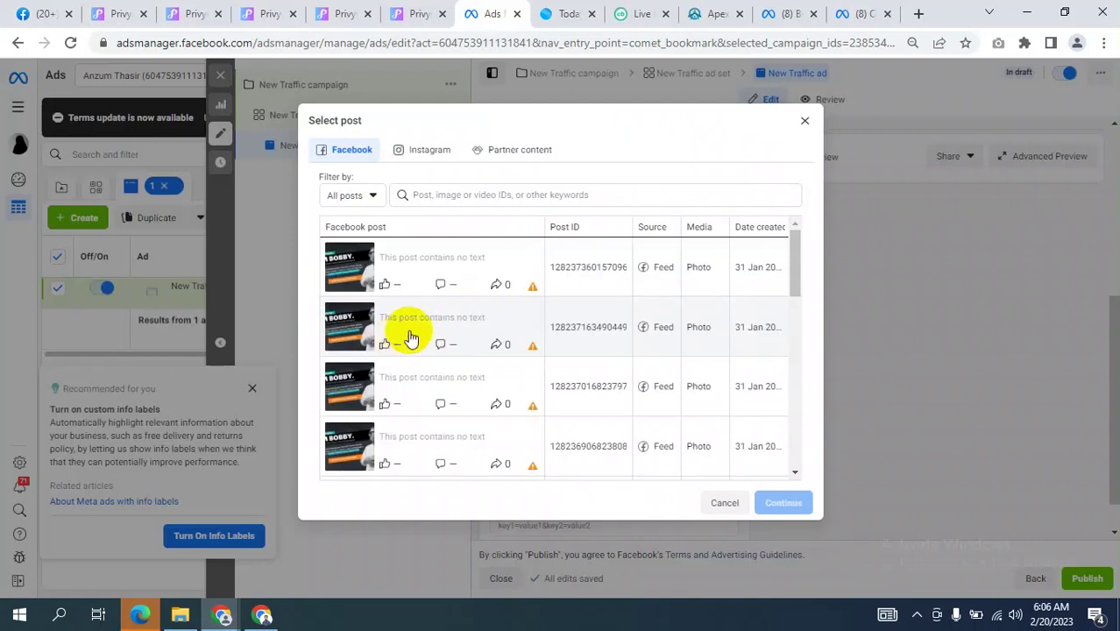
pyautogui.scroll(-3, 410, 333)
pyautogui.scroll(-3, 437, 337)
pyautogui.scroll(3, 437, 337)
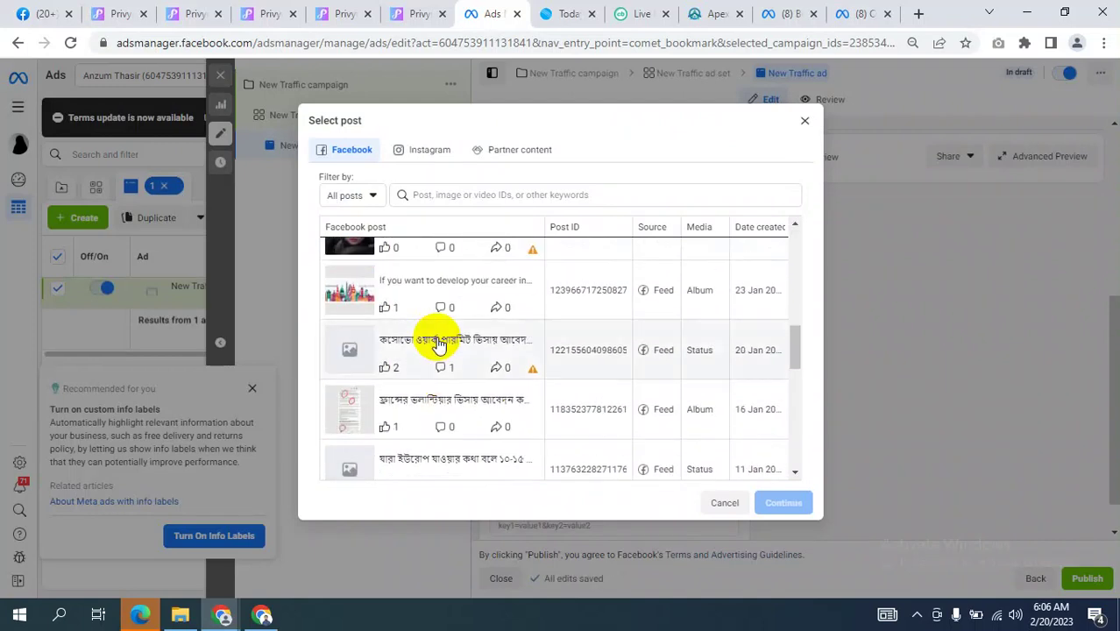
pyautogui.click(423, 291)
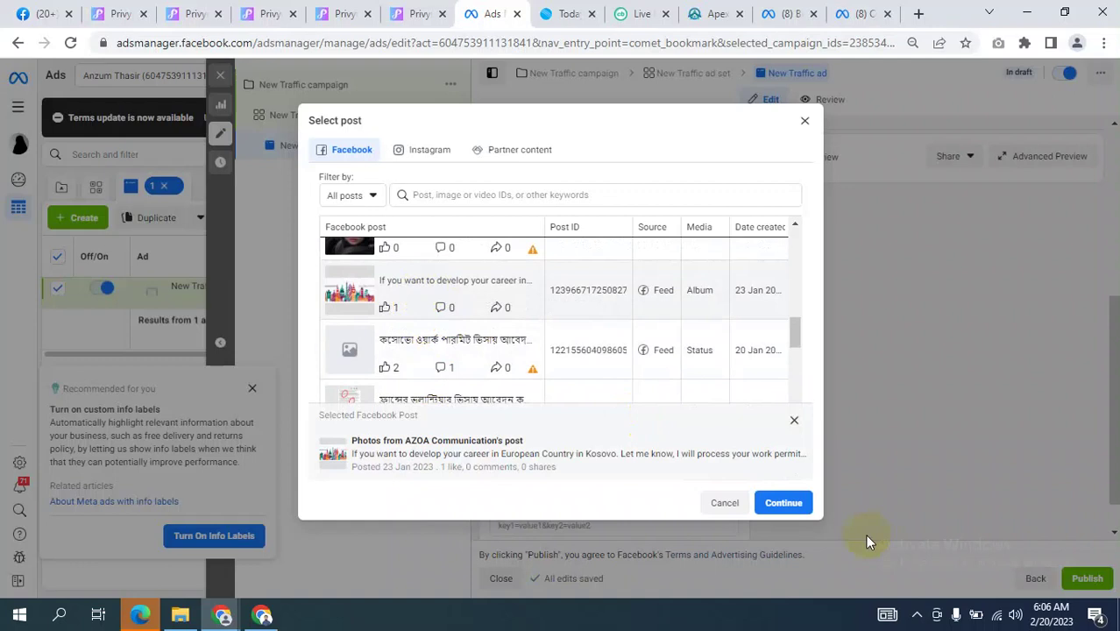
pyautogui.click(784, 503)
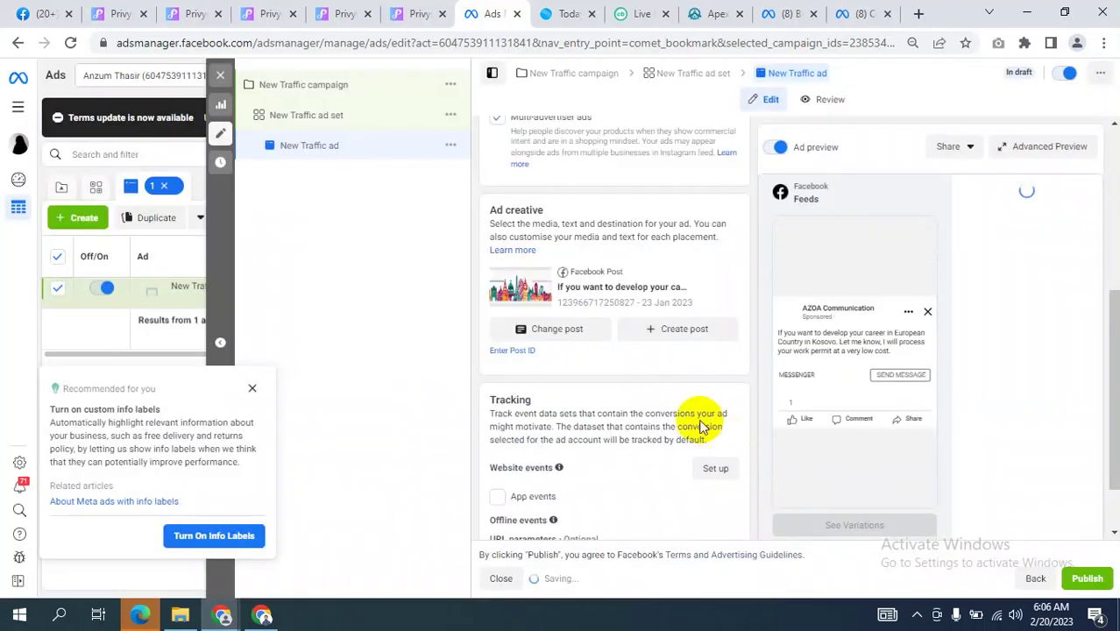
# - Check the ad's call to action and message template settings and the choice of Facebook Page under its identity
pyautogui.scroll(-3, 649, 434)
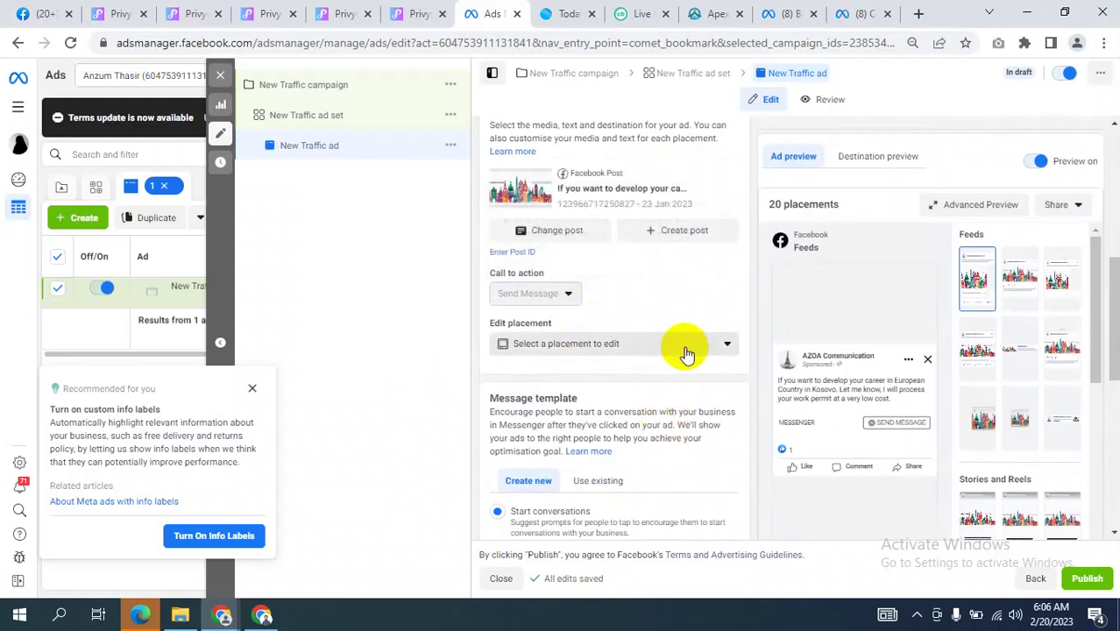
pyautogui.scroll(5, 687, 353)
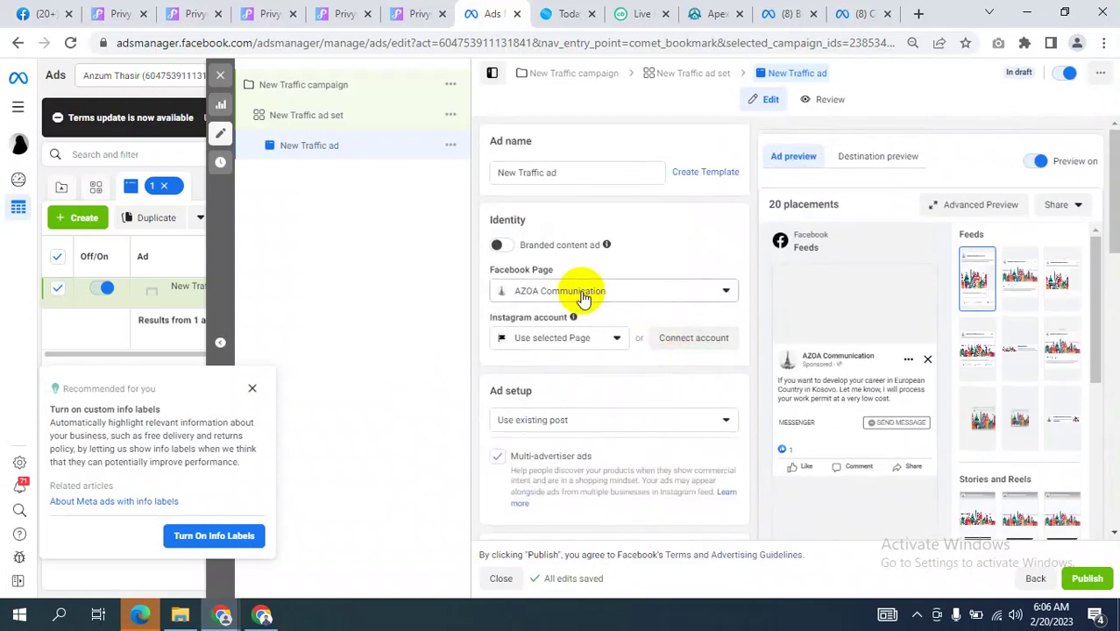
pyautogui.click(583, 296)
pyautogui.click(404, 304)
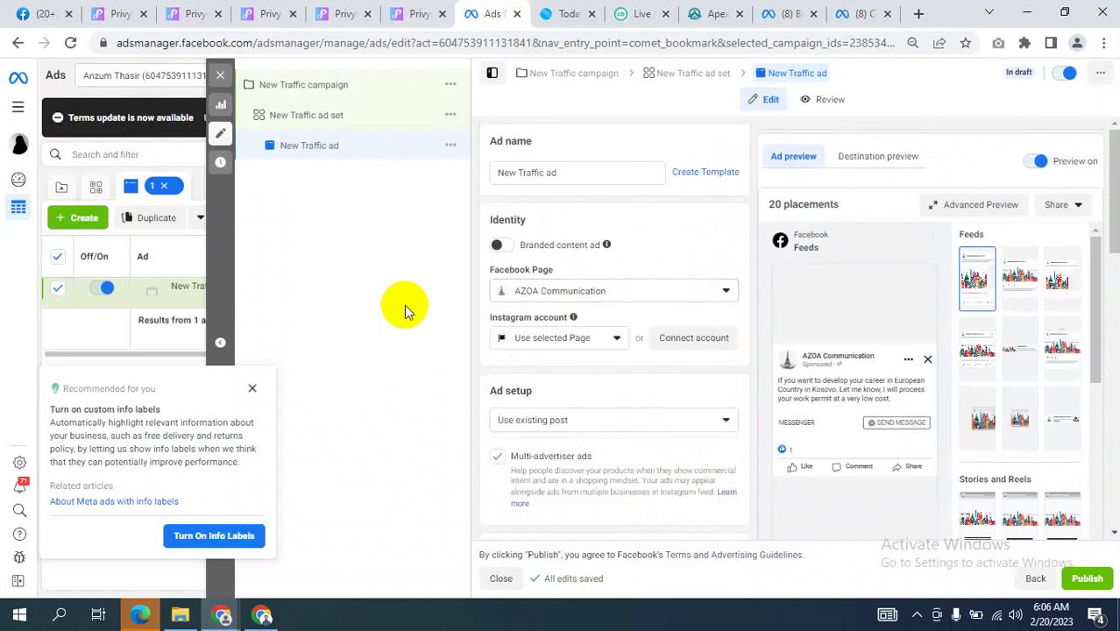
pyautogui.click(393, 400)
# - Set the New Traffic ad's setup to Create Ad and add the happy valentine account image as its media, accepting the suggested crops and enhancements
pyautogui.click(544, 424)
pyautogui.click(531, 451)
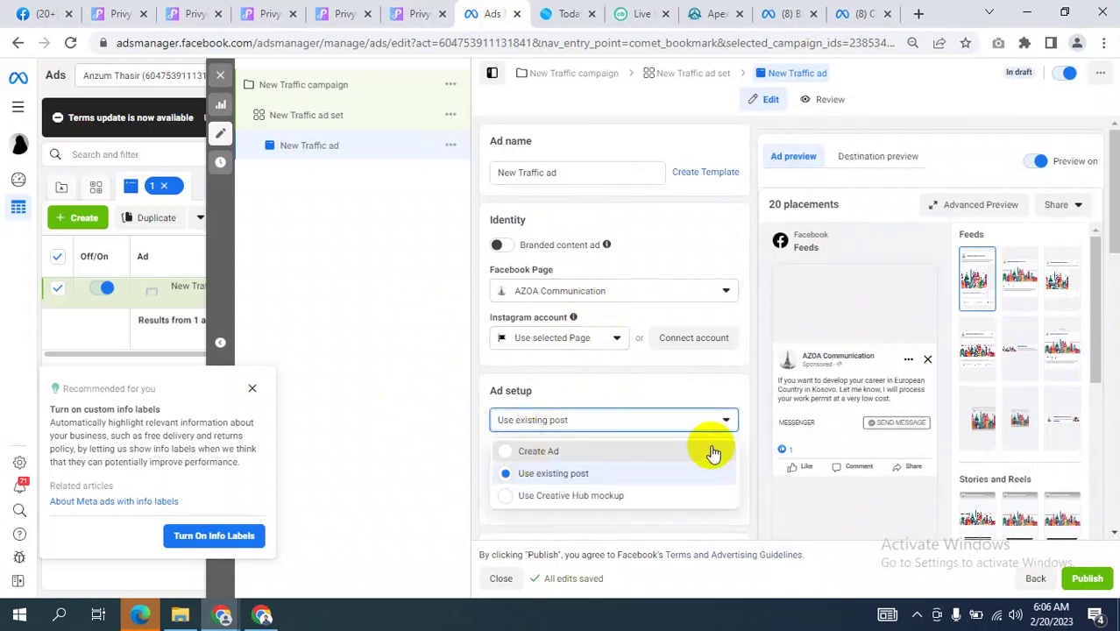
pyautogui.scroll(-6, 750, 475)
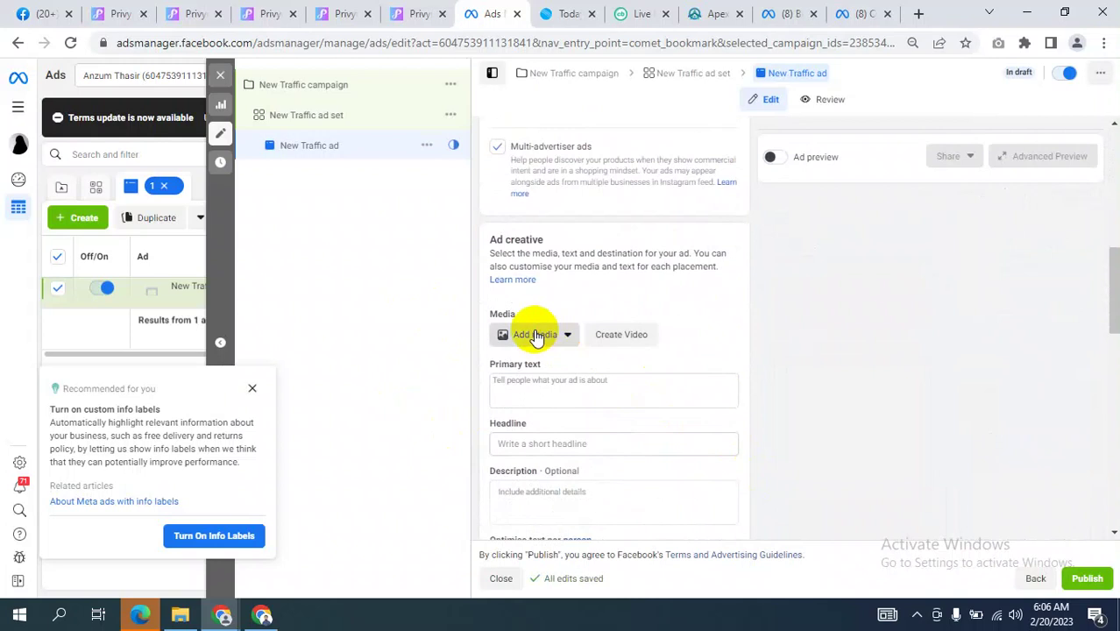
pyautogui.click(536, 334)
pyautogui.click(538, 364)
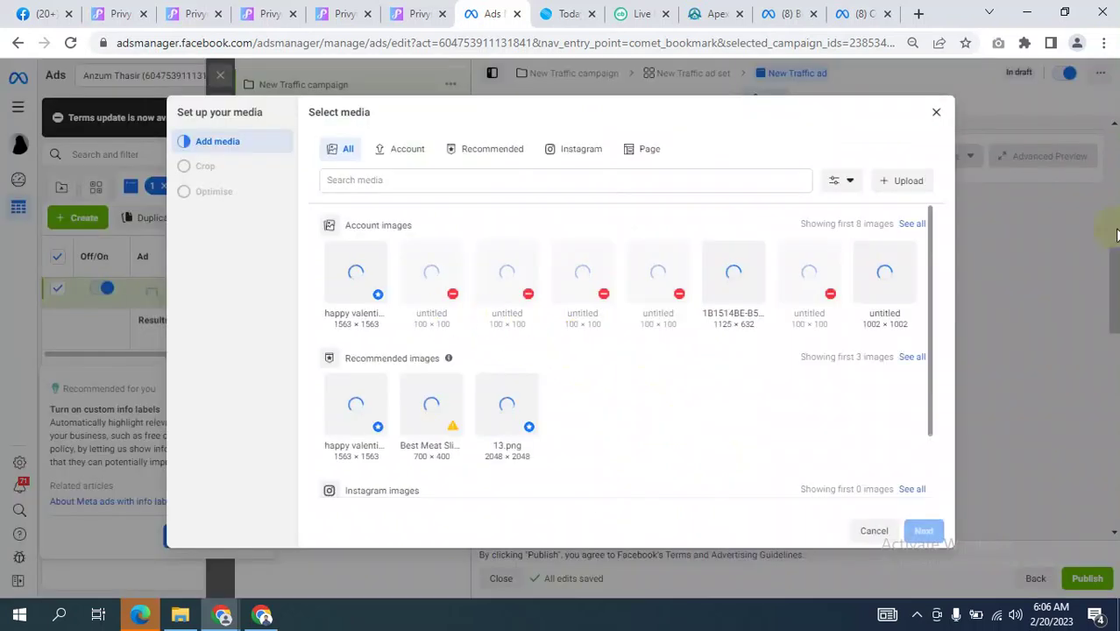
pyautogui.click(392, 271)
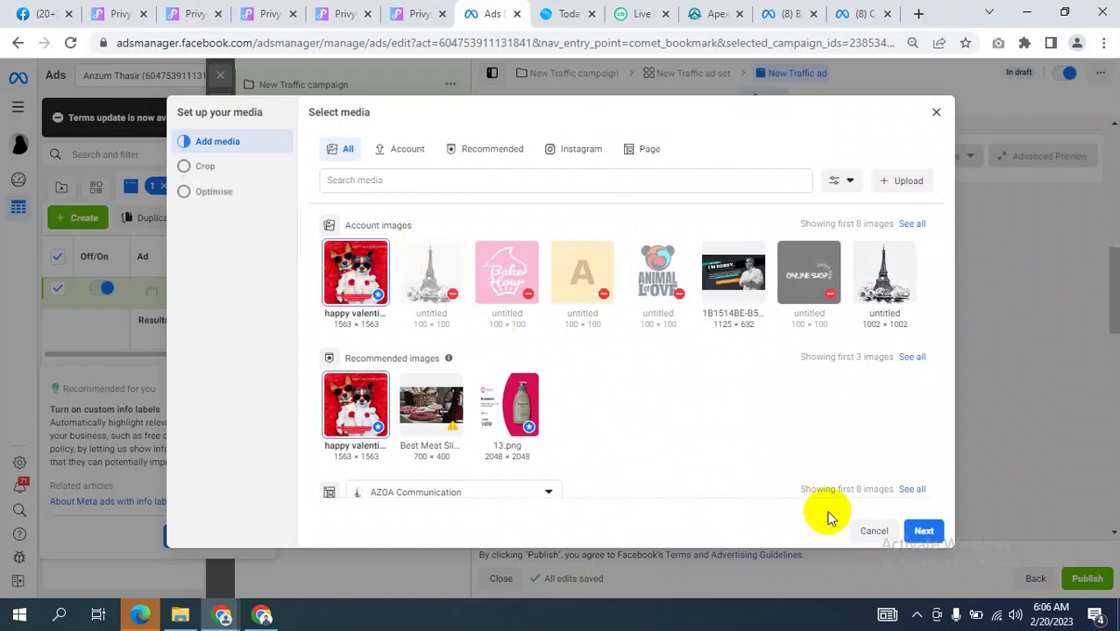
pyautogui.click(923, 532)
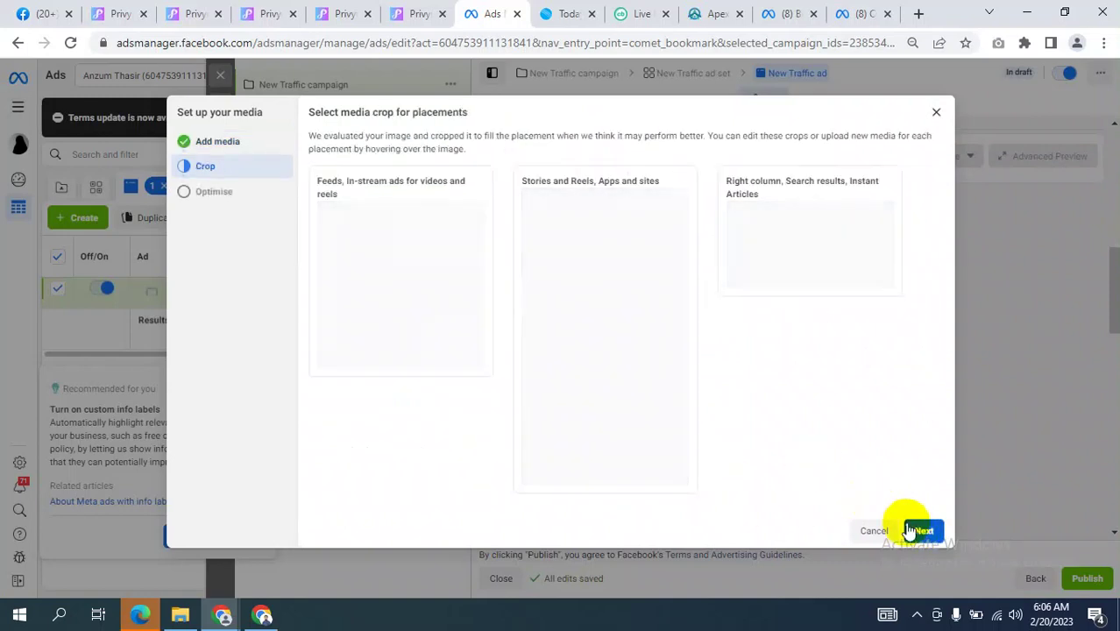
pyautogui.click(923, 532)
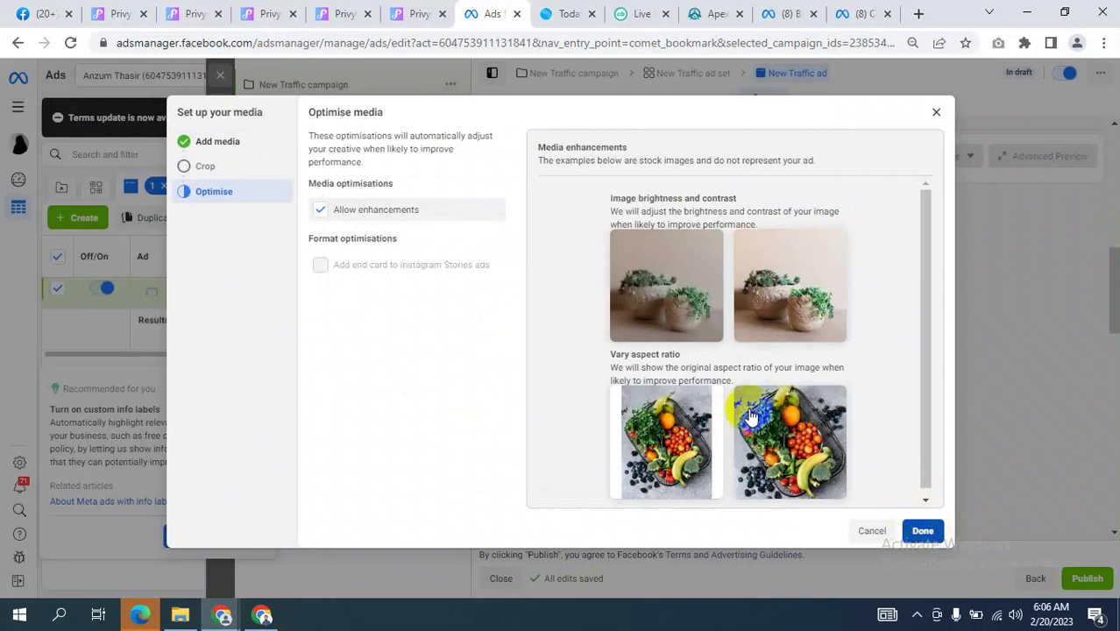
pyautogui.press('Return')
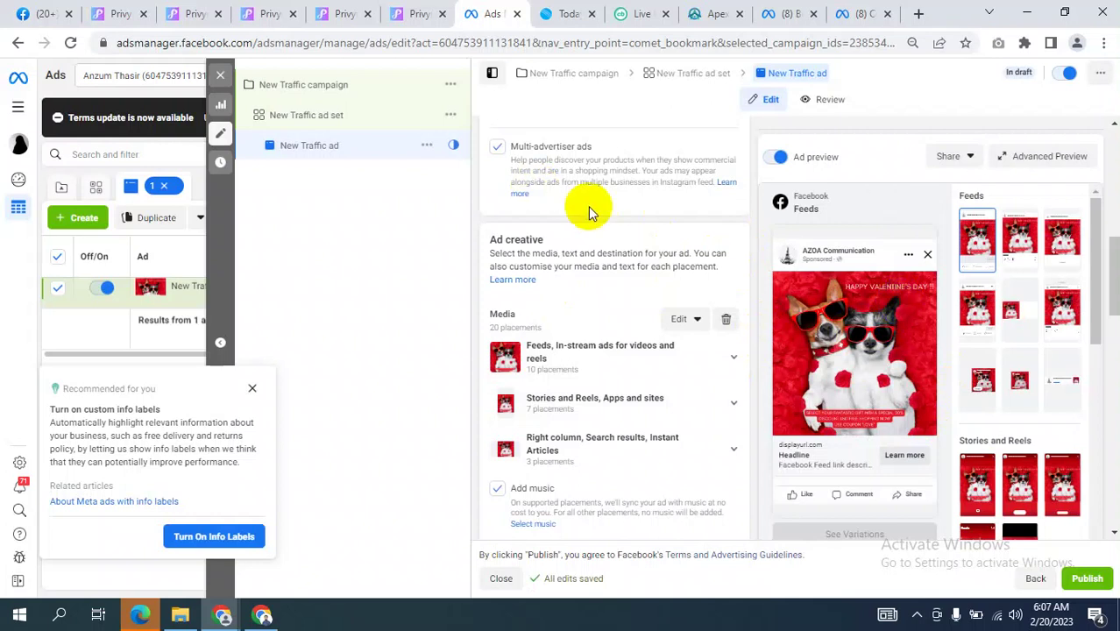
# - Set the ad's call to action to Shop now in its ad creative
pyautogui.scroll(-1, 637, 243)
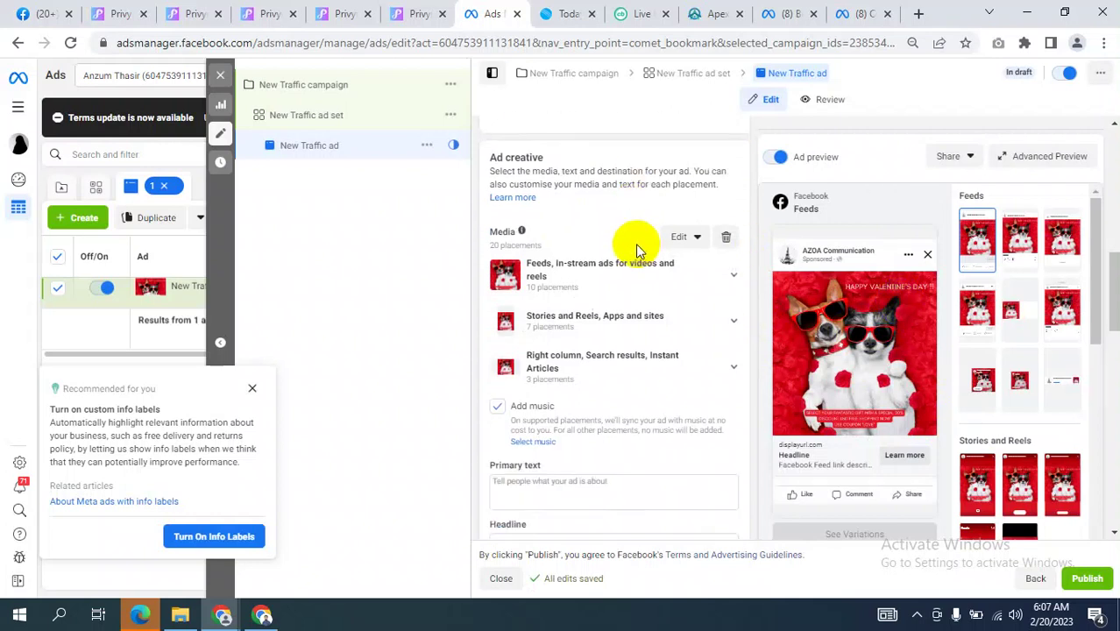
pyautogui.scroll(1, 635, 243)
pyautogui.scroll(-4, 635, 244)
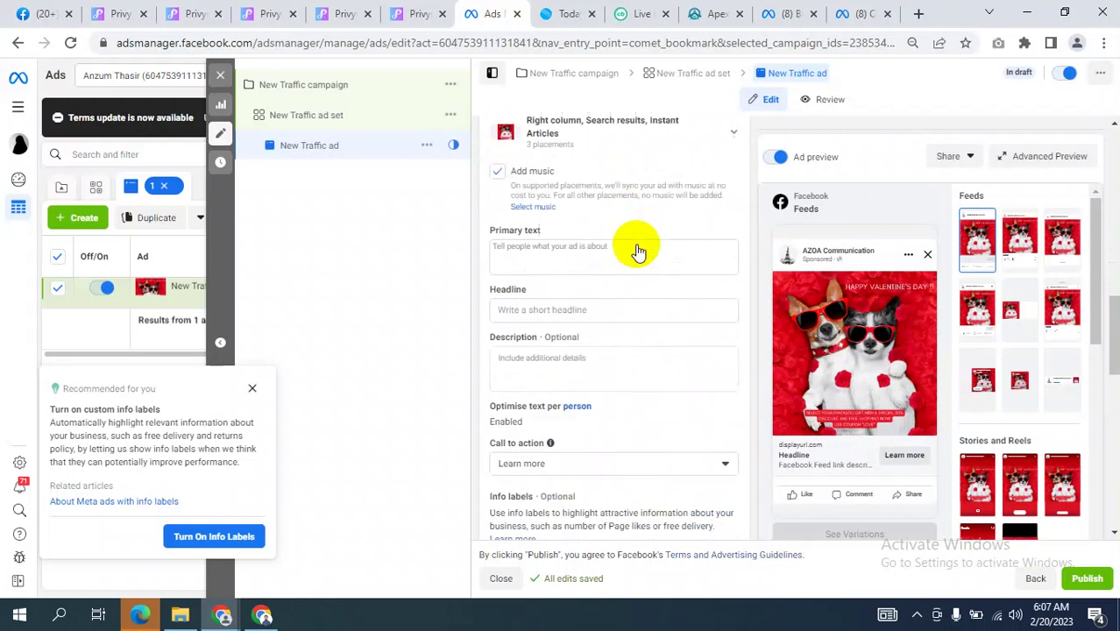
pyautogui.scroll(-2, 638, 252)
pyautogui.click(557, 288)
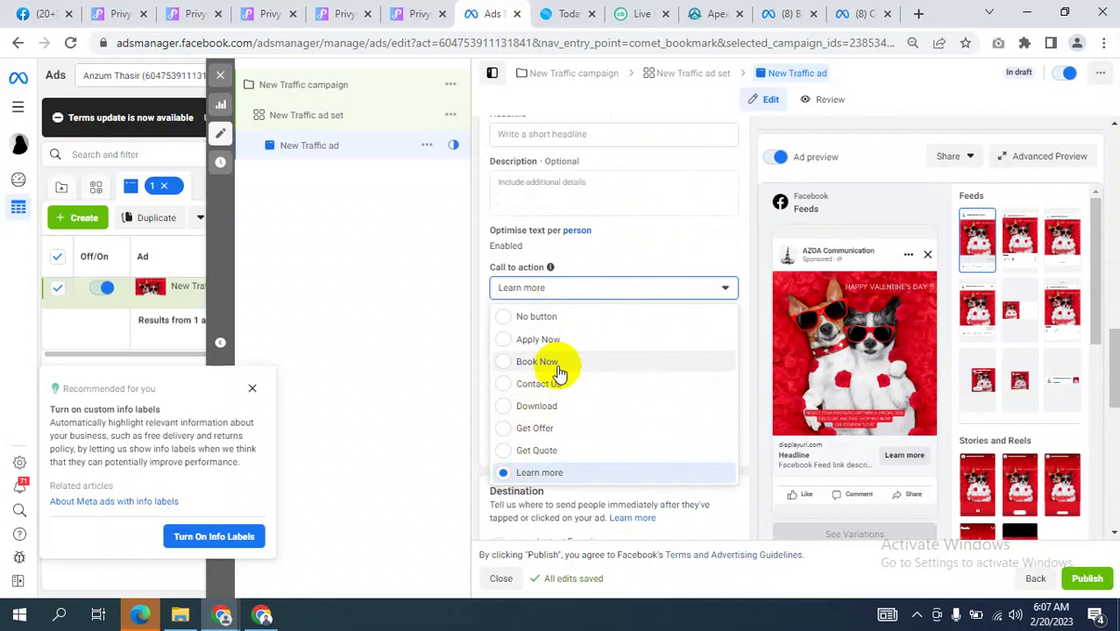
pyautogui.scroll(-3, 559, 372)
pyautogui.scroll(-3, 552, 377)
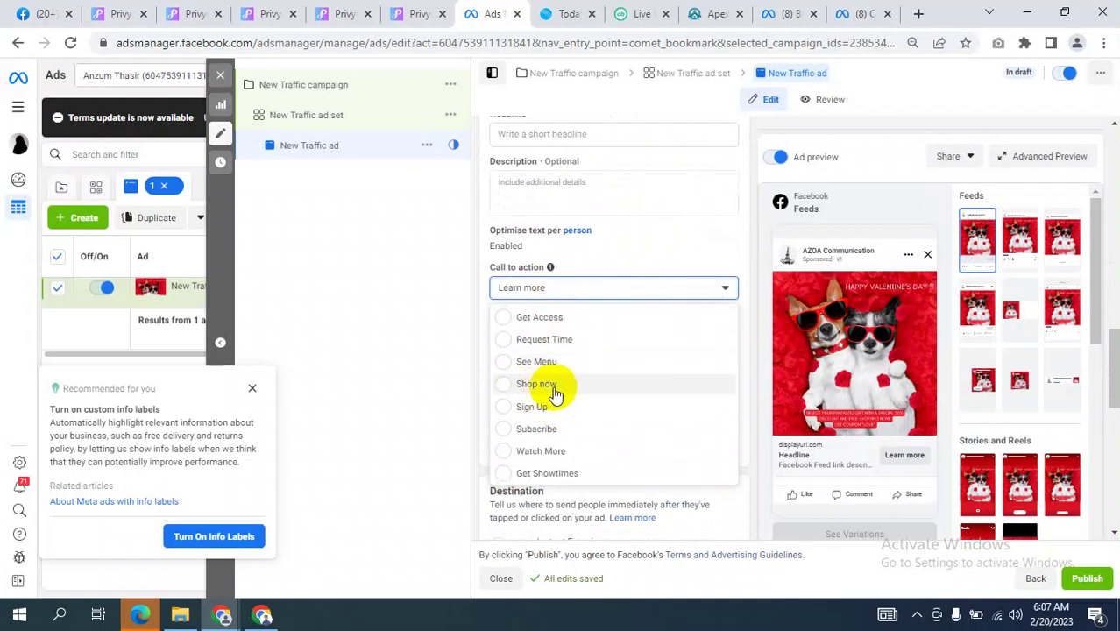
pyautogui.click(613, 389)
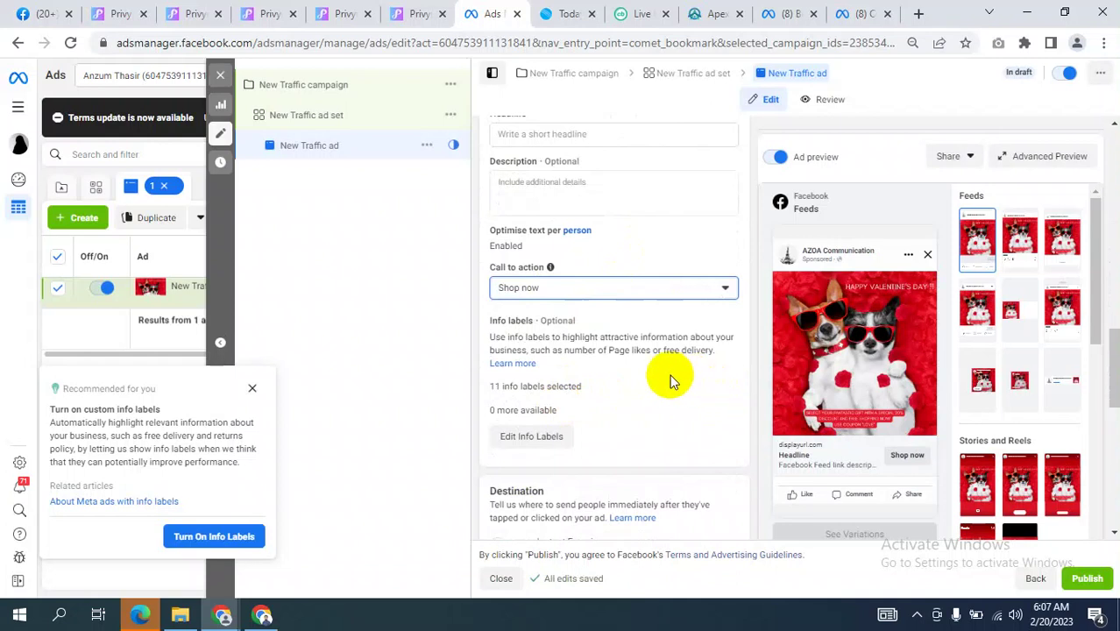
# - Review the ad's Website destination, language and tracking options, and its identity and ad setup settings
pyautogui.scroll(-2, 670, 374)
pyautogui.click(553, 469)
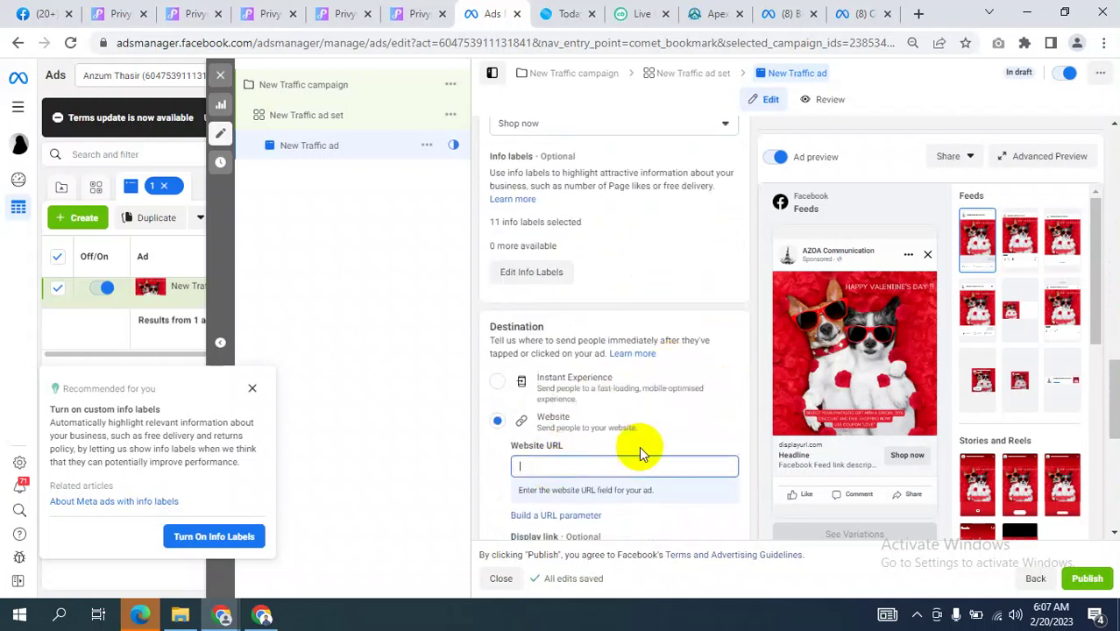
pyautogui.scroll(-2, 666, 434)
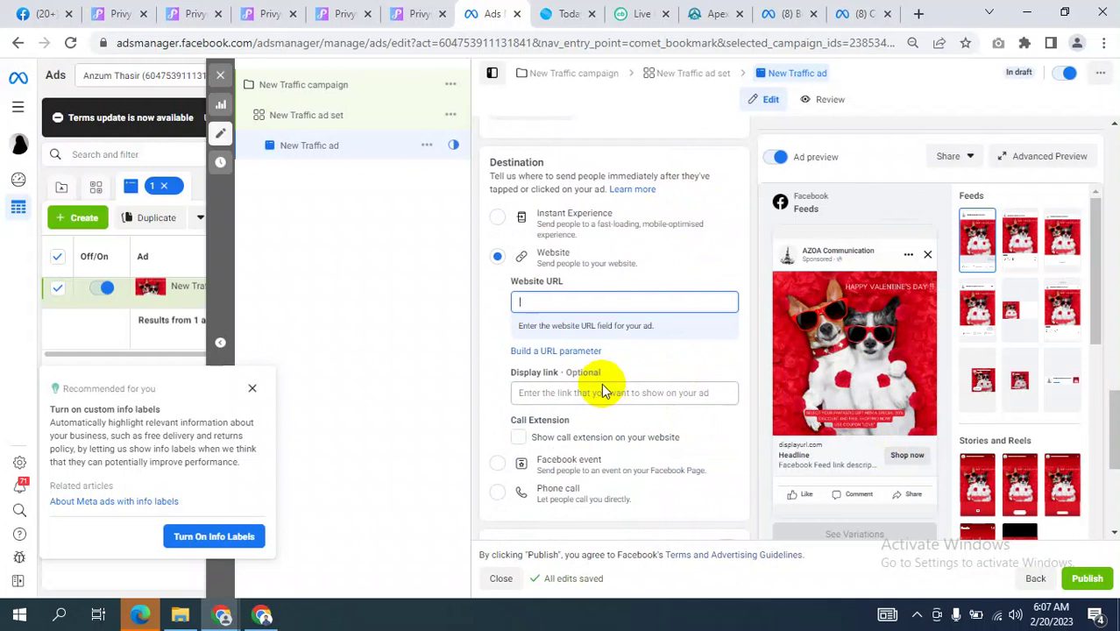
pyautogui.scroll(-4, 603, 390)
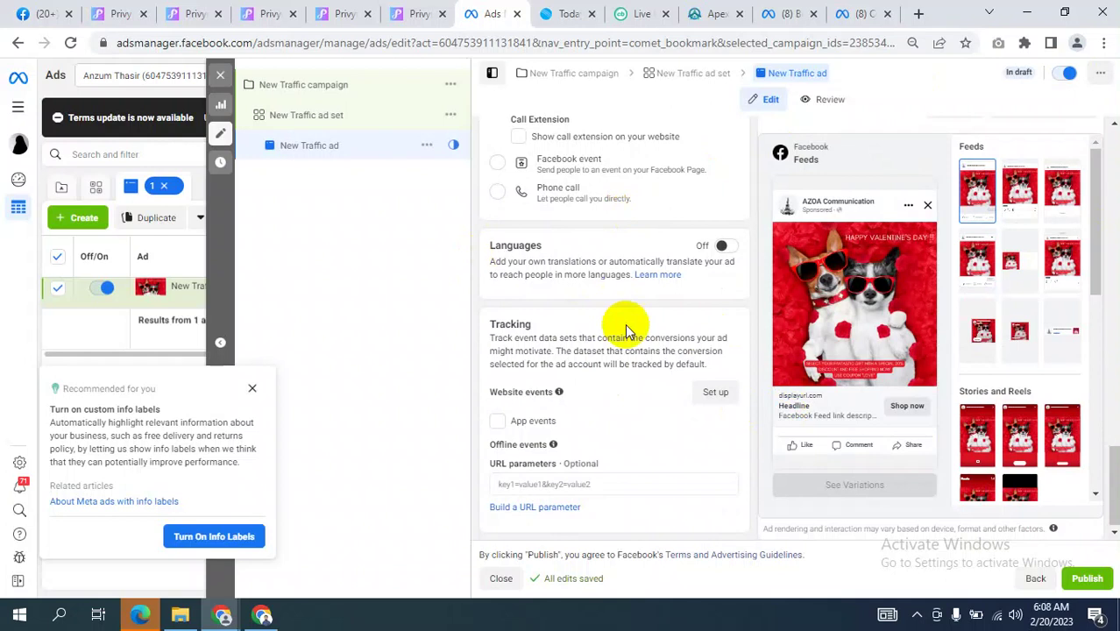
pyautogui.scroll(8, 624, 323)
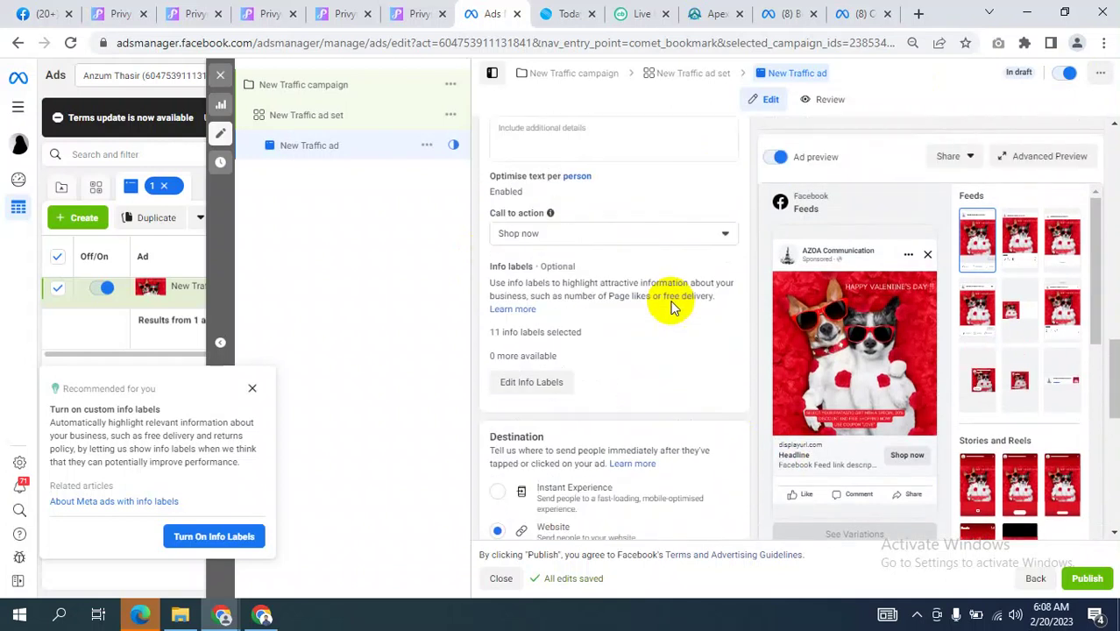
pyautogui.scroll(10, 672, 306)
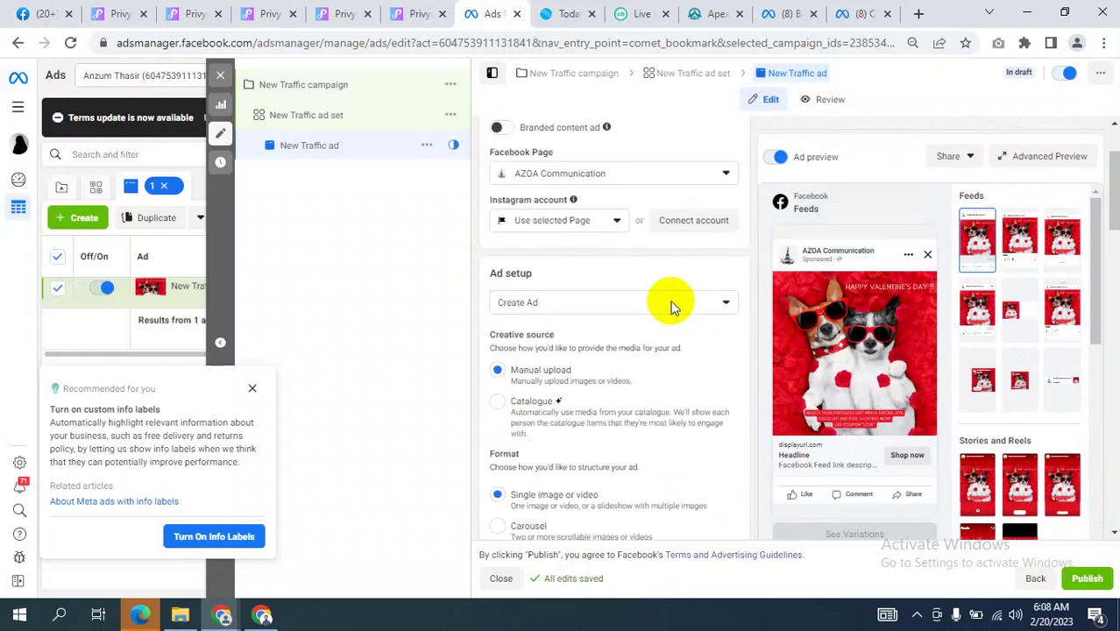
pyautogui.scroll(3, 672, 306)
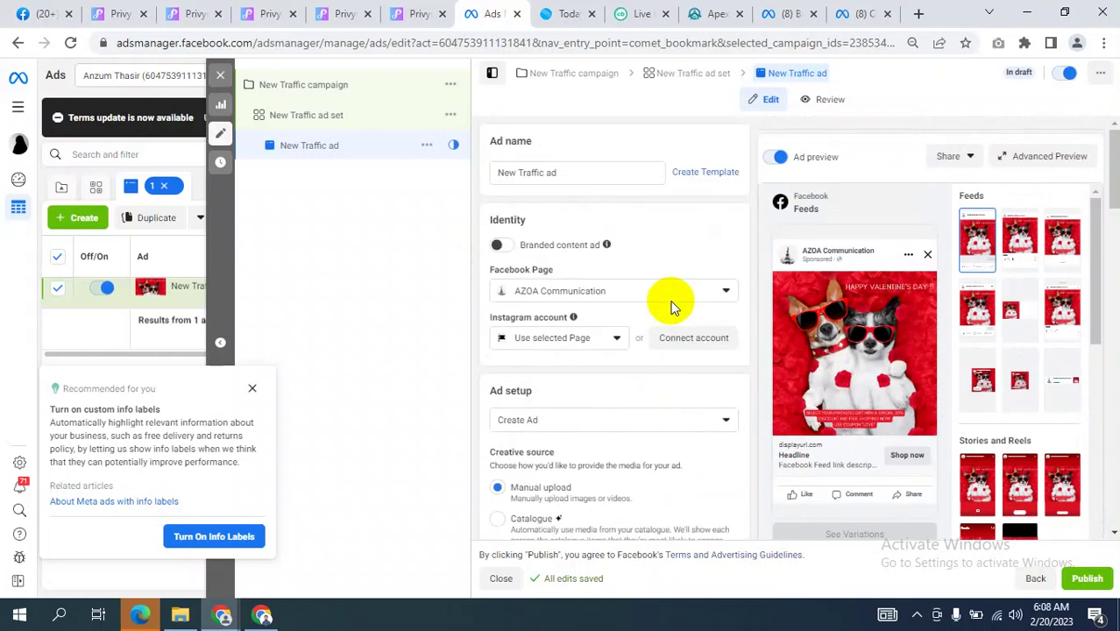
# - Switch to the Google Meet call, dismiss the presenting notification and look through the participant list
pyautogui.click(251, 617)
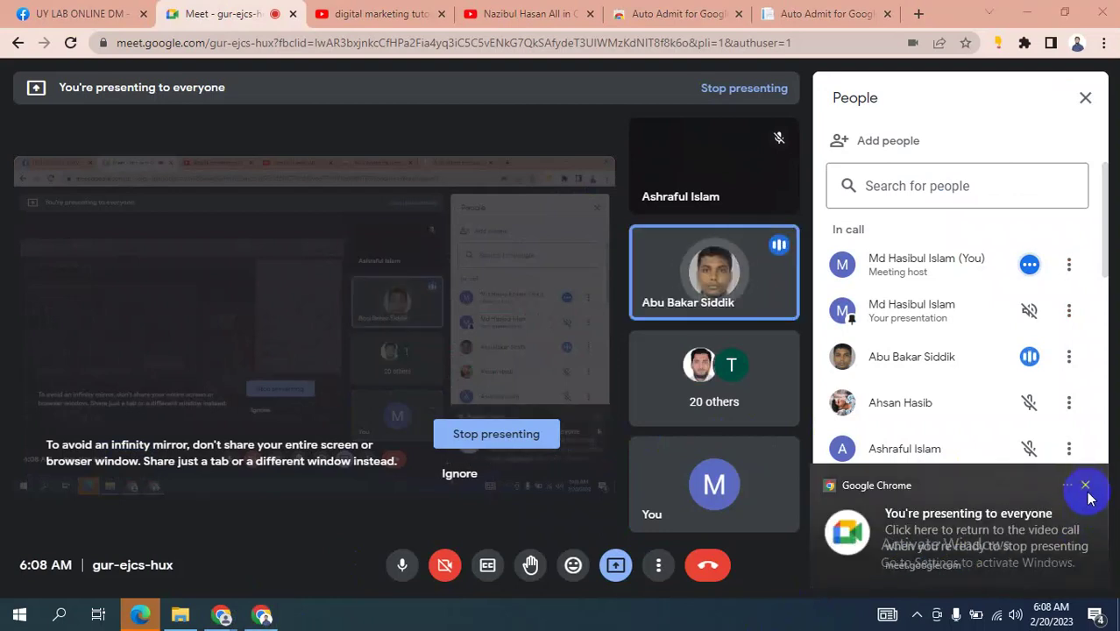
pyautogui.click(1085, 487)
pyautogui.scroll(-3, 929, 432)
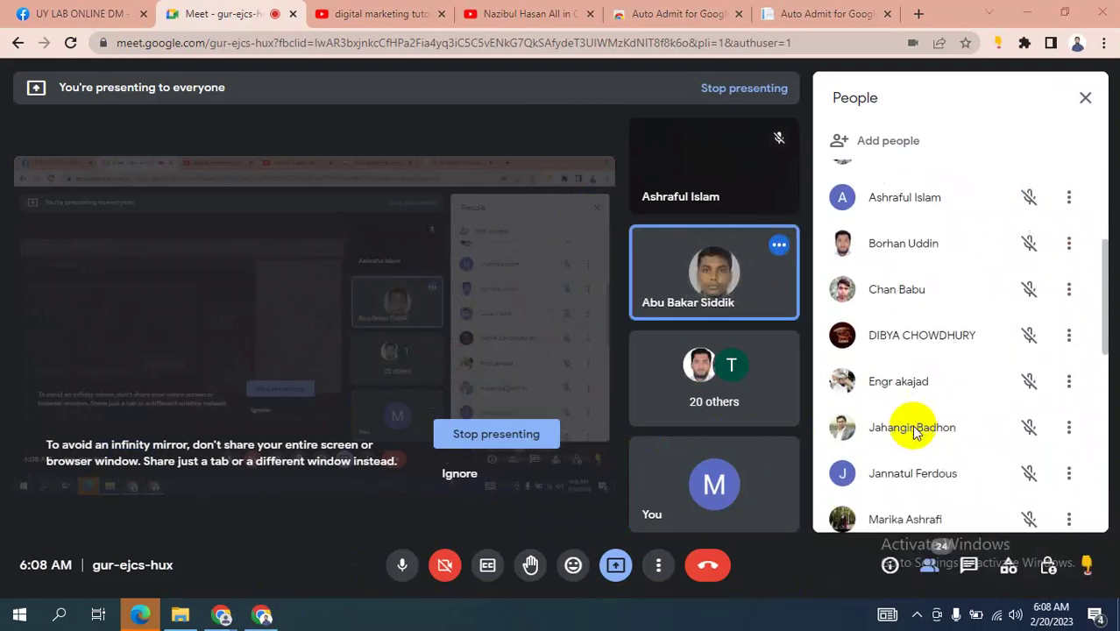
pyautogui.scroll(-4, 913, 431)
pyautogui.scroll(3, 913, 431)
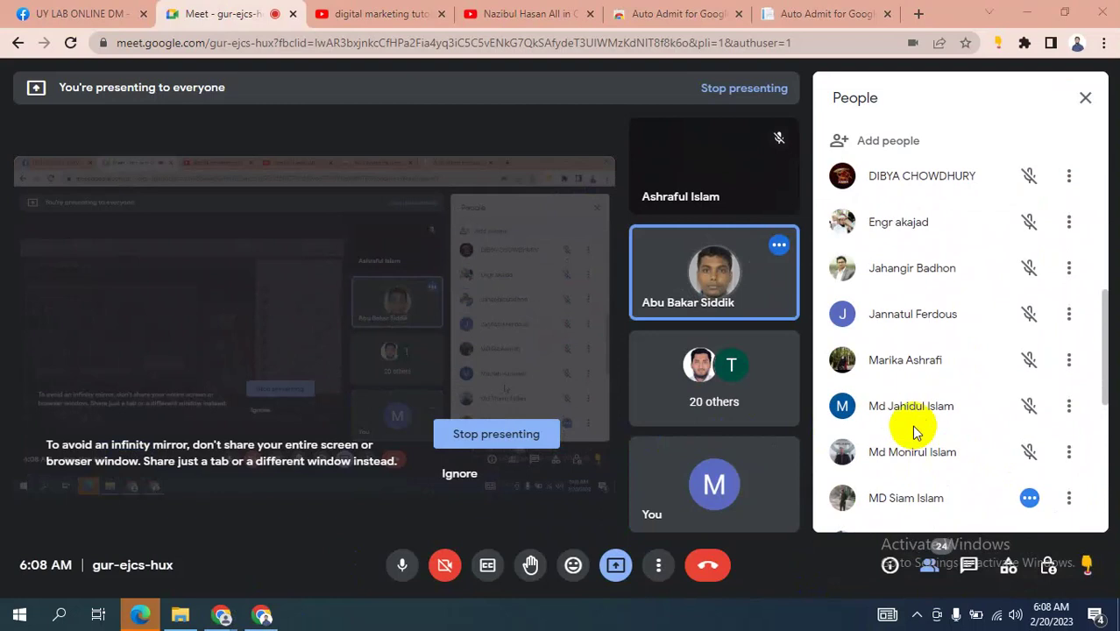
pyautogui.scroll(-5, 913, 432)
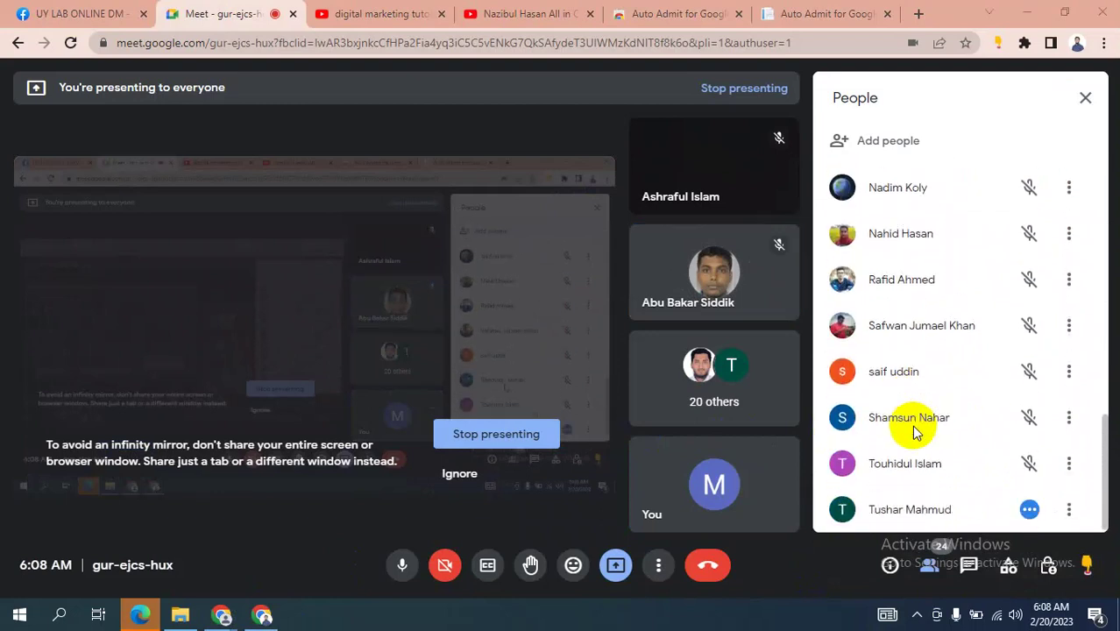
pyautogui.scroll(1, 913, 431)
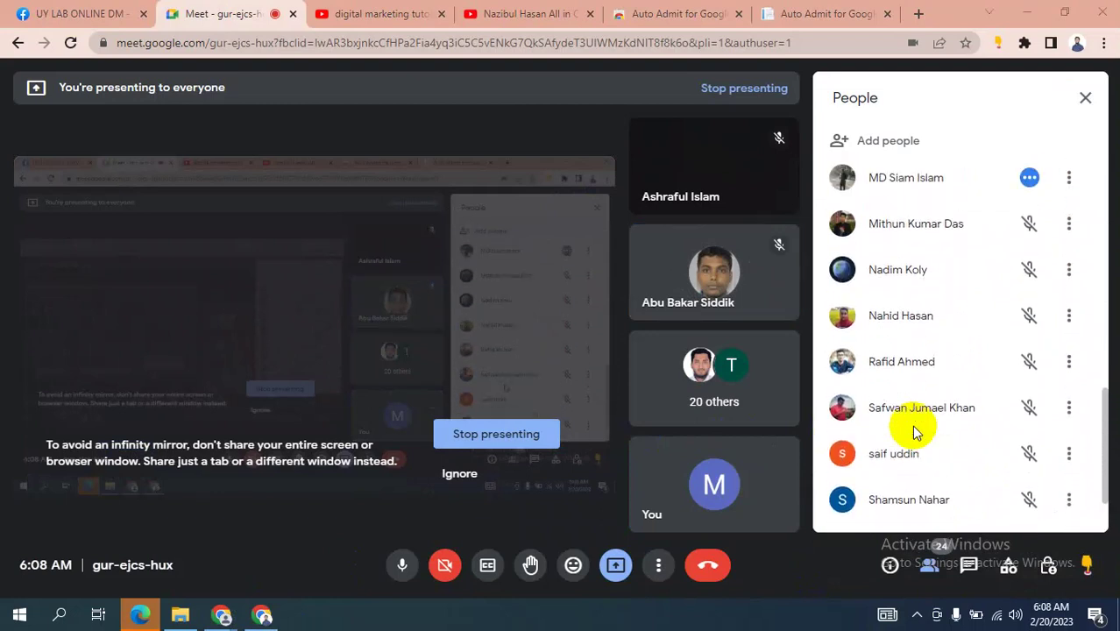
pyautogui.scroll(10, 913, 432)
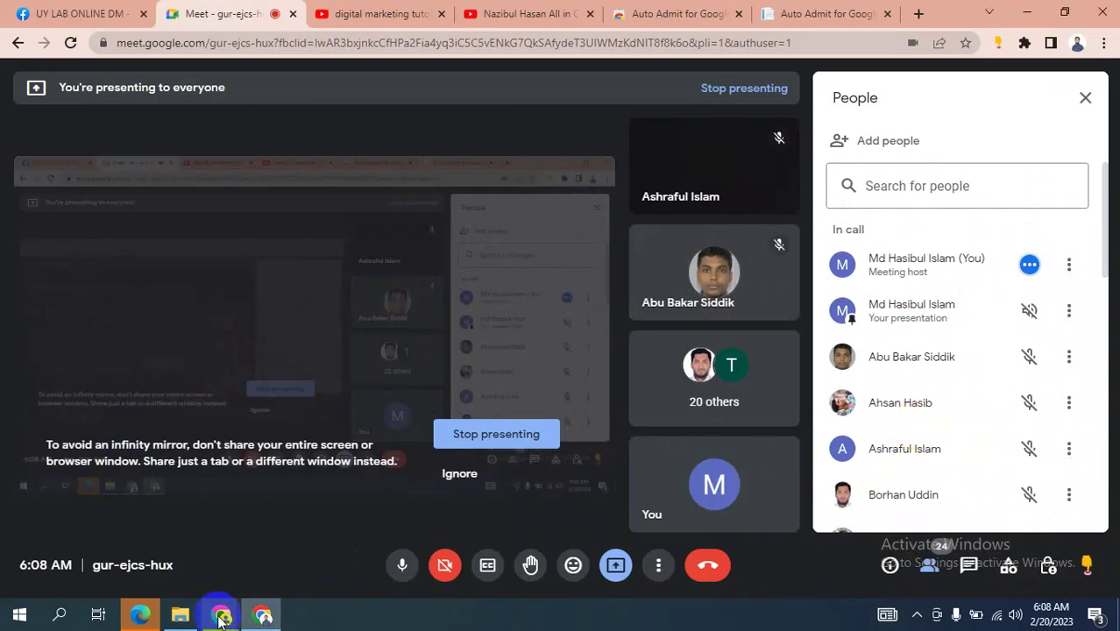
# - Return to the New Traffic ad in Ads Manager and dismiss the info labels recommendation and the presenting notification
pyautogui.moveTo(219, 619)
pyautogui.click(138, 538)
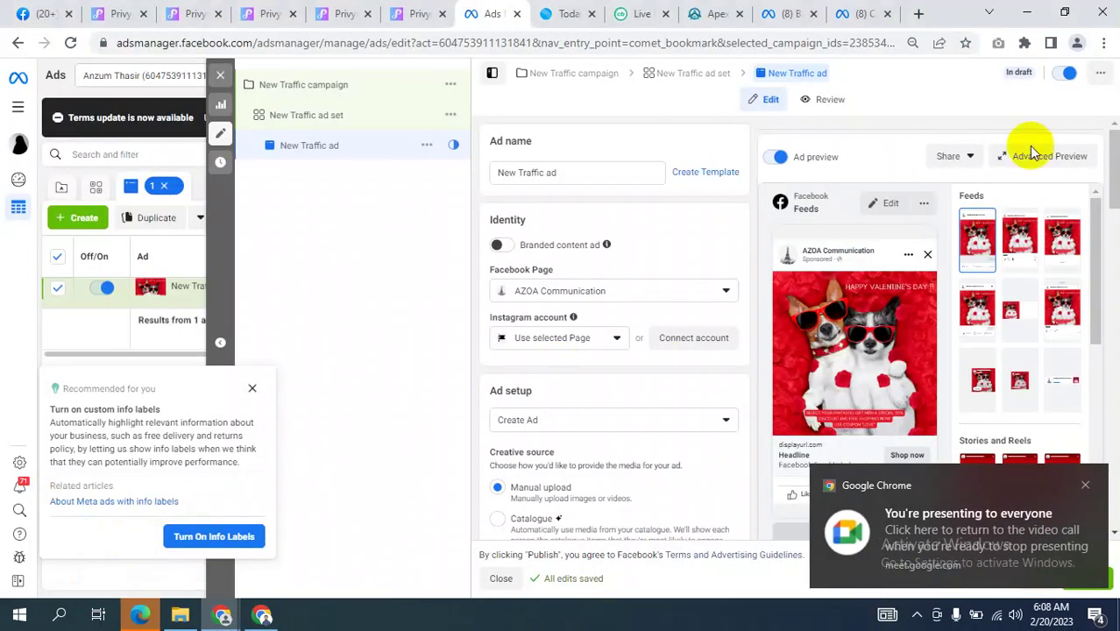
pyautogui.click(252, 388)
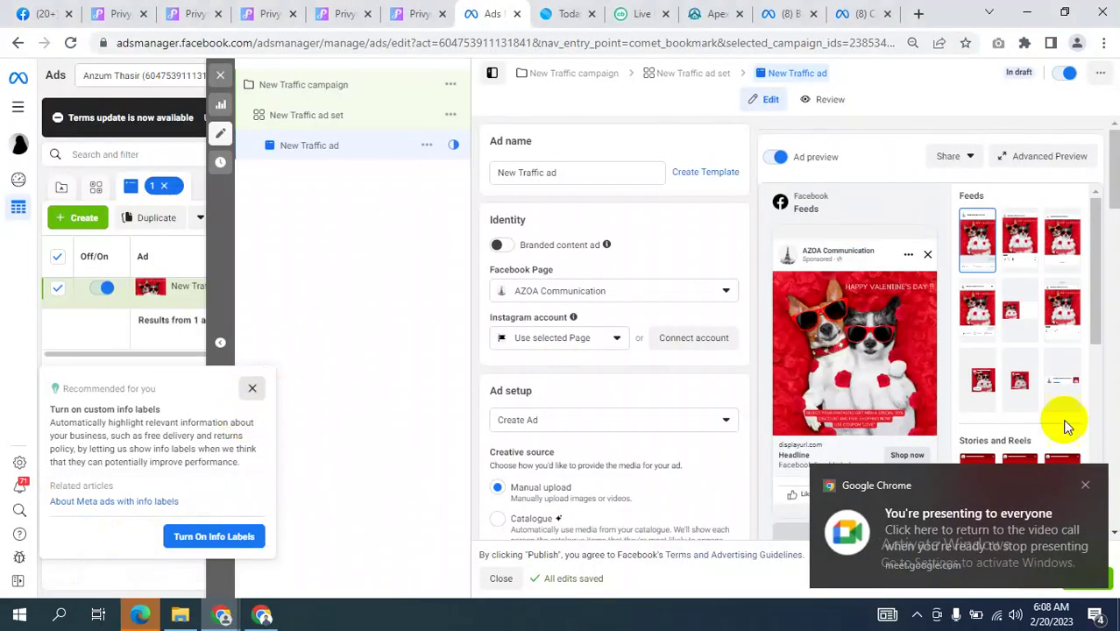
pyautogui.click(1086, 484)
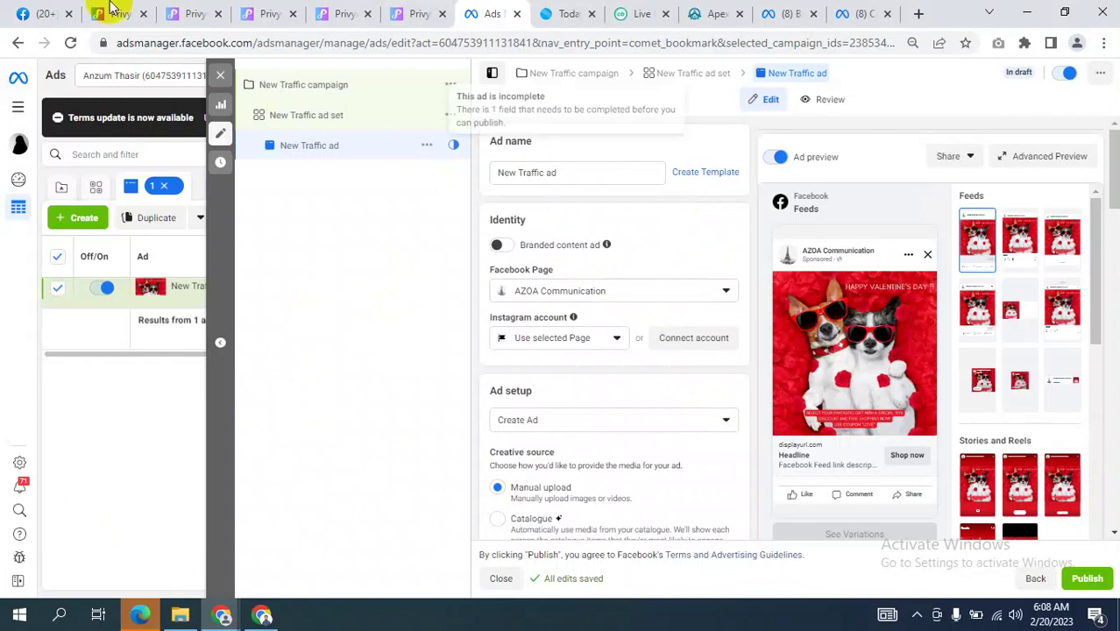
# - Go through the New Traffic campaign to its ad set and close the editor without publishing the draft items
pyautogui.click(326, 92)
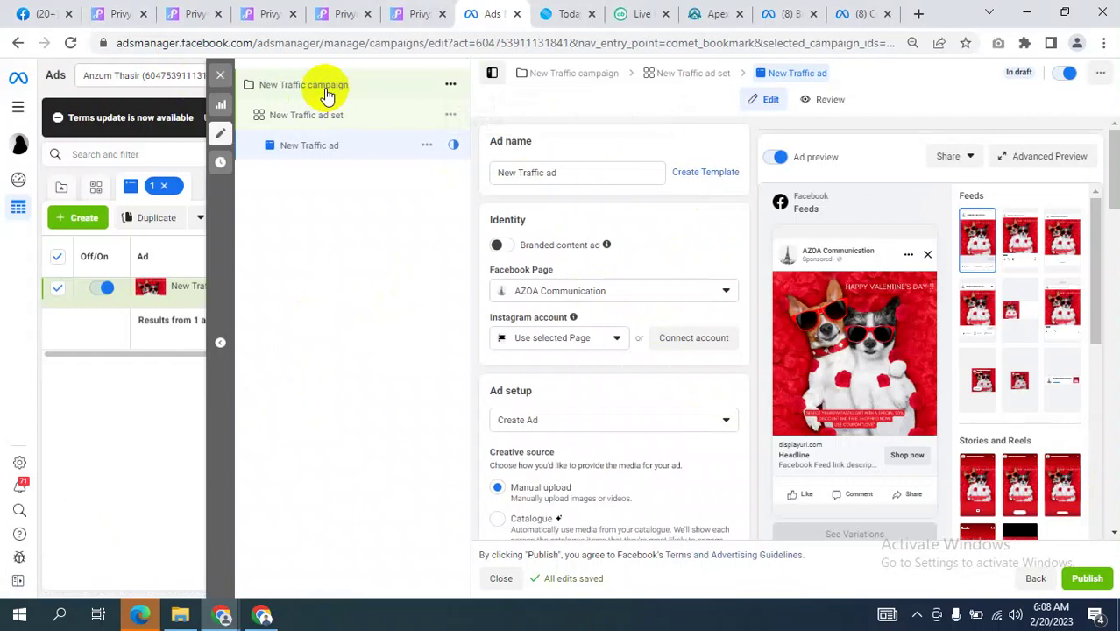
pyautogui.click(318, 121)
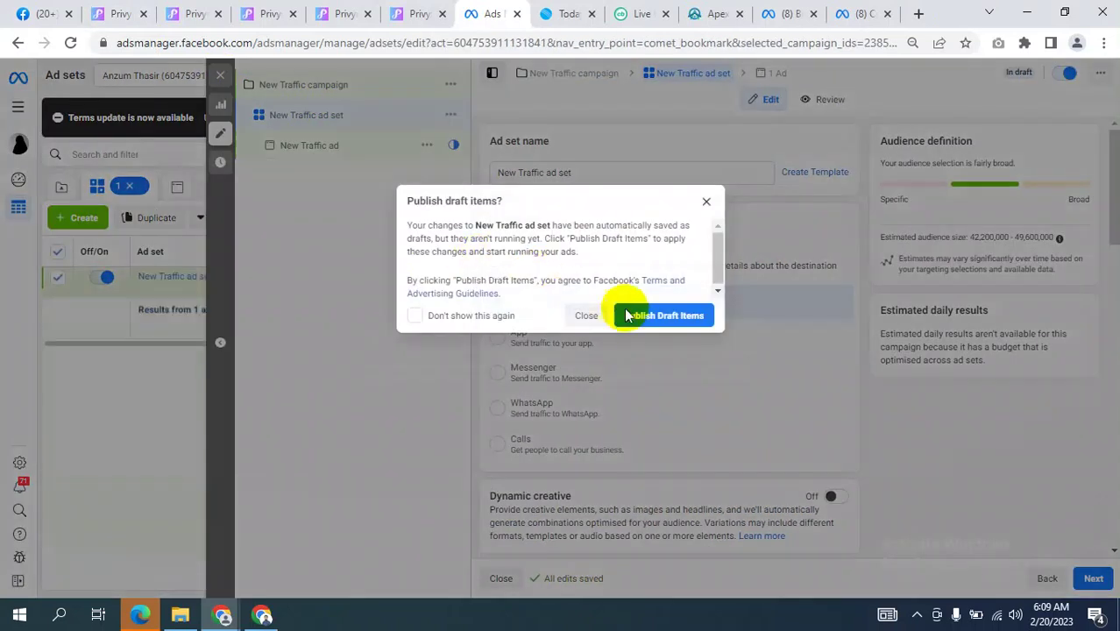
pyautogui.click(587, 316)
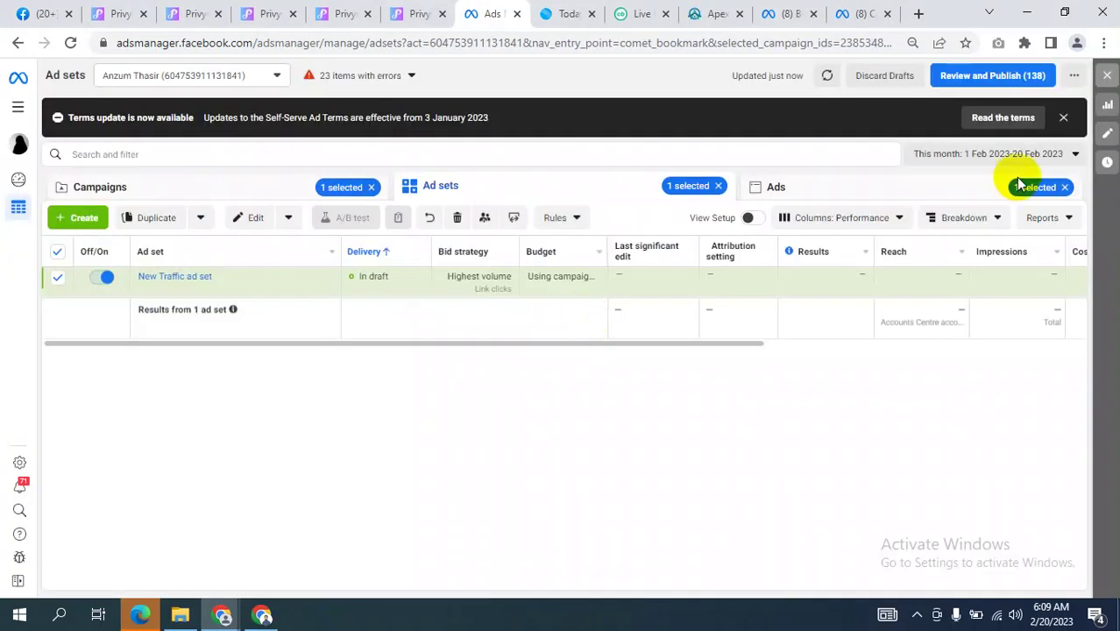
# - Clear the ad, ad set and campaign selections and show the full list of campaigns
pyautogui.click(1065, 187)
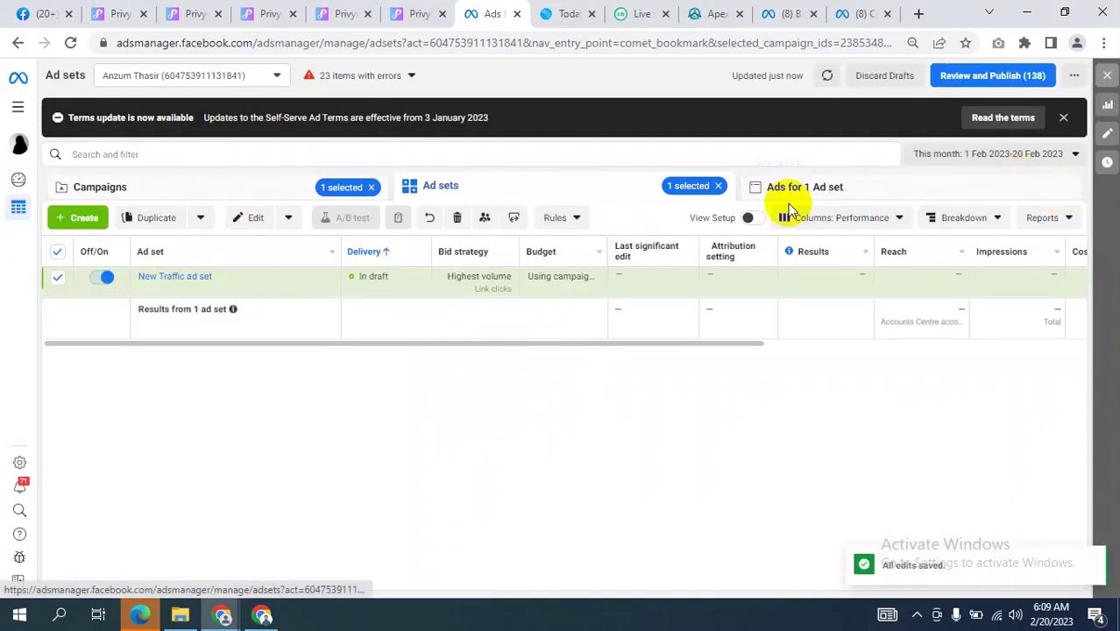
pyautogui.click(721, 192)
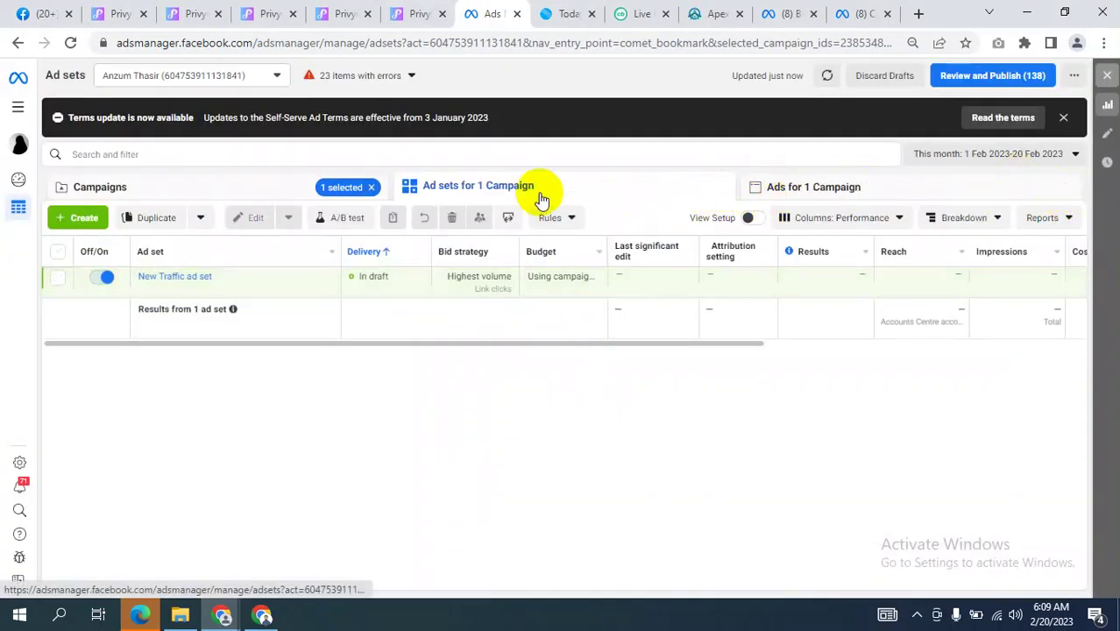
pyautogui.click(371, 189)
pyautogui.click(131, 188)
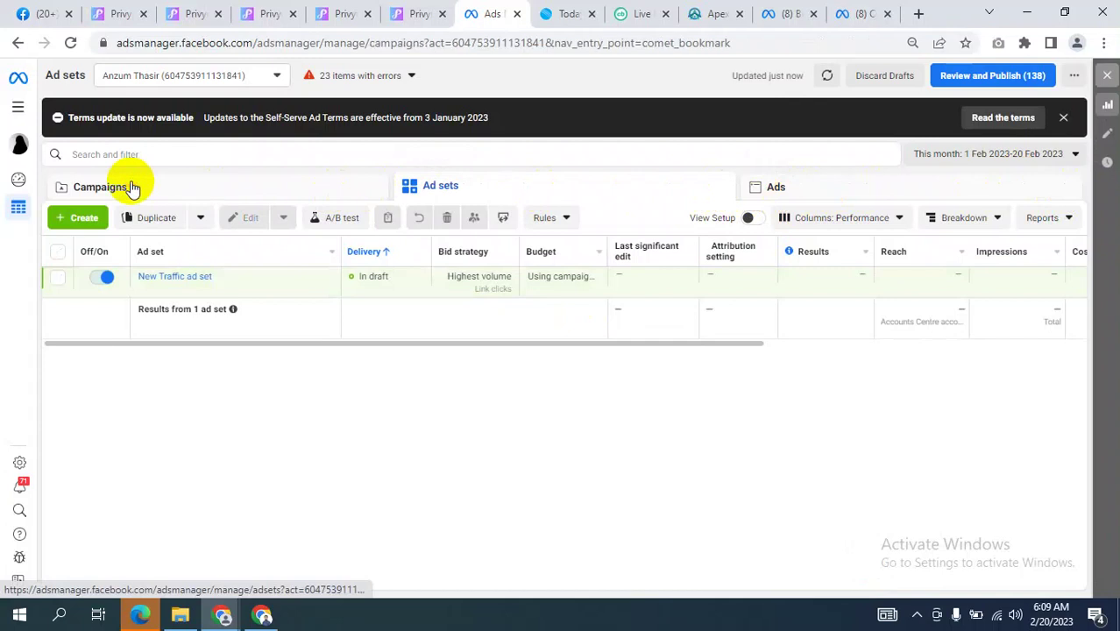
# - Create a new campaign with the Engagement objective
pyautogui.click(76, 217)
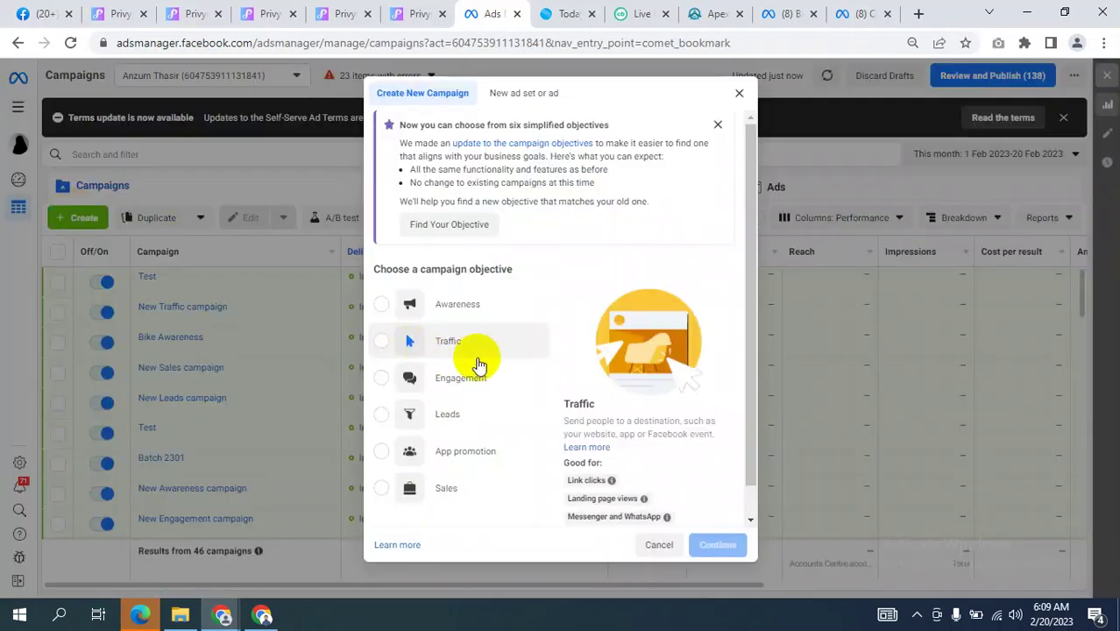
pyautogui.click(382, 378)
pyautogui.click(717, 545)
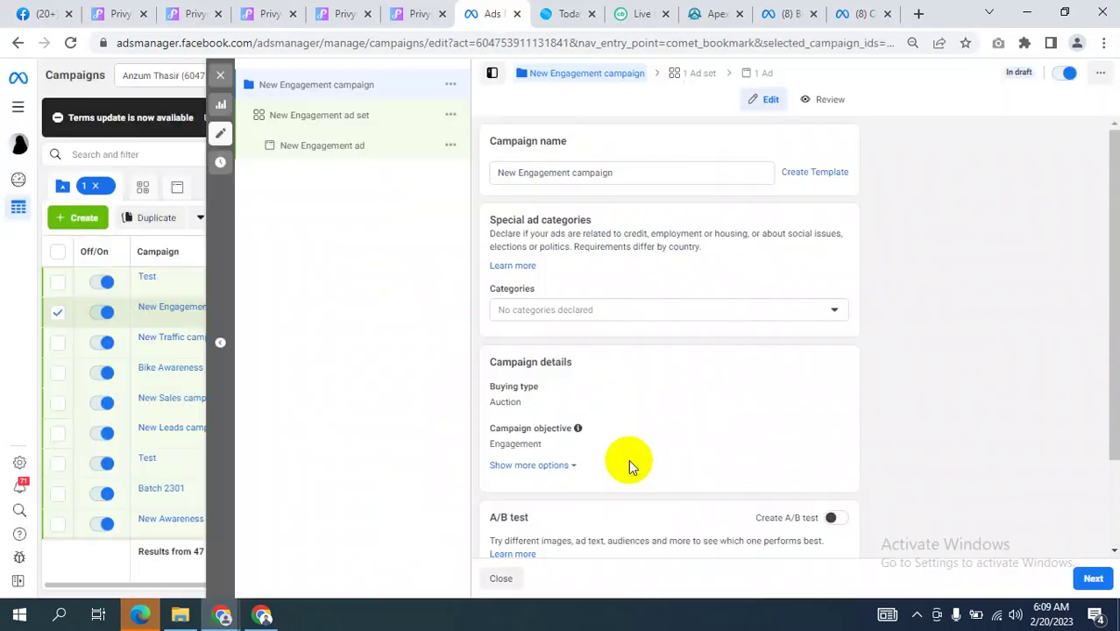
# - Turn on Advantage campaign budget for the New Engagement campaign and continue to its ad set
pyautogui.scroll(-2, 713, 300)
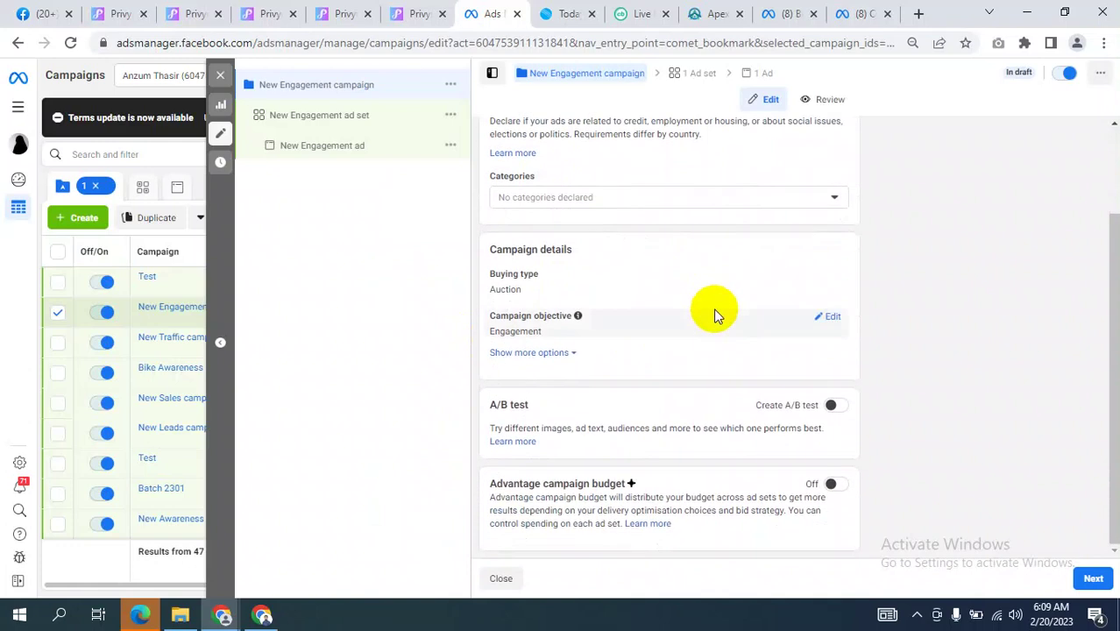
pyautogui.click(834, 483)
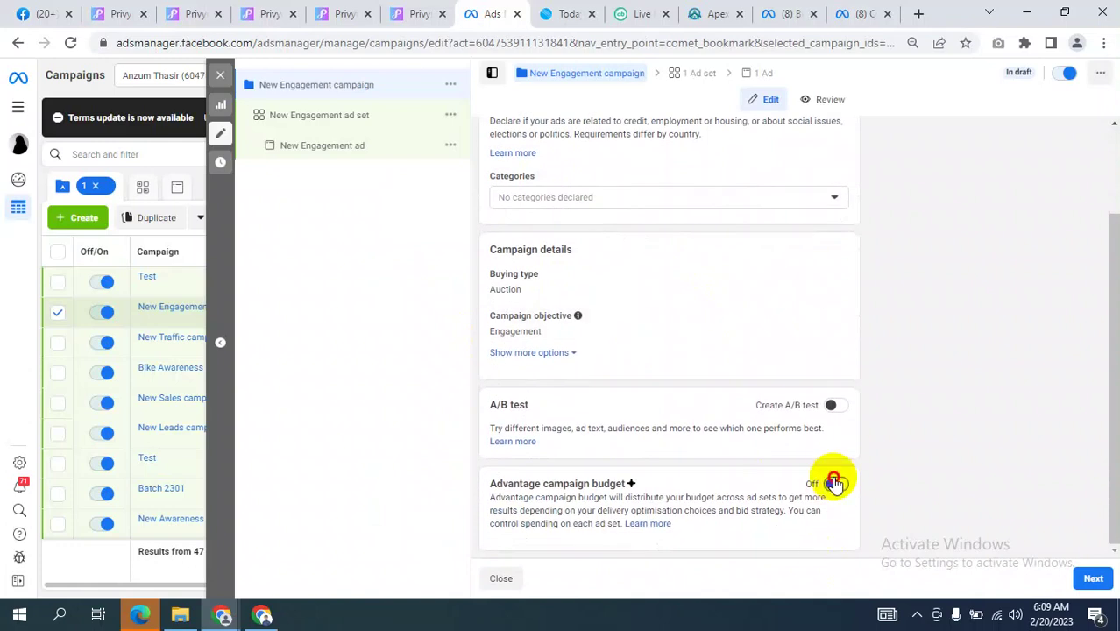
pyautogui.click(1093, 579)
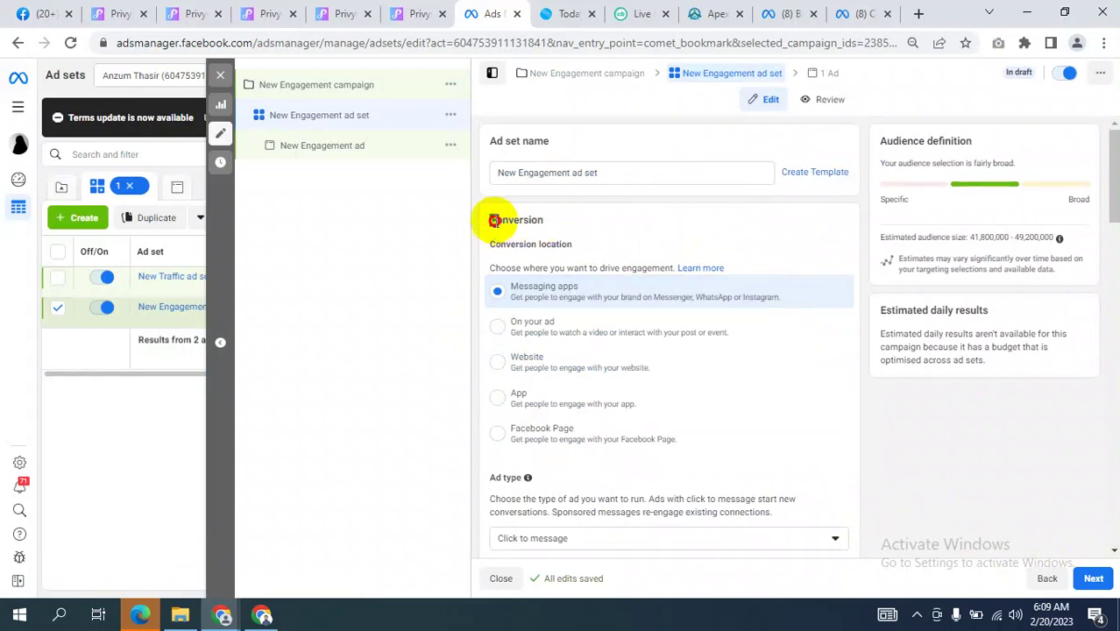
pyautogui.moveTo(494, 220); pyautogui.dragTo(543, 220)
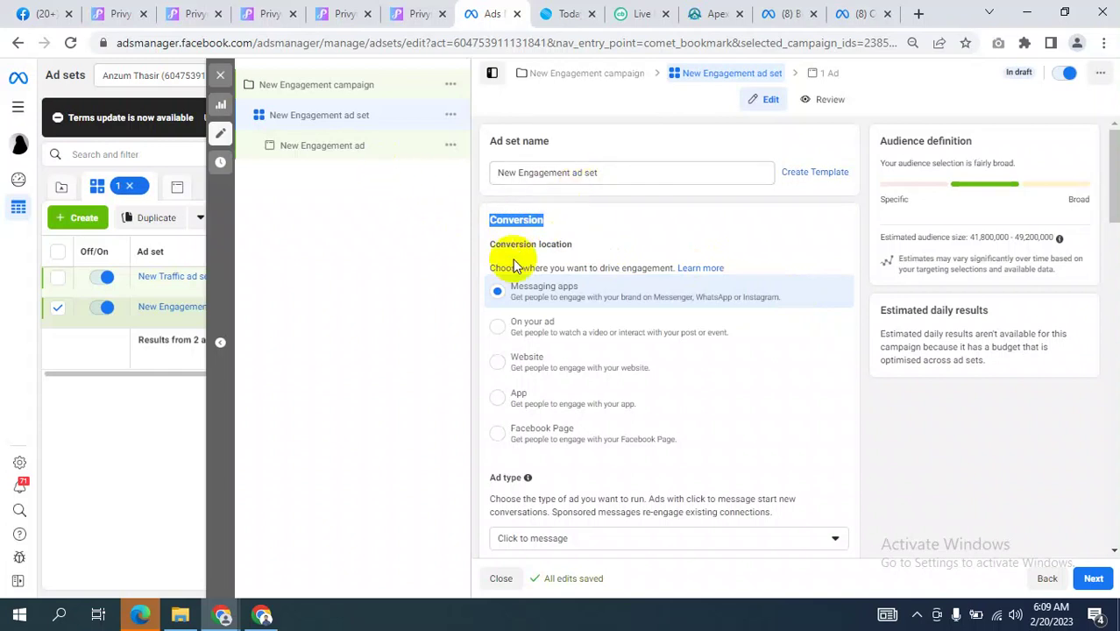
pyautogui.click(420, 246)
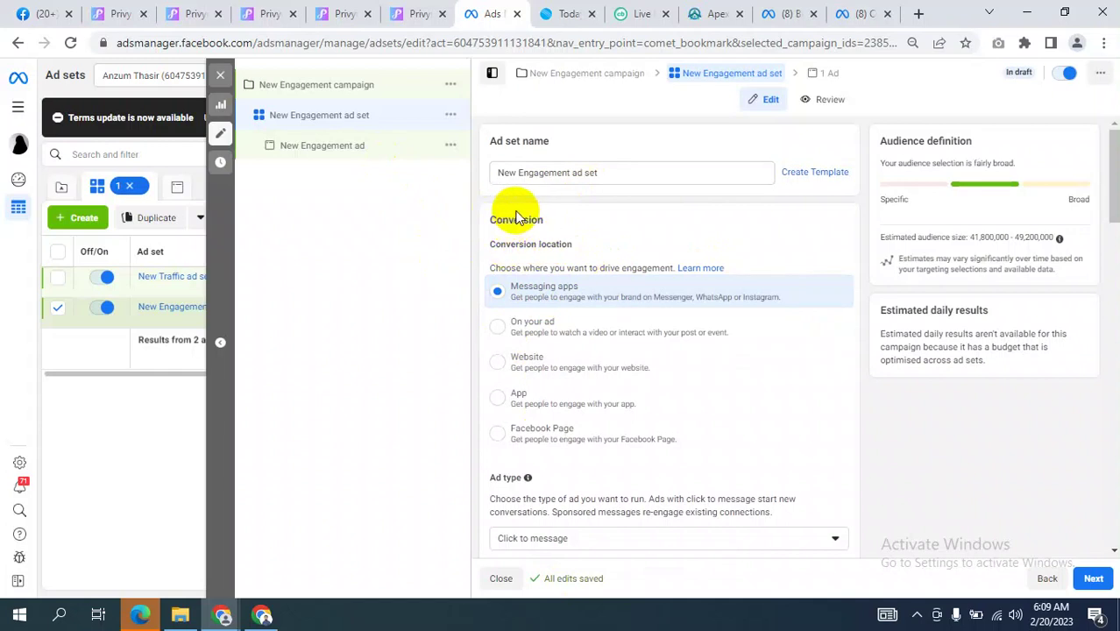
pyautogui.moveTo(502, 220); pyautogui.dragTo(544, 220)
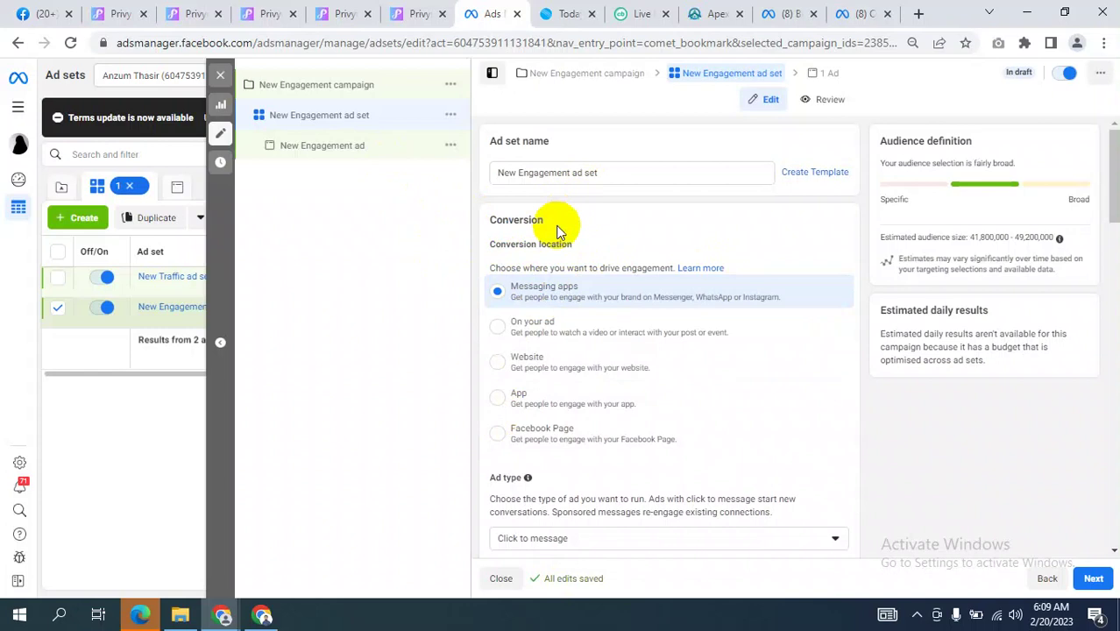
pyautogui.moveTo(545, 220); pyautogui.dragTo(496, 220)
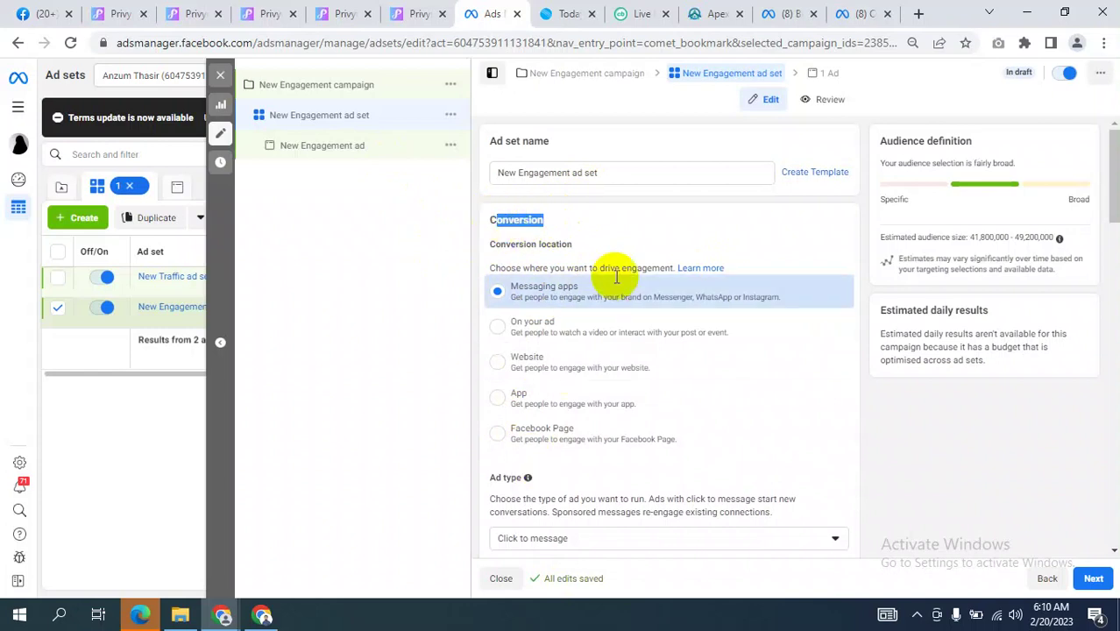
pyautogui.click(622, 205)
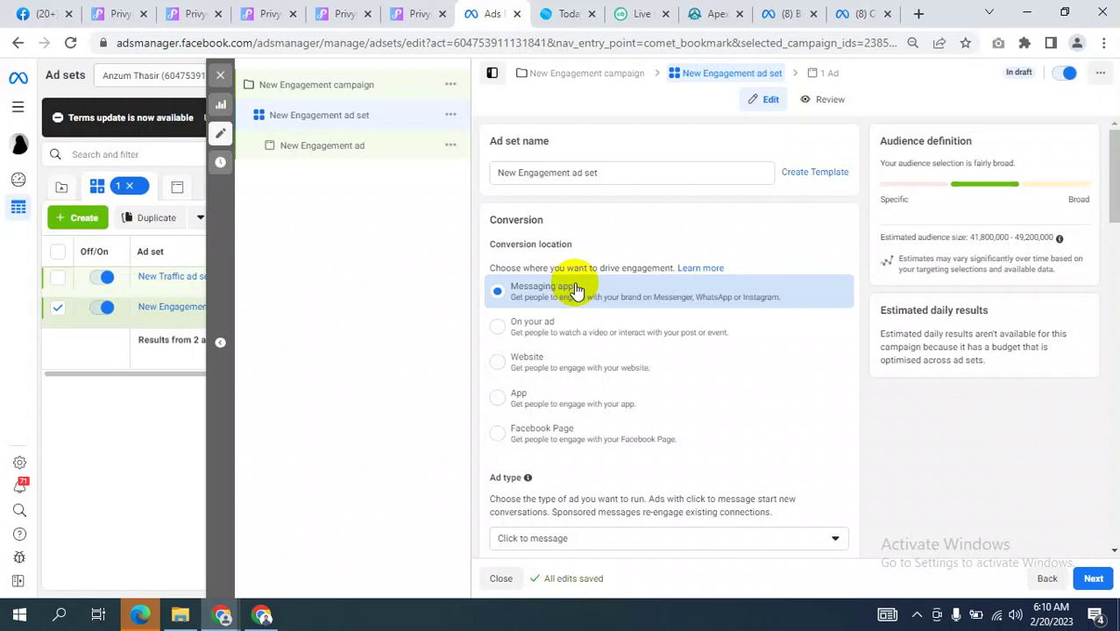
# - Set the New Engagement ad set's conversion location to On your ad
pyautogui.click(605, 291)
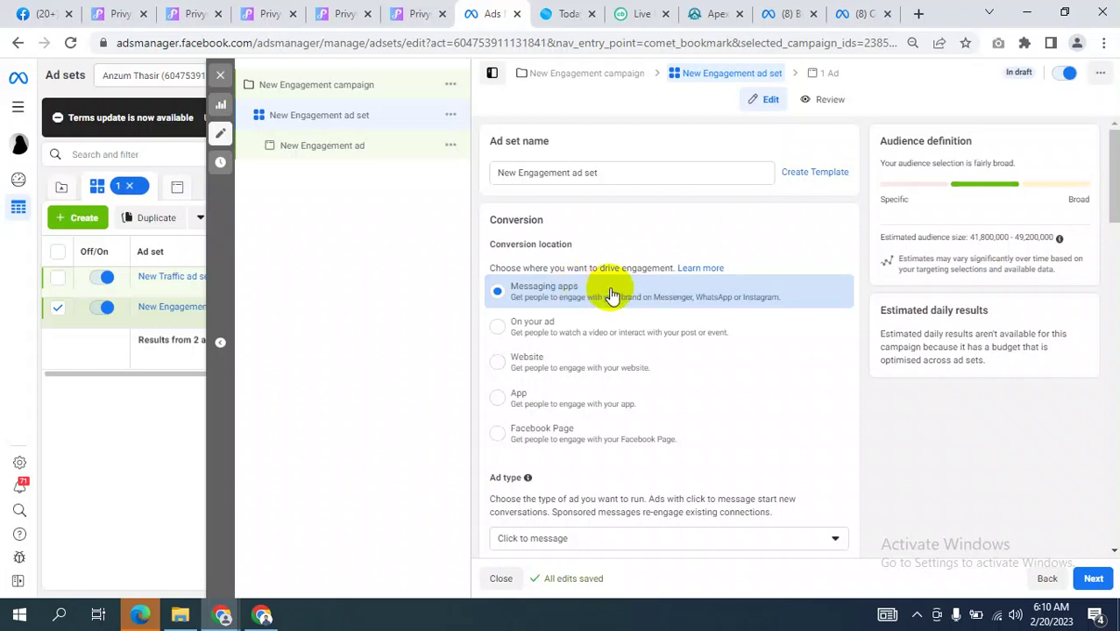
pyautogui.click(547, 323)
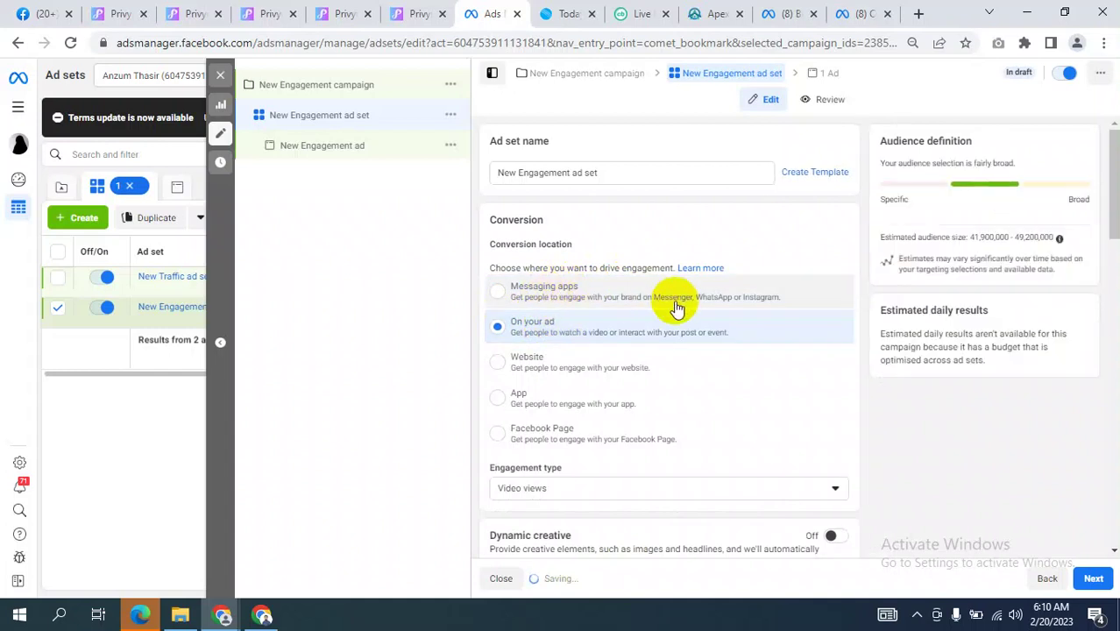
pyautogui.click(755, 295)
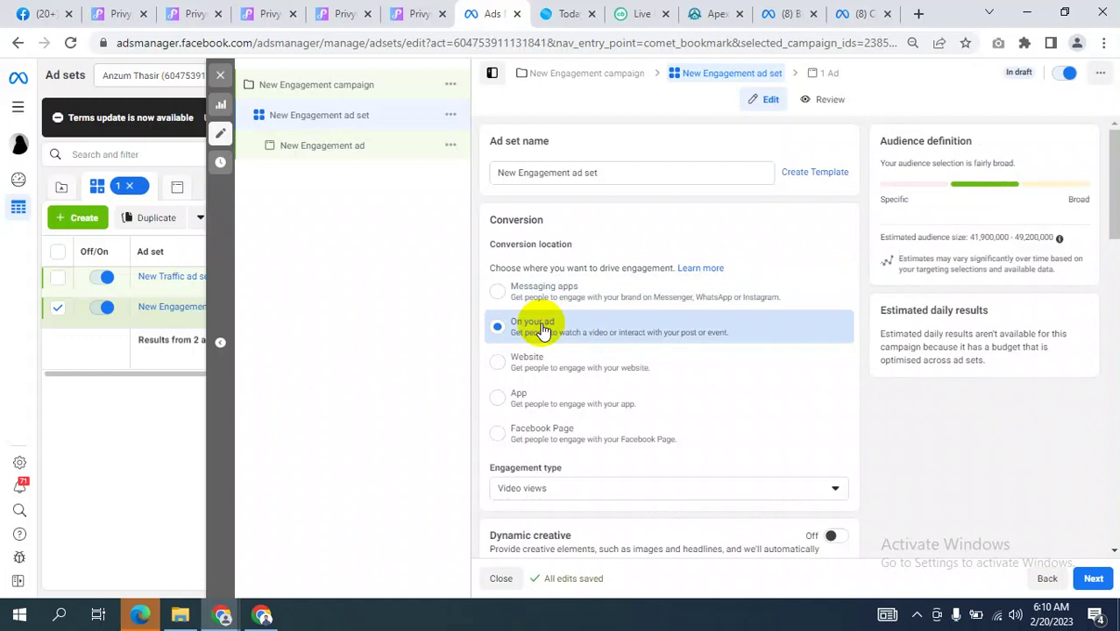
# - Switch to the Facebook feed and examine the sponsored Privyr post, including its text, image, link and engagement options
pyautogui.click(39, 12)
pyautogui.scroll(3, 561, 320)
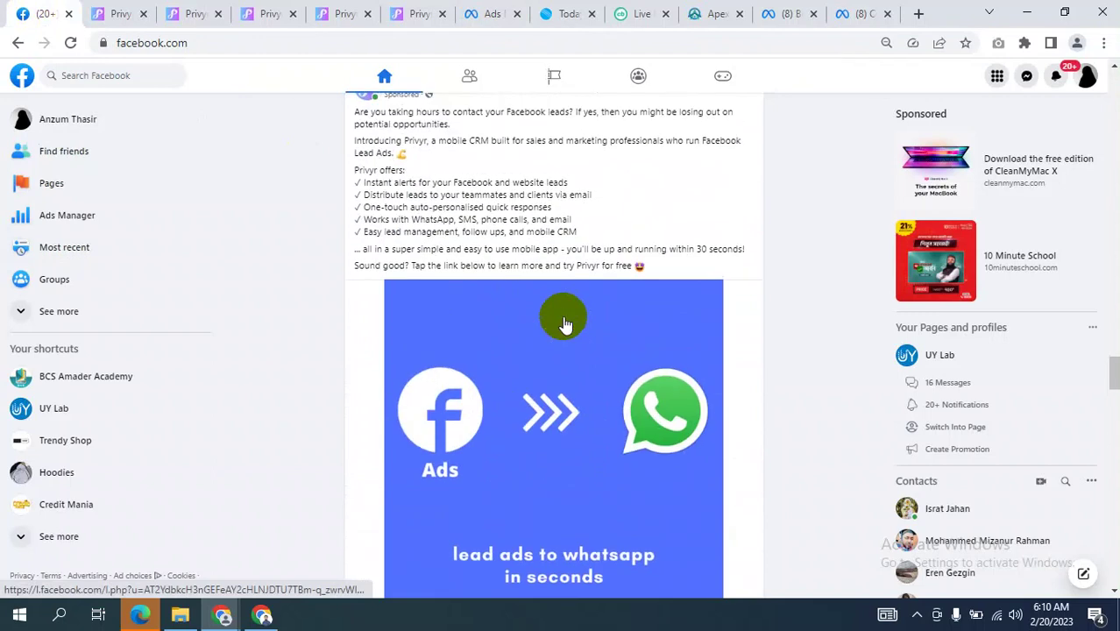
pyautogui.scroll(2, 564, 324)
pyautogui.scroll(-2, 813, 349)
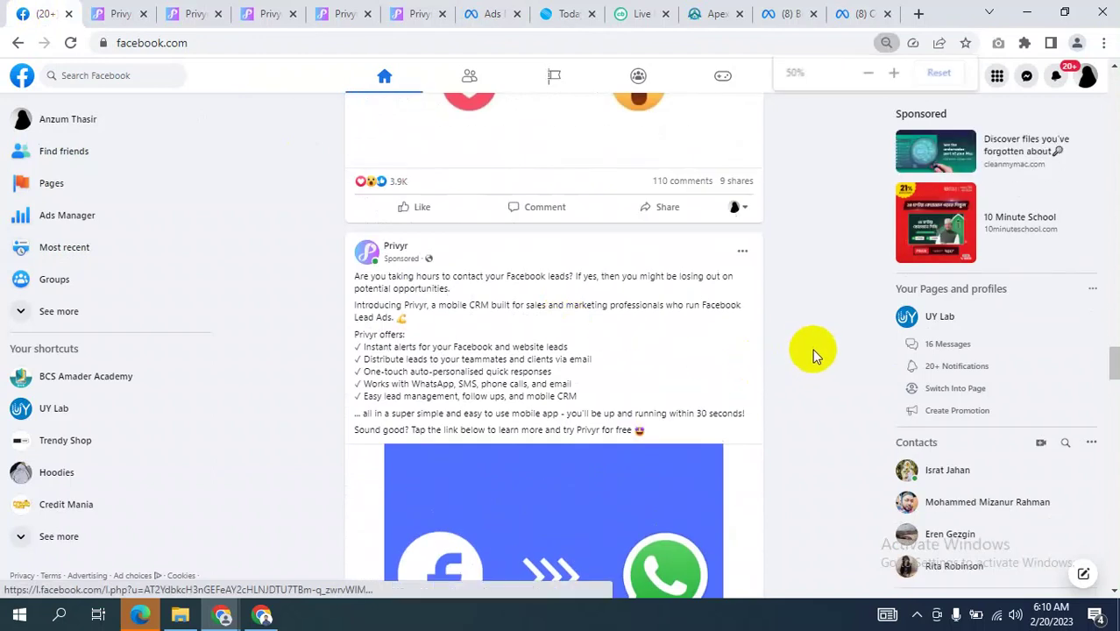
pyautogui.scroll(1, 797, 375)
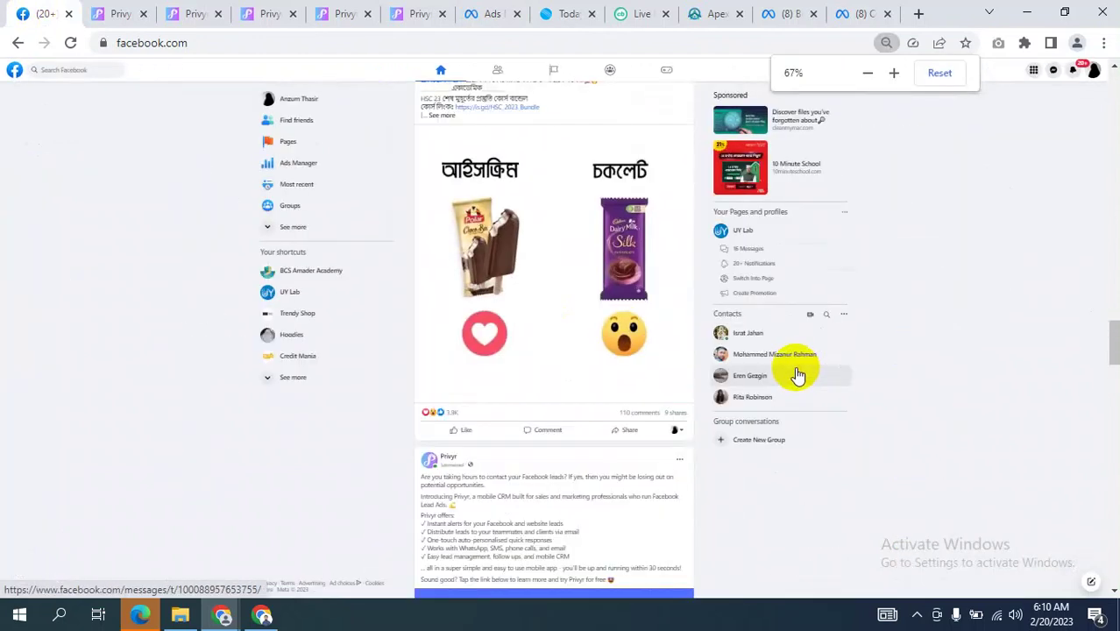
pyautogui.scroll(-5, 797, 377)
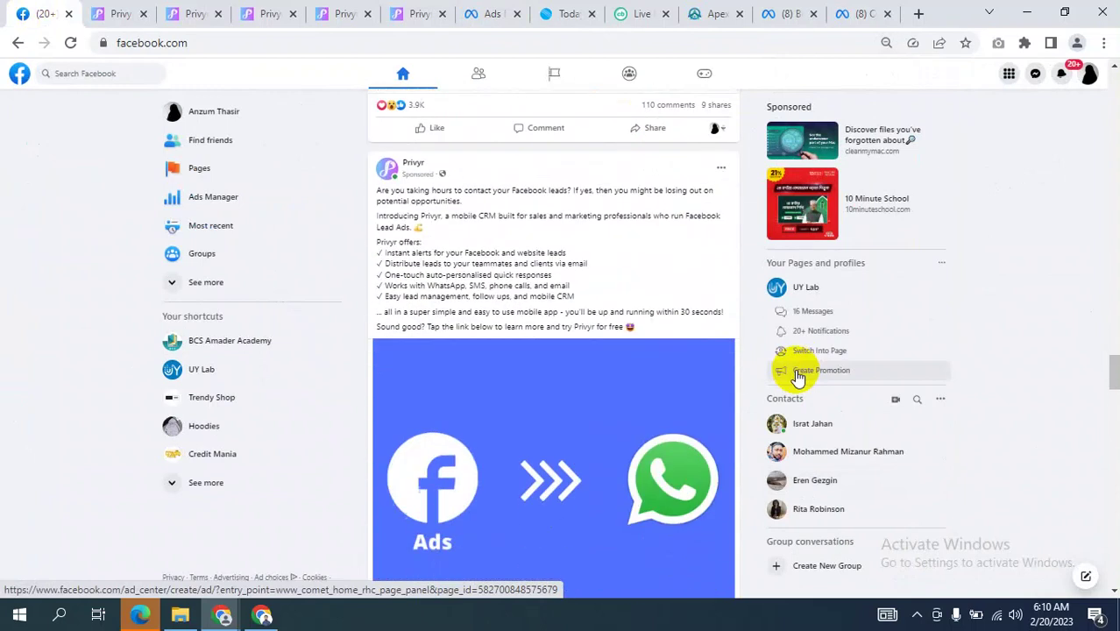
pyautogui.scroll(-3, 797, 377)
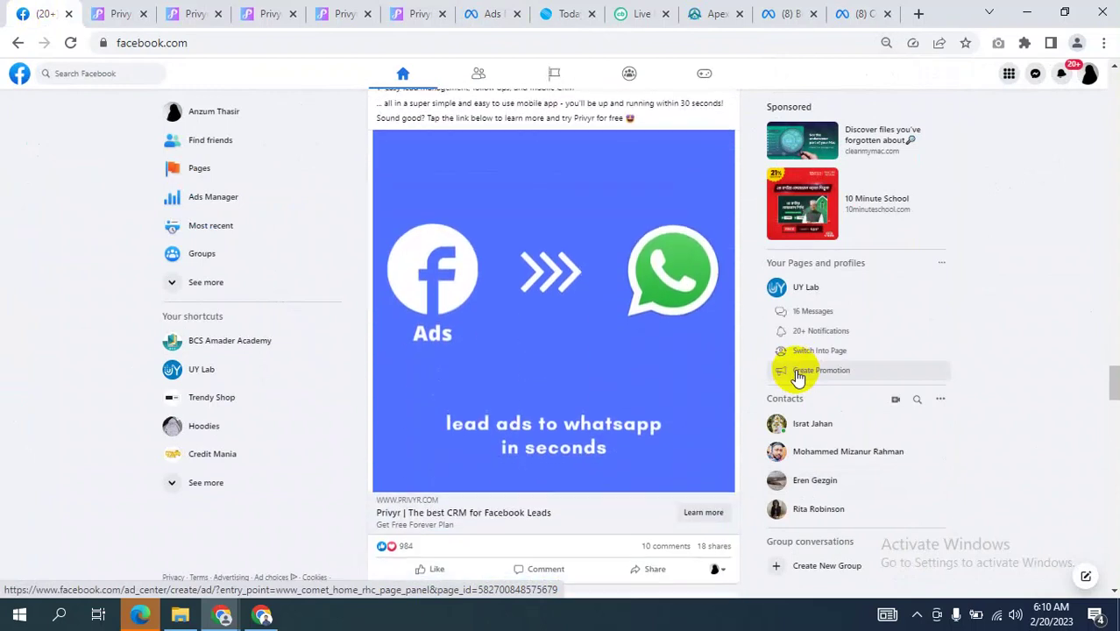
pyautogui.scroll(3, 797, 377)
pyautogui.scroll(1, 798, 375)
pyautogui.scroll(-2, 797, 375)
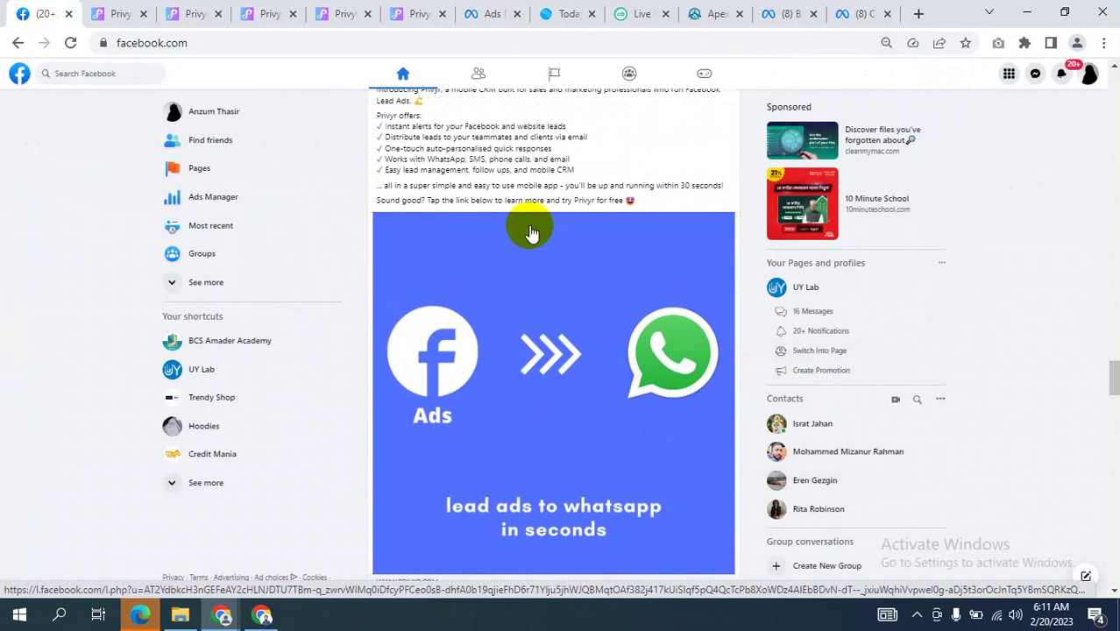
pyautogui.scroll(-2, 530, 232)
pyautogui.scroll(1, 531, 233)
pyautogui.scroll(-2, 530, 232)
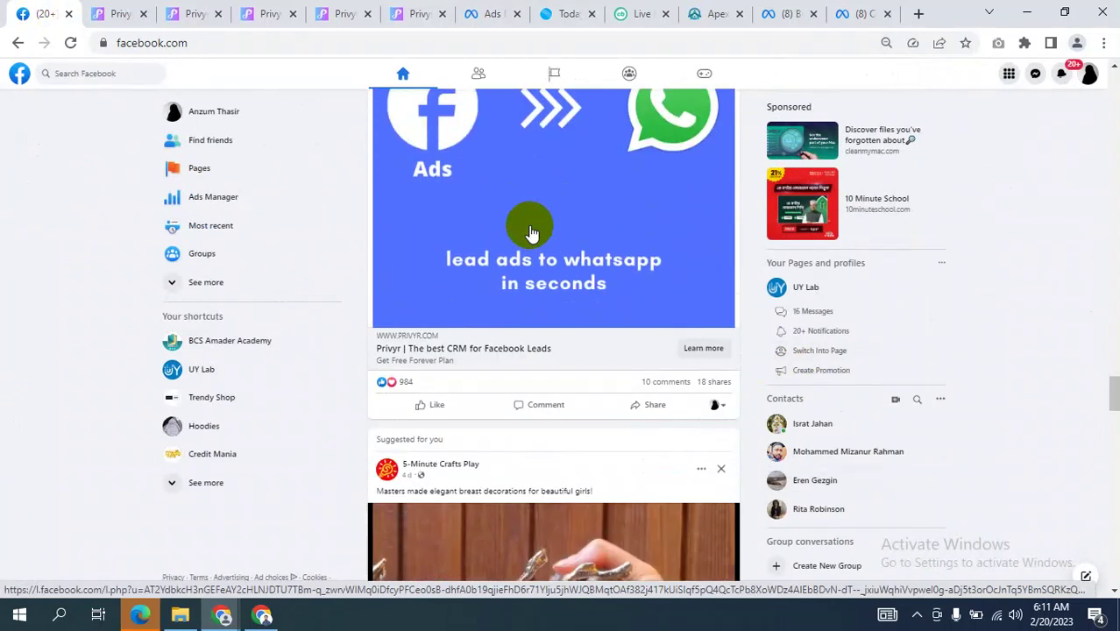
pyautogui.scroll(1, 531, 232)
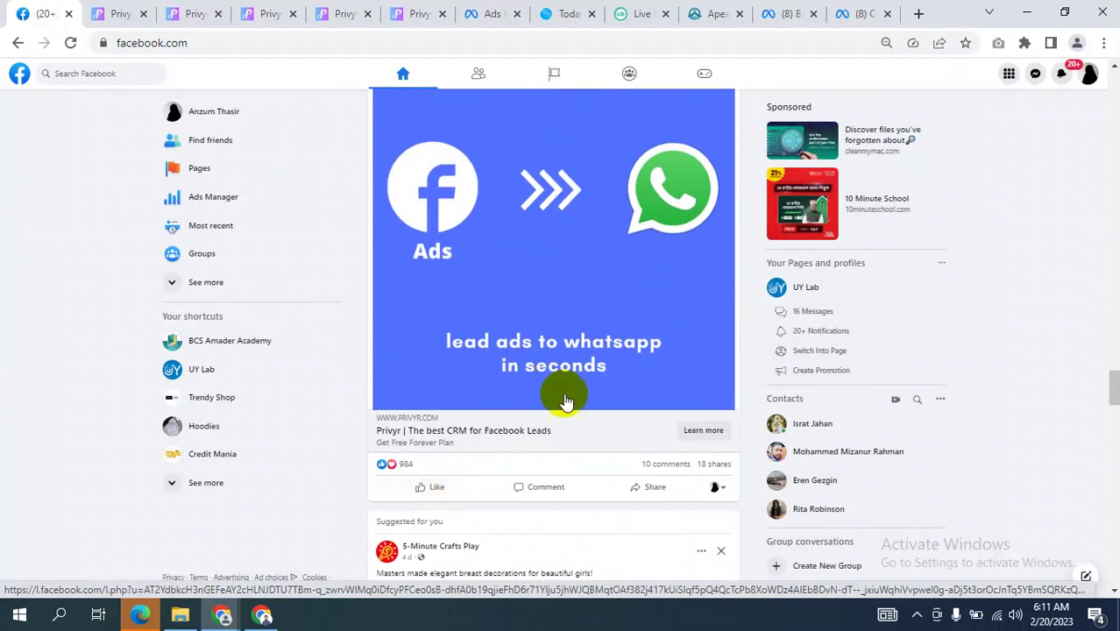
pyautogui.click(532, 495)
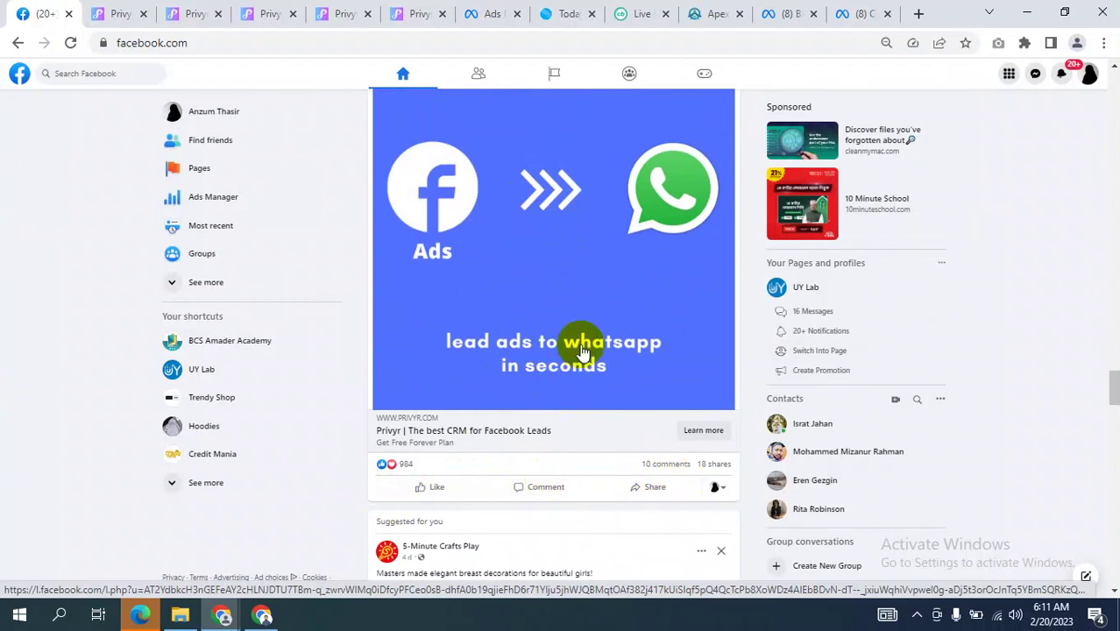
# - Compare the On your ad conversion location in Ads Manager with the sponsored Privyr post in the Facebook feed
pyautogui.click(484, 14)
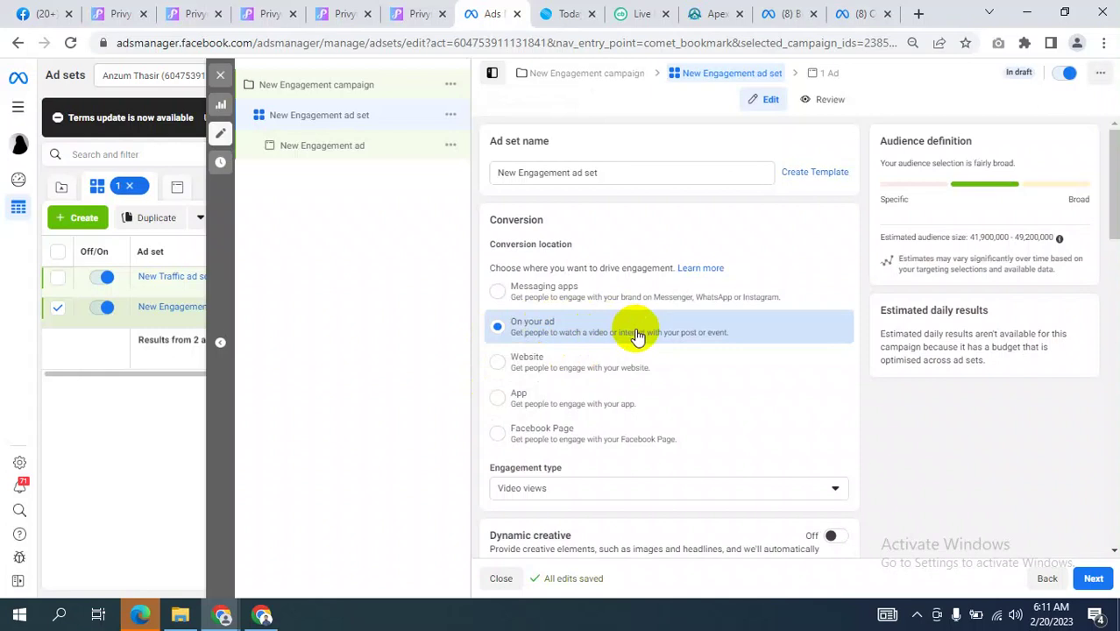
pyautogui.click(532, 325)
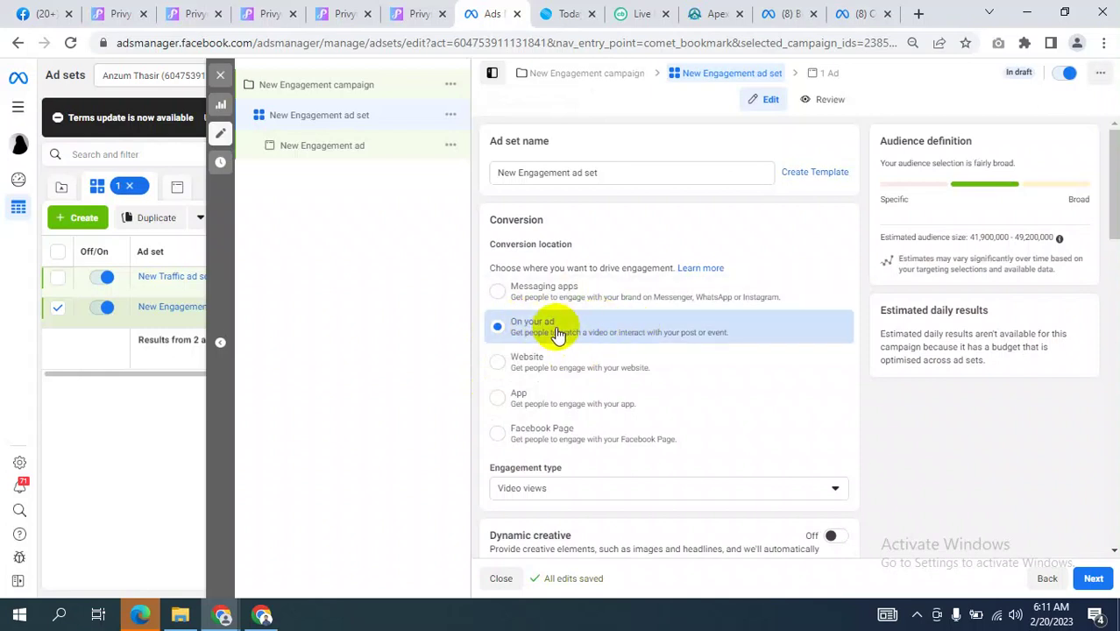
pyautogui.click(31, 12)
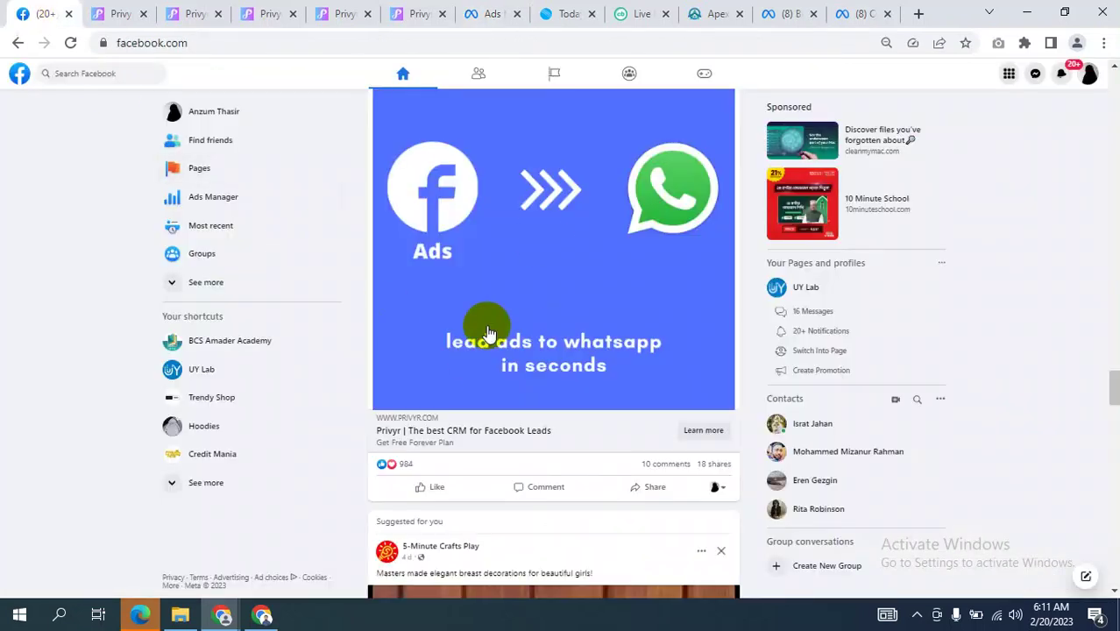
pyautogui.scroll(1, 537, 315)
pyautogui.scroll(-1, 431, 483)
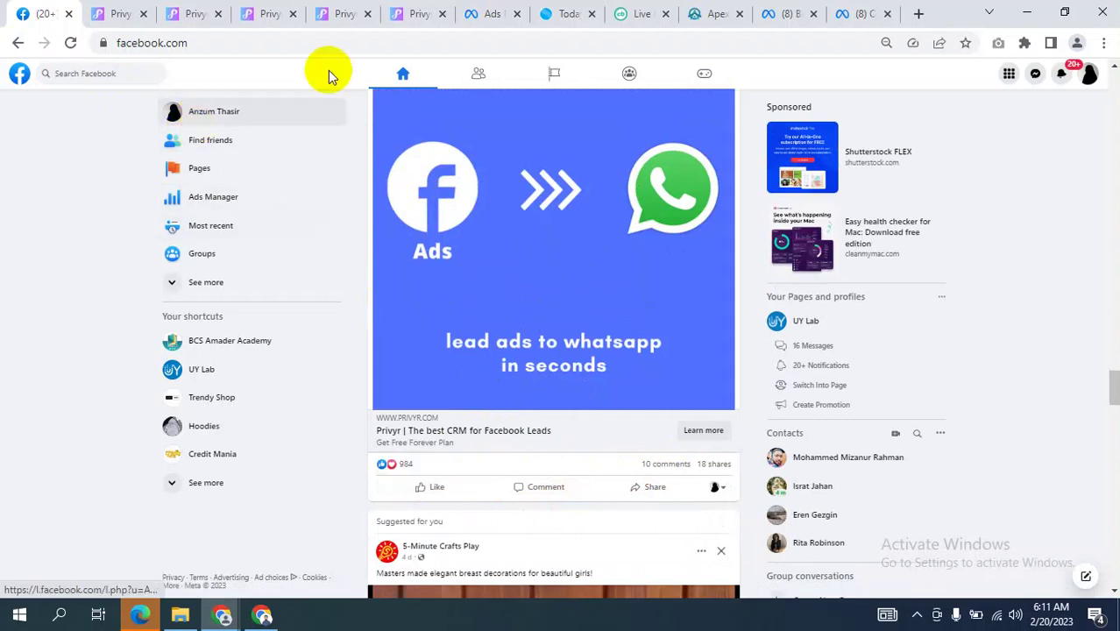
# - Return to Ads Manager, set the ad set's conversion location to Website and close the editor without publishing the draft items
pyautogui.click(496, 14)
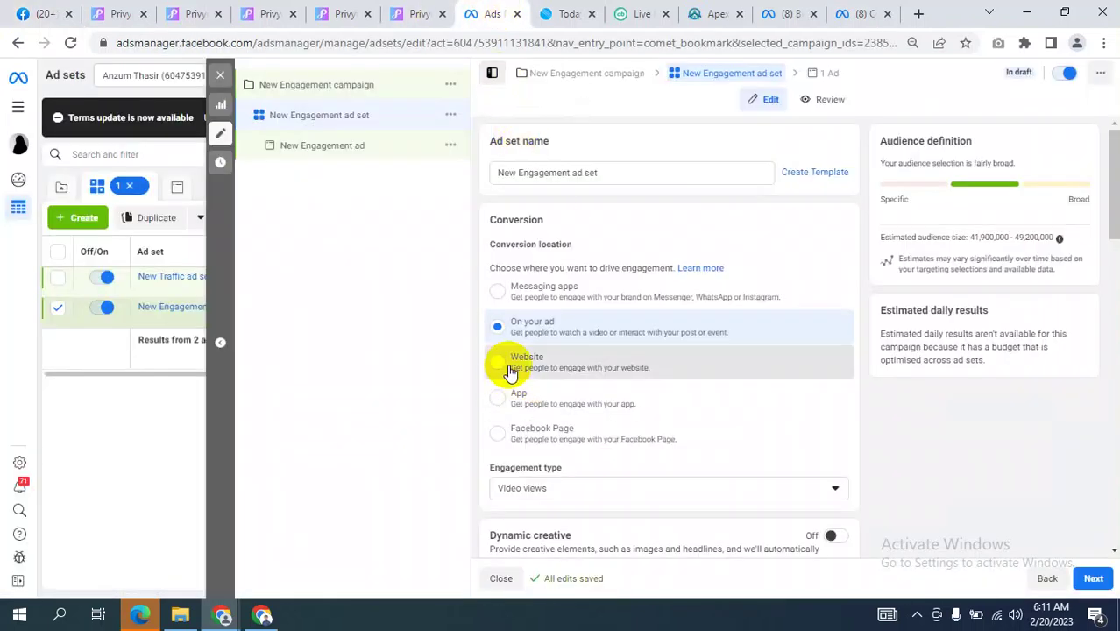
pyautogui.click(511, 372)
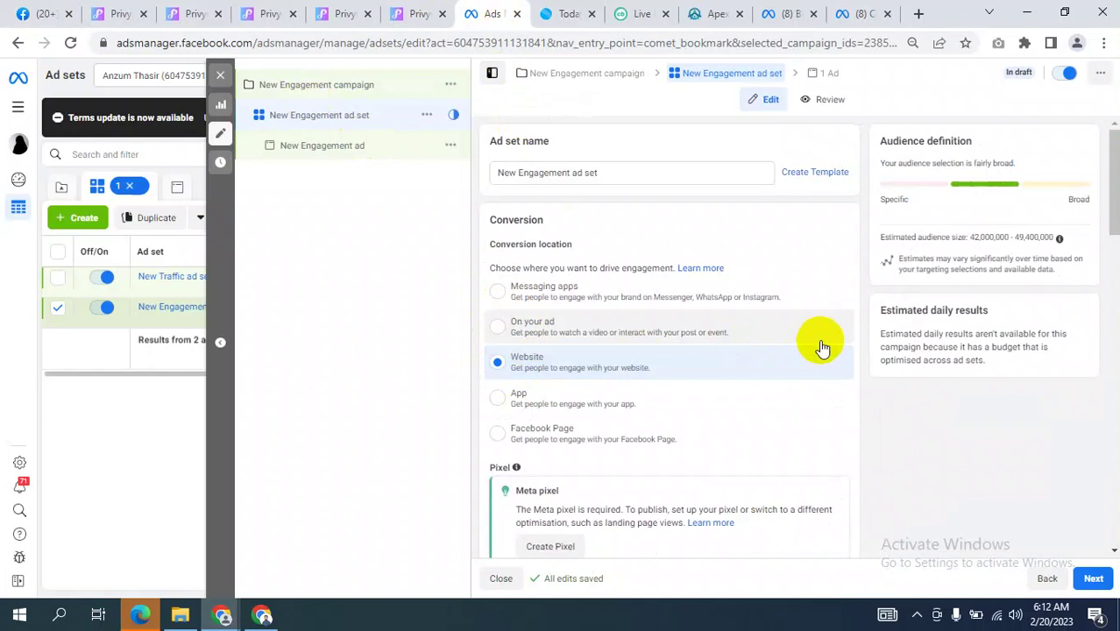
pyautogui.click(217, 76)
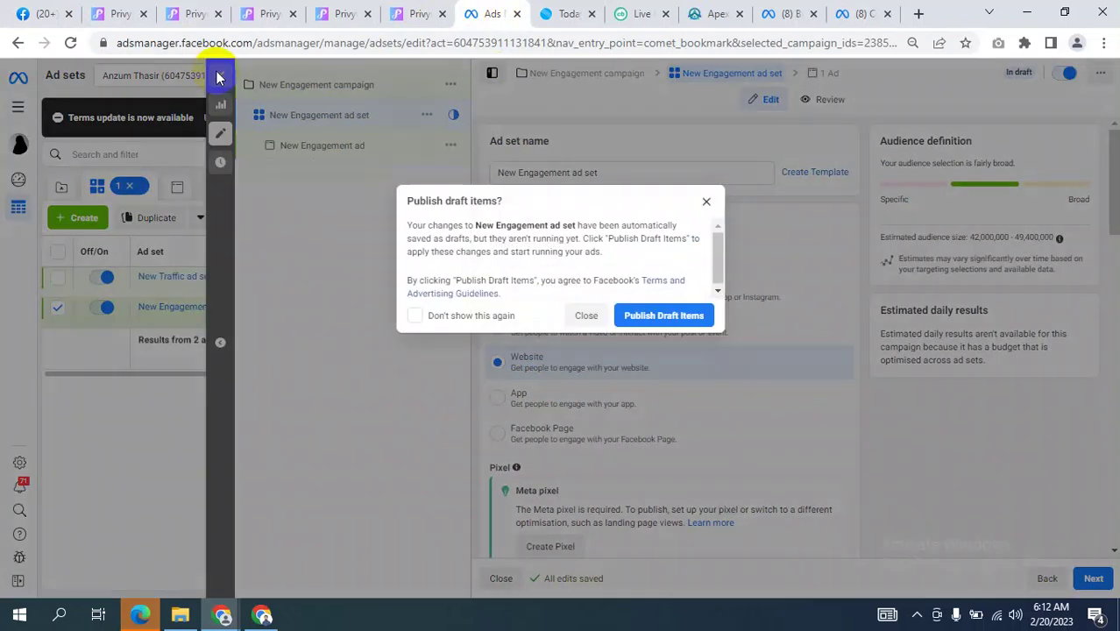
pyautogui.click(580, 314)
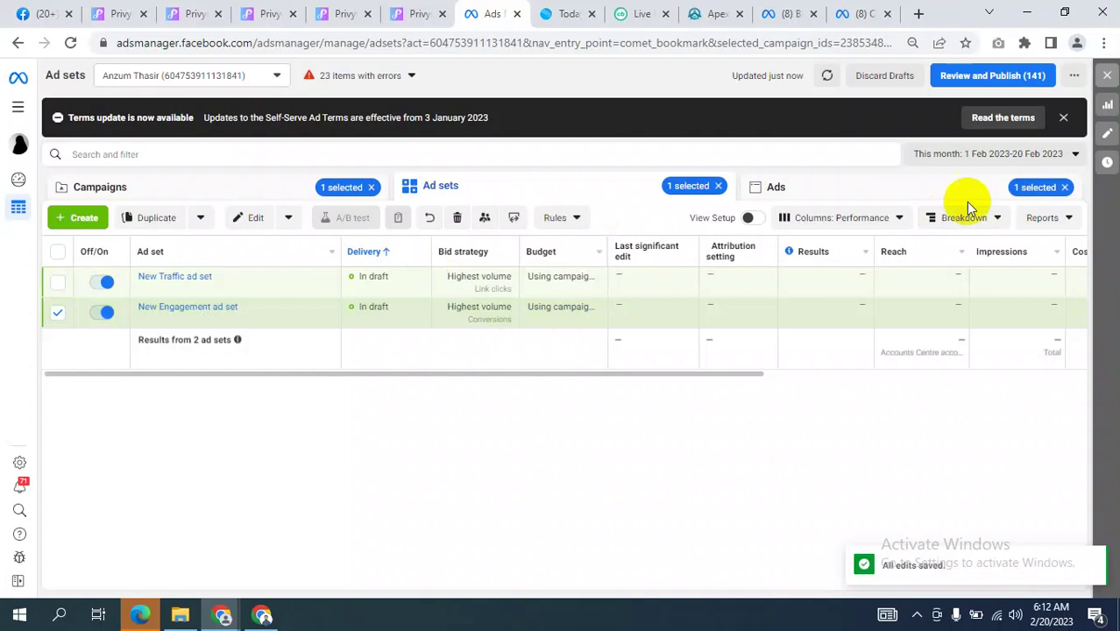
# - Clear the selected ad, ad set and campaign filters and go back to the complete campaign list
pyautogui.click(1064, 186)
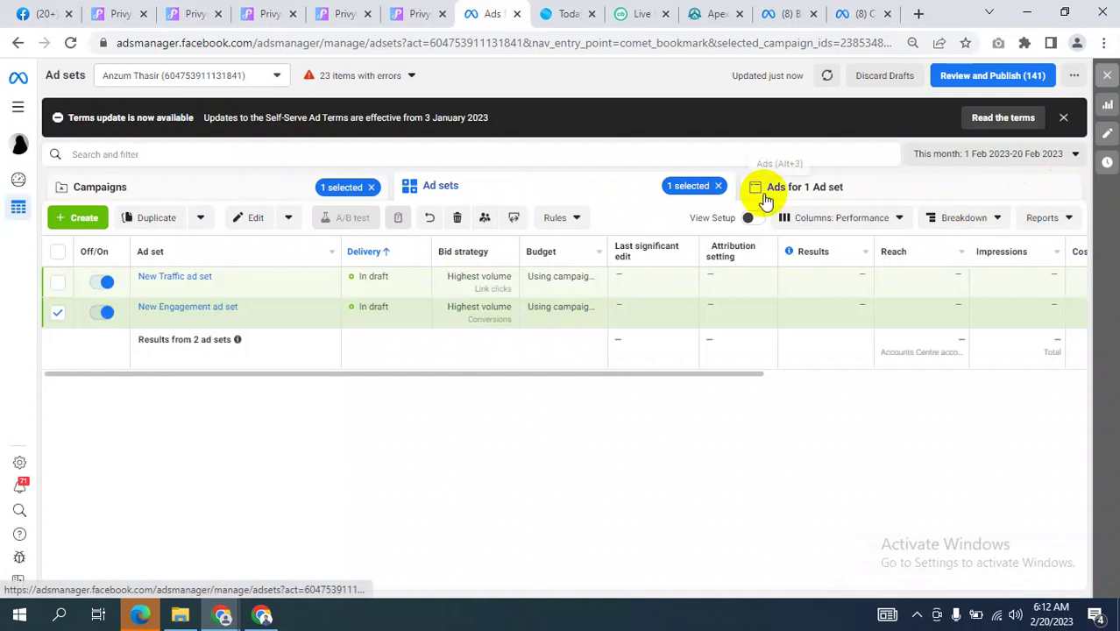
pyautogui.click(718, 187)
pyautogui.click(371, 187)
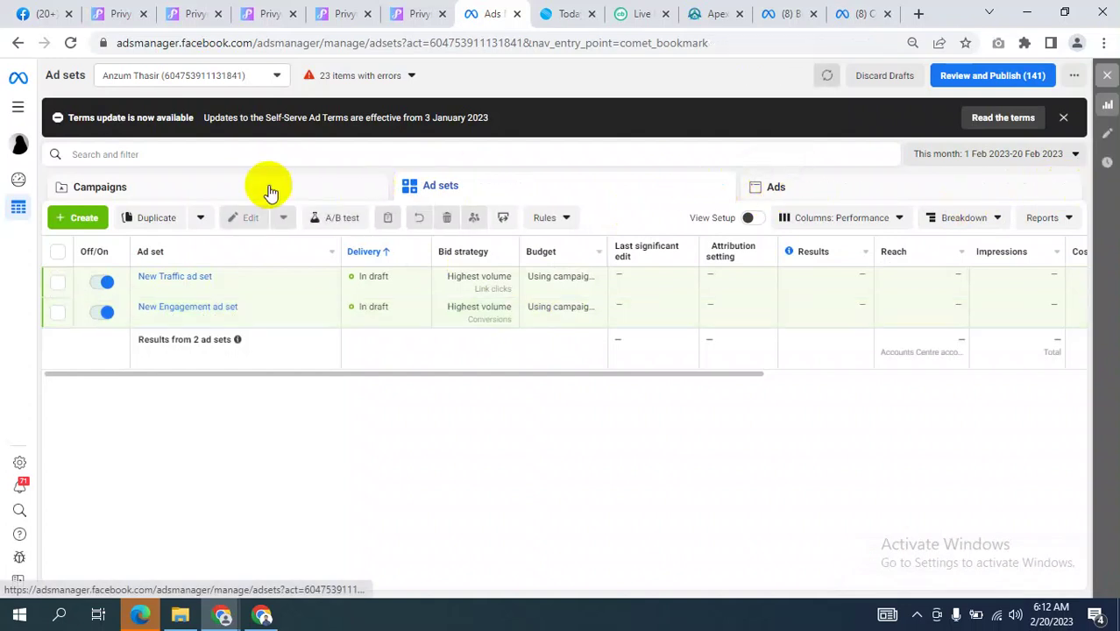
pyautogui.click(175, 184)
# - Start creating a new campaign, select the Awareness objective and examine the uses it is recommended for
pyautogui.click(88, 217)
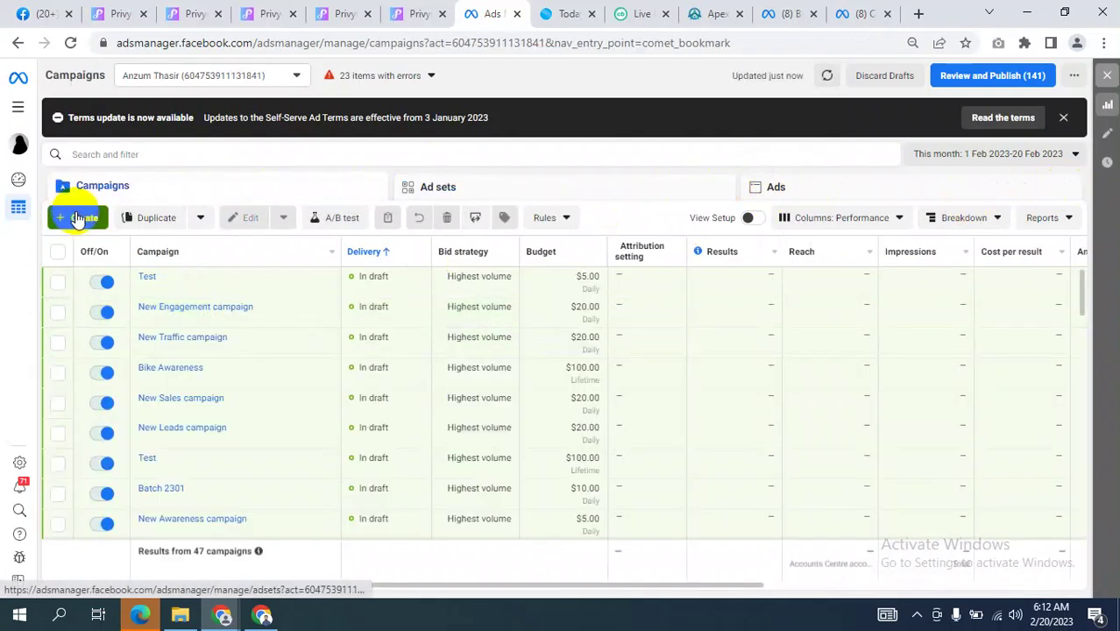
pyautogui.scroll(-1, 438, 307)
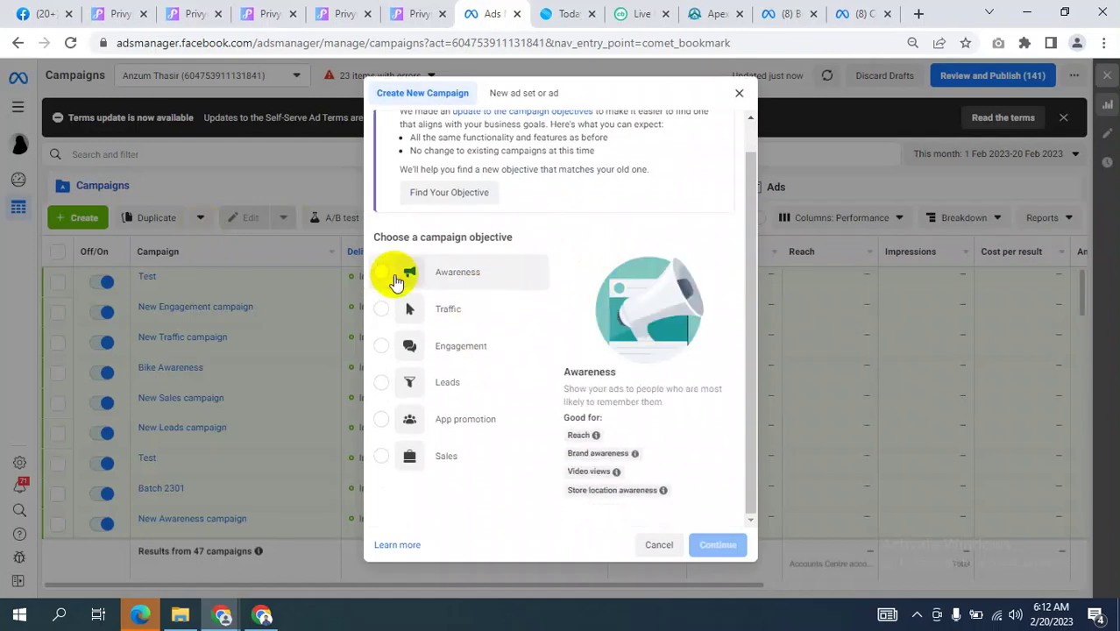
pyautogui.click(397, 272)
pyautogui.scroll(-1, 624, 382)
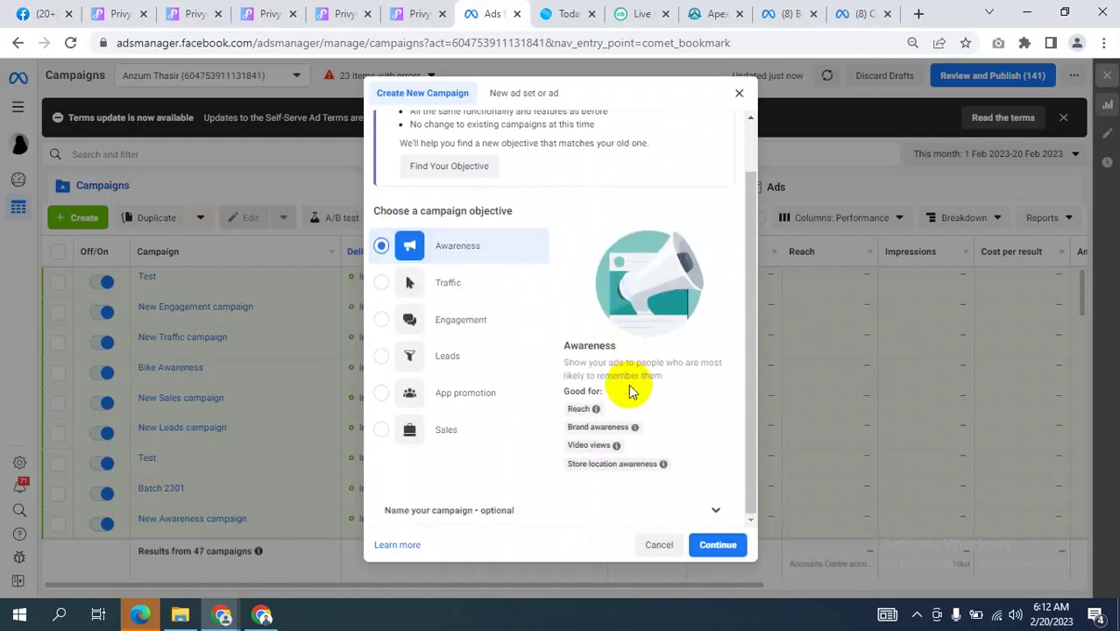
pyautogui.moveTo(612, 466)
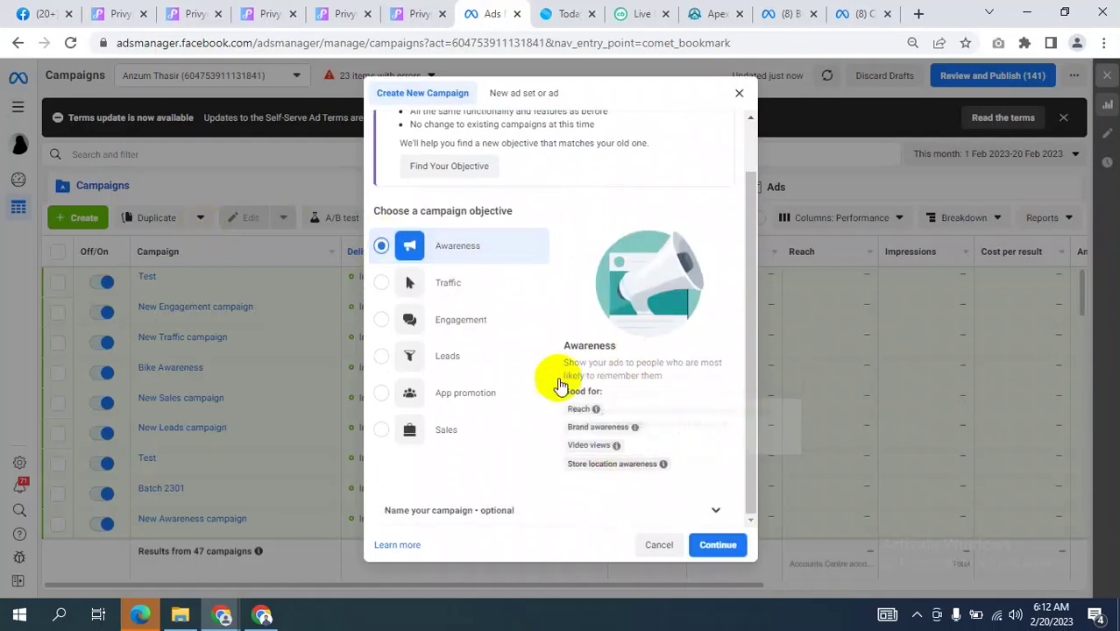
pyautogui.moveTo(579, 432)
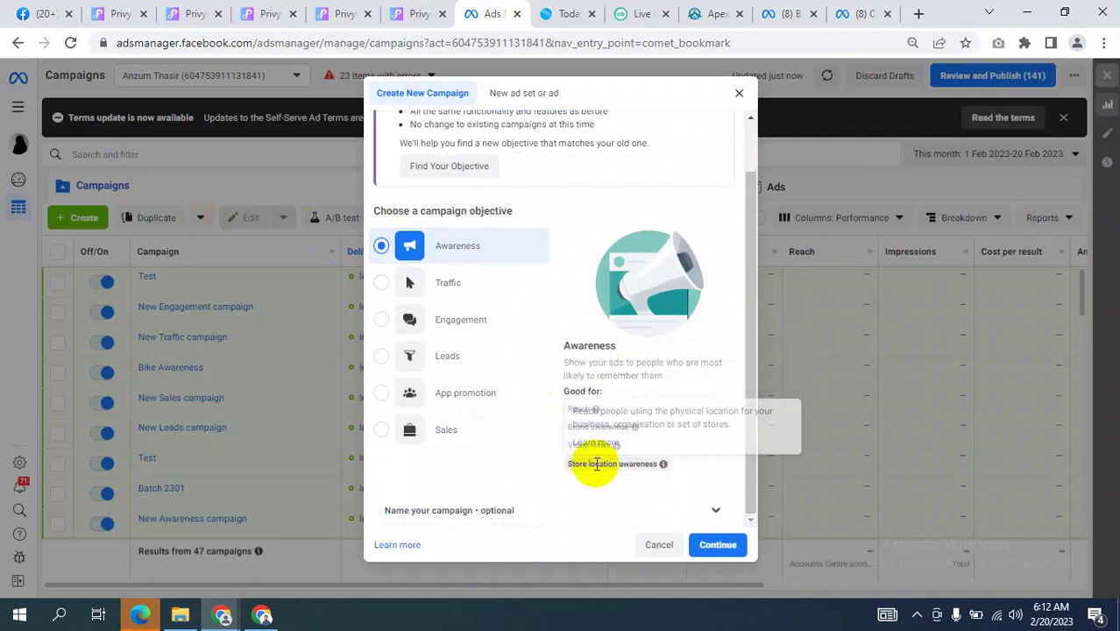
# - Compare the recommended uses of the Traffic, Engagement and Awareness objectives, including Messenger and WhatsApp, video views and post engagement
pyautogui.click(381, 283)
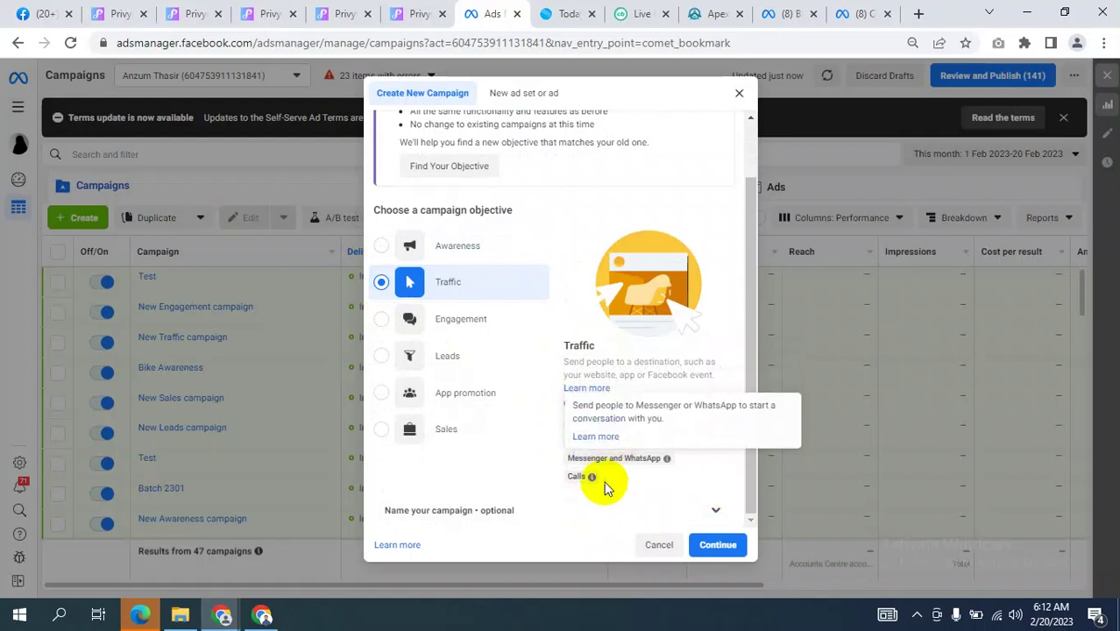
pyautogui.click(383, 249)
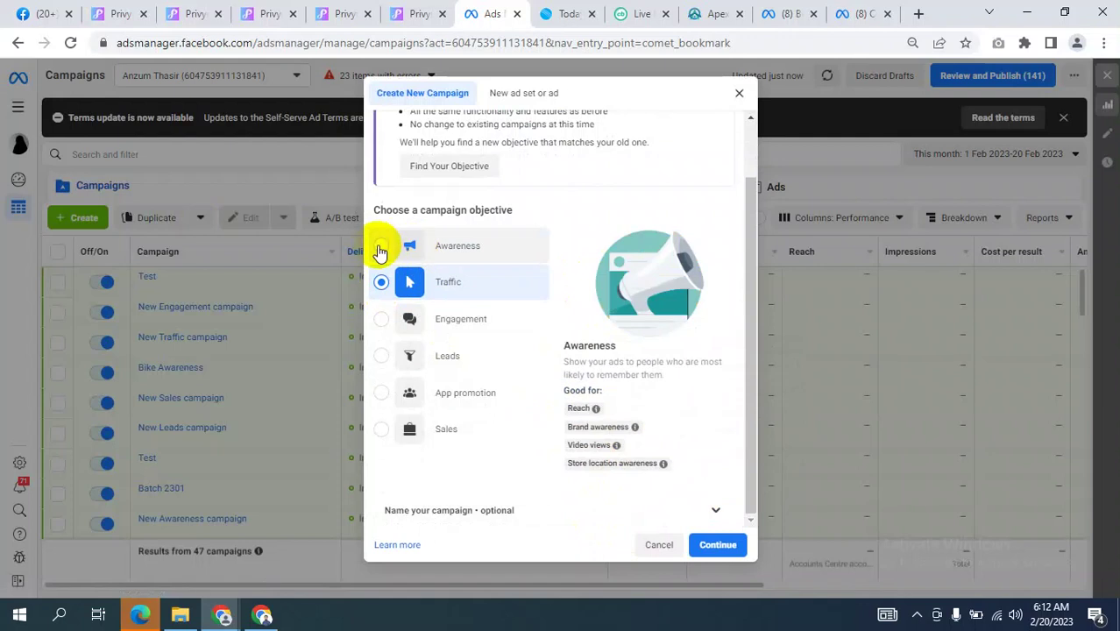
pyautogui.click(381, 324)
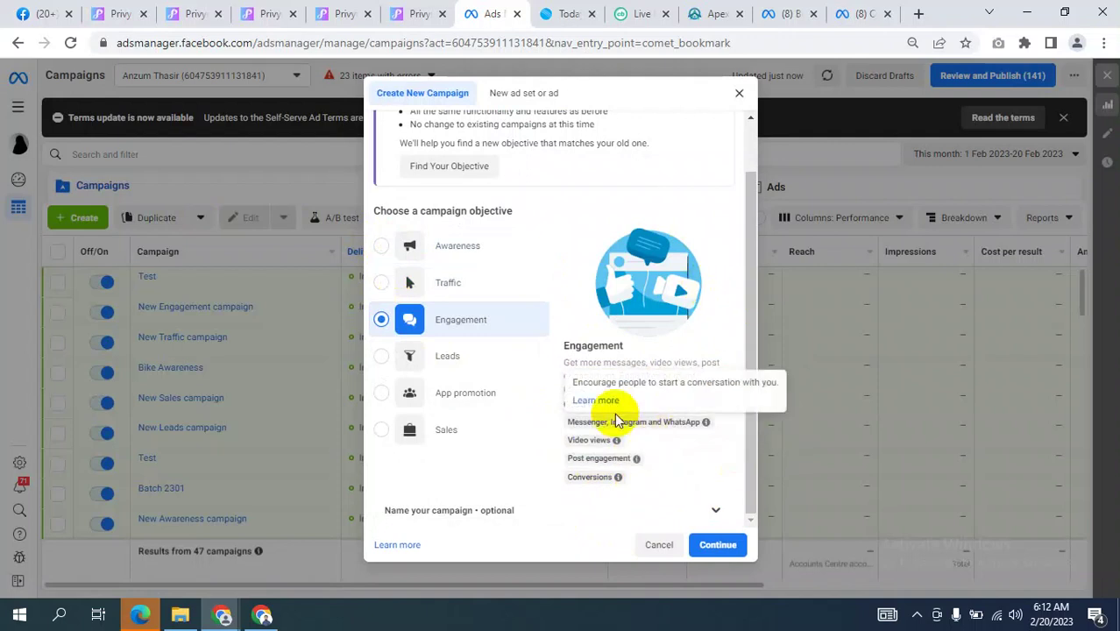
pyautogui.click(380, 283)
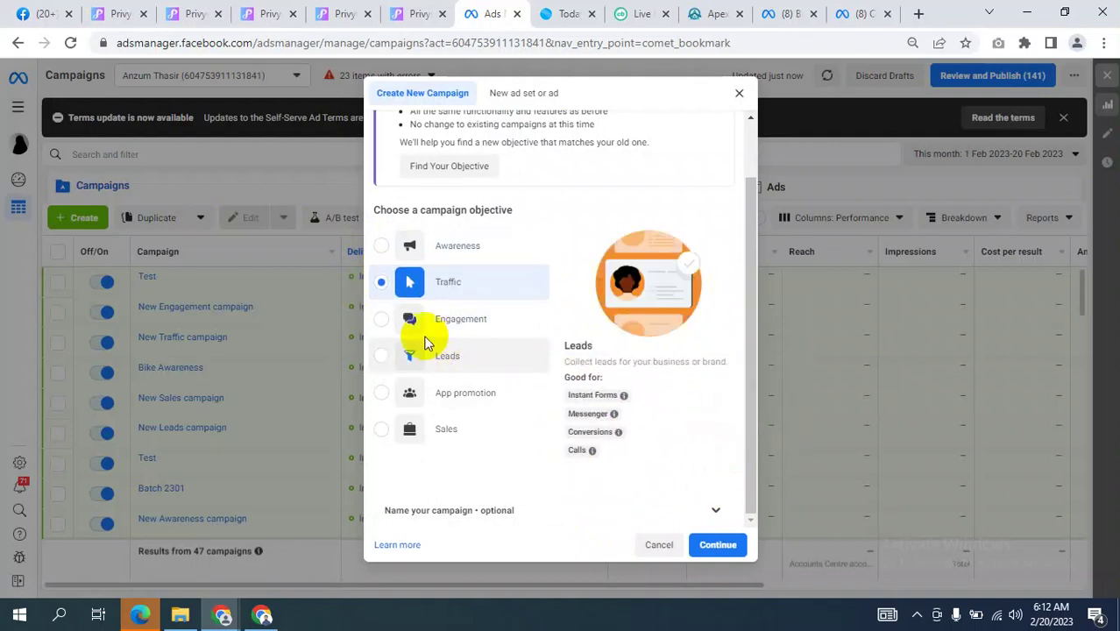
pyautogui.click(384, 321)
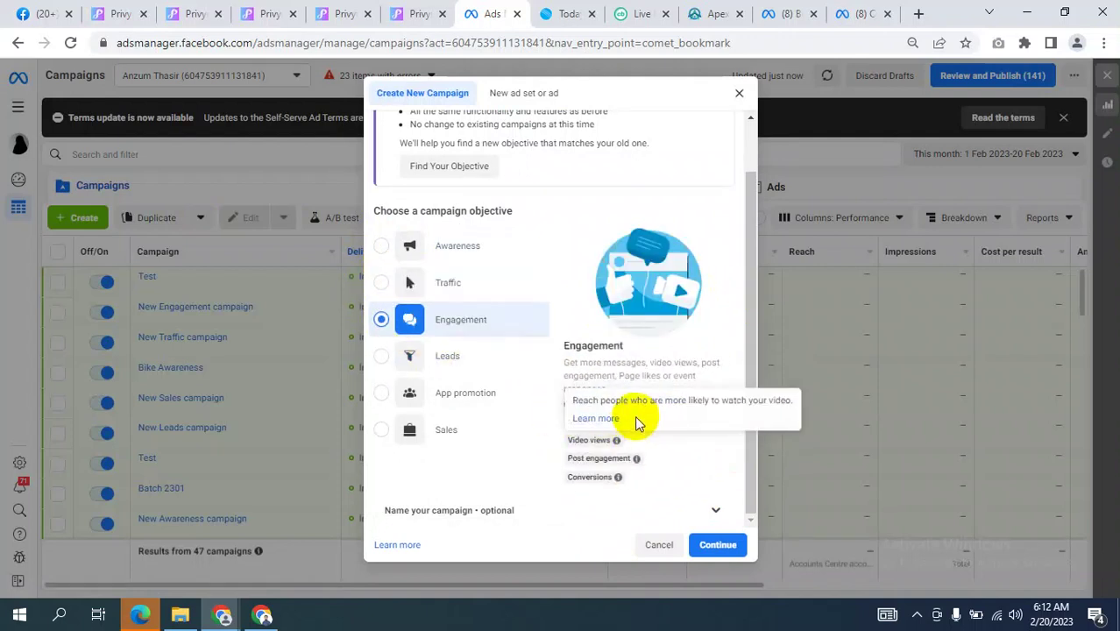
pyautogui.click(382, 247)
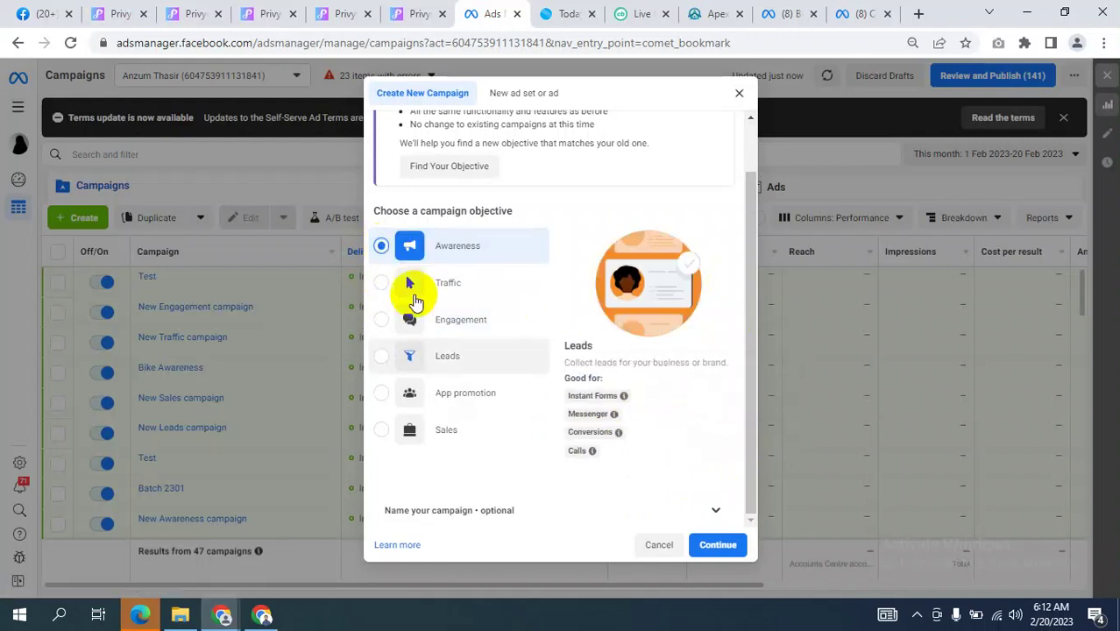
pyautogui.click(393, 320)
pyautogui.moveTo(605, 458)
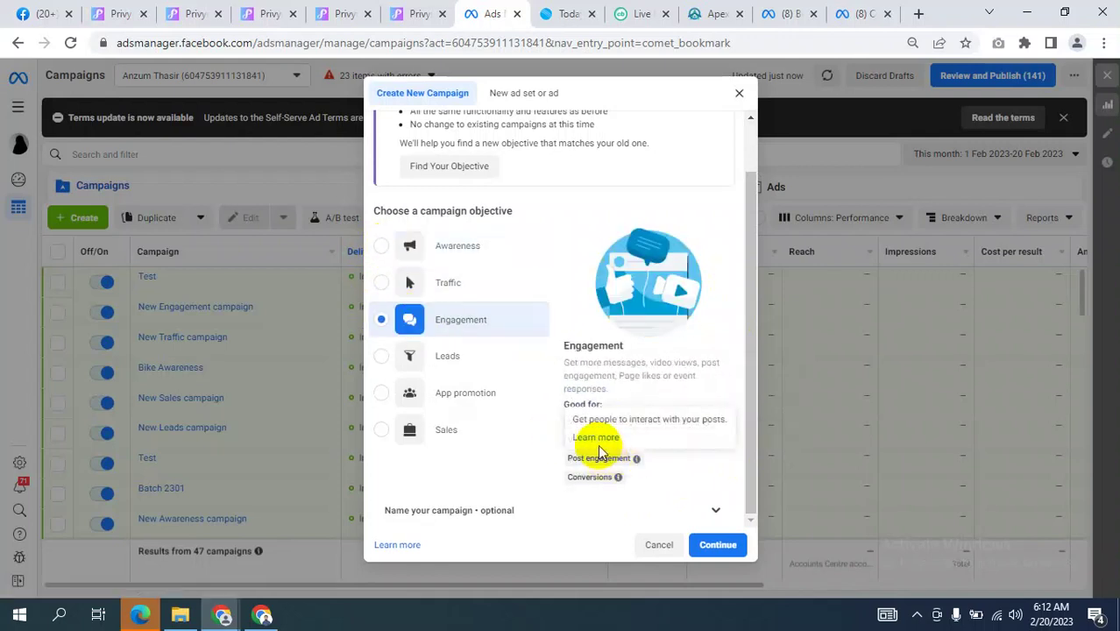
# - Review the recommended uses of the Leads and Sales objectives, and compare Traffic with Awareness
pyautogui.click(382, 356)
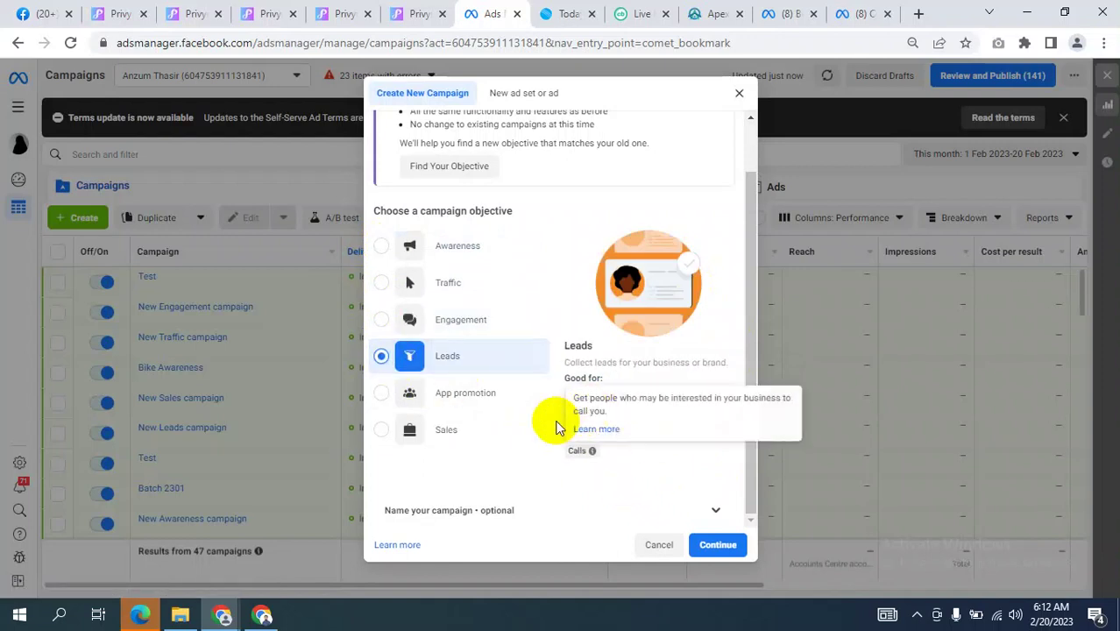
pyautogui.click(379, 429)
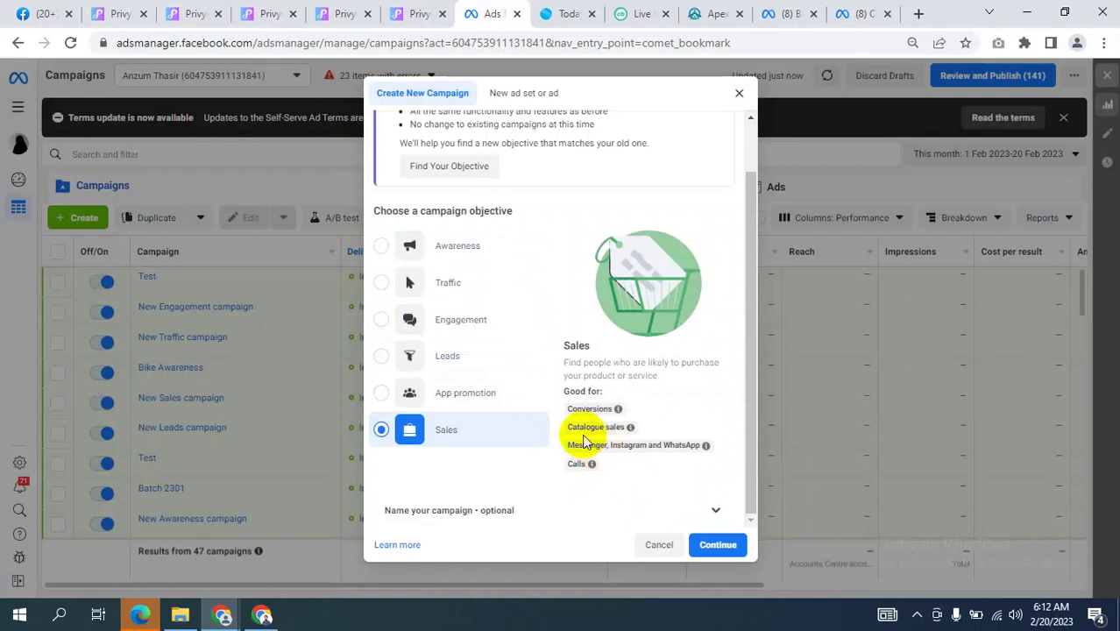
pyautogui.click(382, 246)
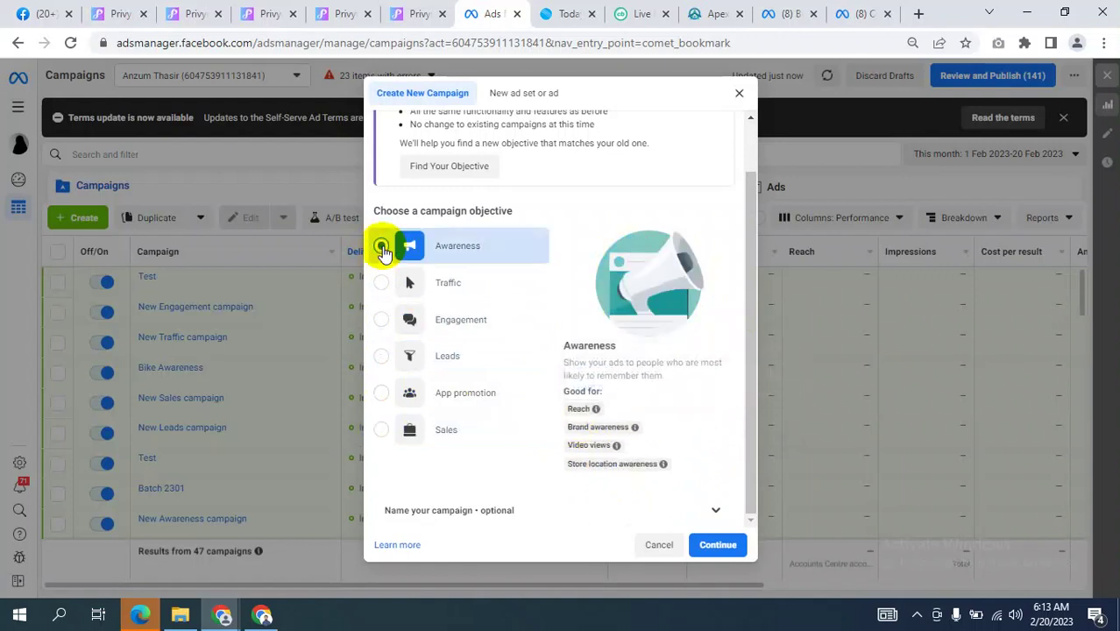
pyautogui.click(382, 282)
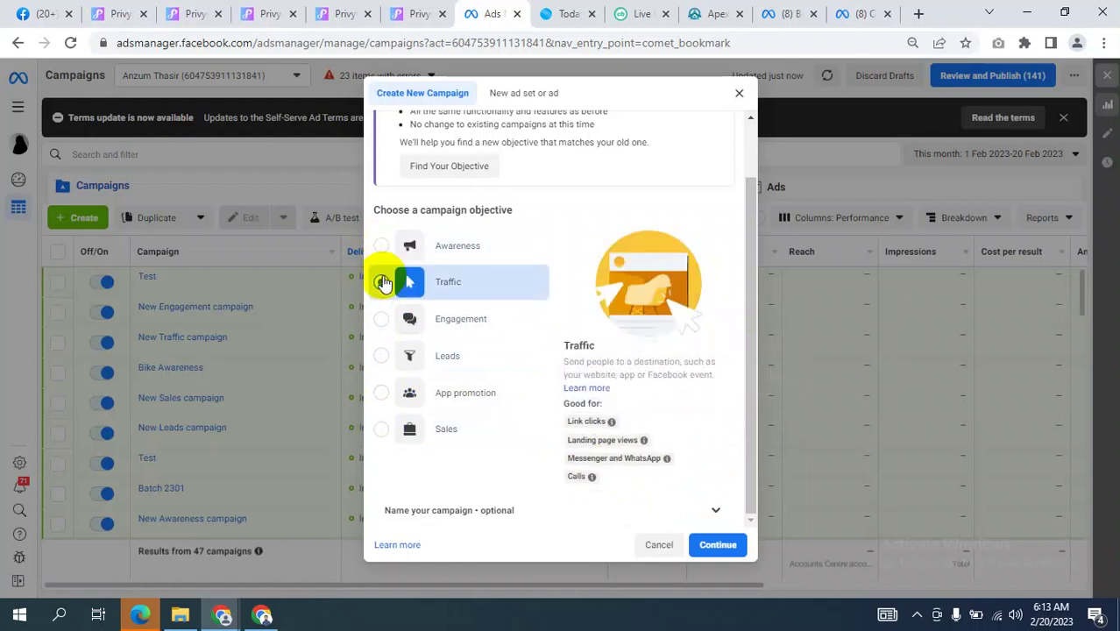
pyautogui.click(382, 245)
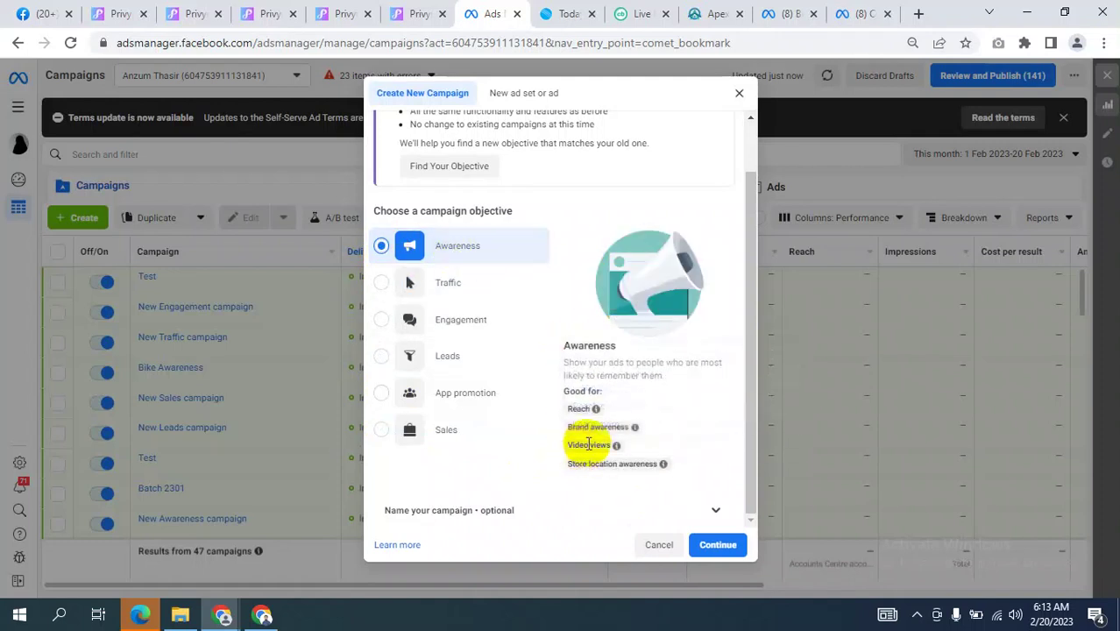
# - Examine the video views use of the Engagement objective, check the Google Meet call and return to Ads Manager
pyautogui.click(386, 319)
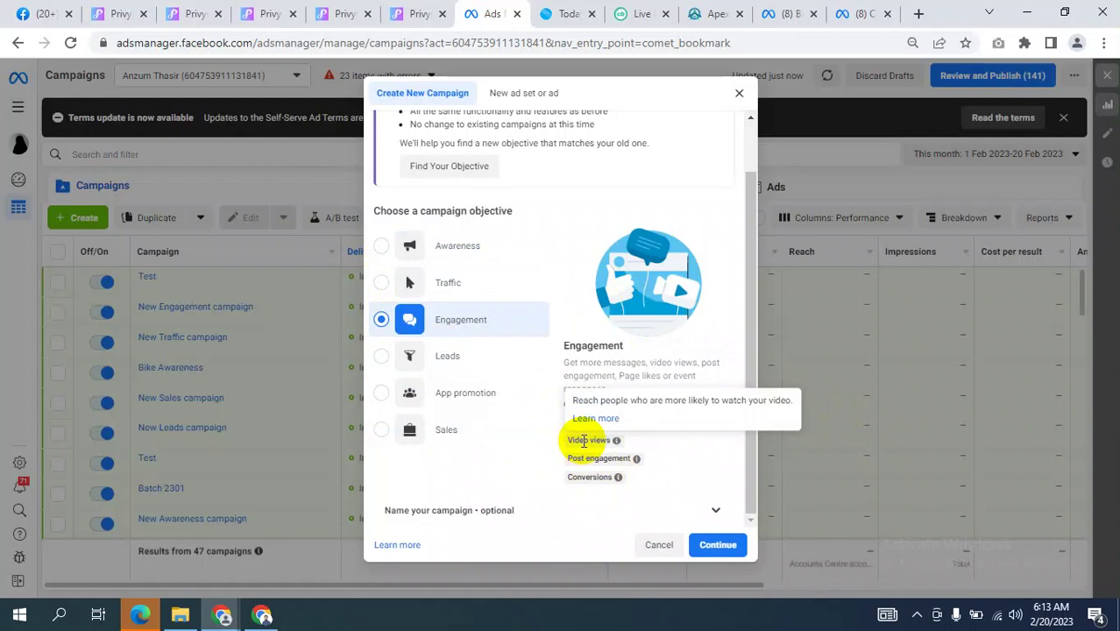
pyautogui.hotkey('alt', 'Tab')
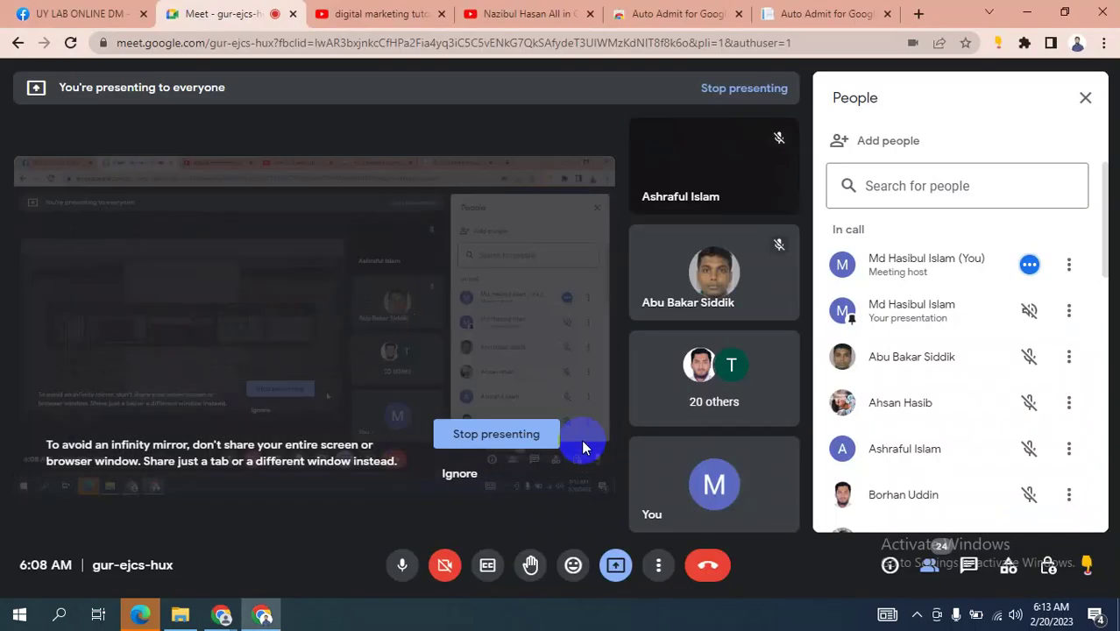
pyautogui.hotkey('alt', 'Tab')
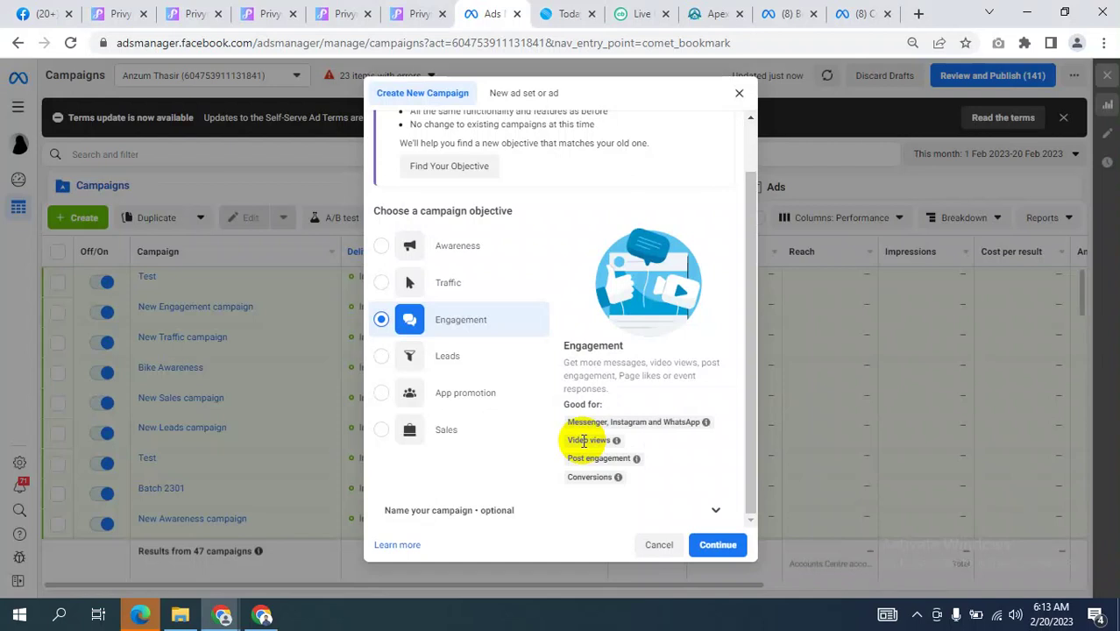
# - Compare the Awareness and Engagement objectives' recommended uses and close the campaign creation dialog without creating a campaign
pyautogui.click(437, 252)
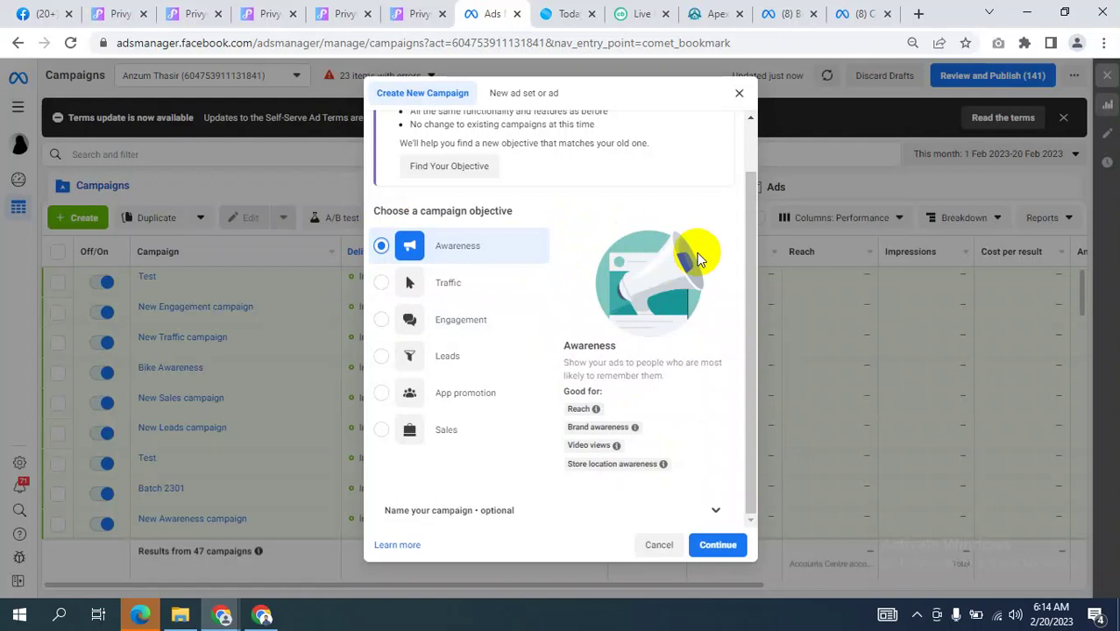
pyautogui.click(410, 323)
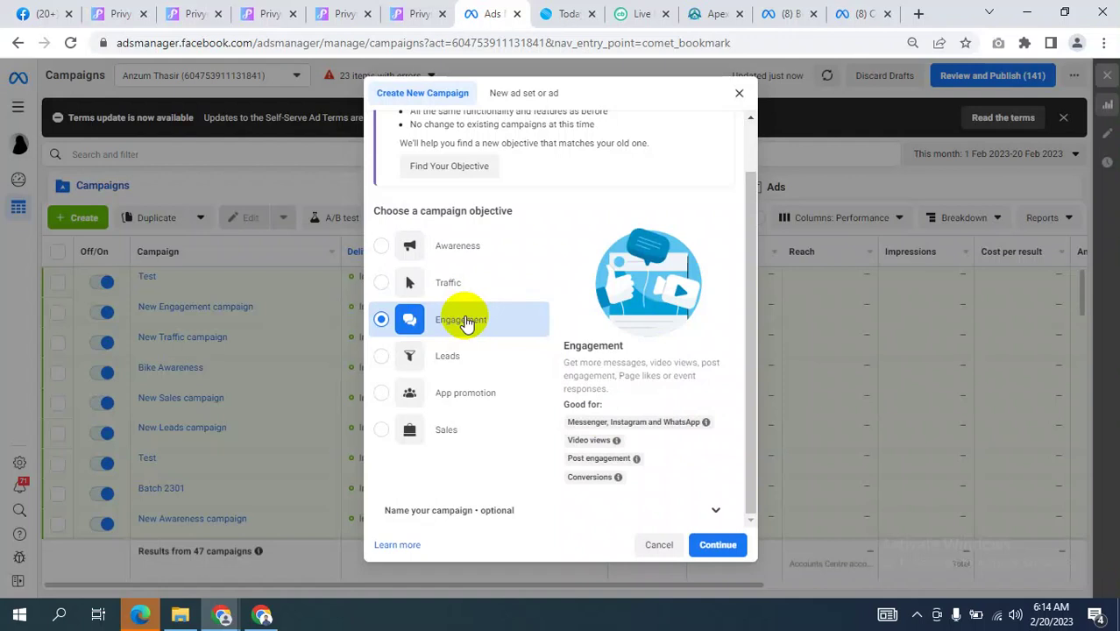
pyautogui.click(383, 247)
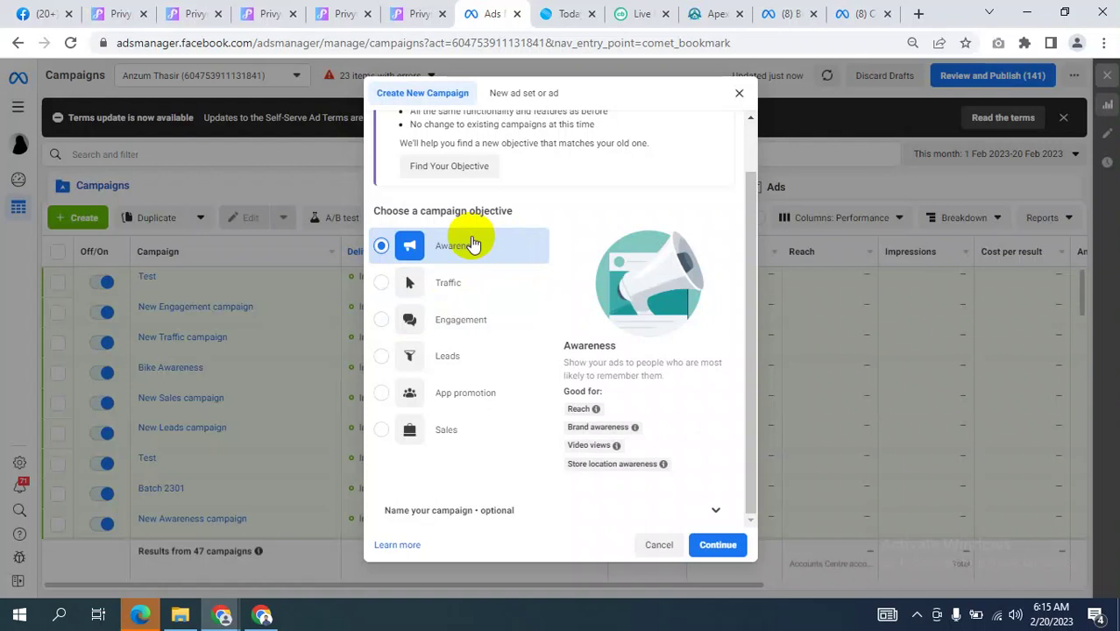
pyautogui.click(383, 321)
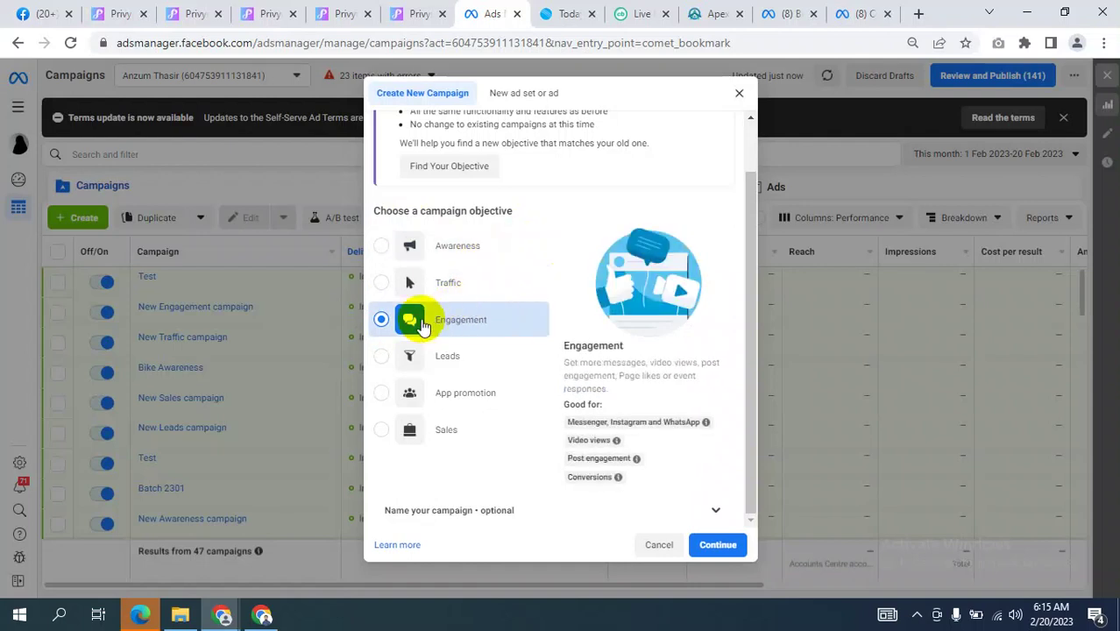
pyautogui.click(381, 247)
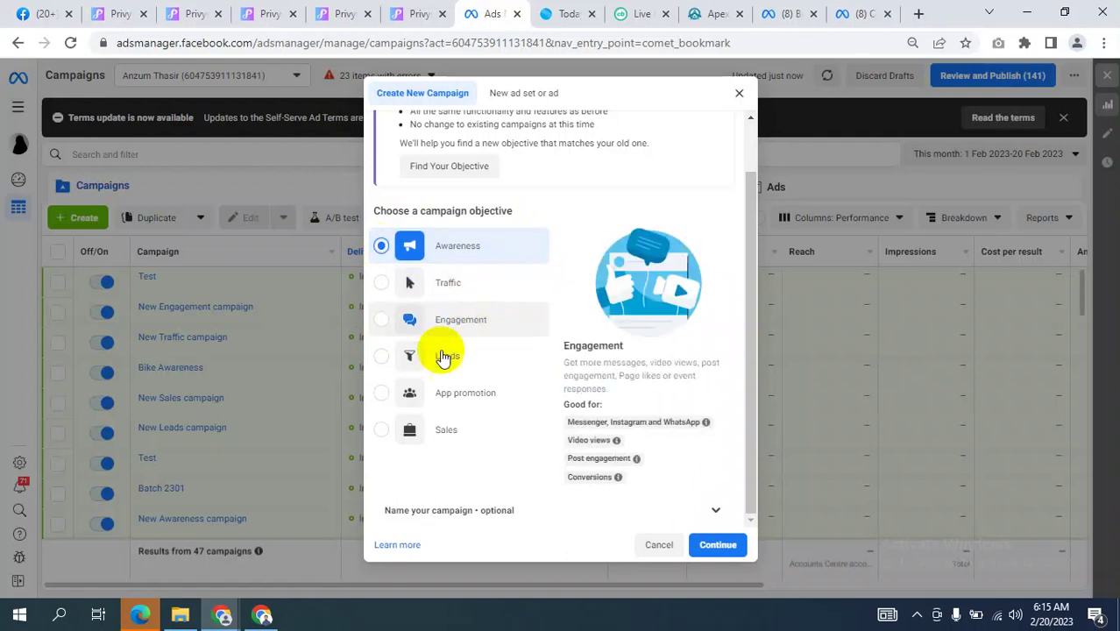
pyautogui.click(741, 95)
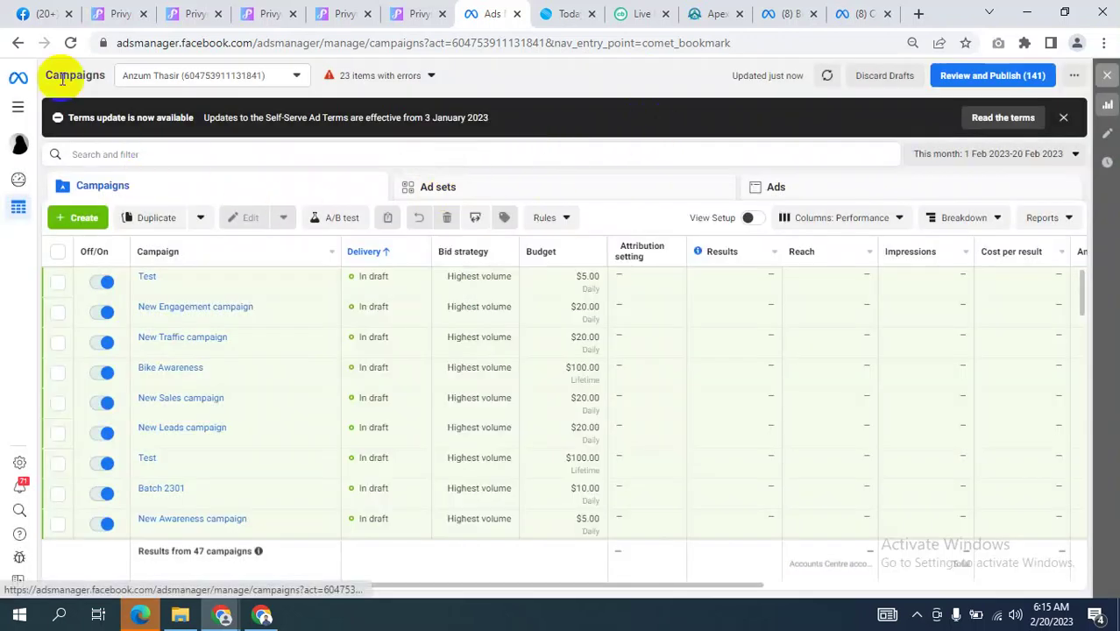
# - Reload the campaign list, open New Engagement campaign for editing without publishing the drafts, and go to its ad set
pyautogui.click(71, 42)
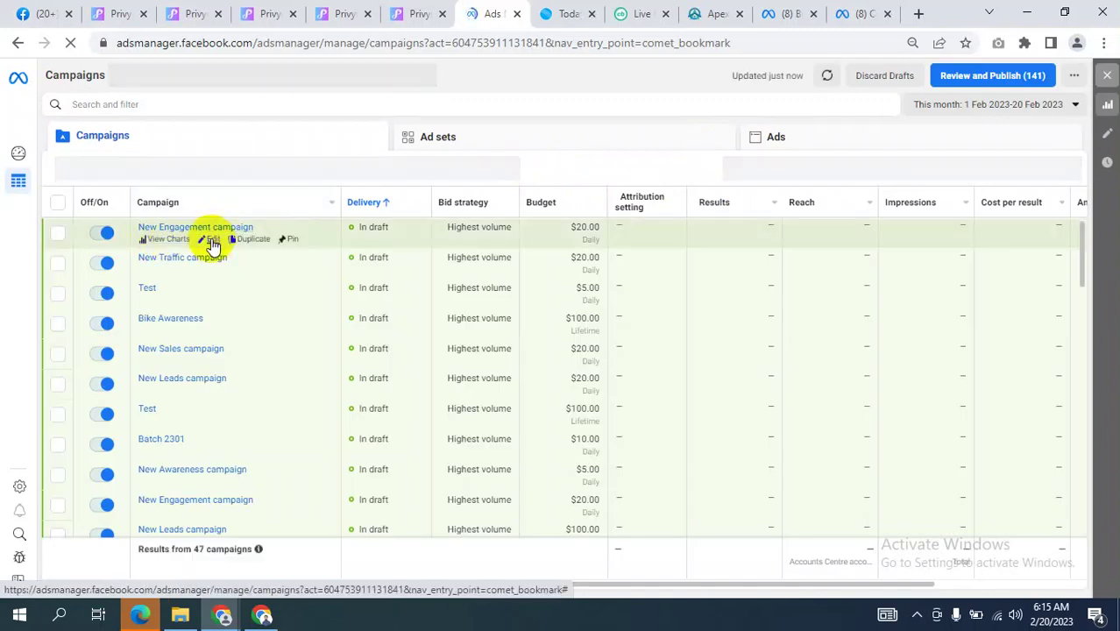
pyautogui.click(212, 241)
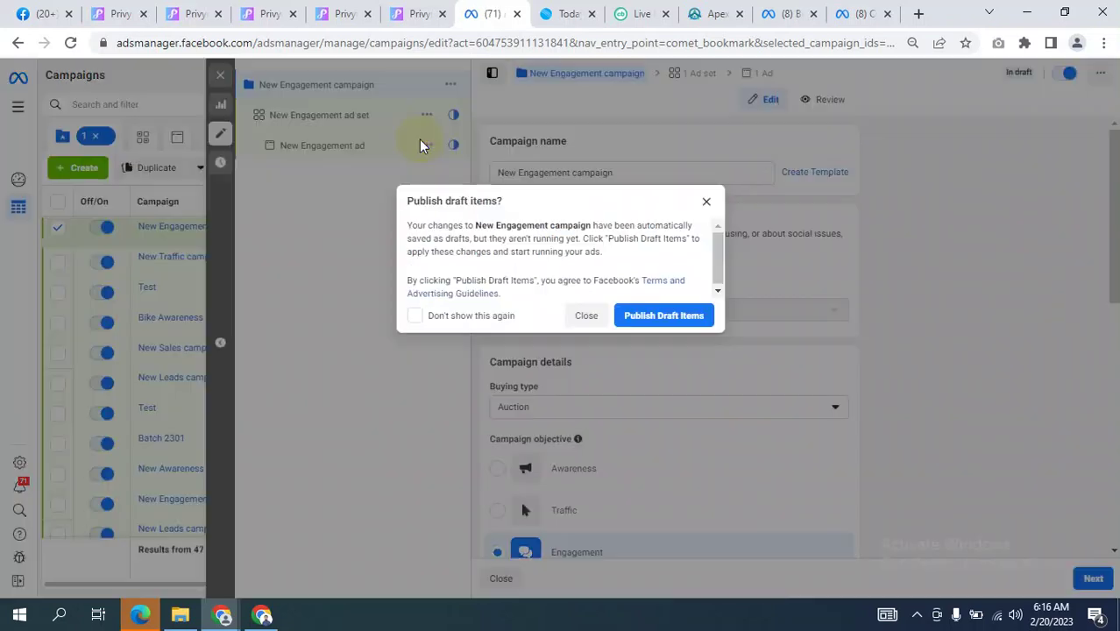
pyautogui.click(586, 315)
pyautogui.click(302, 118)
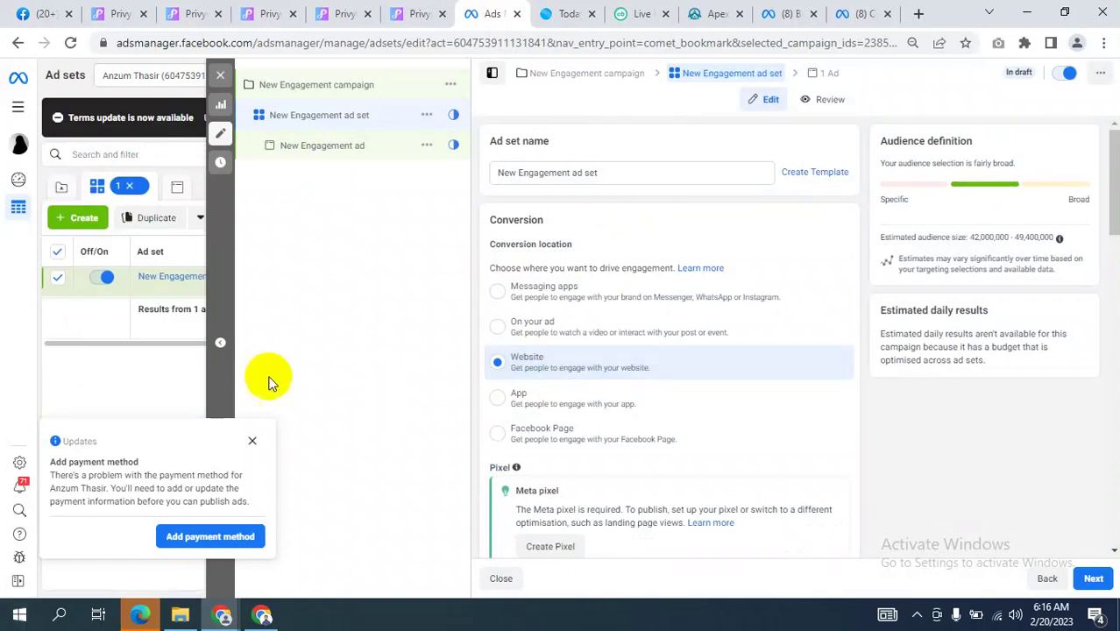
pyautogui.click(251, 443)
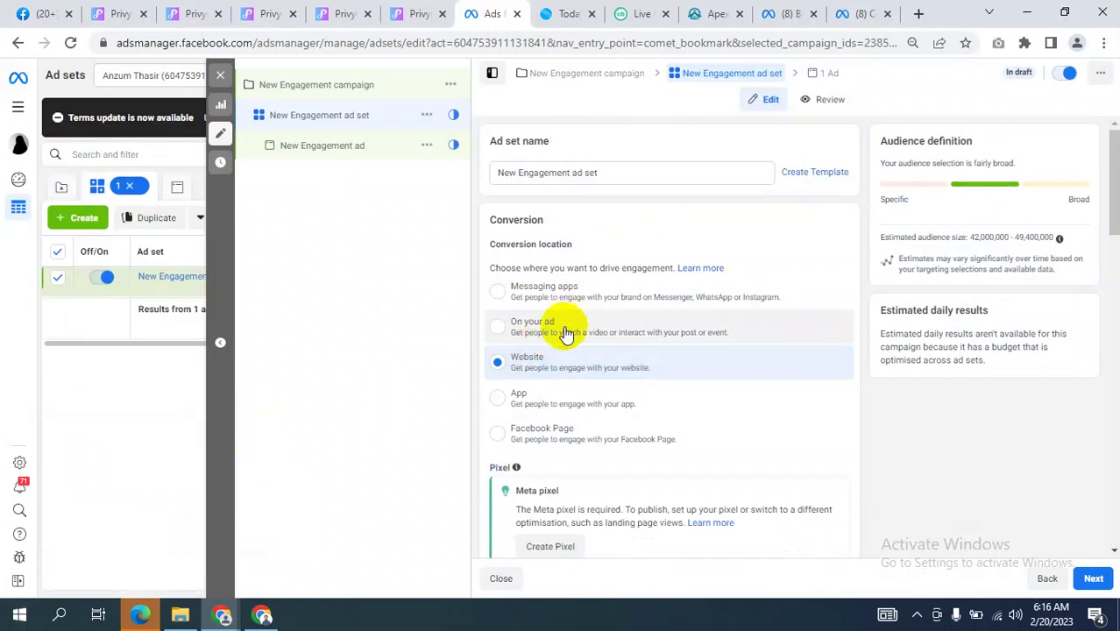
# - Try the Messaging apps and On your ad conversion locations for the ad set and set the location to Facebook Page
pyautogui.click(511, 292)
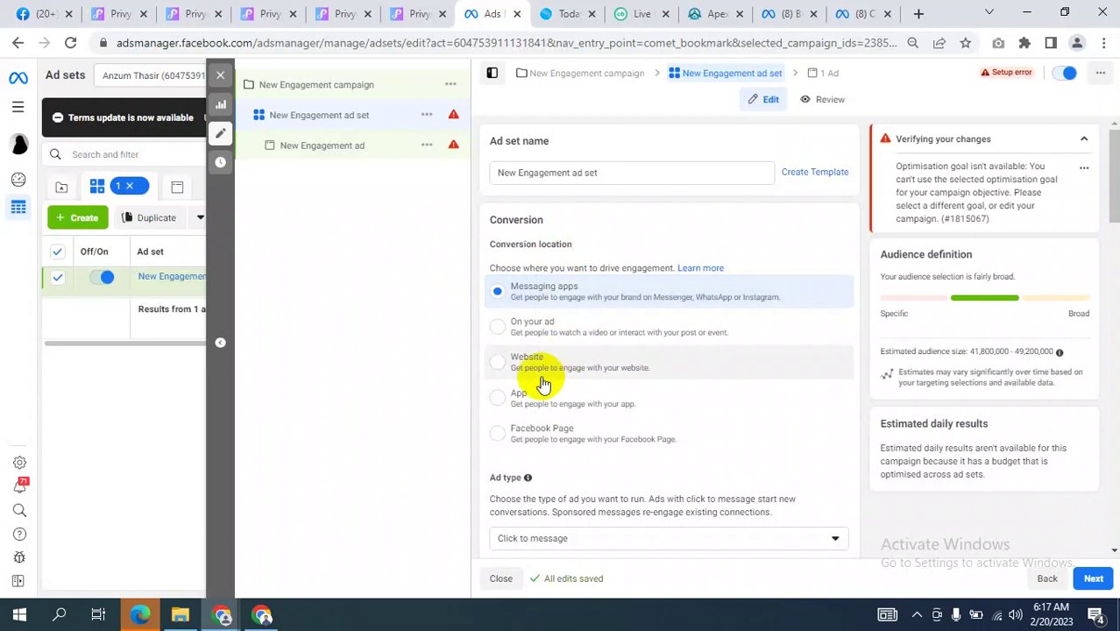
pyautogui.click(540, 332)
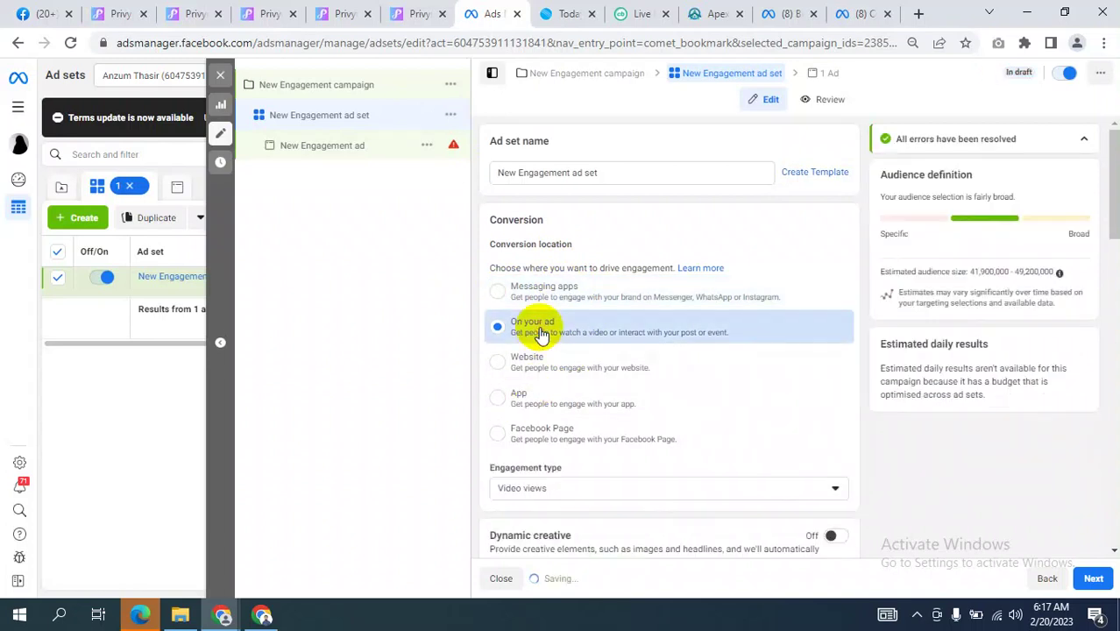
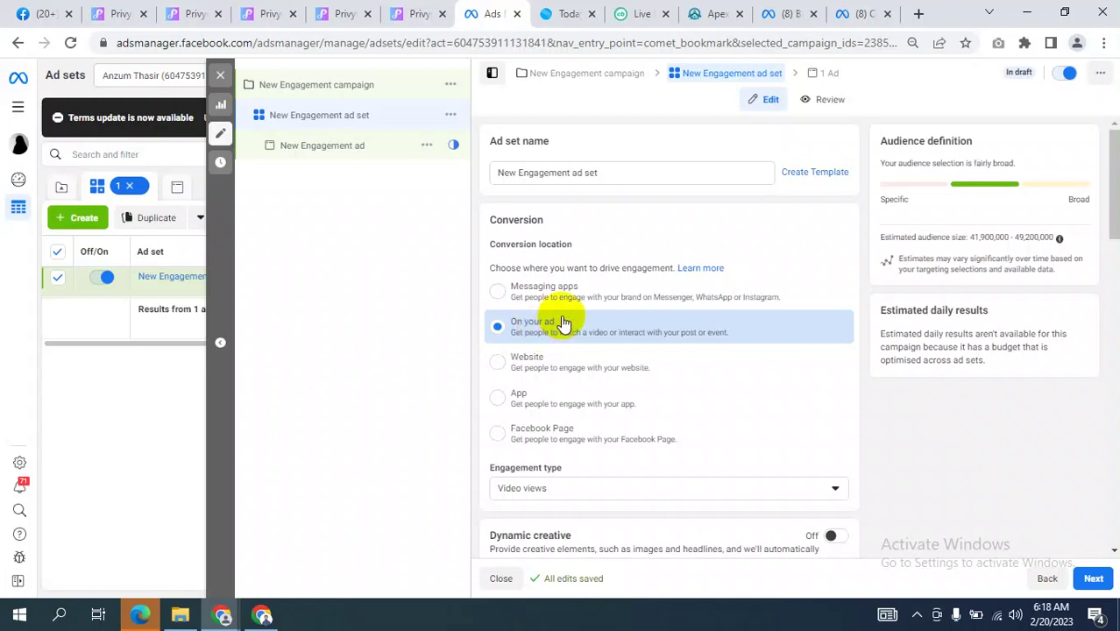
pyautogui.scroll(-1, 578, 329)
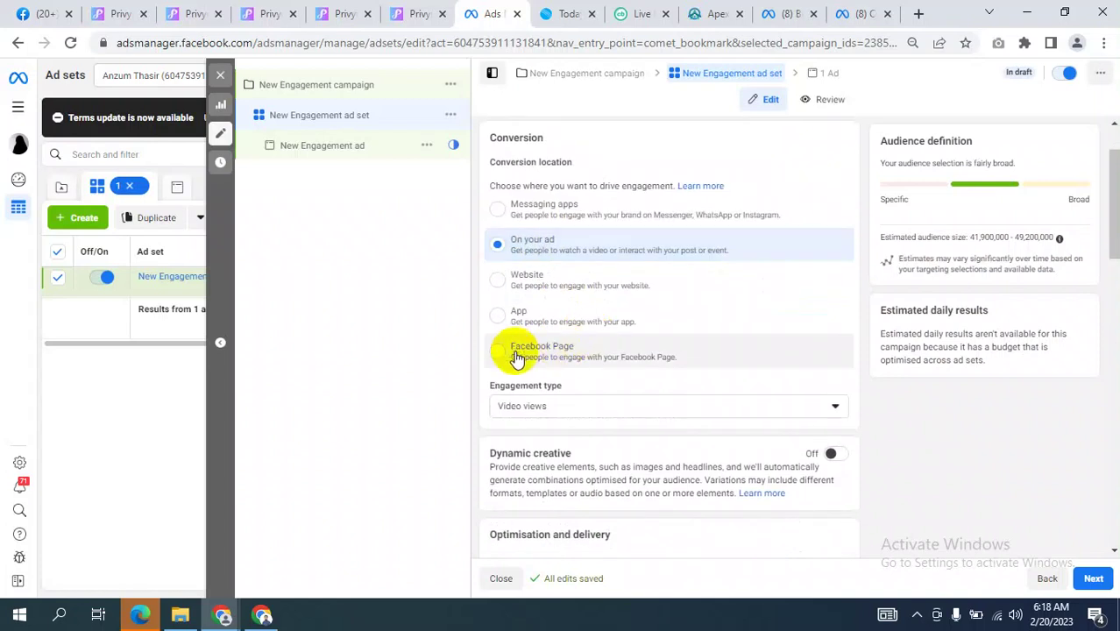
pyautogui.click(548, 356)
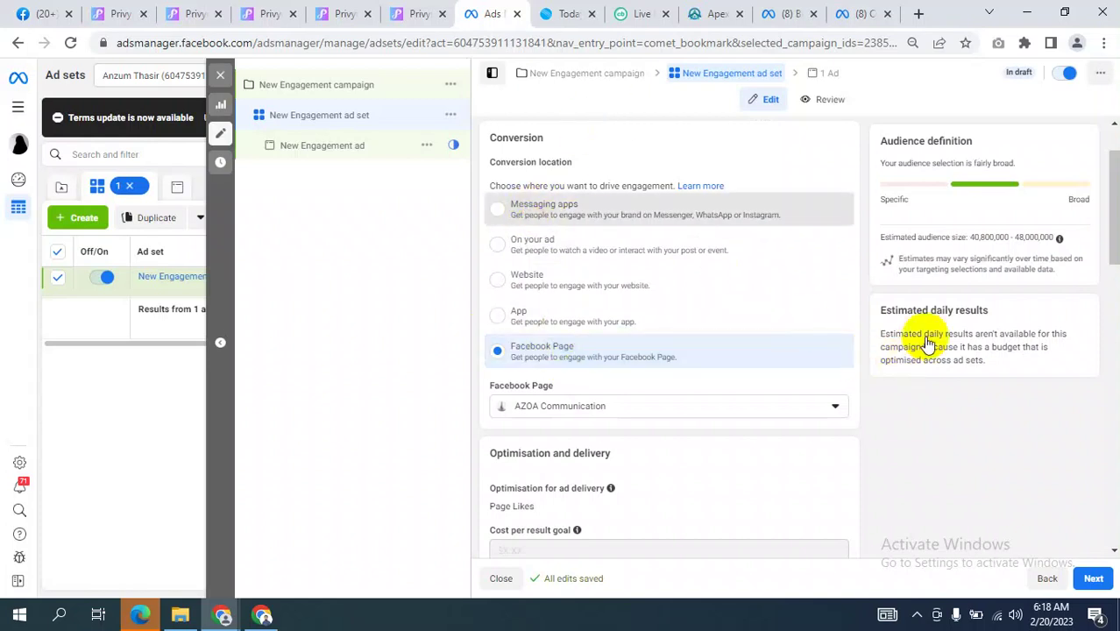
# - Set the ad set's conversion location to Messaging apps, review its messaging and delivery settings, and continue to the ad
pyautogui.scroll(-3, 942, 307)
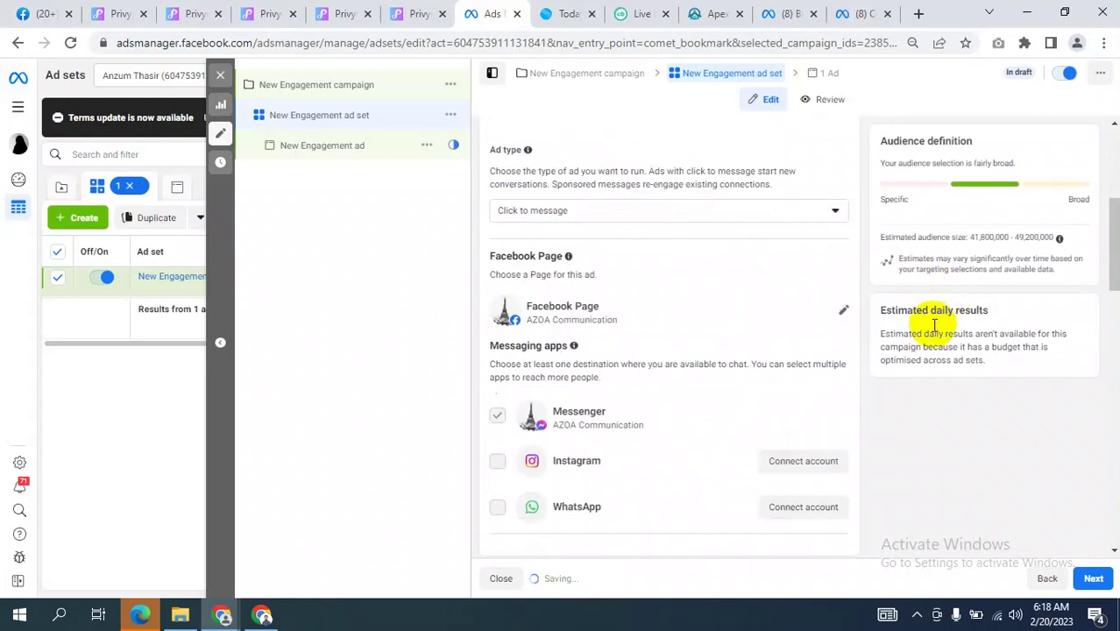
pyautogui.scroll(-5, 930, 351)
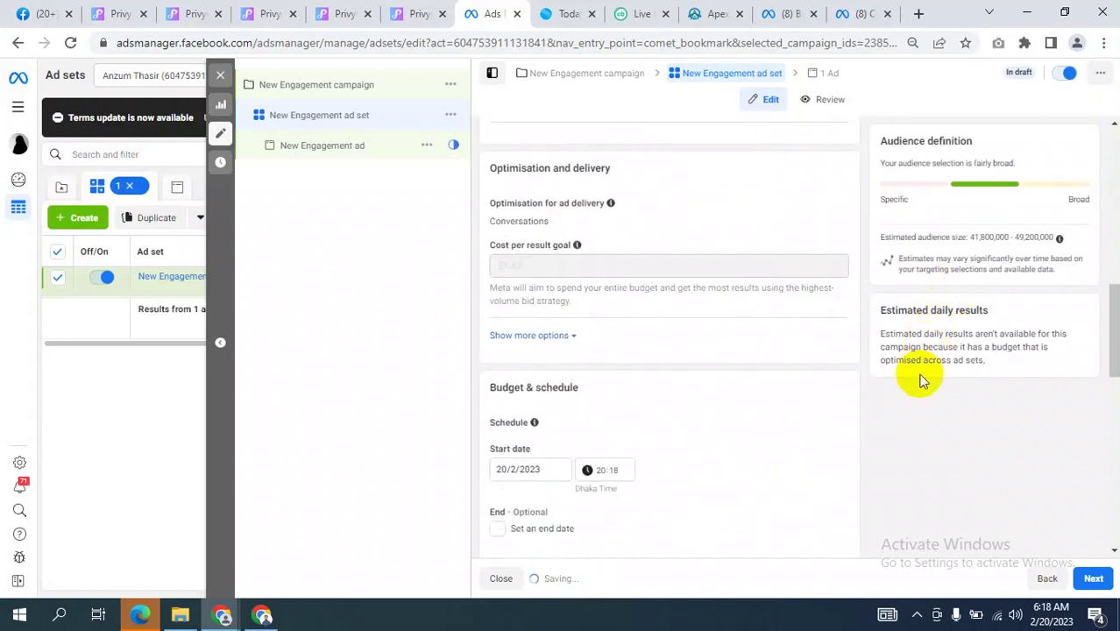
pyautogui.click(1096, 580)
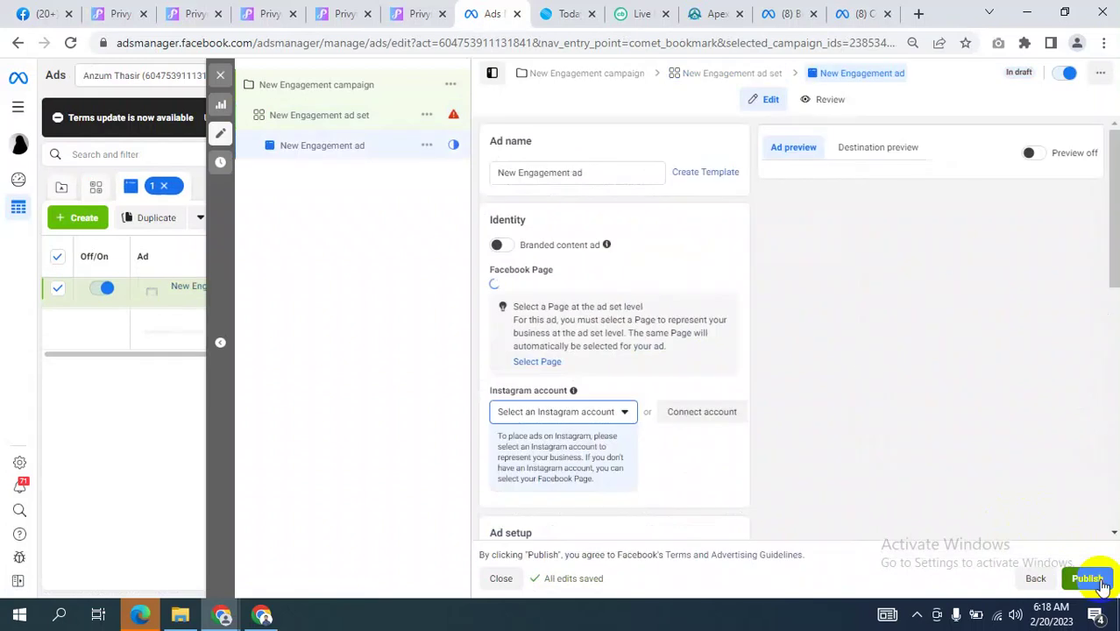
# - Add the happy valentines image from the account images to the messaging ad, accepting the suggested placement crops
pyautogui.scroll(-3, 759, 371)
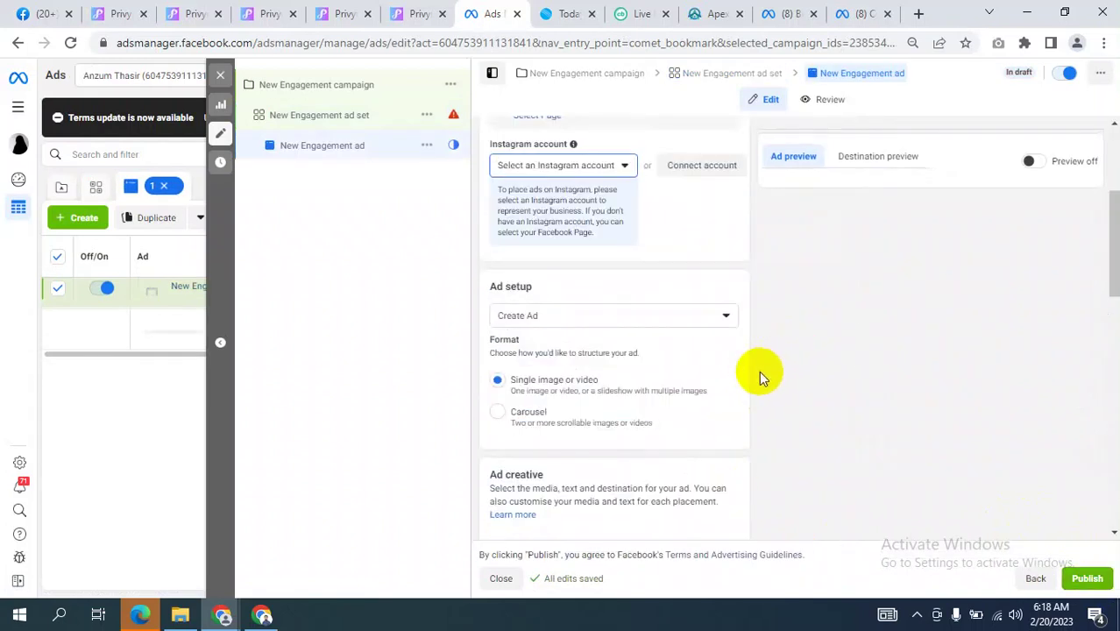
pyautogui.scroll(-1, 753, 367)
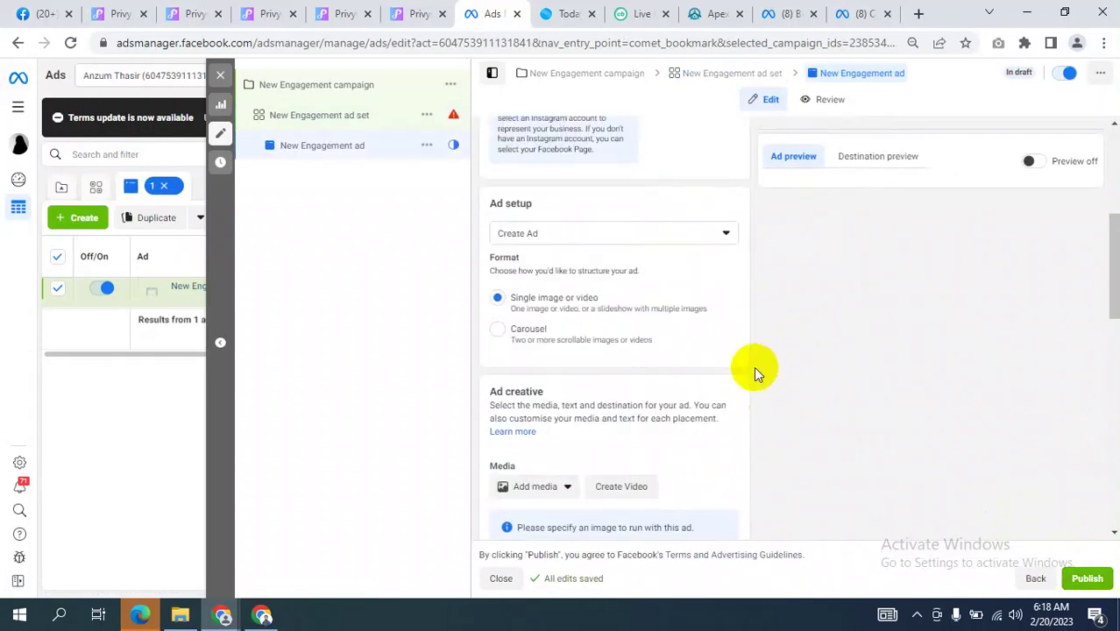
pyautogui.scroll(-1, 754, 367)
pyautogui.click(520, 407)
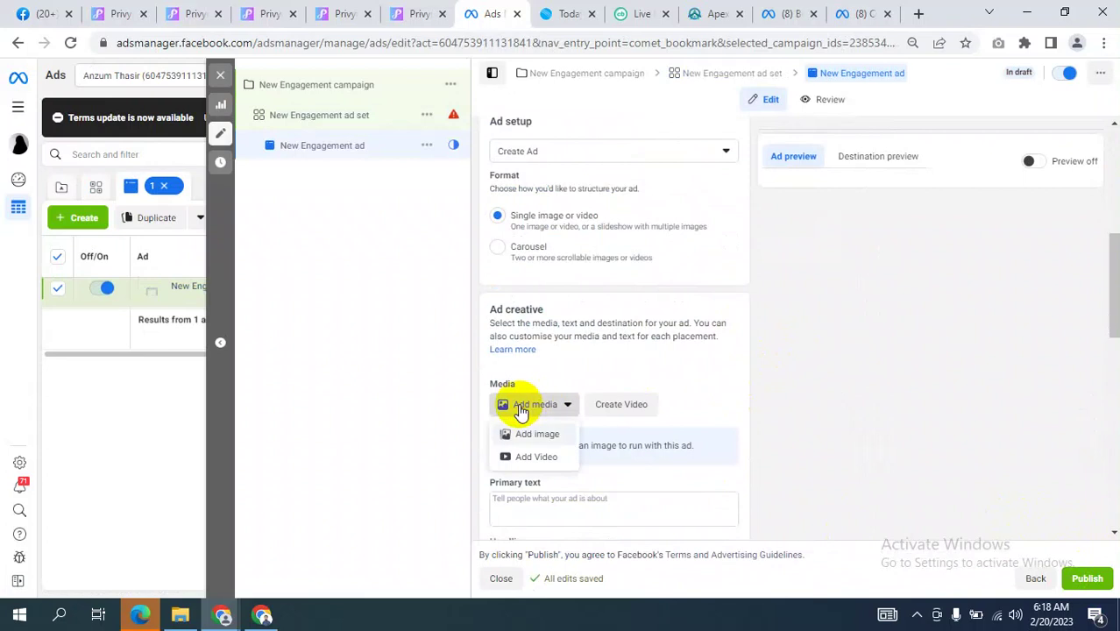
pyautogui.click(531, 434)
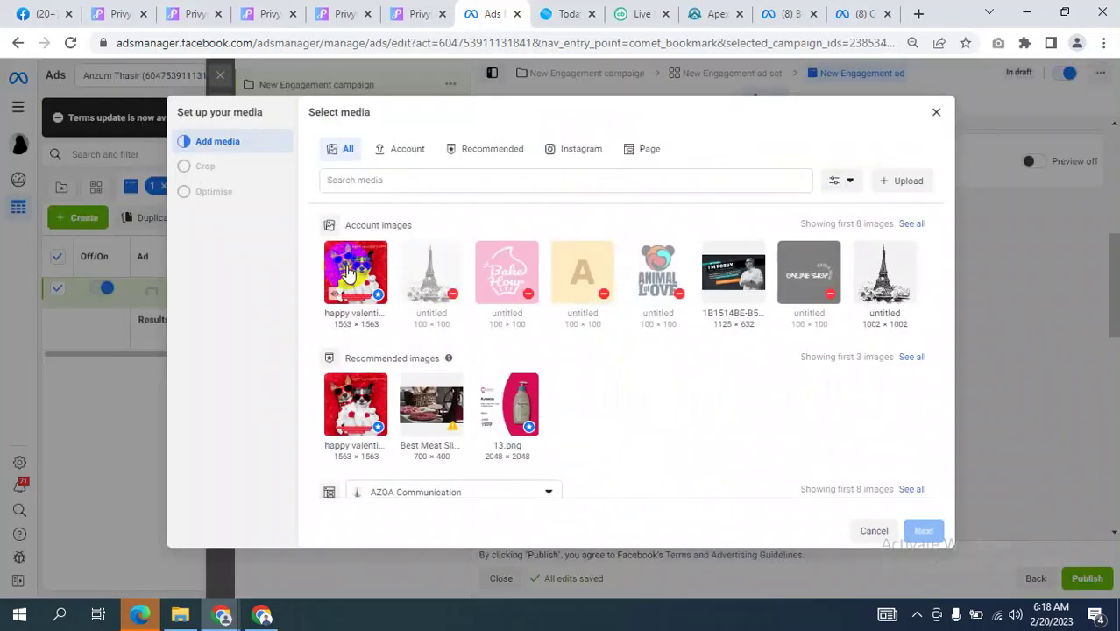
pyautogui.click(348, 274)
pyautogui.click(923, 530)
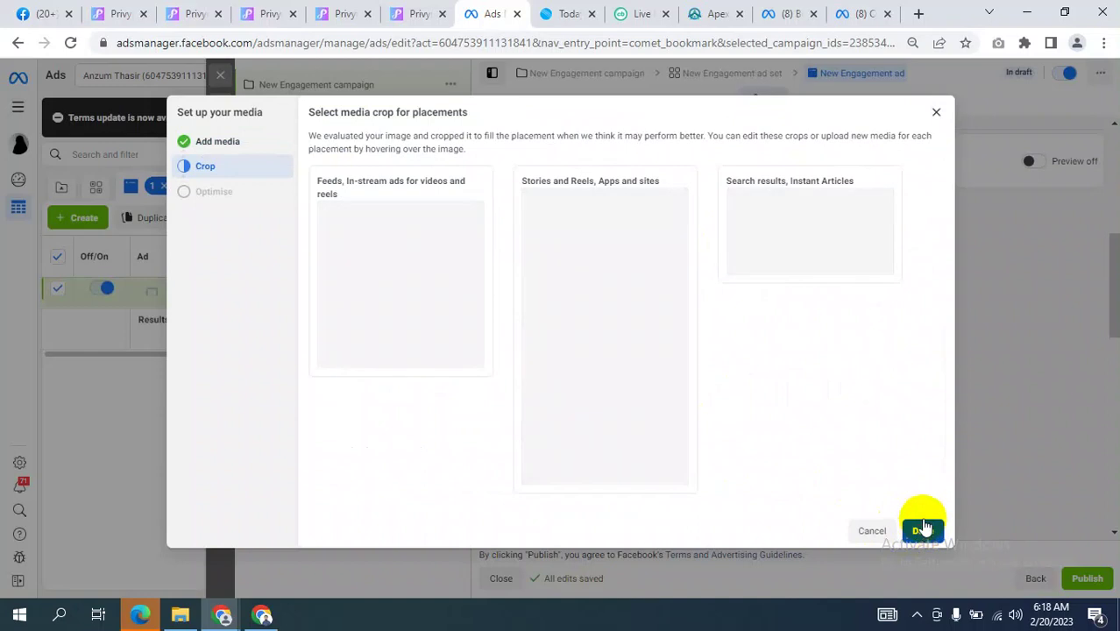
pyautogui.click(921, 524)
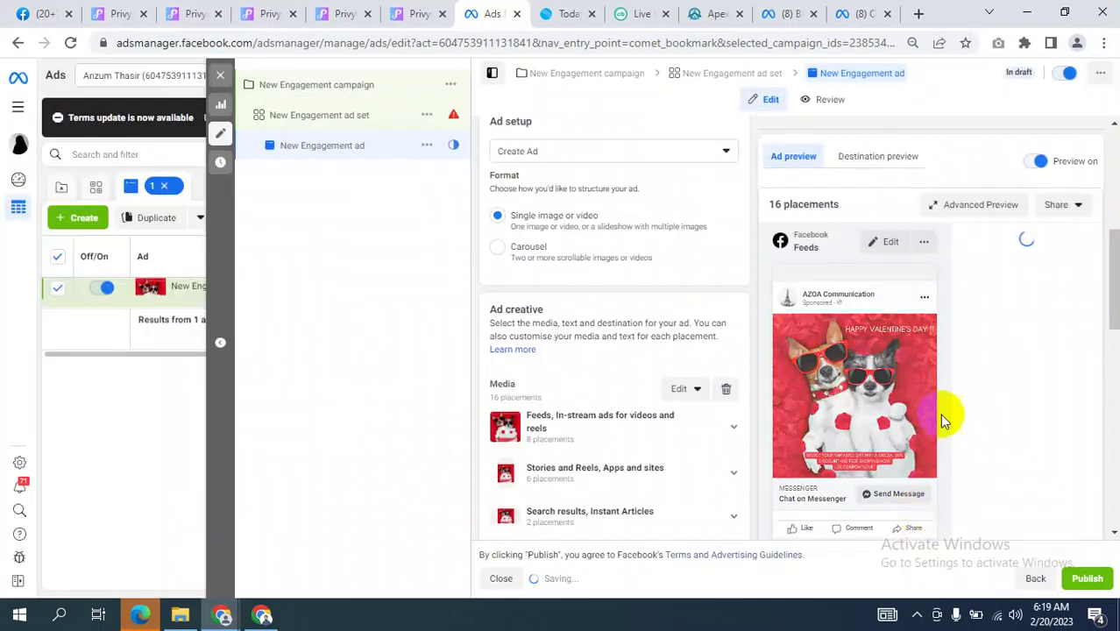
# - Dismiss the recommendations notice and examine the messaging ad's call-to-action options and placement previews
pyautogui.scroll(-5, 704, 355)
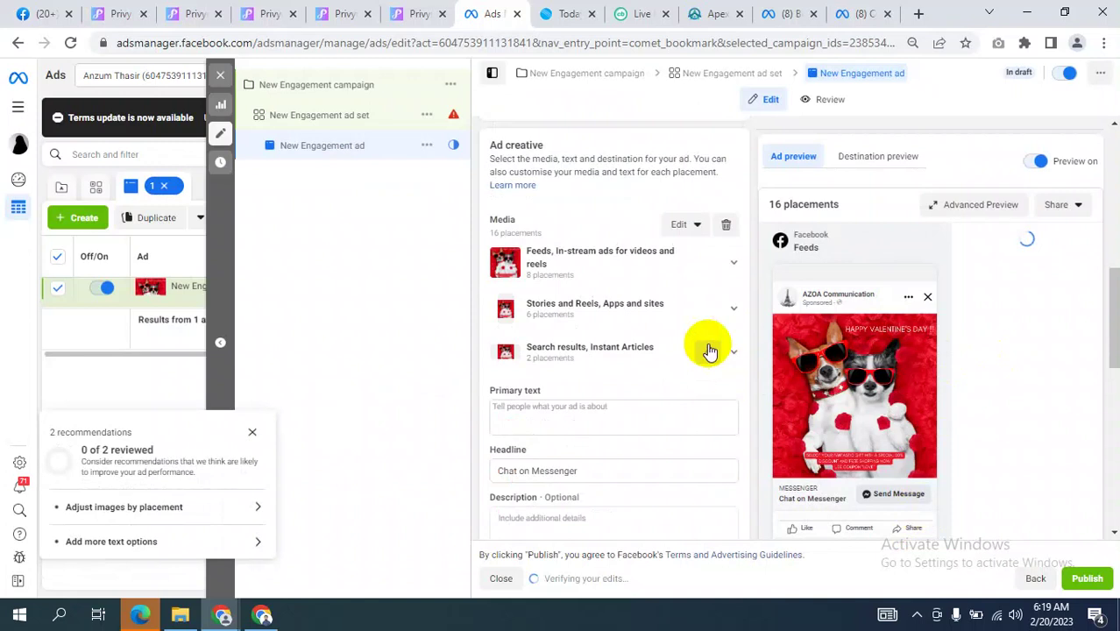
pyautogui.click(649, 363)
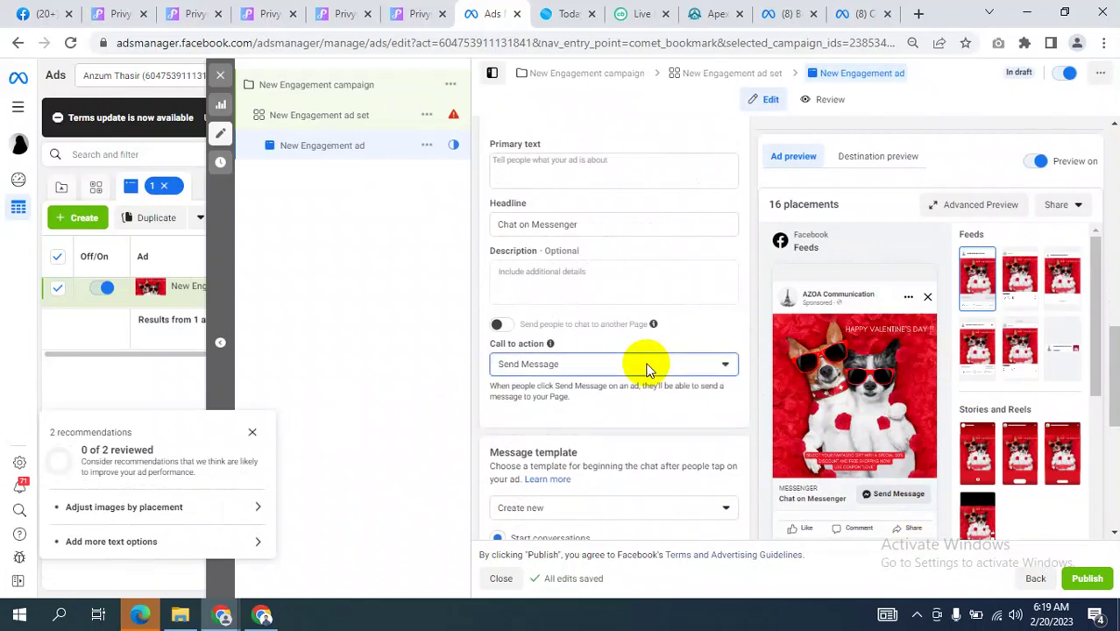
pyautogui.click(387, 363)
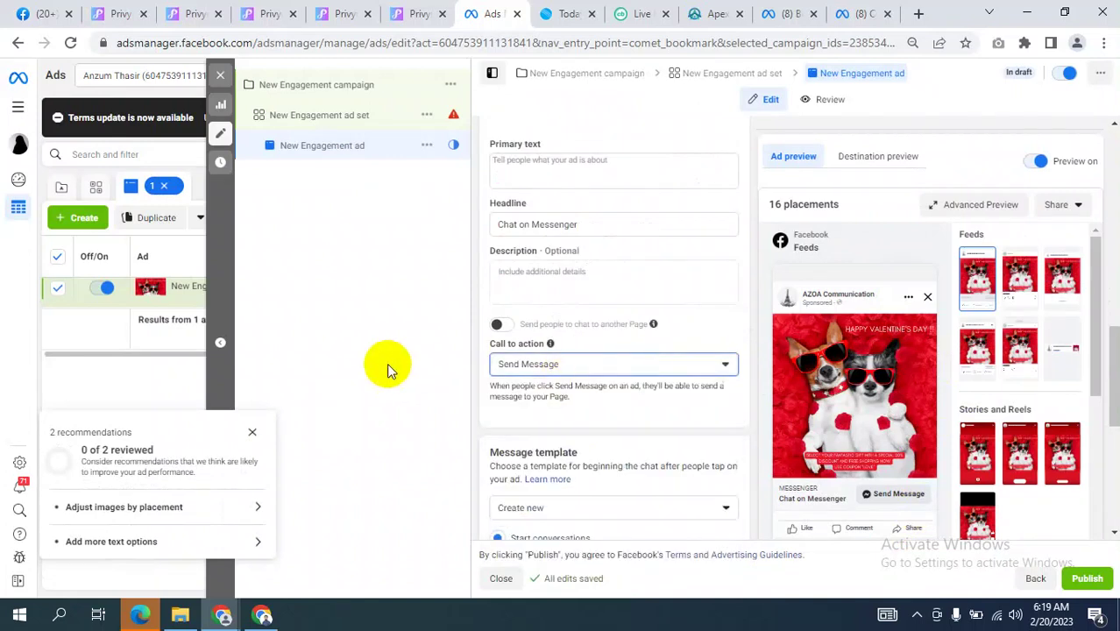
pyautogui.click(251, 433)
pyautogui.click(578, 362)
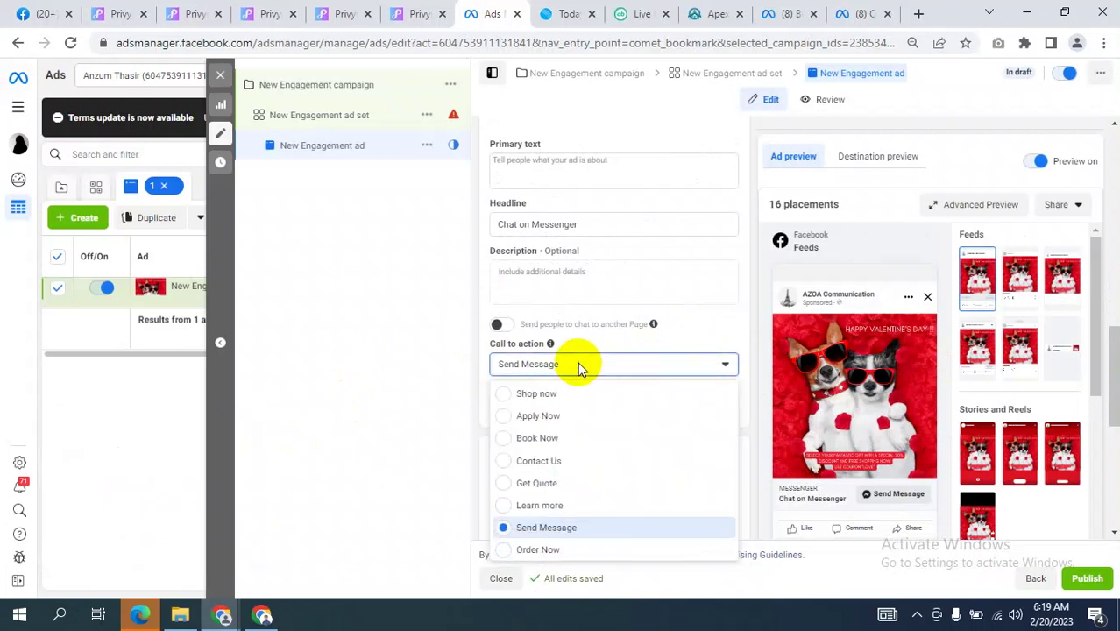
pyautogui.click(351, 385)
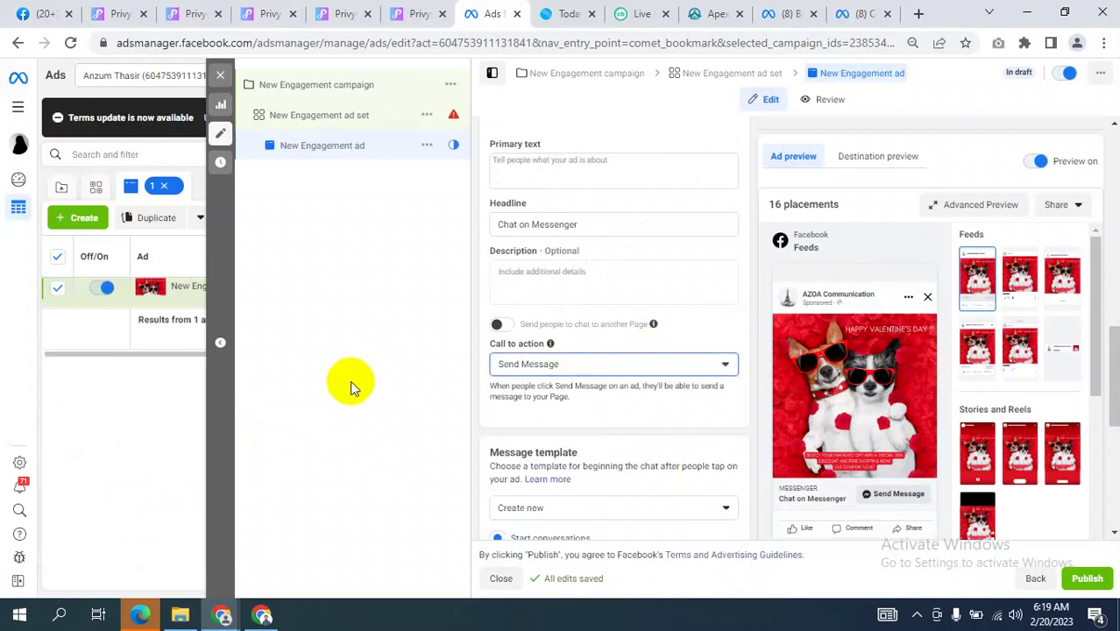
pyautogui.click(732, 361)
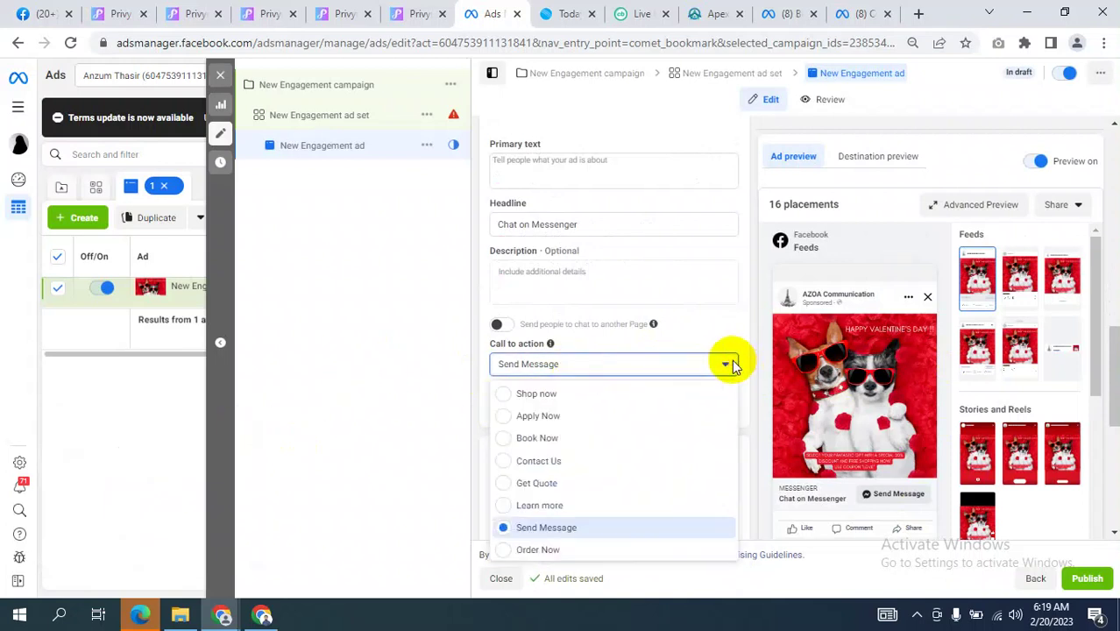
pyautogui.click(401, 417)
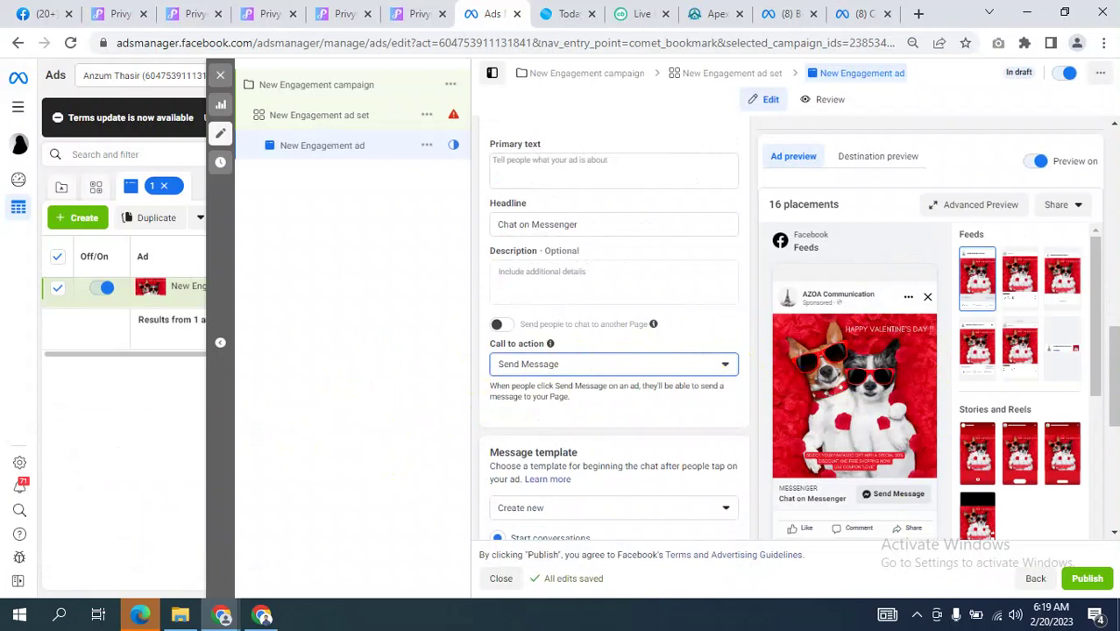
pyautogui.scroll(-2, 1008, 456)
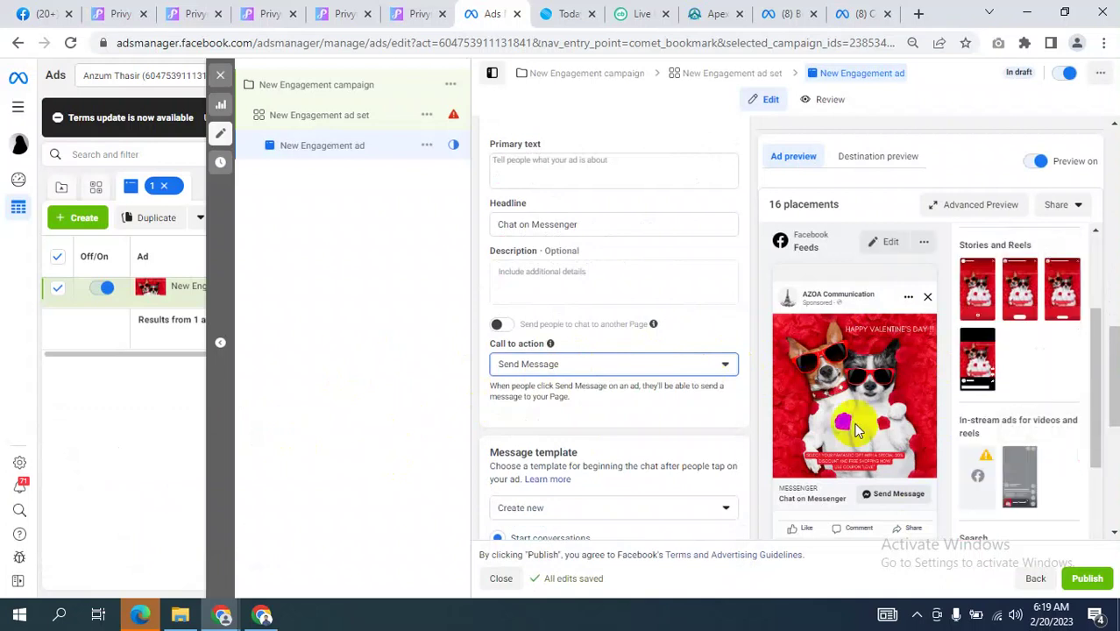
# - Return to New Engagement ad set, set the conversion location to On your ad, and continue to its ad
pyautogui.click(304, 115)
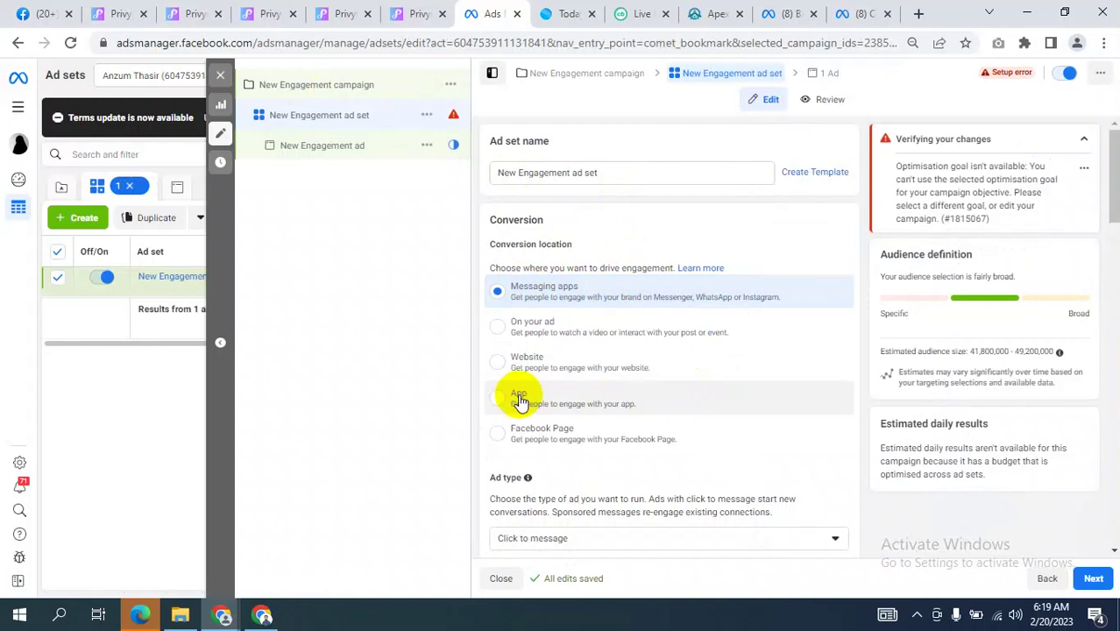
pyautogui.click(520, 327)
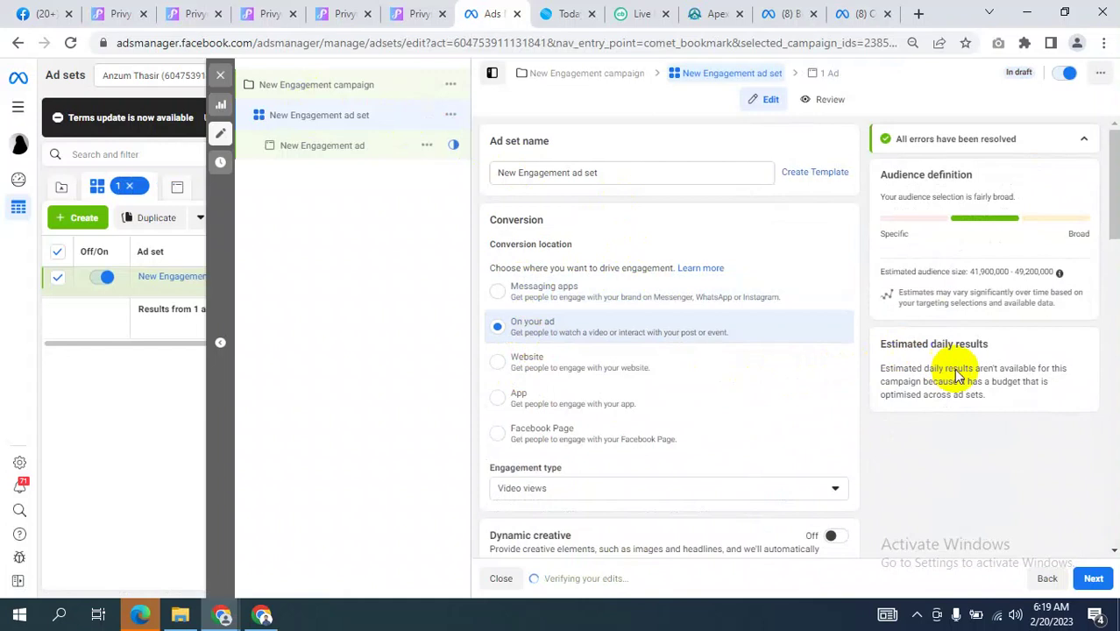
pyautogui.scroll(-3, 950, 370)
pyautogui.click(1094, 579)
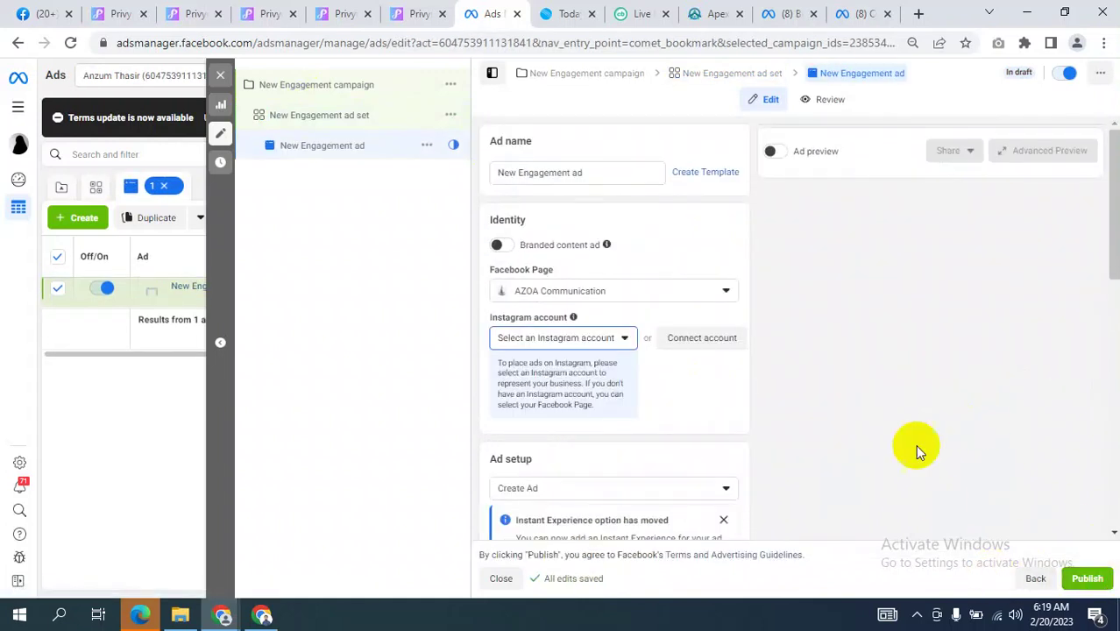
# - Examine the video views ad's Instagram account choices, media requirement, primary text and destination settings
pyautogui.scroll(-3, 888, 397)
pyautogui.scroll(-2, 889, 397)
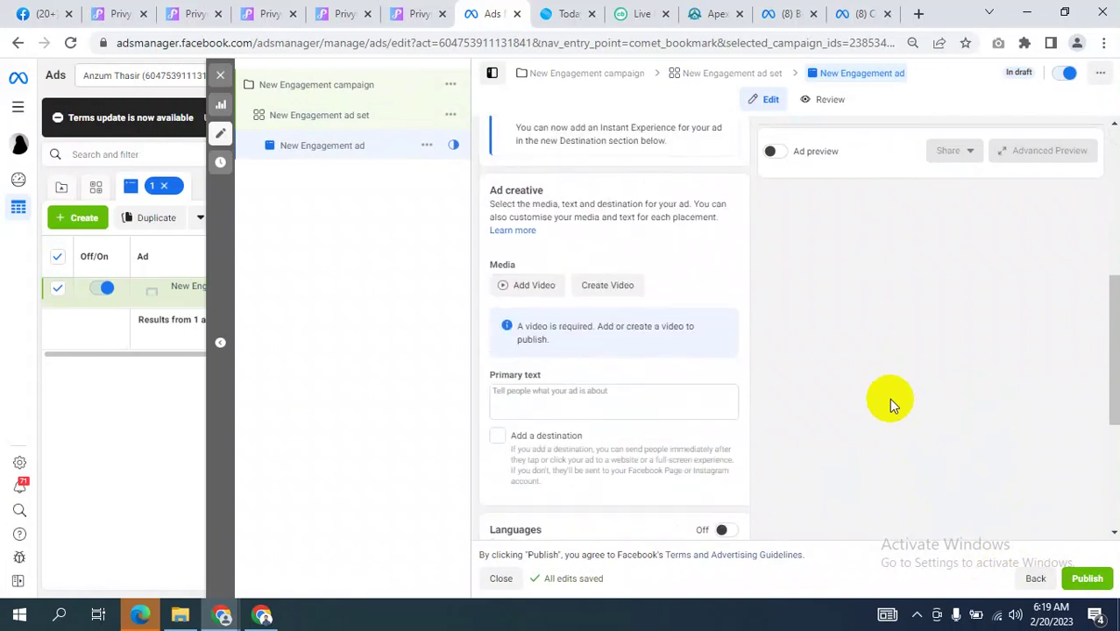
pyautogui.scroll(-1, 888, 398)
pyautogui.scroll(8, 889, 398)
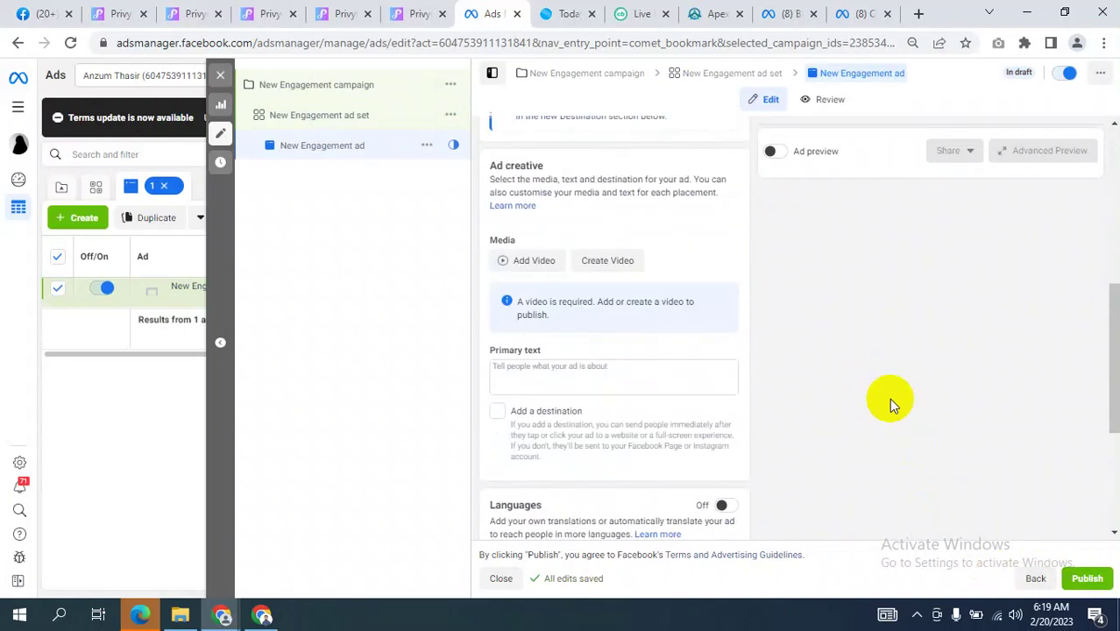
pyautogui.scroll(2, 891, 401)
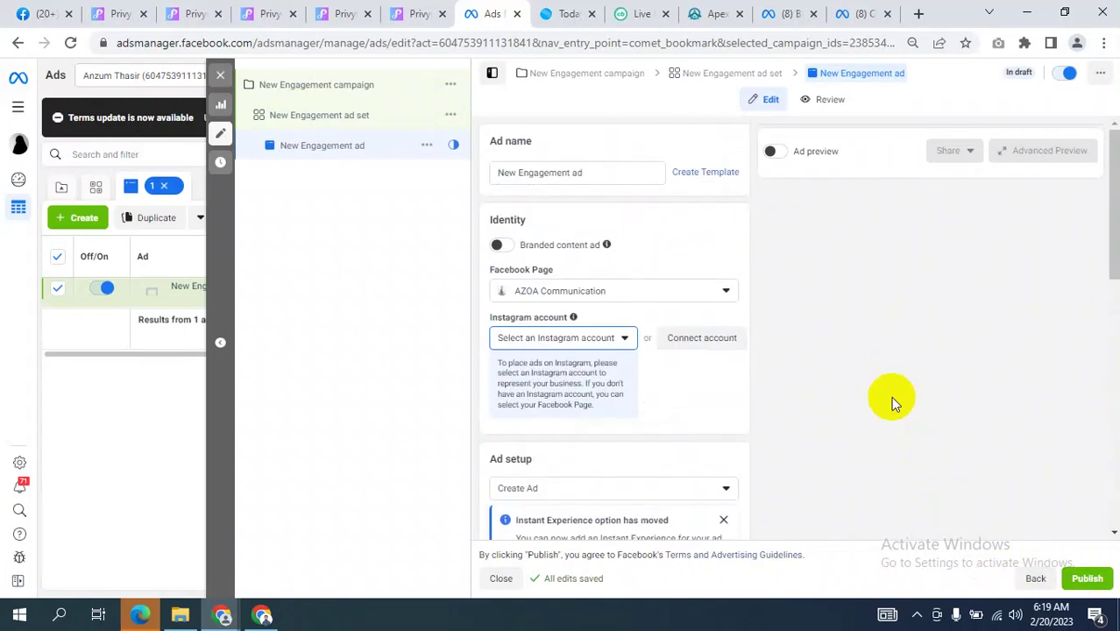
pyautogui.click(552, 349)
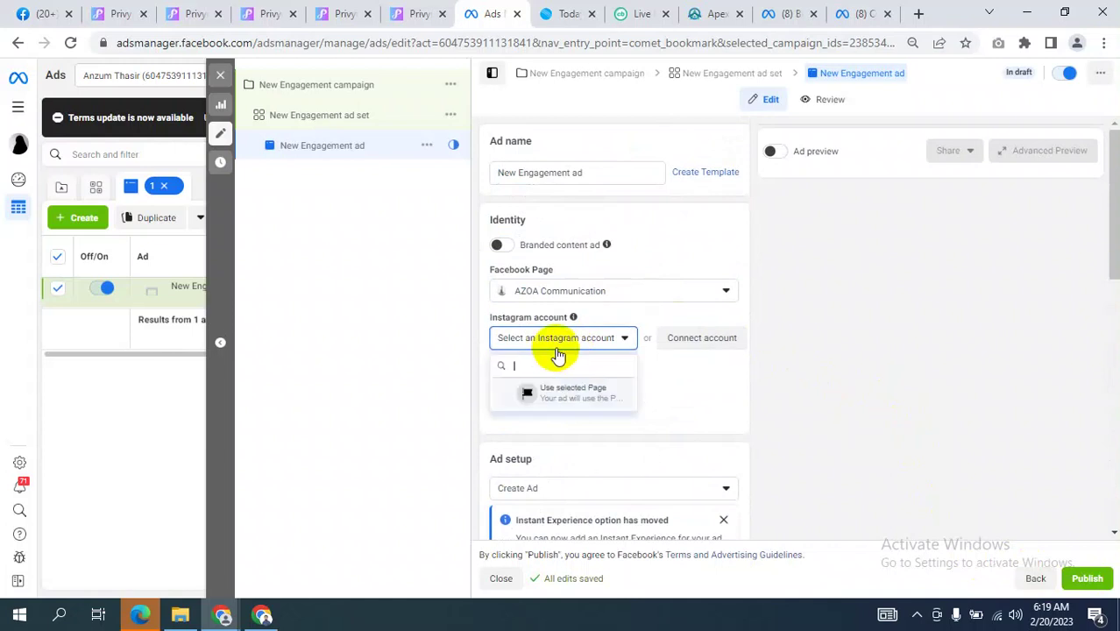
pyautogui.click(863, 325)
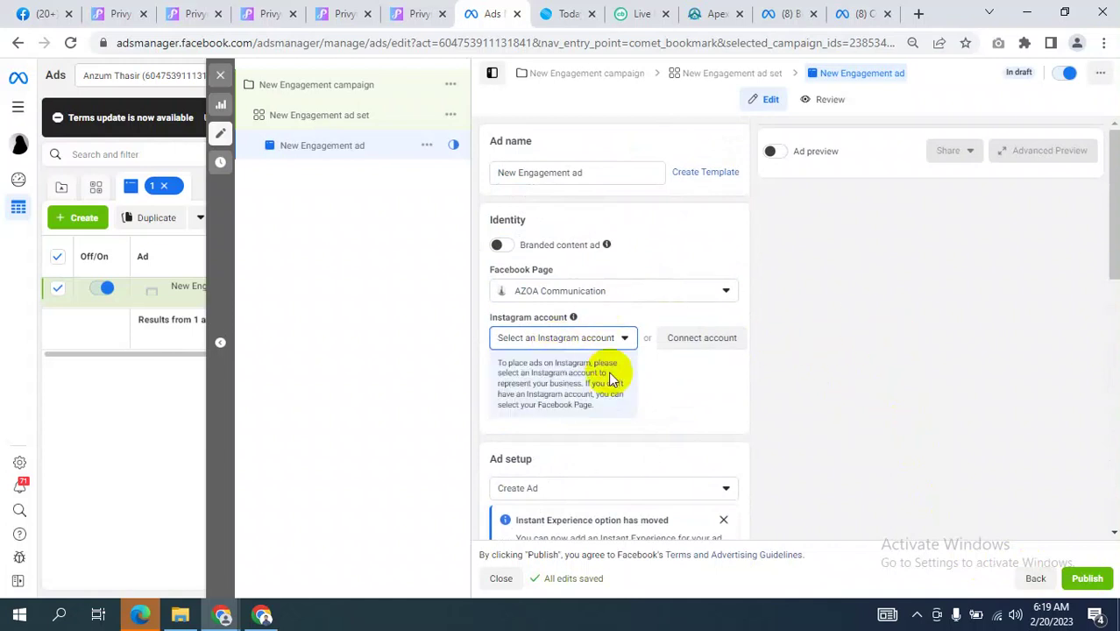
pyautogui.scroll(-4, 613, 371)
pyautogui.scroll(-2, 634, 393)
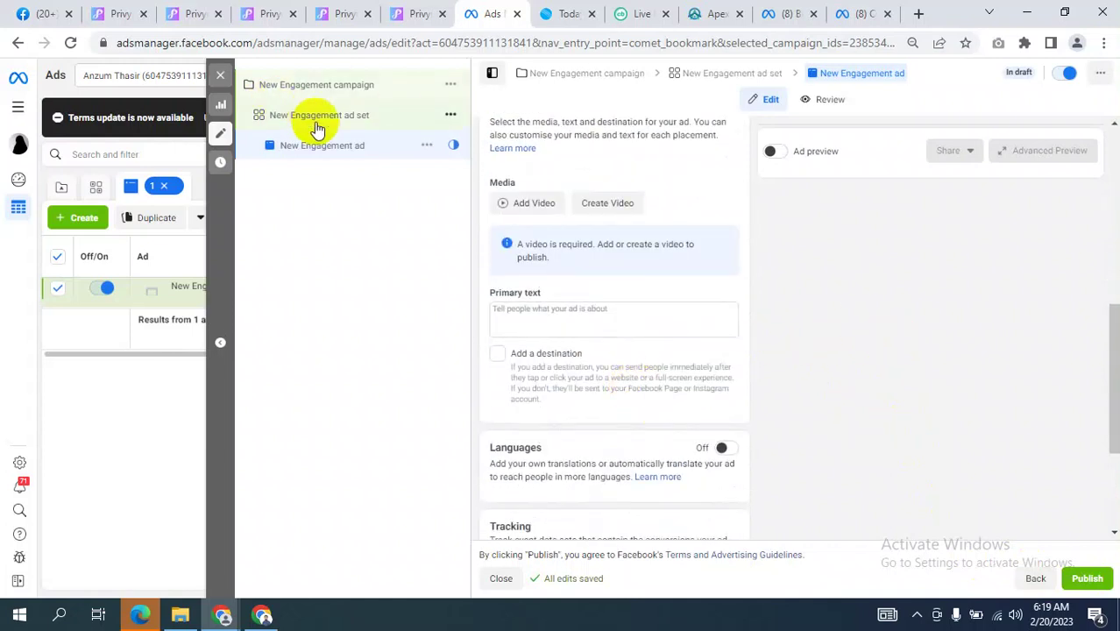
# - Return to the ad set, set its conversion location to Facebook Page, and continue to the ad
pyautogui.click(346, 130)
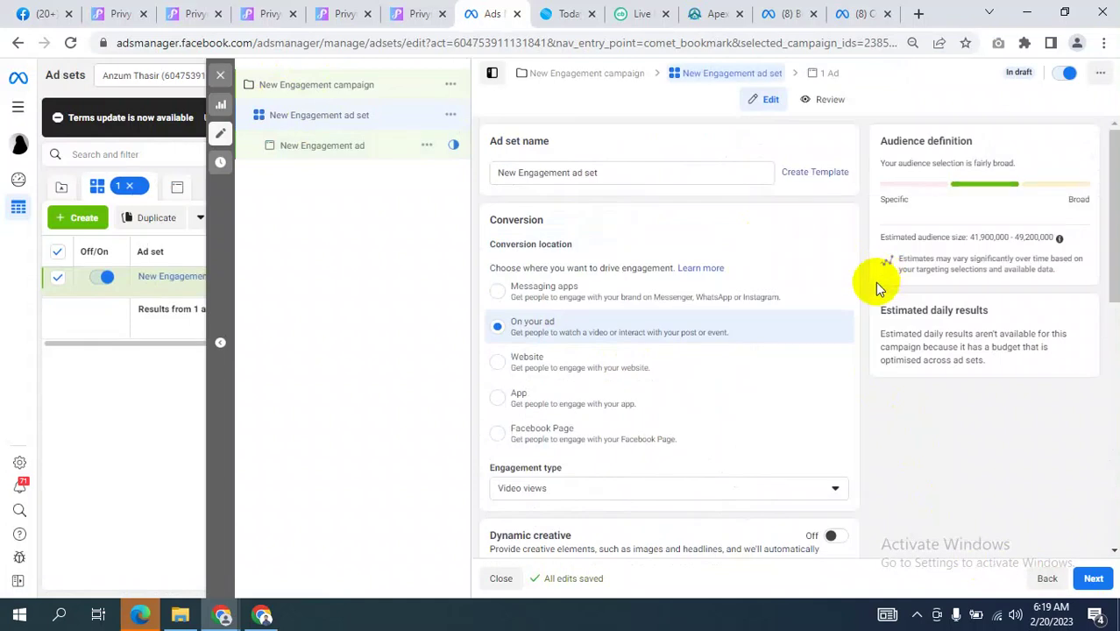
pyautogui.scroll(-2, 500, 430)
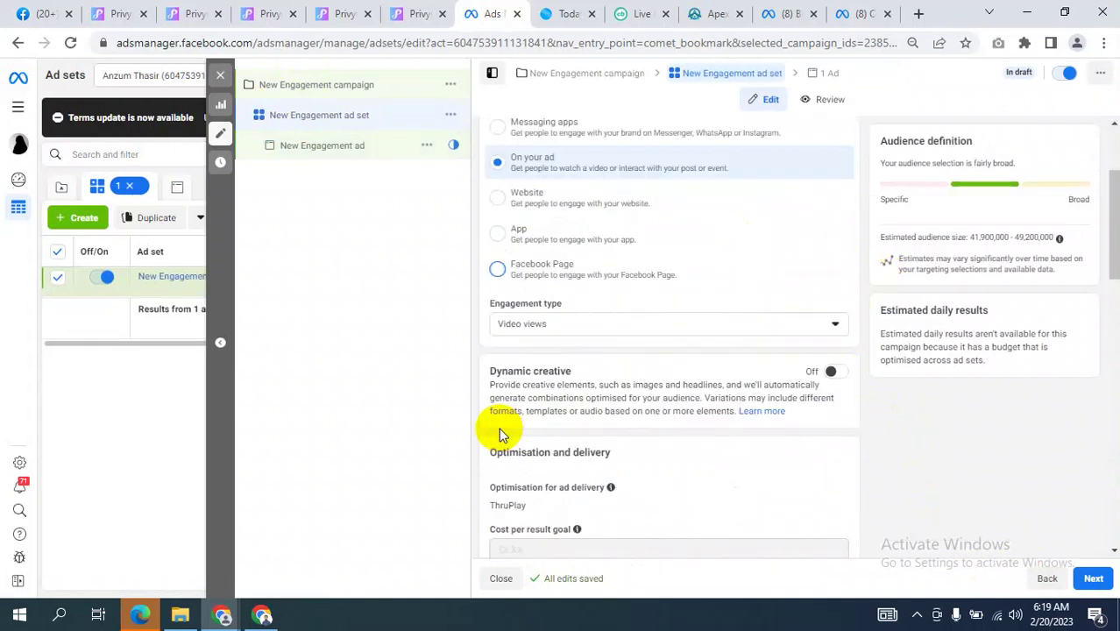
pyautogui.click(499, 272)
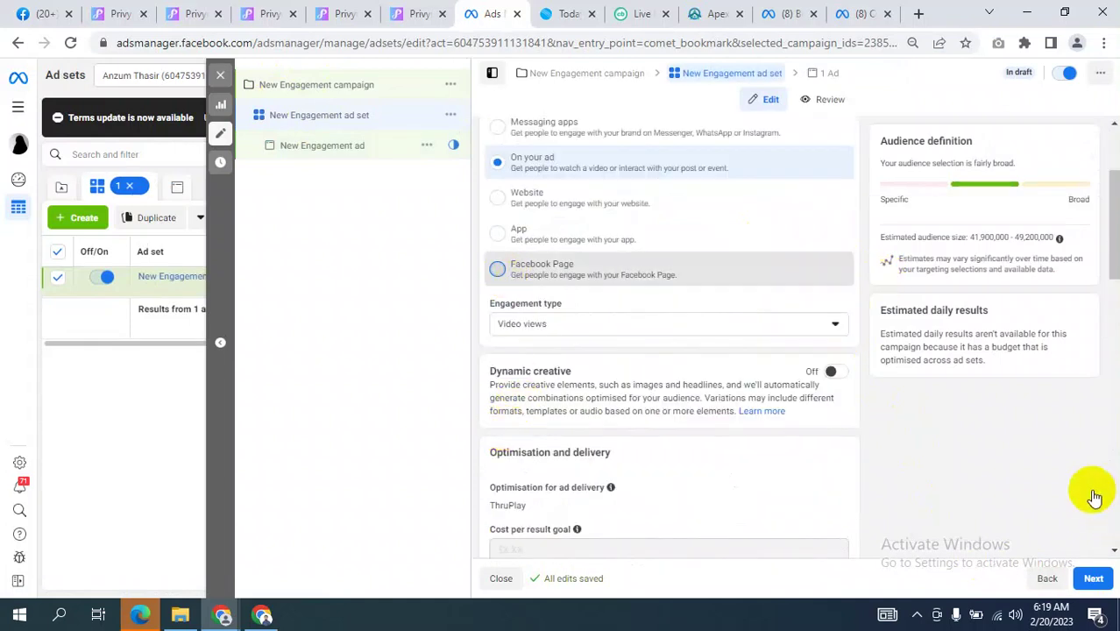
pyautogui.click(1089, 579)
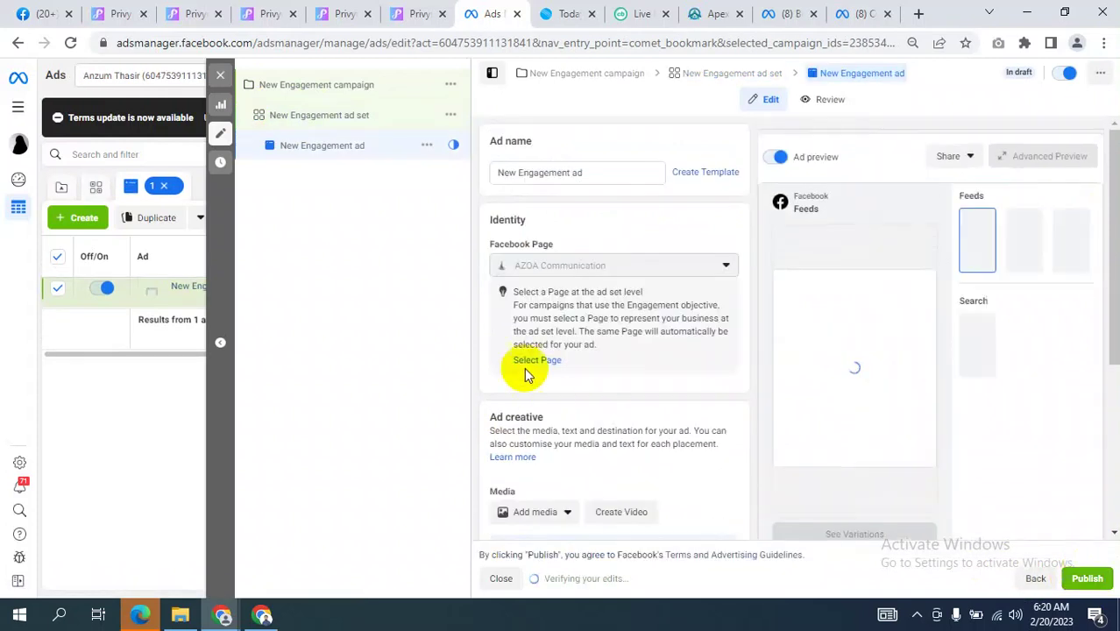
# - Add happy valentines day (1).png from the account images to the Facebook Page ad, review its preview, and return to the ad set
pyautogui.scroll(-2, 526, 366)
pyautogui.click(536, 351)
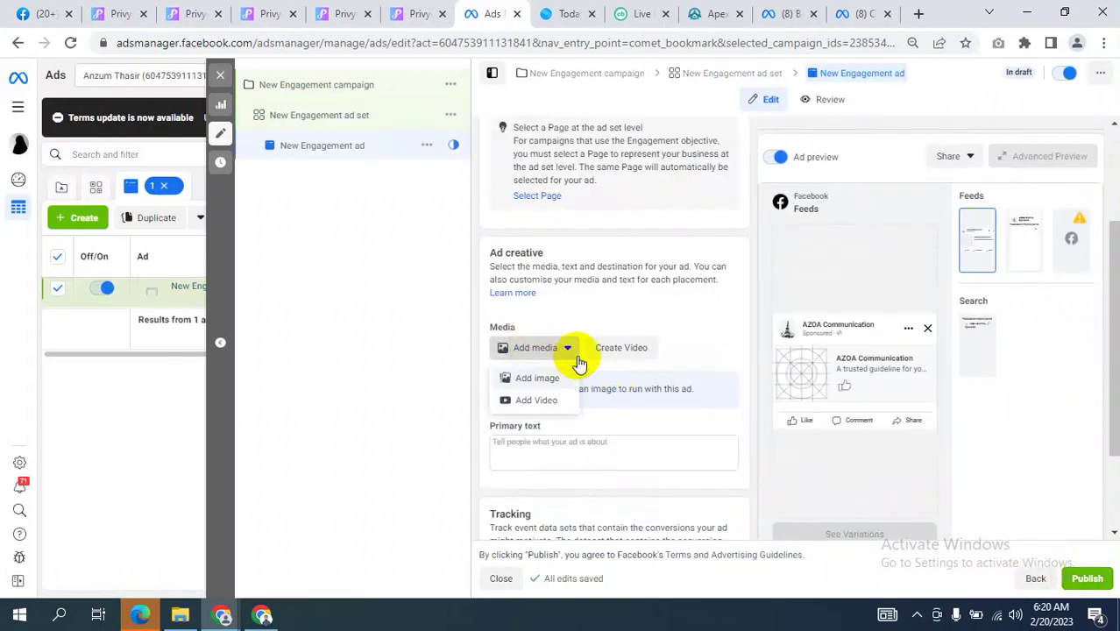
pyautogui.click(545, 379)
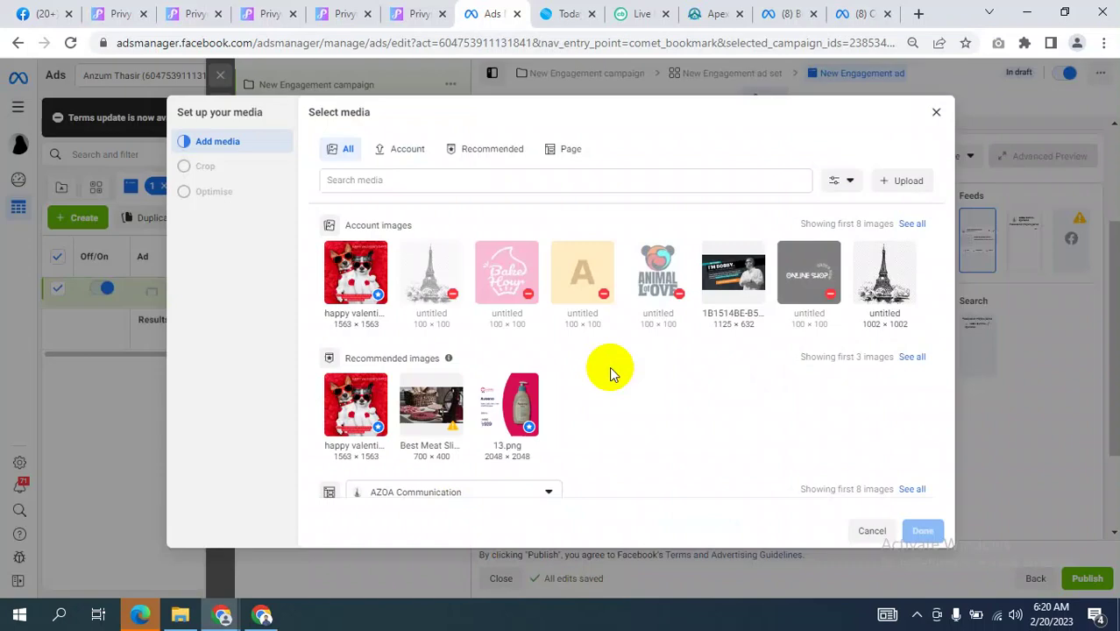
pyautogui.click(363, 278)
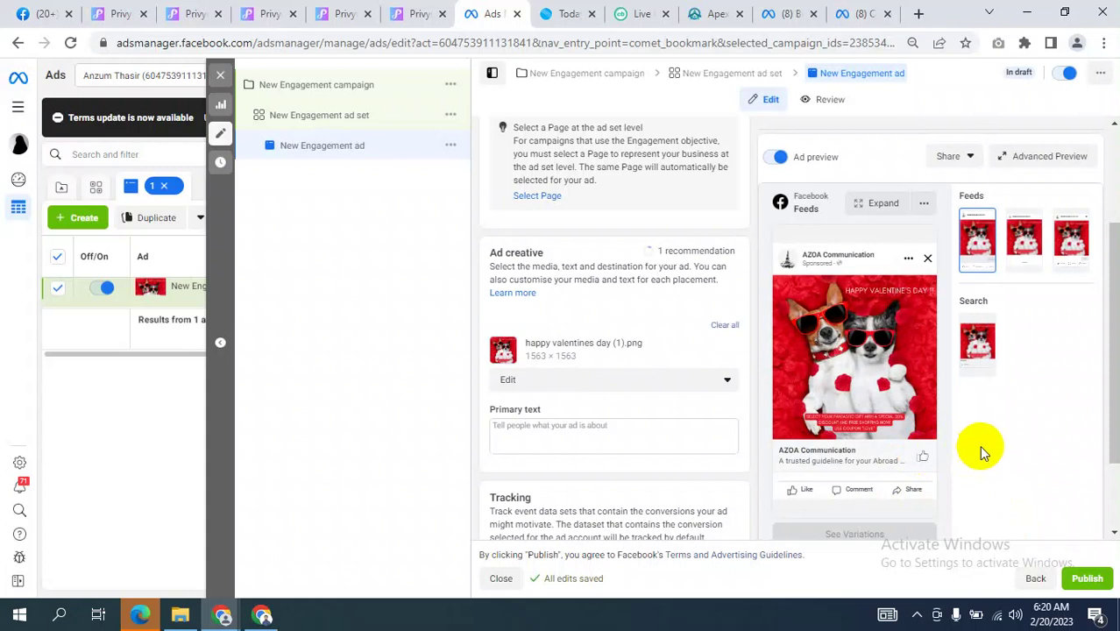
pyautogui.scroll(-1, 643, 344)
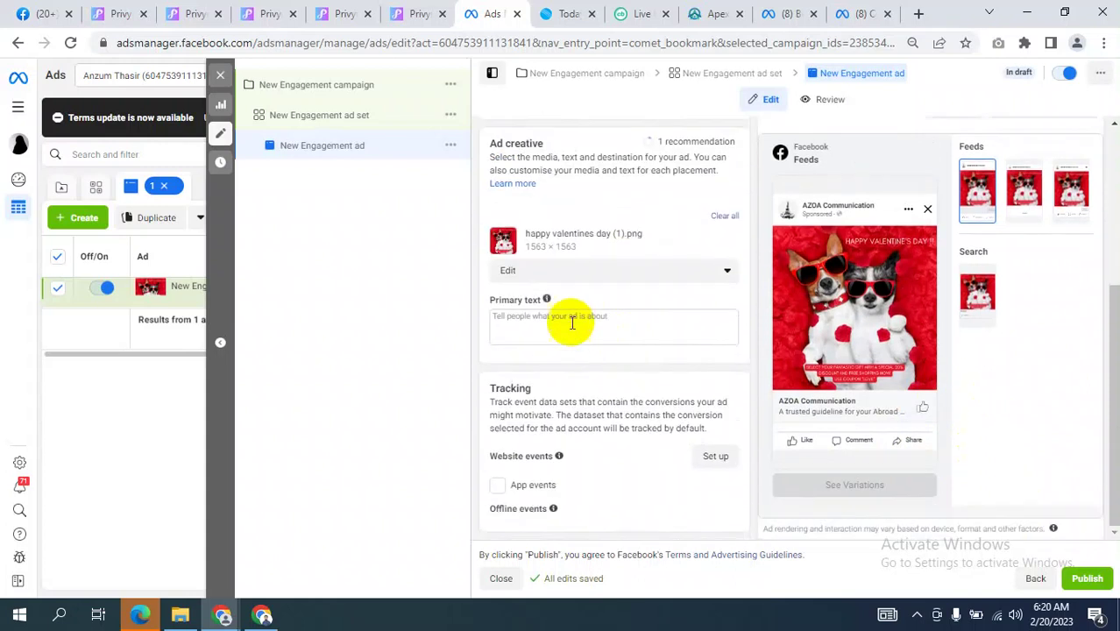
pyautogui.click(319, 116)
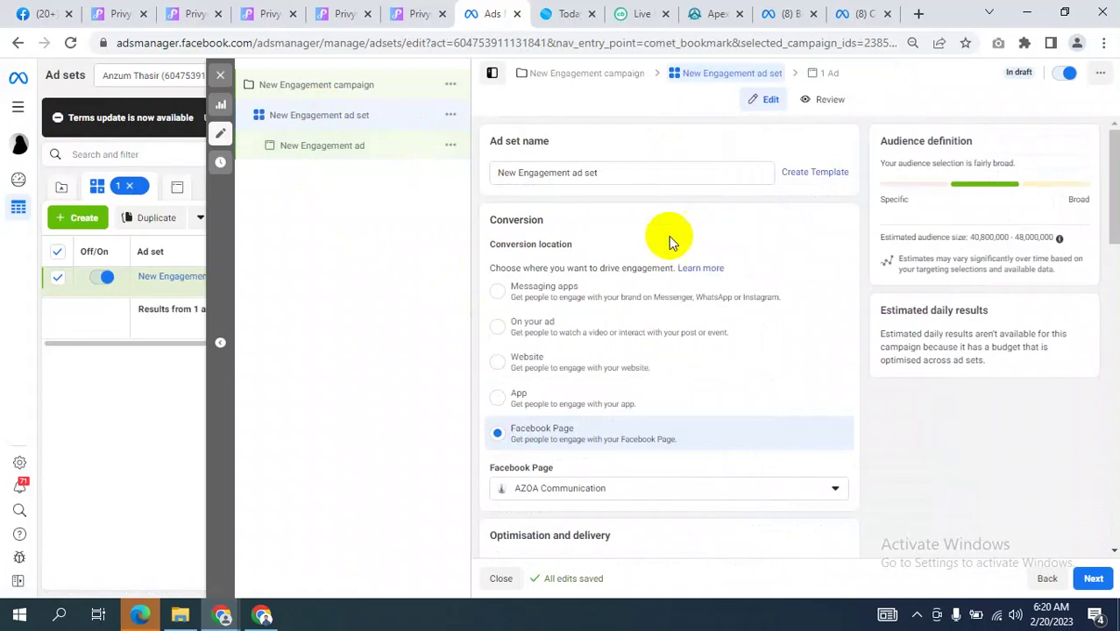
# - Review the Facebook Page ad set's schedule, audience and placements, and continue to its ad to examine the creative and tracking settings
pyautogui.scroll(-2, 749, 334)
pyautogui.scroll(-10, 746, 336)
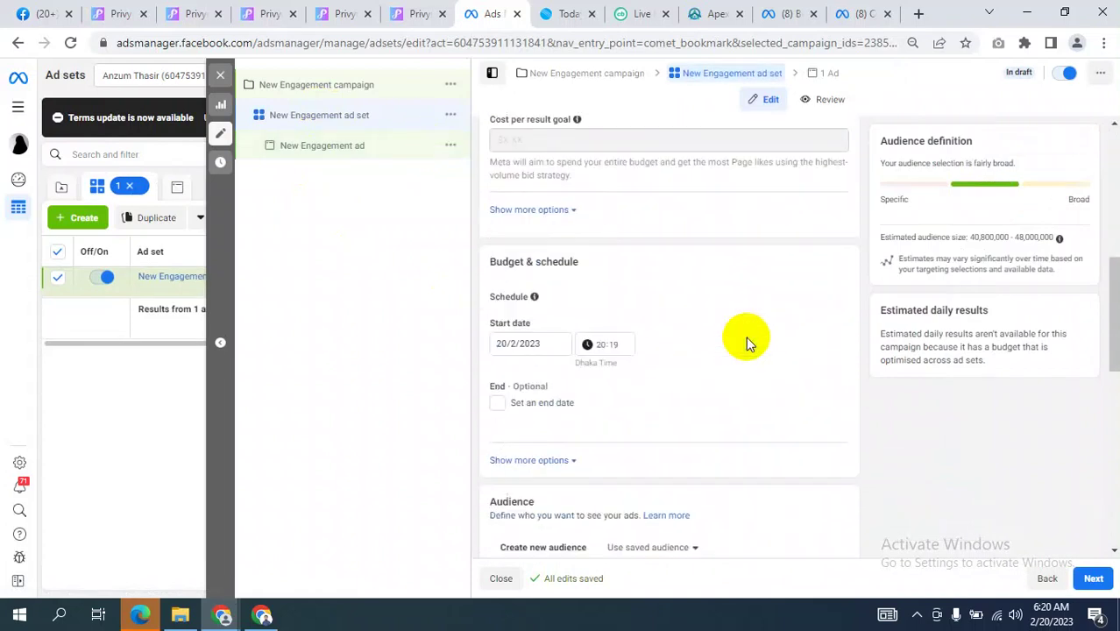
pyautogui.scroll(-1, 647, 370)
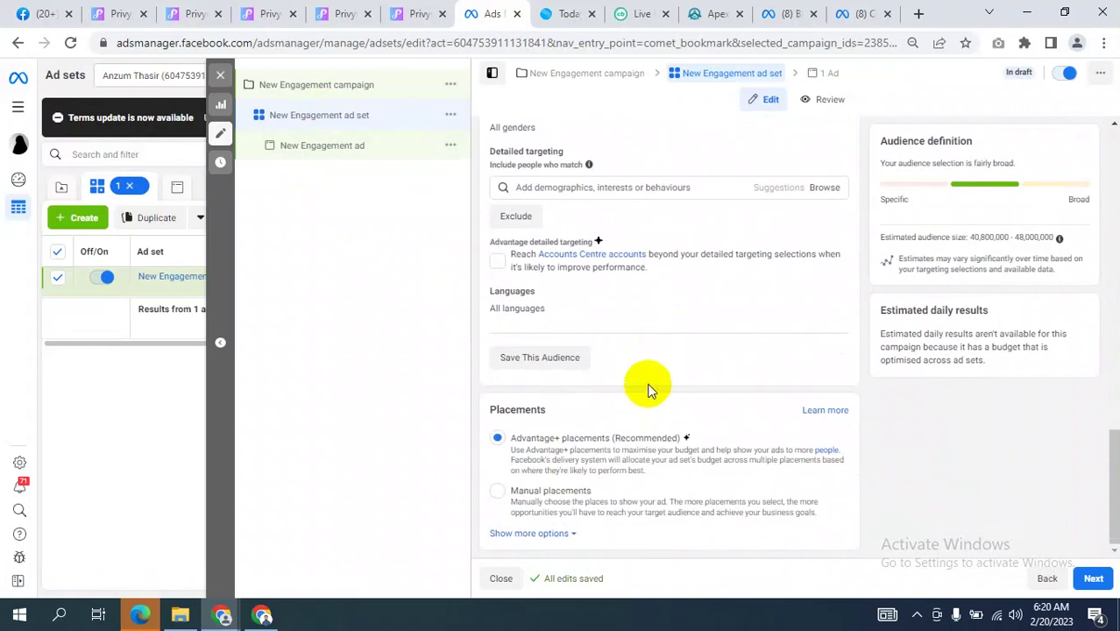
pyautogui.click(1093, 577)
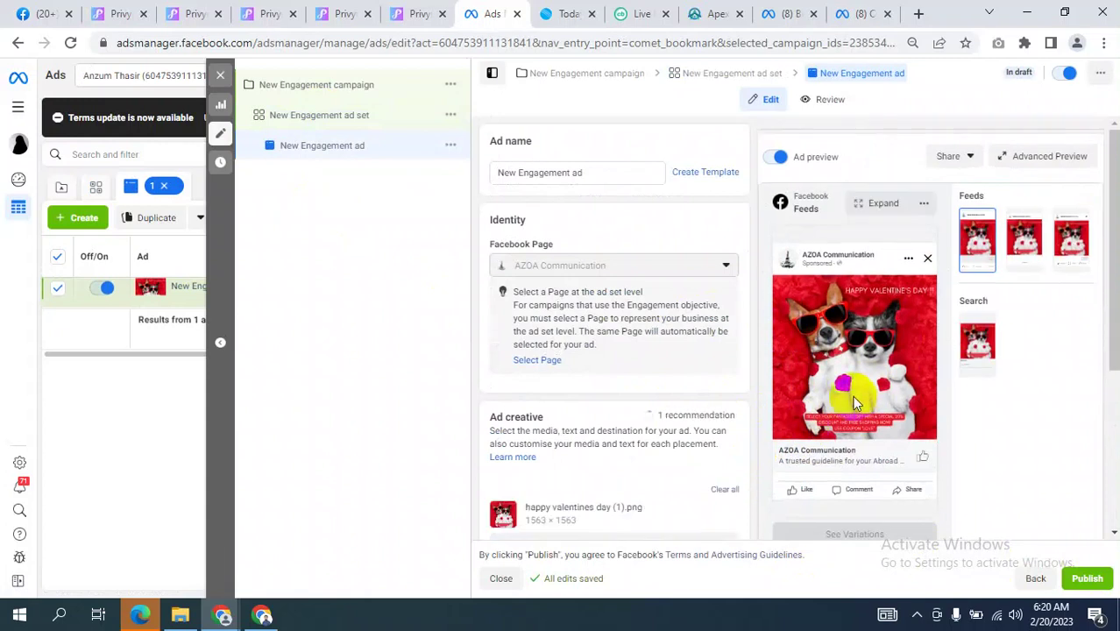
pyautogui.scroll(-3, 851, 395)
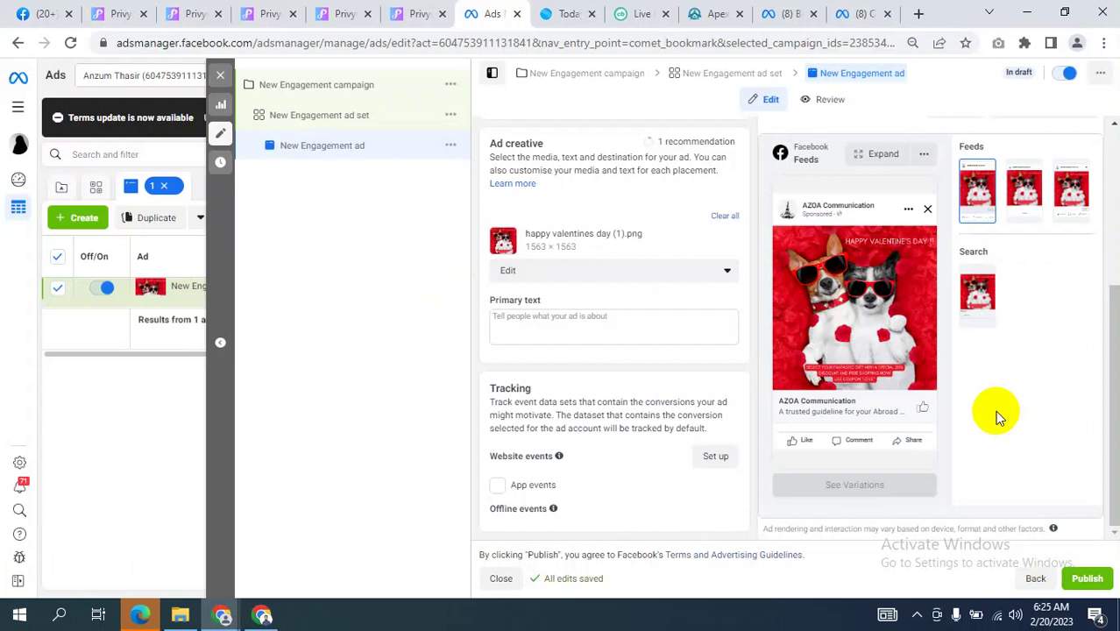
# - Close the ad editor without publishing the draft items, and clear the ad, ad set and campaign selections
pyautogui.click(218, 77)
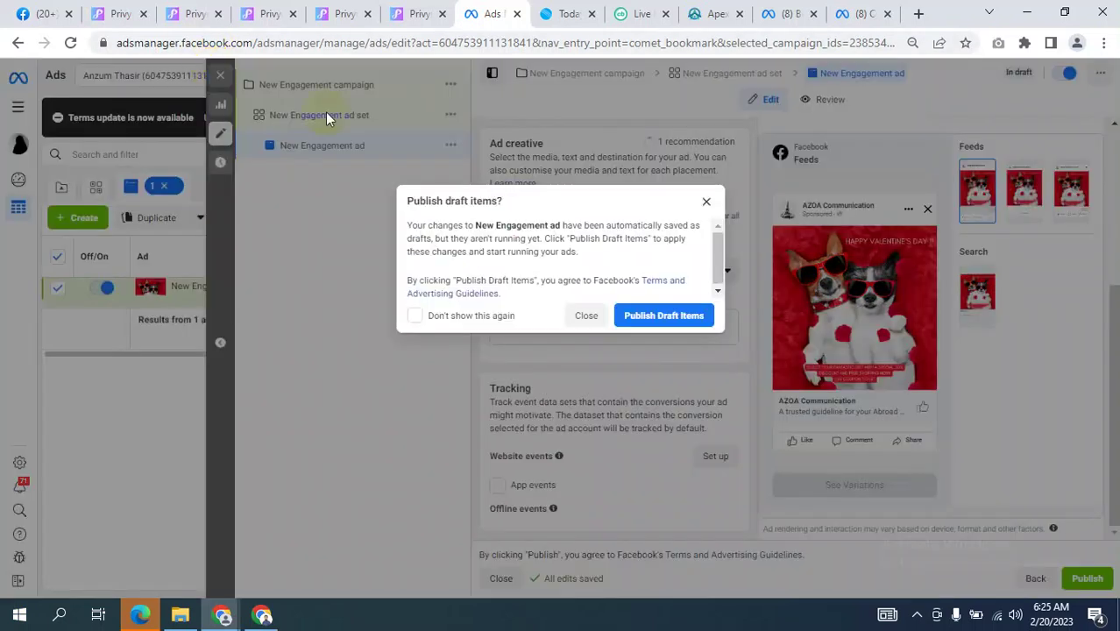
pyautogui.click(585, 318)
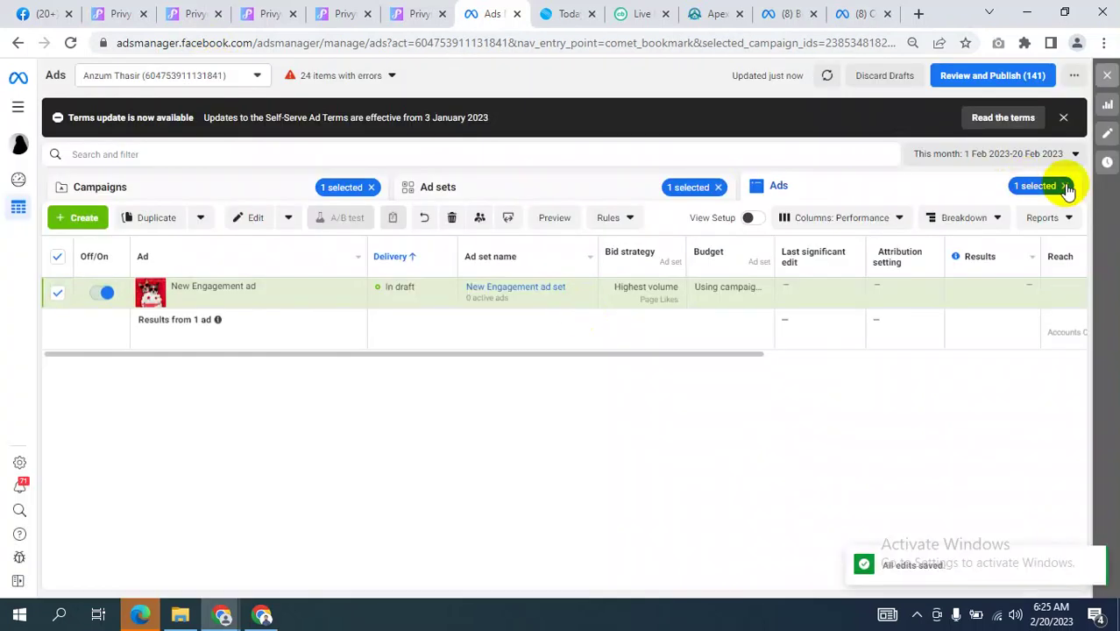
pyautogui.click(1062, 187)
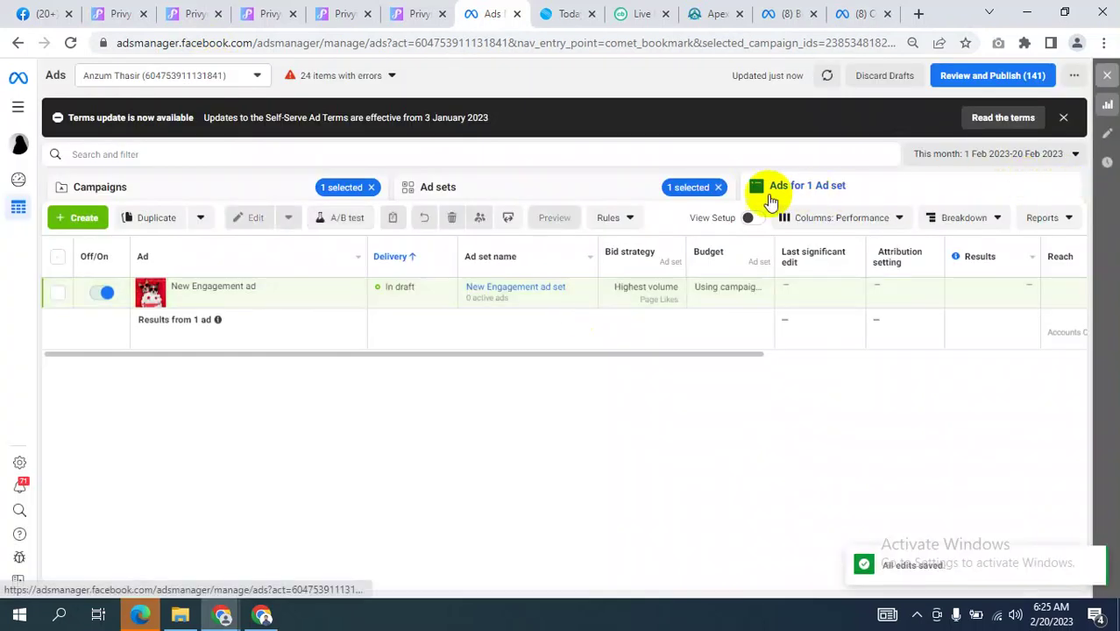
pyautogui.click(718, 186)
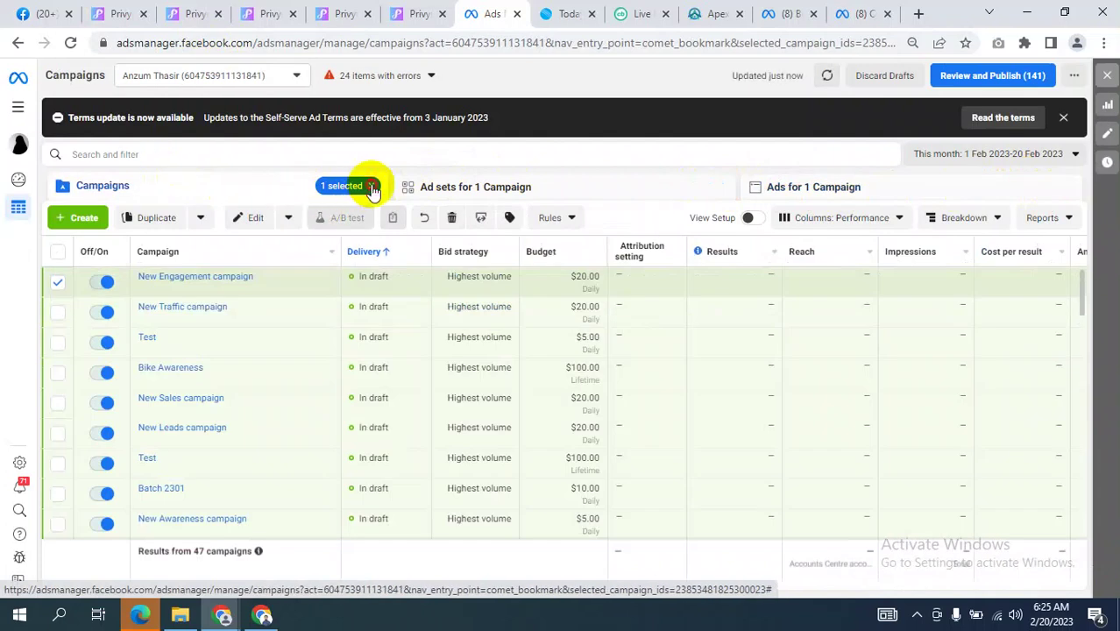
pyautogui.click(370, 187)
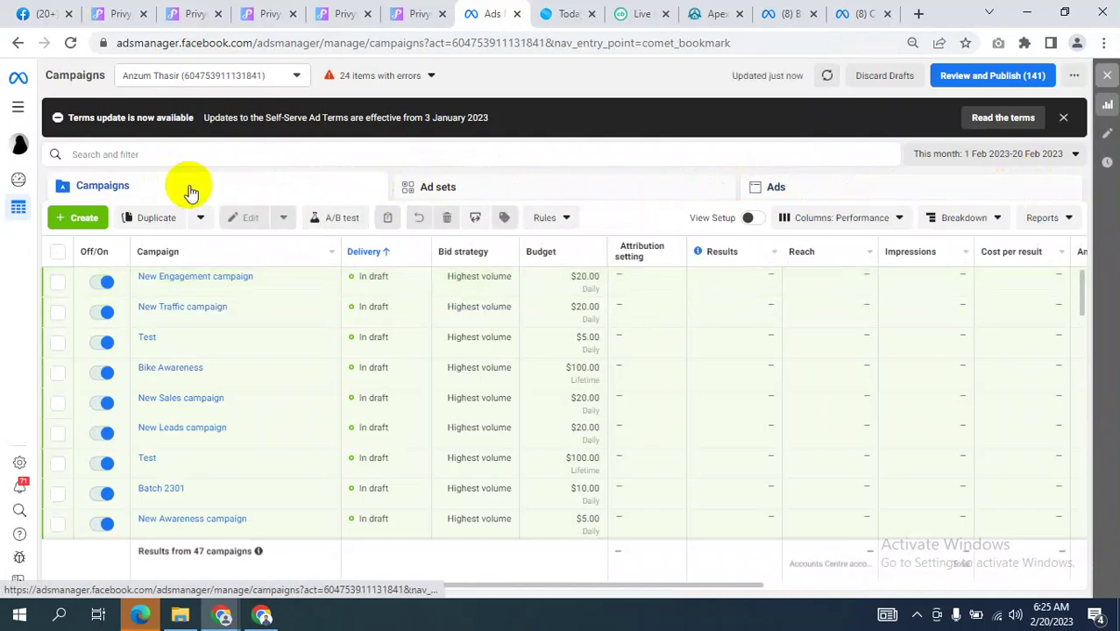
# - Reload the campaign list and dismiss the payment method notice
pyautogui.click(70, 43)
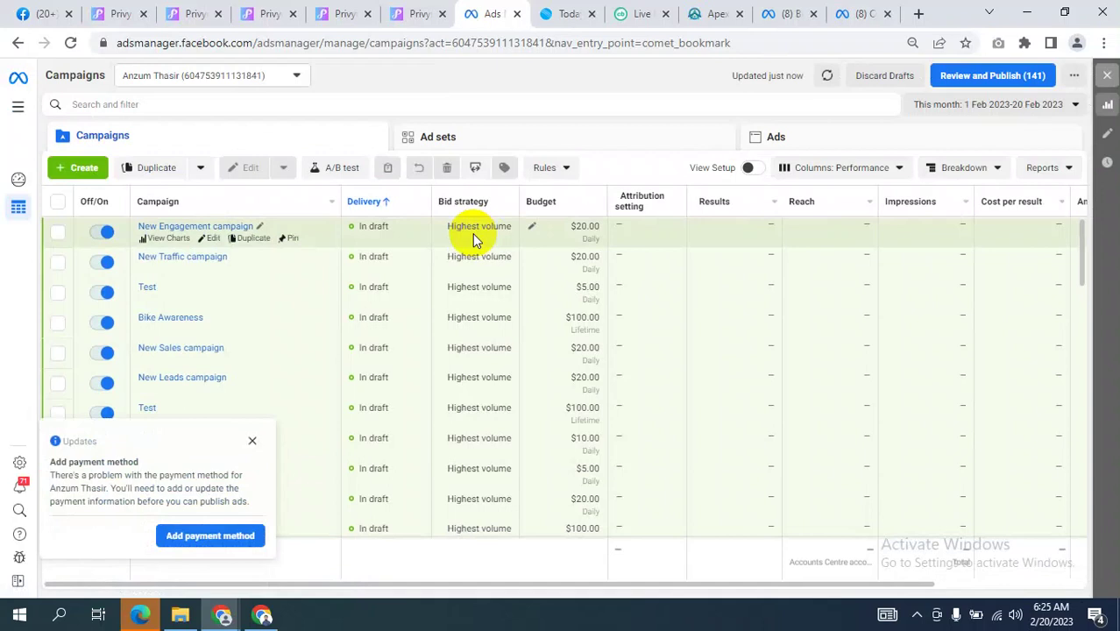
pyautogui.click(251, 441)
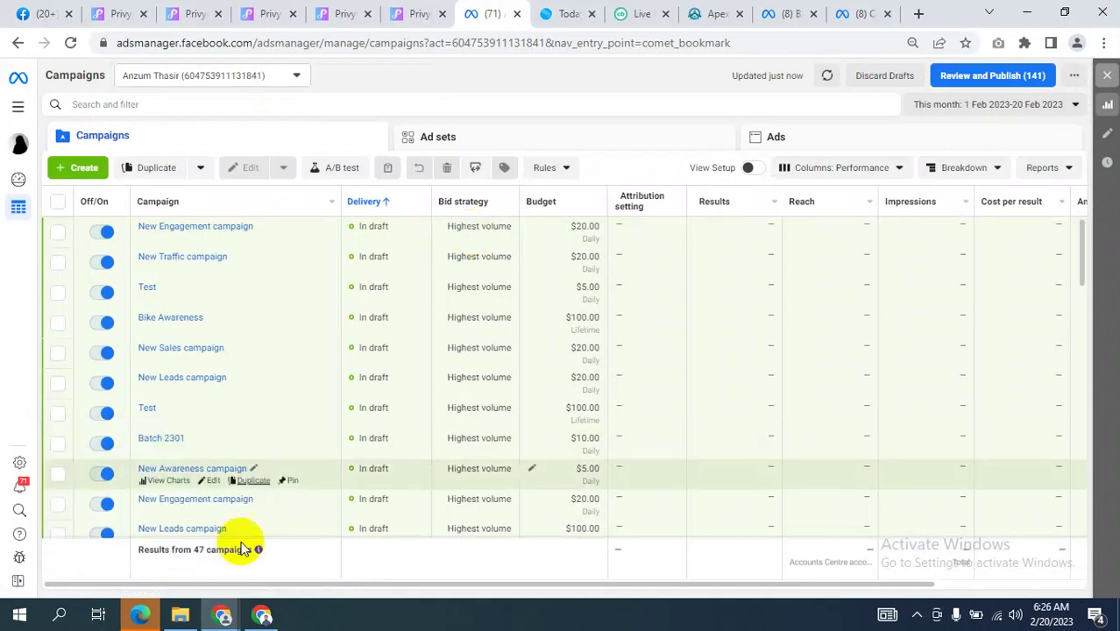
# - Switch to the Google Meet call, look through the participant list, and view the in-call messages
pyautogui.click(262, 615)
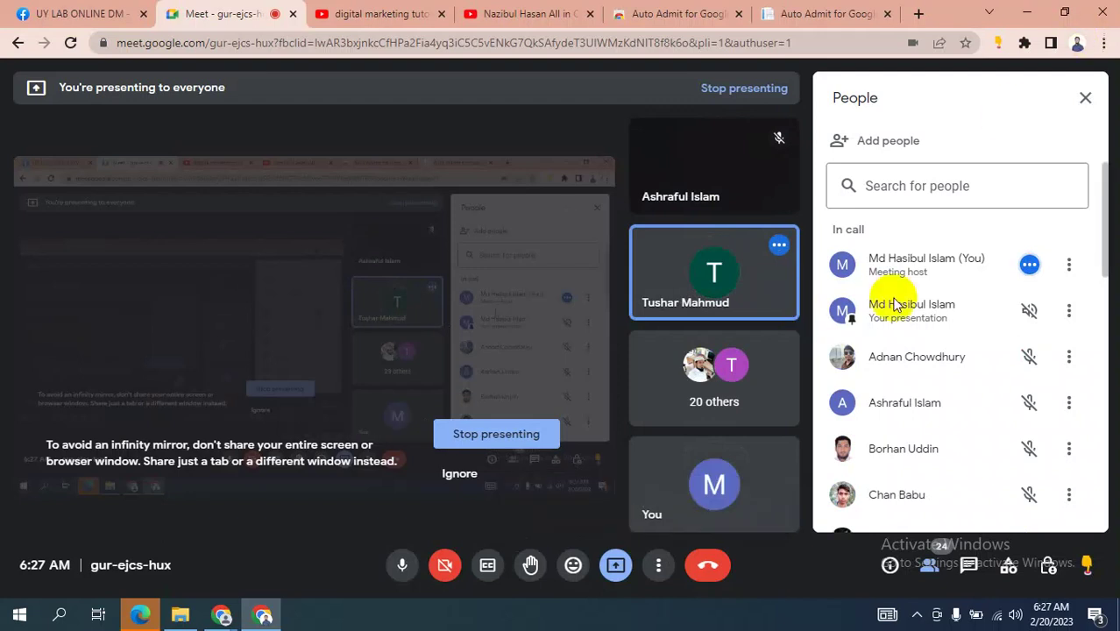
pyautogui.scroll(-1, 900, 361)
pyautogui.scroll(1, 905, 366)
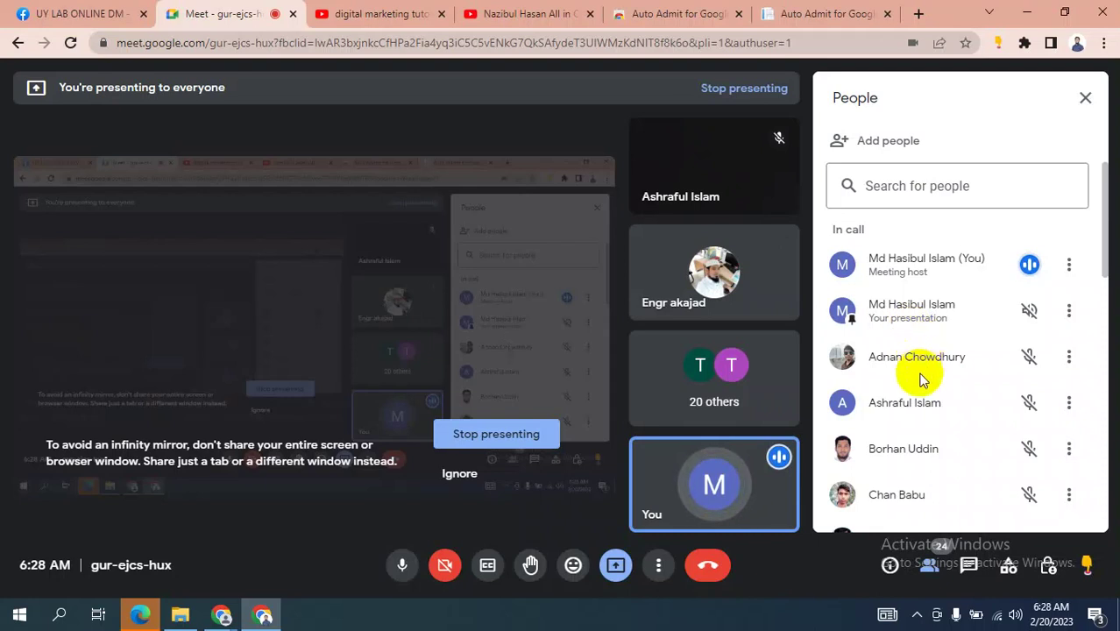
pyautogui.click(968, 568)
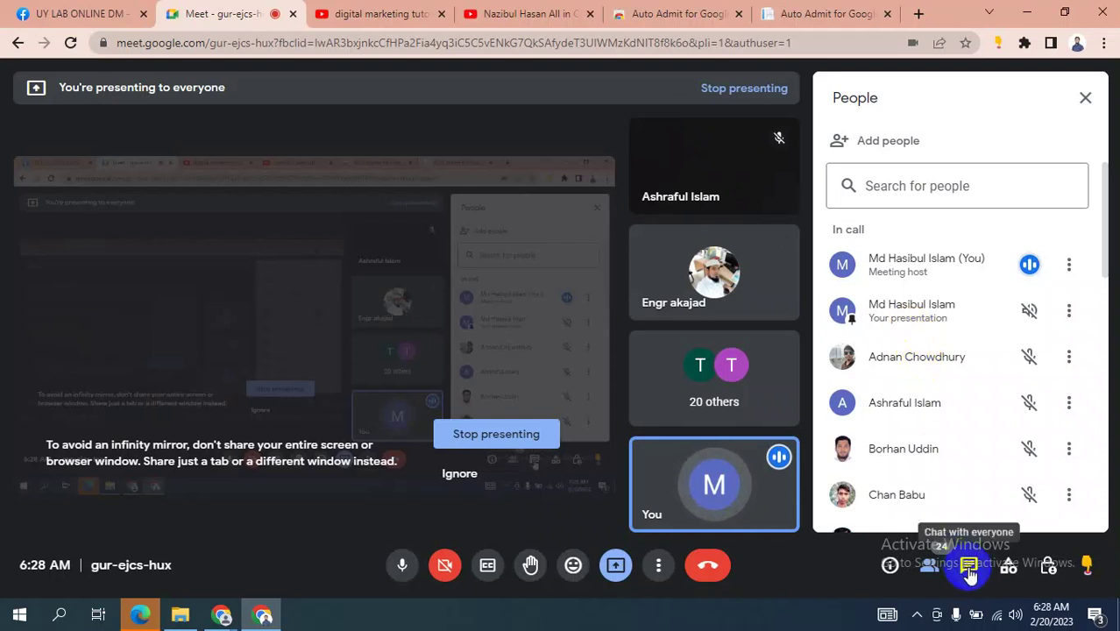
pyautogui.click(969, 568)
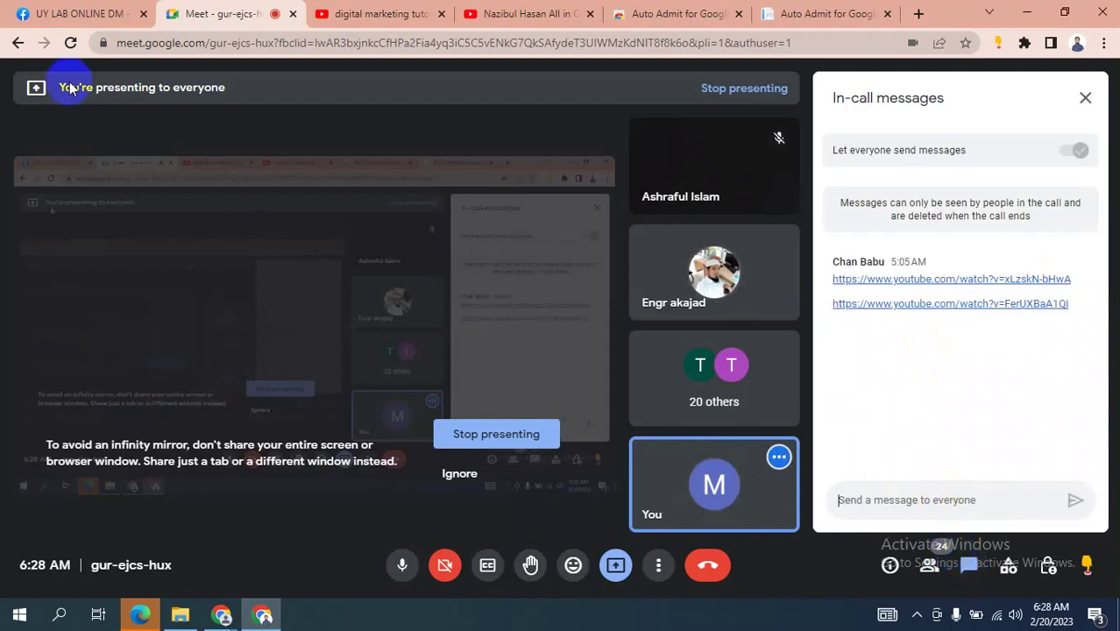
pyautogui.click(69, 10)
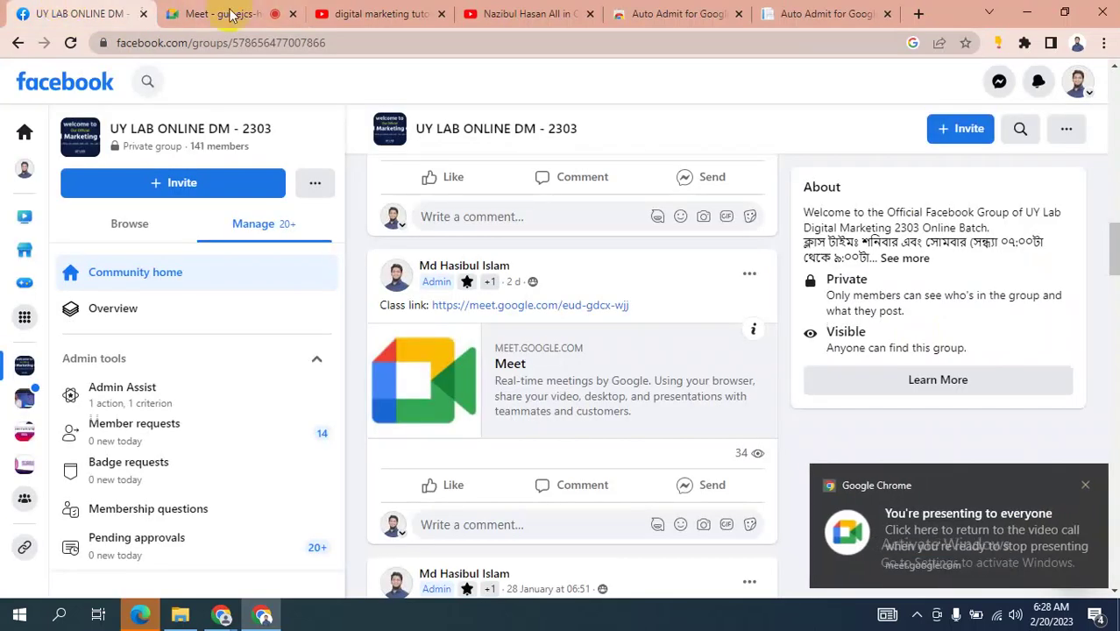
pyautogui.click(231, 12)
pyautogui.click(390, 10)
pyautogui.click(533, 14)
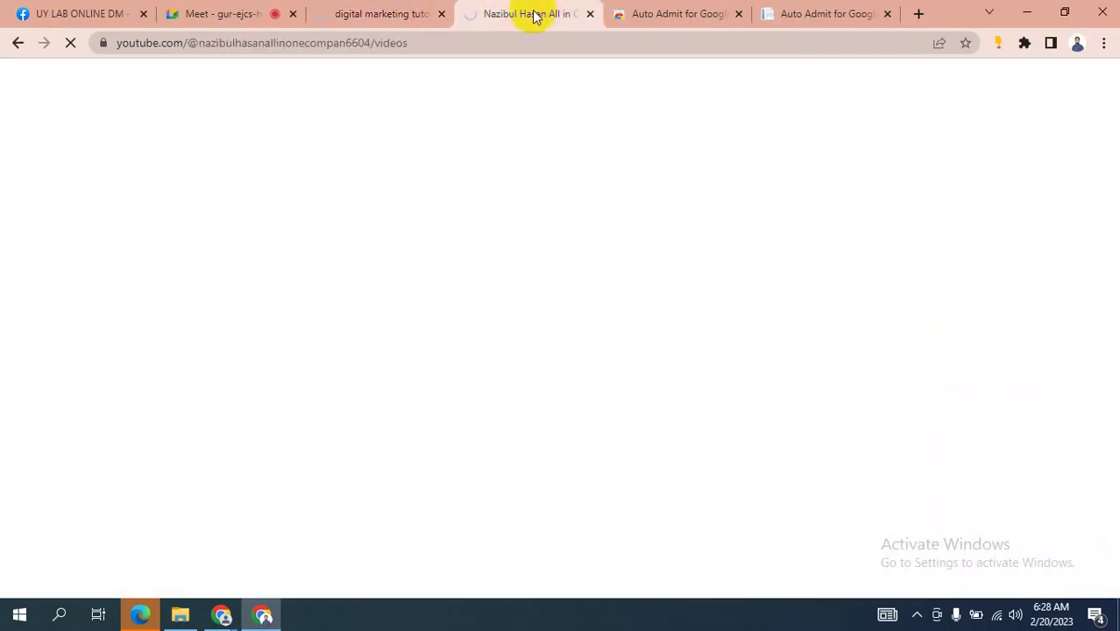
pyautogui.click(197, 16)
pyautogui.click(75, 13)
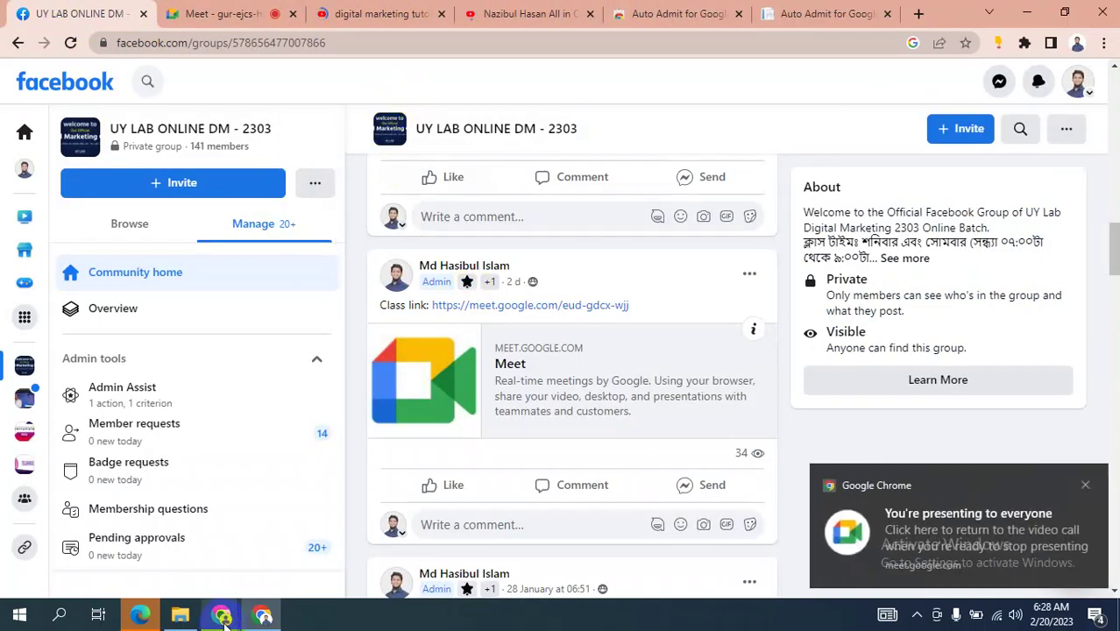
# - Switch back to the Ads Manager campaign list and dismiss the presenting notification
pyautogui.moveTo(222, 614)
pyautogui.click(136, 545)
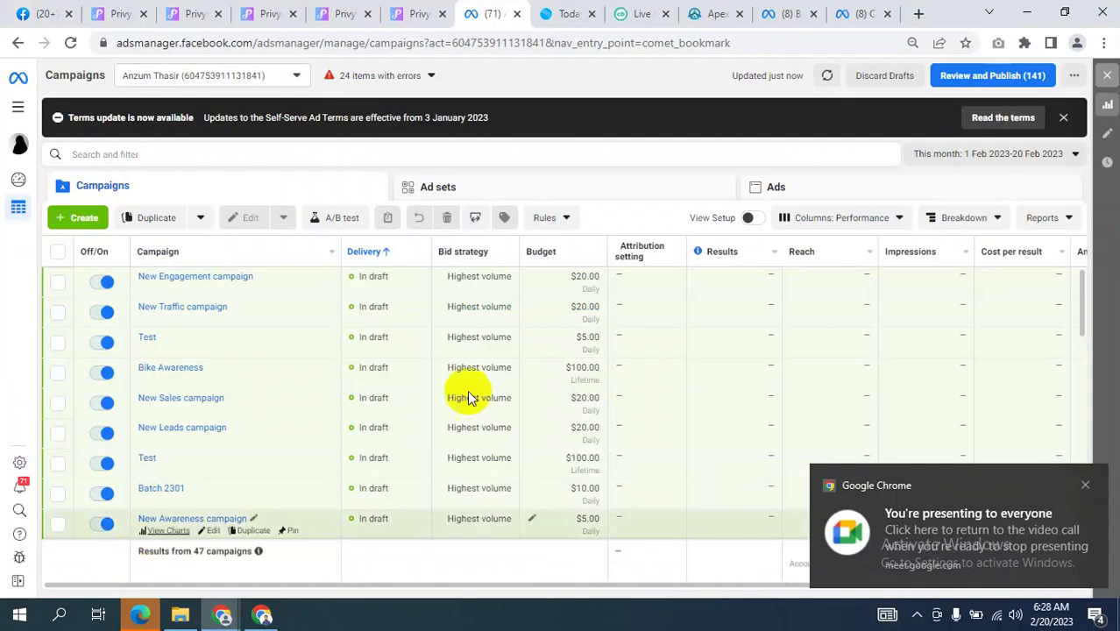
pyautogui.click(1085, 485)
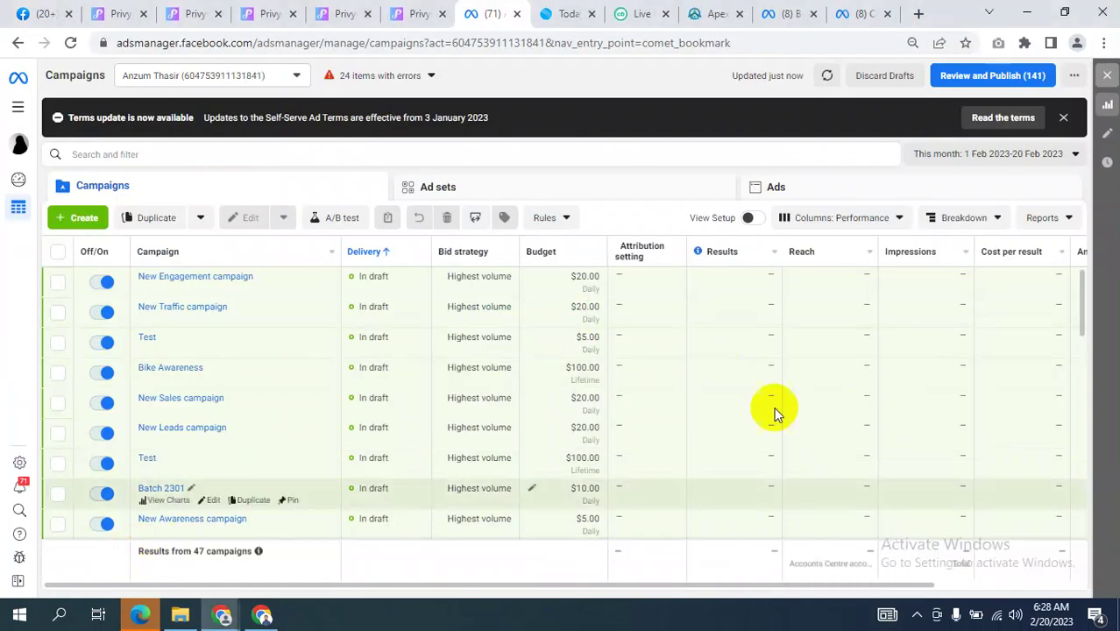
pyautogui.click(80, 219)
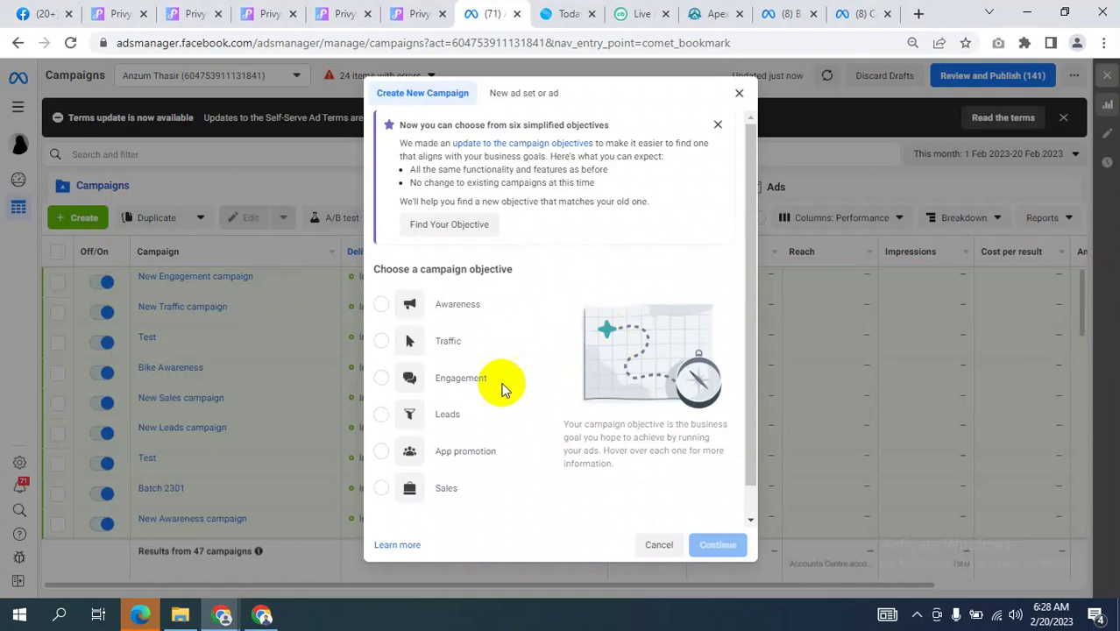
pyautogui.scroll(-1, 472, 395)
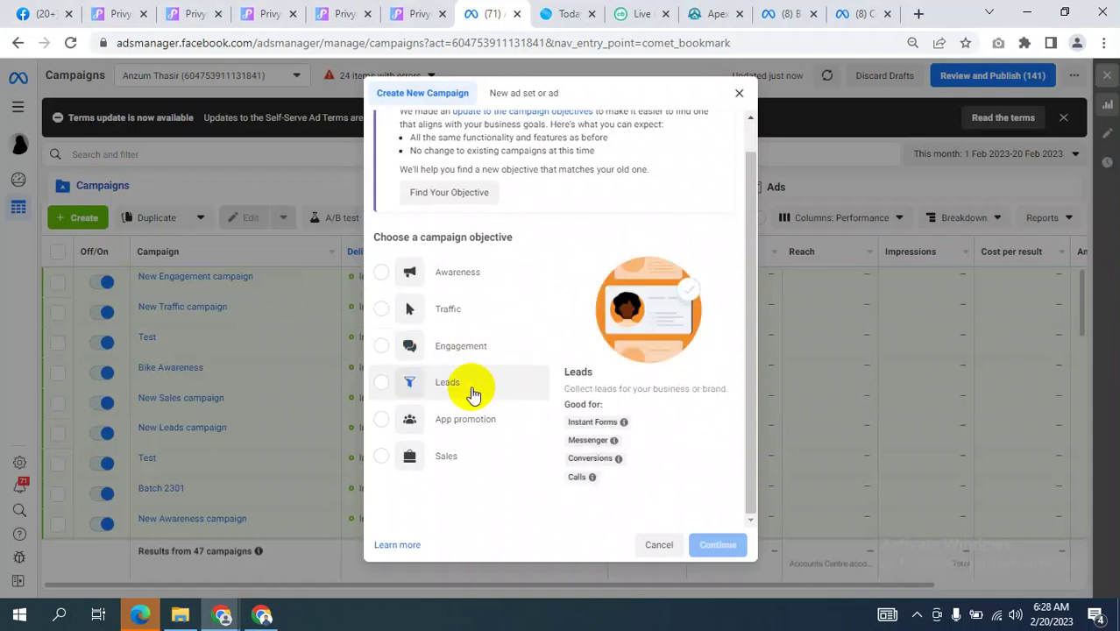
pyautogui.scroll(1, 488, 306)
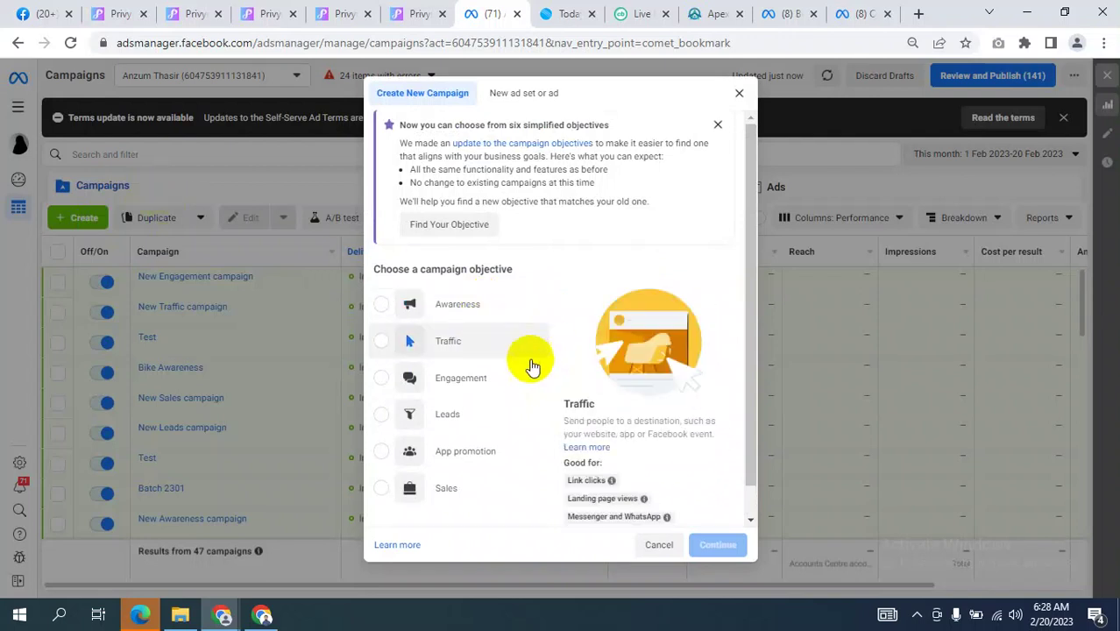
pyautogui.click(391, 416)
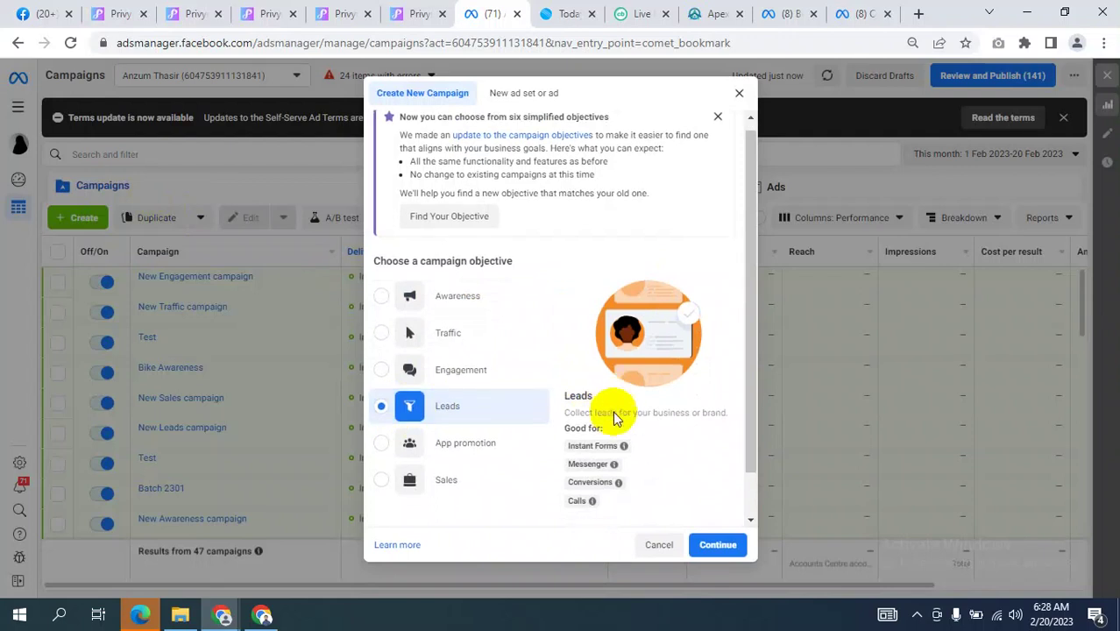
pyautogui.click(665, 507)
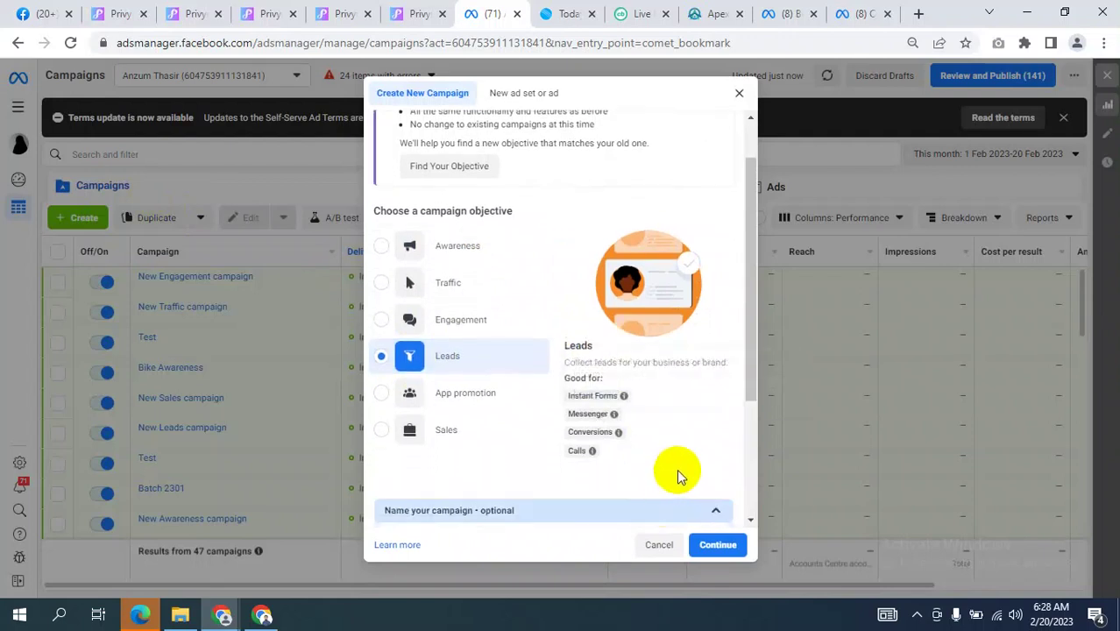
pyautogui.click(739, 95)
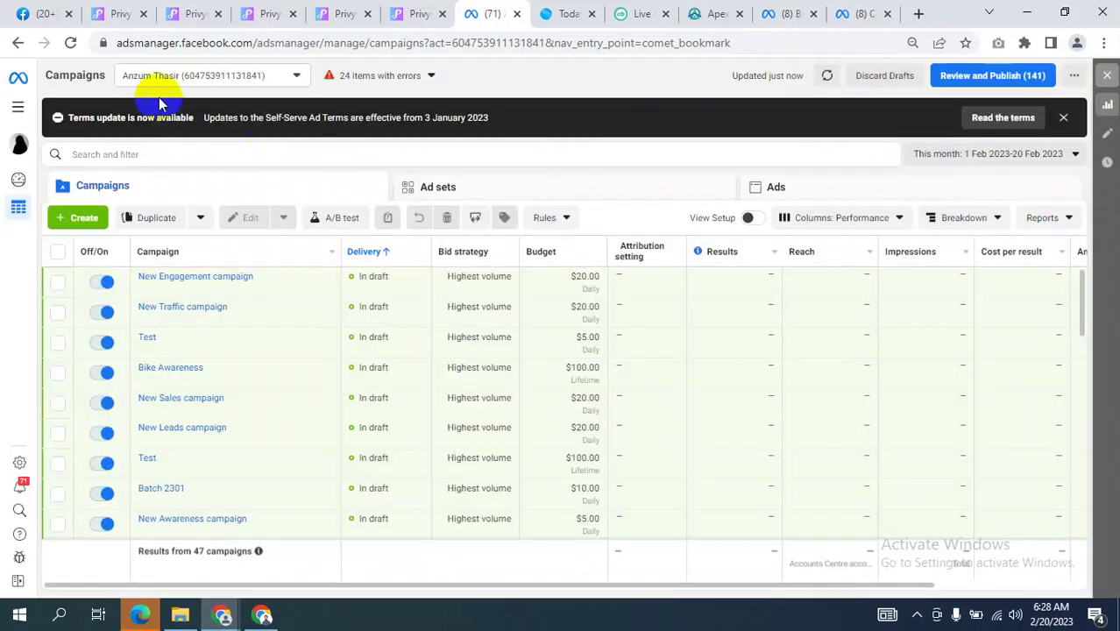
# - Open Ads Manager in a new browser tab from the Facebook home page's shortcuts and switch to that tab
pyautogui.click(33, 12)
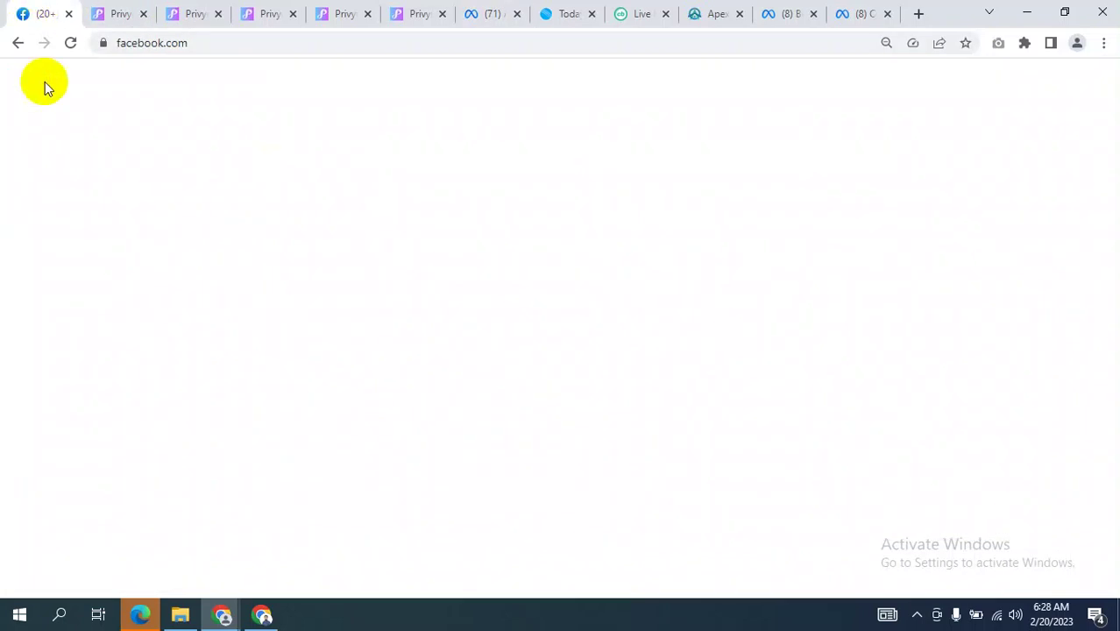
pyautogui.scroll(1, 229, 226)
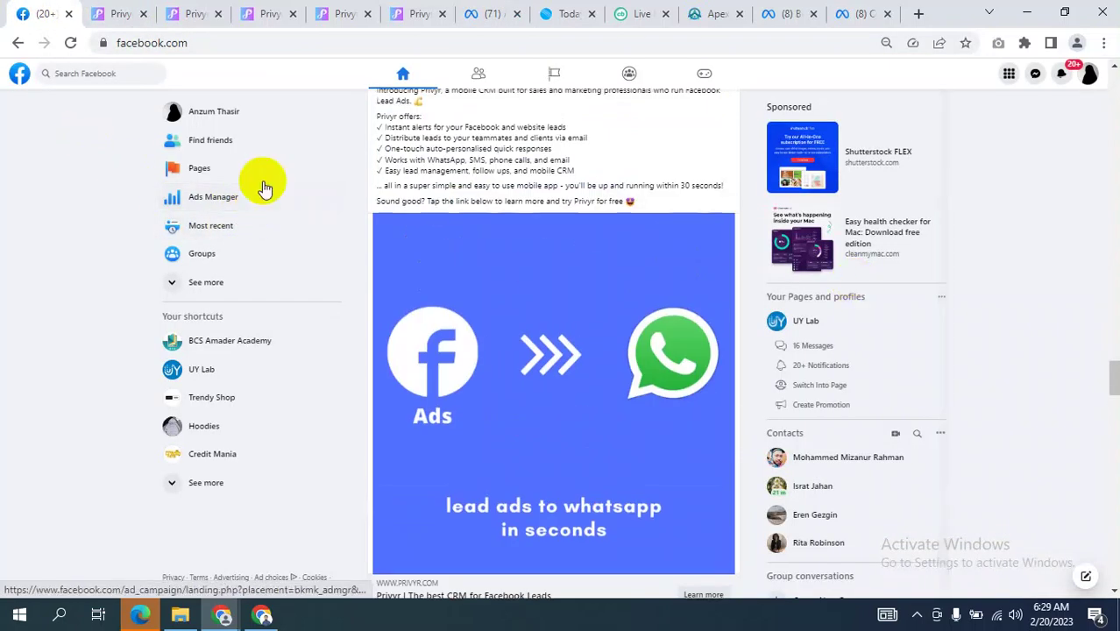
pyautogui.scroll(2, 262, 182)
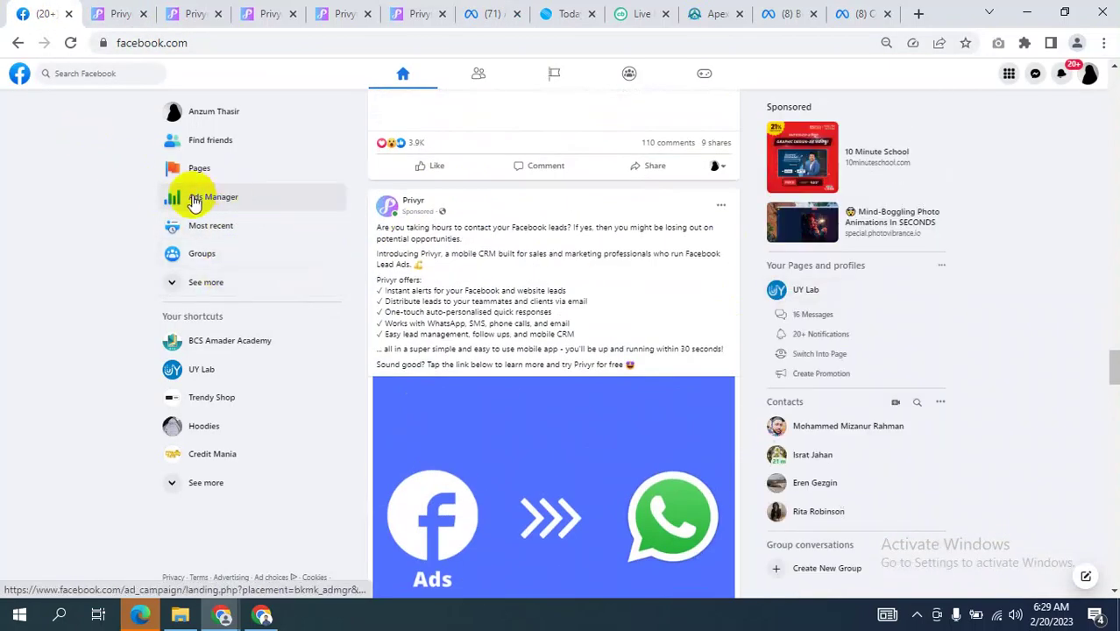
pyautogui.click(191, 289)
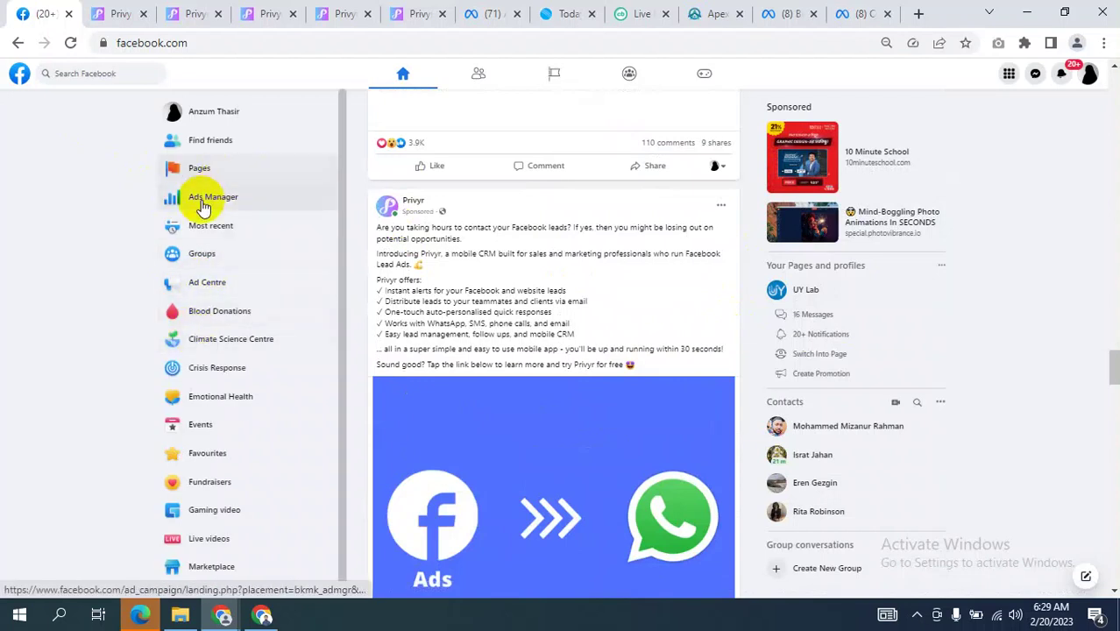
pyautogui.rightClick(230, 201)
pyautogui.click(254, 212)
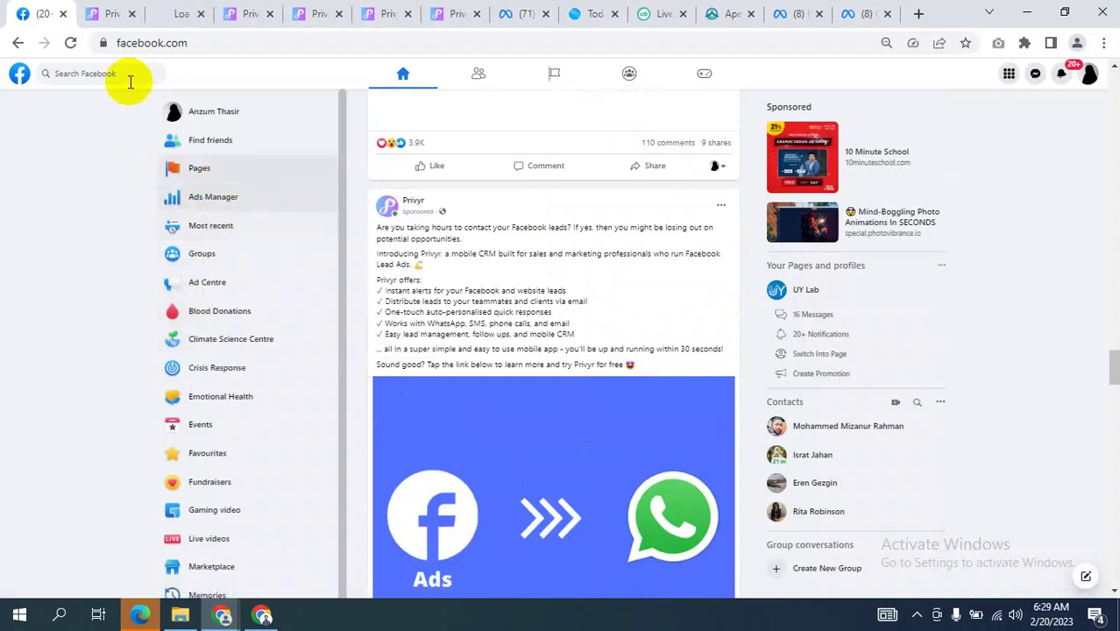
pyautogui.click(183, 15)
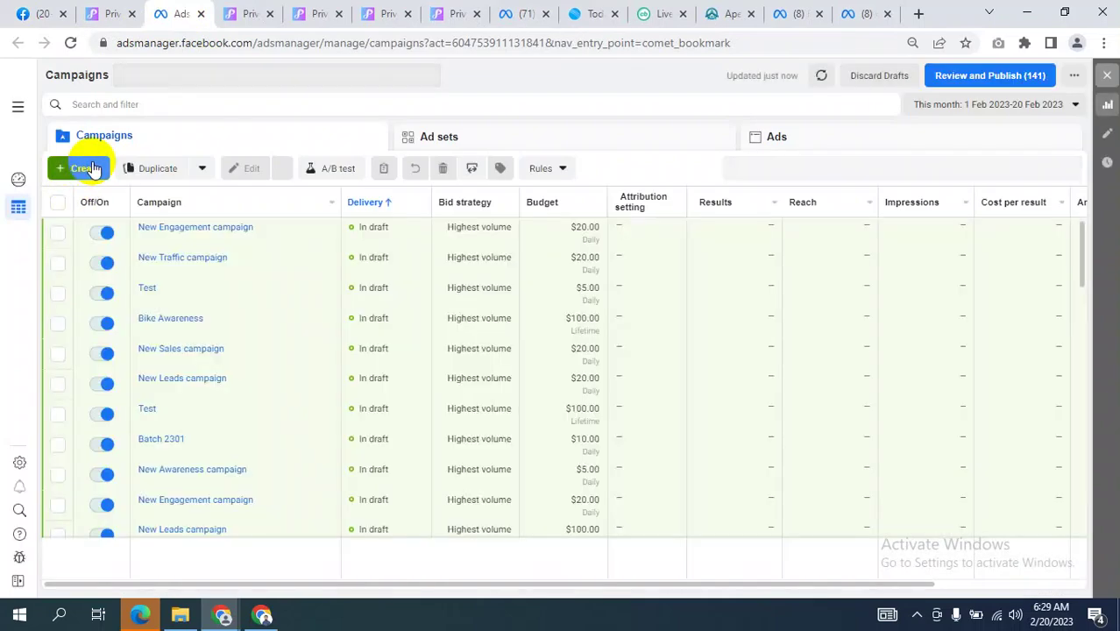
# - Start creating a new campaign and choose Leads as its objective
pyautogui.click(82, 172)
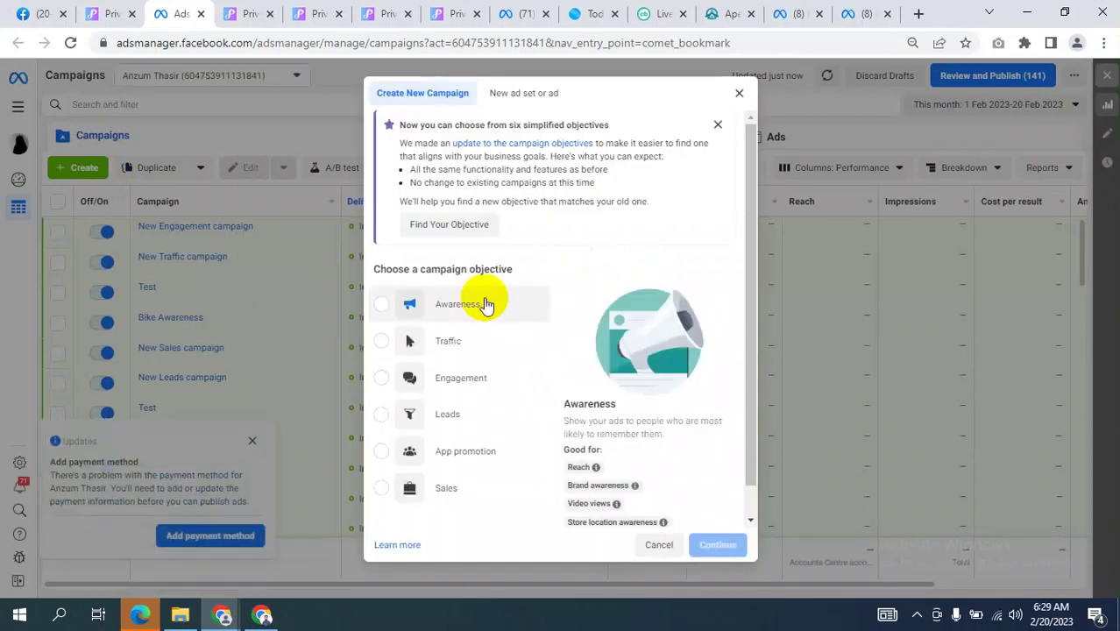
pyautogui.scroll(-1, 469, 342)
pyautogui.click(377, 383)
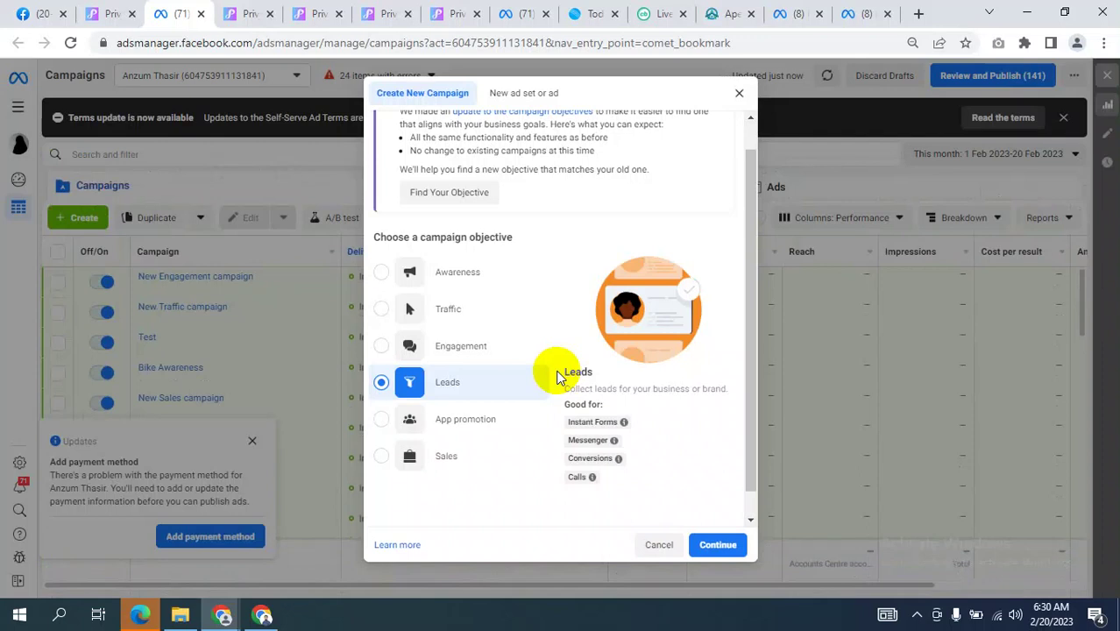
# - Check the Google Meet call with its in-call messages and return to the Ads Manager window
pyautogui.click(264, 617)
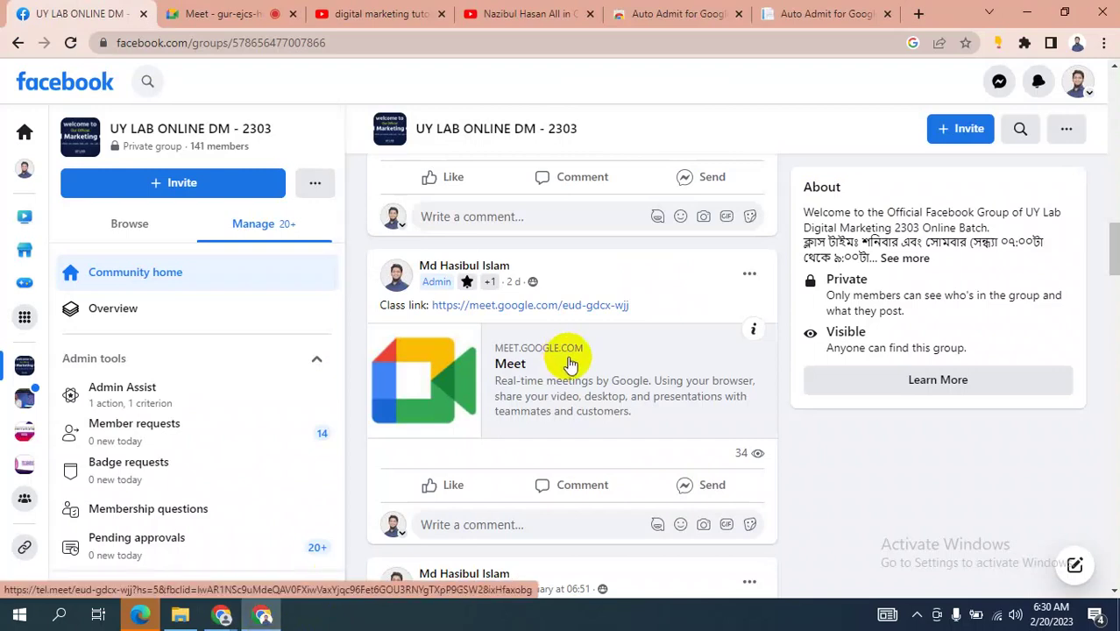
pyautogui.click(233, 13)
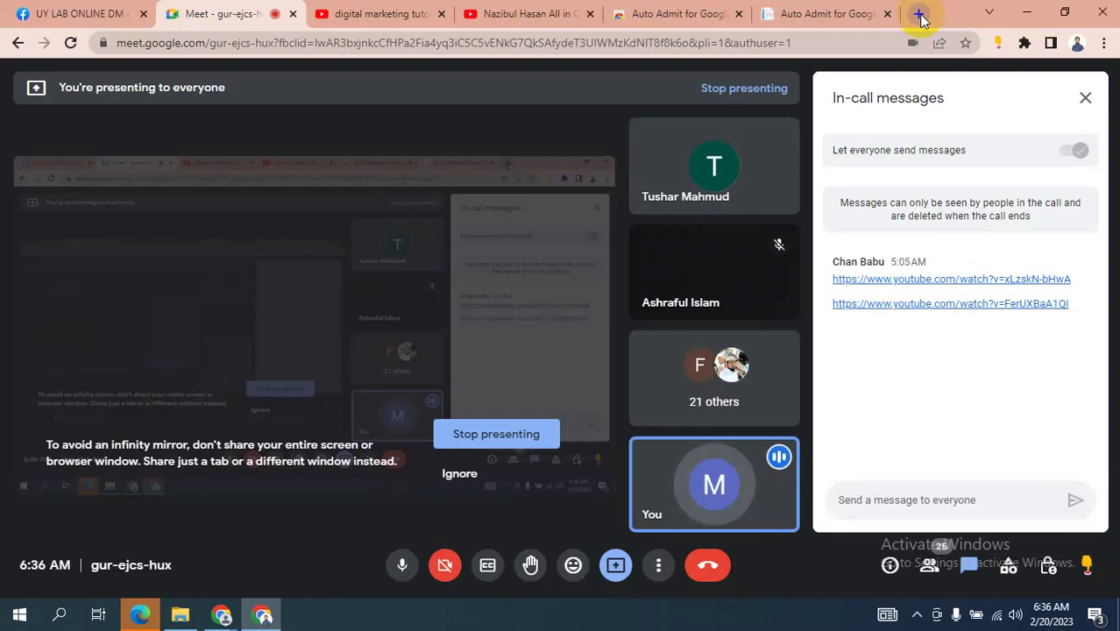
pyautogui.click(142, 5)
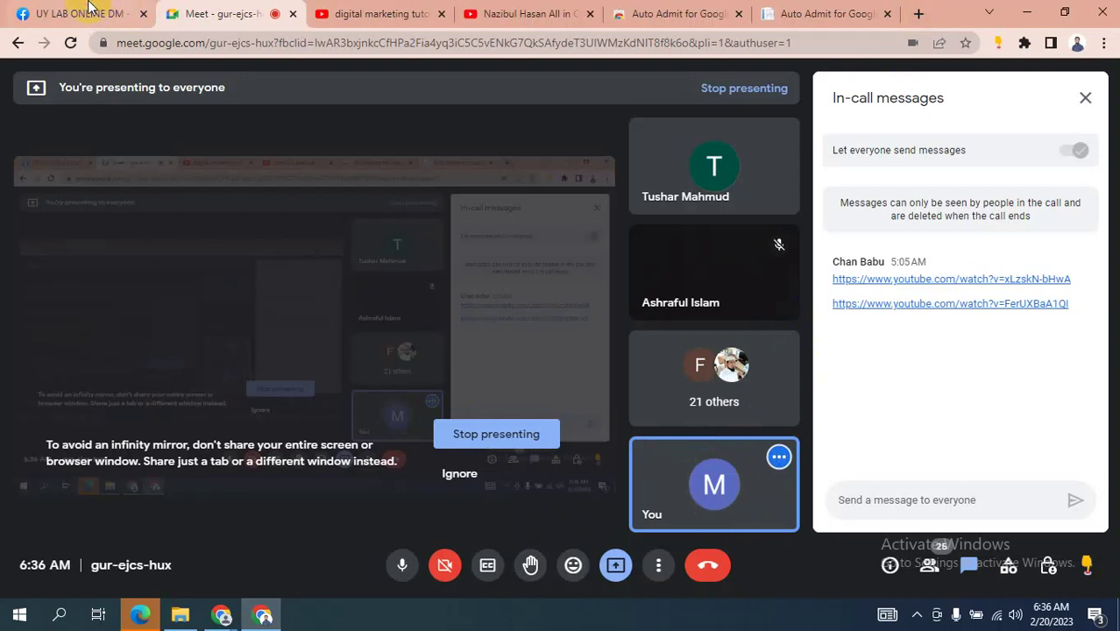
pyautogui.moveTo(221, 608)
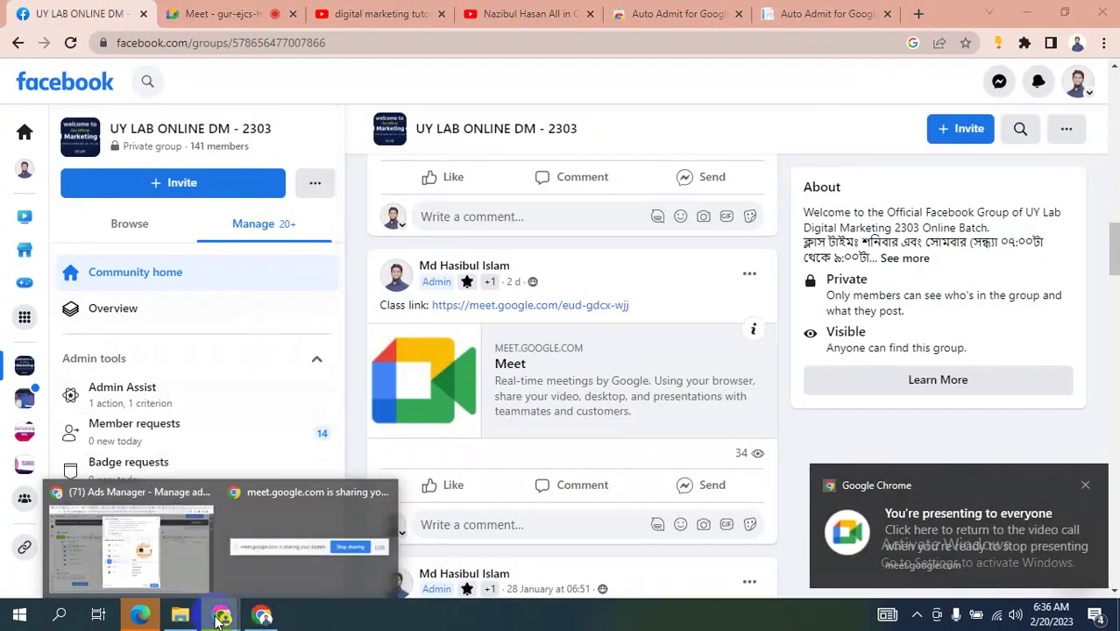
pyautogui.click(169, 543)
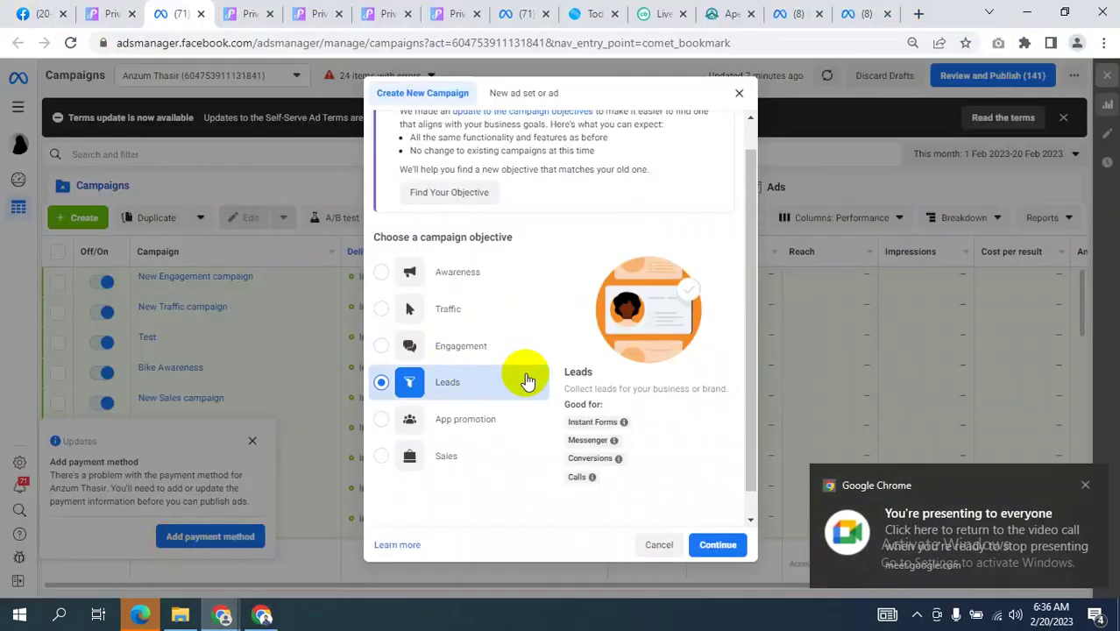
# - Expand the optional campaign naming section, look over its campaign, ad set and ad fields, and collapse it
pyautogui.scroll(-1, 525, 375)
pyautogui.click(585, 514)
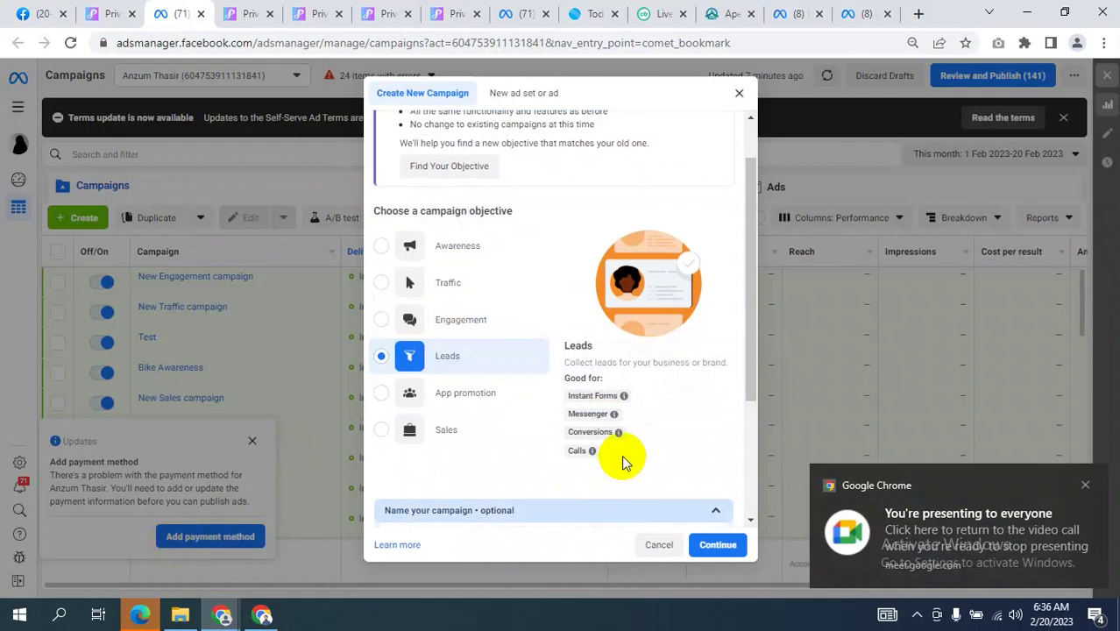
pyautogui.scroll(-1, 622, 455)
pyautogui.scroll(1, 624, 430)
pyautogui.scroll(-2, 624, 426)
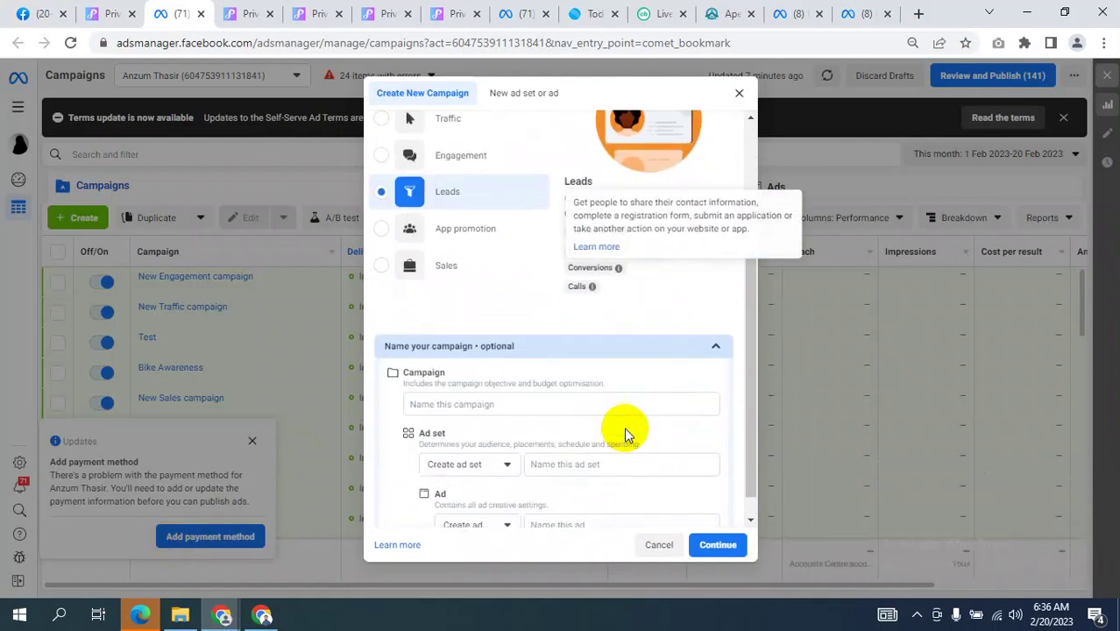
pyautogui.click(565, 350)
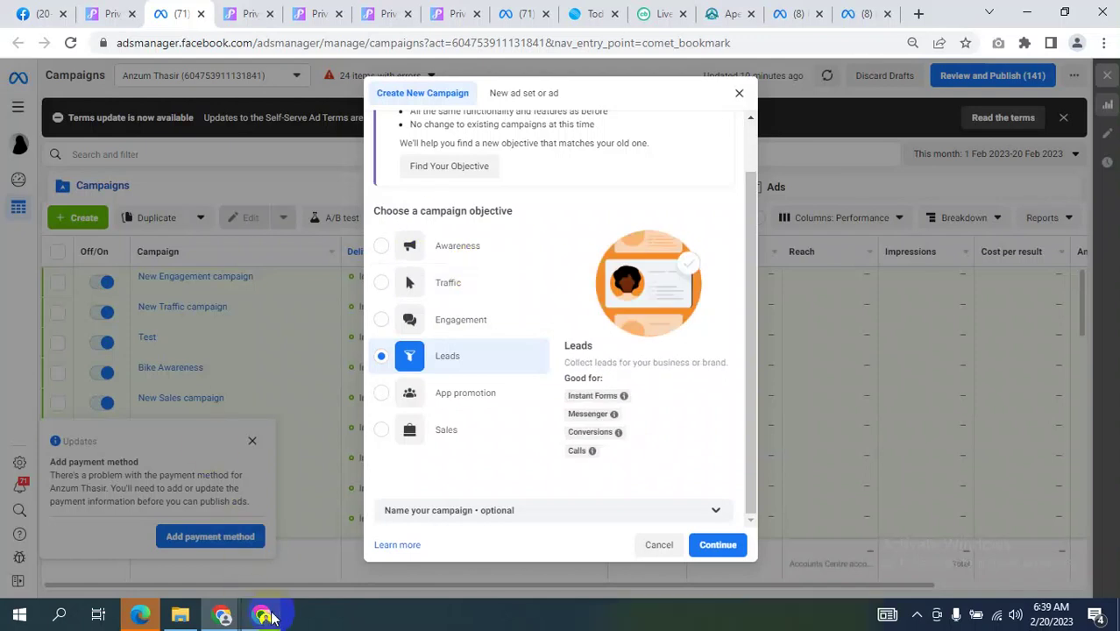
pyautogui.moveTo(264, 621)
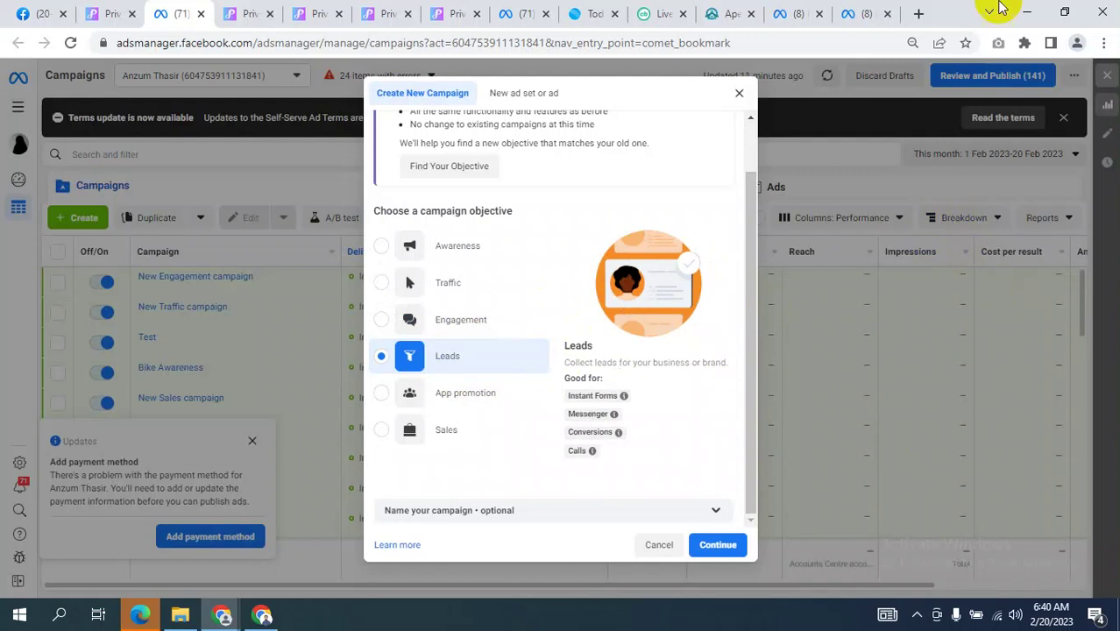
# - Open a new browser tab and alternate between it, the Facebook home feed and the Leads objective in Ads Manager
pyautogui.click(918, 13)
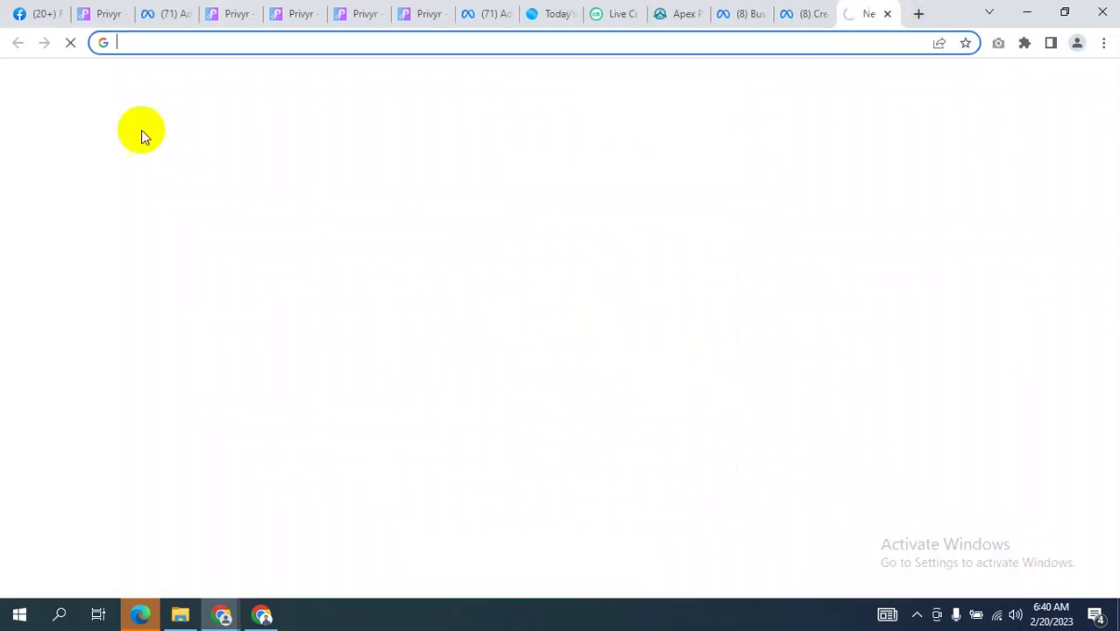
pyautogui.click(19, 13)
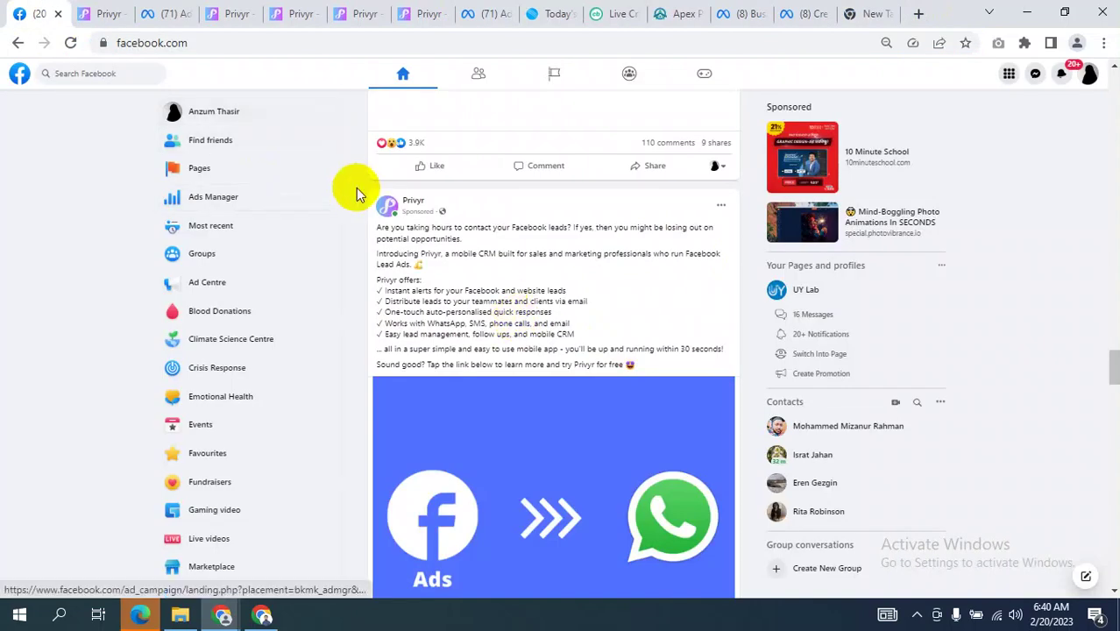
pyautogui.click(861, 13)
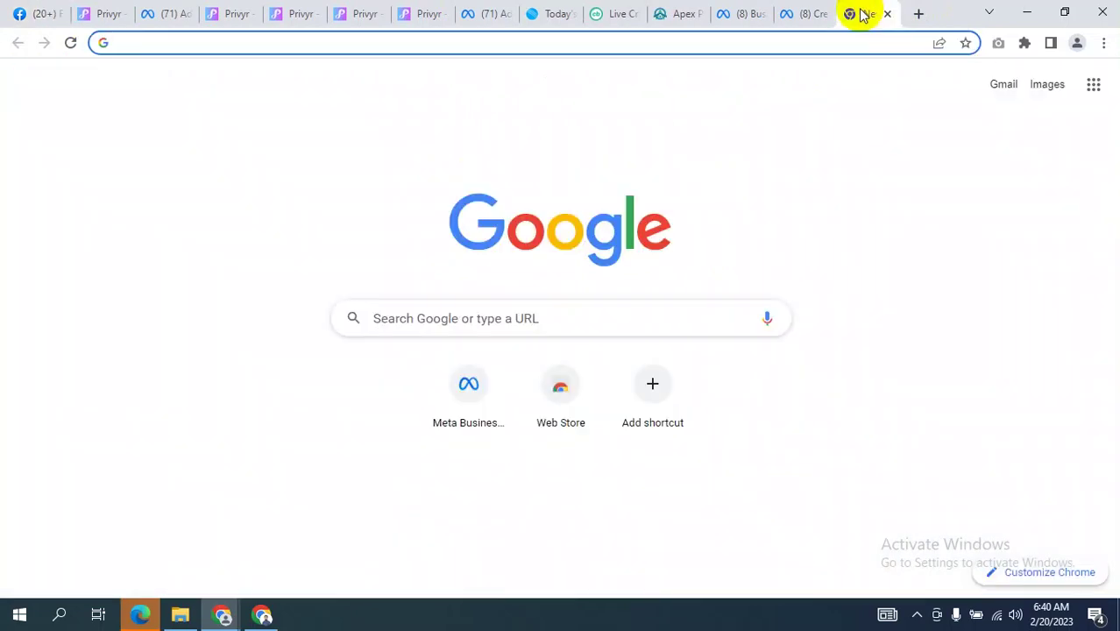
pyautogui.click(19, 10)
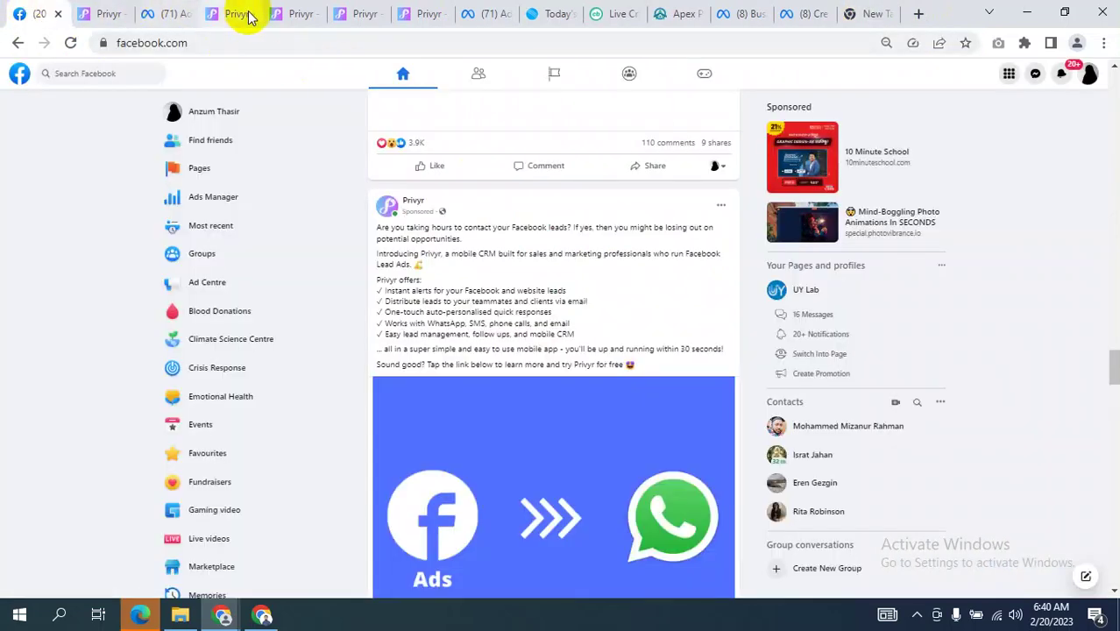
pyautogui.click(166, 13)
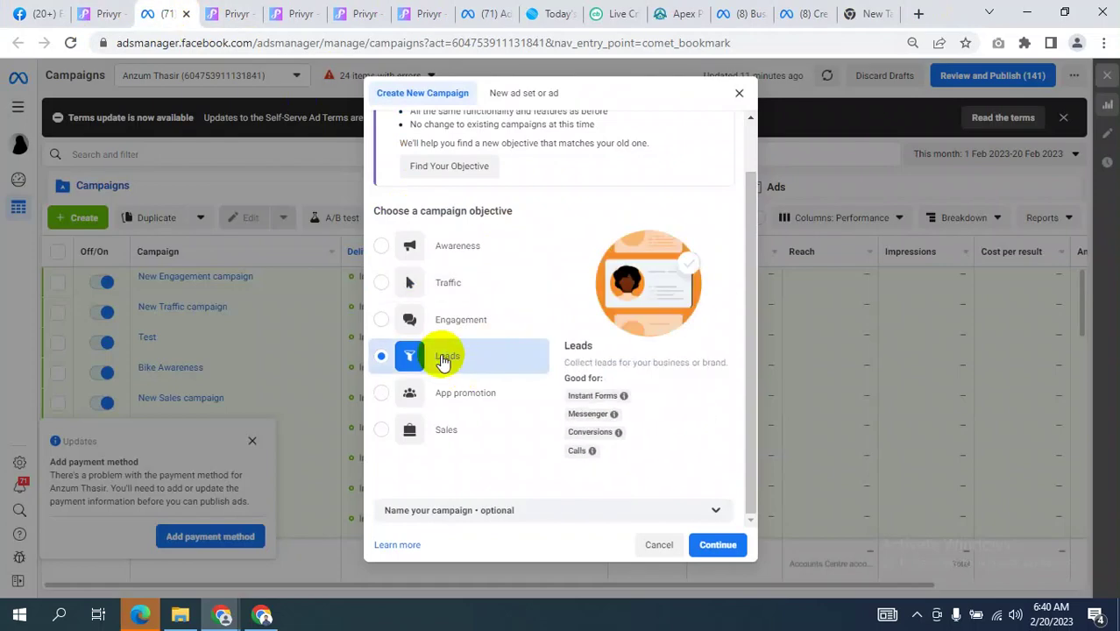
pyautogui.click(864, 13)
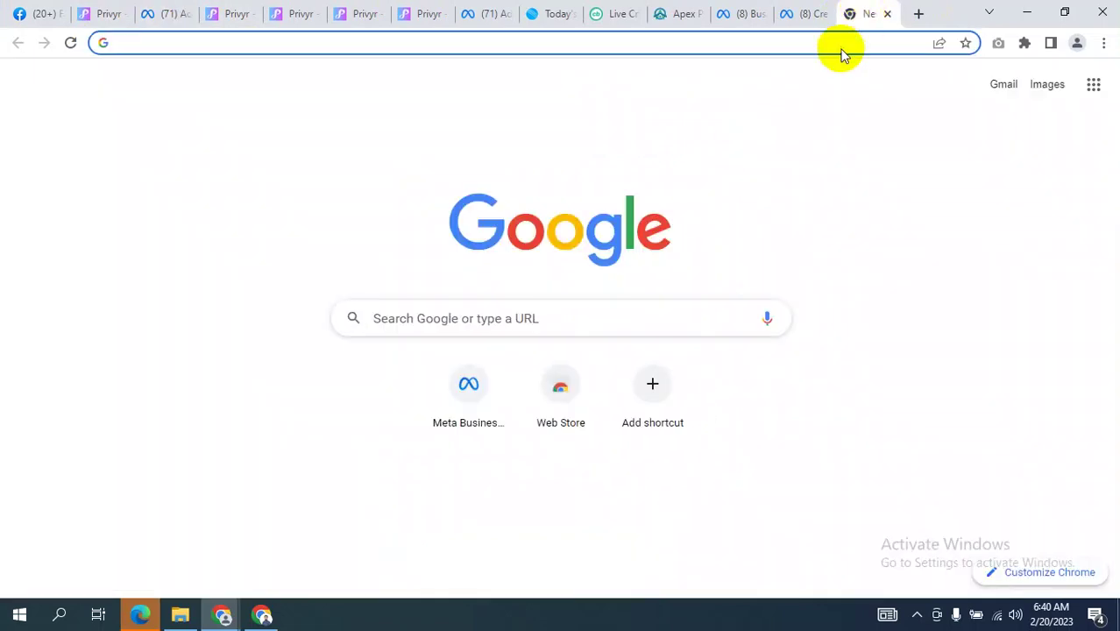
pyautogui.click(595, 40)
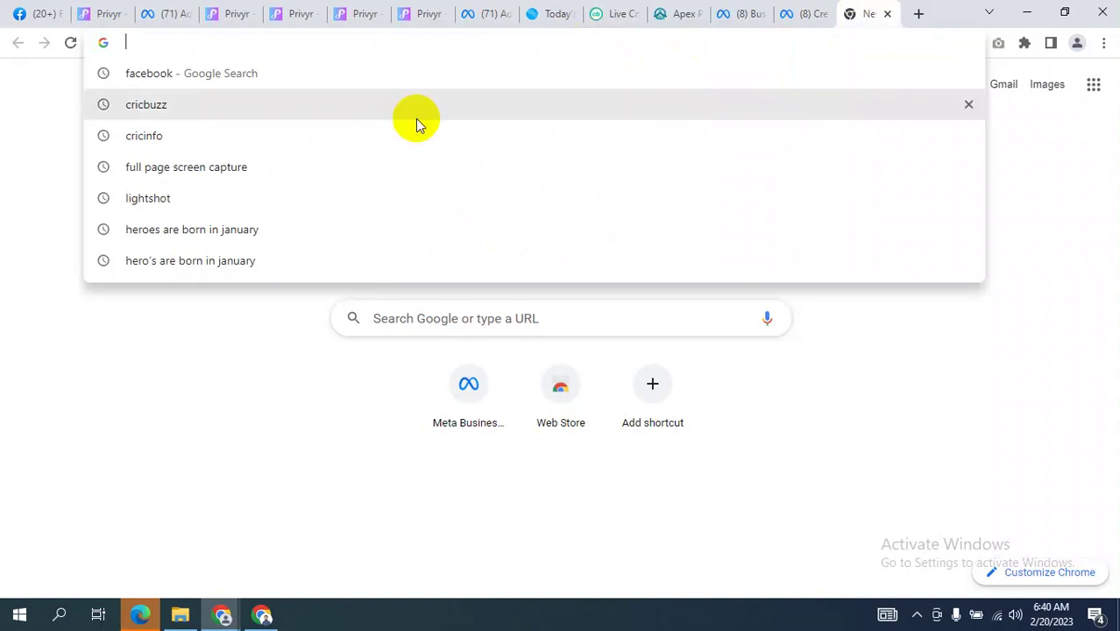
pyautogui.click(13, 200)
pyautogui.click(167, 50)
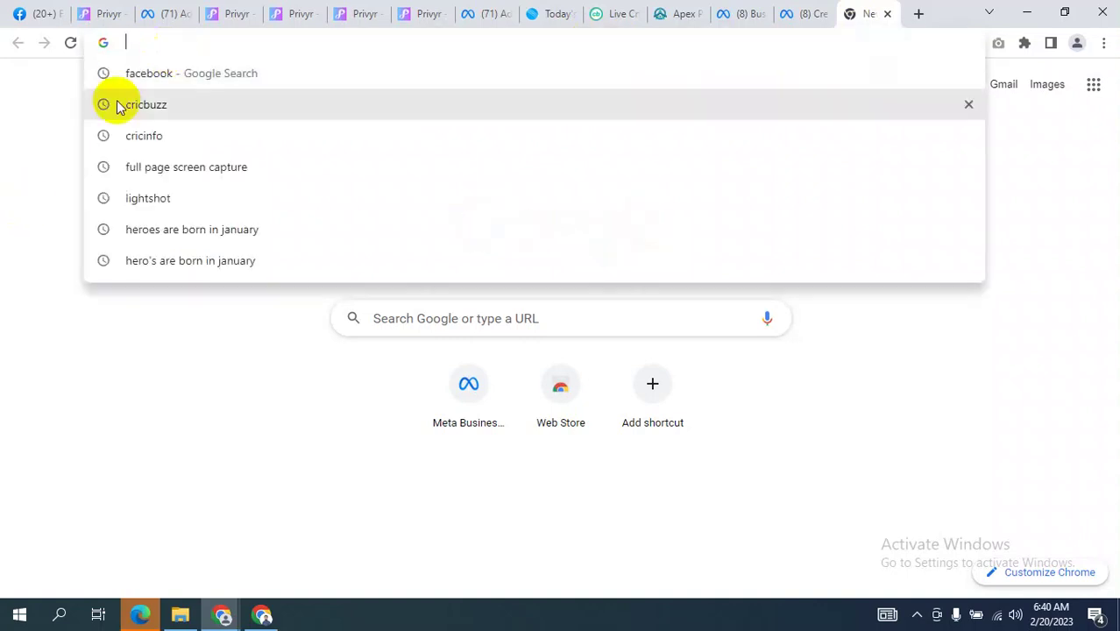
pyautogui.click(10, 260)
pyautogui.click(237, 51)
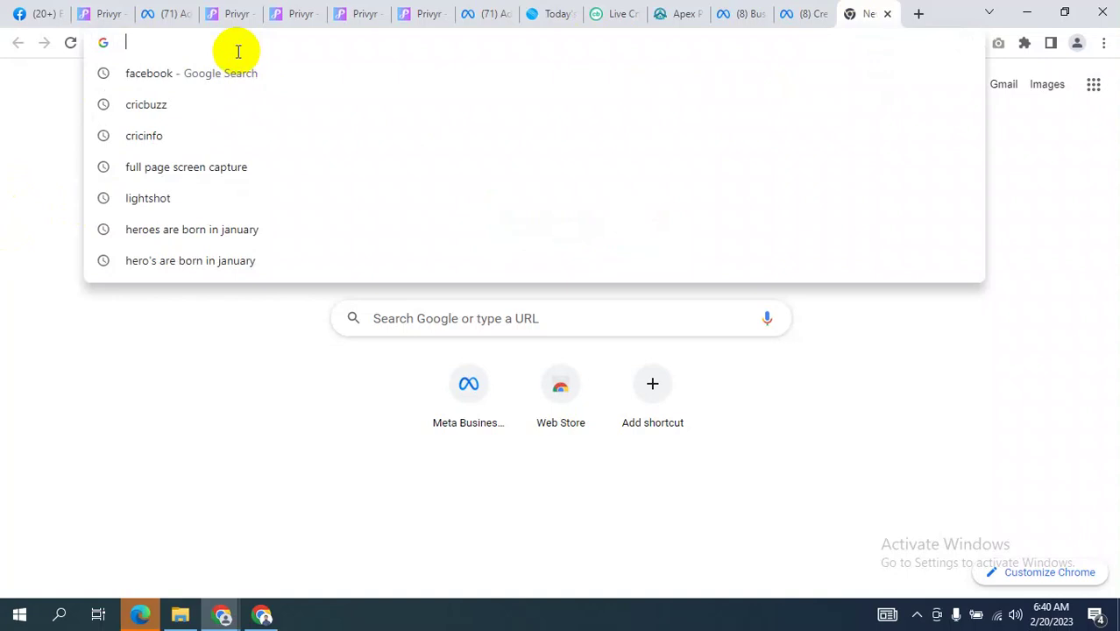
pyautogui.click(136, 46)
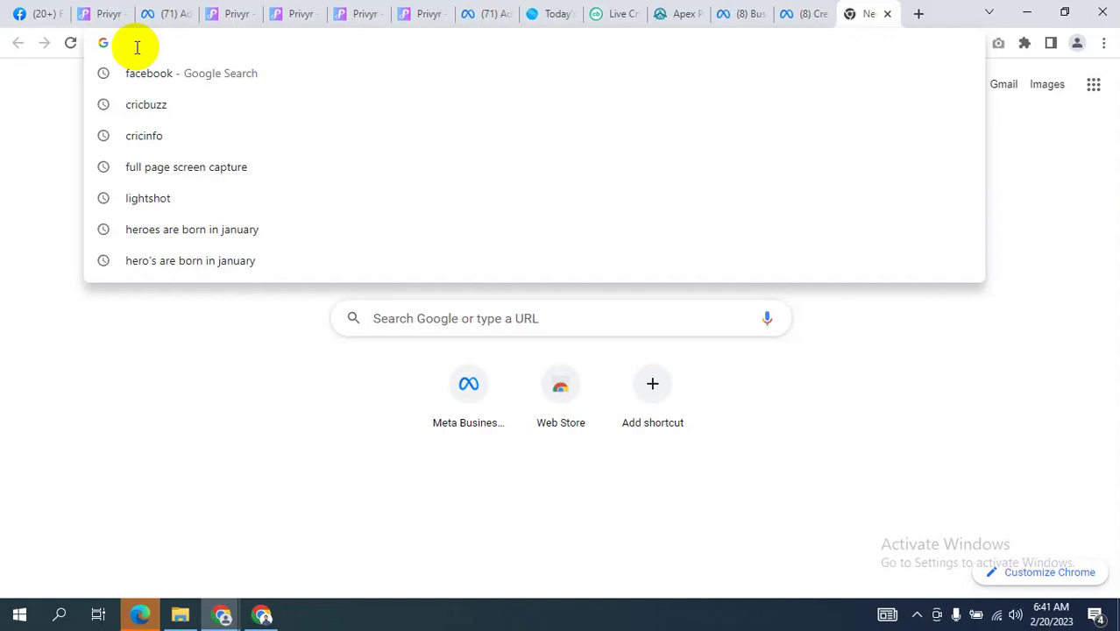
# - Revisit the sponsored Privyr post in the Facebook feed and return to the Leads objective in Ads Manager
pyautogui.click(21, 13)
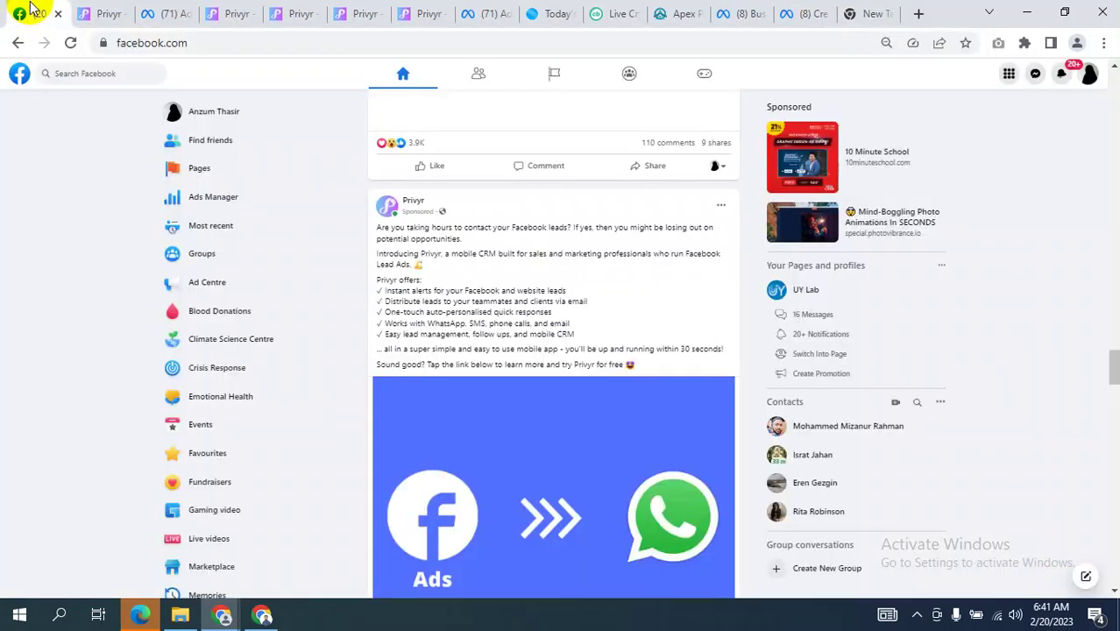
pyautogui.click(163, 12)
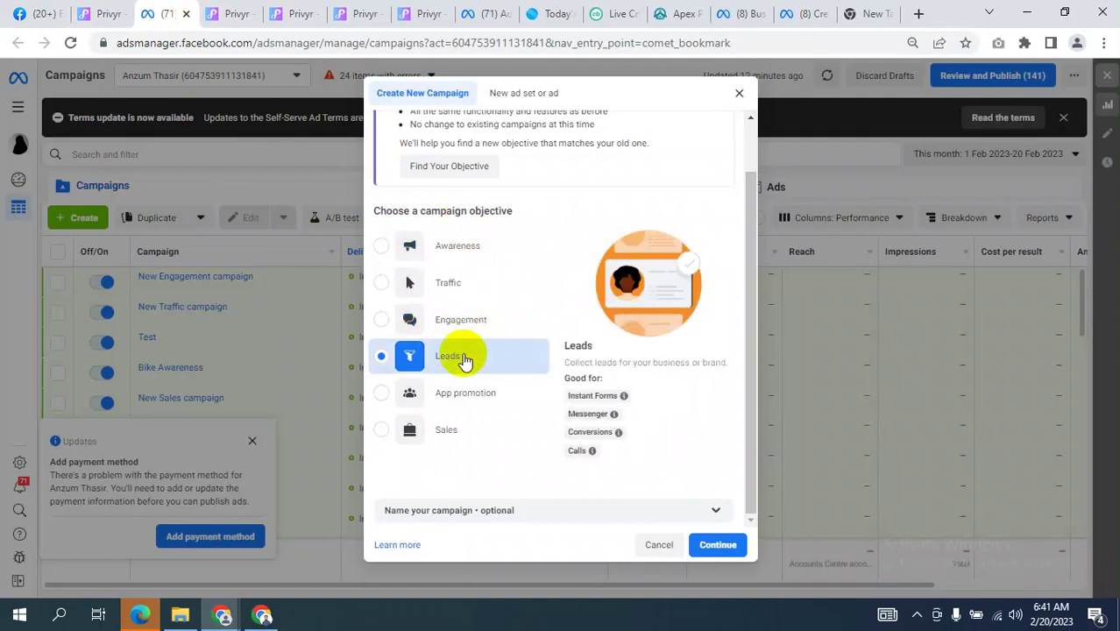
pyautogui.click(868, 14)
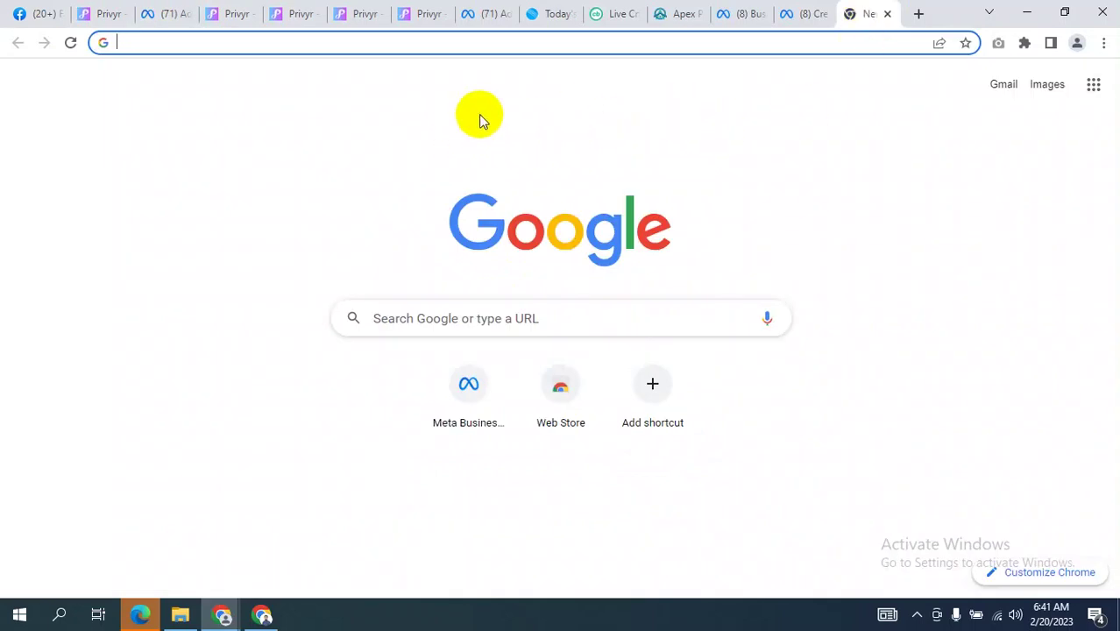
pyautogui.click(25, 13)
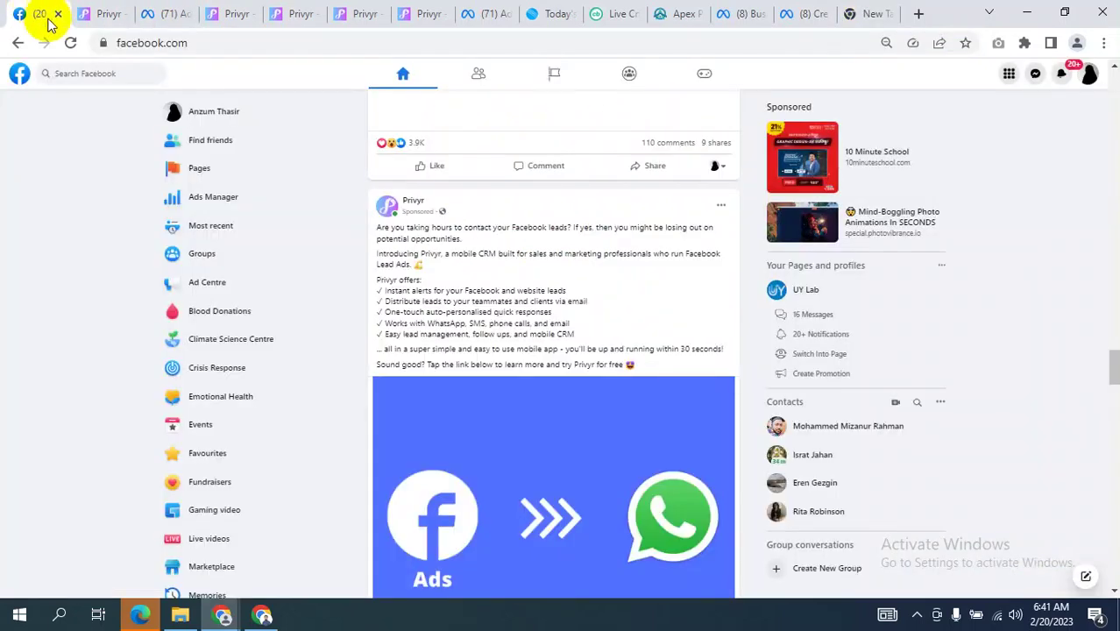
pyautogui.click(163, 13)
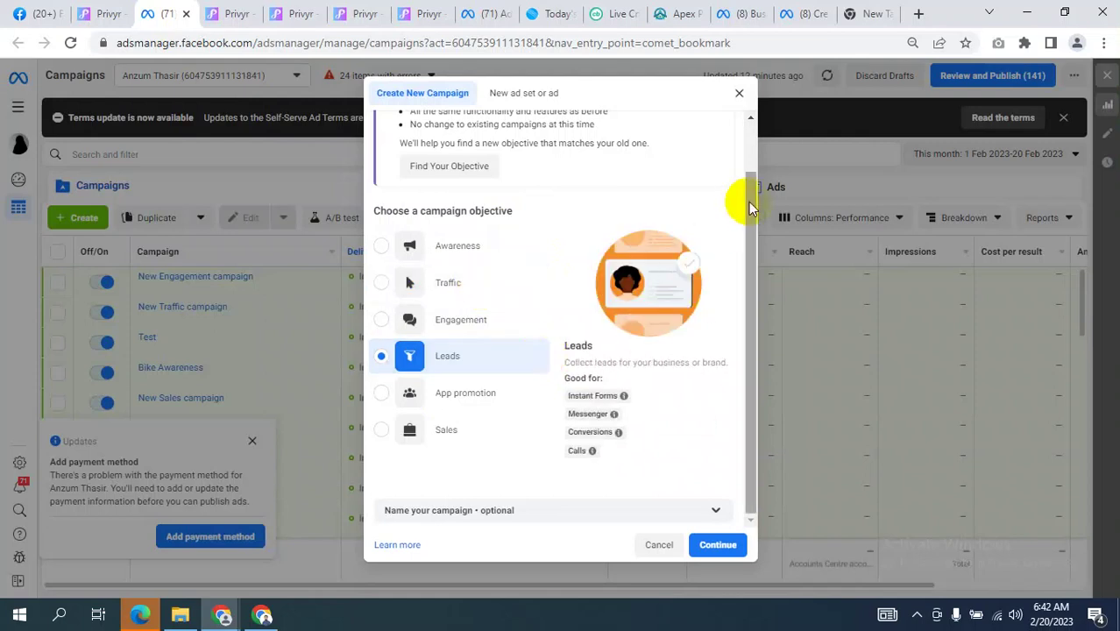
# - Expand the optional naming section, leave the campaign, ad set and ad names empty, and continue creating the Leads campaign
pyautogui.moveTo(748, 201)
pyautogui.mouseDown()
pyautogui.moveTo(754, 130)
pyautogui.moveTo(756, 278)
pyautogui.mouseUp()
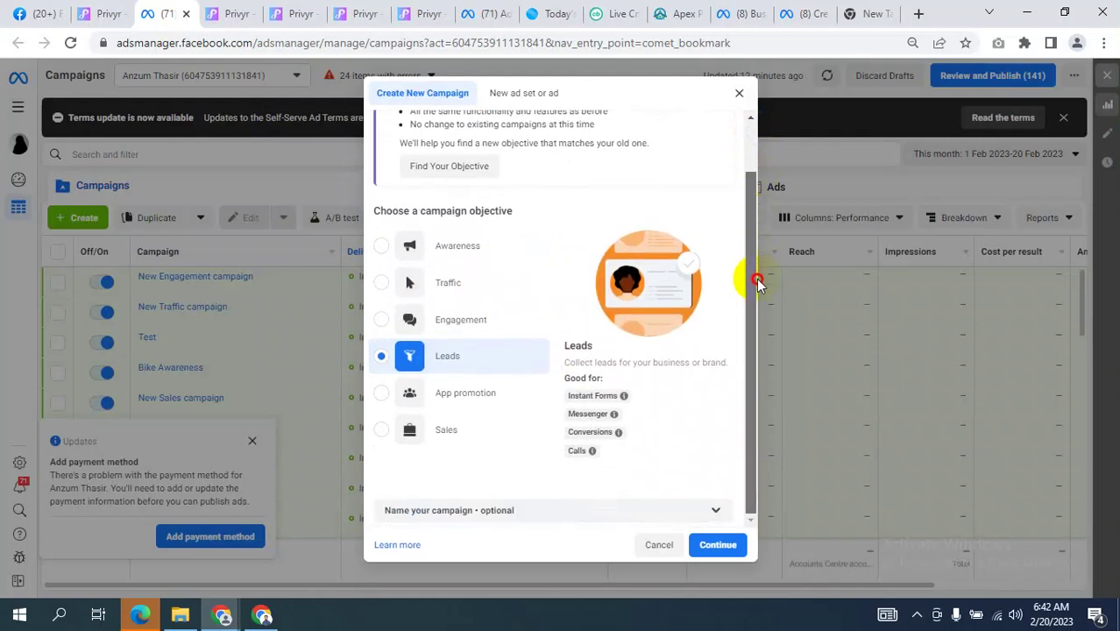
pyautogui.click(665, 508)
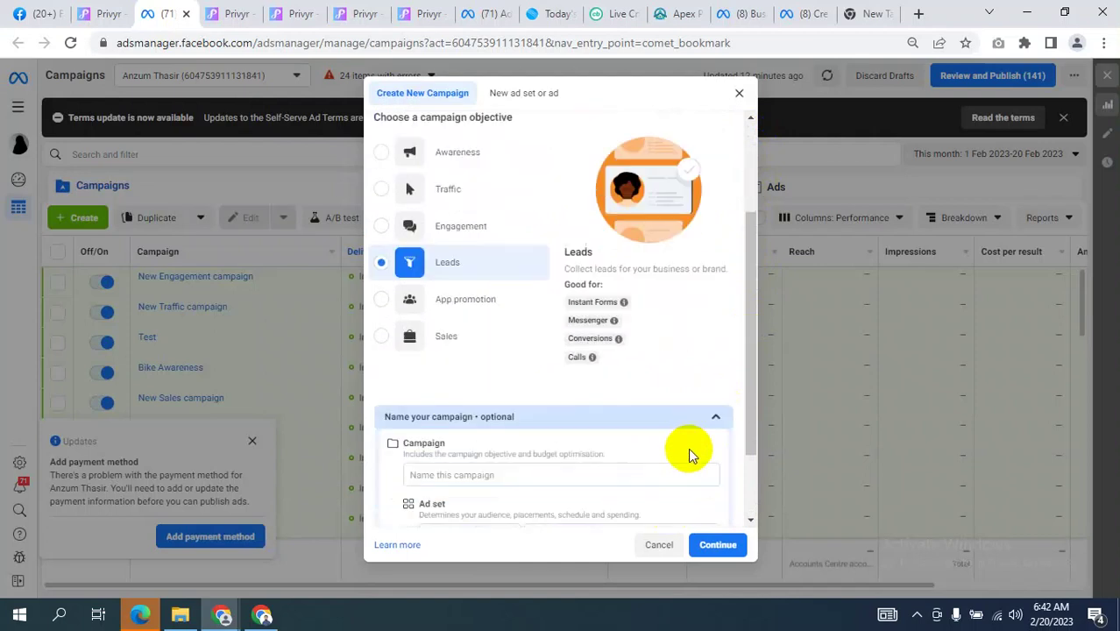
pyautogui.scroll(-2, 690, 438)
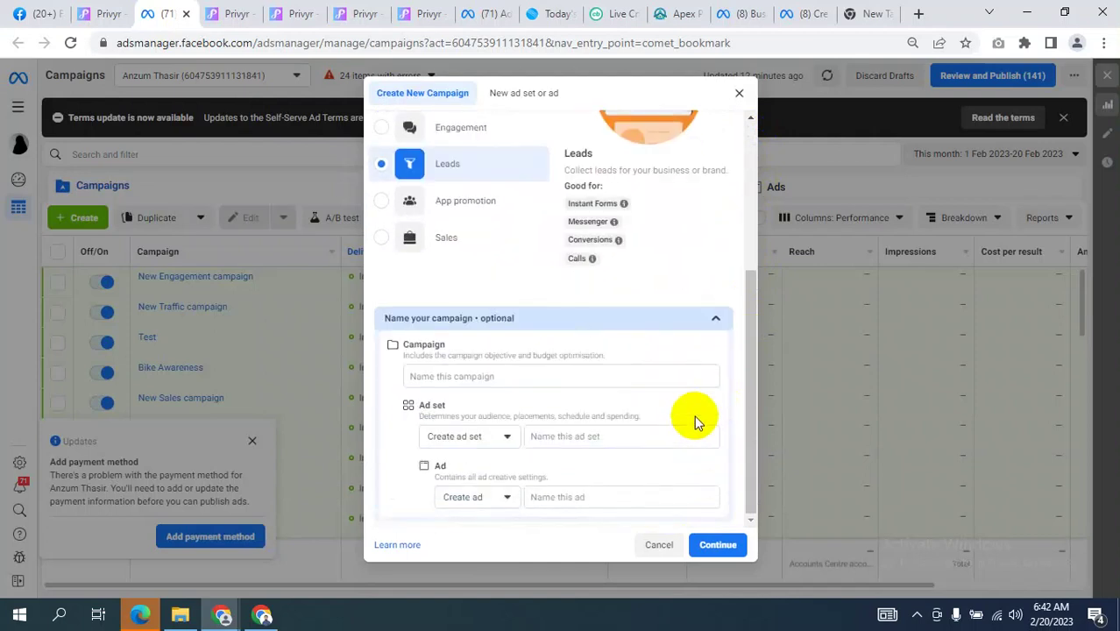
pyautogui.scroll(5, 695, 423)
pyautogui.scroll(-5, 695, 416)
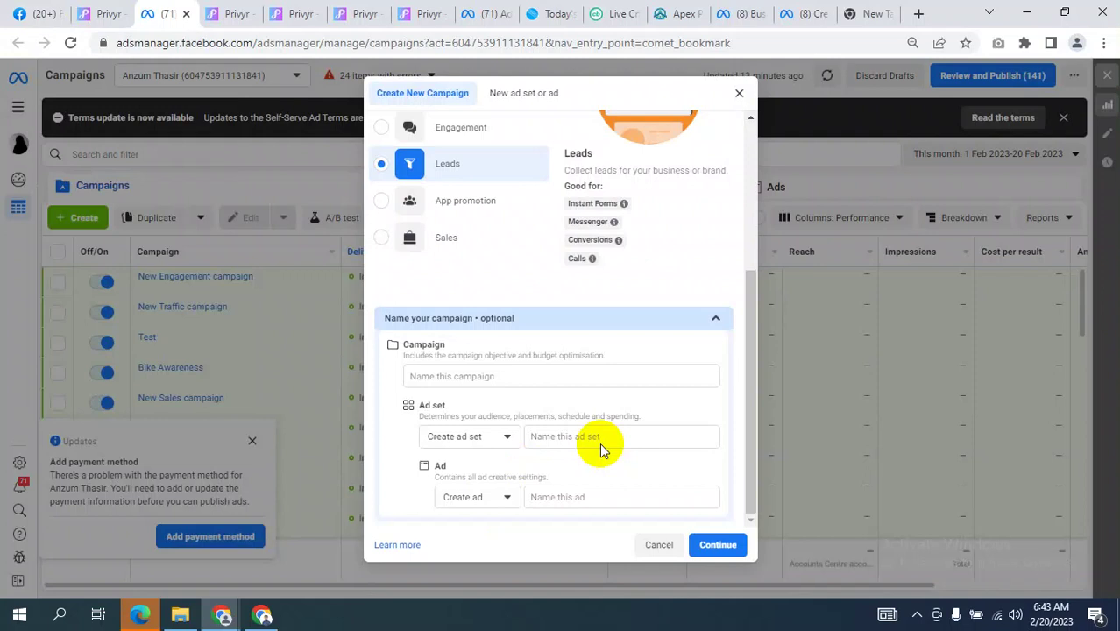
pyautogui.click(718, 545)
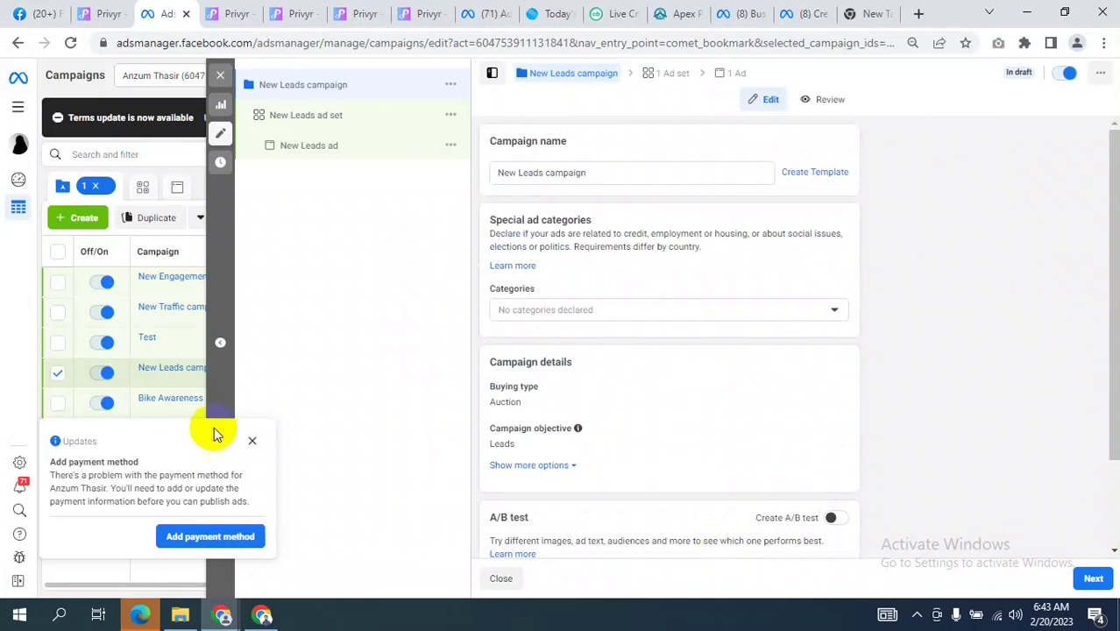
# - Dismiss the payment method notice and review the new Leads campaign's settings down to Advantage campaign budget
pyautogui.click(252, 440)
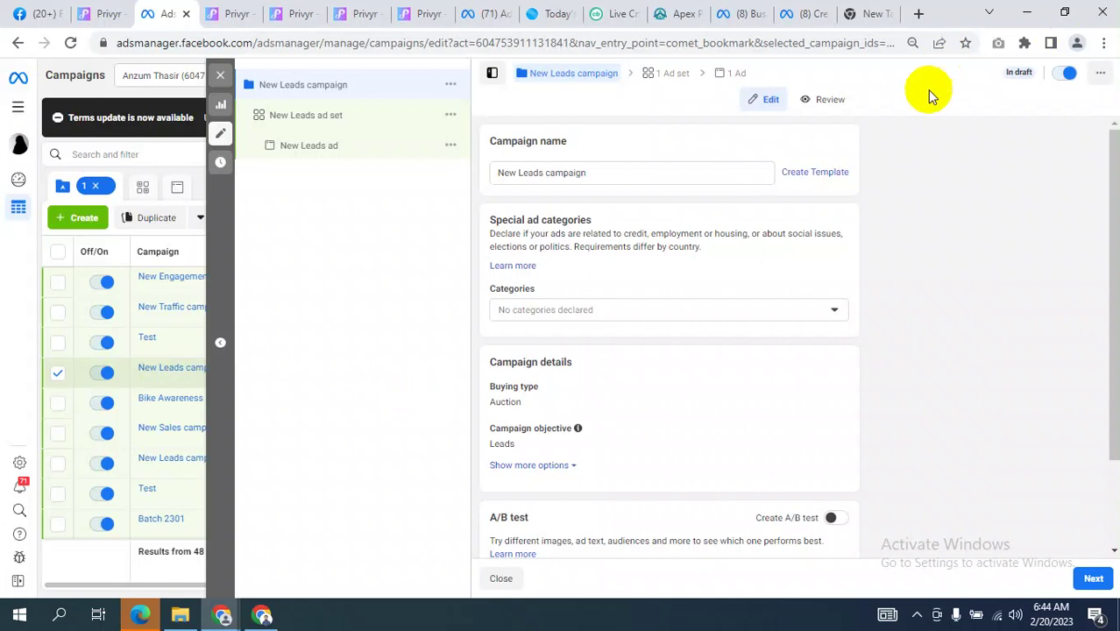
pyautogui.scroll(-1, 888, 282)
pyautogui.scroll(1, 900, 290)
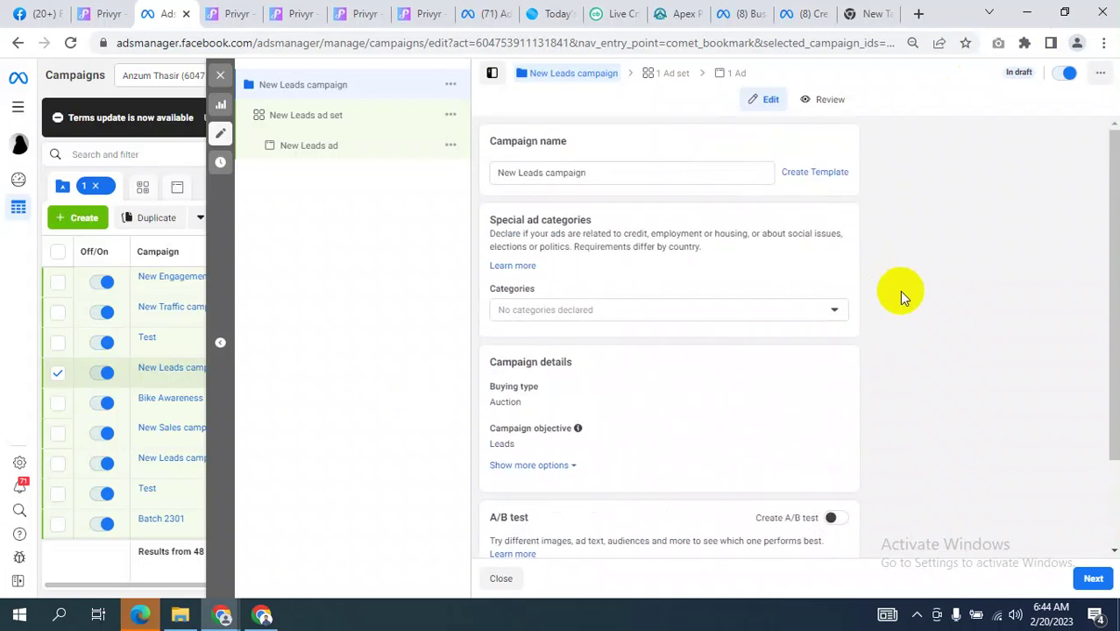
pyautogui.scroll(-1, 899, 290)
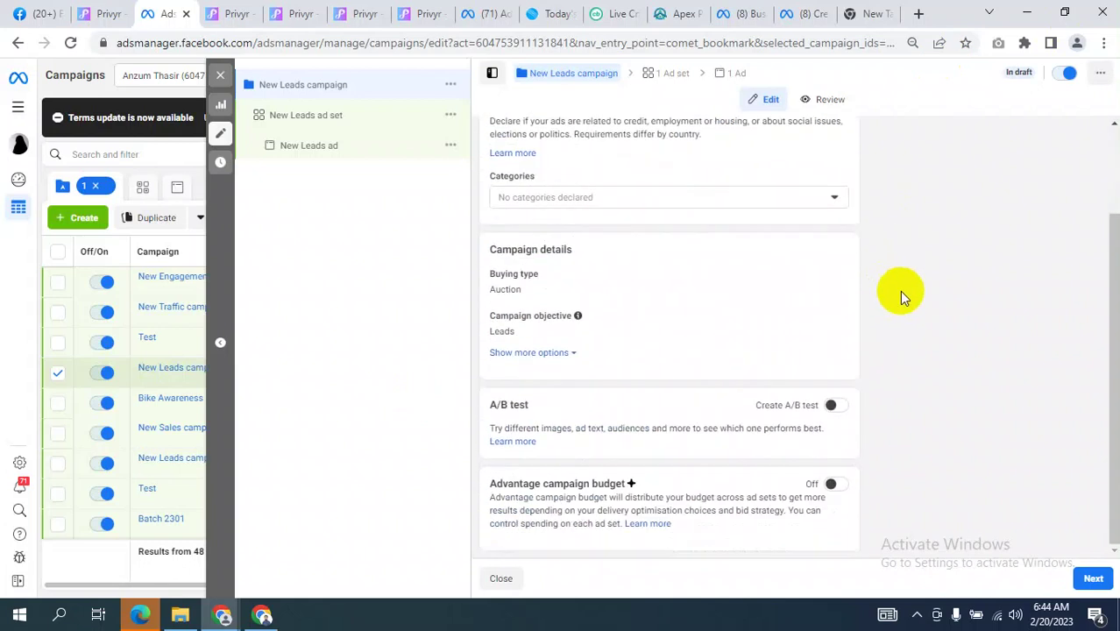